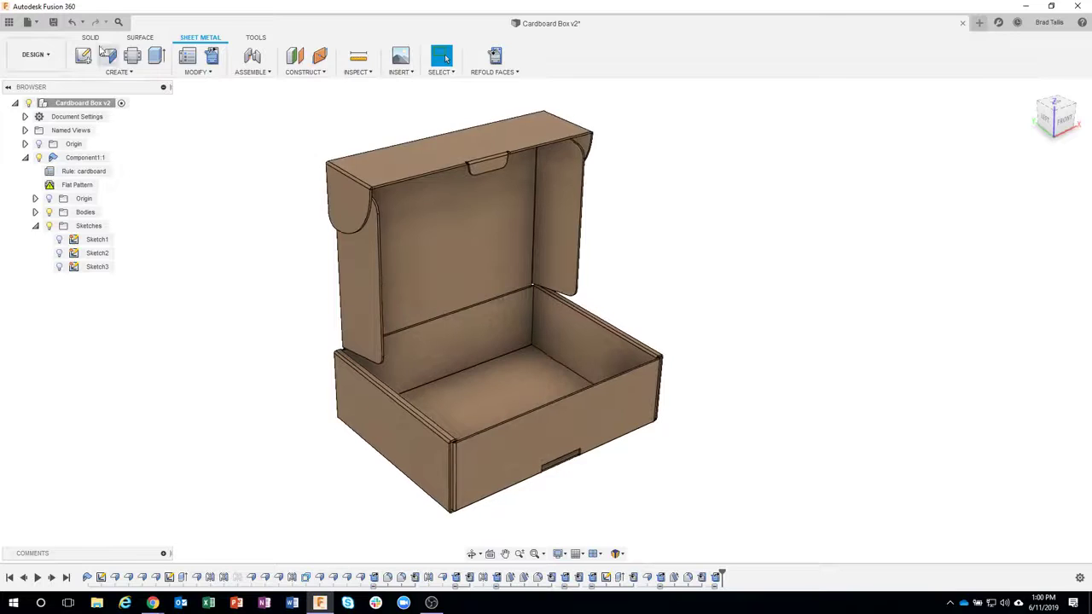
# Undo the latest operations on the cardboard box model and create a new empty design
pyautogui.click(75, 24)
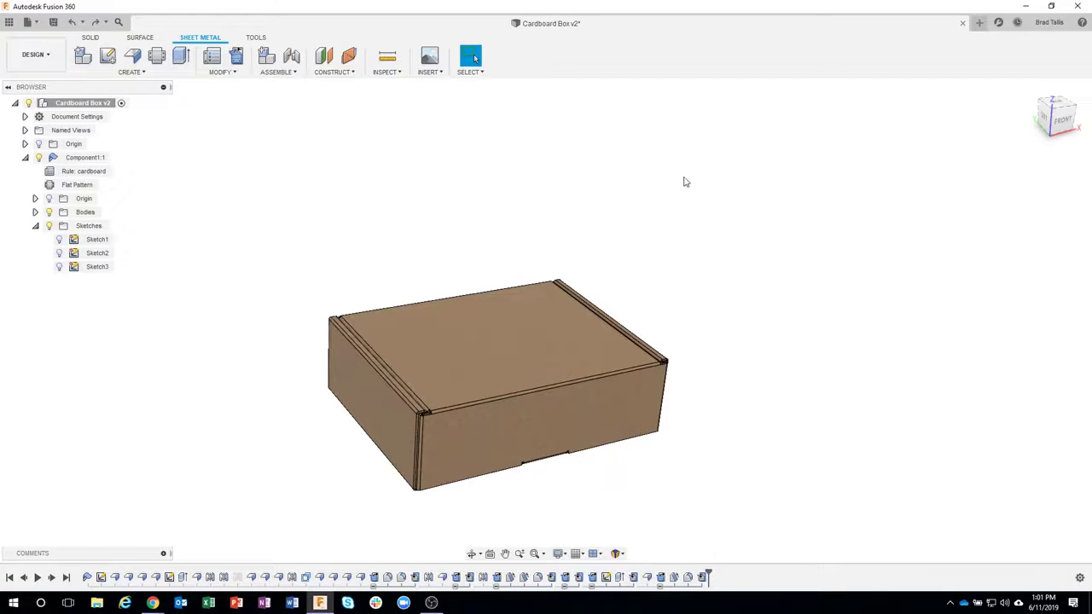
pyautogui.click(978, 26)
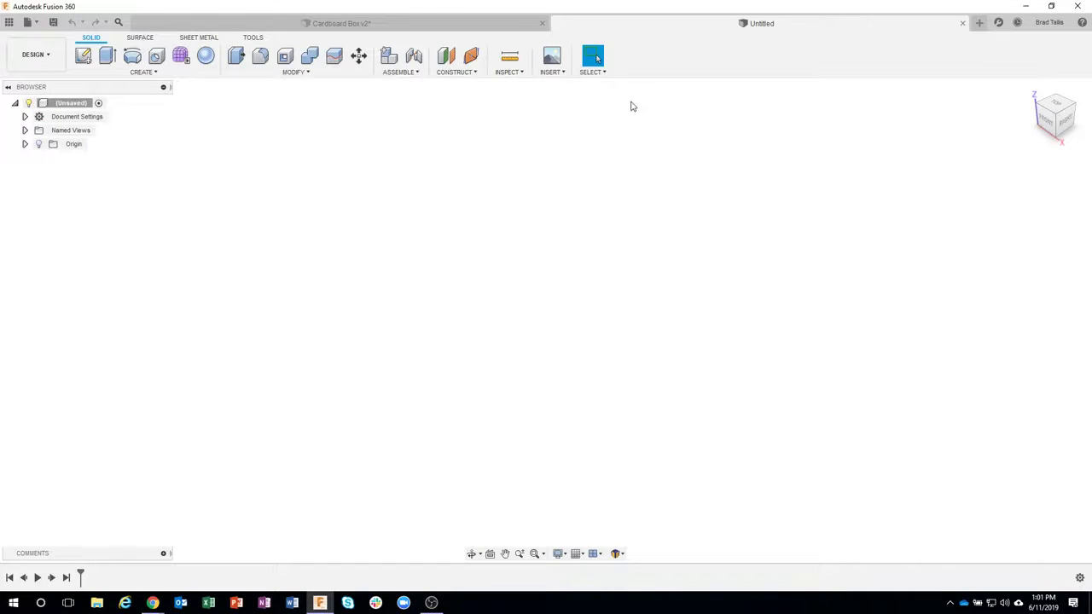
# Examine the Preview functionality options in the preferences and leave them without making changes
pyautogui.click(1051, 26)
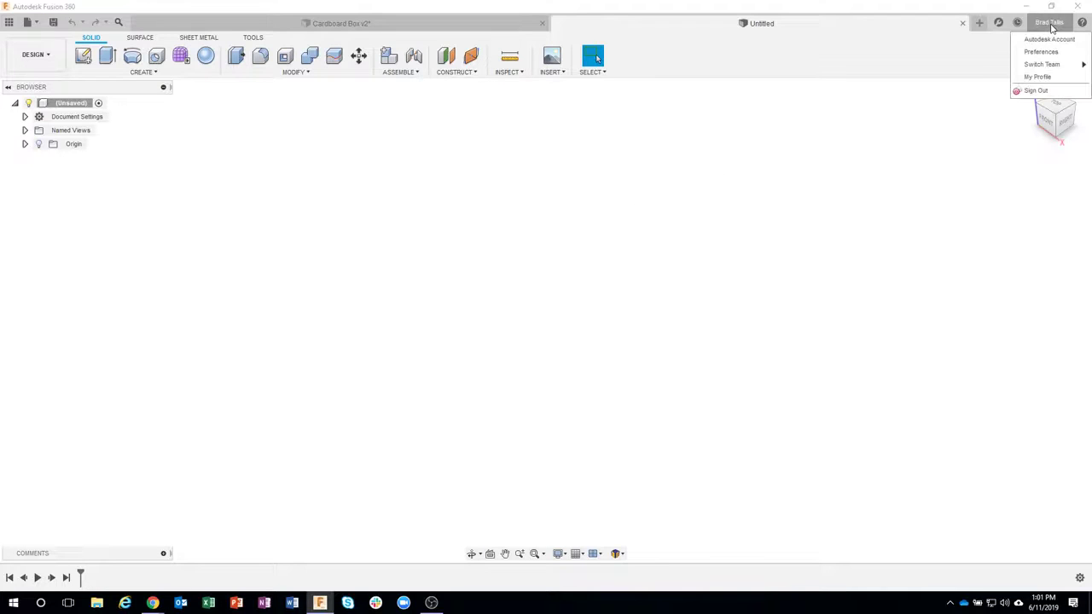
pyautogui.click(1040, 53)
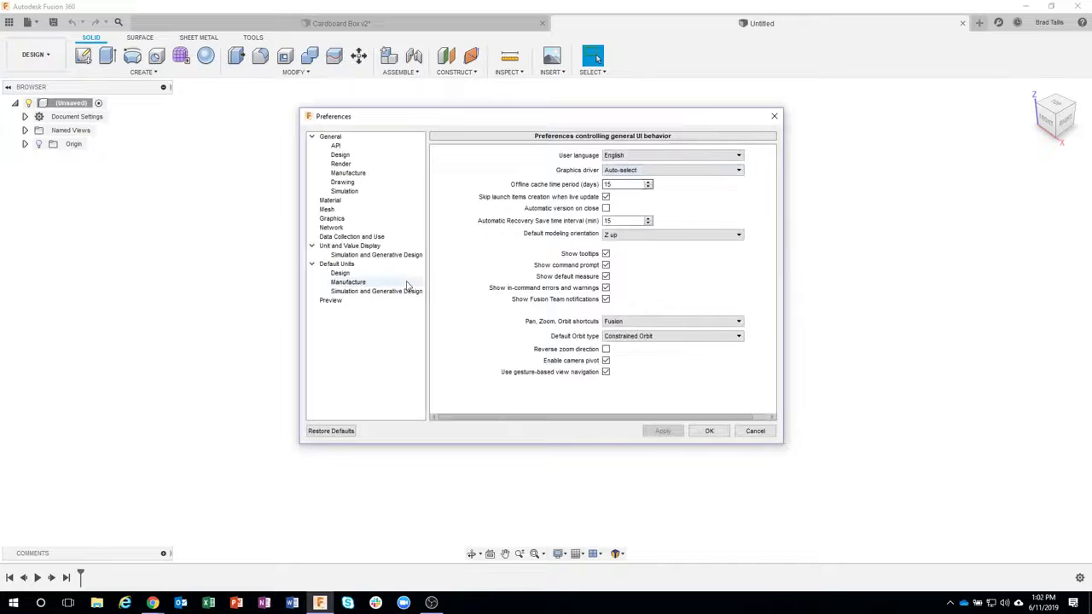
pyautogui.click(353, 303)
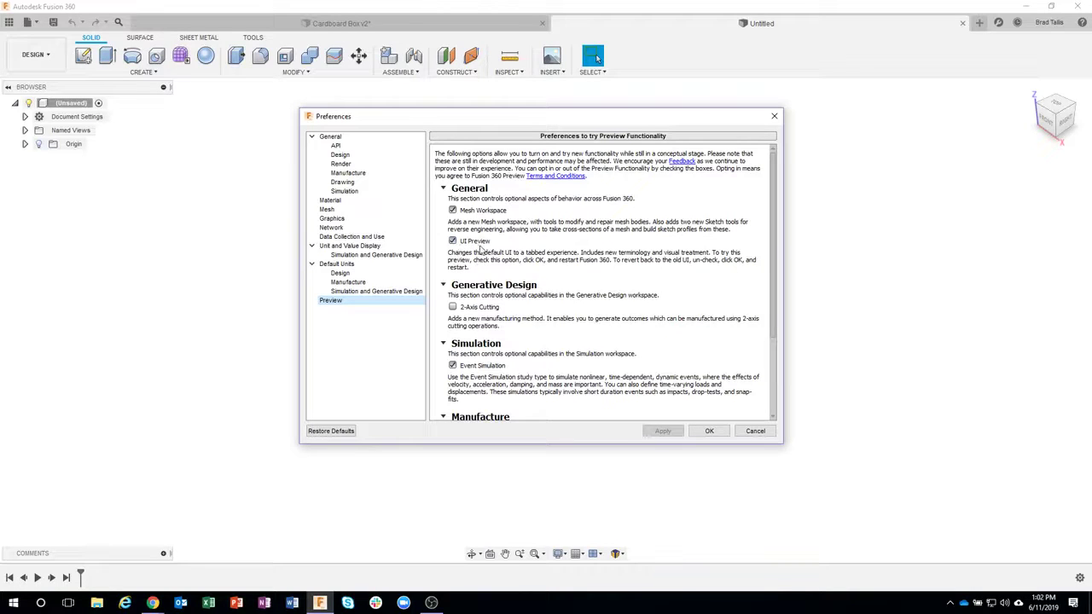
pyautogui.click(755, 431)
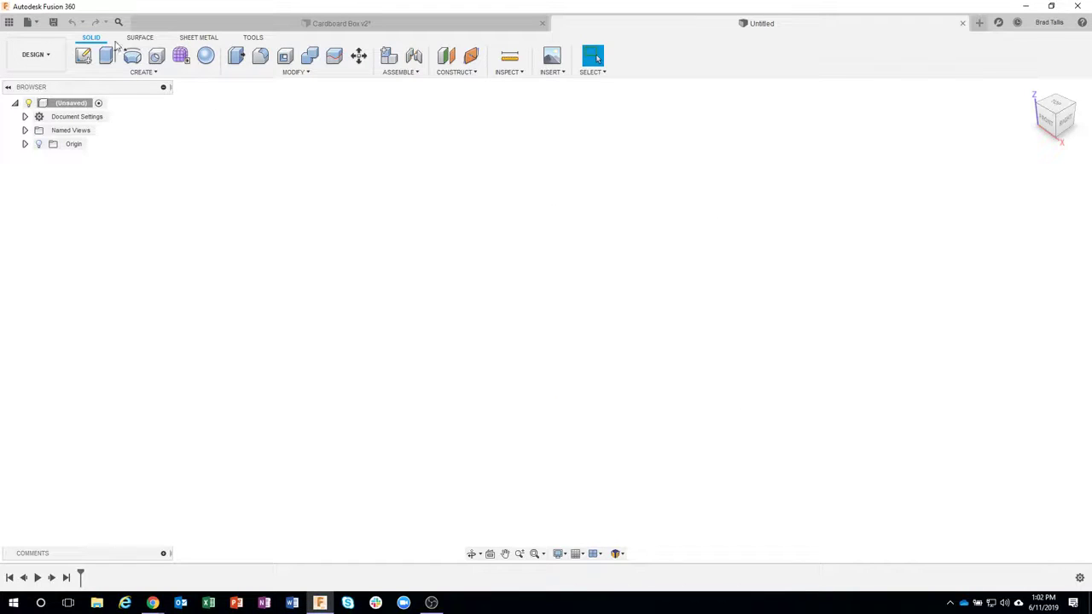
# Create a new sheet metal rule based on the library rule Aluminum (in), named Cardboard, with a thickness of 0.076 in
pyautogui.click(202, 39)
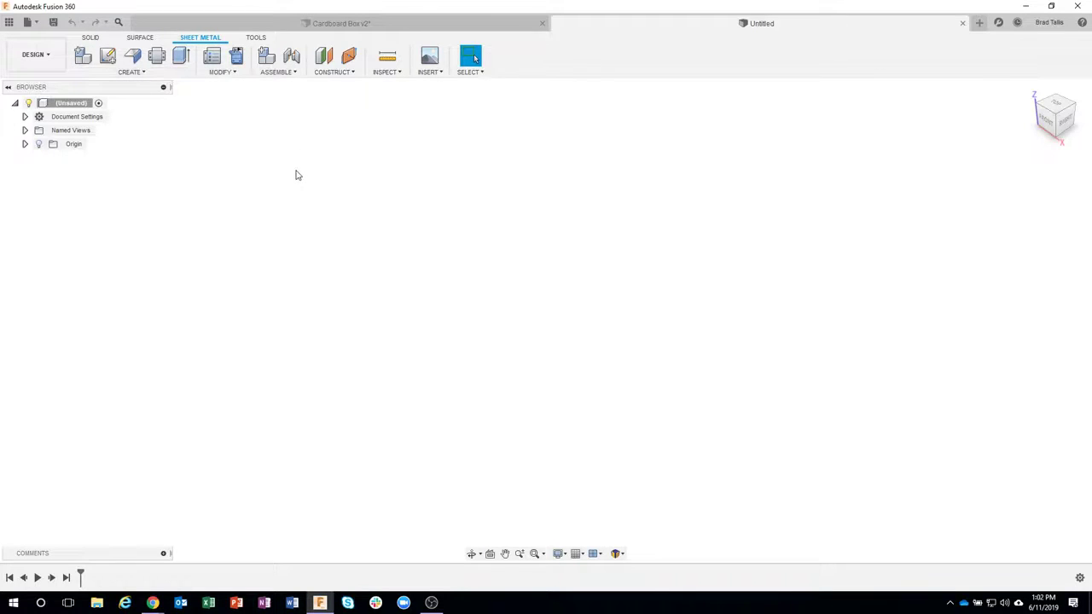
pyautogui.click(91, 39)
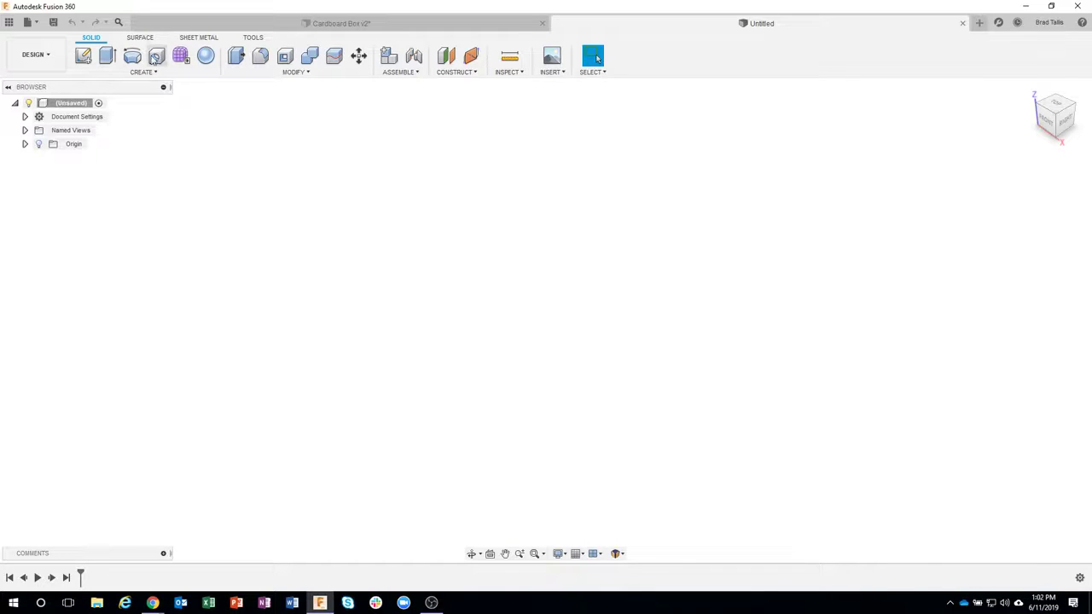
pyautogui.click(200, 39)
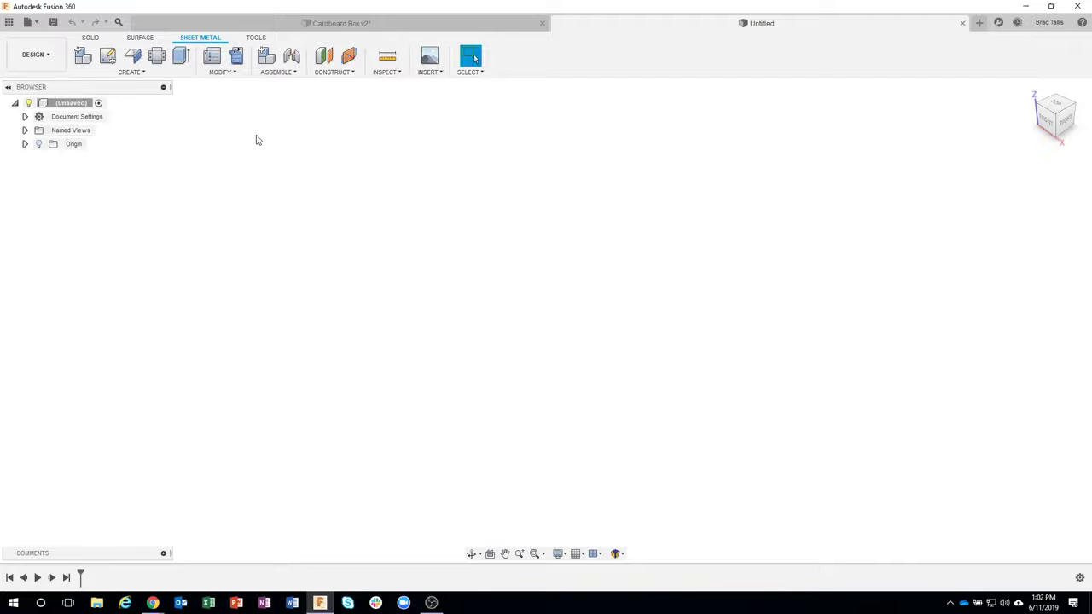
pyautogui.click(214, 60)
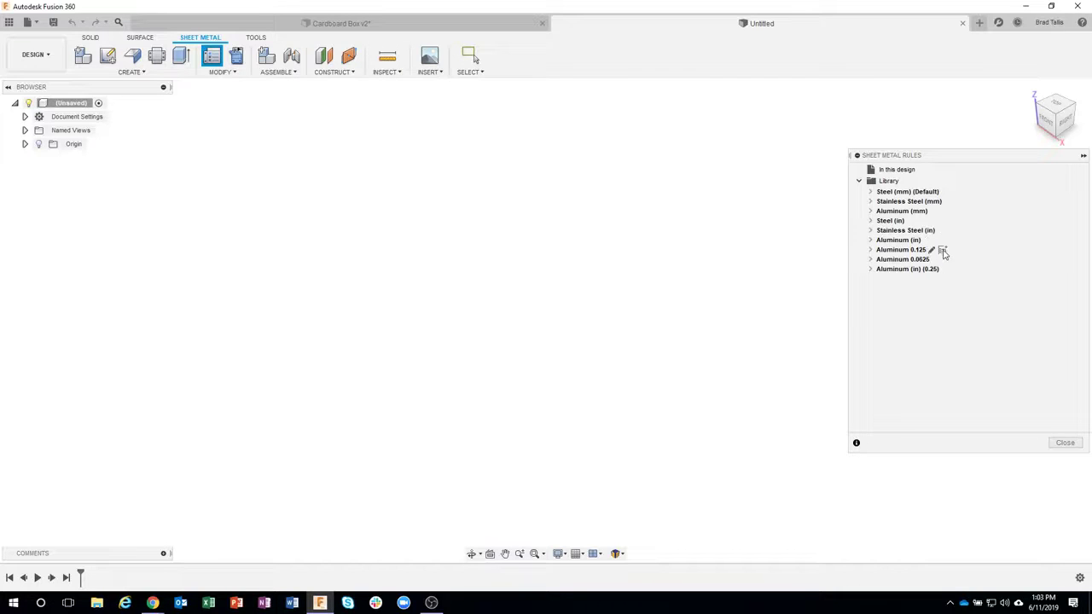
pyautogui.click(937, 241)
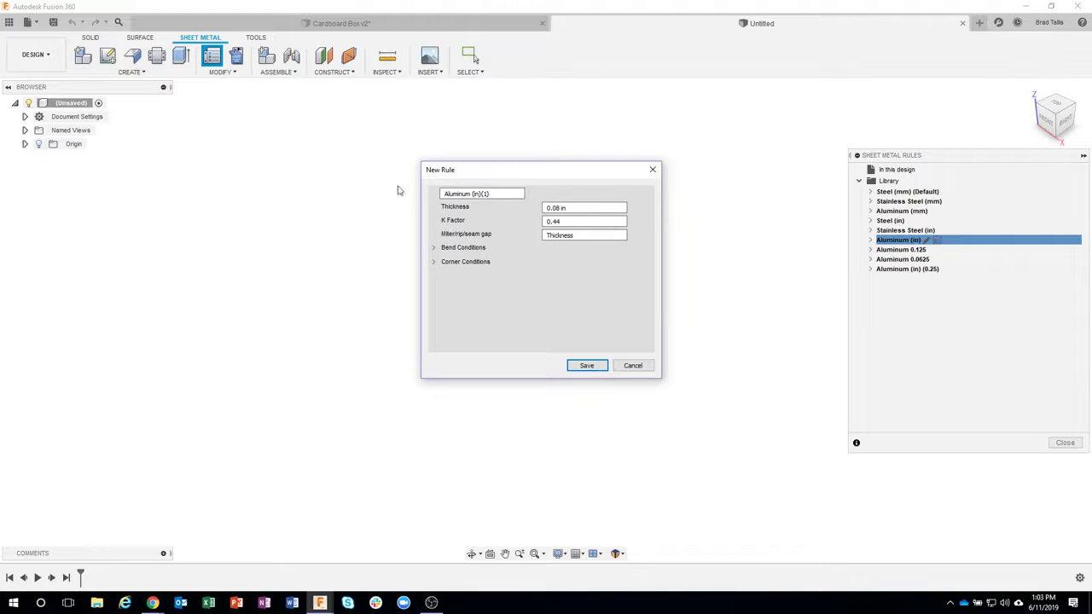
pyautogui.moveTo(495, 193); pyautogui.dragTo(437, 196)
pyautogui.write('Cardboard')
pyautogui.moveTo(587, 211); pyautogui.dragTo(548, 210)
pyautogui.write('0.076')
# Set the Cardboard rule's bend conditions to a 0.01 in bend radius and a Straight relief shape
pyautogui.click(433, 248)
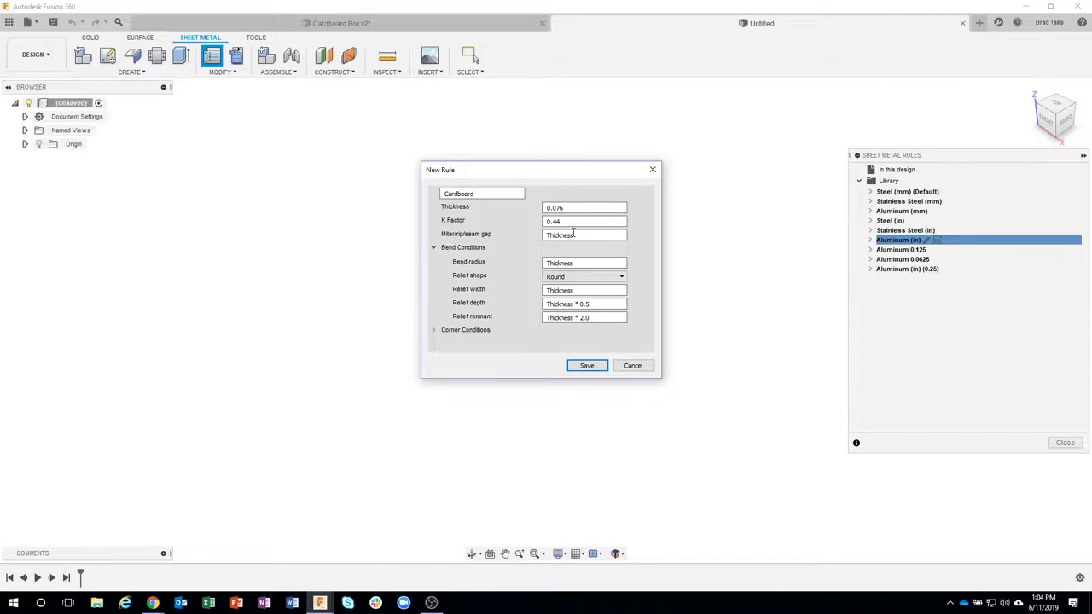
pyautogui.moveTo(585, 263); pyautogui.dragTo(535, 264)
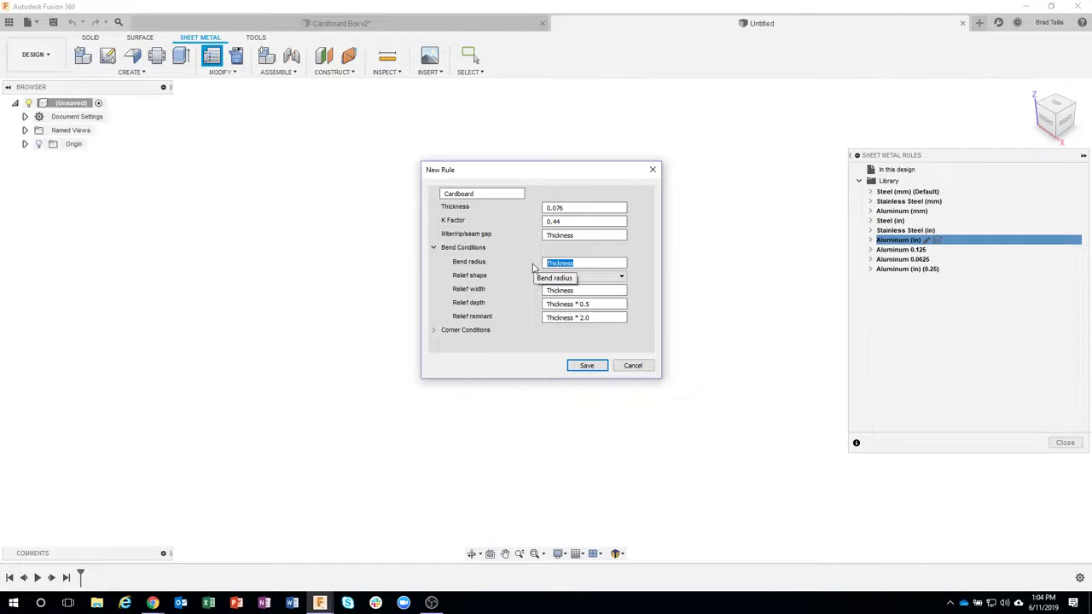
pyautogui.write('0.0')
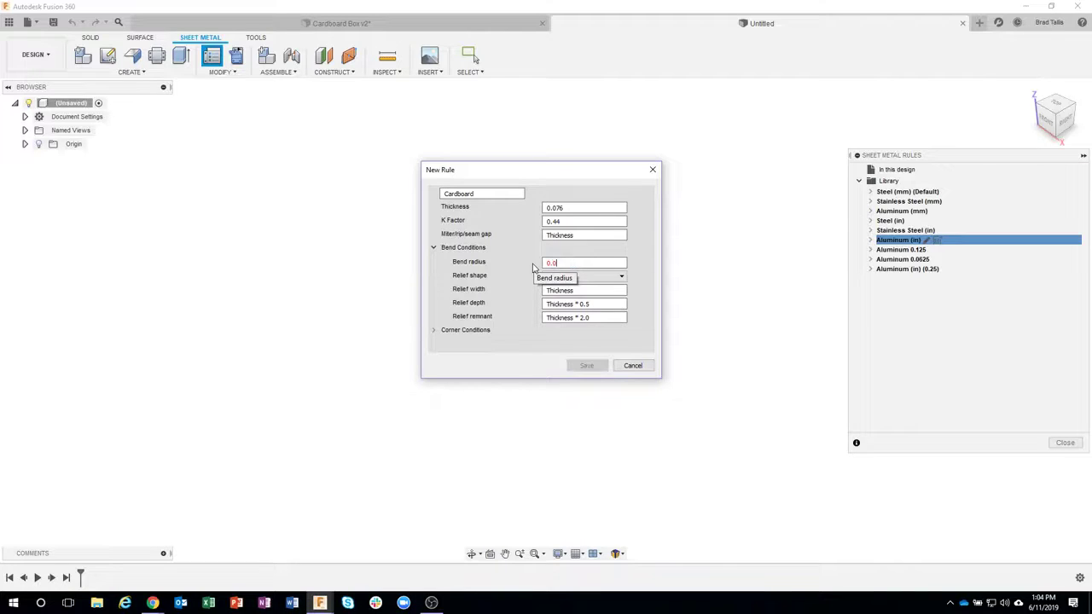
pyautogui.write('1')
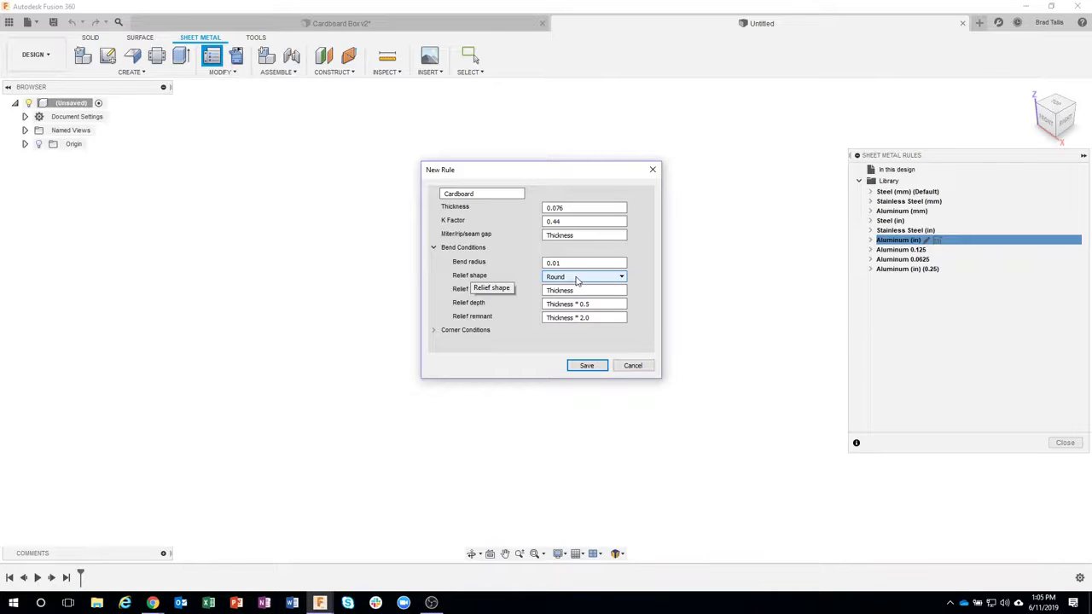
pyautogui.click(577, 278)
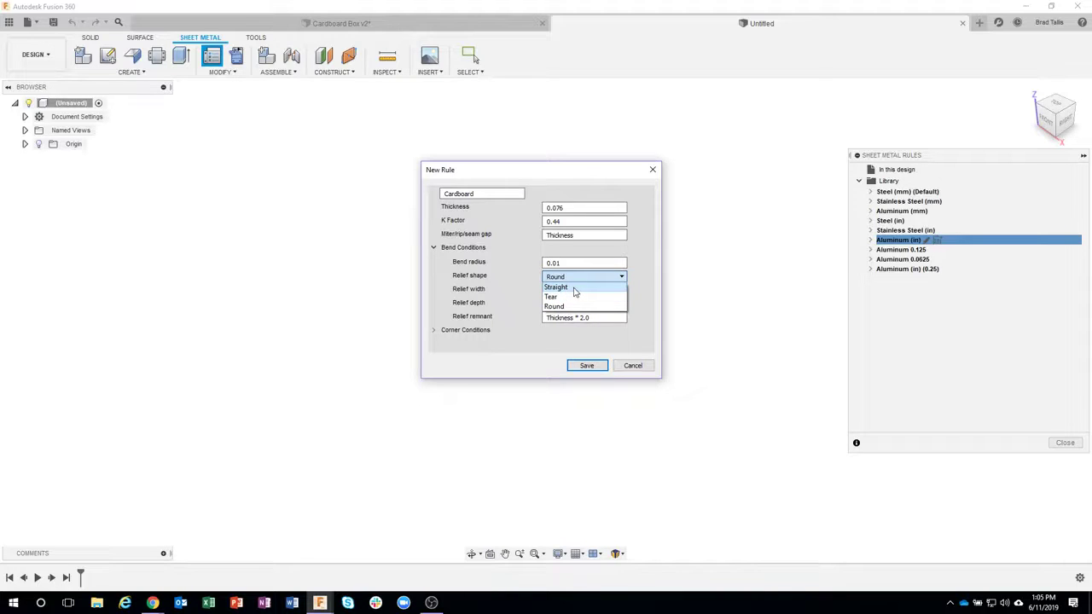
pyautogui.click(573, 291)
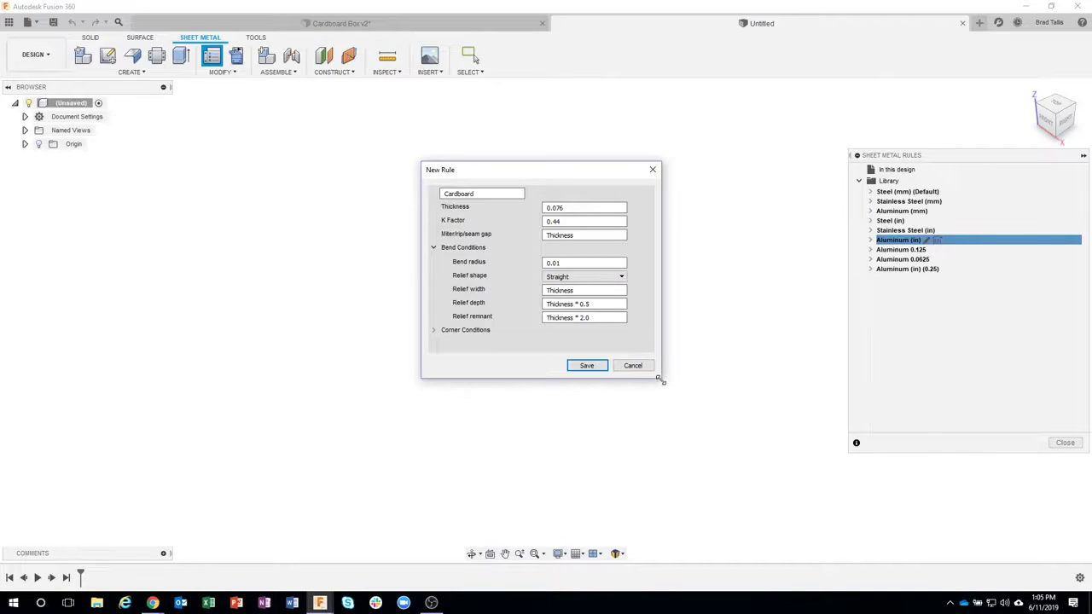
# Set the rule's 2 Bend Intersection corner relief to Square with size Thickness * 2.0, and save the rule
pyautogui.moveTo(662, 378); pyautogui.dragTo(708, 492)
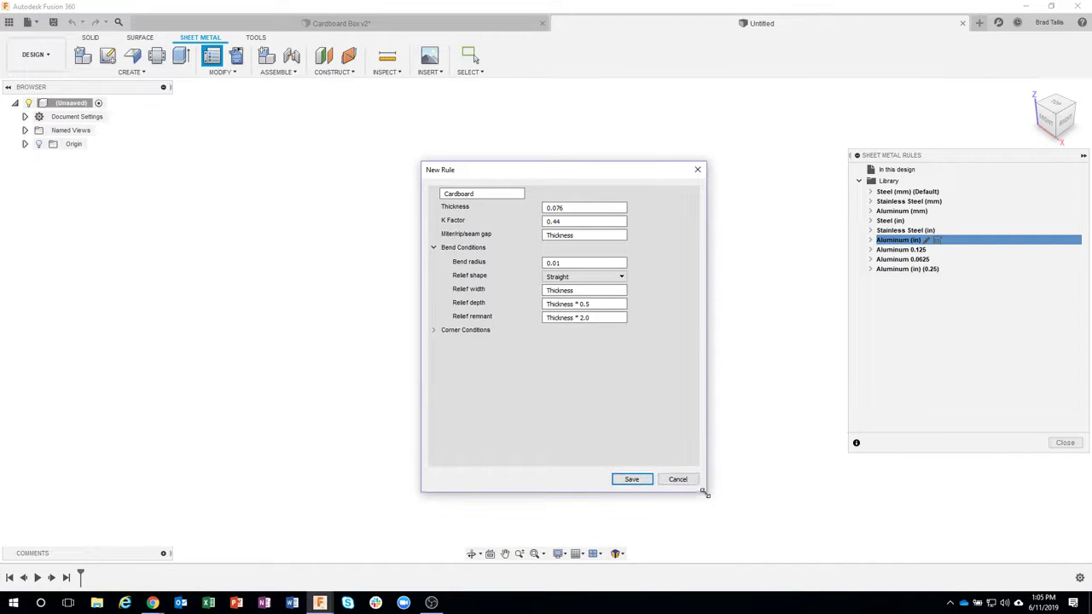
pyautogui.click(434, 331)
pyautogui.click(444, 345)
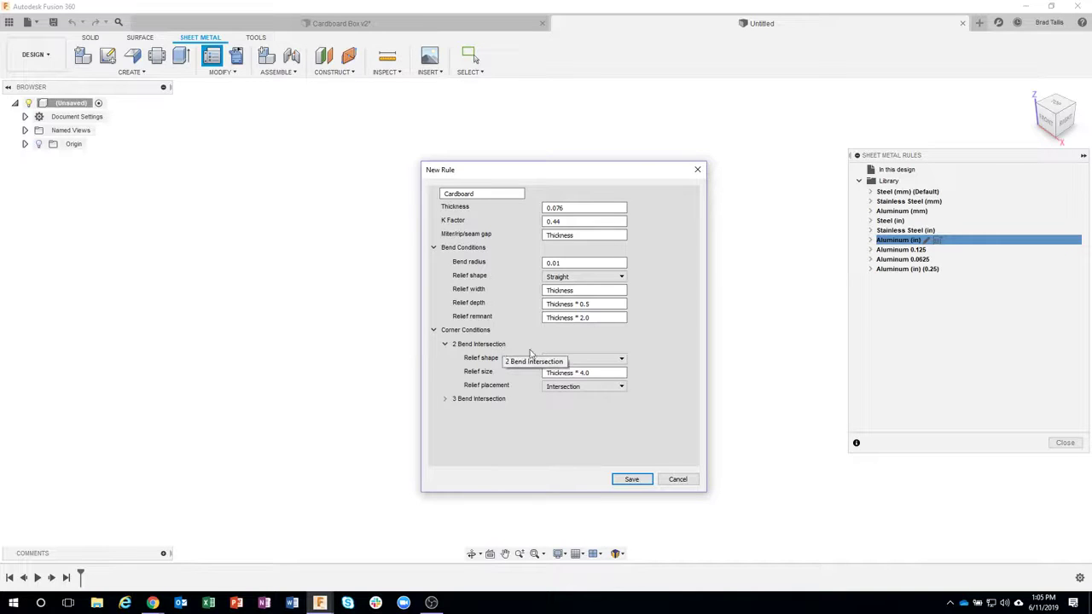
pyautogui.click(610, 360)
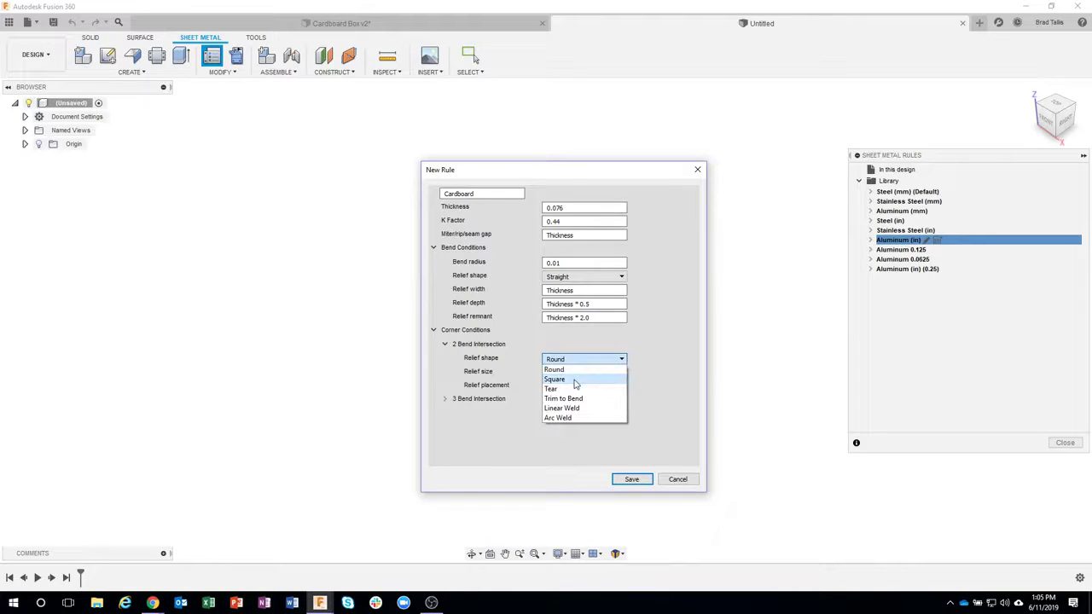
pyautogui.click(575, 380)
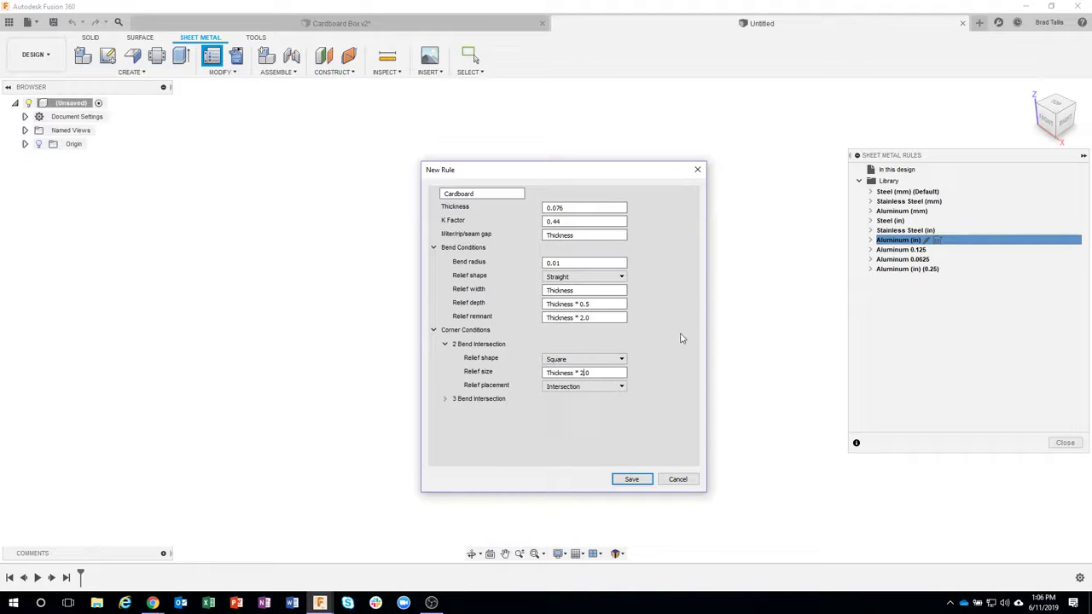
pyautogui.click(631, 479)
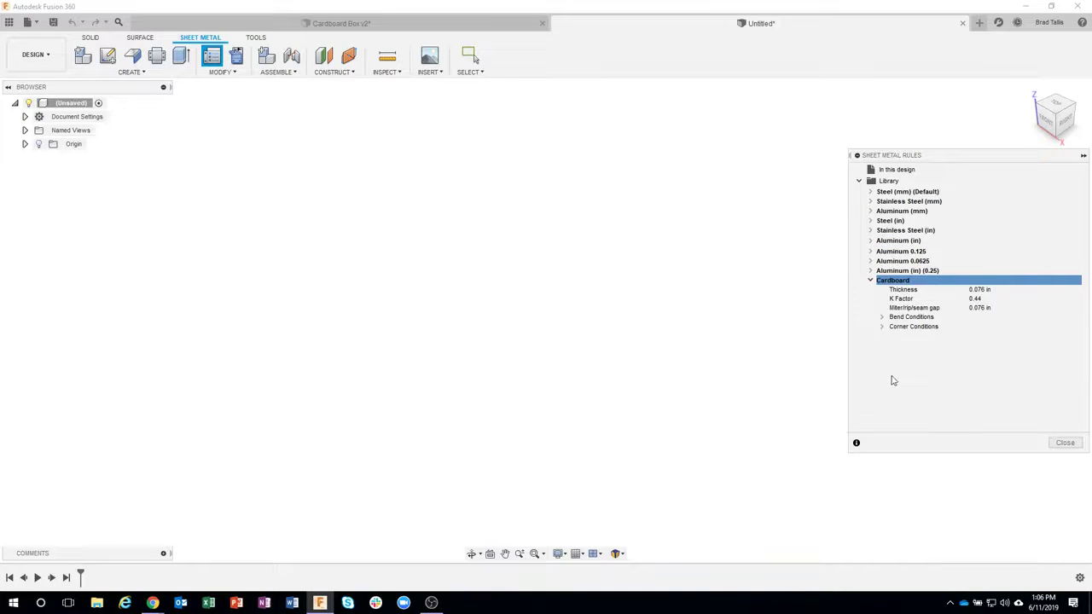
pyautogui.moveTo(901, 283)
pyautogui.click(1059, 445)
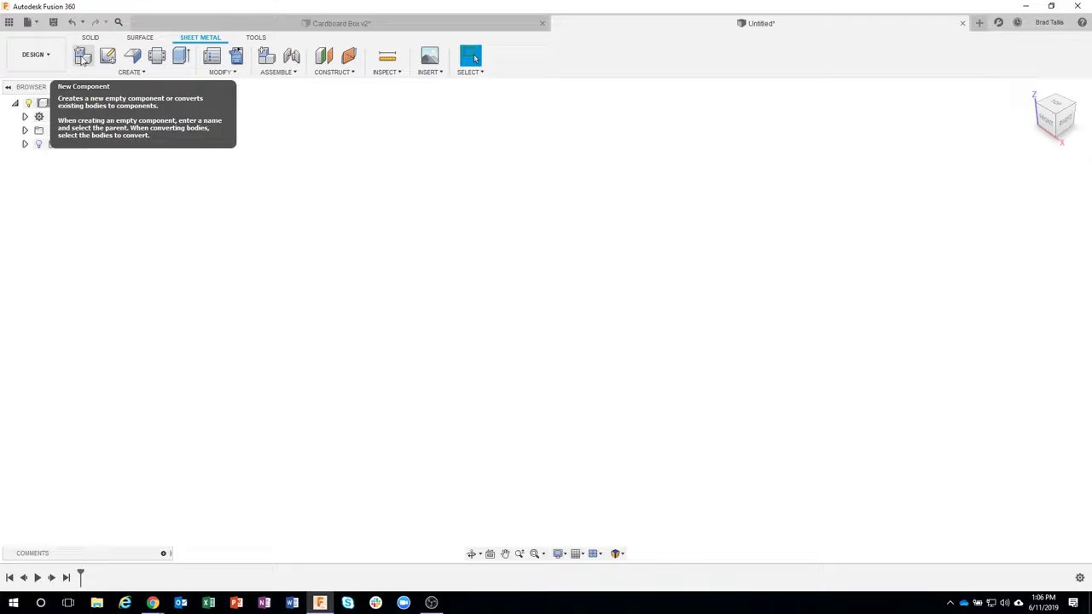
# Create an empty, activated sheet metal component named Box with the Cardboard rule, and check its assigned rule
pyautogui.click(83, 59)
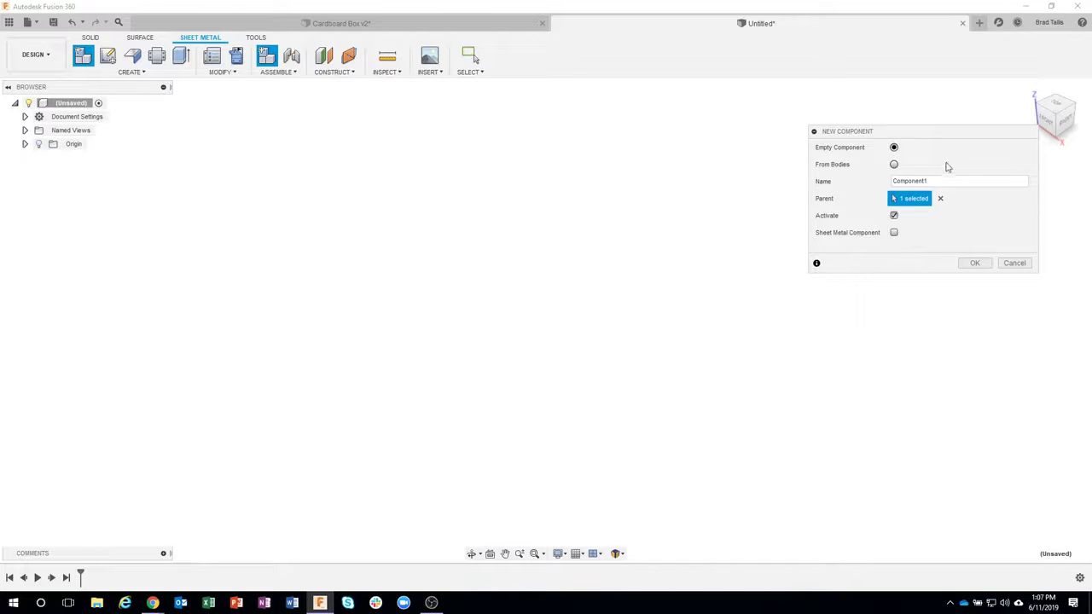
pyautogui.moveTo(935, 183); pyautogui.dragTo(885, 183)
pyautogui.write('Box')
pyautogui.click(893, 233)
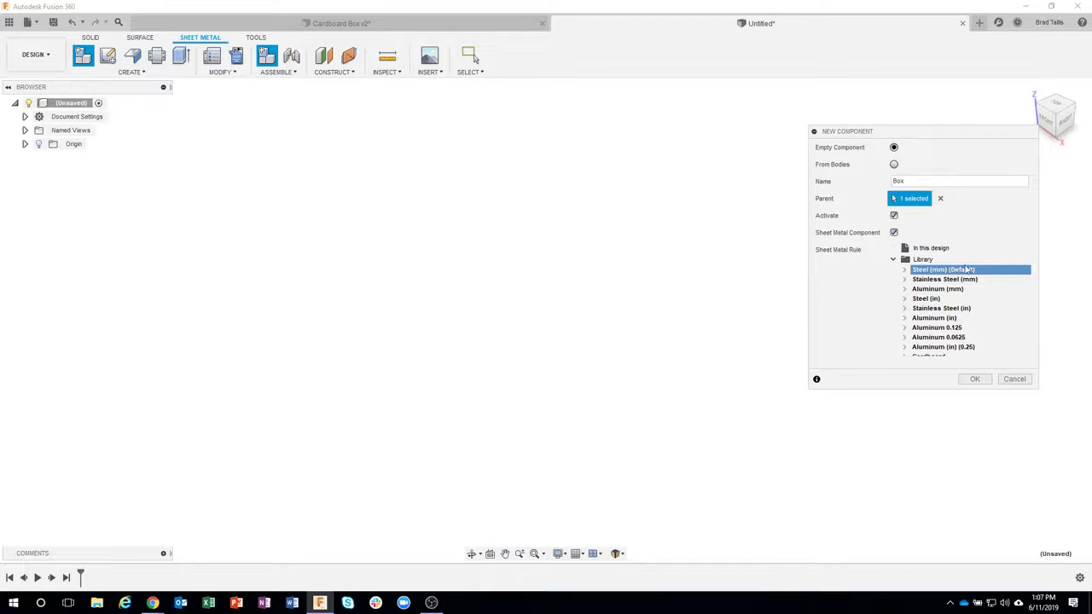
pyautogui.moveTo(1043, 403); pyautogui.dragTo(1047, 415)
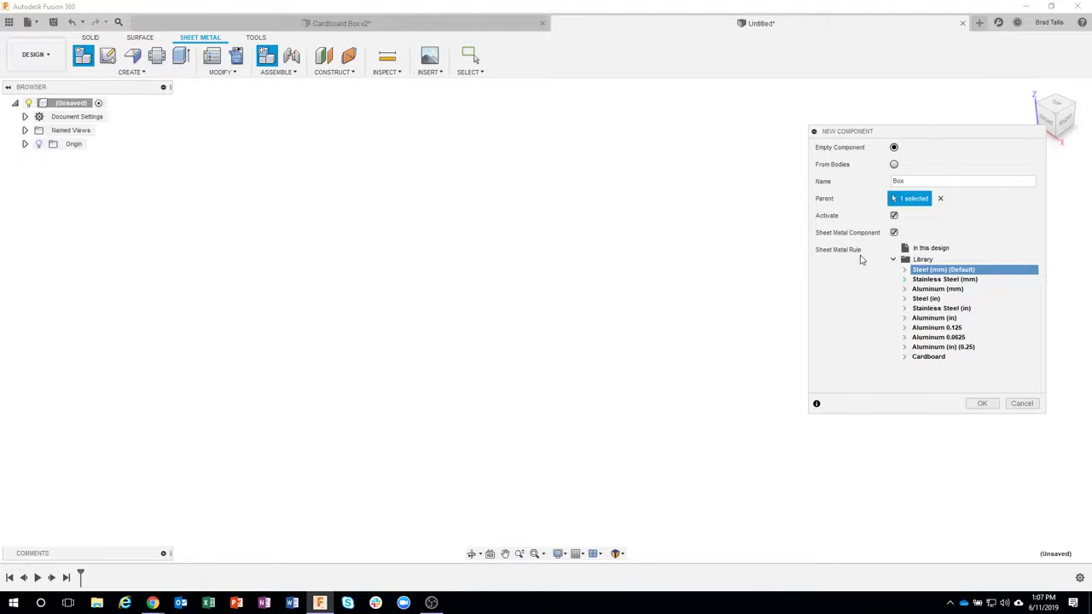
pyautogui.click(927, 358)
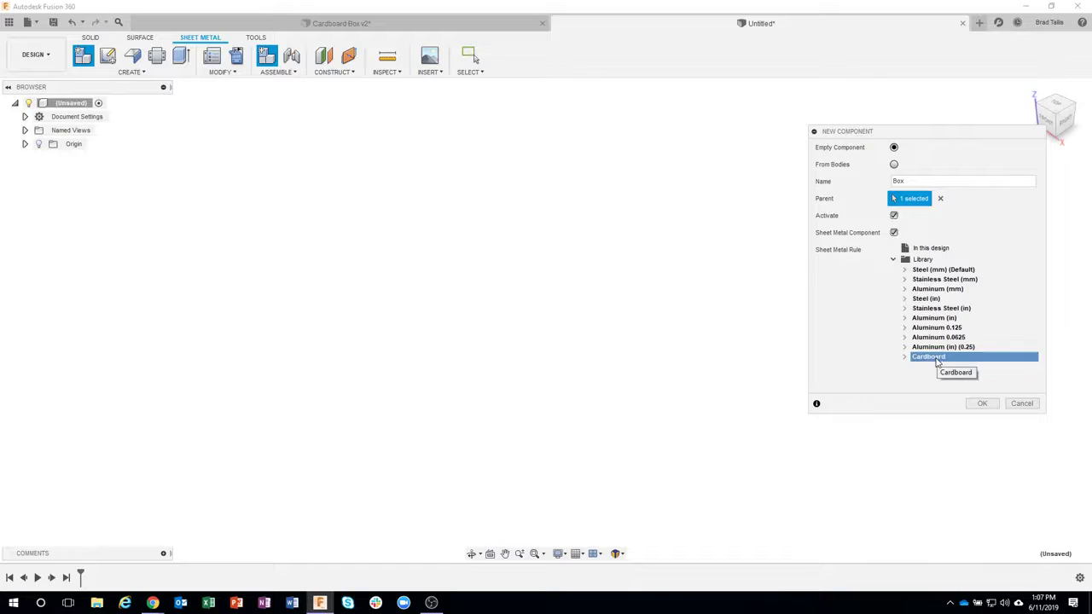
pyautogui.click(972, 406)
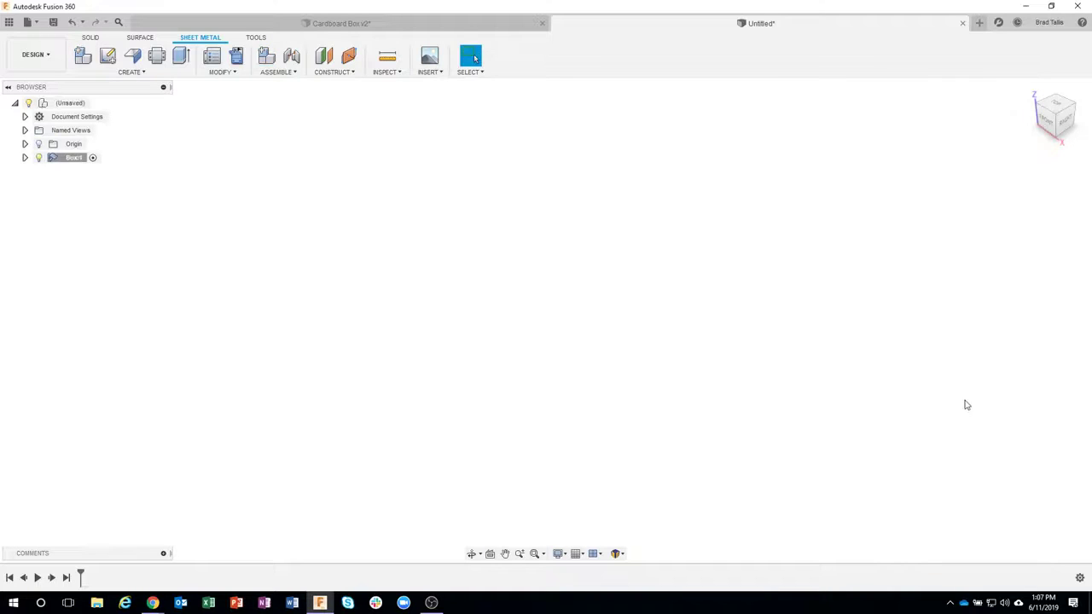
pyautogui.click(53, 162)
pyautogui.click(25, 158)
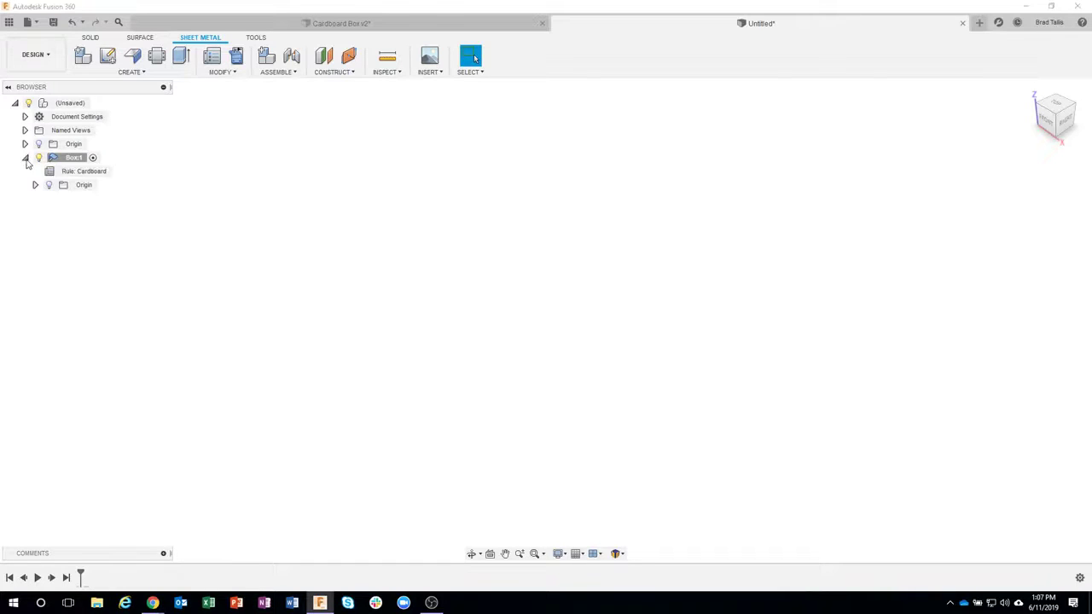
pyautogui.moveTo(80, 177)
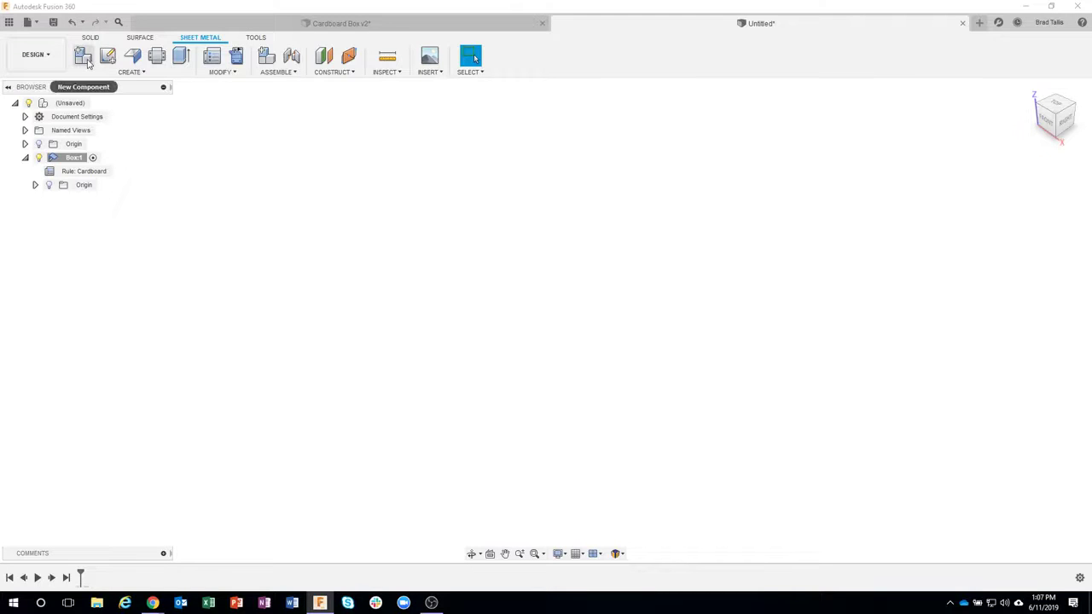
# Create a sketch on the horizontal XY origin plane and start a center rectangle with its center at the origin
pyautogui.click(108, 57)
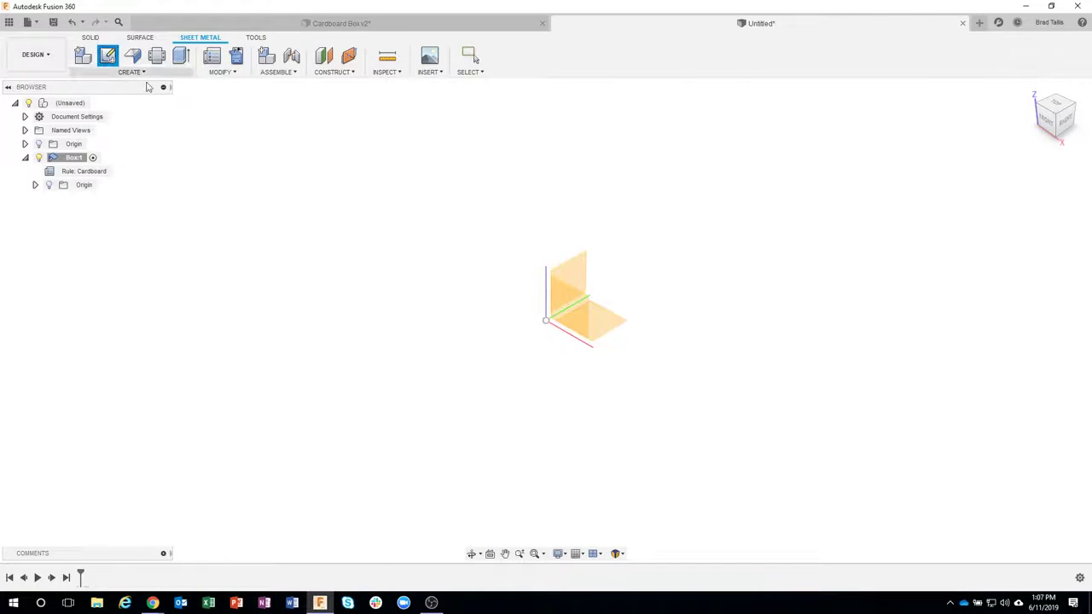
pyautogui.click(606, 331)
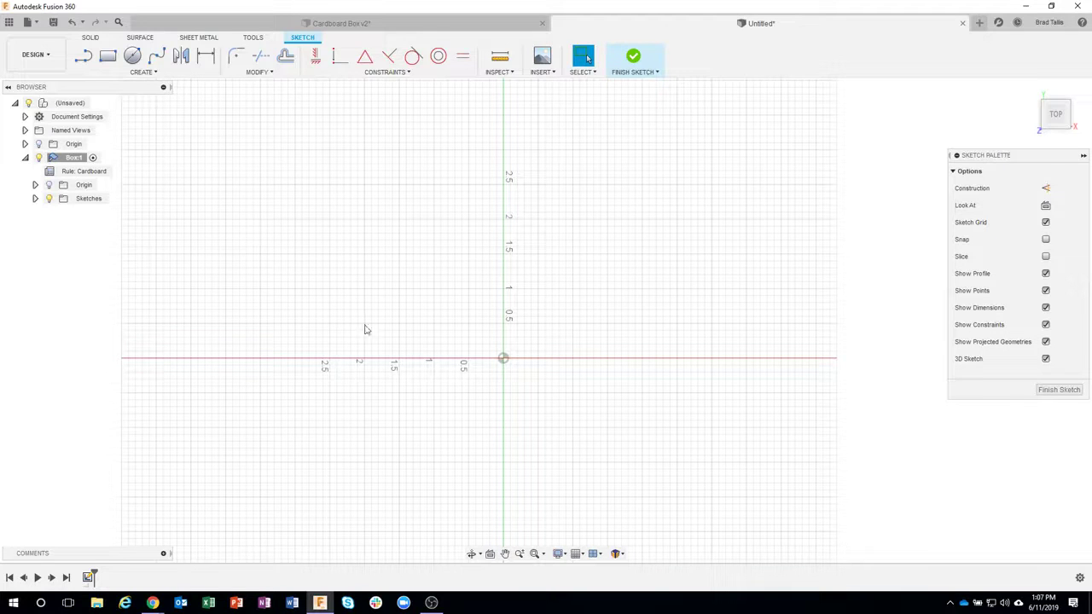
pyautogui.click(108, 56)
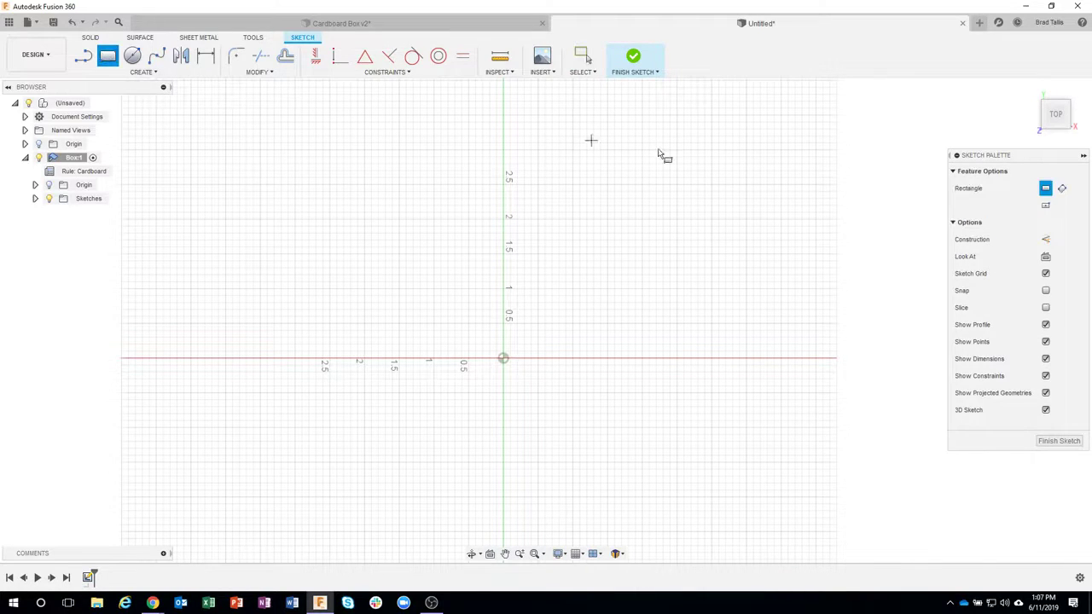
pyautogui.click(1046, 207)
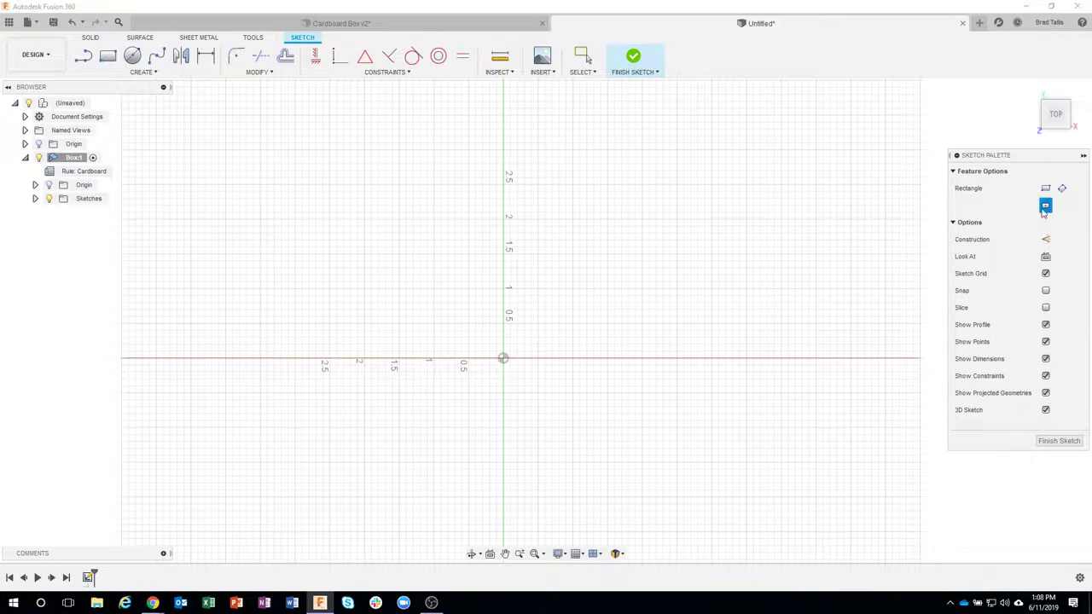
pyautogui.click(503, 360)
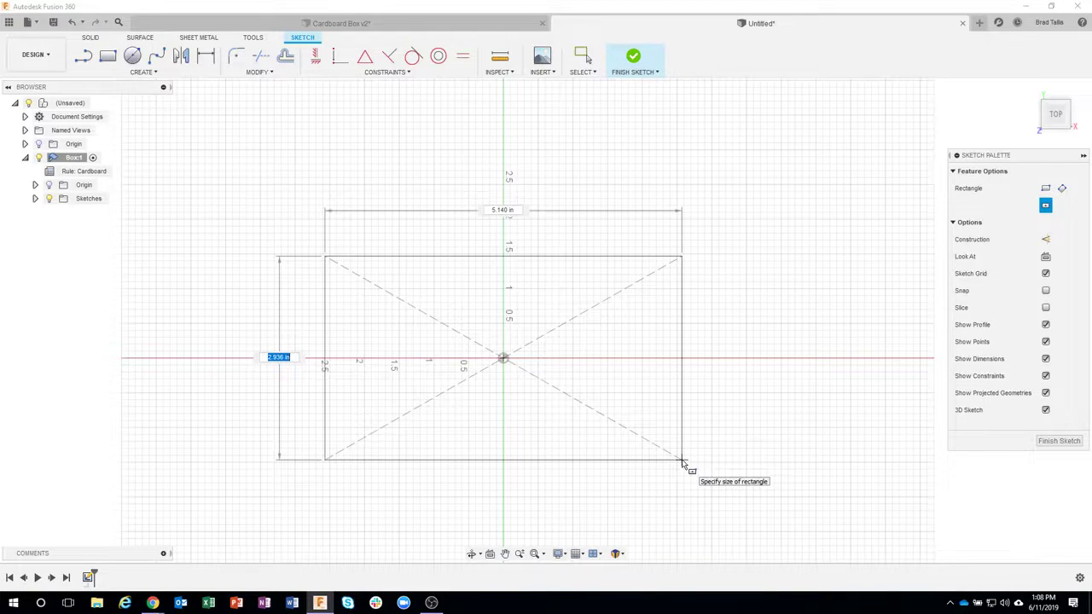
# Size the center rectangle to 10.75 in wide by 8 in high and finish the sketch
pyautogui.scroll(-2, 682, 464)
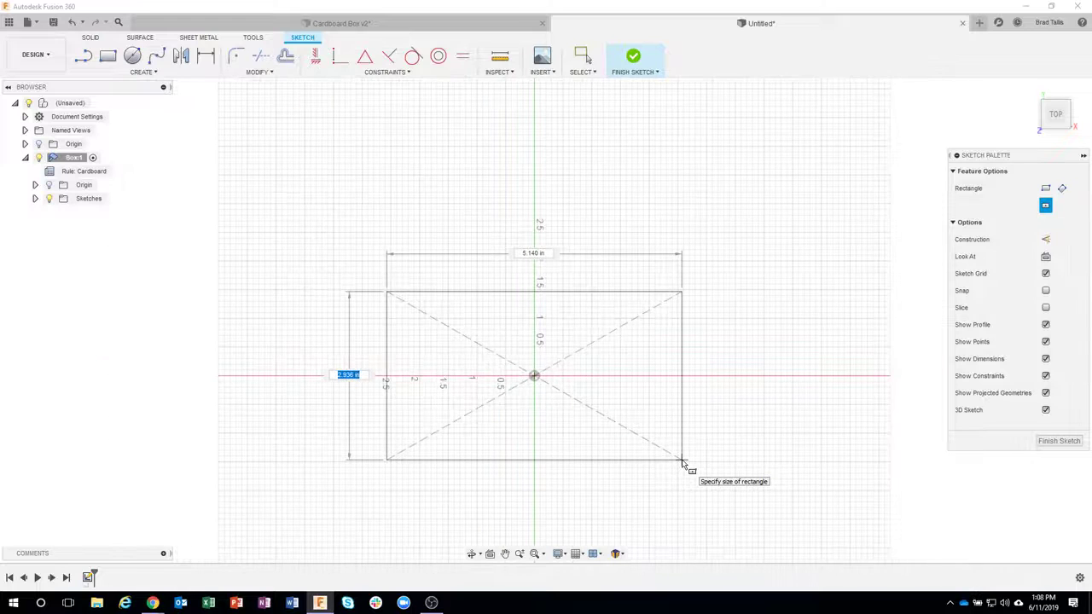
pyautogui.press('Tab')
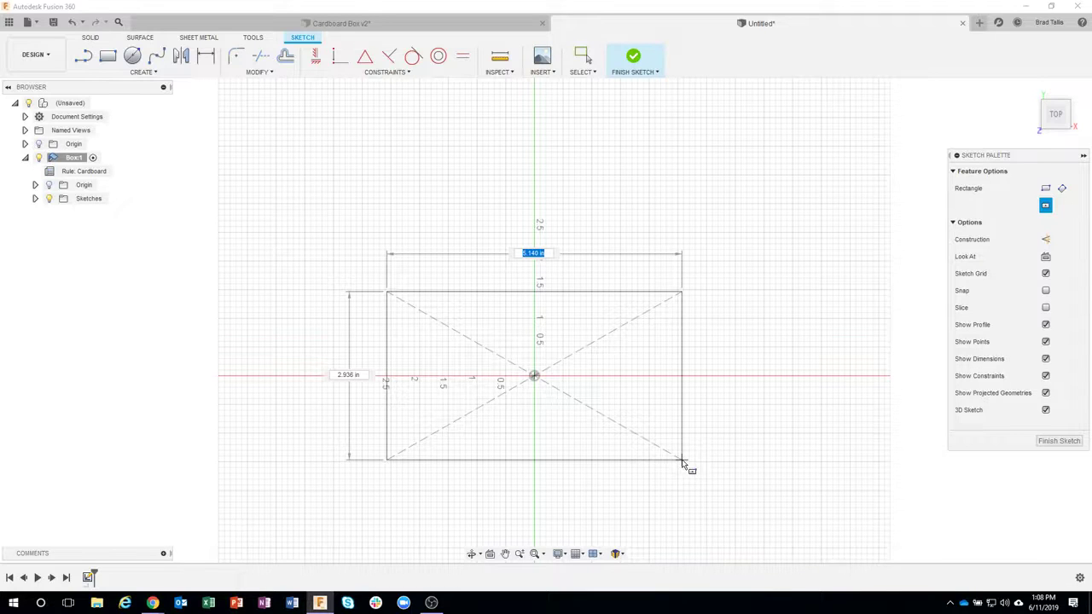
pyautogui.write('10.75')
pyautogui.press('Tab')
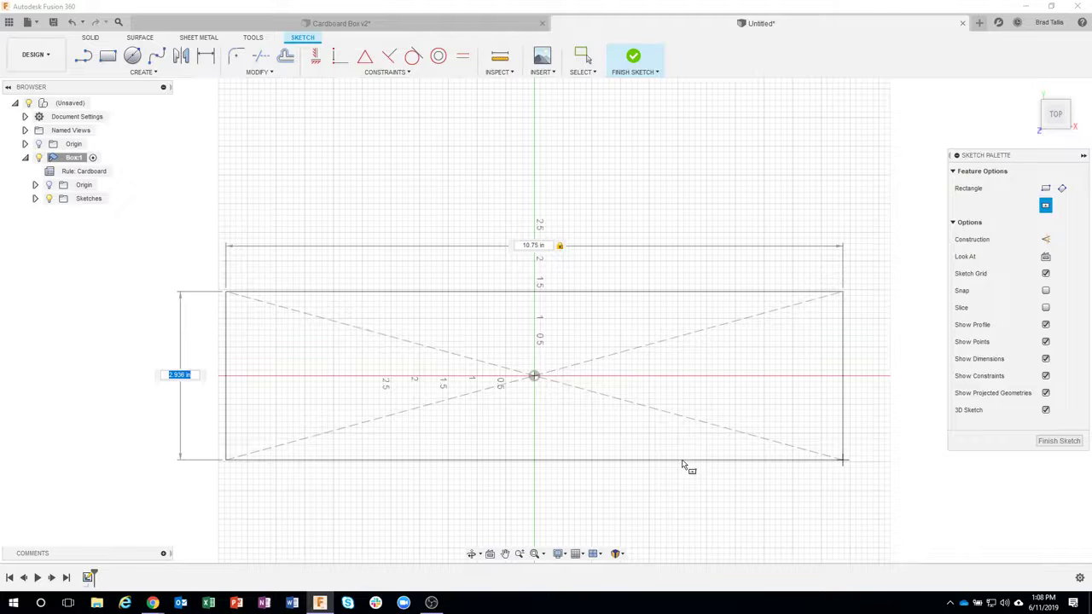
pyautogui.write('8')
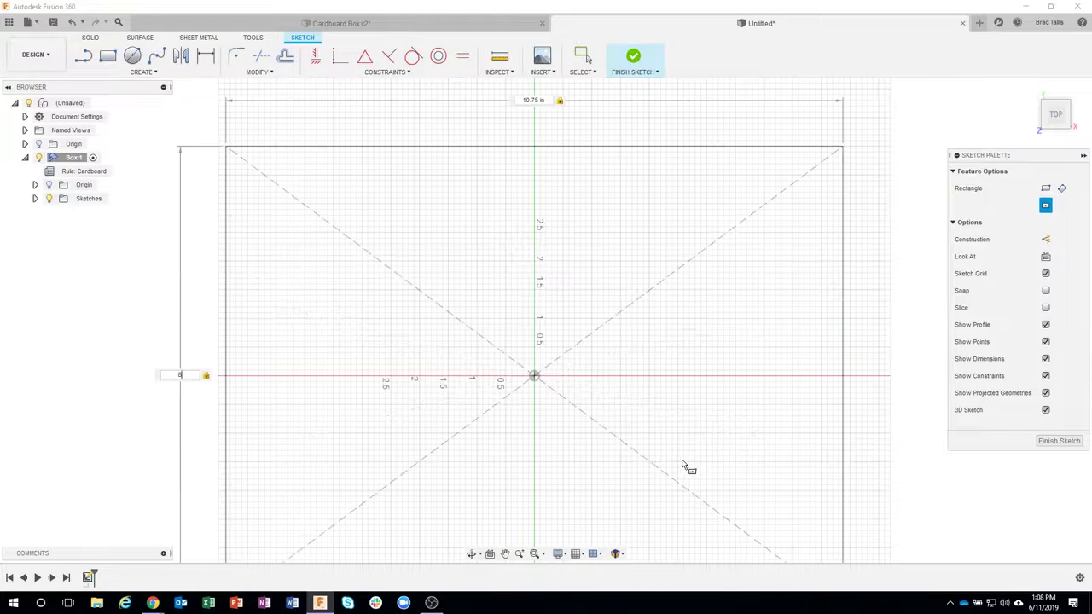
pyautogui.scroll(-3, 682, 465)
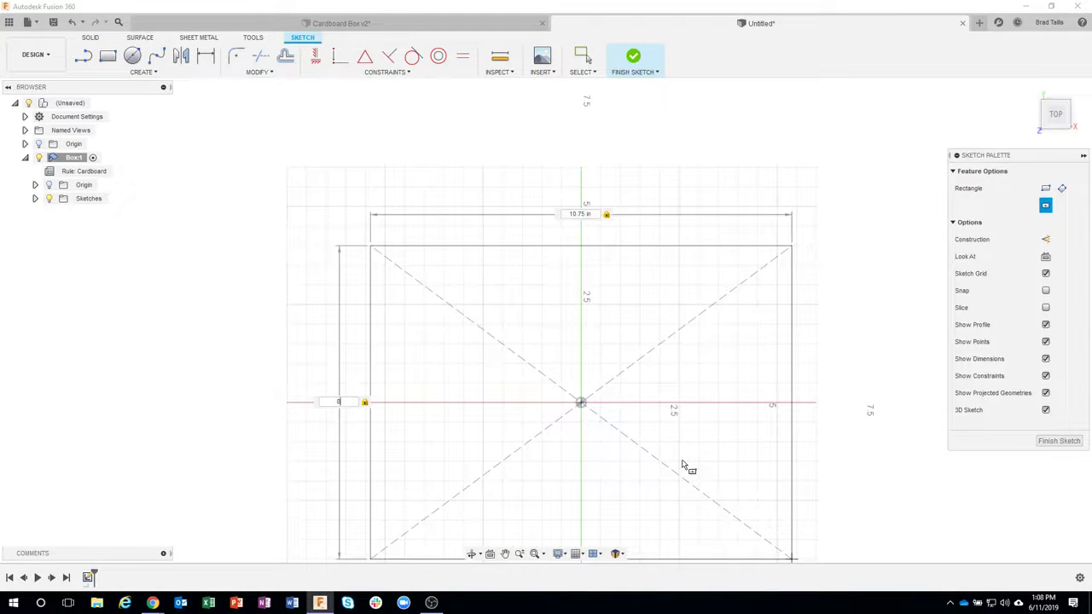
pyautogui.press('Return')
pyautogui.press('Escape')
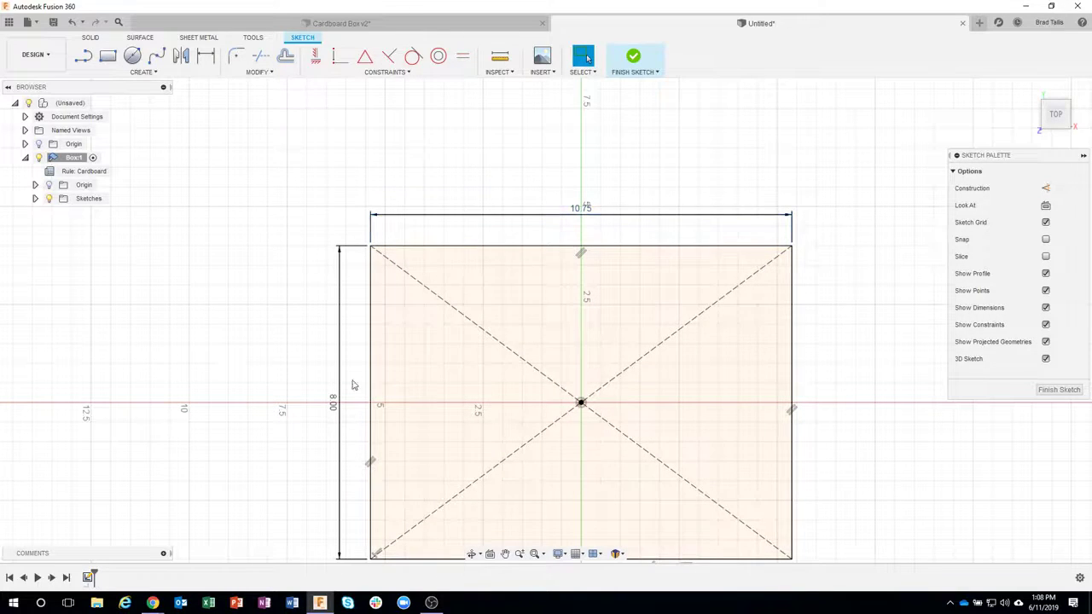
pyautogui.click(1058, 389)
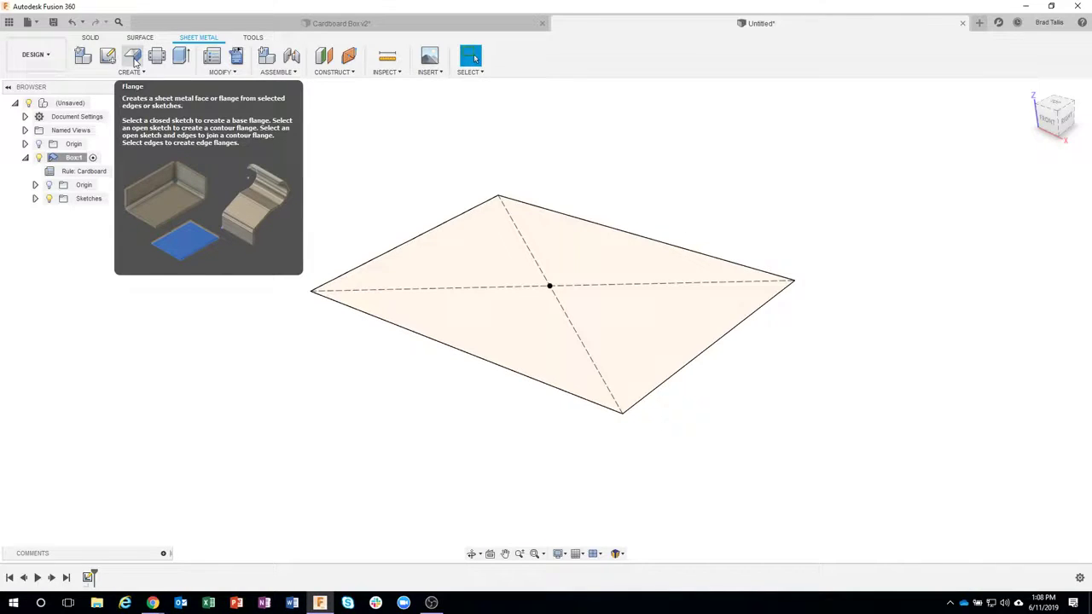
# Create a base flange from the rectangle profile as a new body, with the thickness on Side 1
pyautogui.click(476, 264)
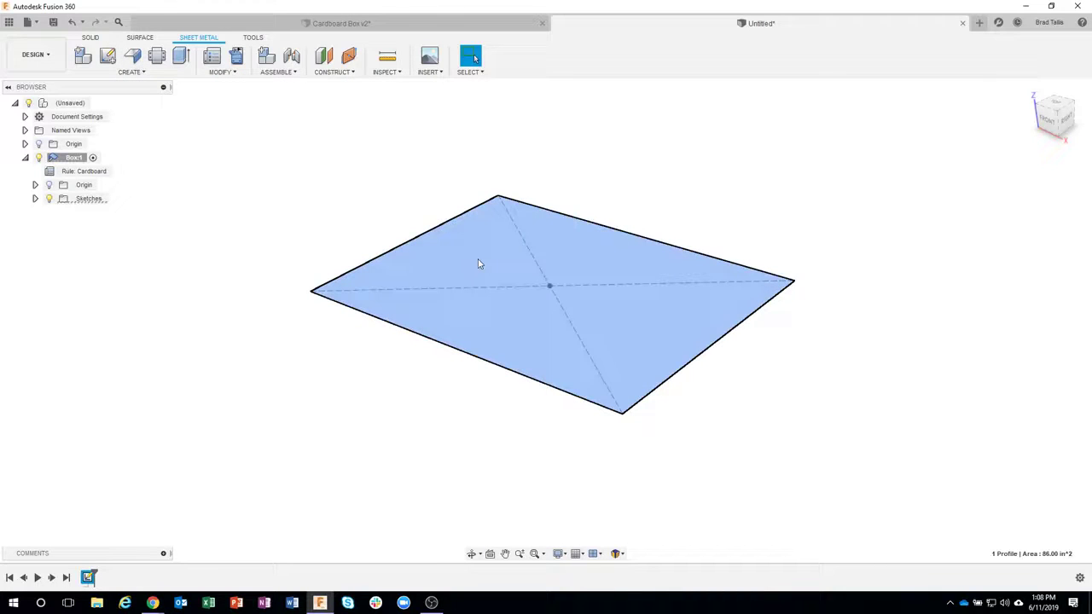
pyautogui.rightClick(478, 264)
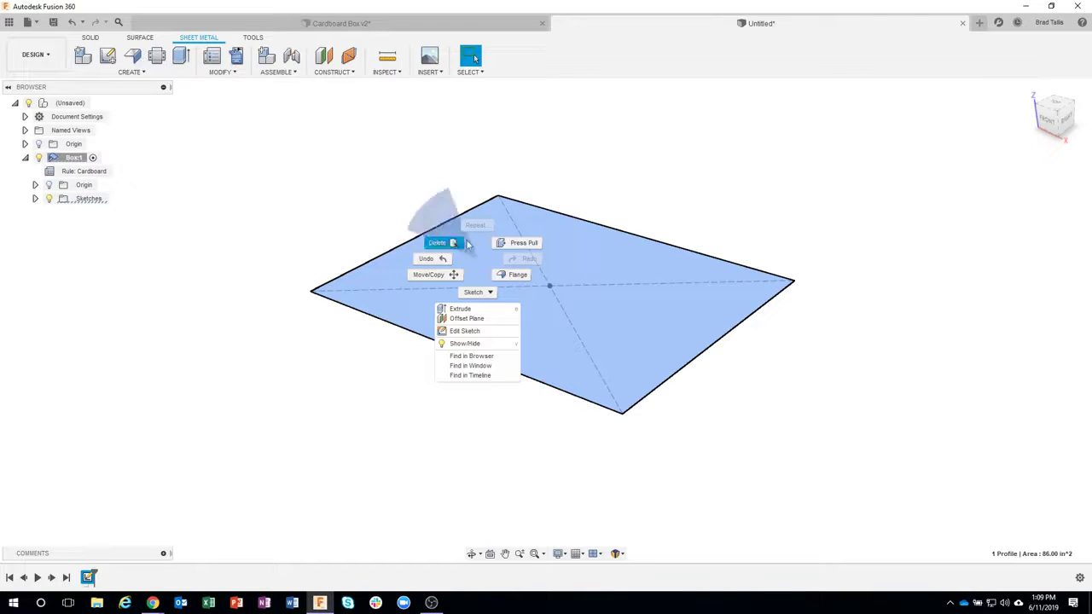
pyautogui.click(516, 277)
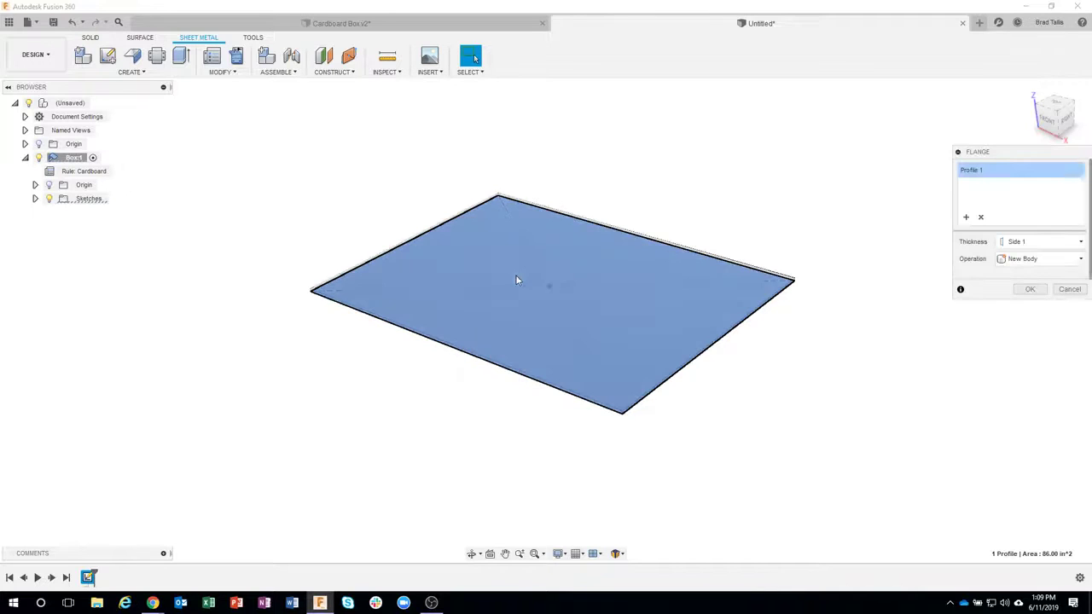
pyautogui.keyDown('shift'); pyautogui.moveTo(704, 183); pyautogui.dragTo(1001, 299, button='middle'); pyautogui.keyUp('shift')
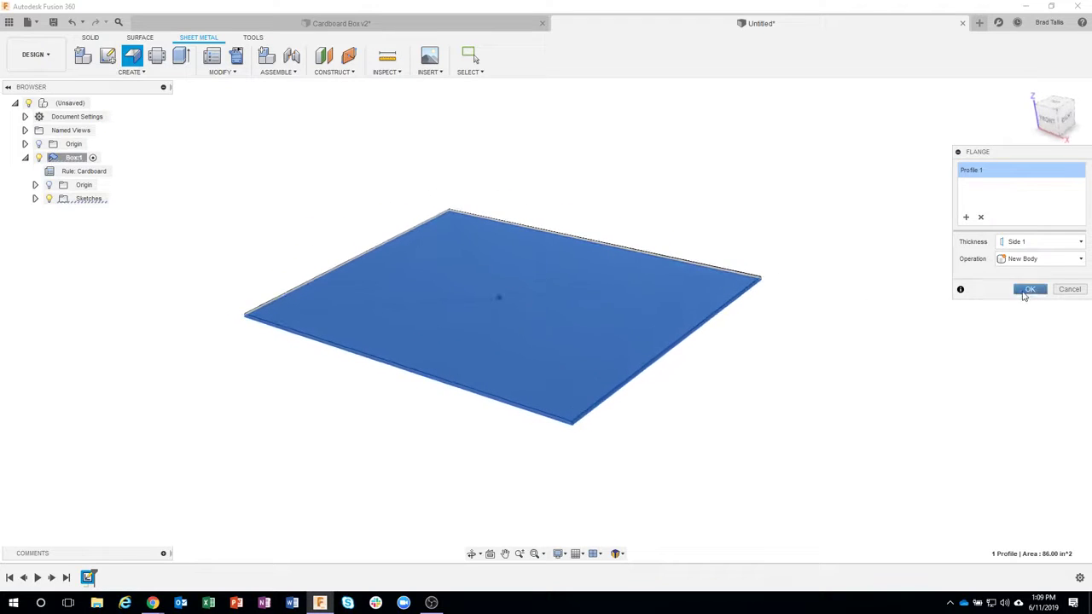
pyautogui.click(1030, 289)
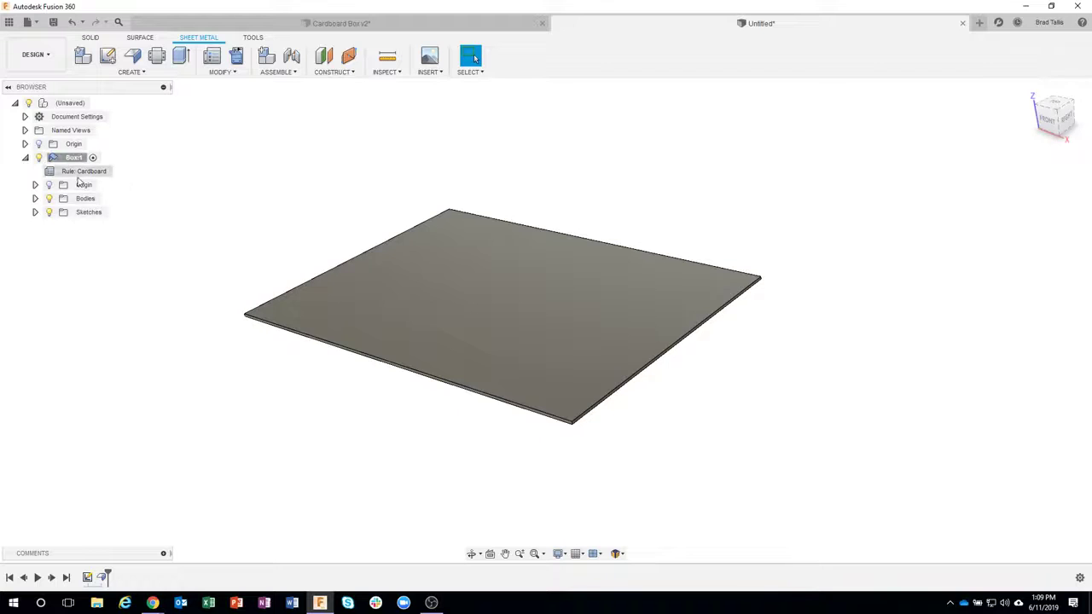
pyautogui.click(72, 159)
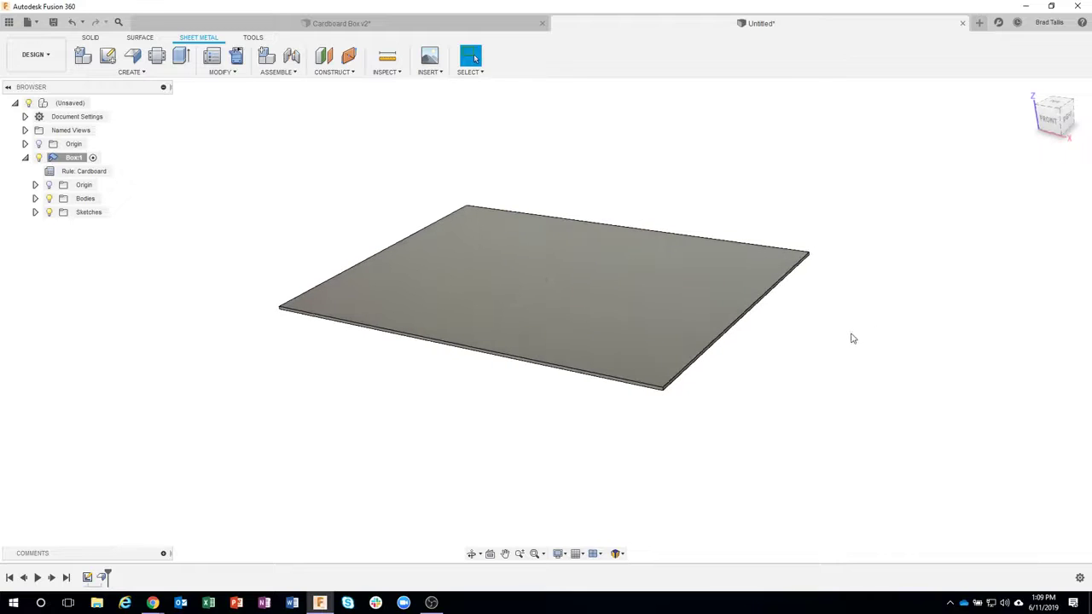
pyautogui.keyDown('shift'); pyautogui.moveTo(820, 324); pyautogui.dragTo(786, 337, button='middle'); pyautogui.keyUp('shift')
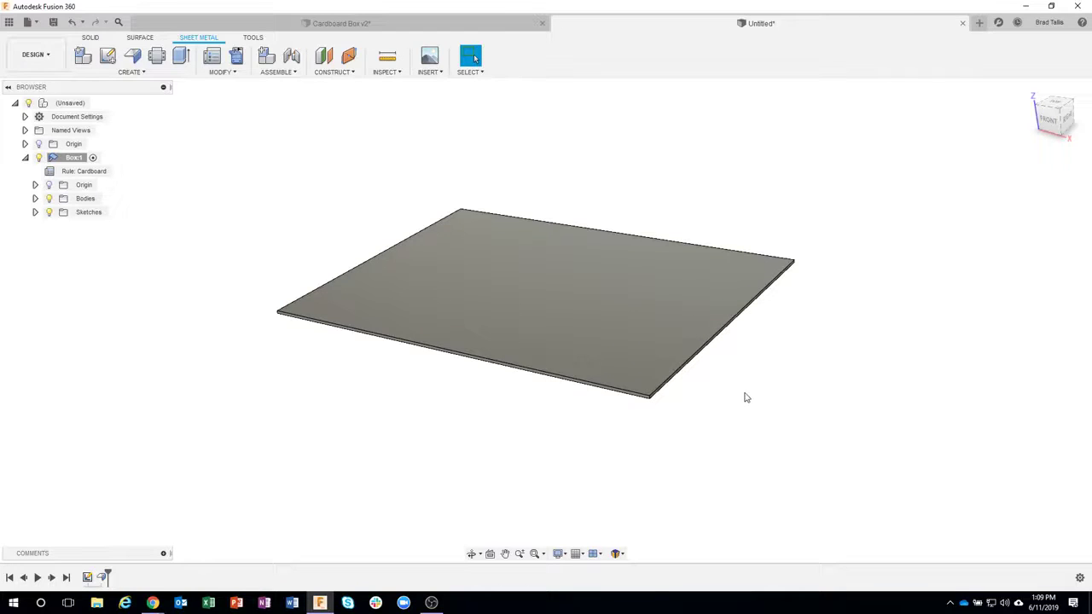
pyautogui.keyDown('shift'); pyautogui.moveTo(717, 383); pyautogui.dragTo(722, 377); pyautogui.keyUp('shift')
pyautogui.keyDown('shift'); pyautogui.moveTo(722, 378); pyautogui.dragTo(725, 362, button='middle'); pyautogui.keyUp('shift')
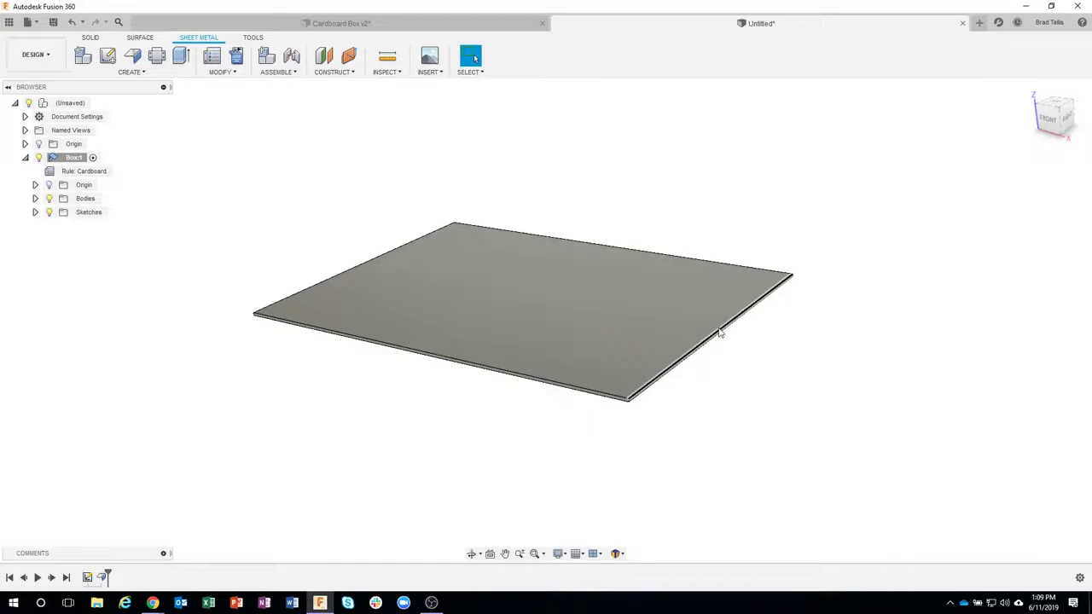
# Add a full-edge flange to the base's 8 in edge on the +X side, pulled upward and set to a 3.25 in height
pyautogui.click(720, 333)
pyautogui.rightClick(720, 333)
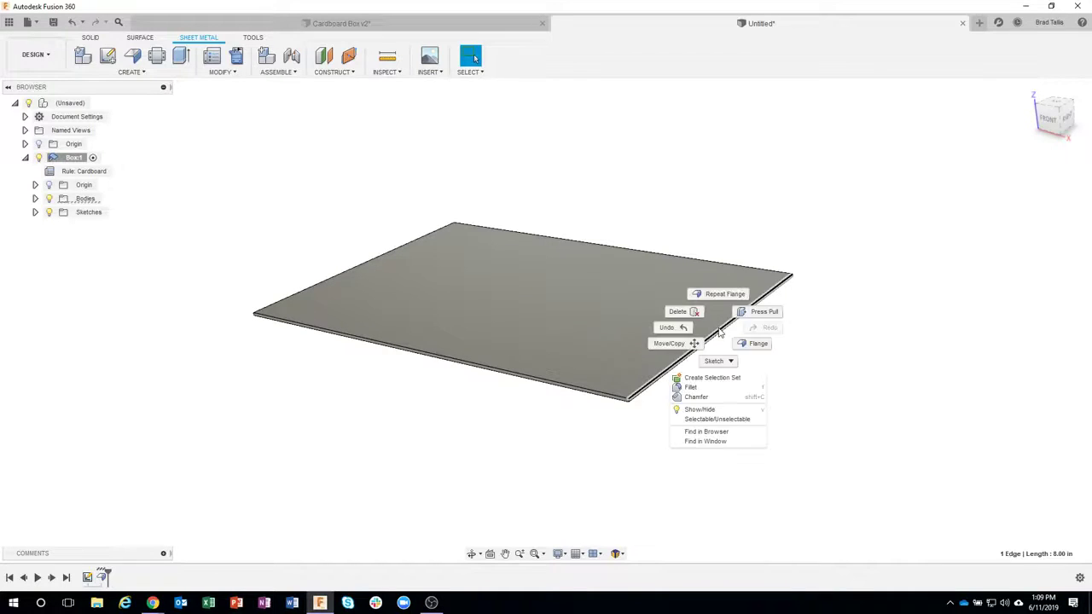
pyautogui.click(752, 347)
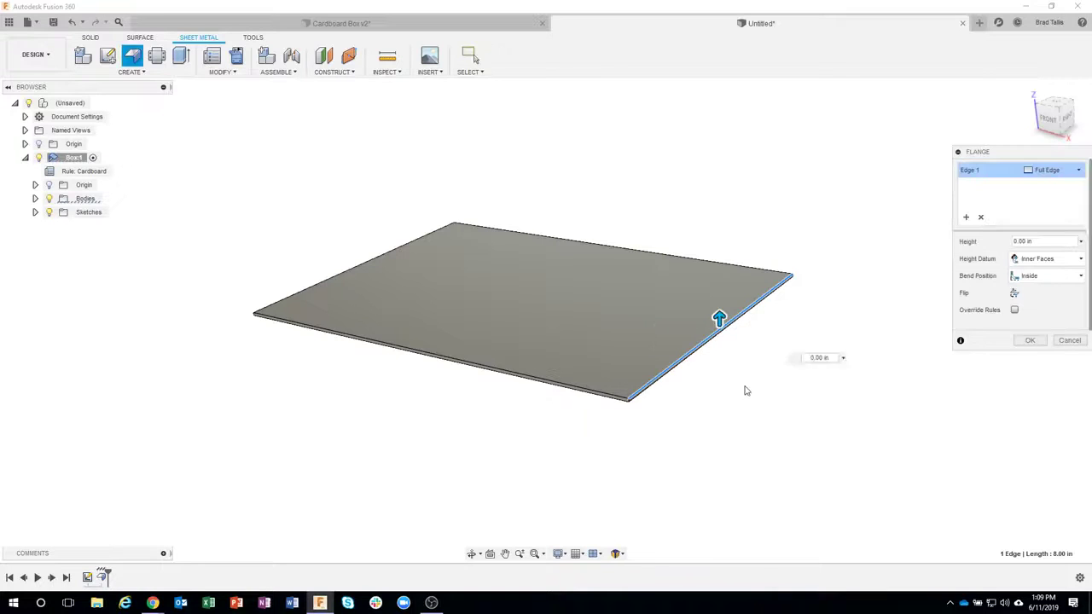
pyautogui.moveTo(1016, 163); pyautogui.dragTo(961, 175)
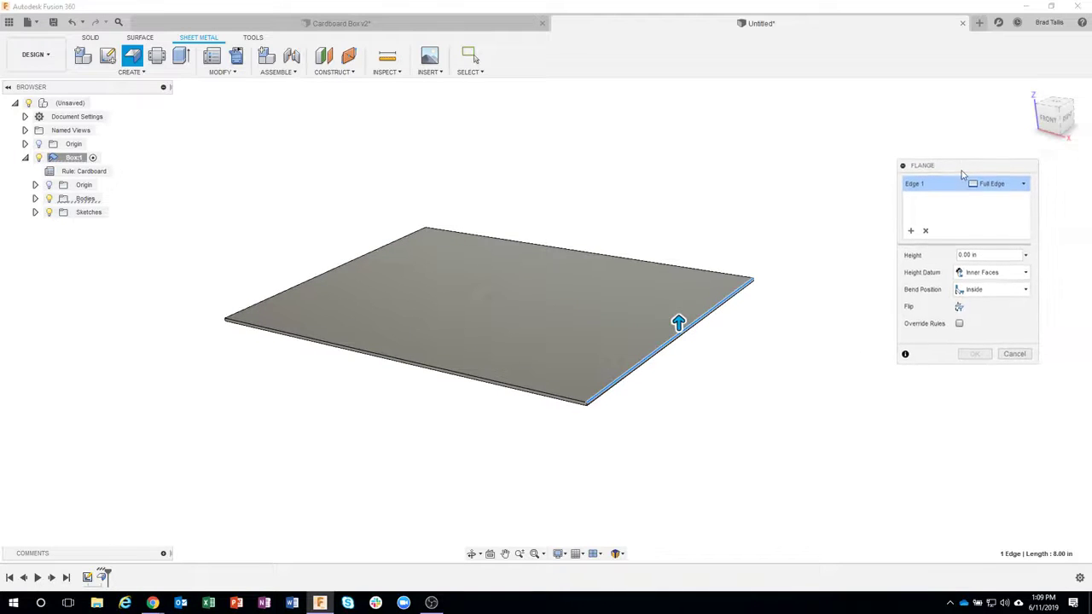
pyautogui.scroll(1, 817, 344)
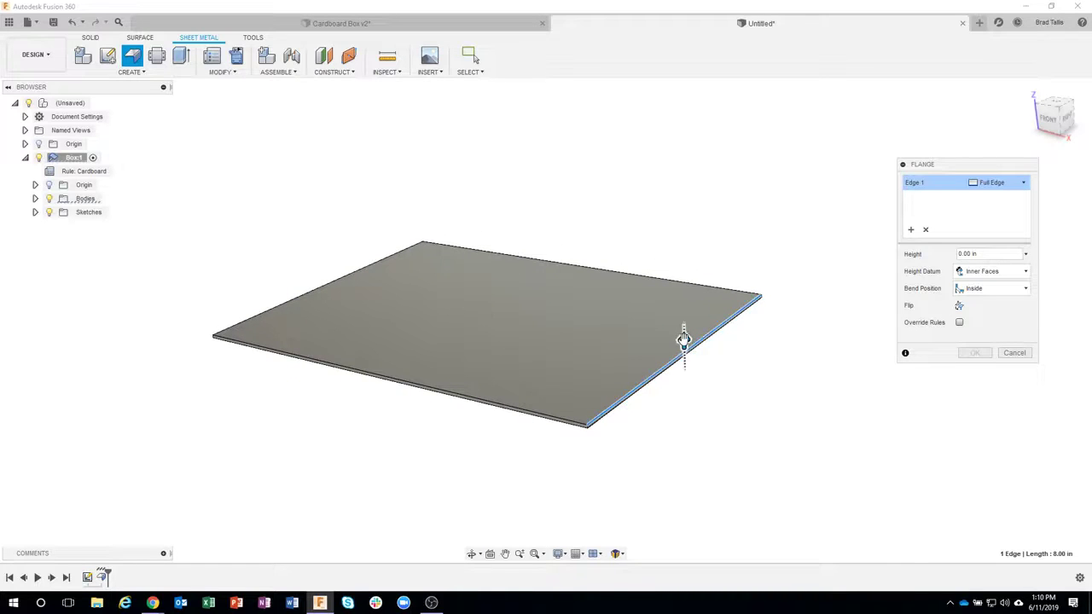
pyautogui.moveTo(683, 339); pyautogui.dragTo(683, 325)
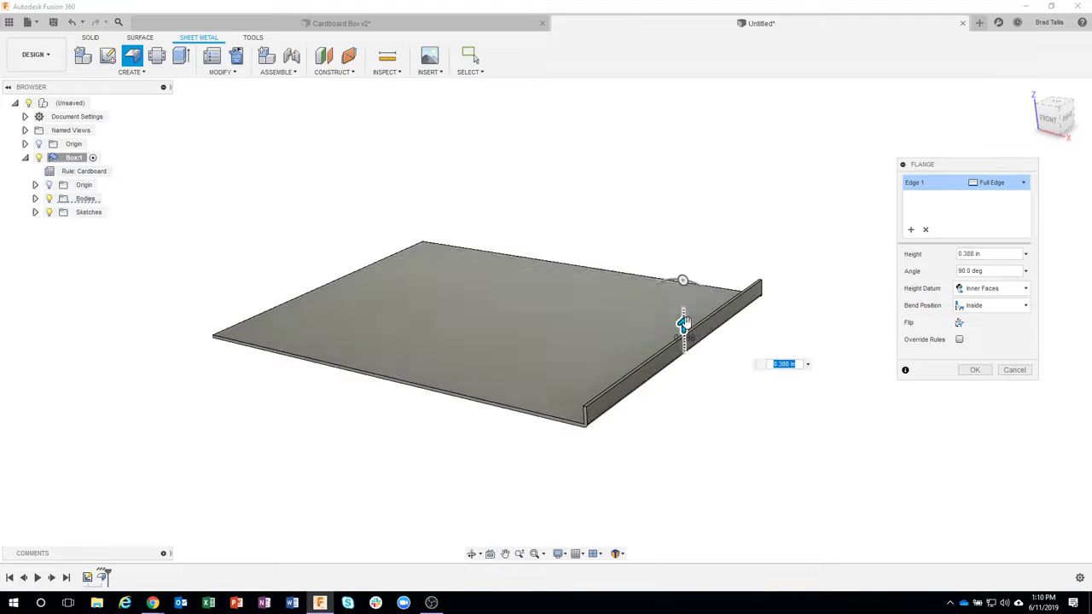
pyautogui.moveTo(683, 322); pyautogui.dragTo(683, 339)
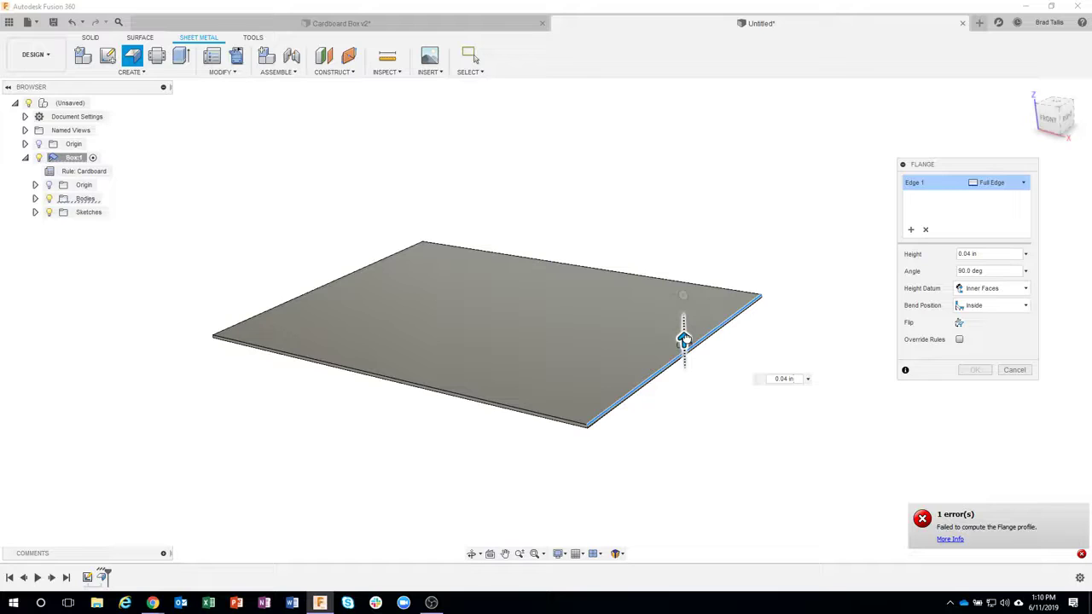
pyautogui.moveTo(684, 339); pyautogui.dragTo(687, 299)
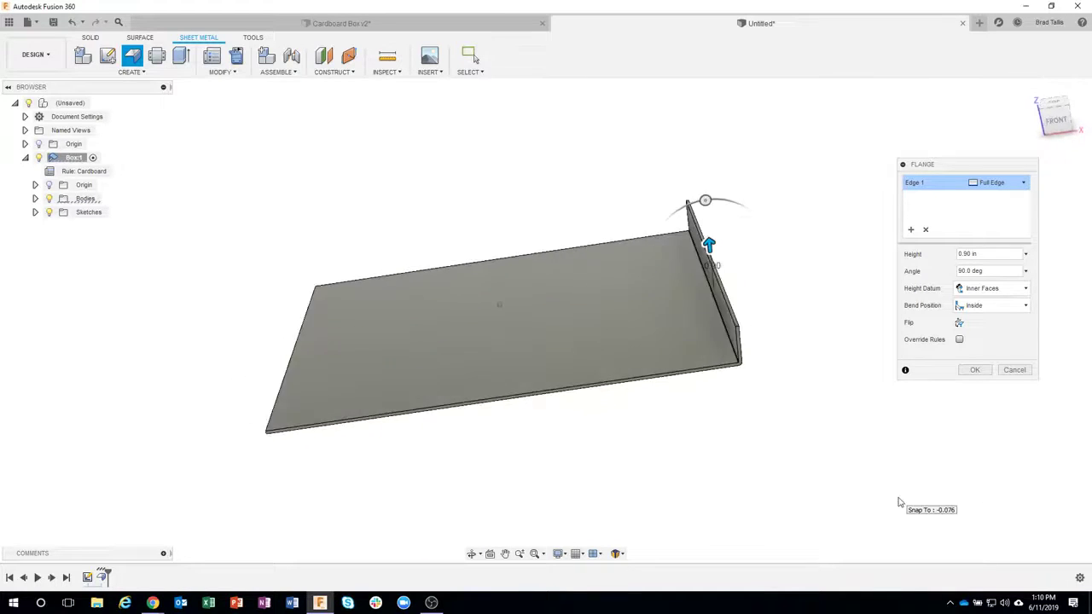
pyautogui.keyDown('shift'); pyautogui.moveTo(713, 241); pyautogui.dragTo(799, 292, button='middle'); pyautogui.keyUp('shift')
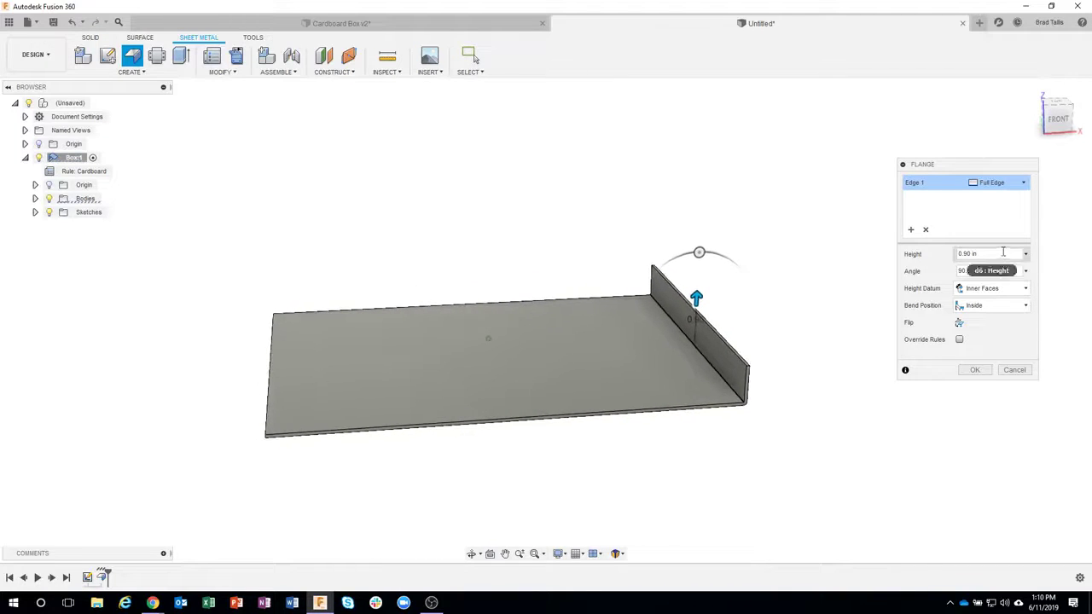
pyautogui.moveTo(705, 254); pyautogui.dragTo(703, 244)
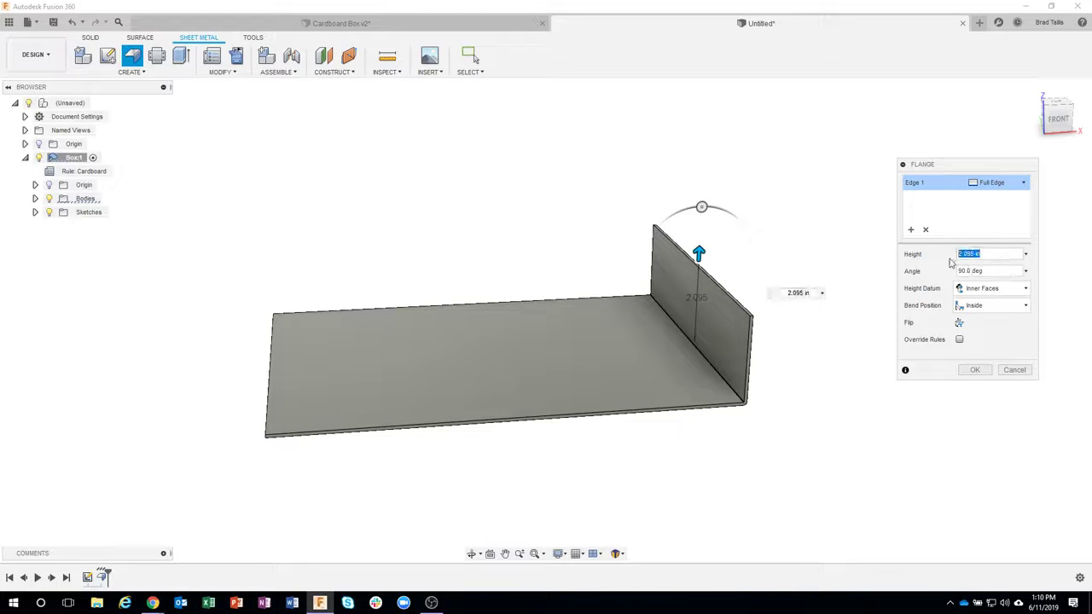
pyautogui.write('3.25')
pyautogui.press('Return')
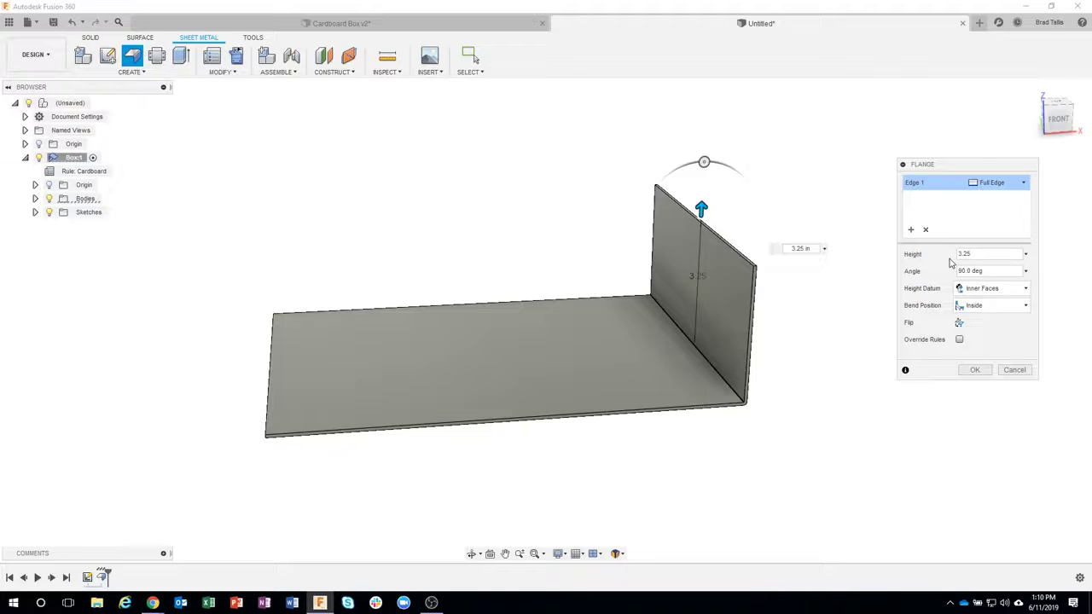
# Examine the bend and its radius where the upright flange meets the base
pyautogui.scroll(6, 762, 480)
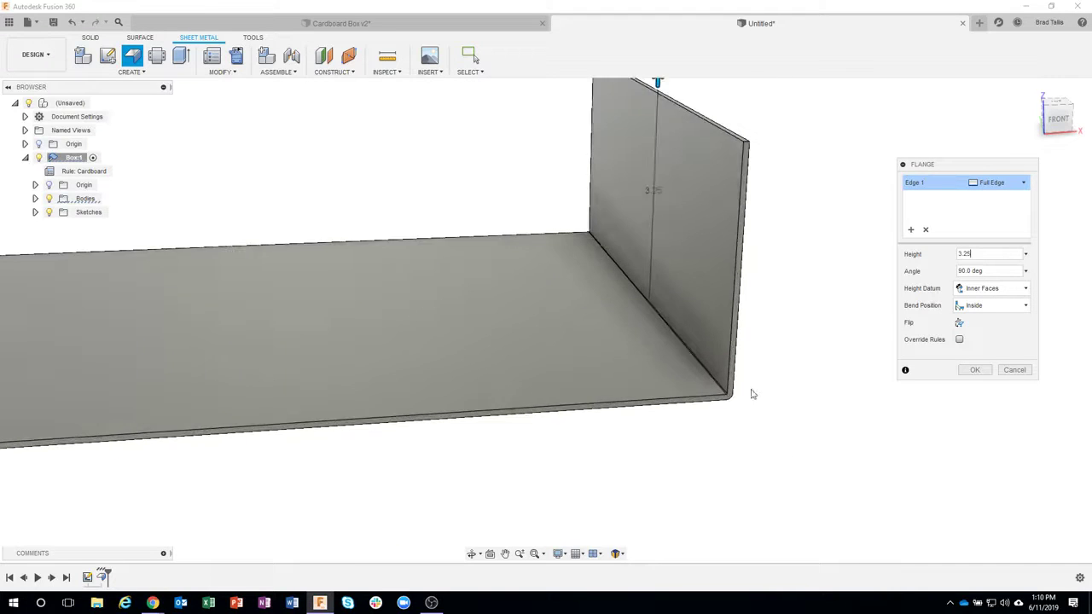
pyautogui.scroll(3, 741, 410)
pyautogui.keyDown('shift'); pyautogui.moveTo(703, 395); pyautogui.dragTo(652, 337, button='middle'); pyautogui.keyUp('shift')
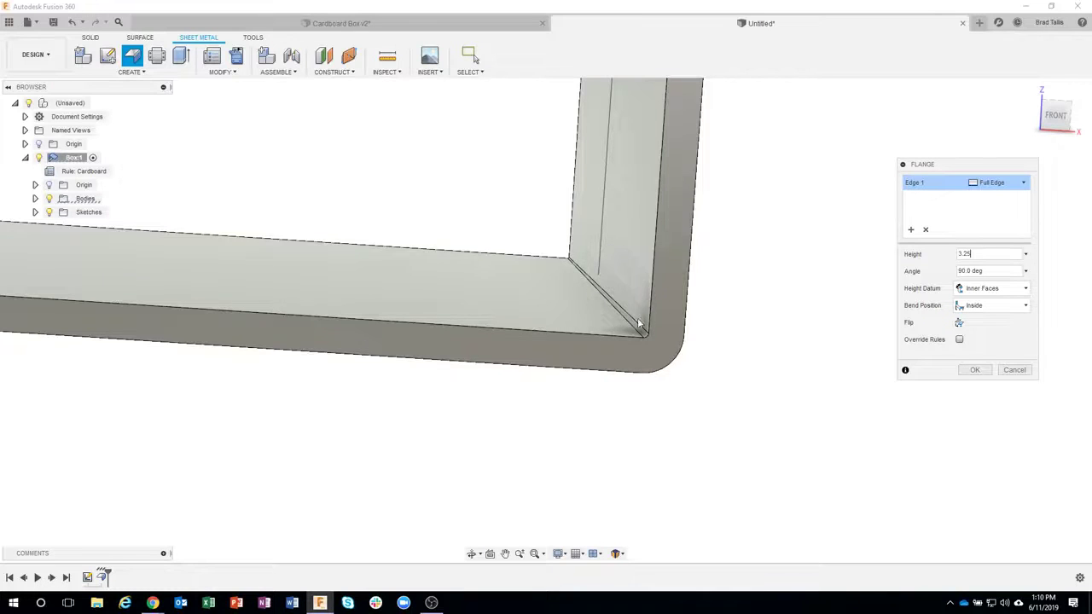
pyautogui.keyDown('shift'); pyautogui.moveTo(654, 307); pyautogui.dragTo(654, 339, button='middle'); pyautogui.keyUp('shift')
pyautogui.keyDown('shift'); pyautogui.moveTo(762, 415); pyautogui.dragTo(645, 448, button='middle'); pyautogui.keyUp('shift')
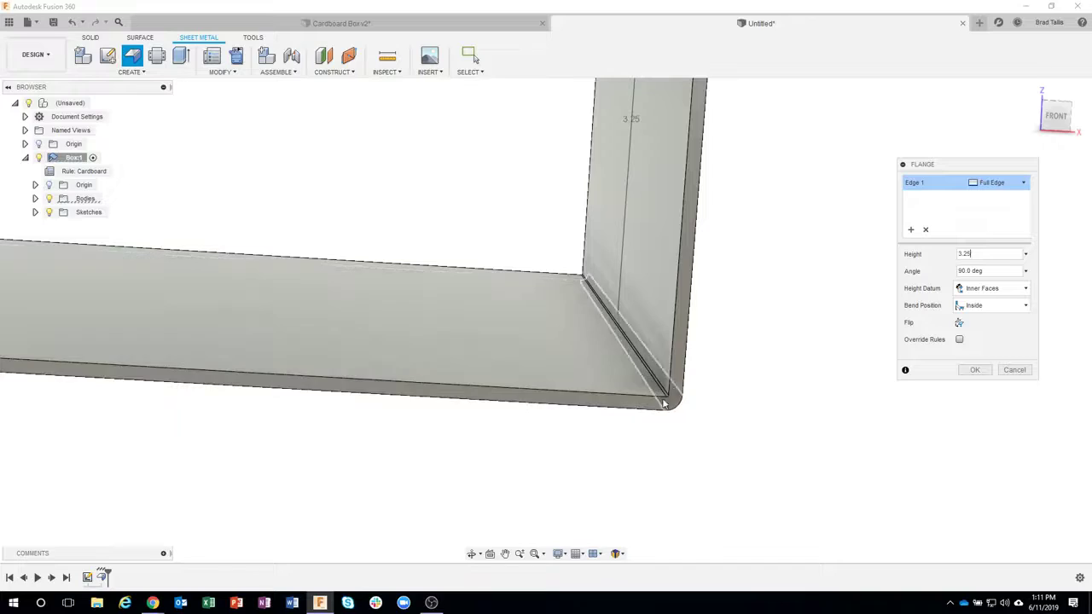
pyautogui.keyDown('shift'); pyautogui.moveTo(732, 447); pyautogui.dragTo(719, 398, button='middle'); pyautogui.keyUp('shift')
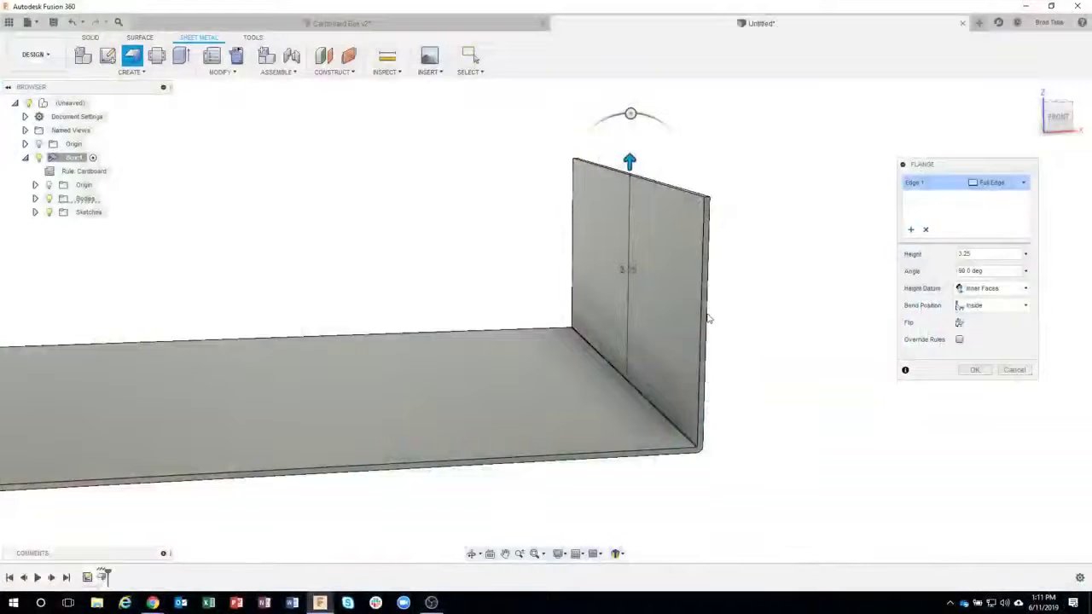
pyautogui.scroll(-4, 724, 322)
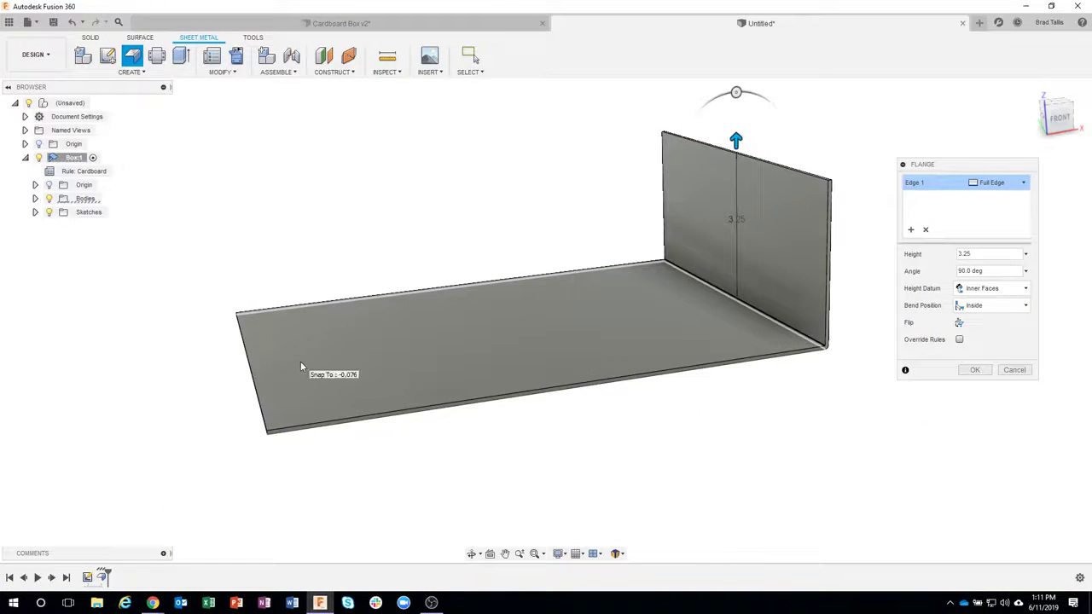
# Add the base's opposite 8 in edge to the flange as a full edge and compare the Outer Faces and Inner Faces height datums
pyautogui.click(259, 388)
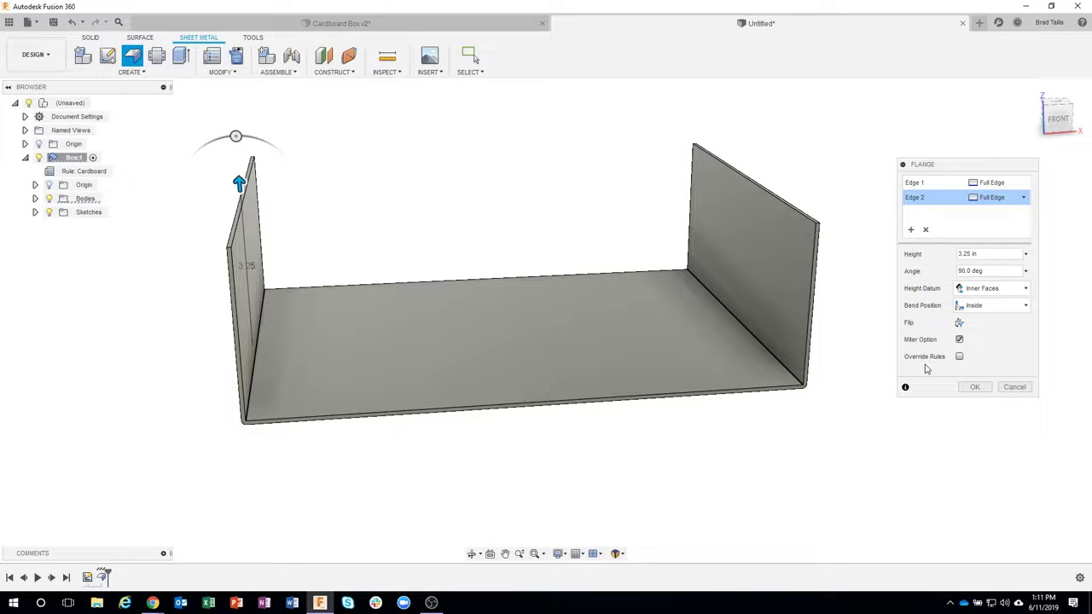
pyautogui.click(1007, 290)
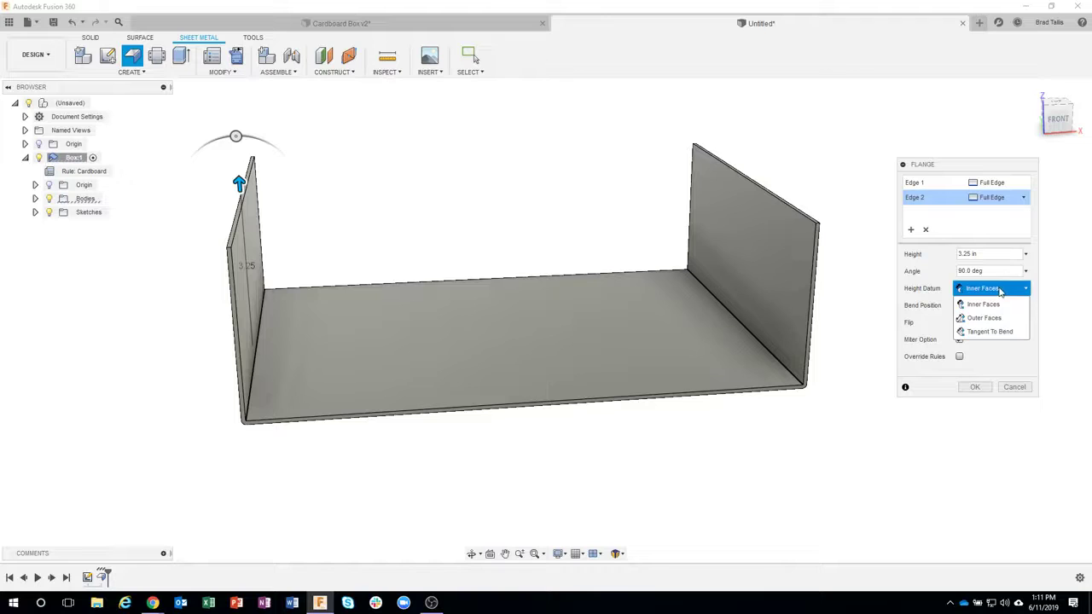
pyautogui.click(990, 317)
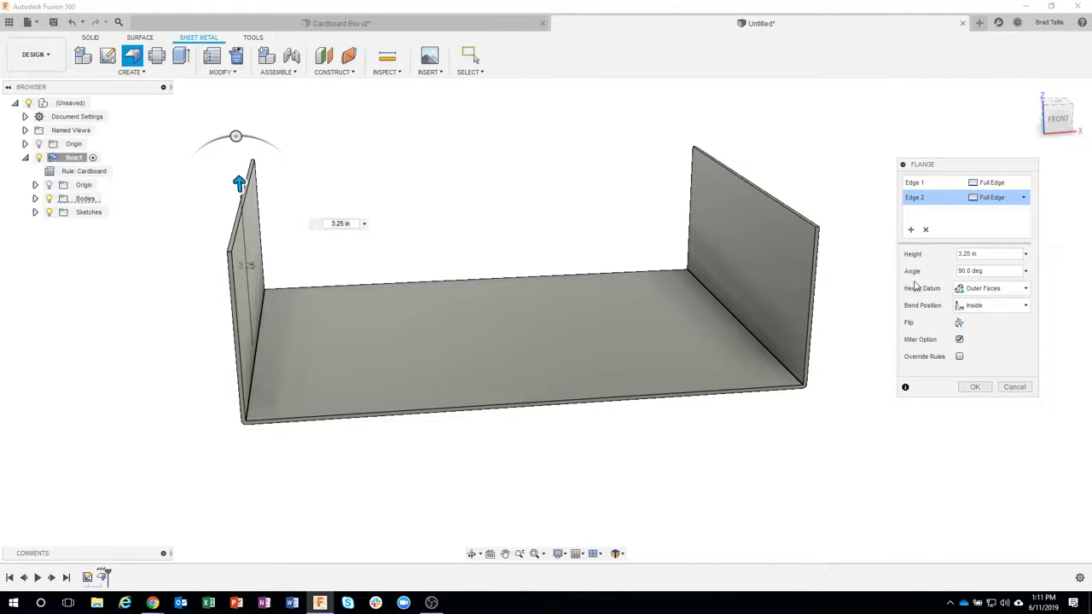
pyautogui.click(980, 291)
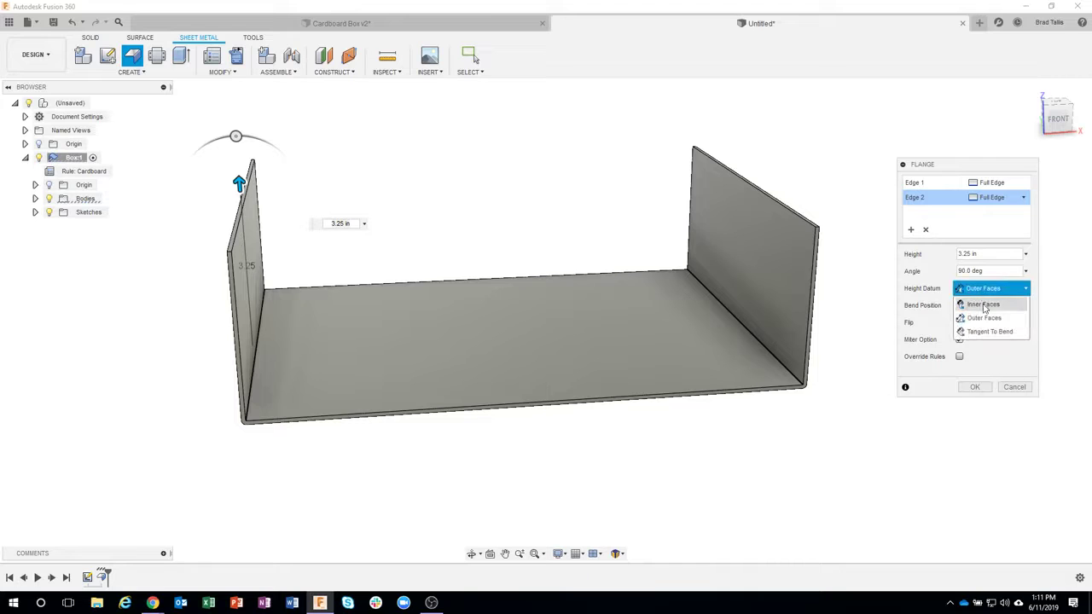
pyautogui.click(983, 306)
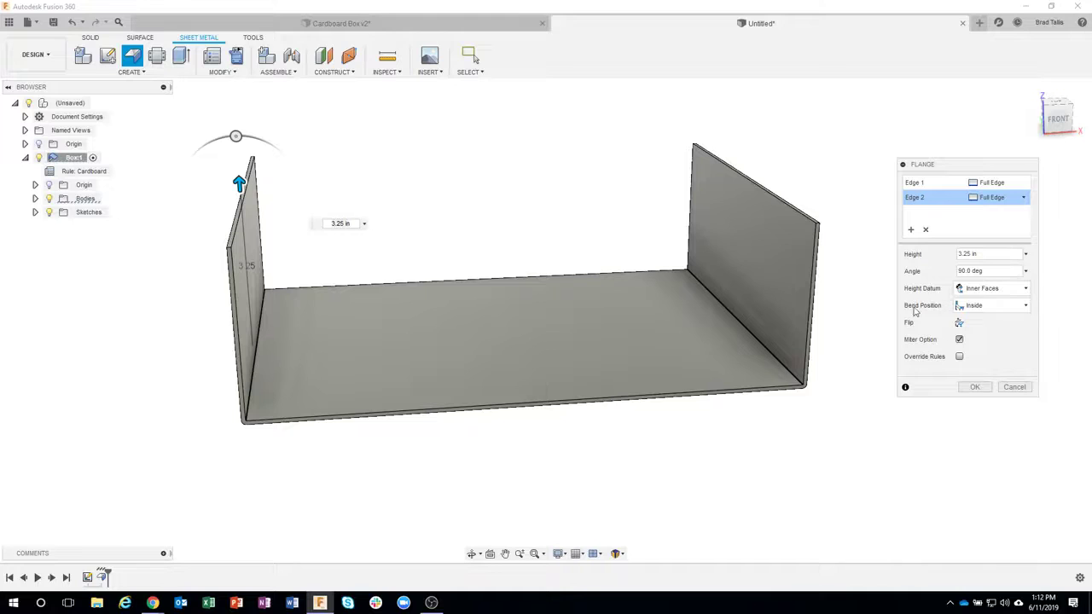
pyautogui.click(988, 289)
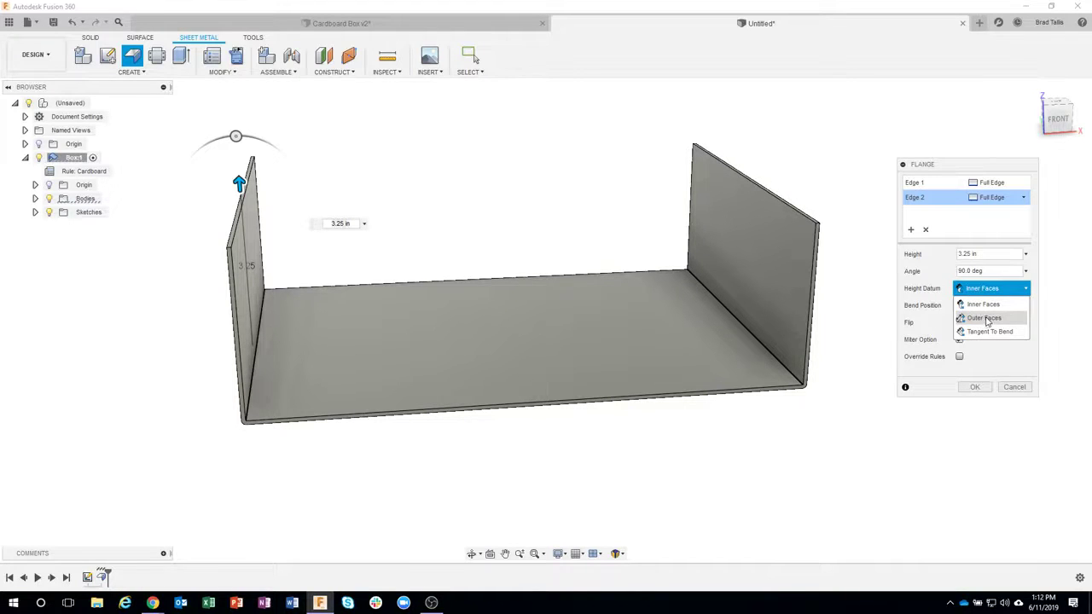
pyautogui.click(987, 320)
pyautogui.keyDown('shift'); pyautogui.moveTo(853, 220); pyautogui.dragTo(759, 248, button='middle'); pyautogui.keyUp('shift')
pyautogui.click(995, 288)
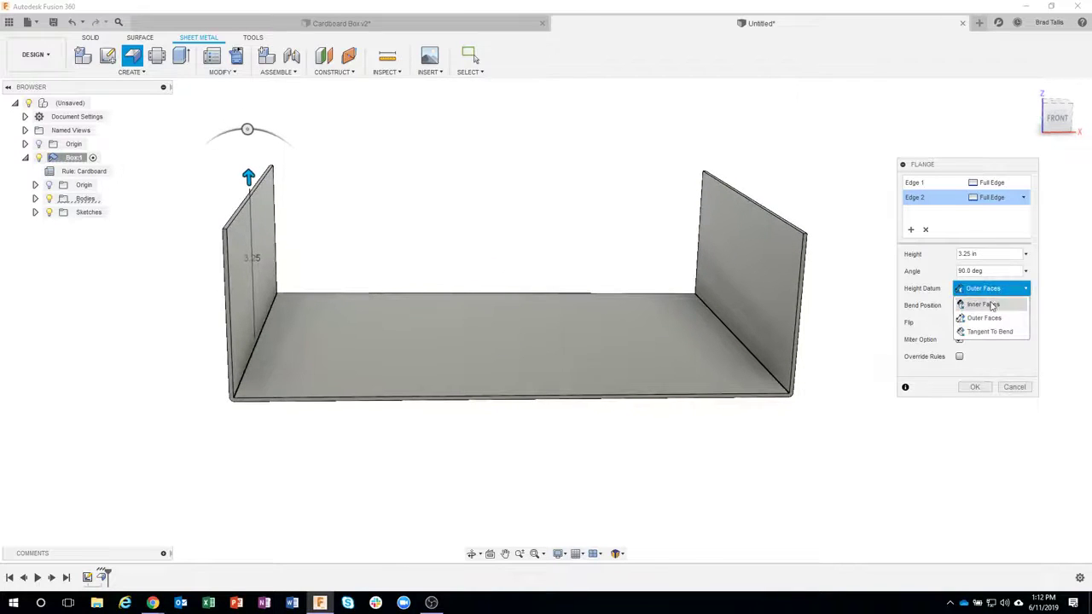
pyautogui.click(990, 304)
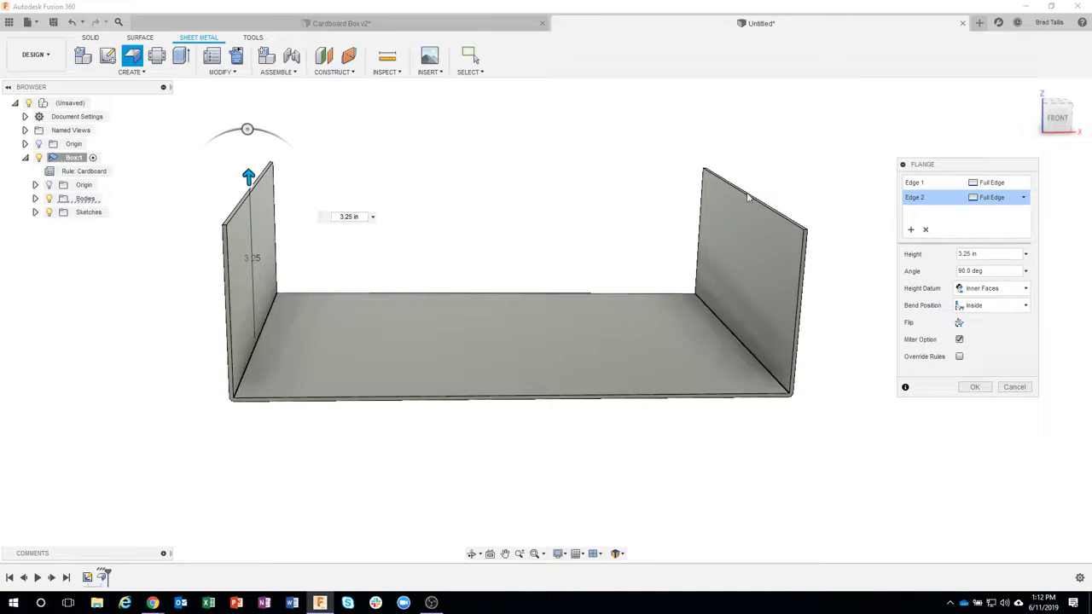
# Set the flange's height datum to Outer Faces and finish the two upright side walls
pyautogui.click(986, 290)
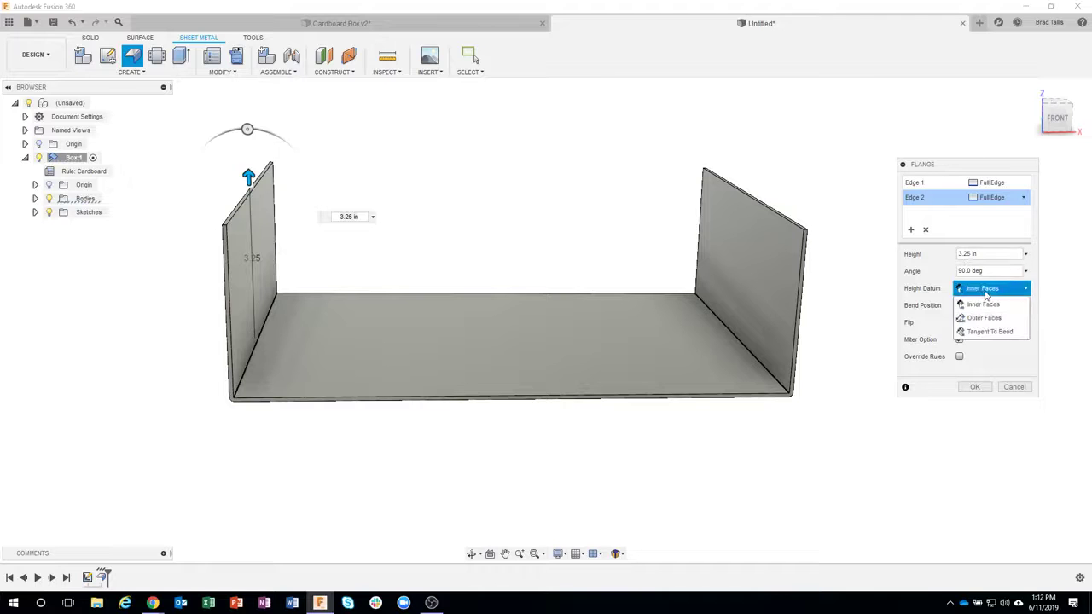
pyautogui.click(981, 314)
pyautogui.keyDown('shift'); pyautogui.moveTo(862, 308); pyautogui.dragTo(882, 276, button='middle'); pyautogui.keyUp('shift')
pyautogui.keyDown('shift'); pyautogui.moveTo(796, 155); pyautogui.dragTo(811, 191, button='middle'); pyautogui.keyUp('shift')
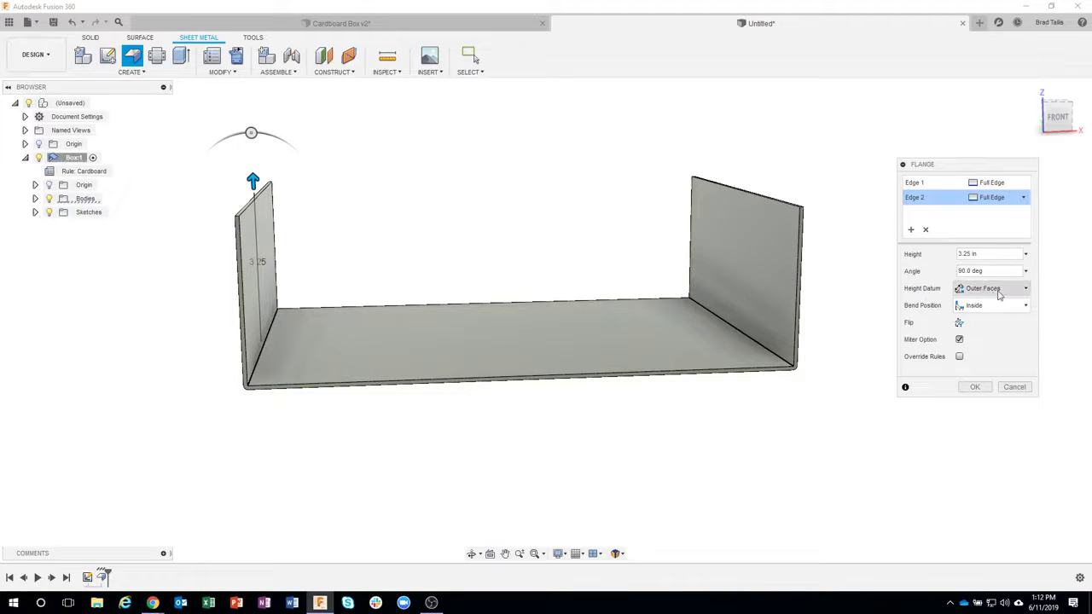
pyautogui.keyDown('shift'); pyautogui.moveTo(839, 417); pyautogui.dragTo(882, 425, button='middle'); pyautogui.keyUp('shift')
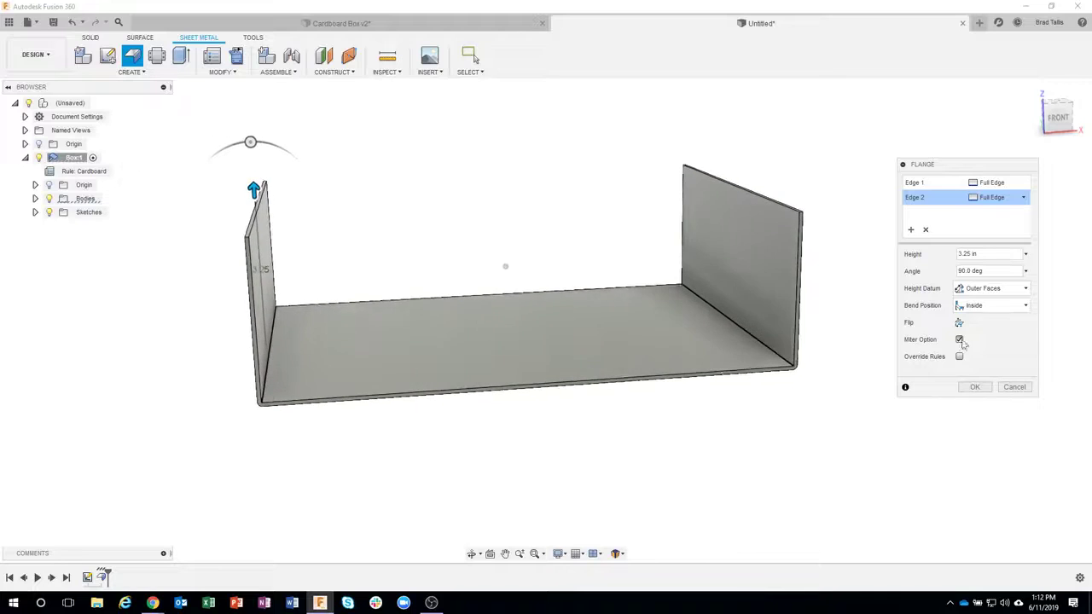
pyautogui.click(973, 387)
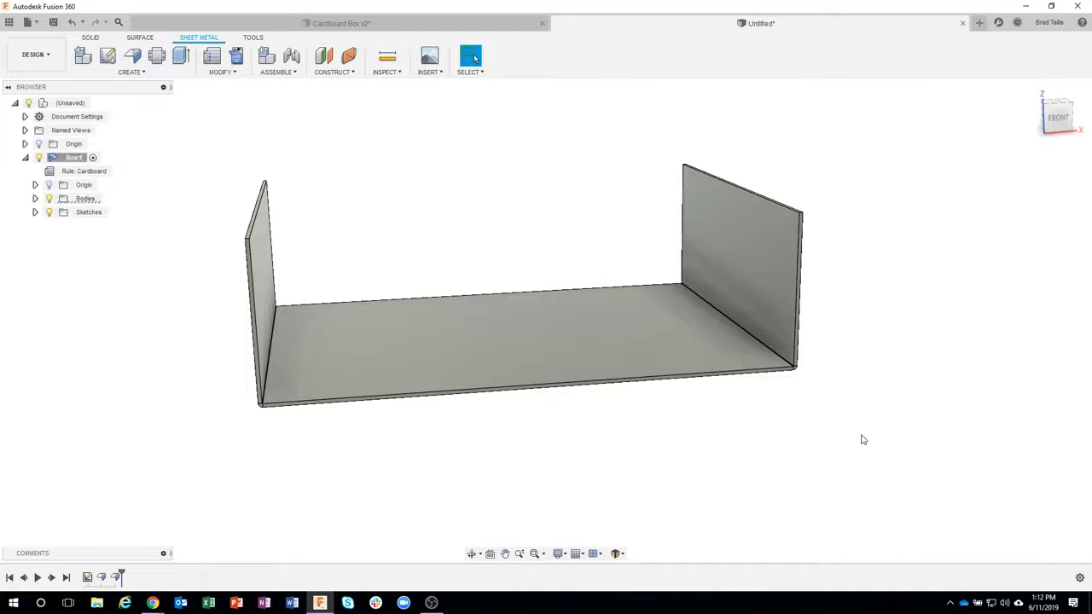
# Switch to the finished Cardboard Box v2 design and examine its bottom and side wall faces
pyautogui.keyDown('shift'); pyautogui.moveTo(860, 438); pyautogui.dragTo(789, 186, button='middle'); pyautogui.keyUp('shift')
pyautogui.click(430, 29)
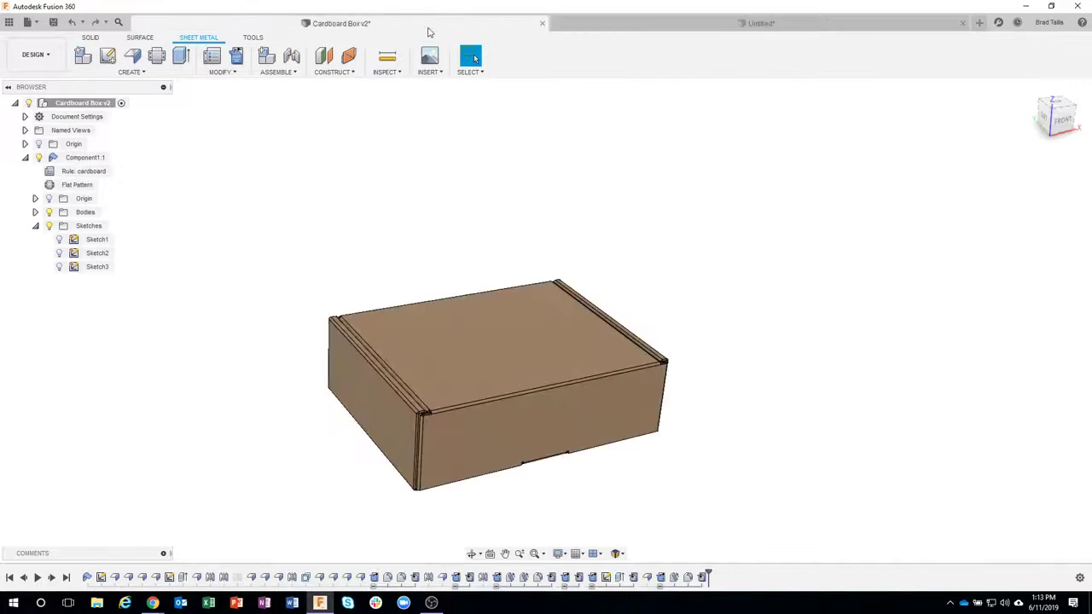
pyautogui.keyDown('shift'); pyautogui.moveTo(715, 380); pyautogui.dragTo(448, 455, button='middle'); pyautogui.keyUp('shift')
pyautogui.click(578, 437)
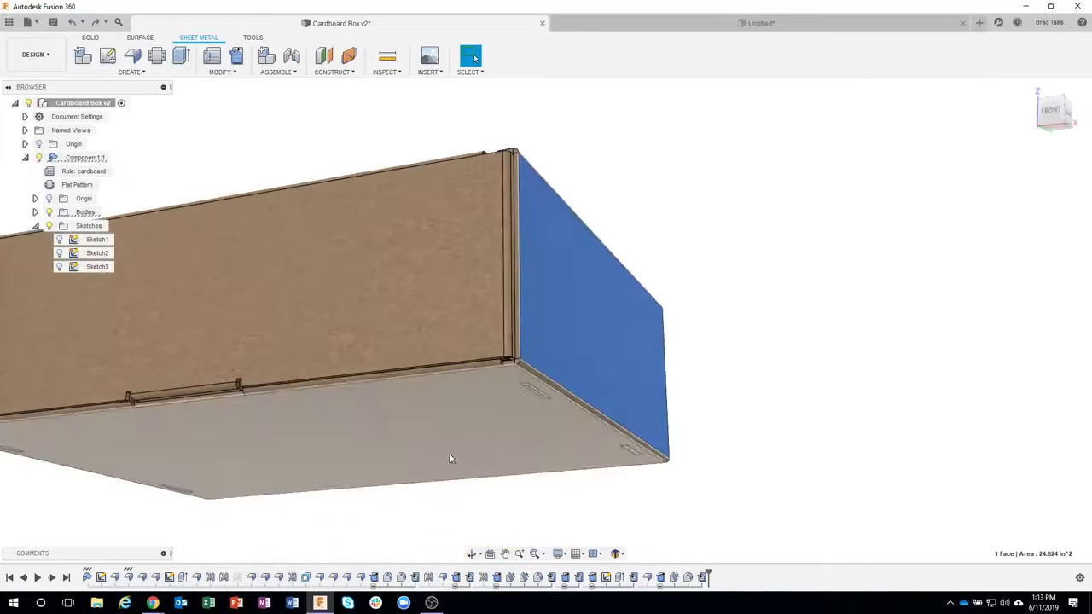
pyautogui.click(445, 436)
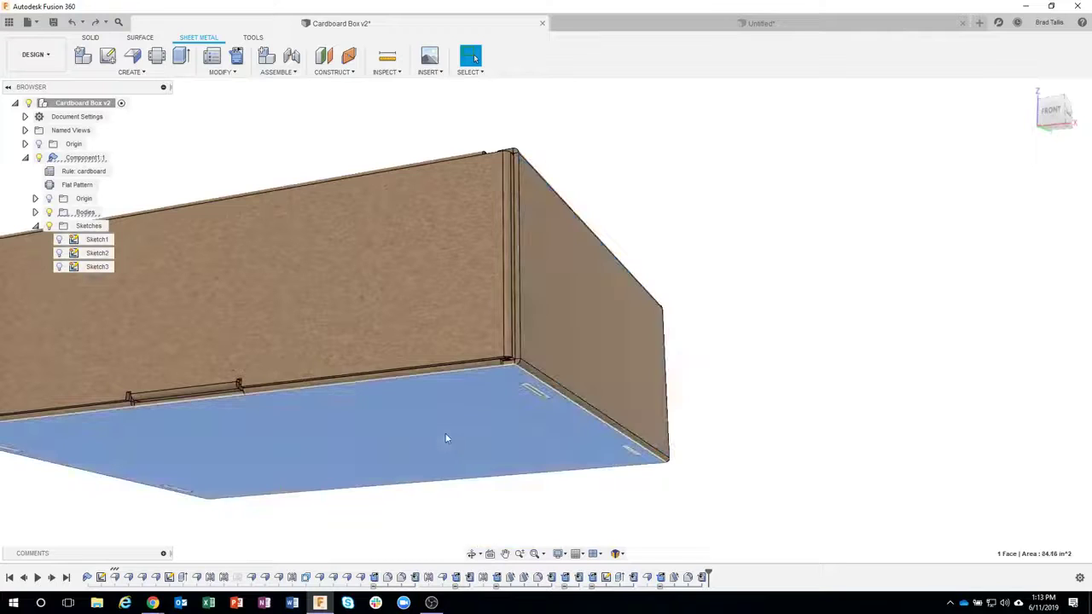
pyautogui.click(573, 358)
# Examine the finished box's upper front corner, where the side wall folds over beside the lid
pyautogui.keyDown('shift'); pyautogui.moveTo(631, 365); pyautogui.dragTo(690, 347, button='middle'); pyautogui.keyUp('shift')
pyautogui.scroll(4, 687, 348)
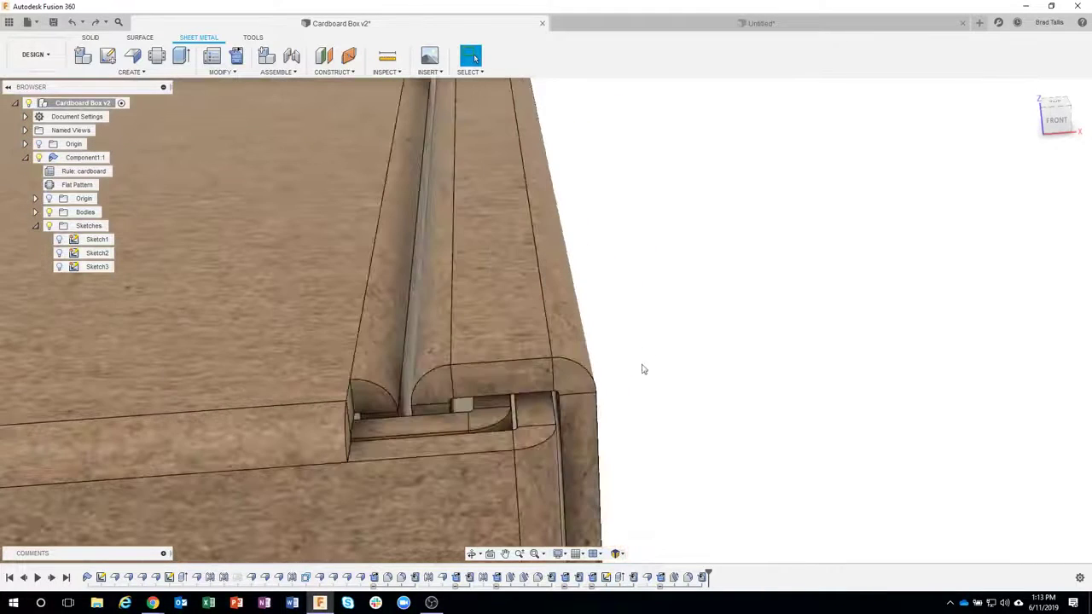
pyautogui.keyDown('shift'); pyautogui.moveTo(587, 371); pyautogui.dragTo(427, 399, button='middle'); pyautogui.keyUp('shift')
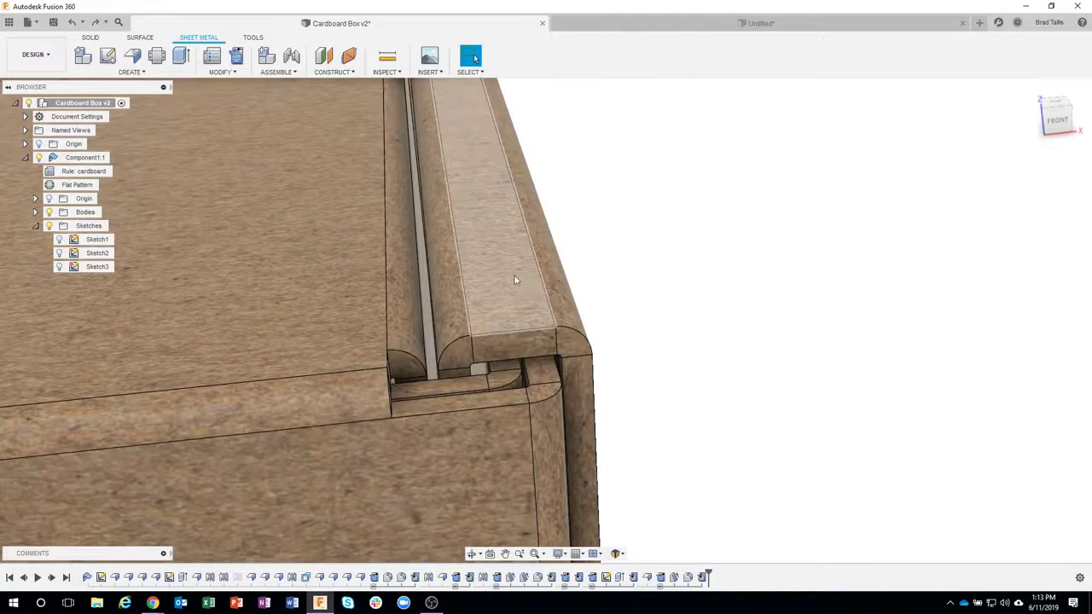
pyautogui.scroll(-4, 677, 262)
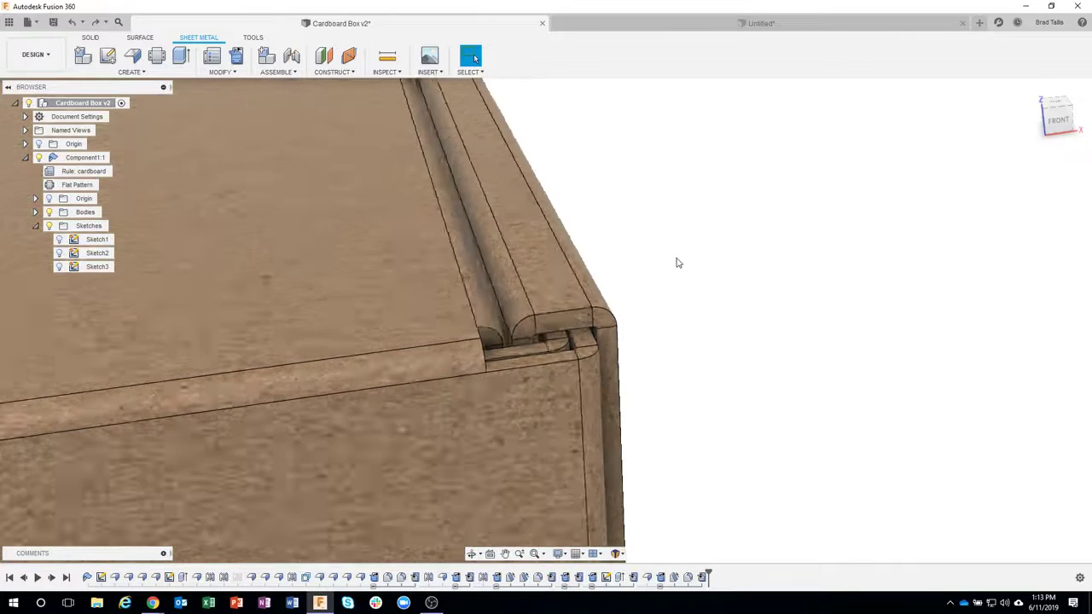
pyautogui.scroll(-8, 677, 263)
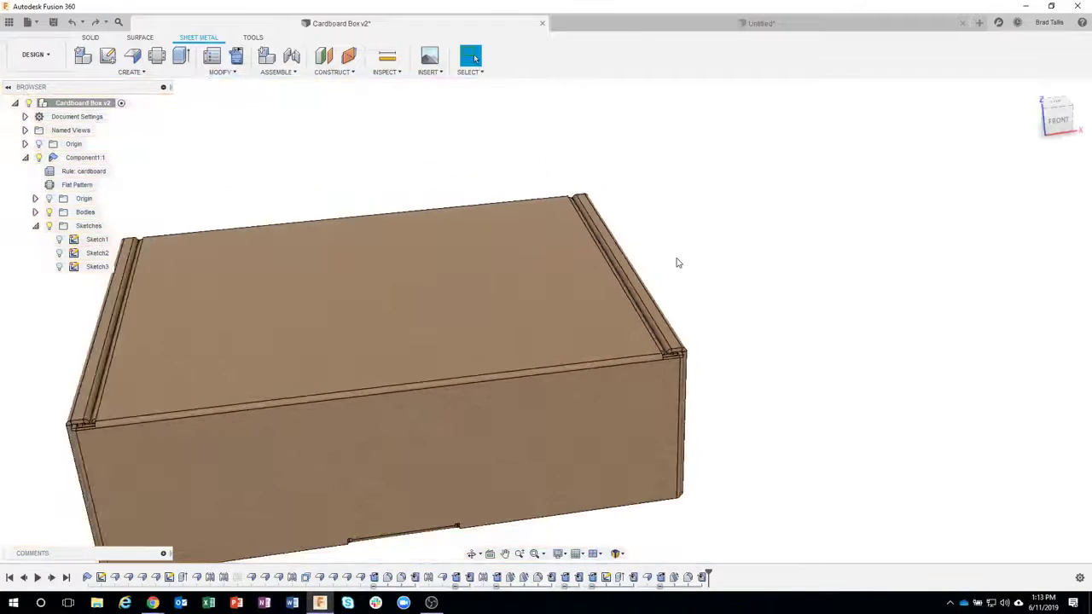
pyautogui.keyDown('shift'); pyautogui.moveTo(678, 262); pyautogui.dragTo(704, 252, button='middle'); pyautogui.keyUp('shift')
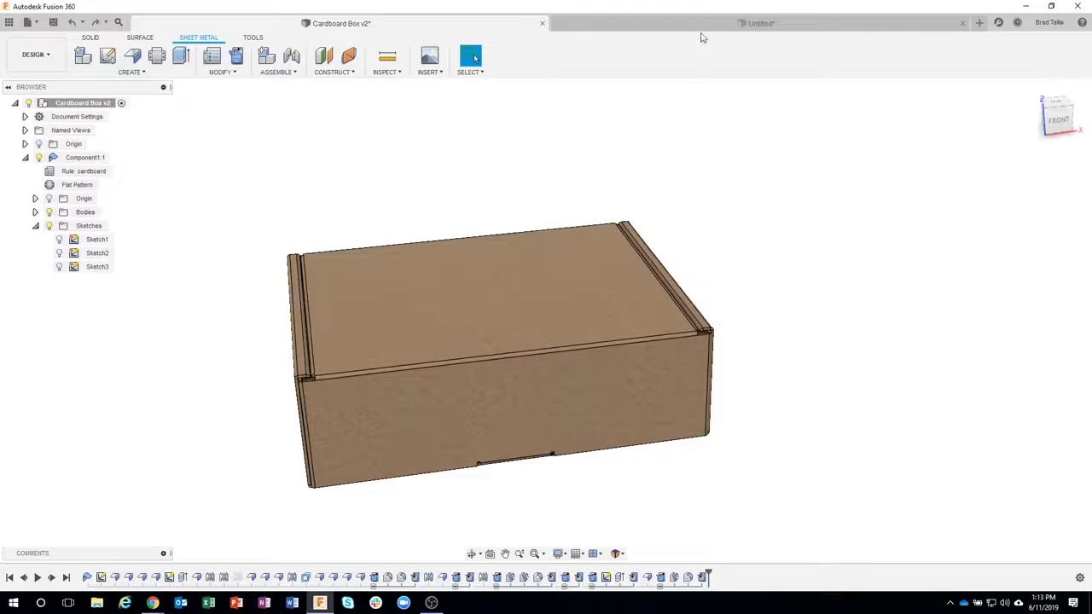
# Back in the untitled design, start a full-edge flange on the +X wall's top edge, pulled inward about 0.531 in
pyautogui.click(755, 23)
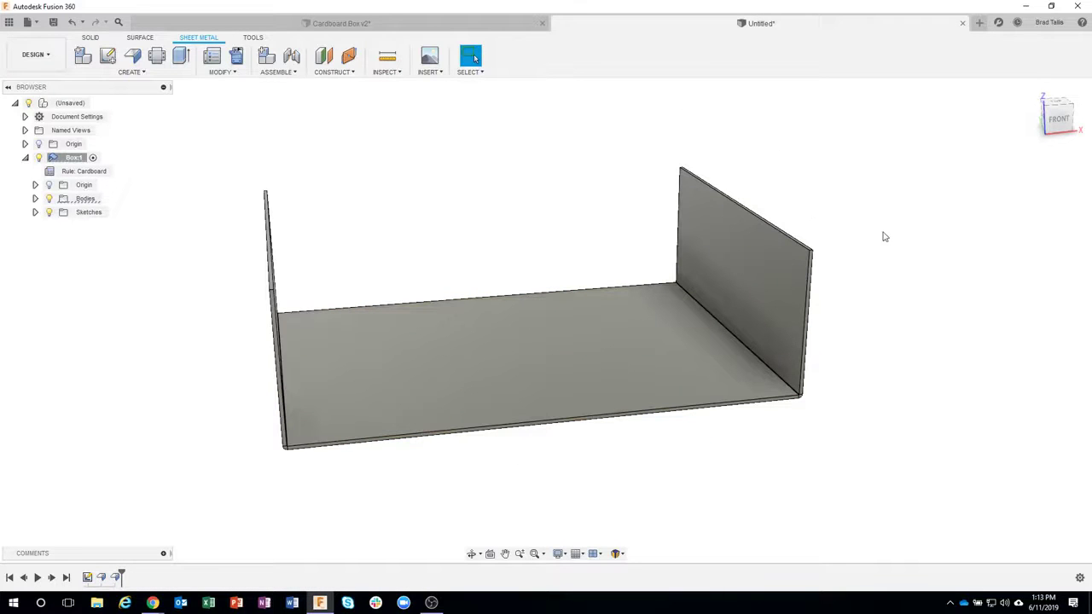
pyautogui.scroll(8, 883, 236)
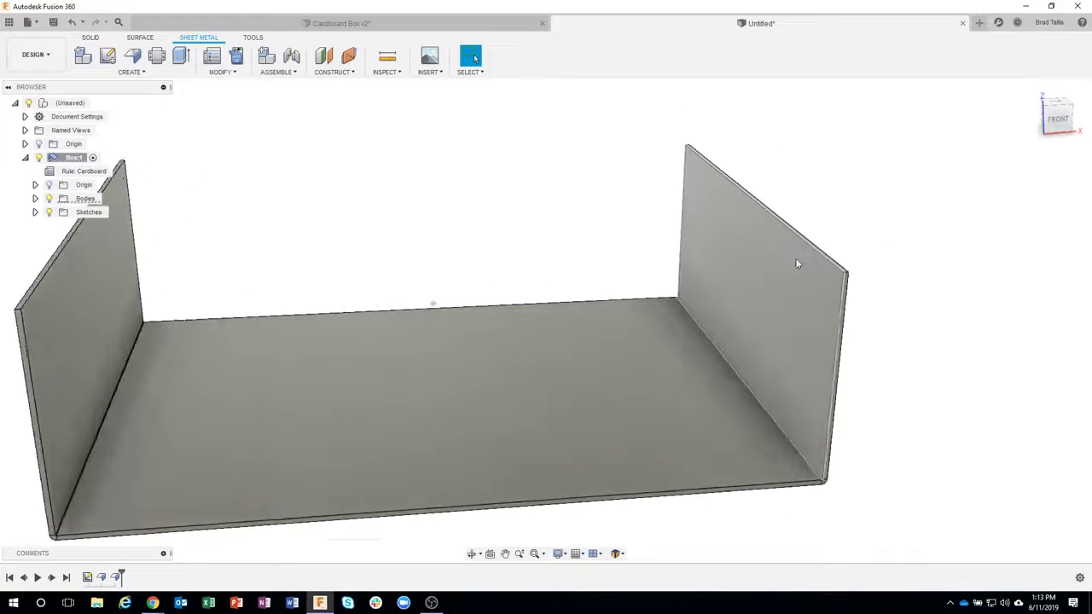
pyautogui.click(819, 248)
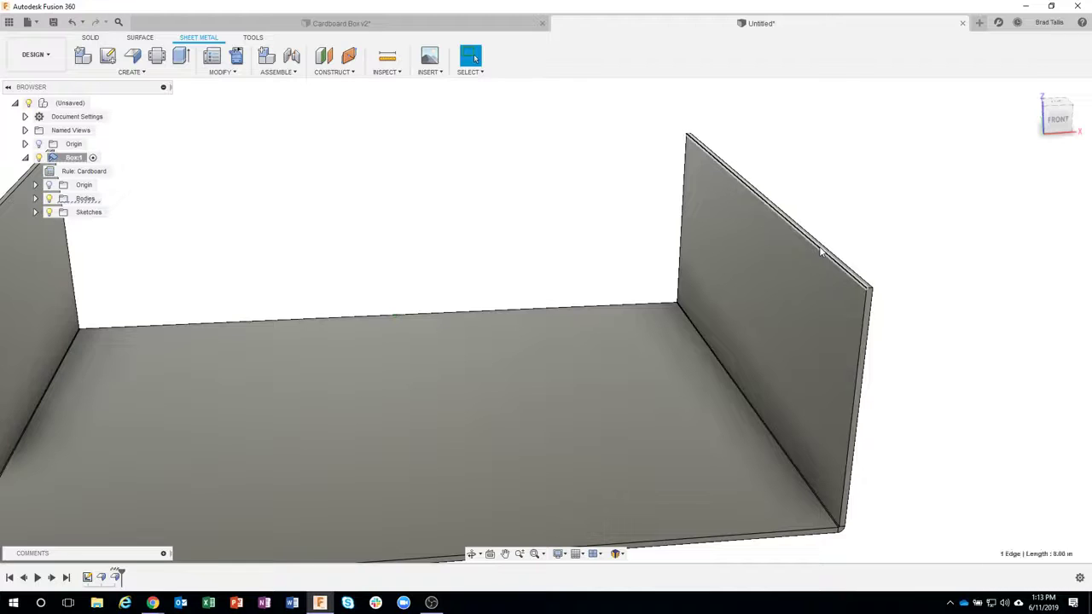
pyautogui.rightClick(820, 251)
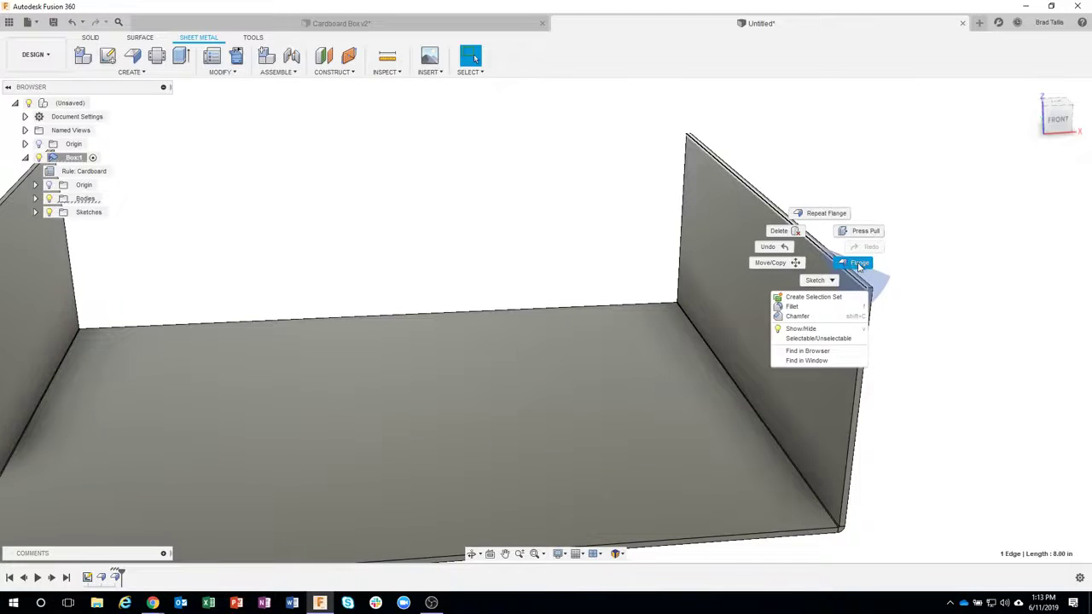
pyautogui.click(859, 265)
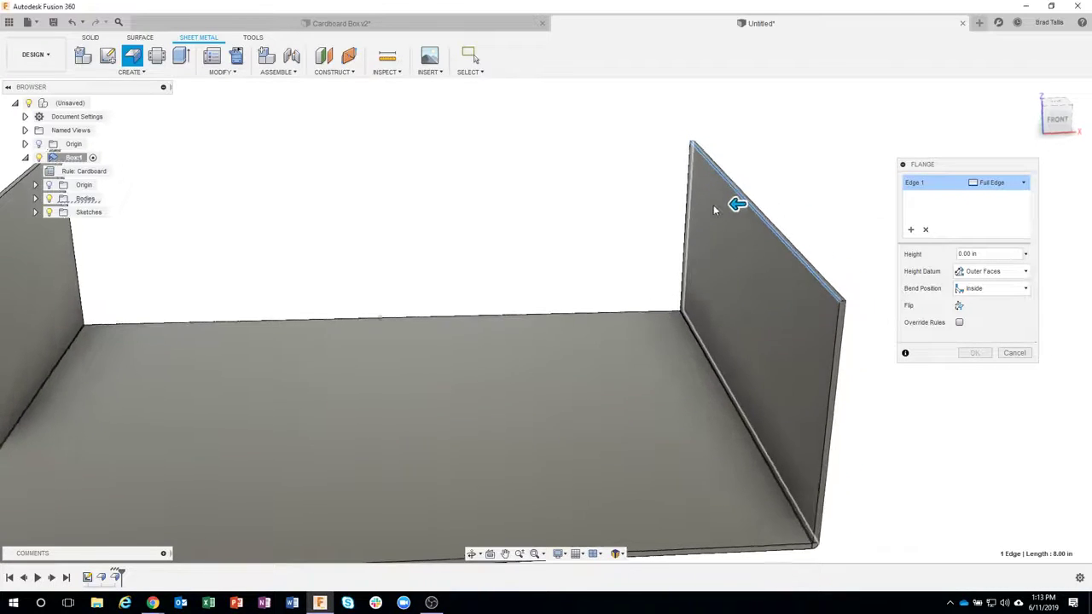
pyautogui.moveTo(731, 201); pyautogui.dragTo(700, 207)
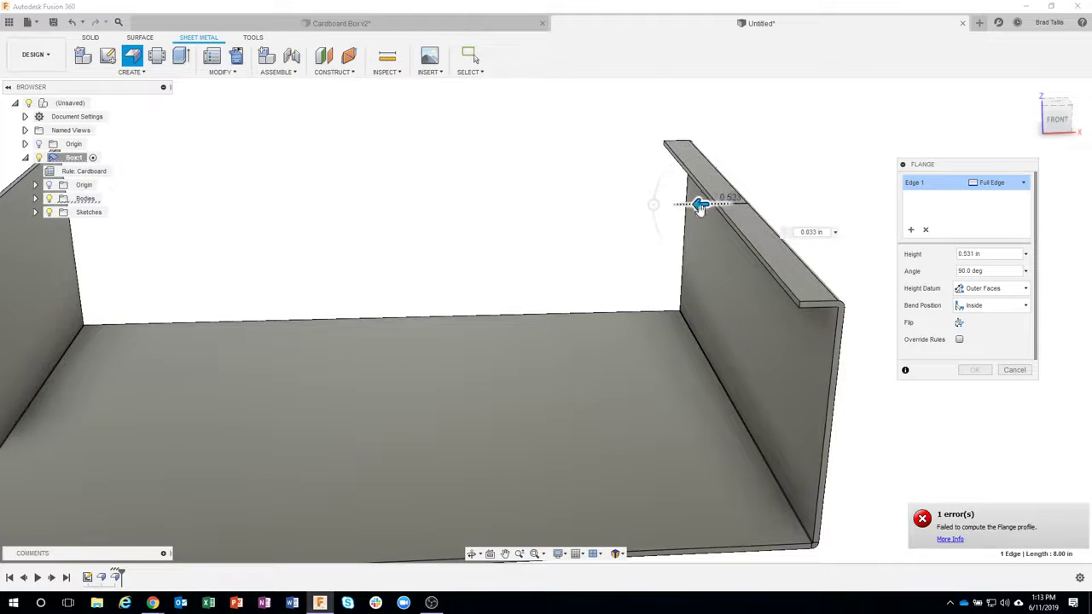
pyautogui.keyDown('shift'); pyautogui.moveTo(856, 358); pyautogui.dragTo(891, 390, button='middle'); pyautogui.keyUp('shift')
pyautogui.scroll(3, 891, 391)
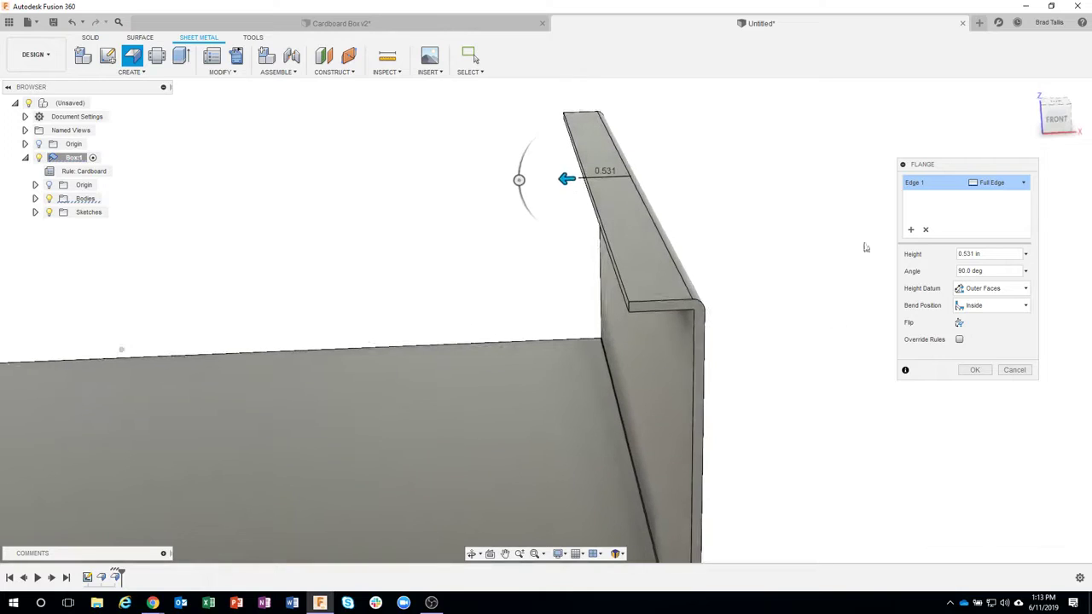
# Set the inward flange's height to 0.375 in and finish it
pyautogui.moveTo(985, 255); pyautogui.dragTo(965, 255)
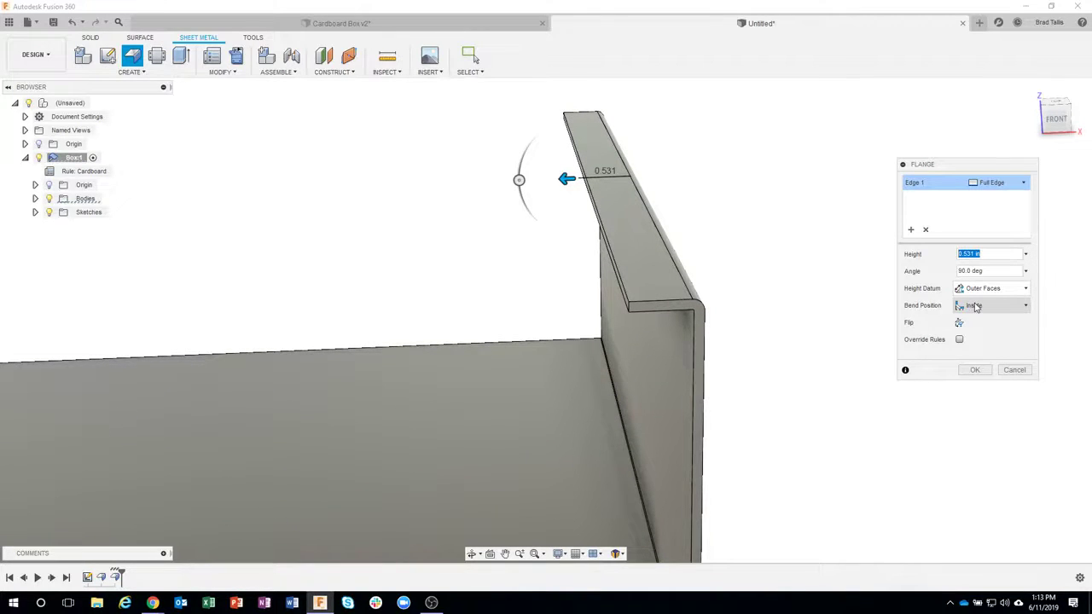
pyautogui.press('BackSpace')
pyautogui.press('Tab')
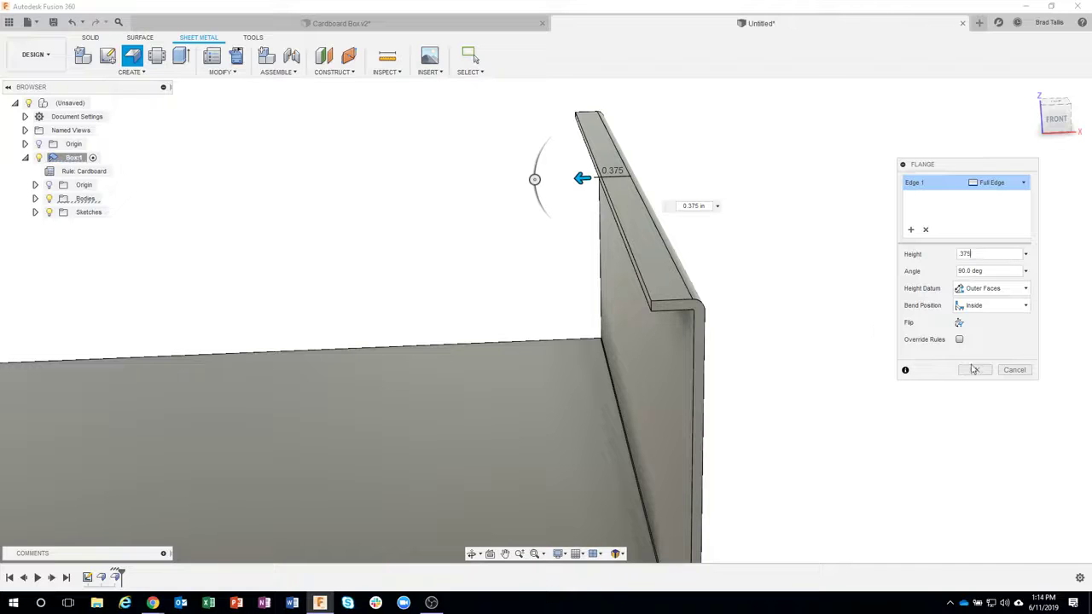
pyautogui.click(974, 369)
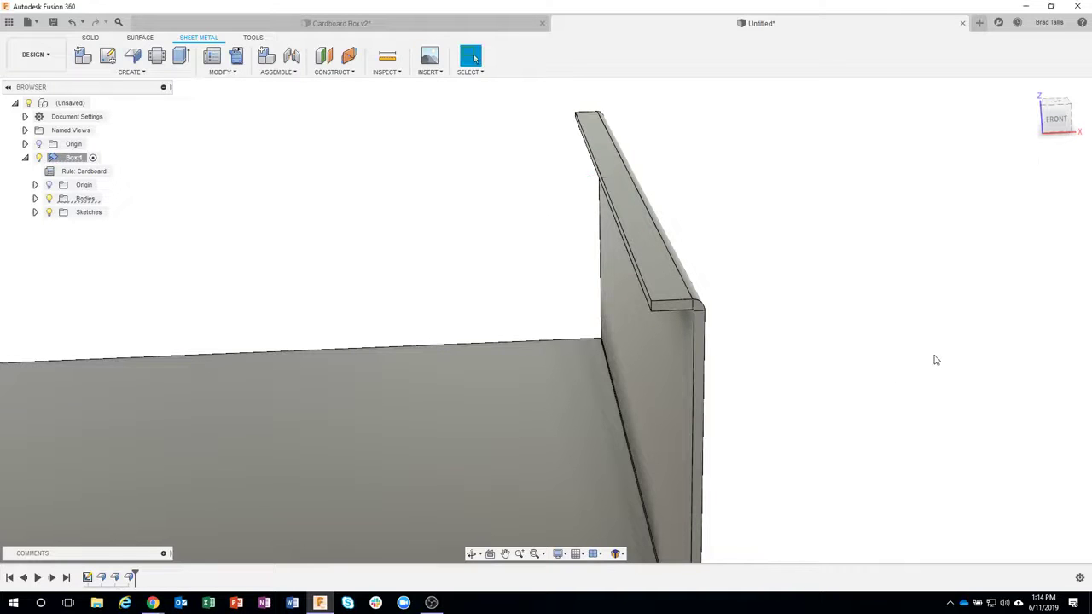
# Start a full-edge flange on the free edge of the +X wall's inward lip, pulled down about 3.098 in to the base
pyautogui.keyDown('shift'); pyautogui.moveTo(879, 310); pyautogui.dragTo(640, 133, button='middle'); pyautogui.keyUp('shift')
pyautogui.click(621, 117)
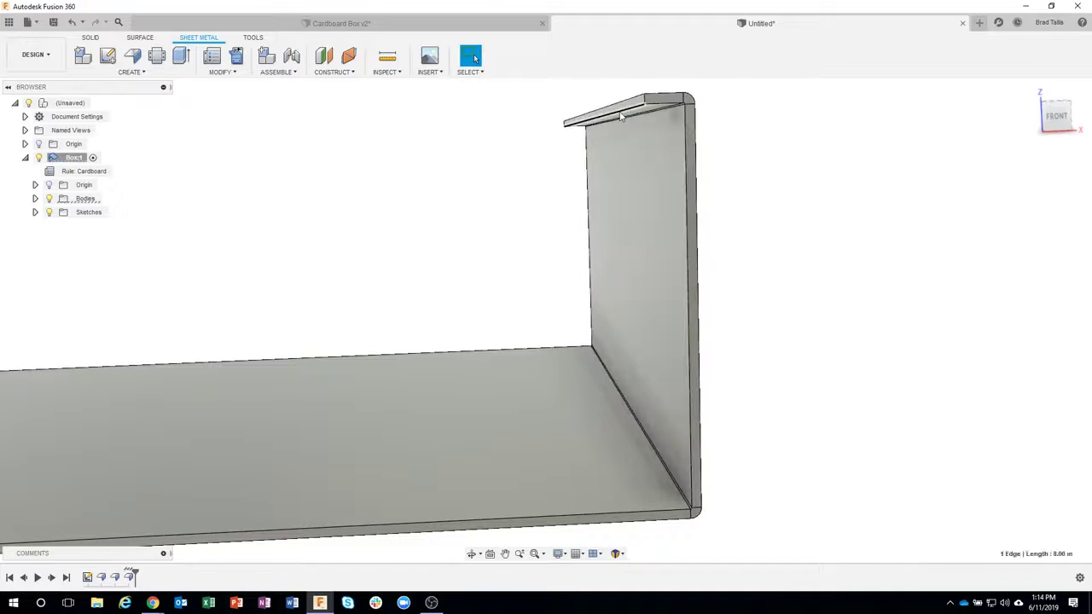
pyautogui.rightClick(621, 117)
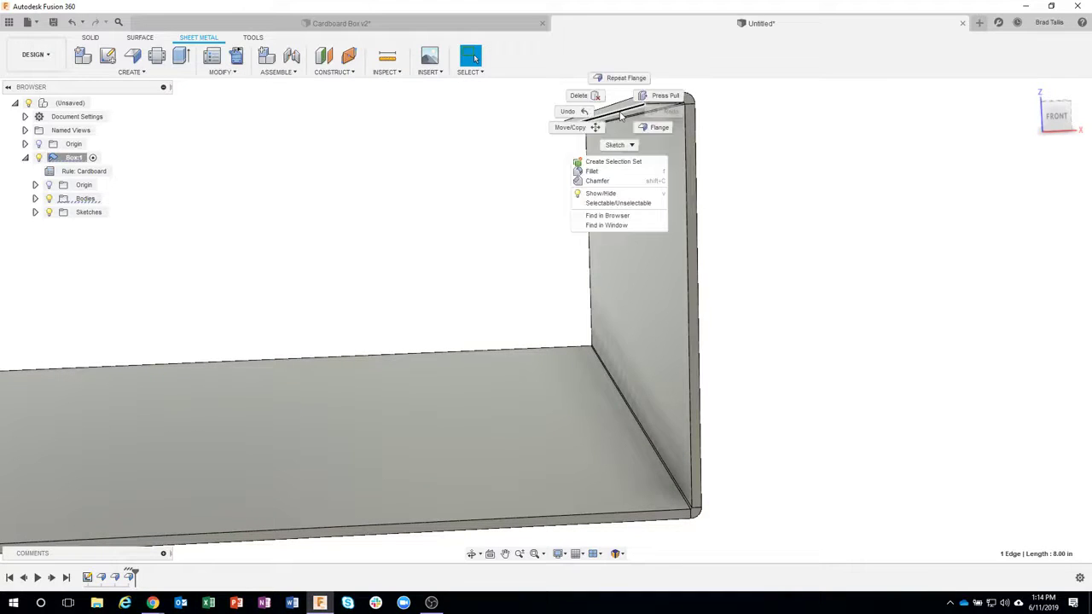
pyautogui.click(656, 128)
pyautogui.keyDown('shift'); pyautogui.moveTo(756, 187); pyautogui.dragTo(614, 188, button='middle'); pyautogui.keyUp('shift')
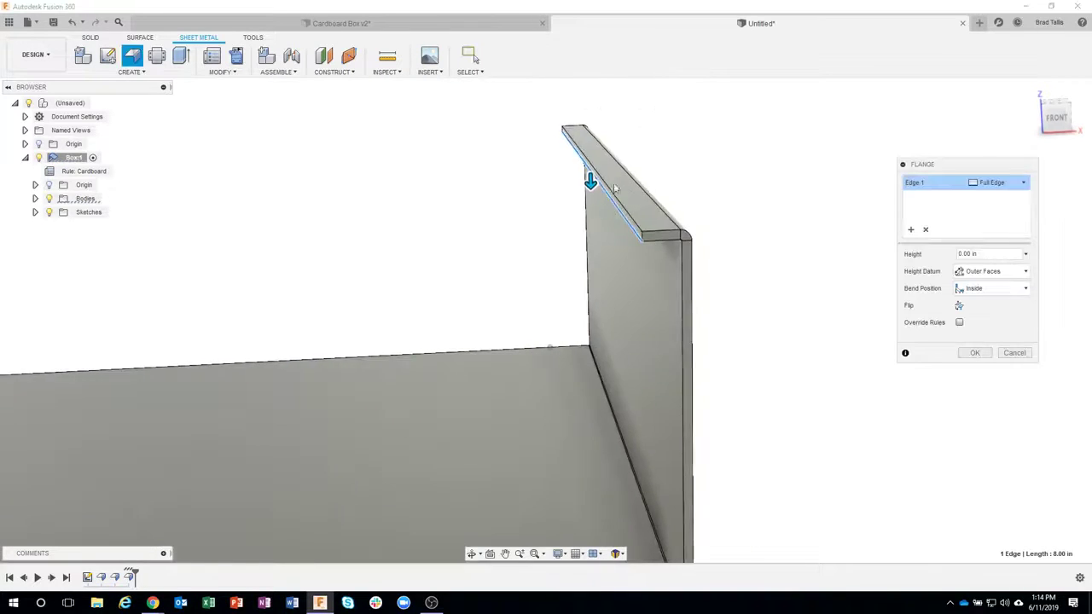
pyautogui.moveTo(590, 179); pyautogui.dragTo(708, 297)
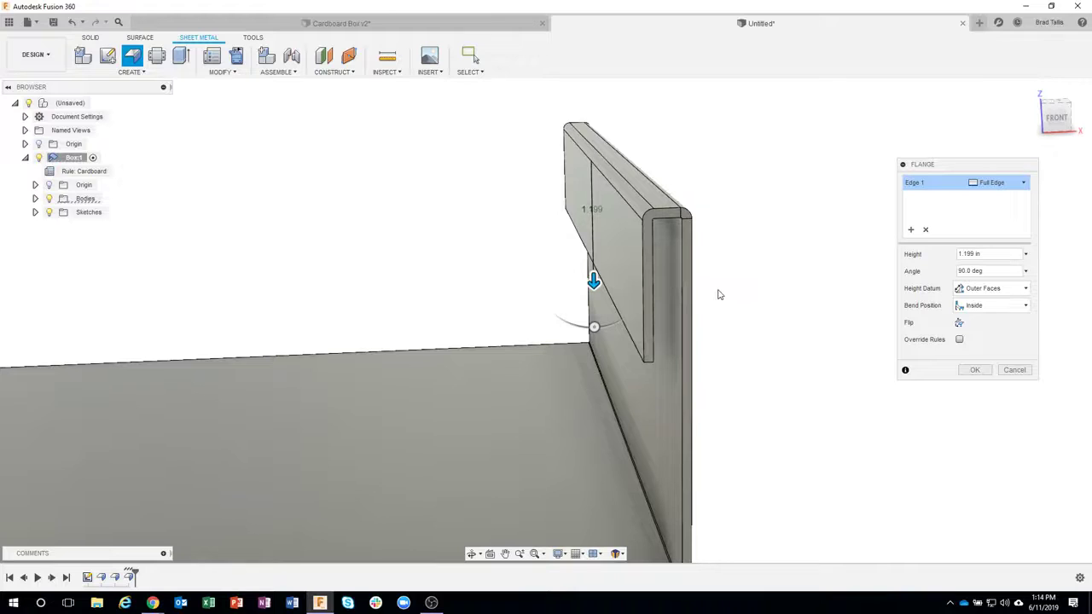
pyautogui.keyDown('shift'); pyautogui.moveTo(720, 295); pyautogui.dragTo(678, 296, button='middle'); pyautogui.keyUp('shift')
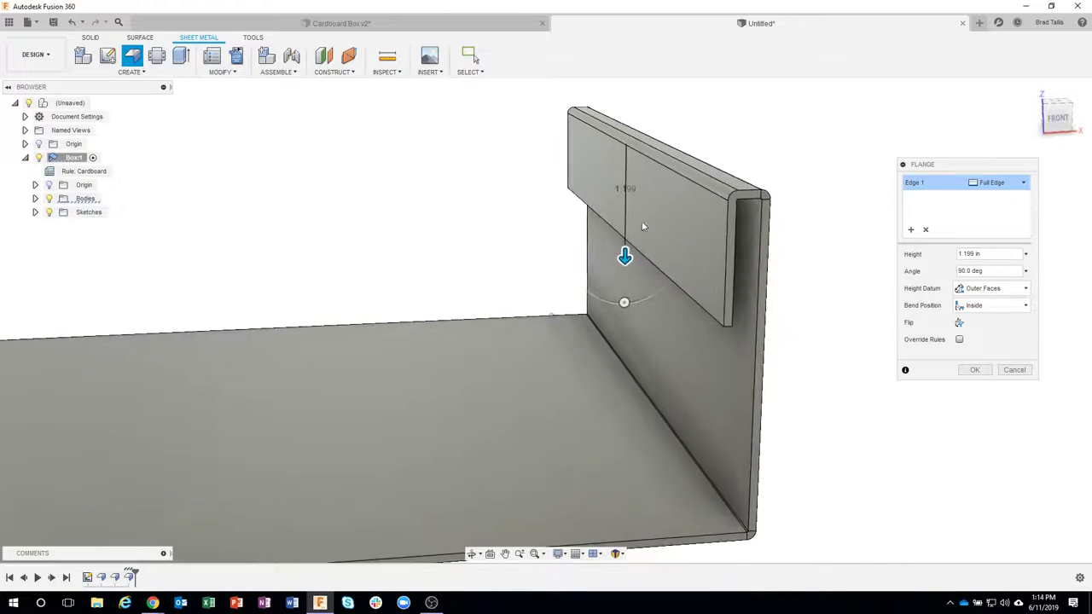
pyautogui.keyDown('shift'); pyautogui.moveTo(643, 226); pyautogui.dragTo(649, 175, button='middle'); pyautogui.keyUp('shift')
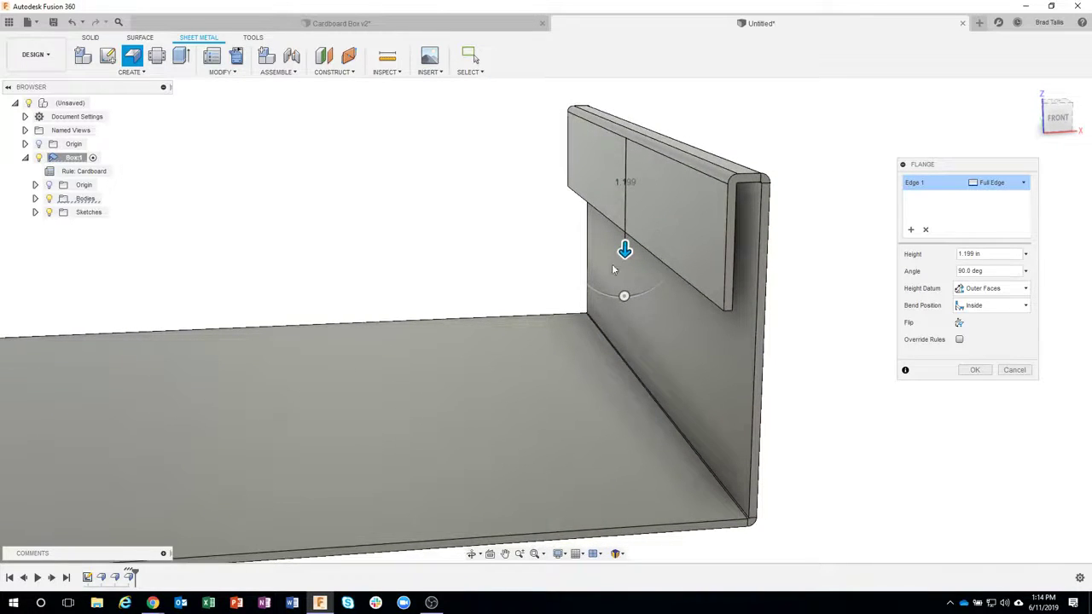
pyautogui.moveTo(623, 249); pyautogui.dragTo(624, 283)
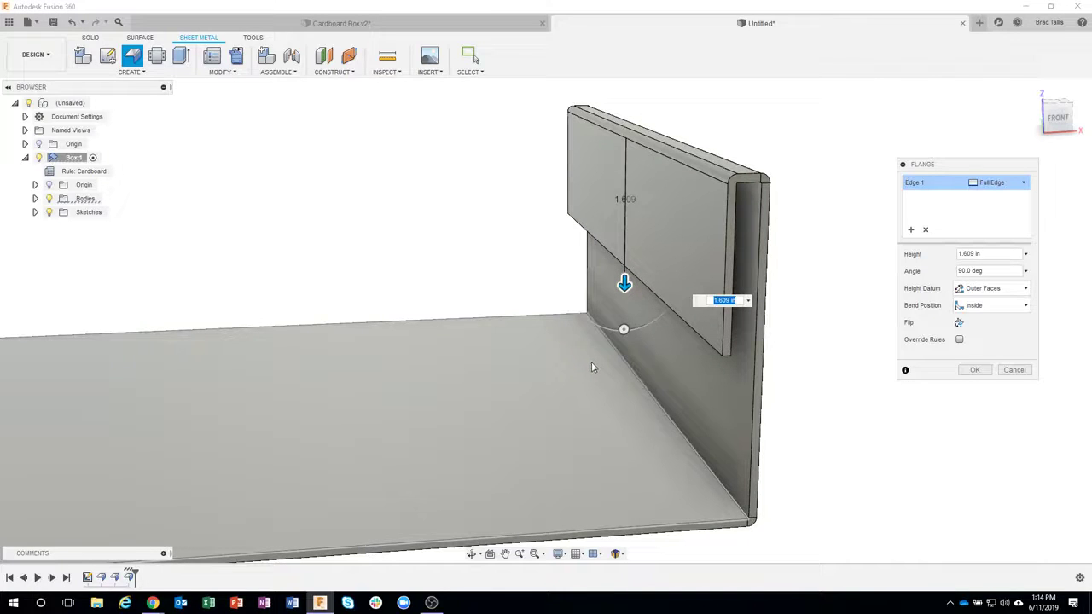
pyautogui.click(589, 360)
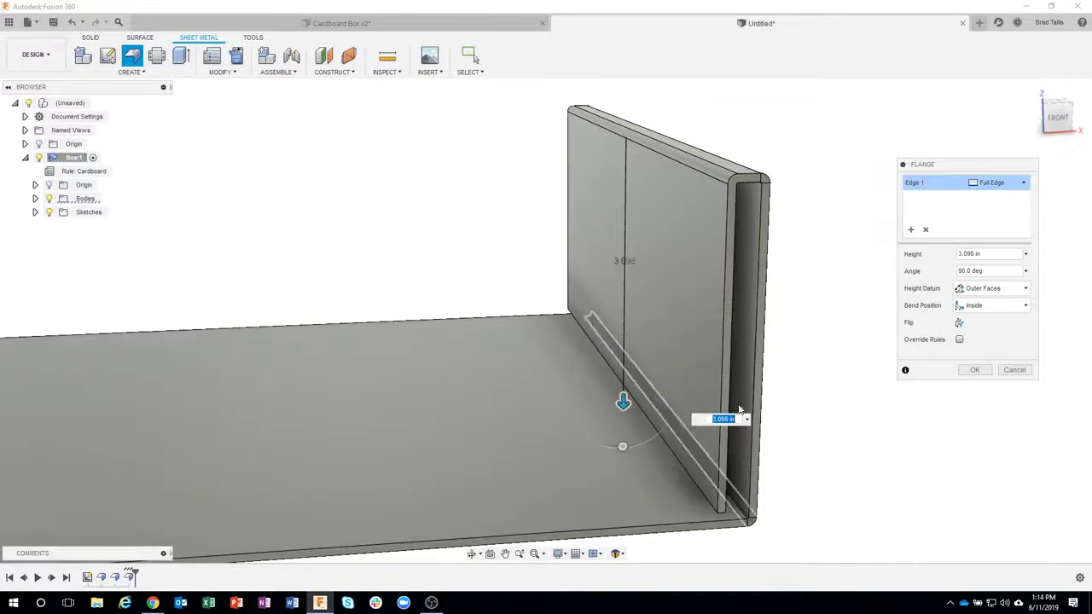
# Measure the folded-down flange's height from the inner faces and check its lower edge against the base
pyautogui.keyDown('shift'); pyautogui.moveTo(884, 446); pyautogui.dragTo(873, 333, button='middle'); pyautogui.keyUp('shift')
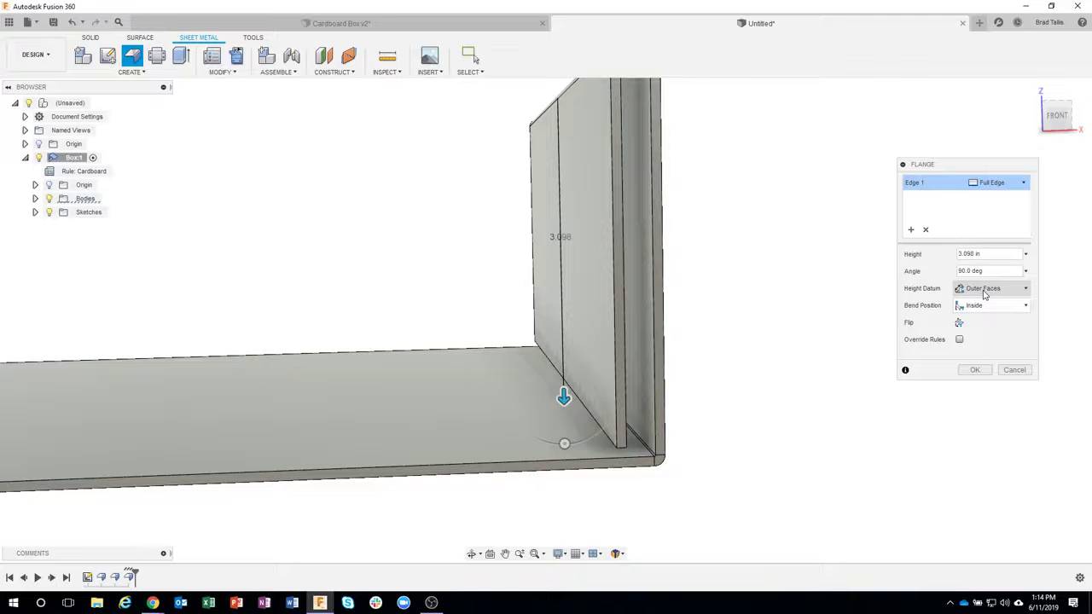
pyautogui.click(986, 290)
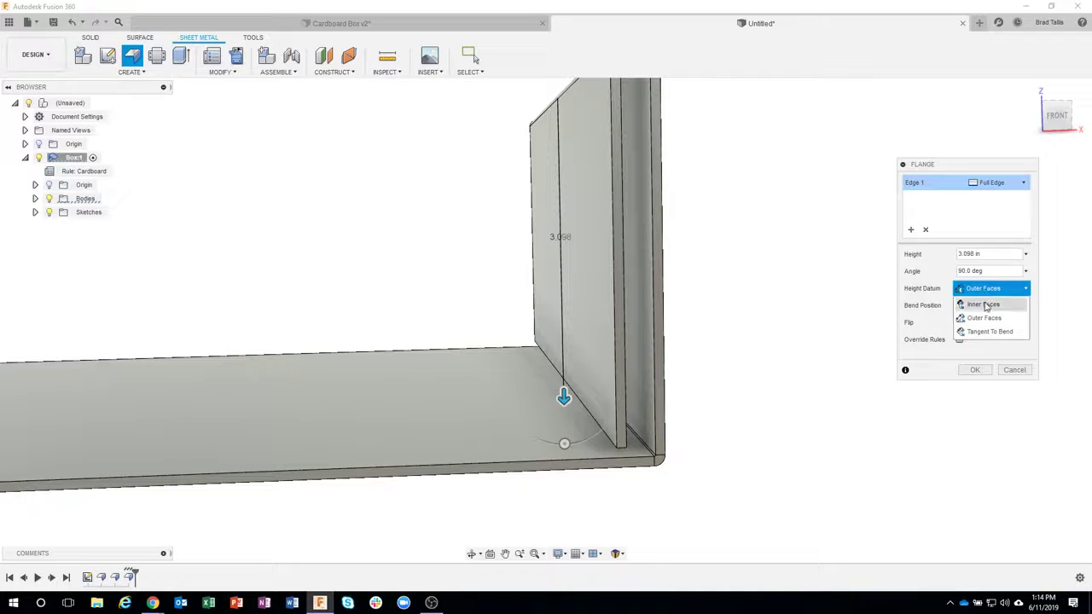
pyautogui.click(986, 306)
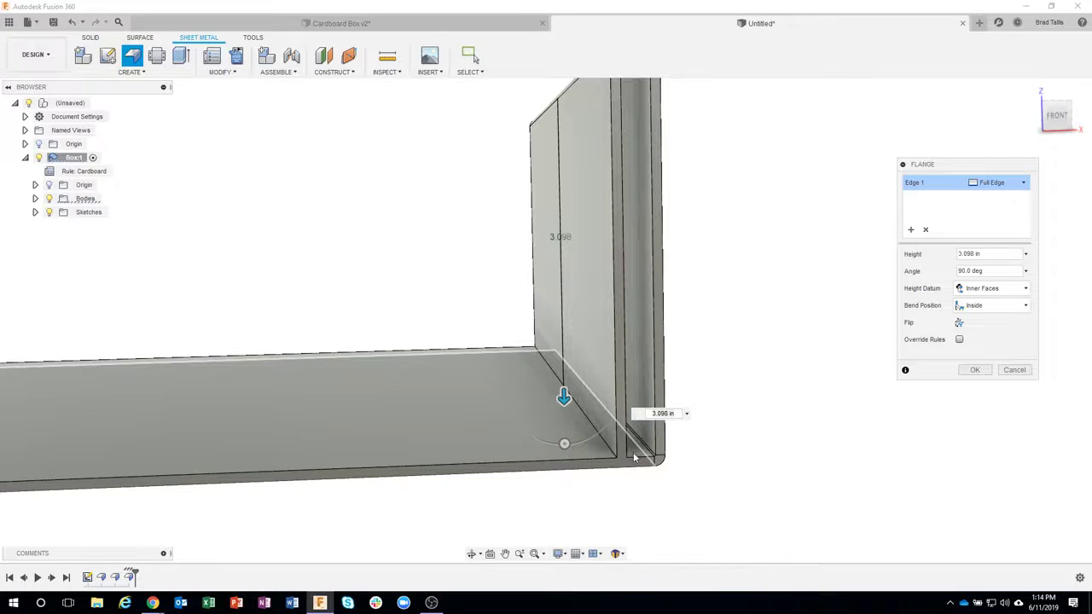
pyautogui.keyDown('shift'); pyautogui.moveTo(616, 448); pyautogui.dragTo(705, 470, button='middle'); pyautogui.keyUp('shift')
pyautogui.keyDown('shift'); pyautogui.moveTo(702, 512); pyautogui.dragTo(646, 512, button='middle'); pyautogui.keyUp('shift')
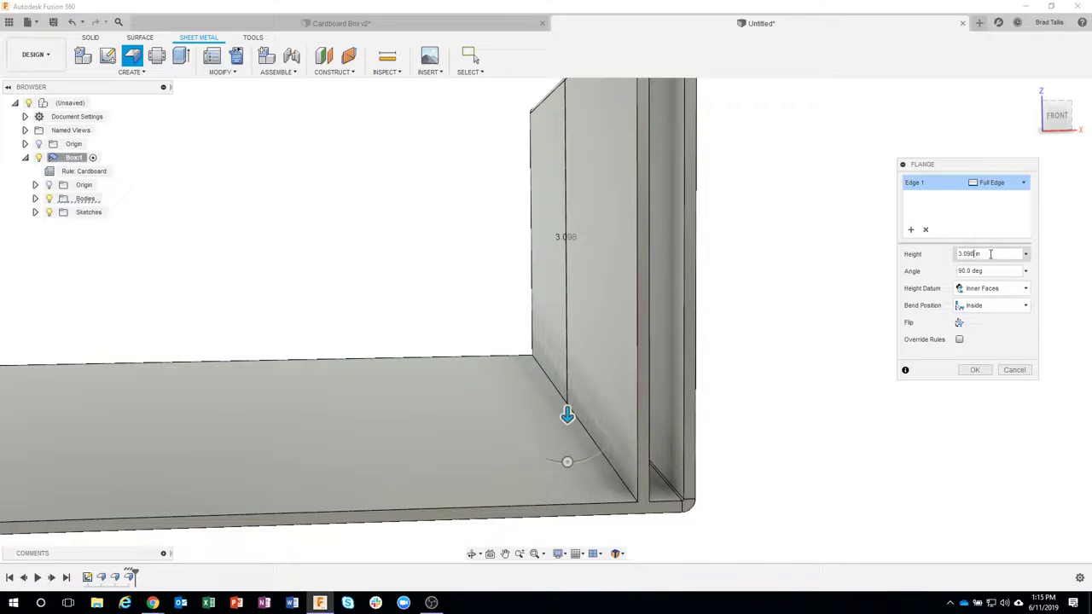
# Set the folded-down flange's height to 3.09 in, leaving a small gap above the base, and finish it
pyautogui.press('Return')
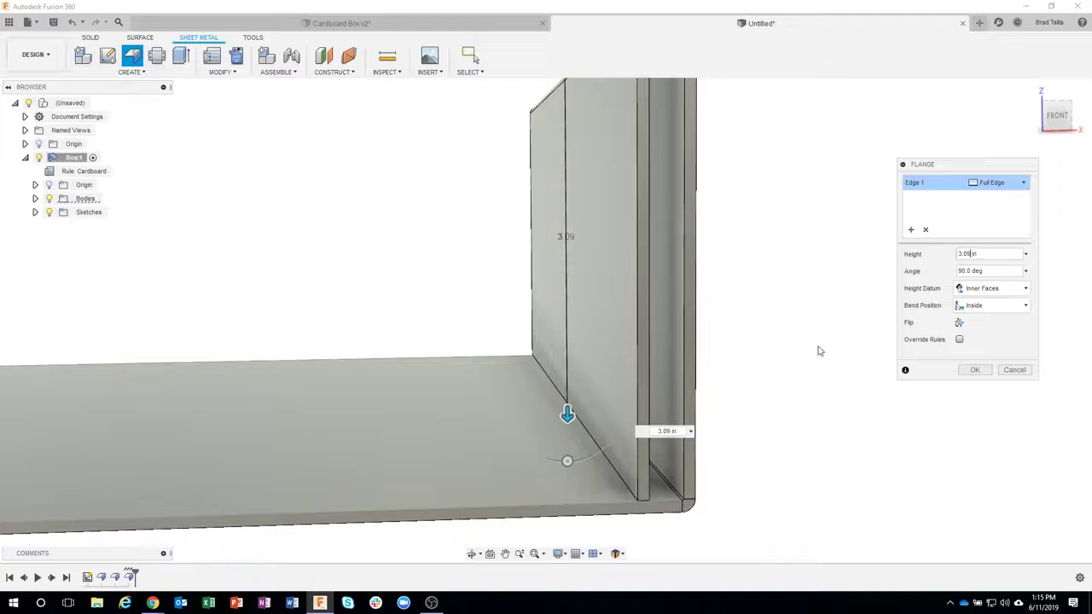
pyautogui.keyDown('shift'); pyautogui.moveTo(817, 348); pyautogui.dragTo(635, 409, button='middle'); pyautogui.keyUp('shift')
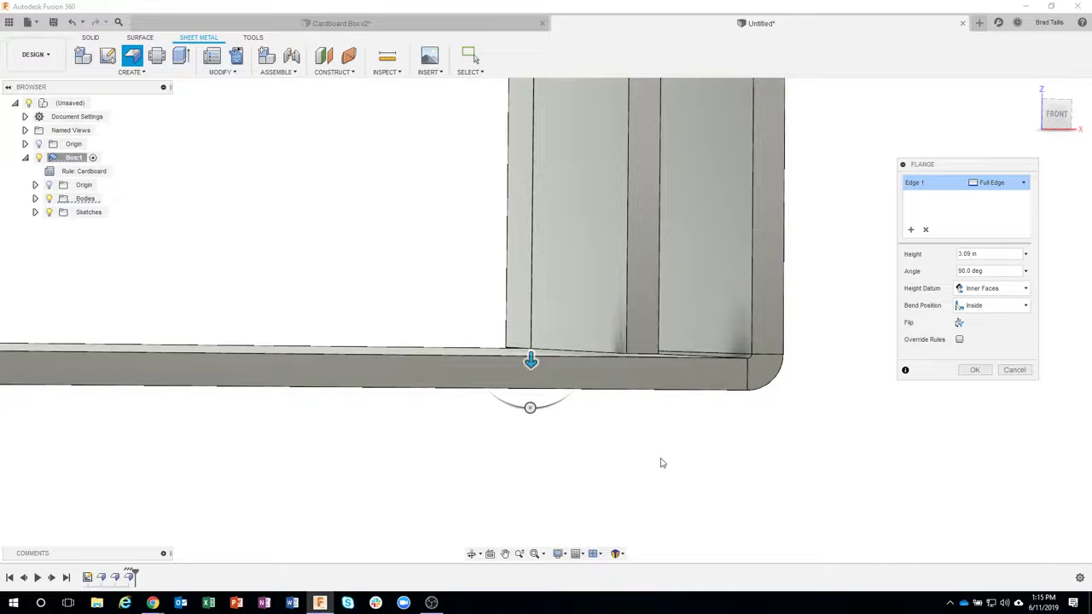
pyautogui.scroll(-5, 661, 463)
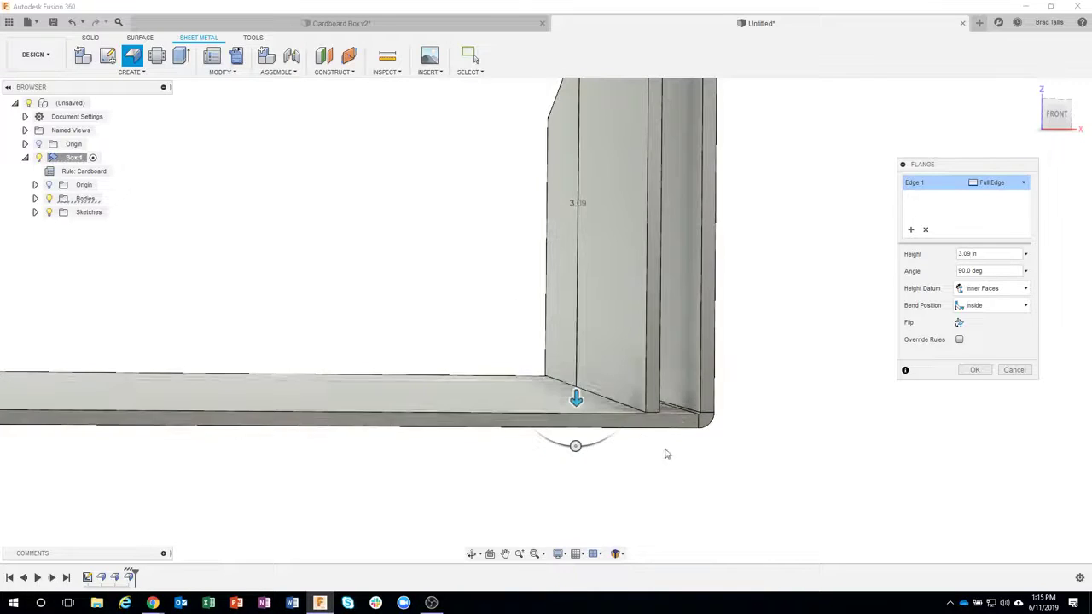
pyautogui.keyDown('shift'); pyautogui.moveTo(666, 452); pyautogui.dragTo(718, 480, button='middle'); pyautogui.keyUp('shift')
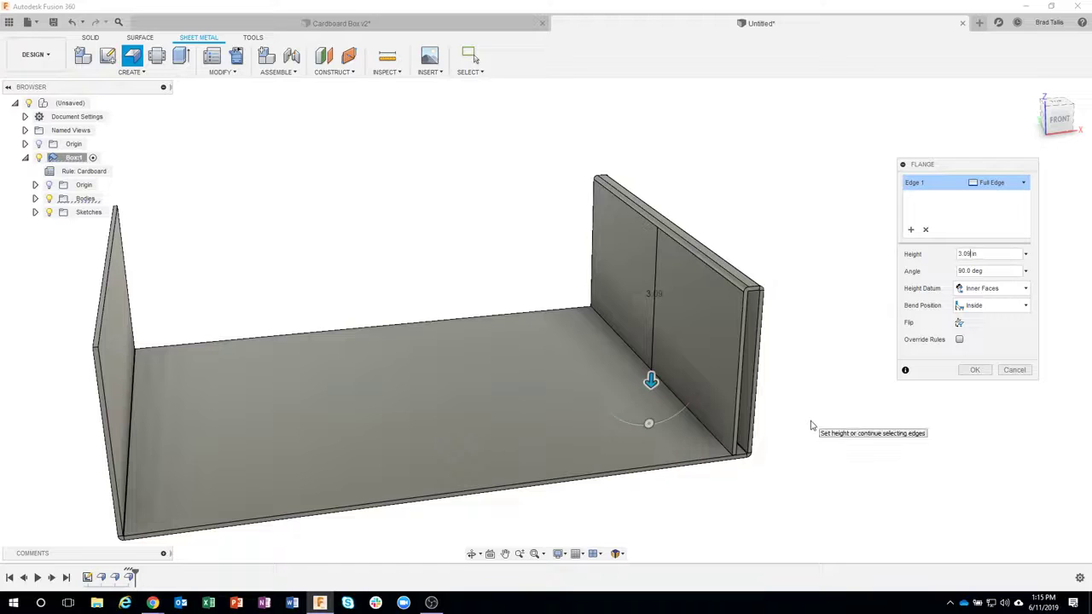
pyautogui.keyDown('shift'); pyautogui.moveTo(812, 425); pyautogui.dragTo(812, 424, button='middle'); pyautogui.keyUp('shift')
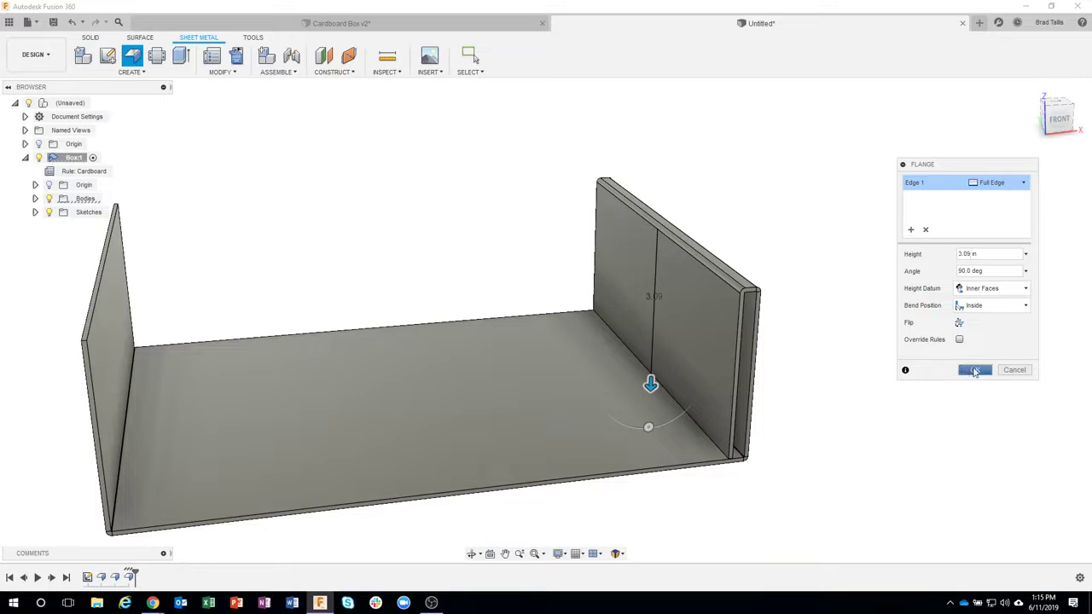
pyautogui.click(975, 370)
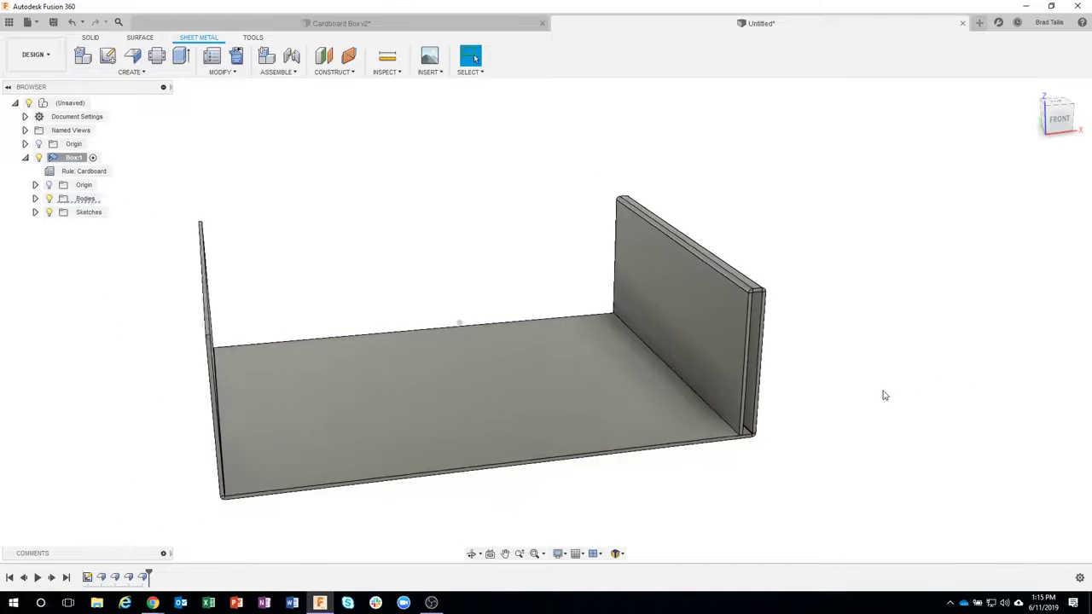
# Preview unfolding all bends with the base face stationary, examine the flat layout, and cancel the Unfold
pyautogui.moveTo(884, 395)
pyautogui.keyDown('shift'); pyautogui.mouseDown(button='middle')
pyautogui.moveTo(822, 395)
pyautogui.moveTo(680, 451)
pyautogui.moveTo(759, 414)
pyautogui.mouseUp(button='middle'); pyautogui.keyUp('shift')
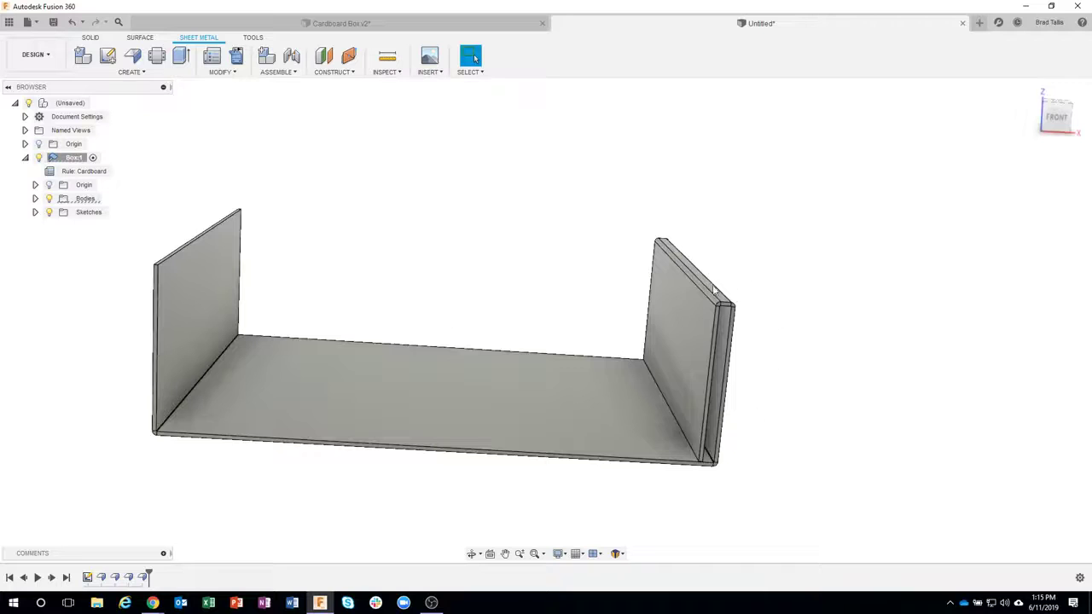
pyautogui.keyDown('shift'); pyautogui.moveTo(546, 236); pyautogui.dragTo(536, 233, button='middle'); pyautogui.keyUp('shift')
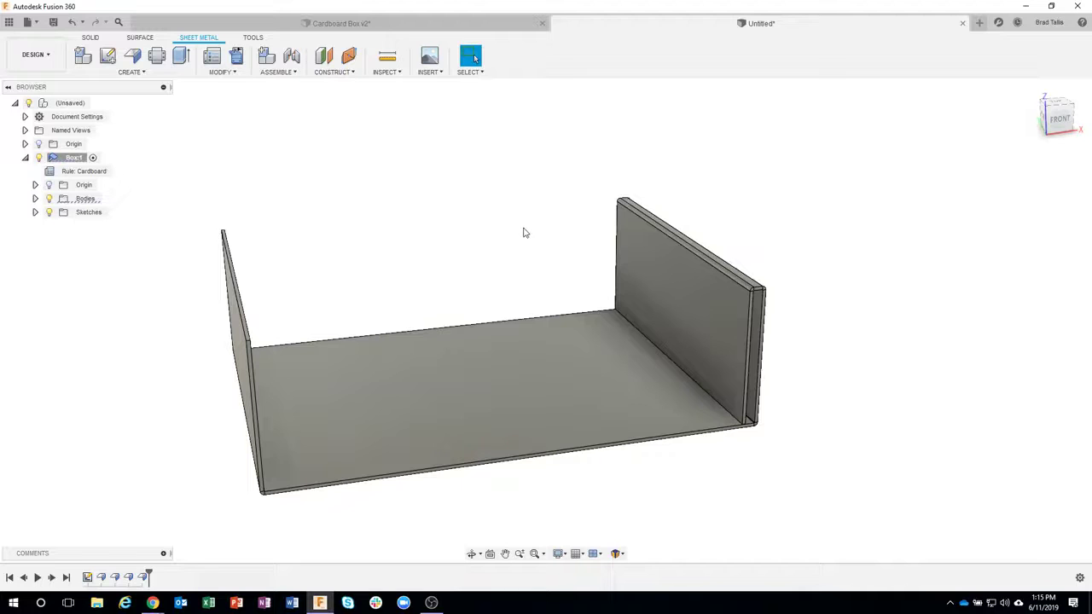
pyautogui.moveTo(524, 232)
pyautogui.keyDown('shift'); pyautogui.mouseDown(button='middle')
pyautogui.moveTo(535, 225)
pyautogui.moveTo(519, 214)
pyautogui.mouseUp(button='middle'); pyautogui.keyUp('shift')
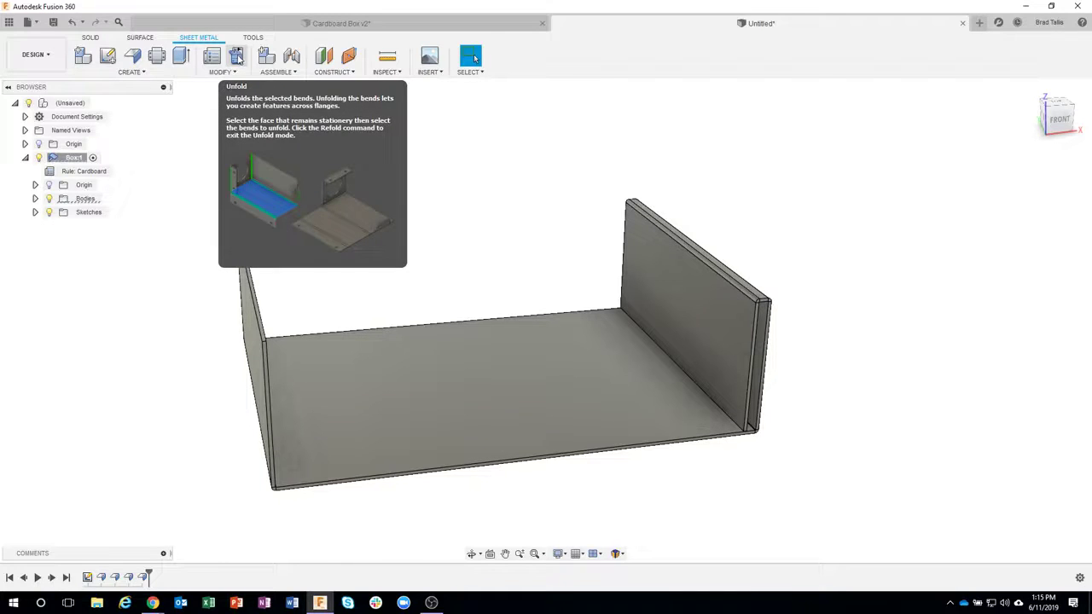
pyautogui.click(237, 56)
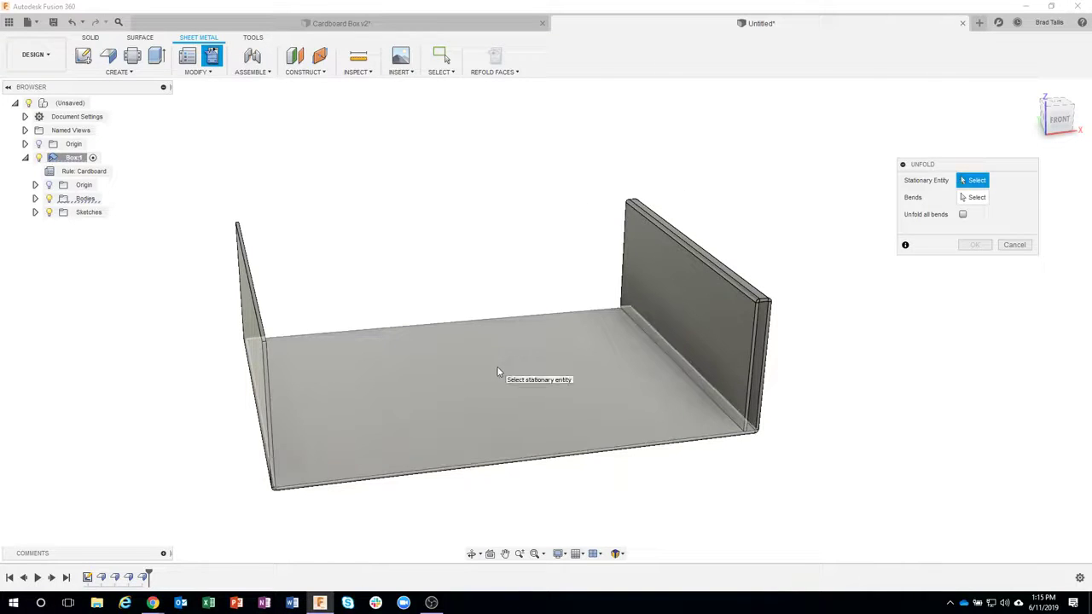
pyautogui.click(498, 371)
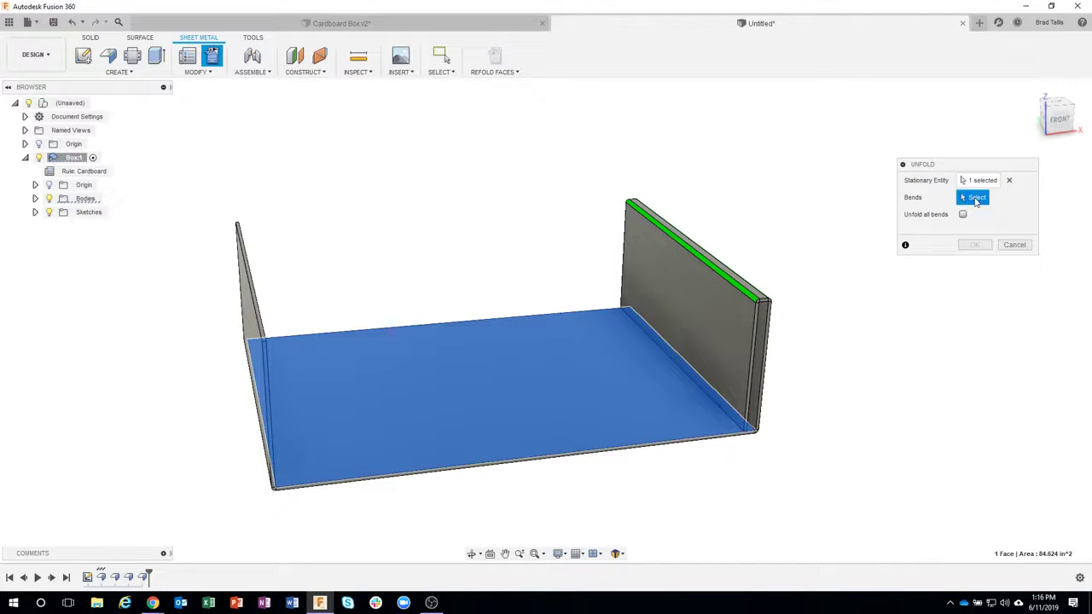
pyautogui.keyDown('shift'); pyautogui.moveTo(877, 256); pyautogui.dragTo(828, 298, button='middle'); pyautogui.keyUp('shift')
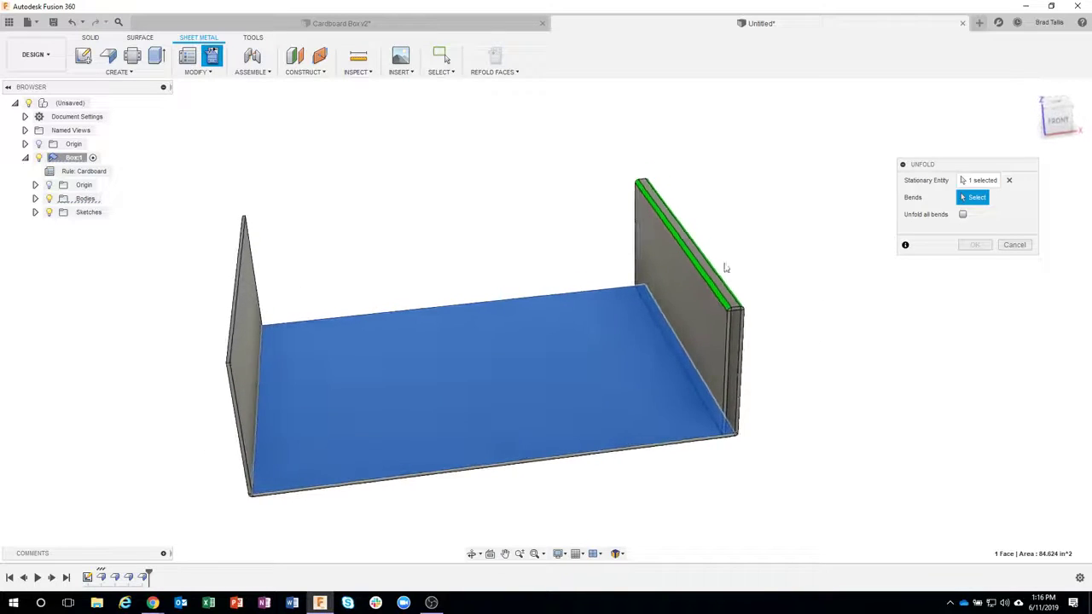
pyautogui.click(698, 272)
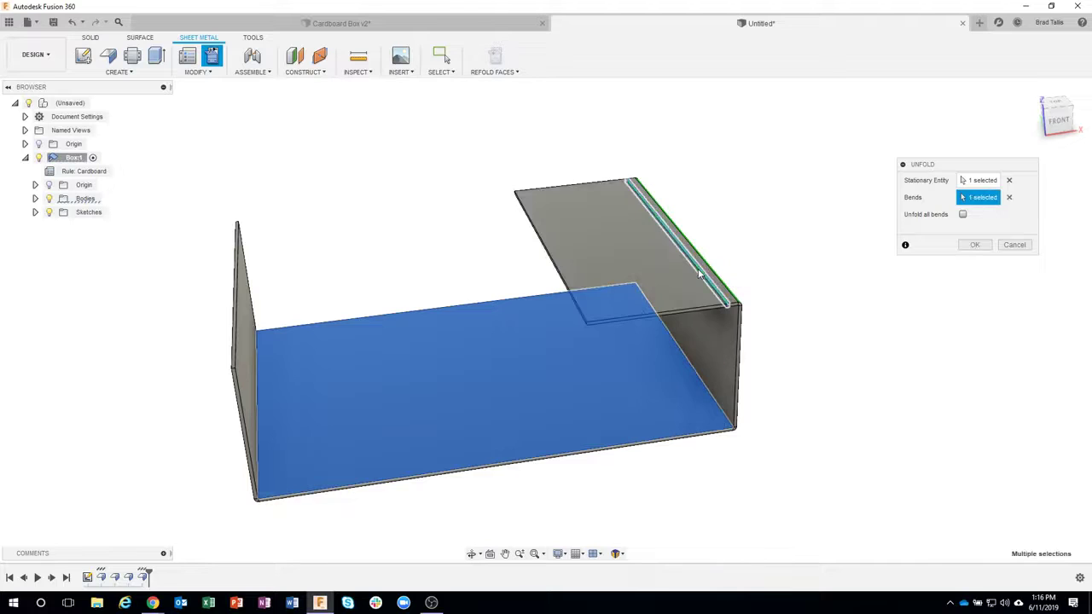
pyautogui.click(699, 272)
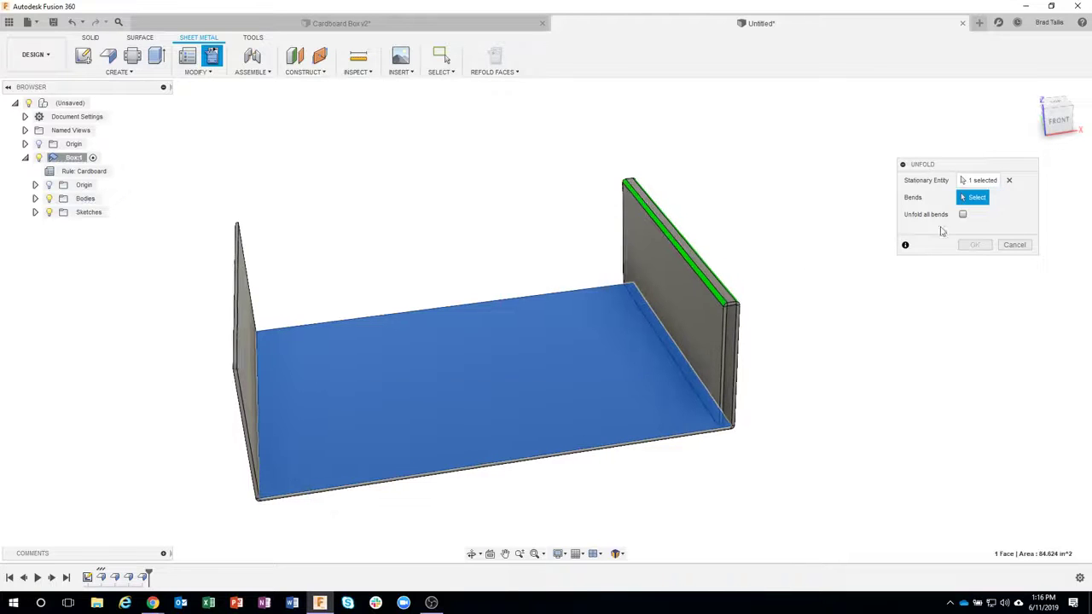
pyautogui.click(963, 215)
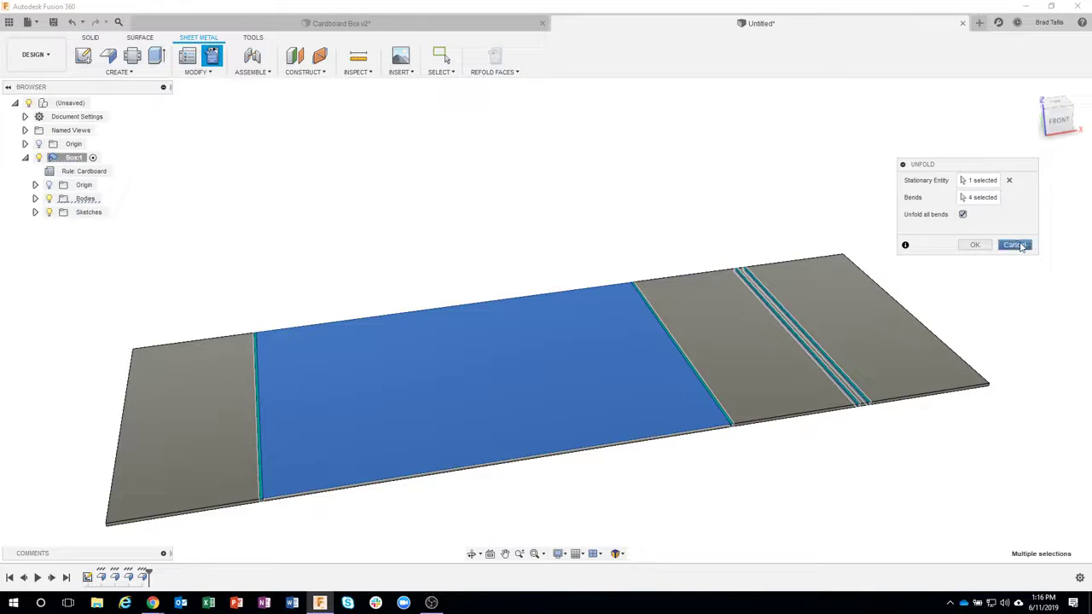
pyautogui.keyDown('shift'); pyautogui.moveTo(904, 241); pyautogui.dragTo(384, 298, button='middle'); pyautogui.keyUp('shift')
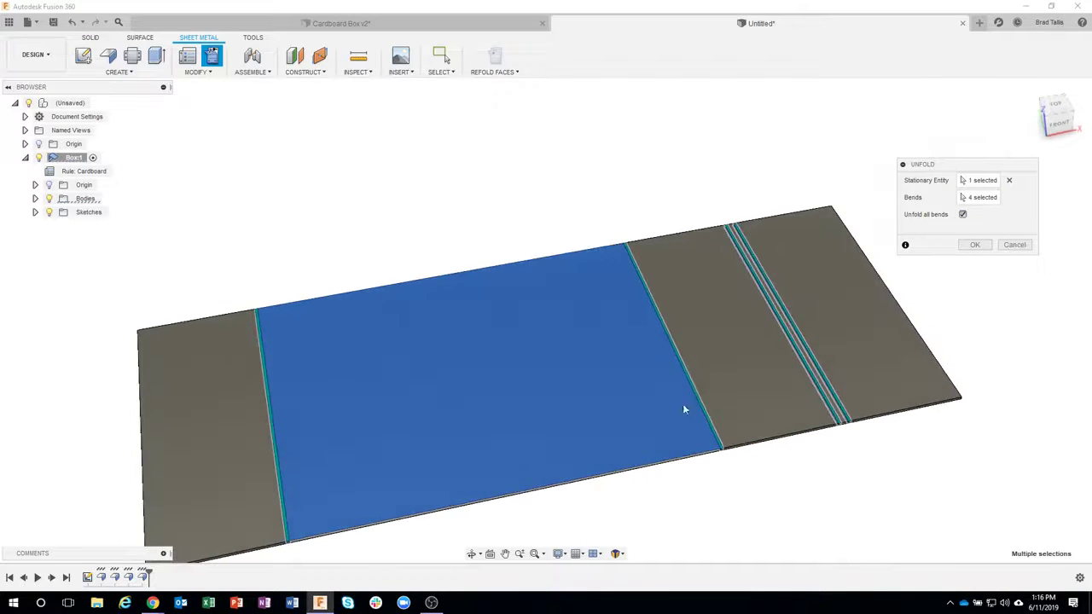
pyautogui.keyDown('shift'); pyautogui.moveTo(606, 308); pyautogui.dragTo(703, 297, button='middle'); pyautogui.keyUp('shift')
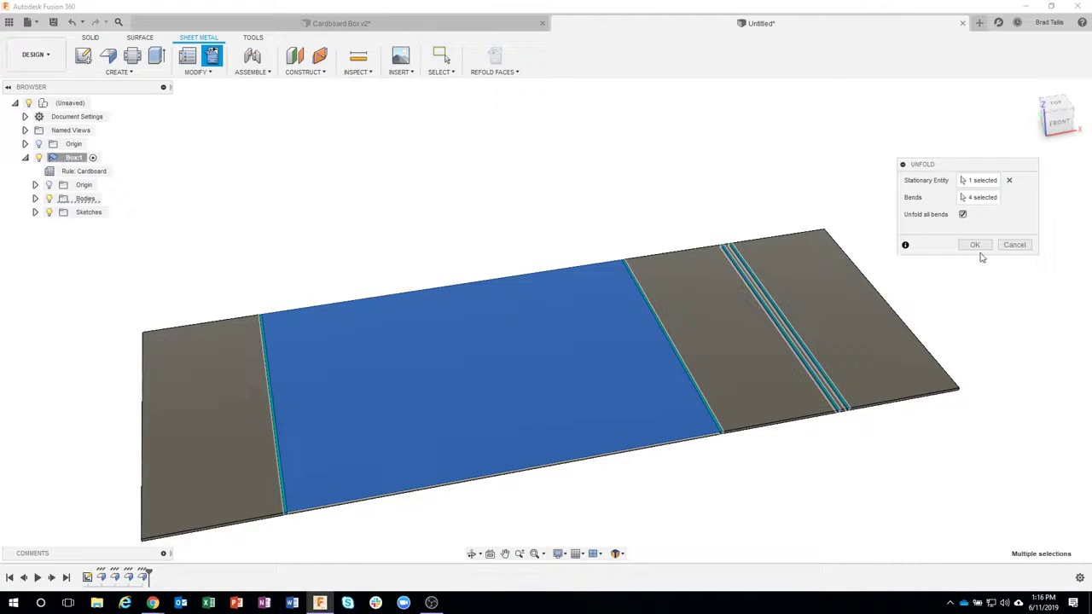
pyautogui.click(1015, 246)
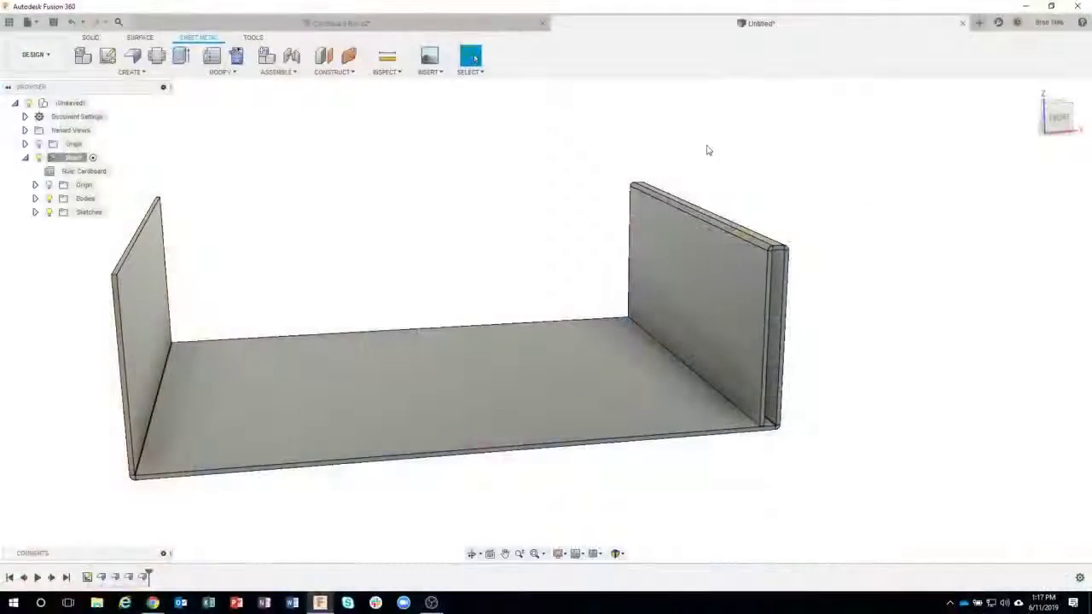
# Start a sketch on the base's inner face and draw a rectangle about 0.24 by 0.89 in across the folded-down flange near the front
pyautogui.keyDown('shift'); pyautogui.moveTo(799, 265); pyautogui.dragTo(871, 295, button='middle'); pyautogui.keyUp('shift')
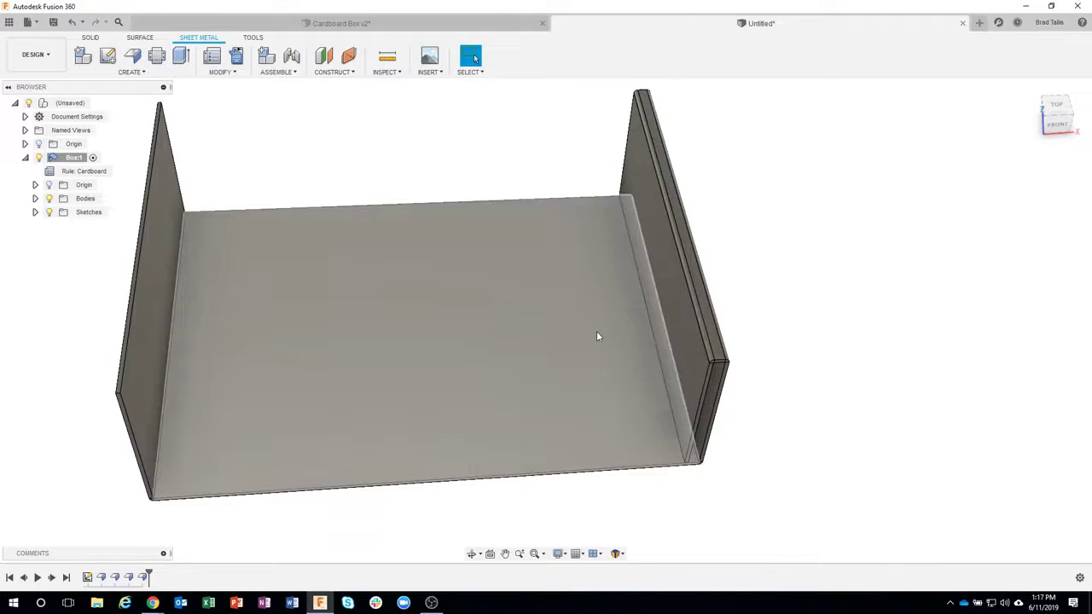
pyautogui.click(597, 336)
pyautogui.rightClick(597, 336)
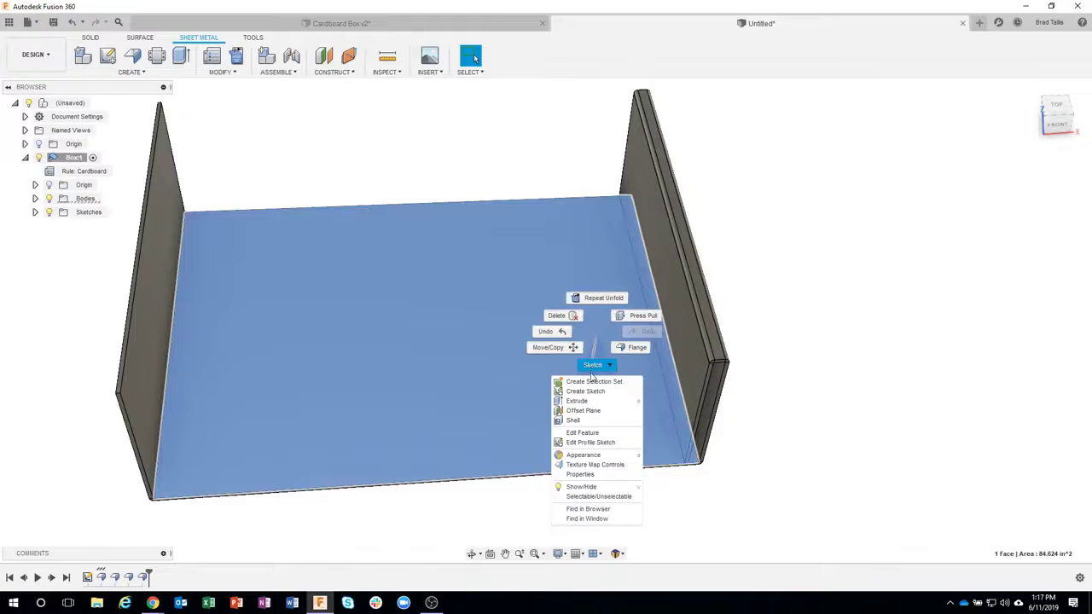
pyautogui.click(589, 390)
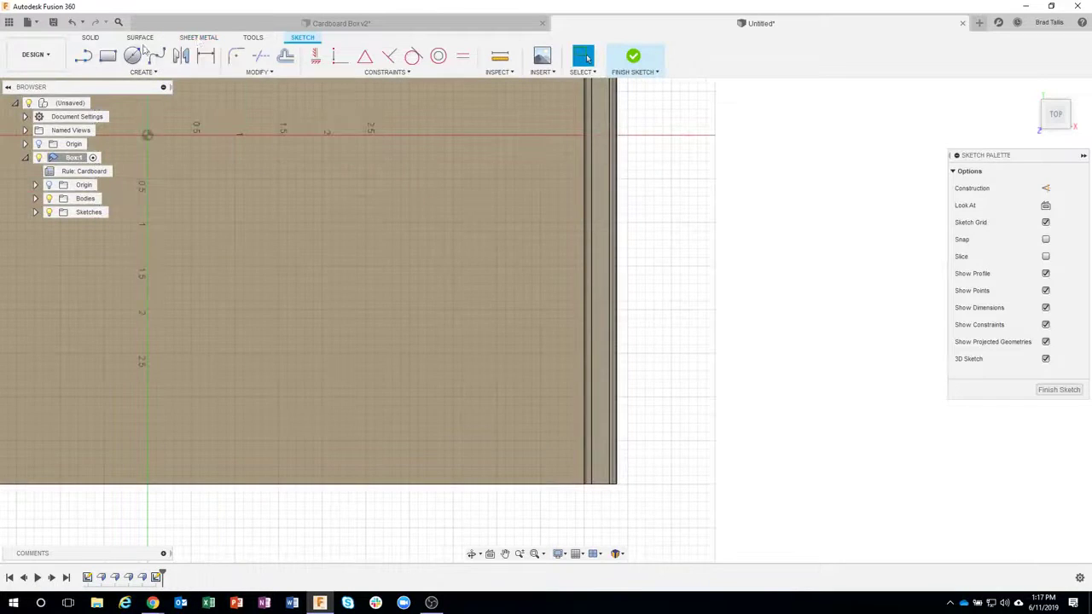
pyautogui.click(108, 55)
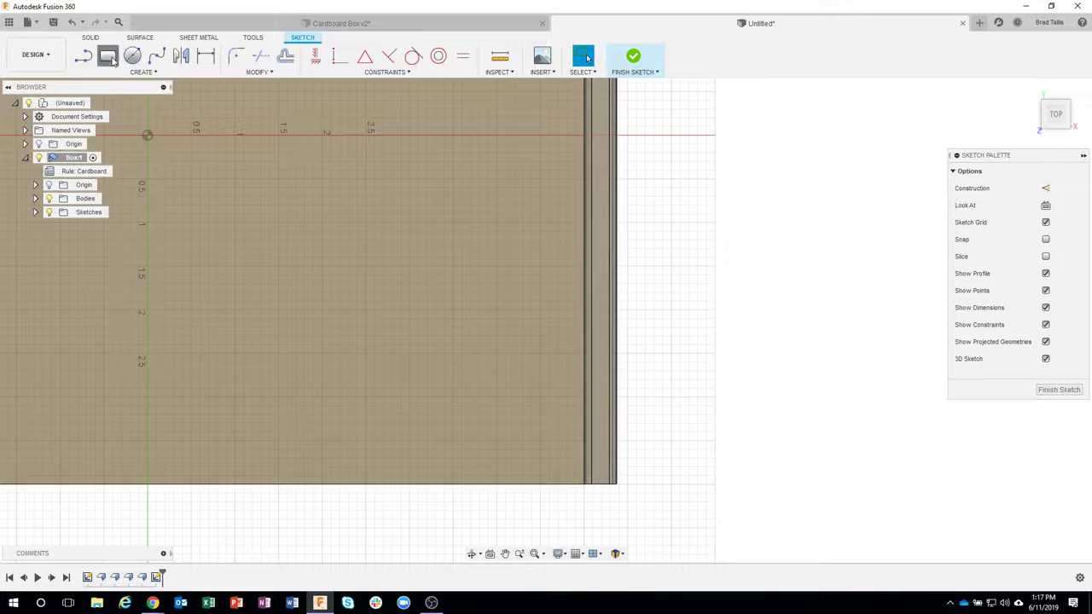
pyautogui.click(577, 325)
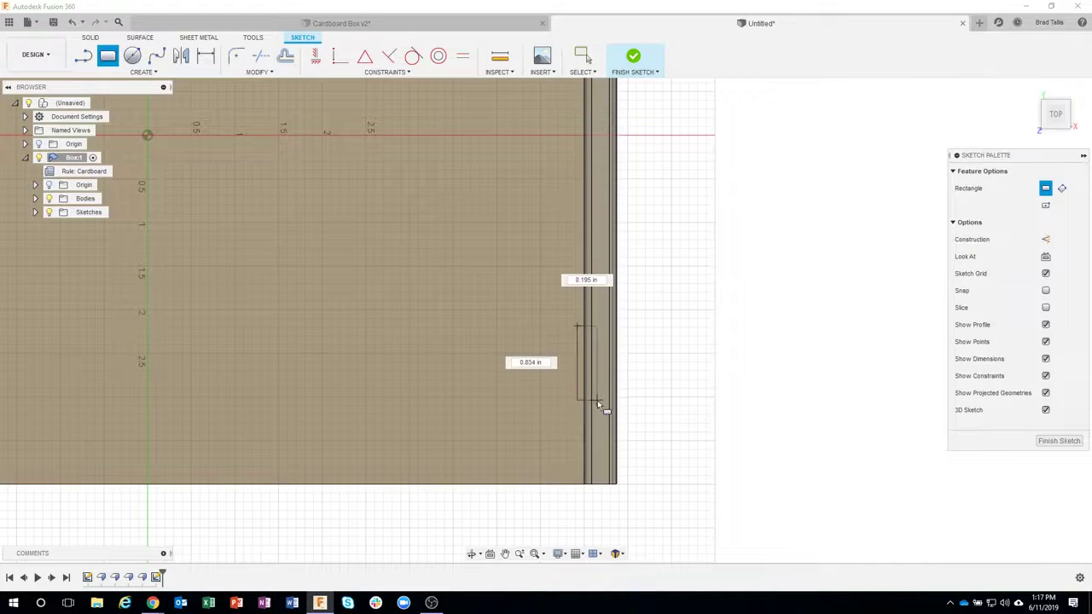
pyautogui.click(598, 401)
# Draw a second rectangle about 0.24 by 0.91 in across the folded-down flange near the back edge of the base
pyautogui.moveTo(631, 201); pyautogui.dragTo(637, 427, button='middle')
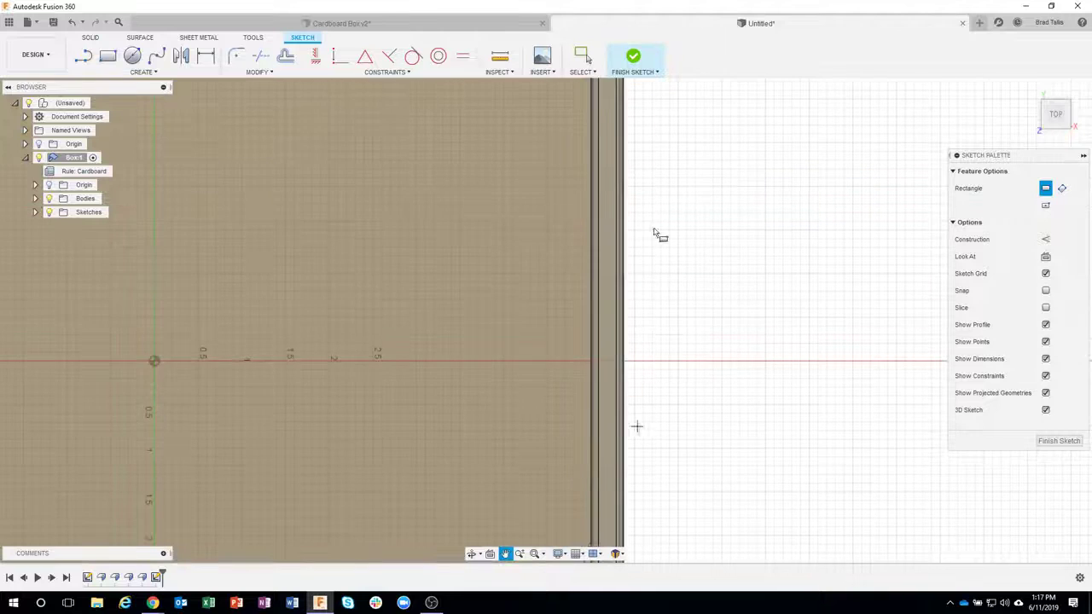
pyautogui.moveTo(655, 232); pyautogui.dragTo(651, 426, button='middle')
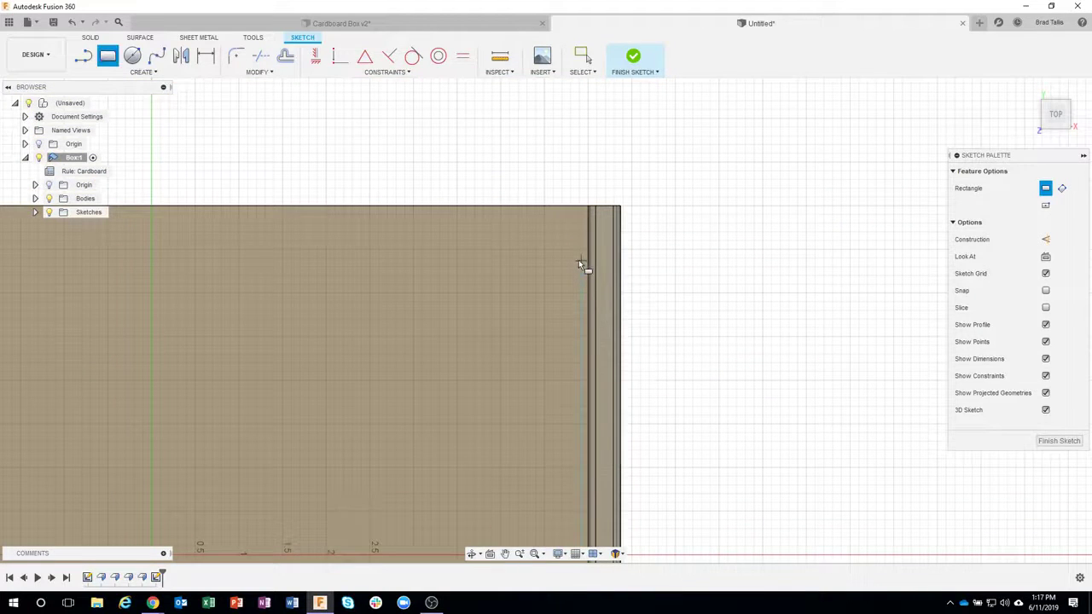
pyautogui.click(580, 260)
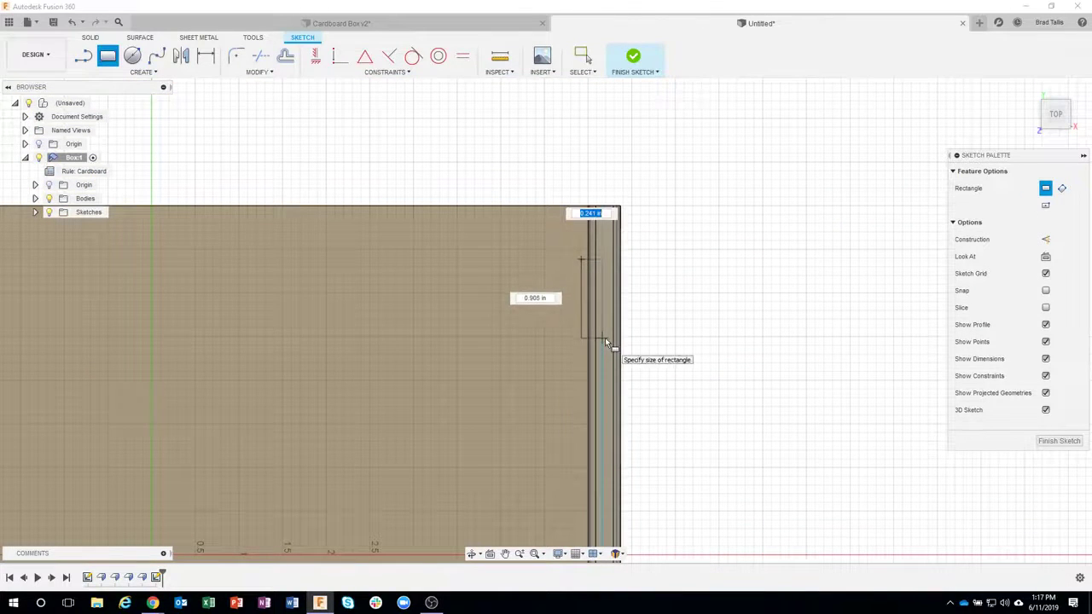
pyautogui.click(613, 348)
# Dimension the front slot rectangle's long side to 1 in
pyautogui.moveTo(677, 398); pyautogui.dragTo(698, 234, button='middle')
pyautogui.moveTo(717, 395); pyautogui.dragTo(702, 227, button='middle')
pyautogui.scroll(2, 653, 363)
pyautogui.scroll(1, 639, 354)
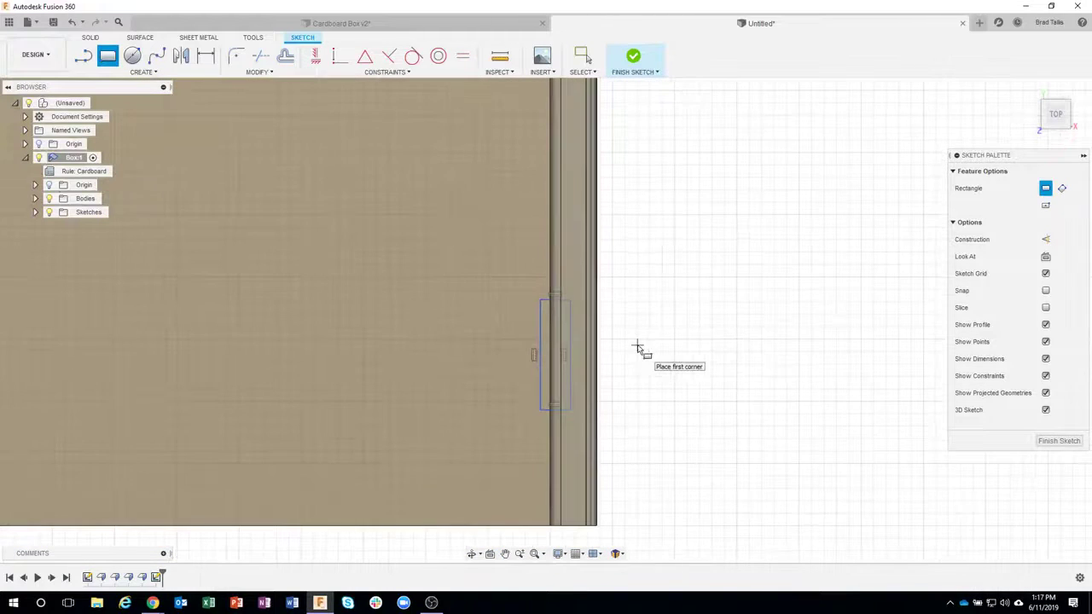
pyautogui.press('d')
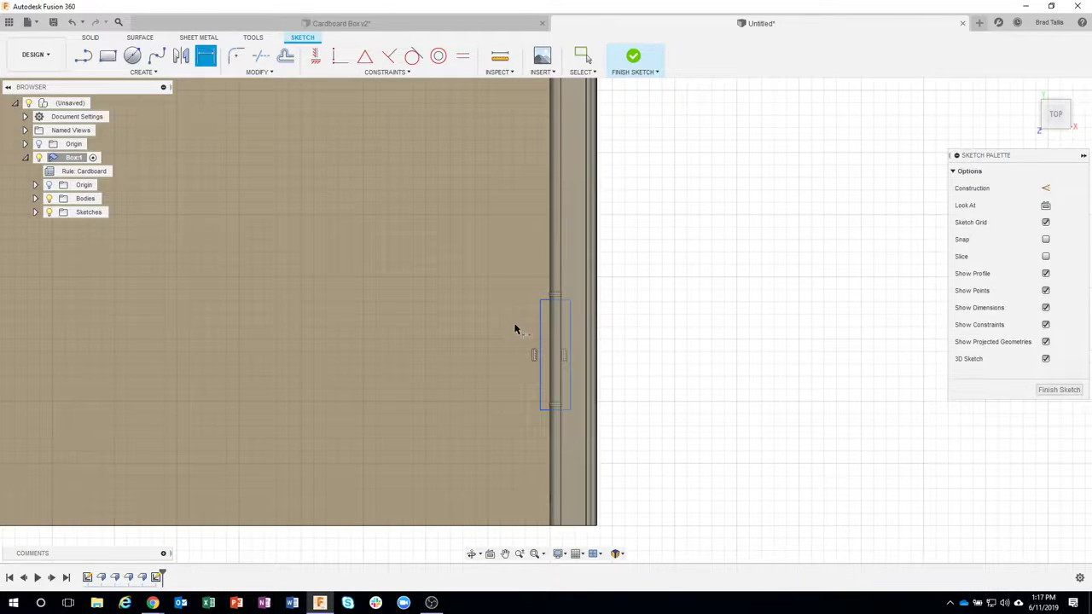
pyautogui.click(539, 341)
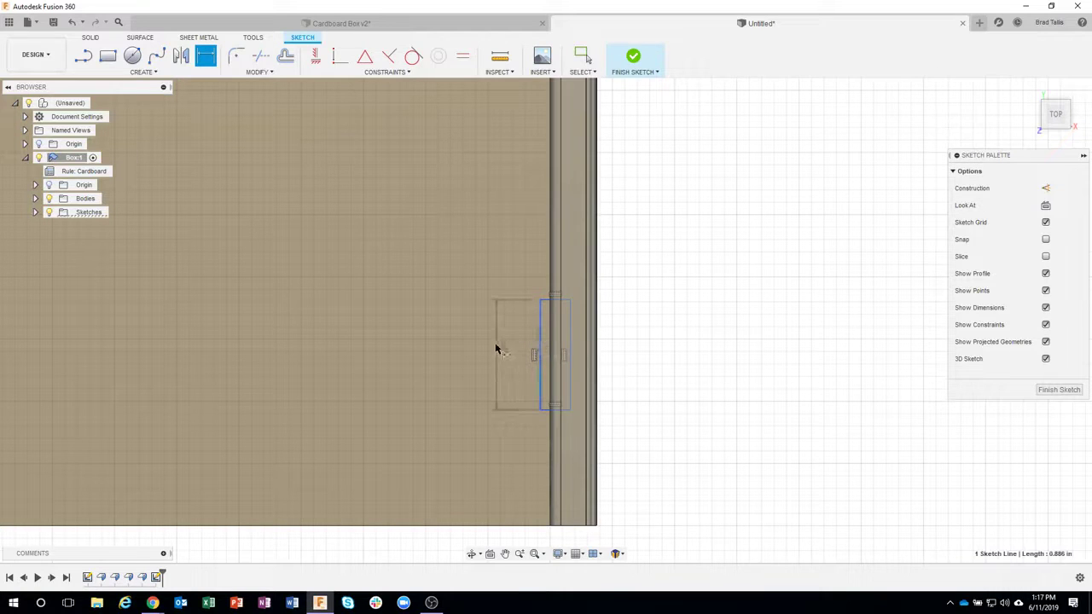
pyautogui.click(495, 401)
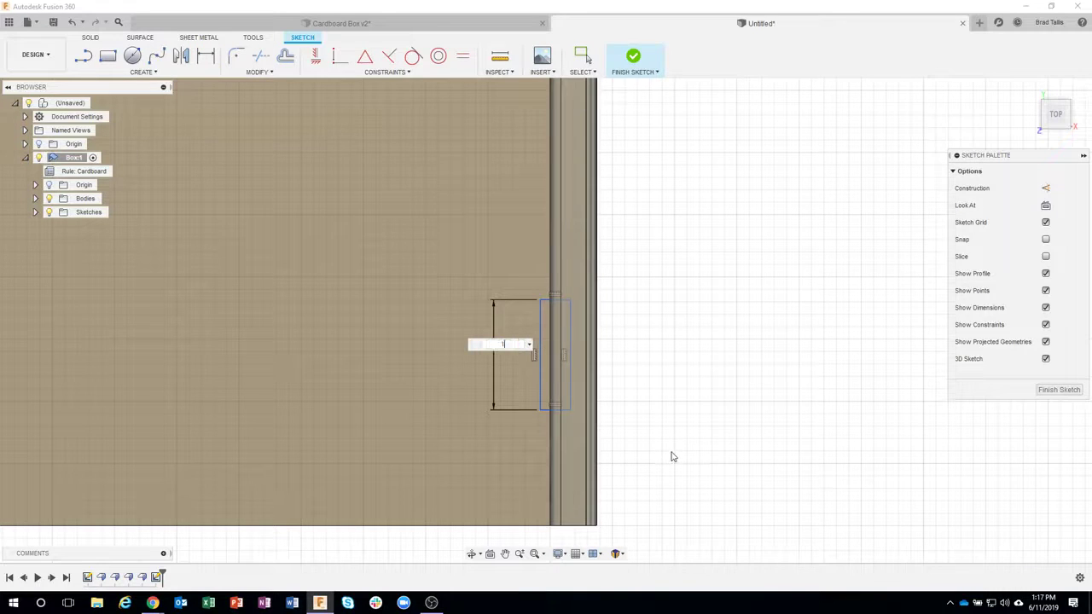
pyautogui.write('1')
pyautogui.press('Return')
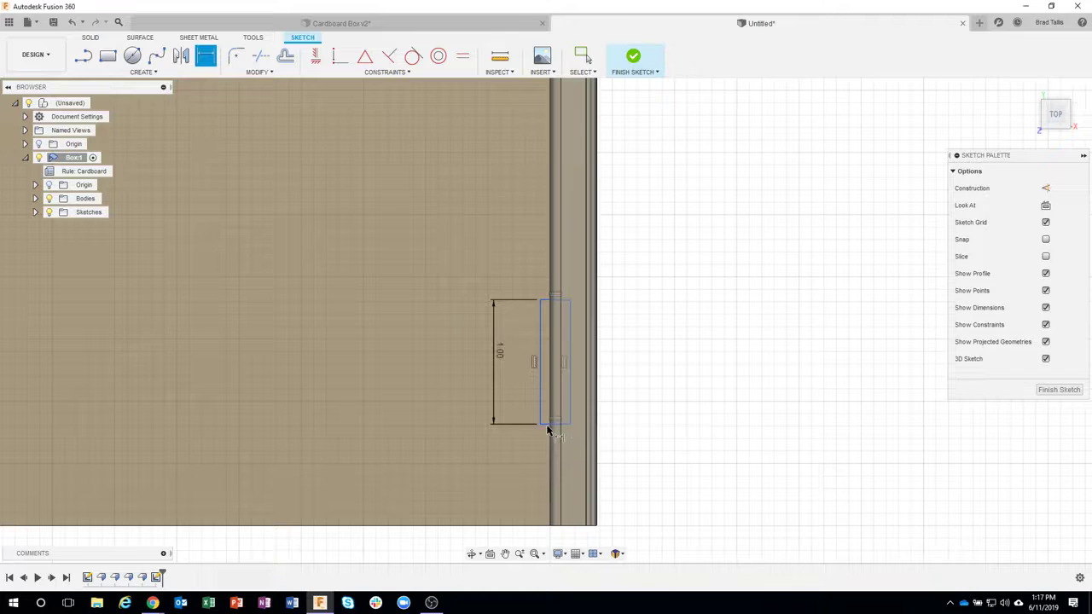
# Position the front slot rectangle 1 in from the front edge of the base
pyautogui.click(545, 424)
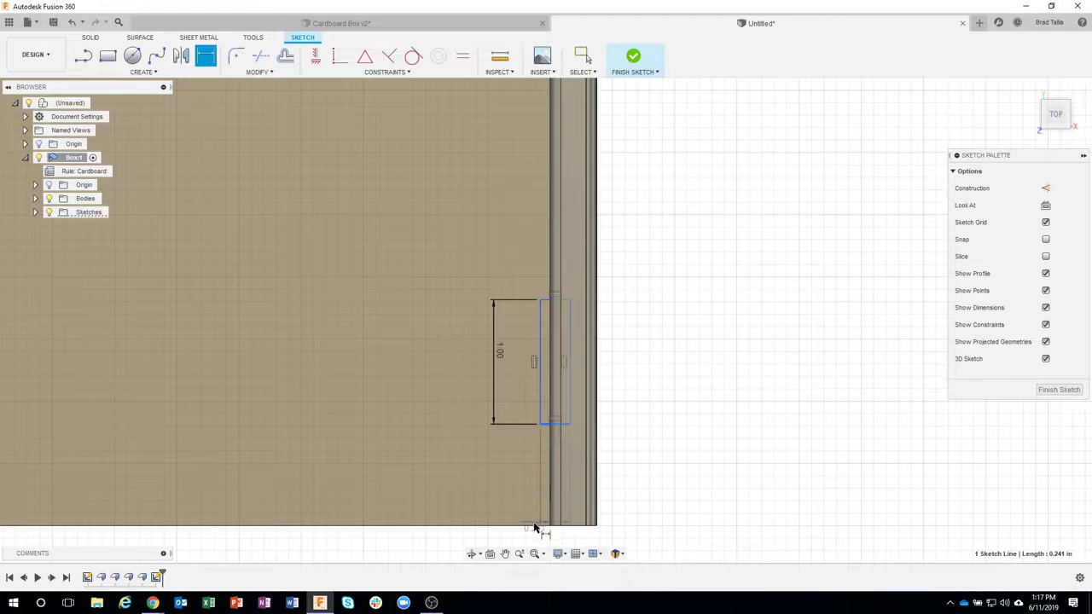
pyautogui.click(541, 525)
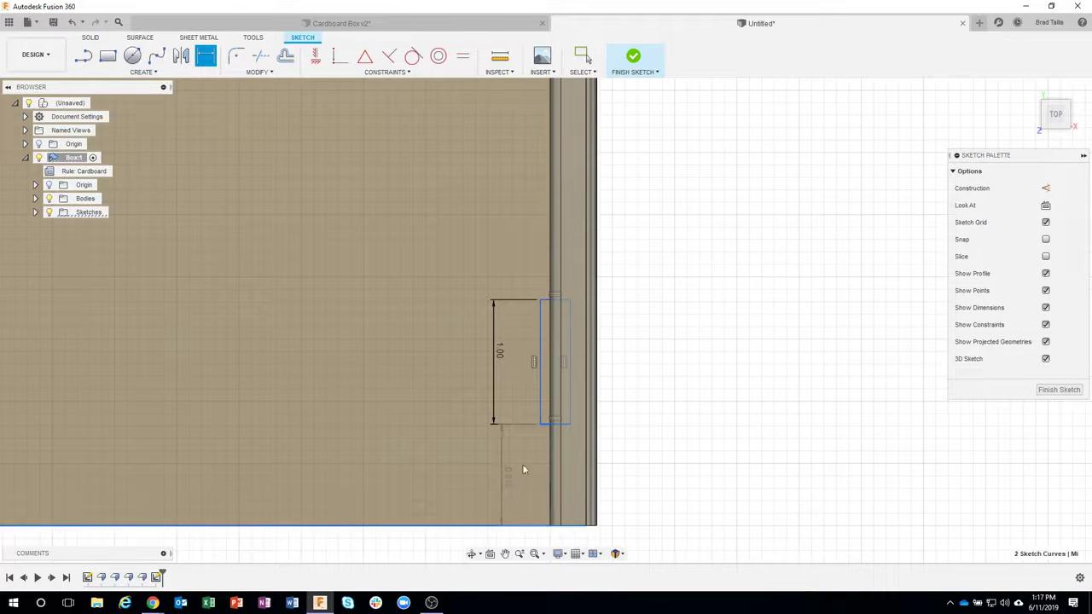
pyautogui.click(530, 453)
pyautogui.write('1')
pyautogui.press('Return')
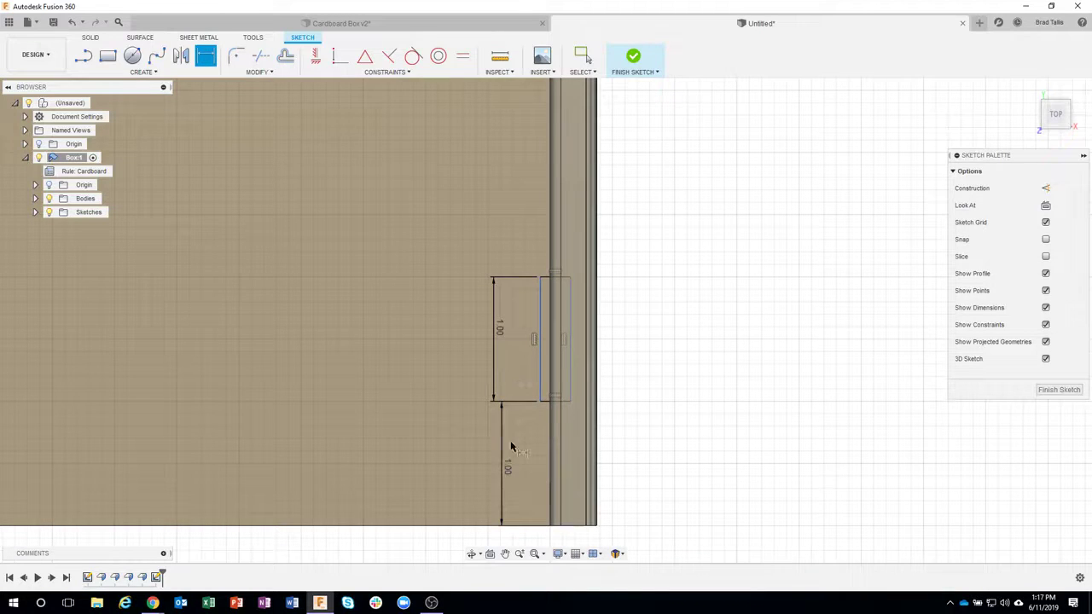
# Set the front slot's inner long side 0.02 in beyond the folded flange's face toward the box interior
pyautogui.scroll(3, 534, 366)
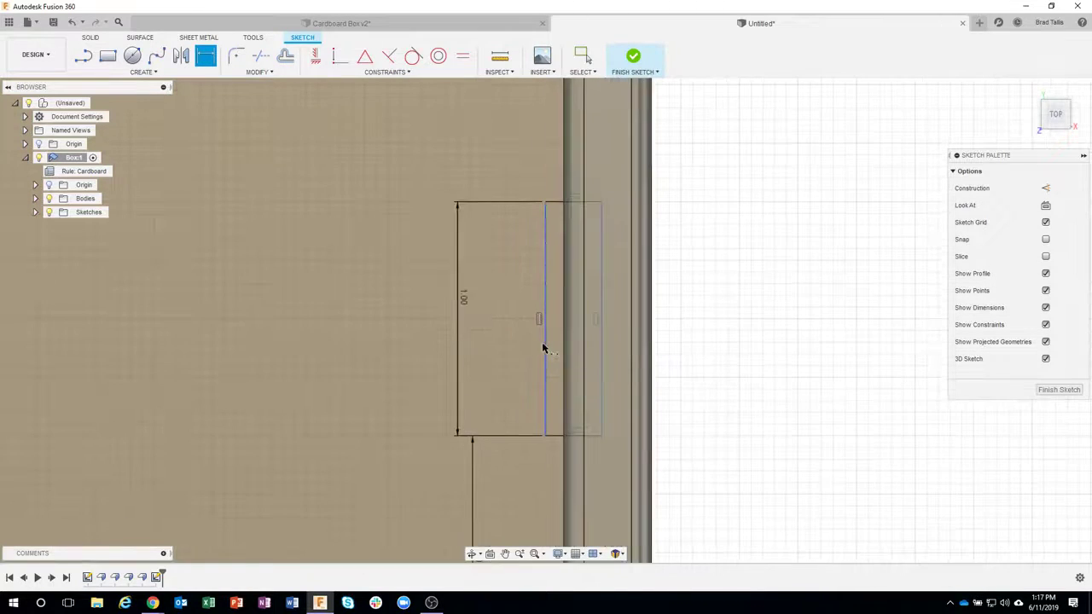
pyautogui.click(545, 348)
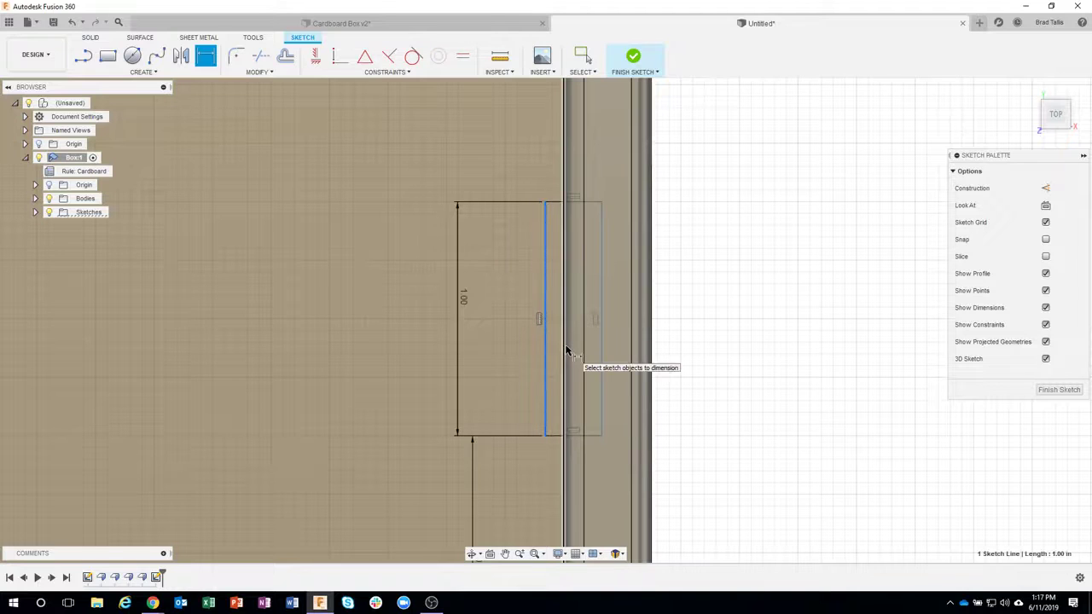
pyautogui.click(565, 366)
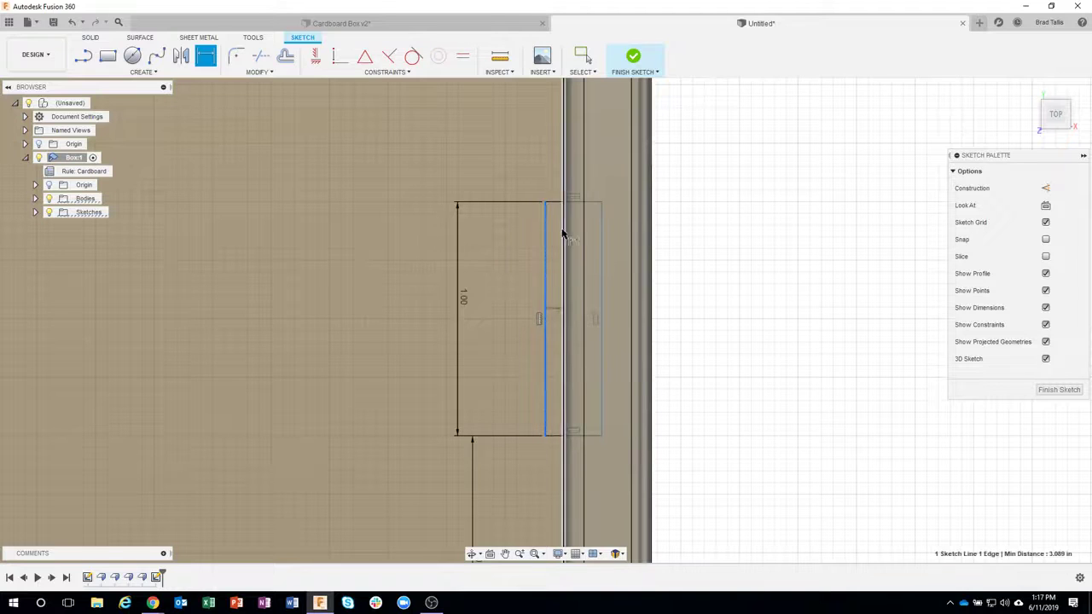
pyautogui.click(515, 172)
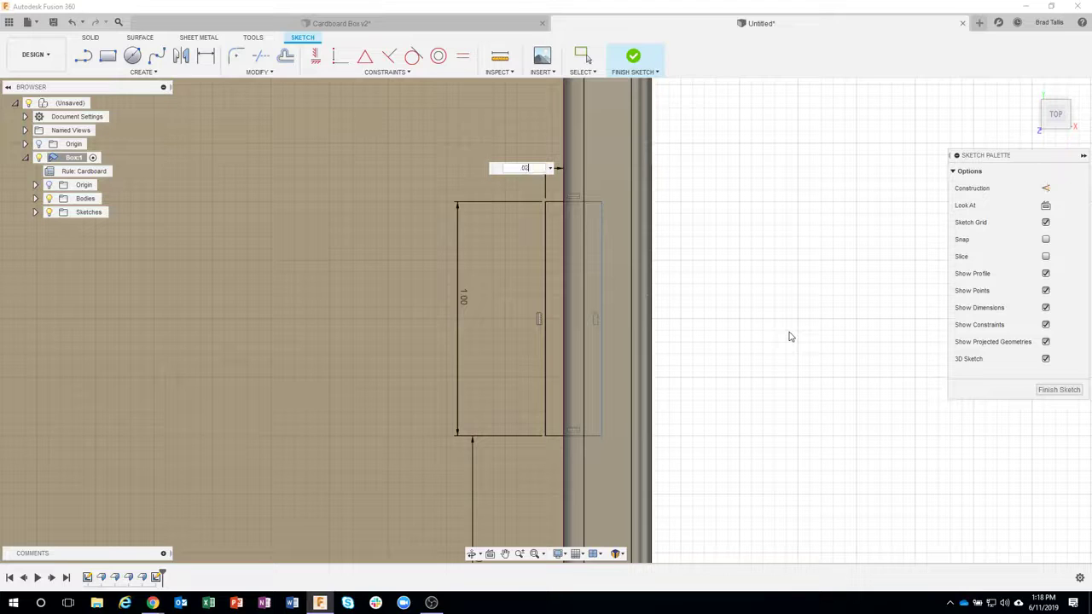
pyautogui.press('Return')
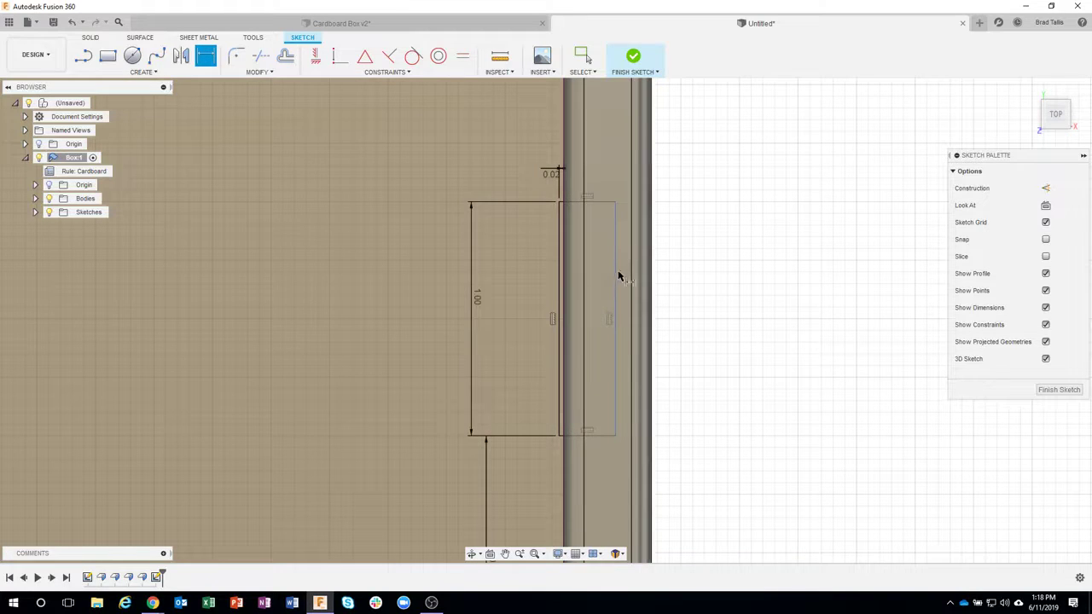
# Set the front slot's outer long side 0.02 in beyond the folded flange's face toward the +X wall
pyautogui.click(616, 262)
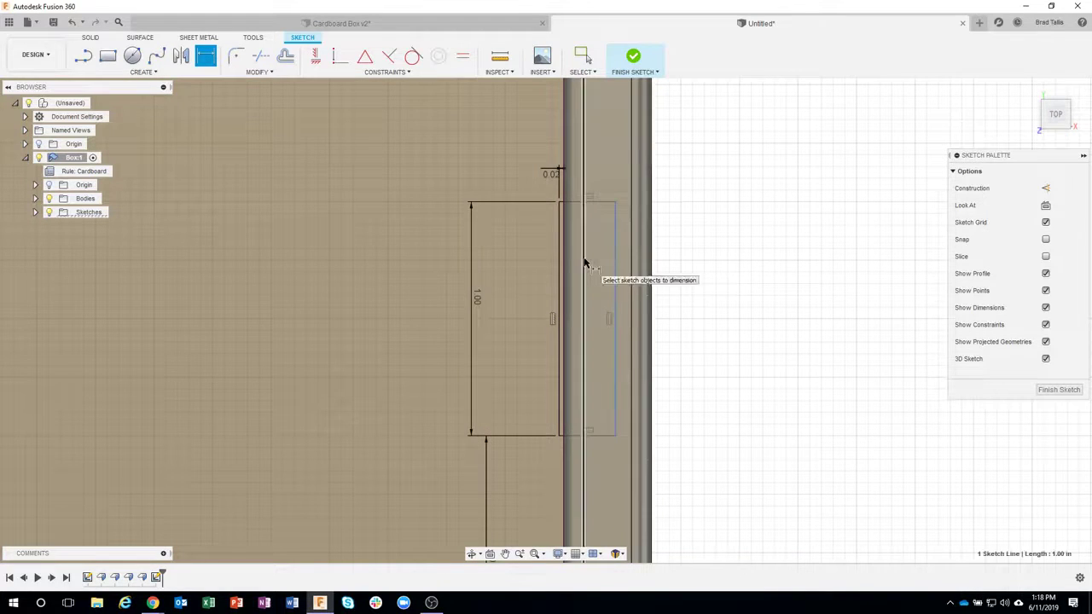
pyautogui.click(584, 258)
pyautogui.click(611, 184)
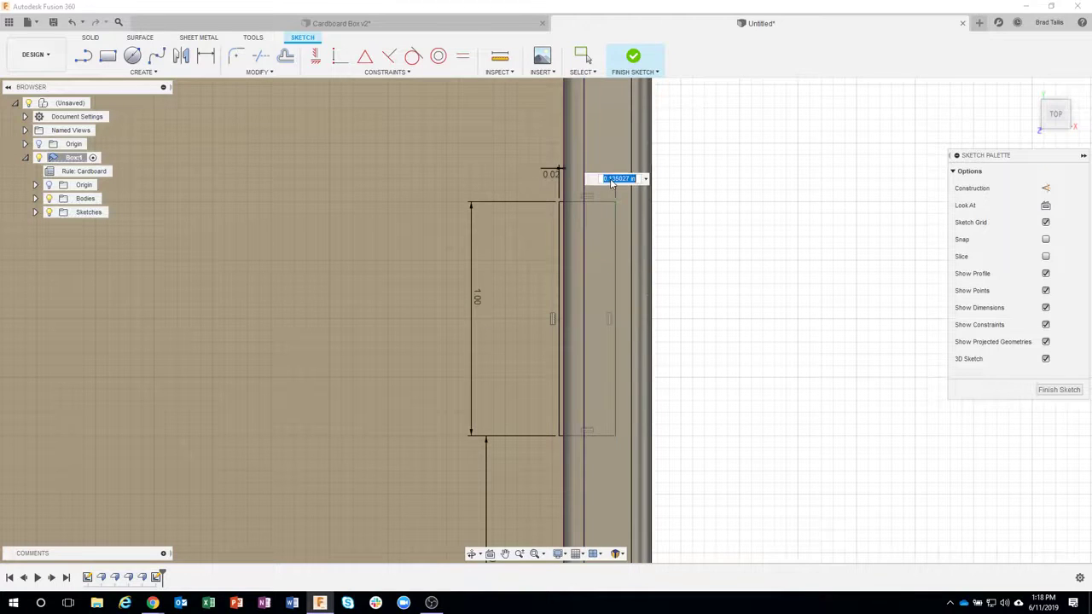
pyautogui.write('.02')
pyautogui.press('Return')
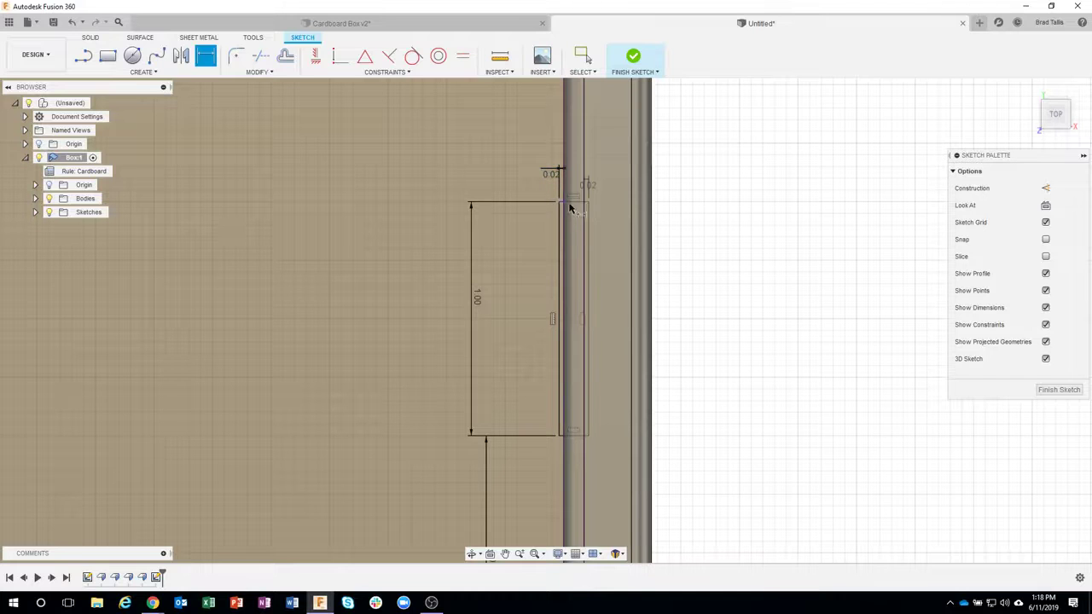
# Dimension the back slot rectangle's long side to 1 in
pyautogui.scroll(-6, 605, 380)
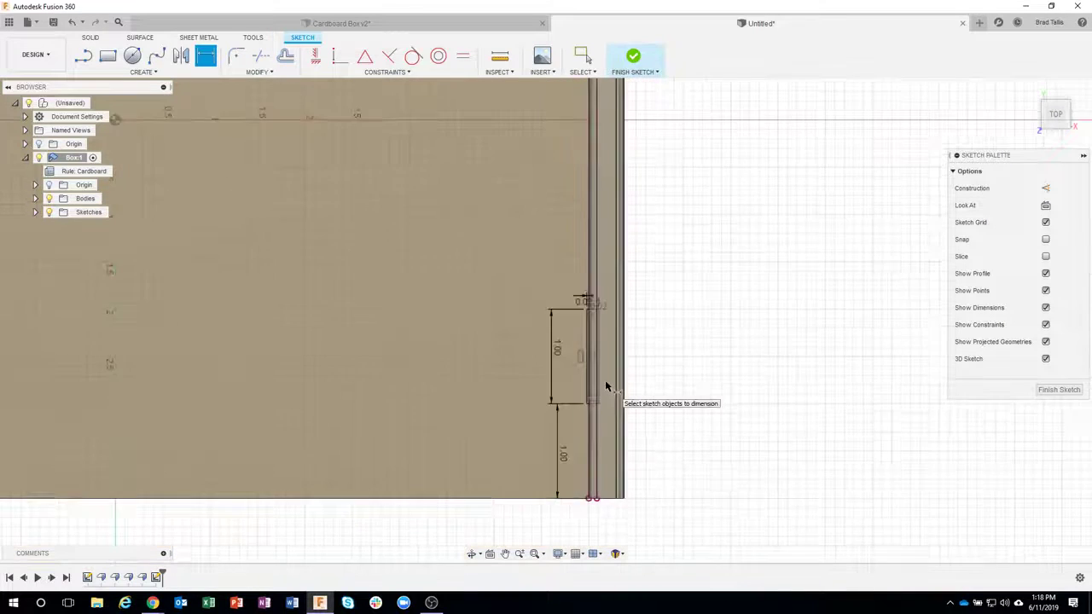
pyautogui.moveTo(603, 195); pyautogui.dragTo(581, 379, button='middle')
pyautogui.scroll(3, 564, 215)
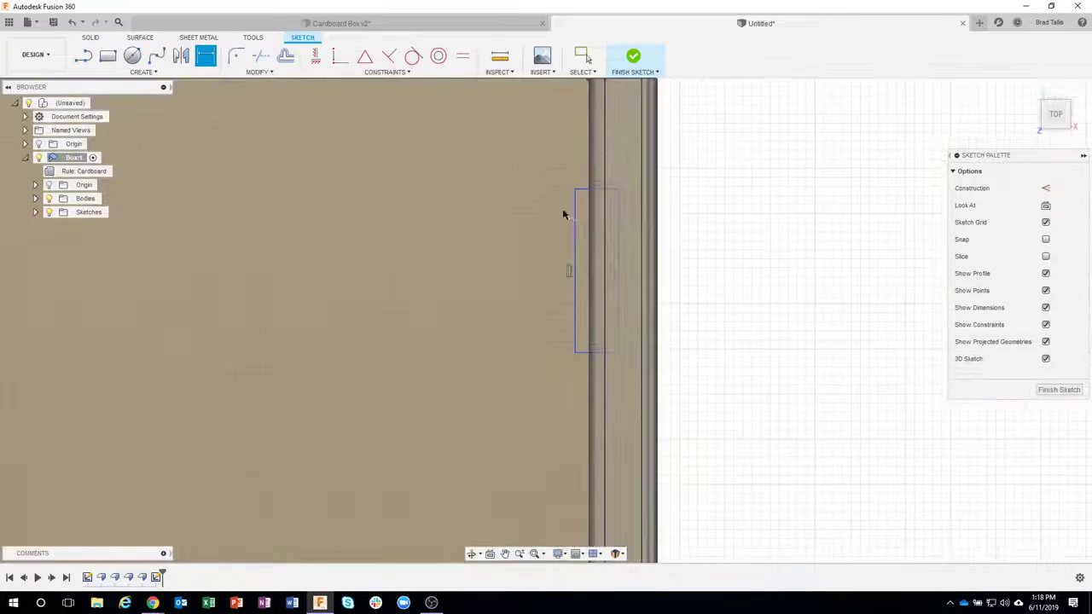
pyautogui.moveTo(574, 235); pyautogui.dragTo(568, 296, button='middle')
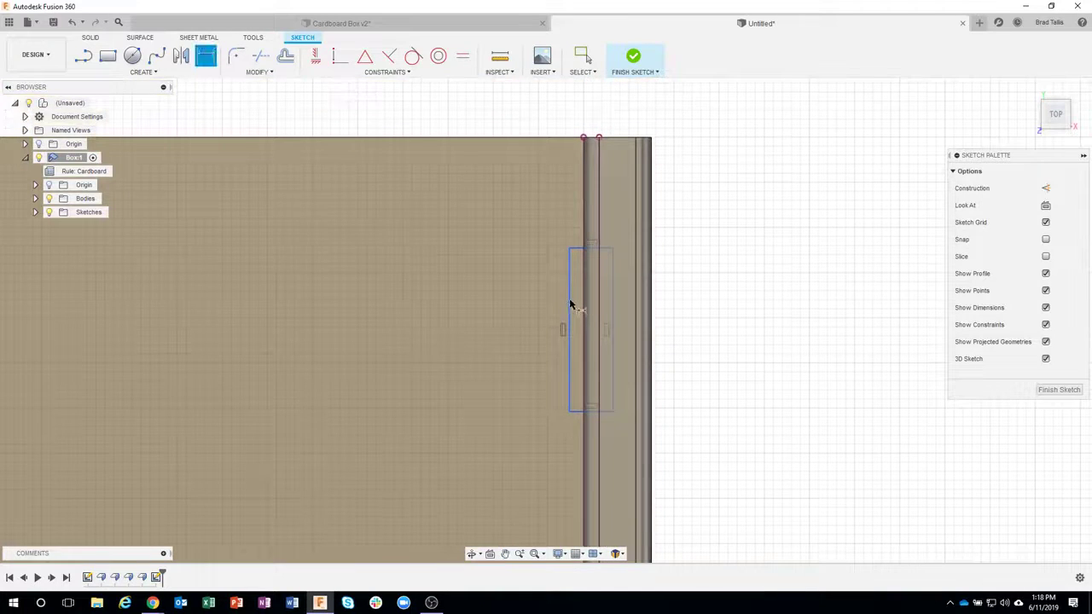
pyautogui.click(570, 302)
pyautogui.click(518, 309)
pyautogui.write('1')
pyautogui.press('Return')
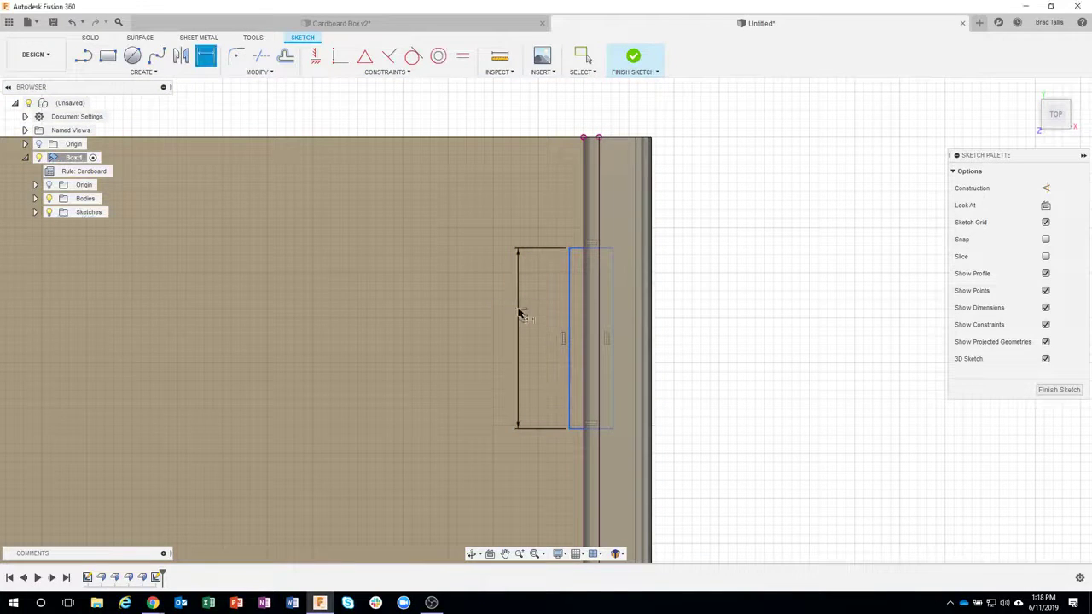
# Position the back slot rectangle 1 in from the back edge of the base
pyautogui.click(577, 250)
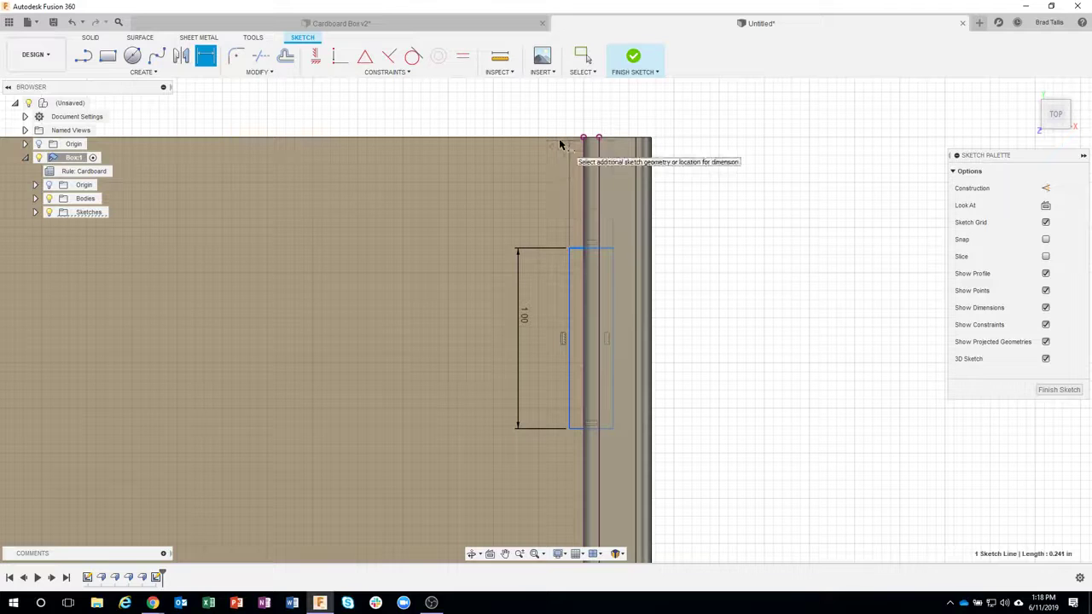
pyautogui.click(557, 137)
pyautogui.click(515, 209)
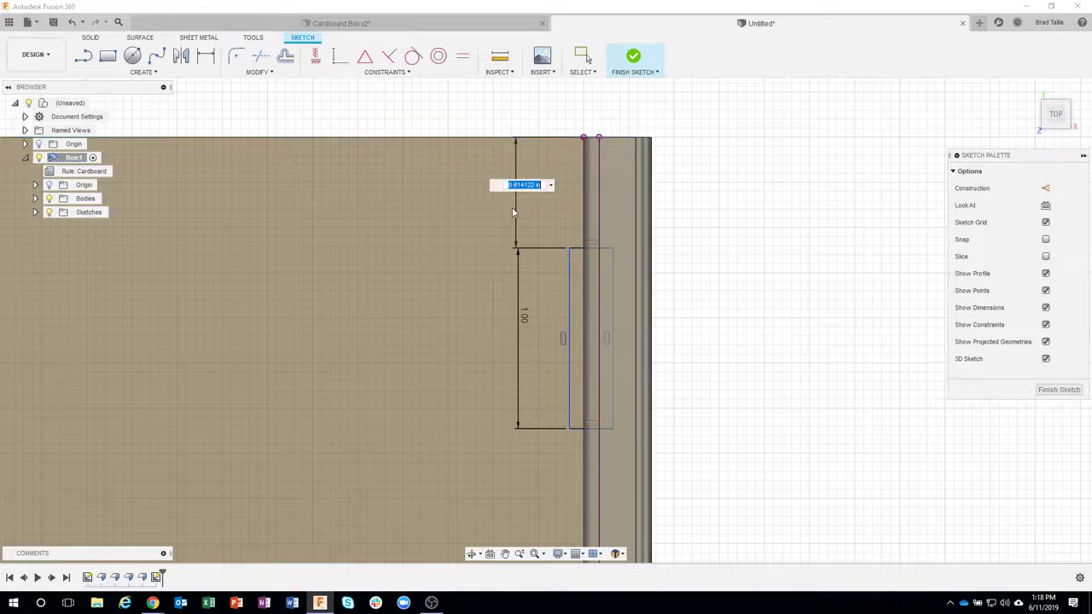
pyautogui.write('1')
pyautogui.press('Return')
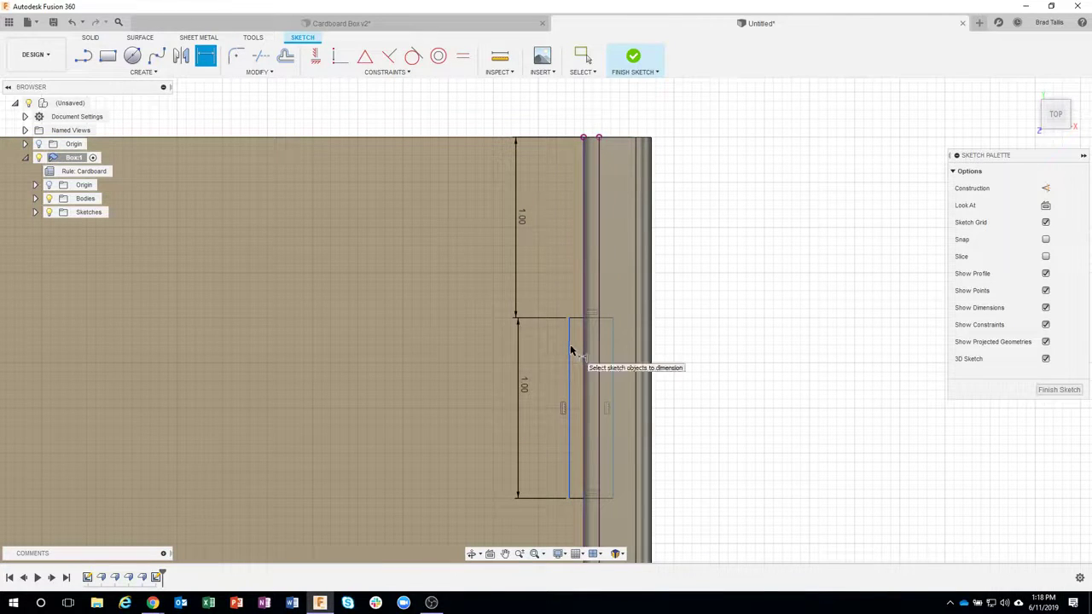
# Set the back slot's inner long side 0.02 in beyond the folded flange's face toward the box interior
pyautogui.click(571, 349)
pyautogui.click(579, 324)
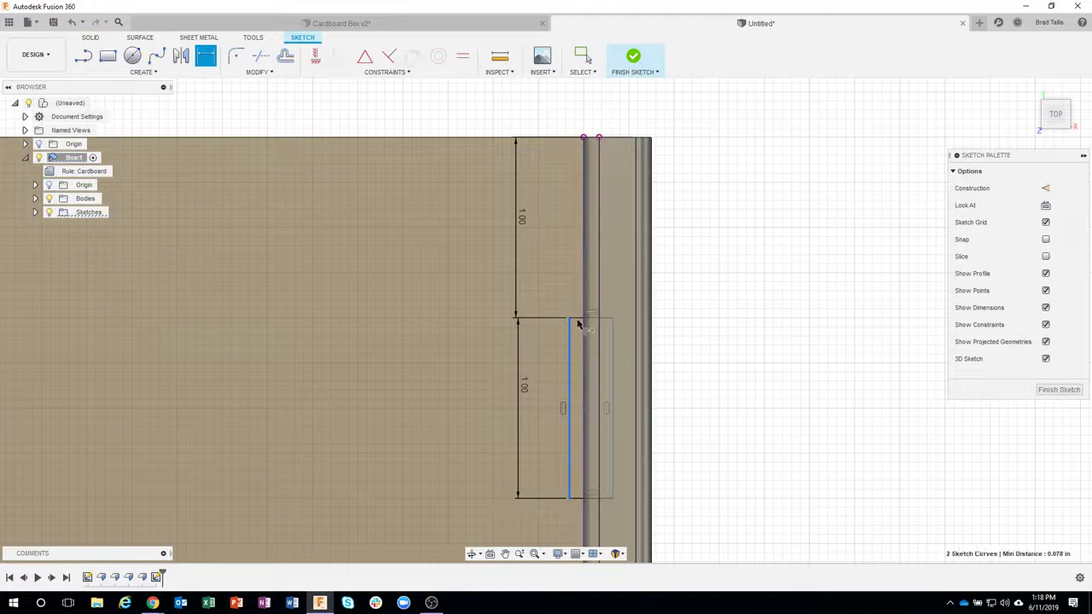
pyautogui.click(558, 280)
pyautogui.write('.02')
pyautogui.press('Return')
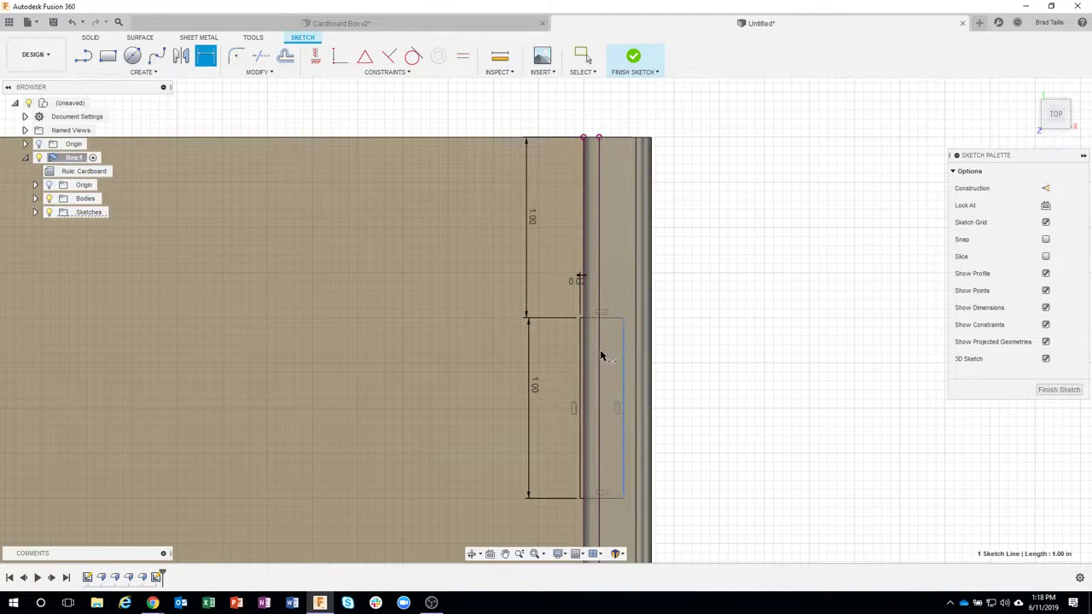
# Set the back slot's outer long side 0.02 in beyond the folded flange's face toward the +X wall, and finish the sketch
pyautogui.click(612, 316)
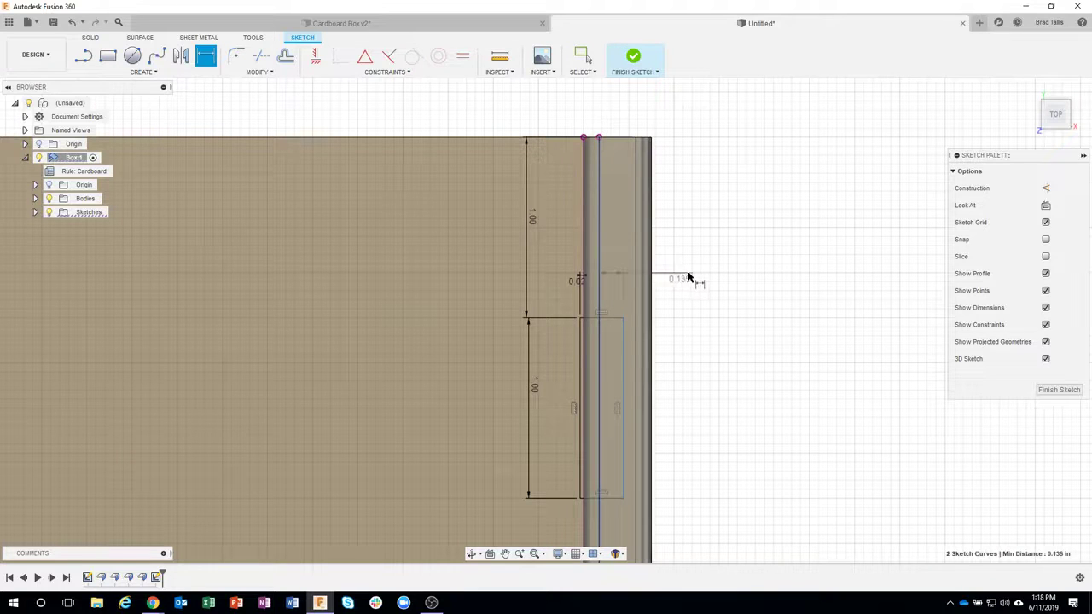
pyautogui.click(689, 277)
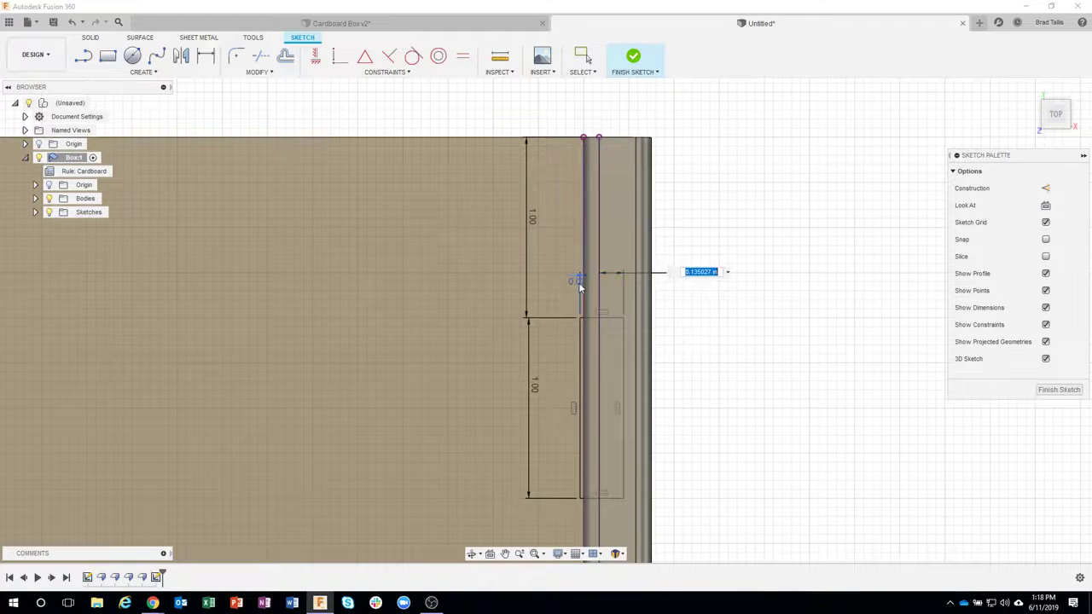
pyautogui.write('d16')
pyautogui.press('Return')
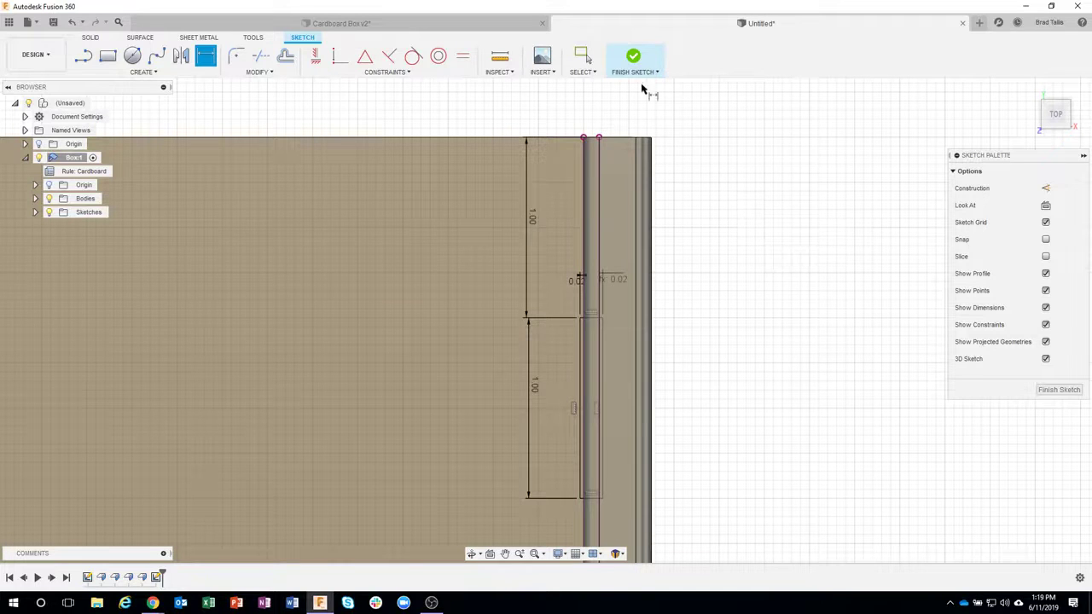
pyautogui.click(632, 61)
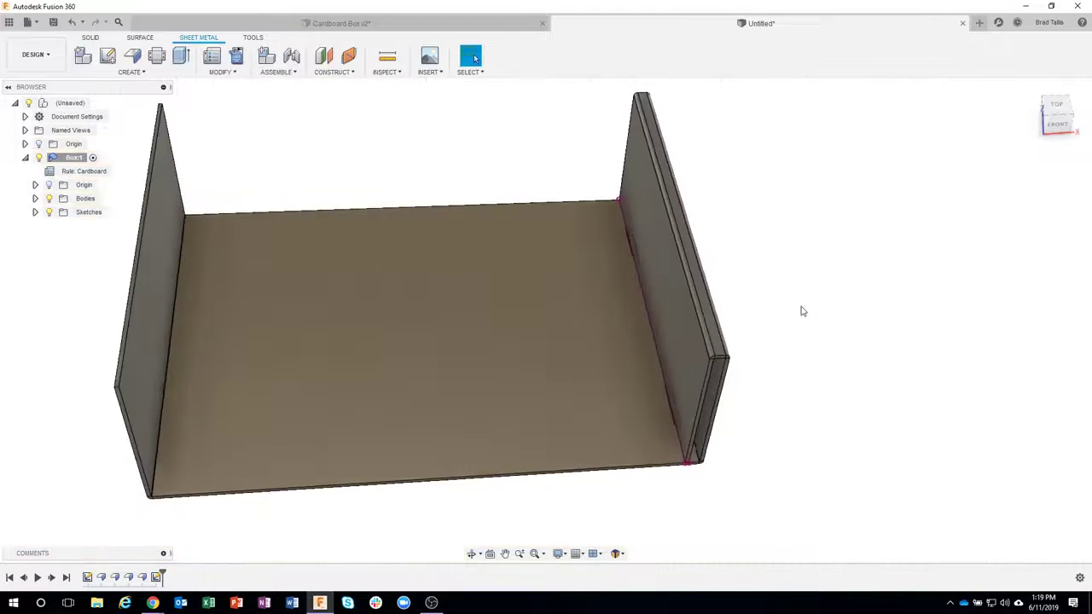
pyautogui.scroll(2, 680, 410)
pyautogui.scroll(4, 866, 430)
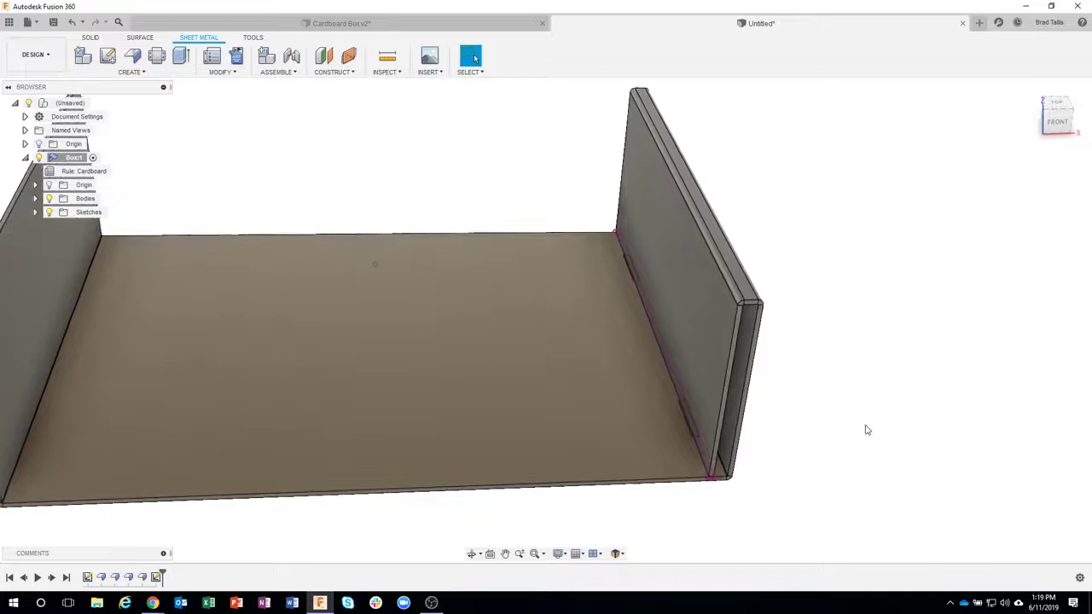
pyautogui.scroll(3, 867, 430)
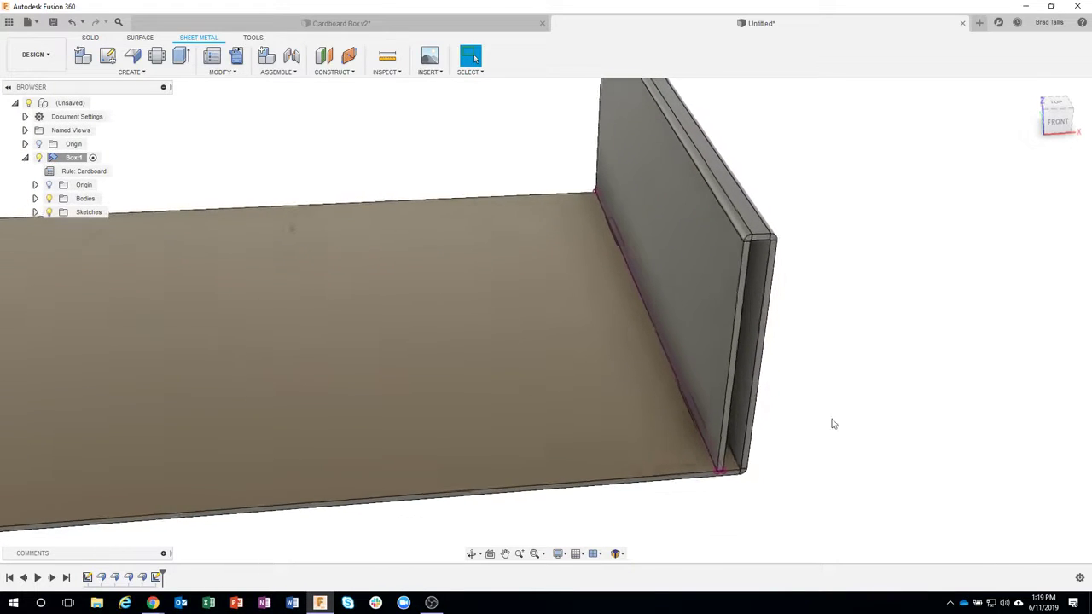
pyautogui.scroll(3, 754, 433)
pyautogui.scroll(3, 656, 414)
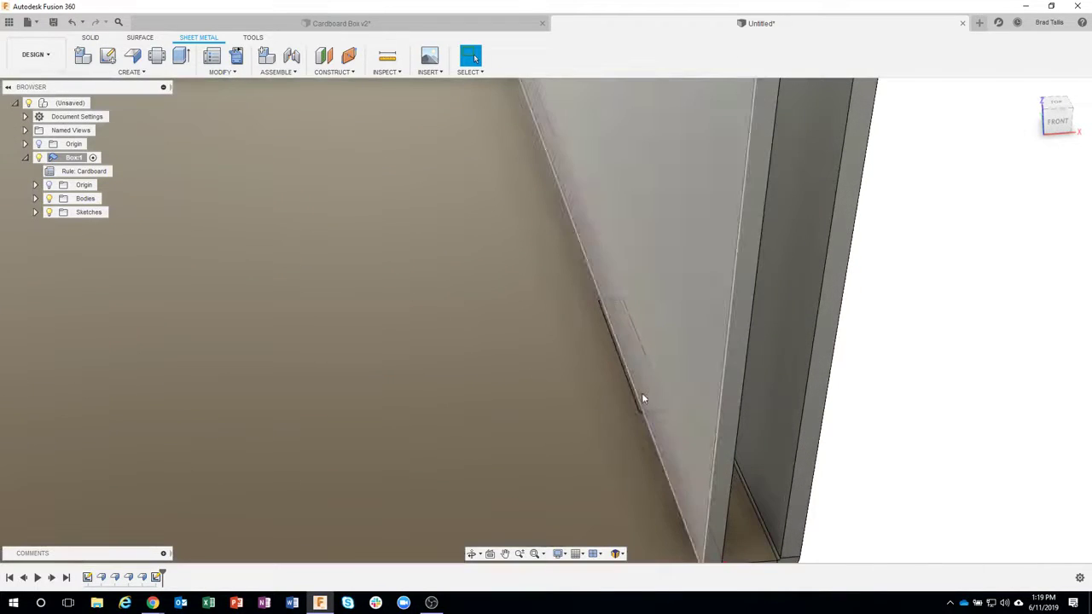
pyautogui.click(645, 392)
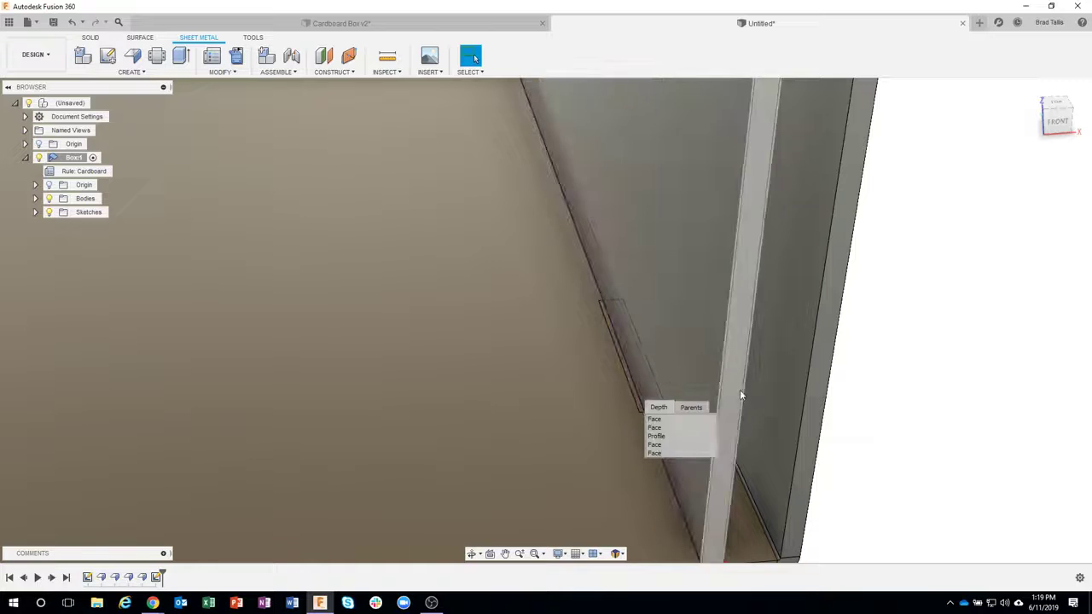
pyautogui.click(893, 411)
pyautogui.scroll(-5, 893, 416)
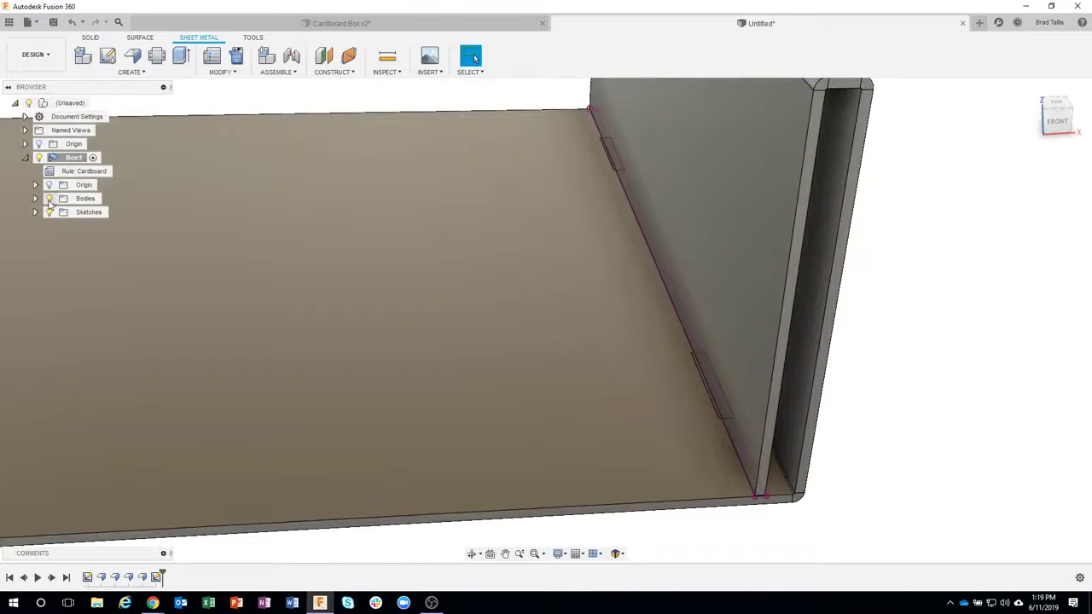
# Hide the box's bodies and examine the separate profile regions inside the front slot rectangle
pyautogui.click(48, 198)
pyautogui.keyDown('shift'); pyautogui.moveTo(867, 391); pyautogui.dragTo(739, 358, button='middle'); pyautogui.keyUp('shift')
pyautogui.scroll(5, 738, 358)
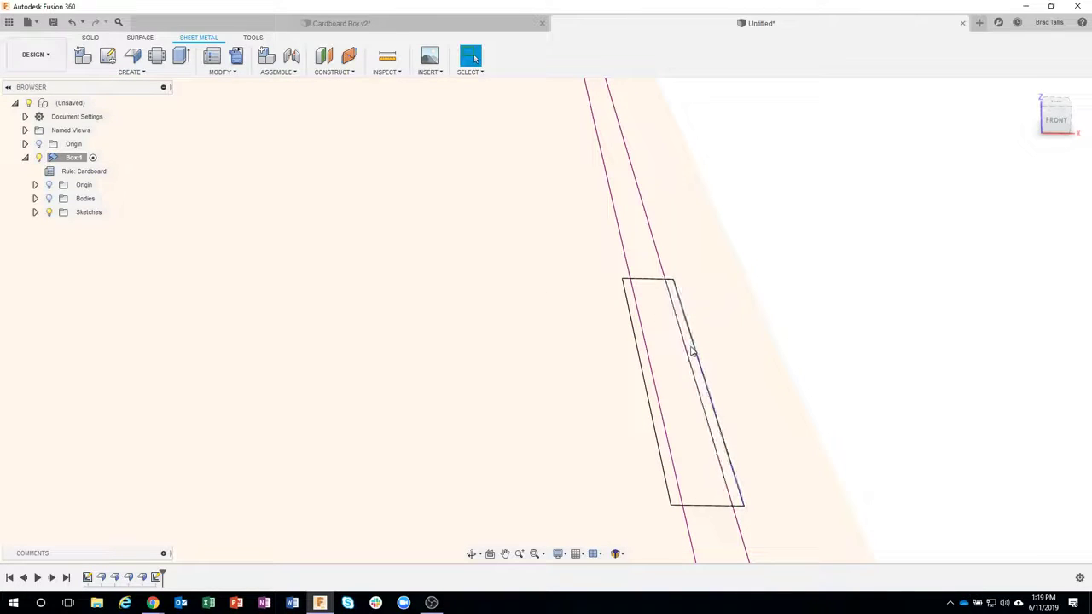
pyautogui.click(691, 352)
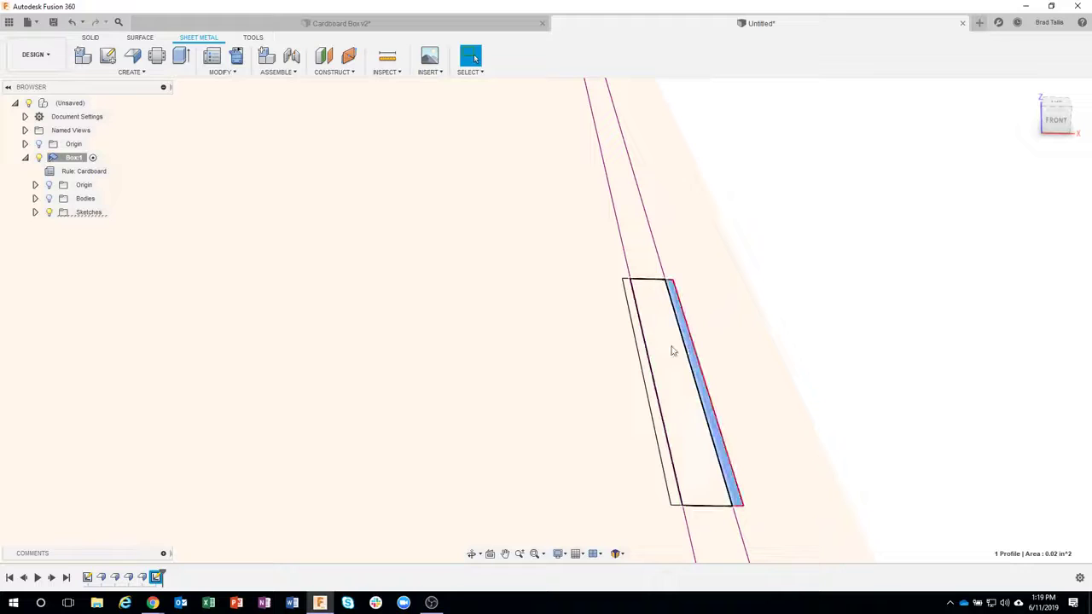
pyautogui.click(671, 350)
pyautogui.click(643, 350)
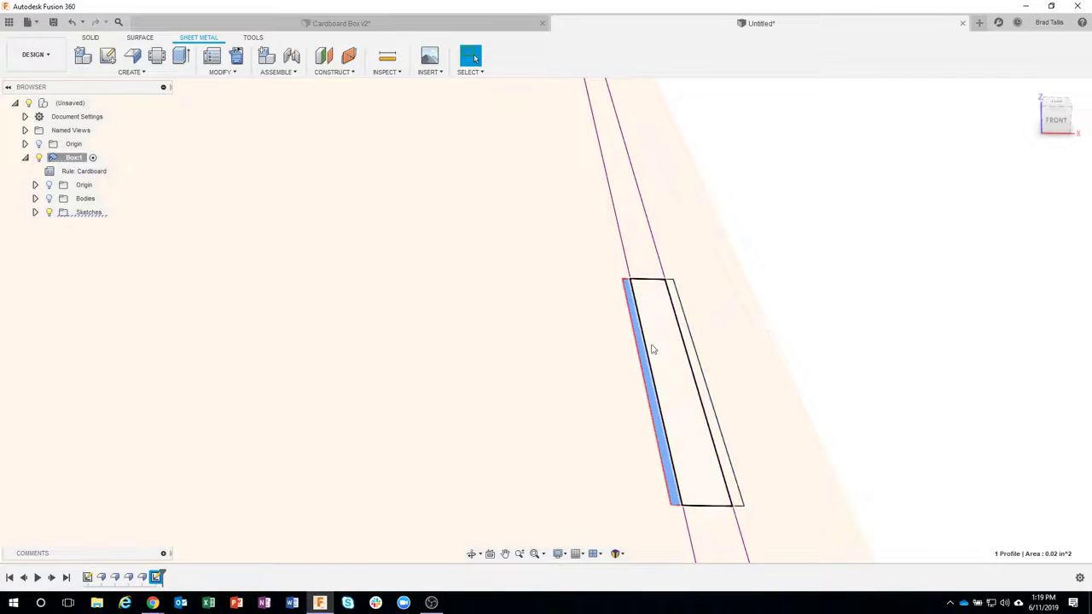
pyautogui.click(802, 302)
pyautogui.scroll(-4, 800, 301)
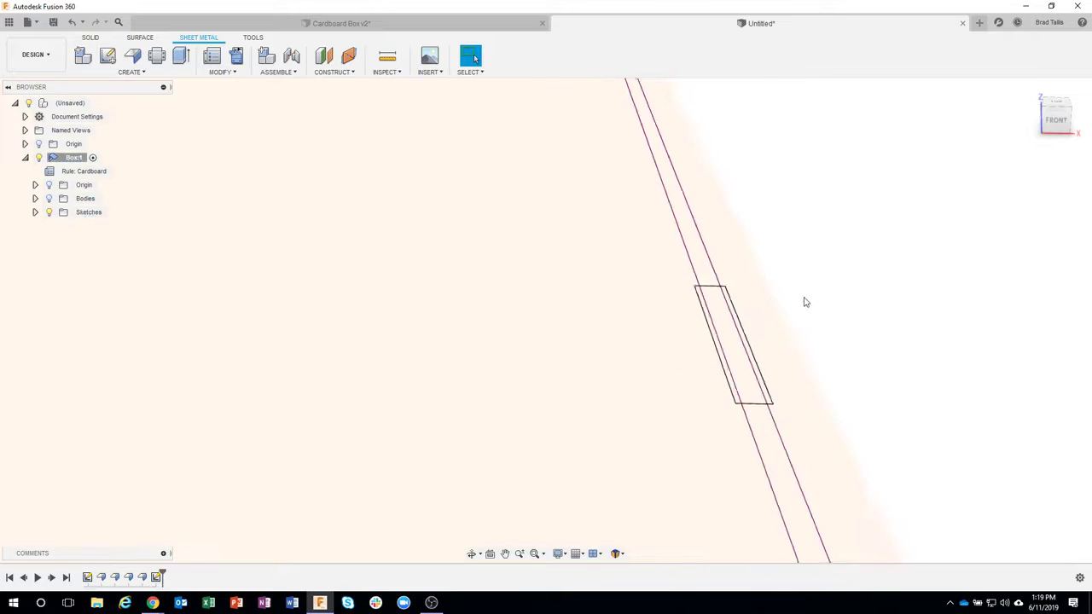
pyautogui.keyDown('shift'); pyautogui.moveTo(801, 301); pyautogui.dragTo(706, 244, button='middle'); pyautogui.keyUp('shift')
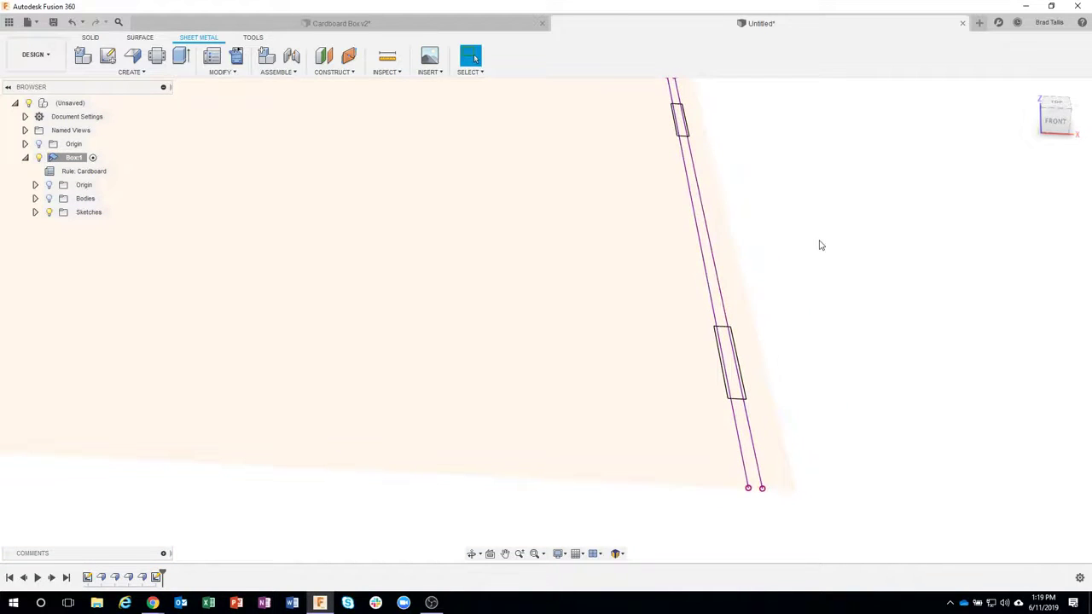
pyautogui.moveTo(819, 246)
pyautogui.keyDown('shift'); pyautogui.mouseDown(button='middle')
pyautogui.moveTo(754, 317)
pyautogui.moveTo(755, 295)
pyautogui.mouseUp(button='middle'); pyautogui.keyUp('shift')
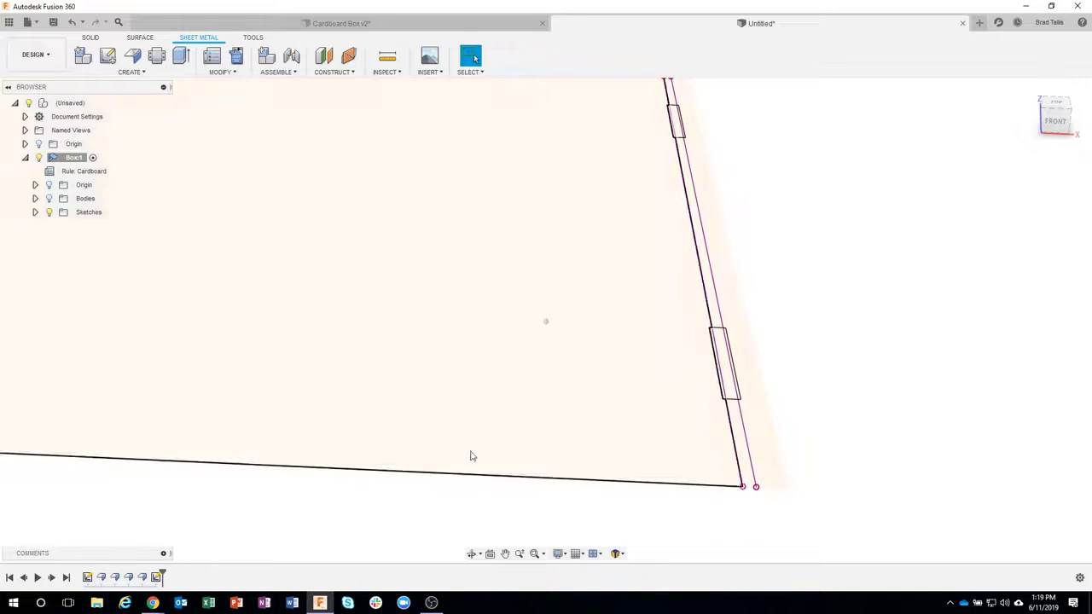
# Edit the slot sketch to convert the two projected flange lines to construction geometry, and finish the sketch
pyautogui.doubleClick(157, 578)
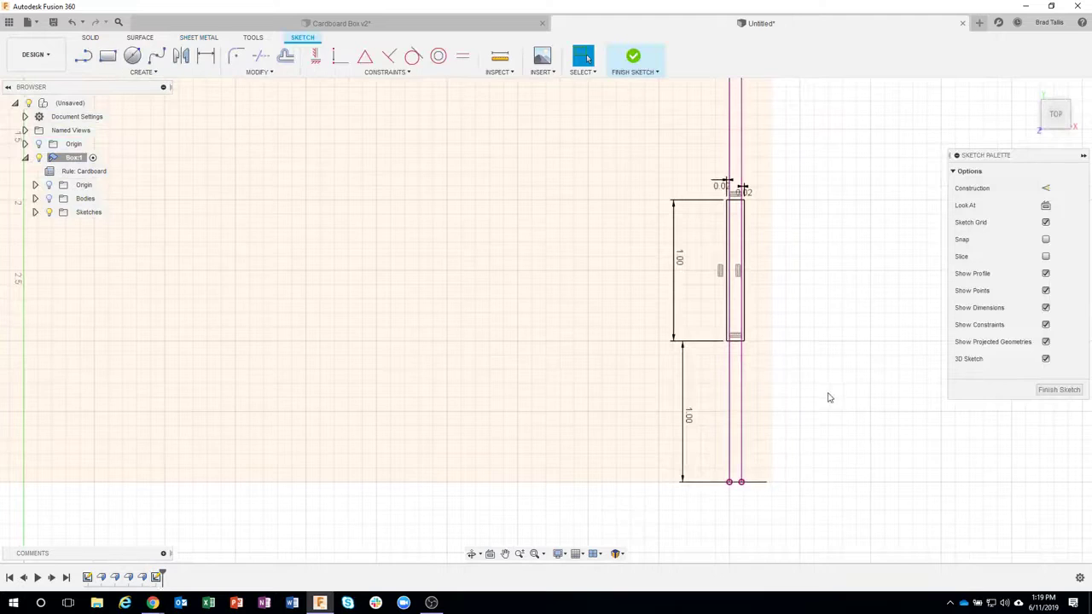
pyautogui.click(744, 250)
pyautogui.keyDown('ctrl'); pyautogui.click(737, 247); pyautogui.keyUp('ctrl')
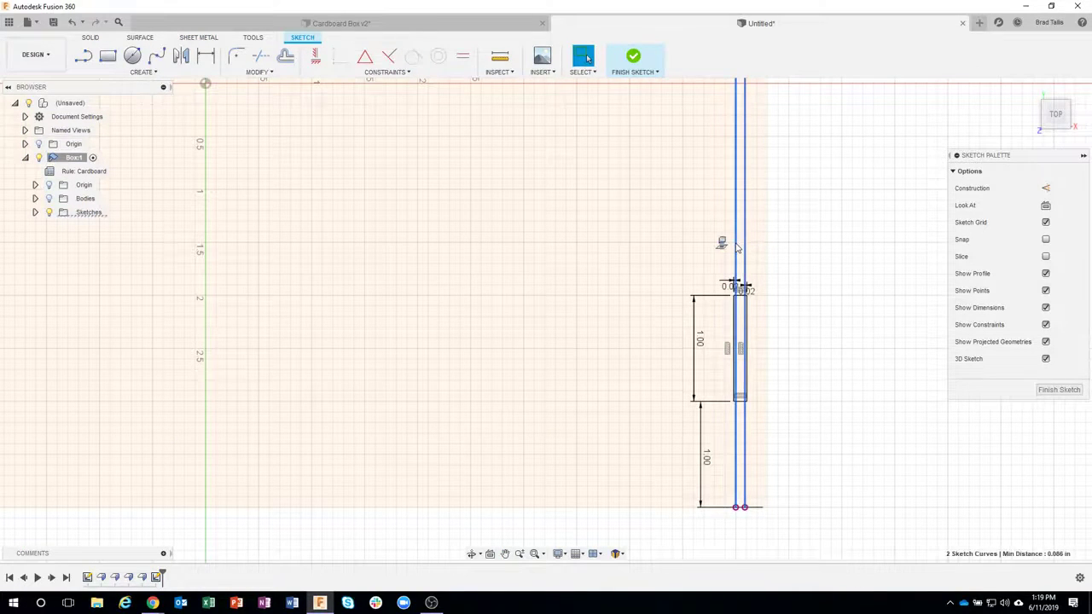
pyautogui.click(1046, 190)
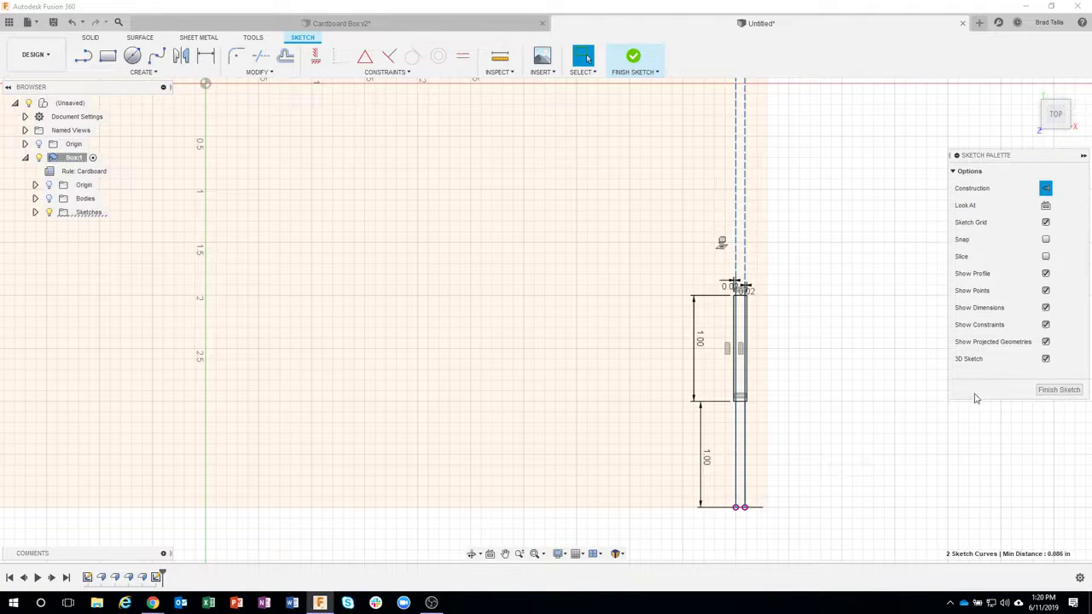
pyautogui.click(1057, 390)
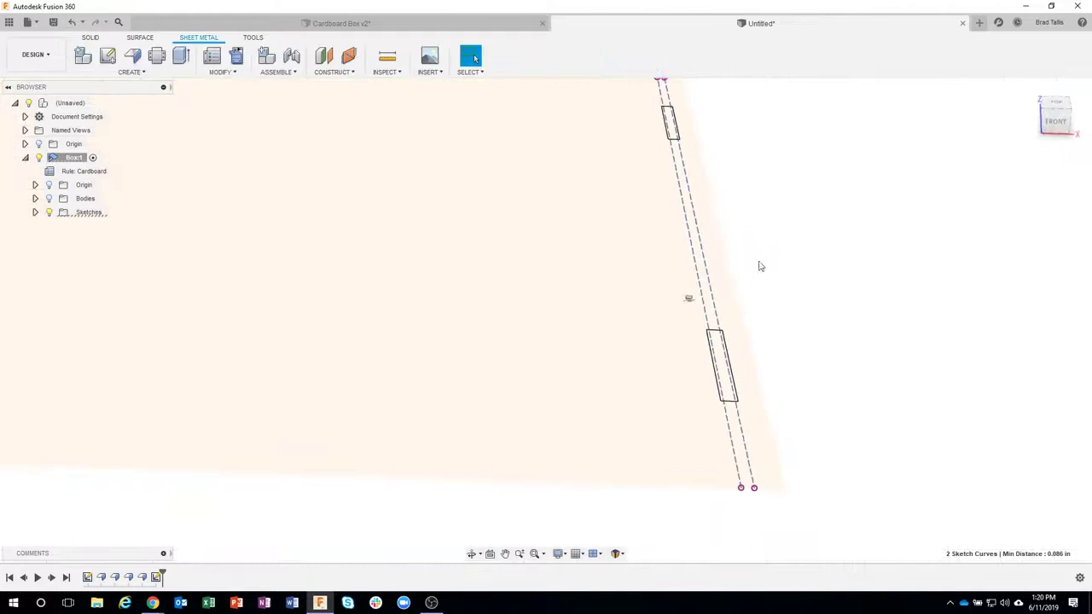
# Select the front and back slot profiles together and show the box's bodies again
pyautogui.click(722, 363)
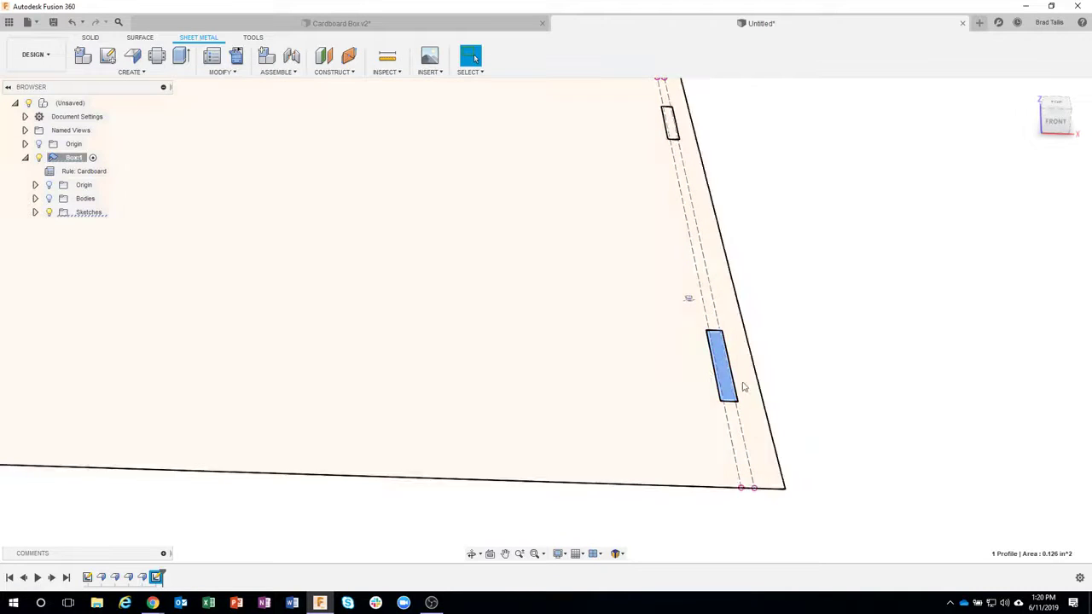
pyautogui.scroll(5, 743, 387)
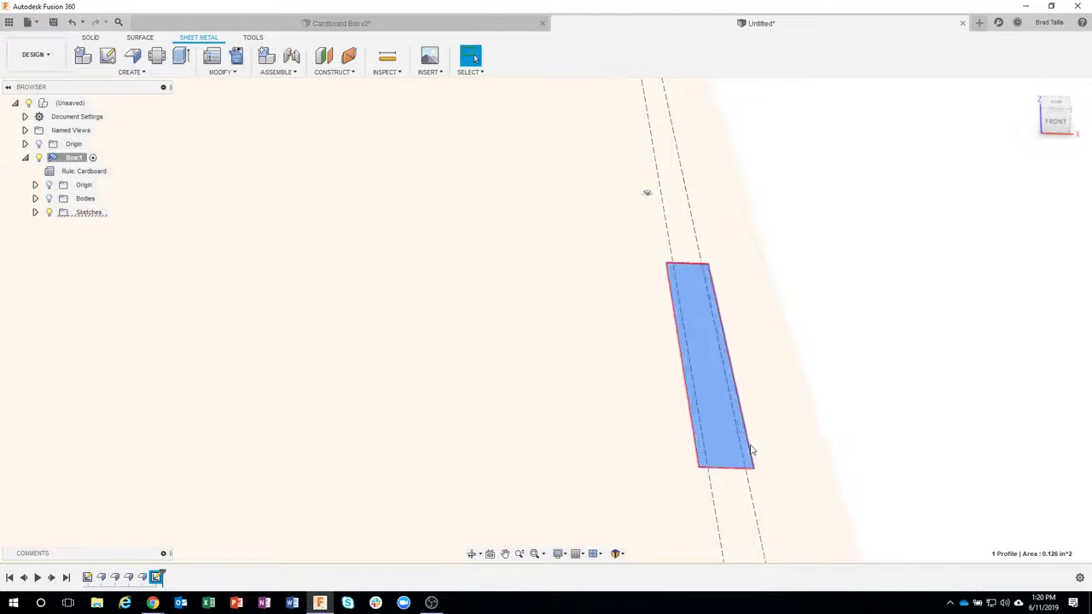
pyautogui.scroll(-4, 751, 451)
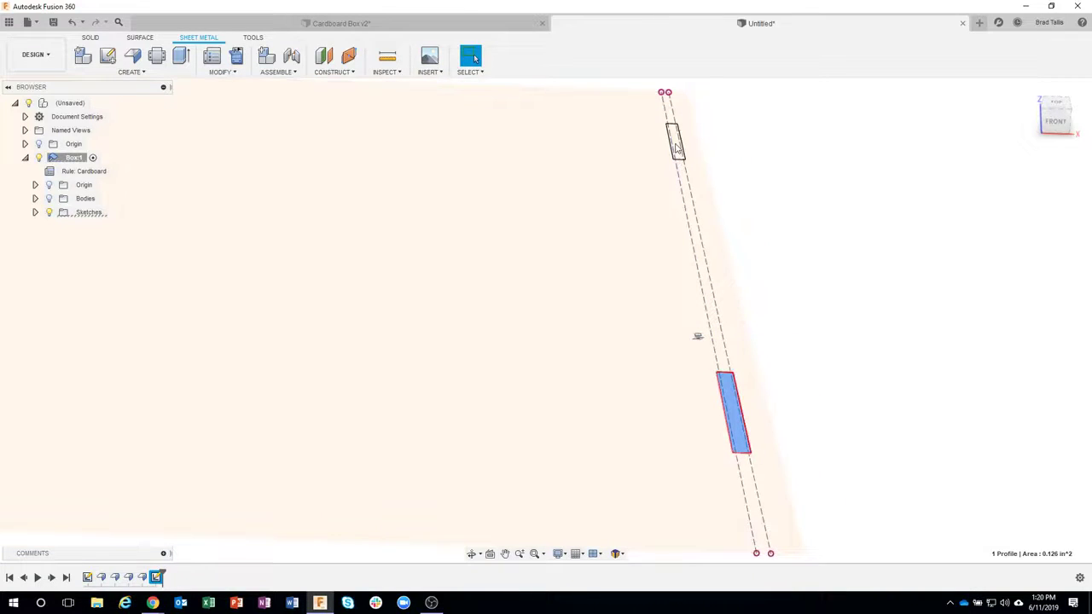
pyautogui.keyDown('ctrl'); pyautogui.click(675, 145); pyautogui.keyUp('ctrl')
pyautogui.scroll(2, 676, 145)
pyautogui.keyDown('ctrl'); pyautogui.click(675, 140); pyautogui.keyUp('ctrl')
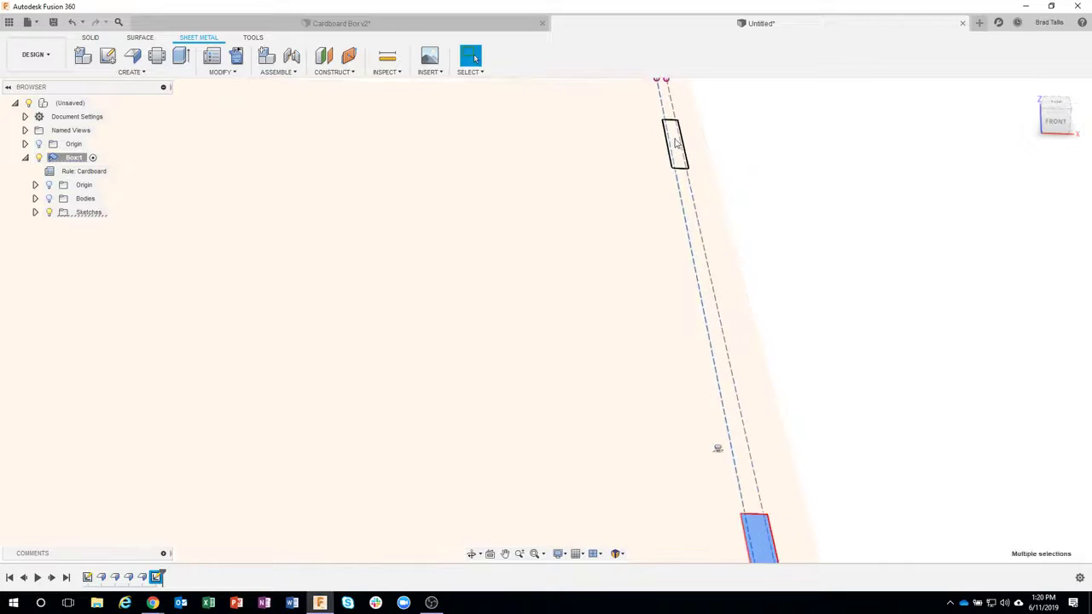
pyautogui.keyDown('shift'); pyautogui.click(676, 143); pyautogui.keyUp('shift')
pyautogui.scroll(-1, 906, 317)
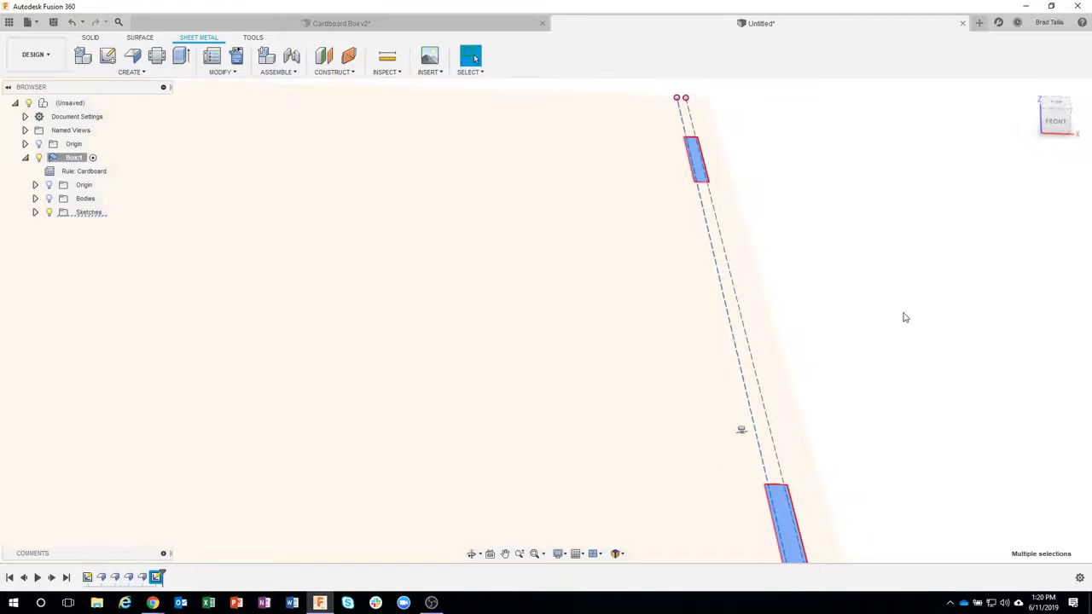
pyautogui.scroll(-1, 902, 317)
pyautogui.scroll(-2, 824, 258)
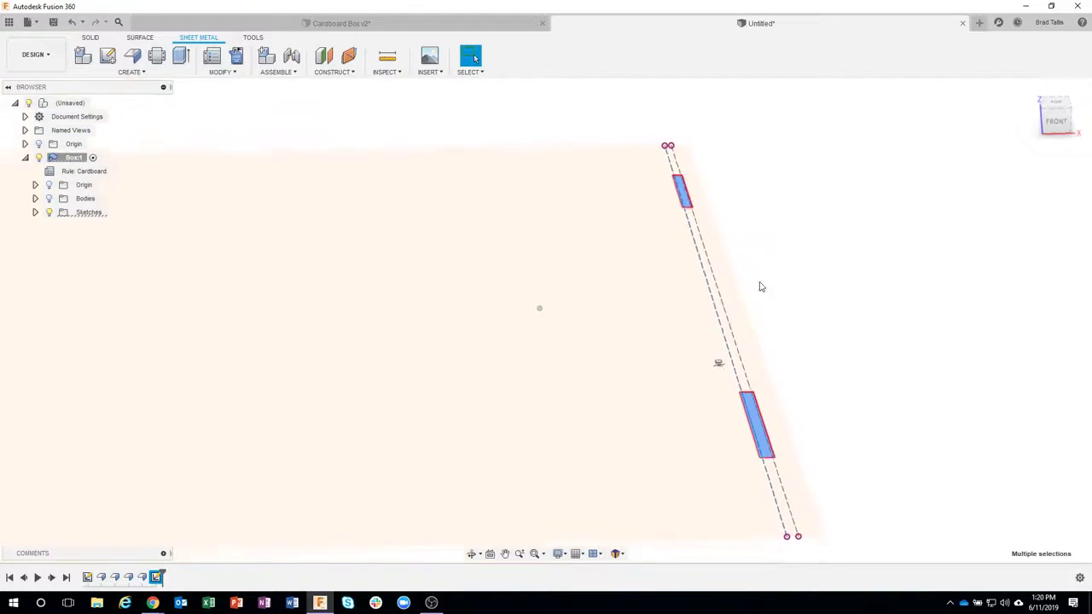
pyautogui.scroll(-3, 767, 282)
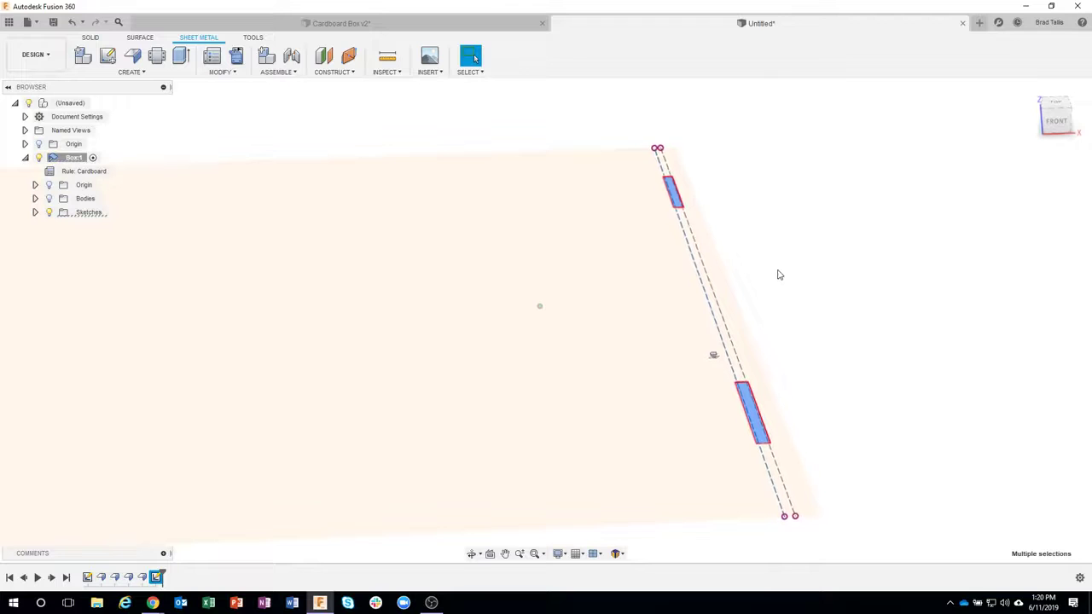
pyautogui.click(50, 199)
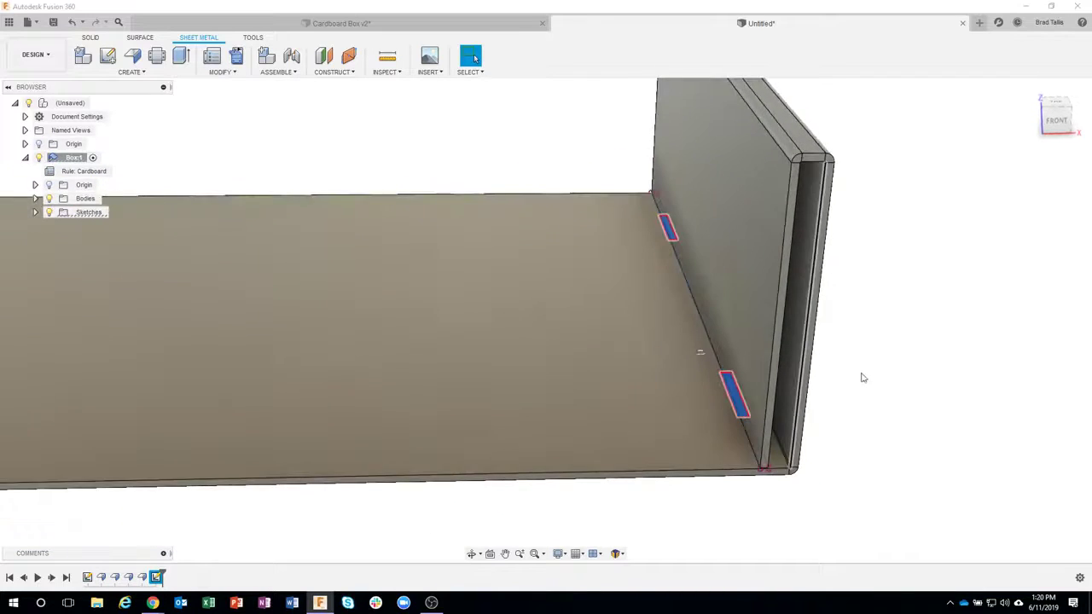
pyautogui.keyDown('shift'); pyautogui.moveTo(862, 374); pyautogui.dragTo(885, 336, button='middle'); pyautogui.keyUp('shift')
# Cut the two selected slot profiles down through the base with a -0.076 in extrusion
pyautogui.rightClick(885, 340)
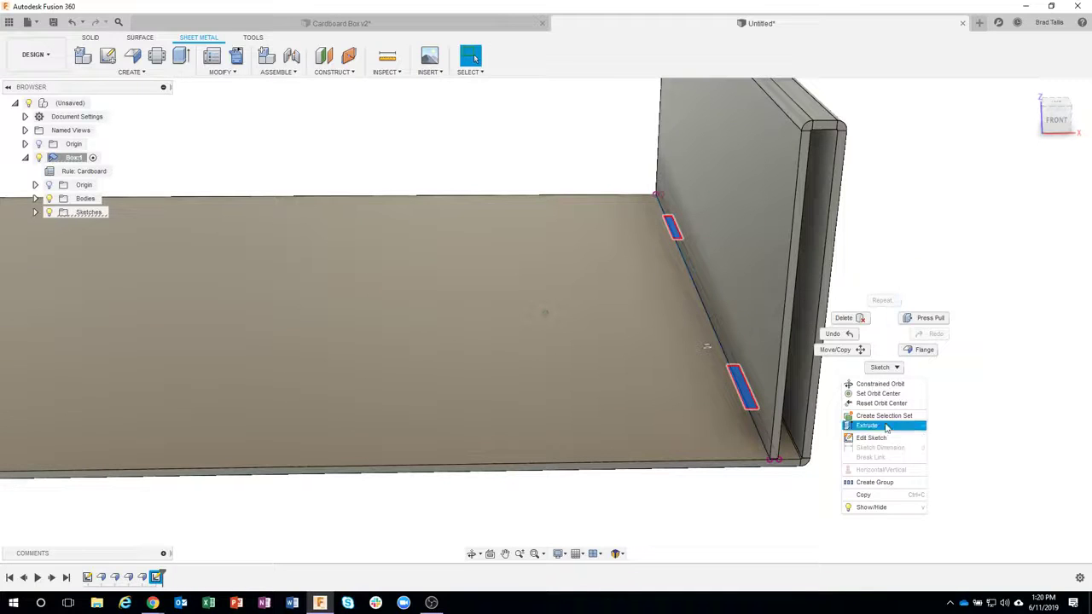
pyautogui.click(910, 324)
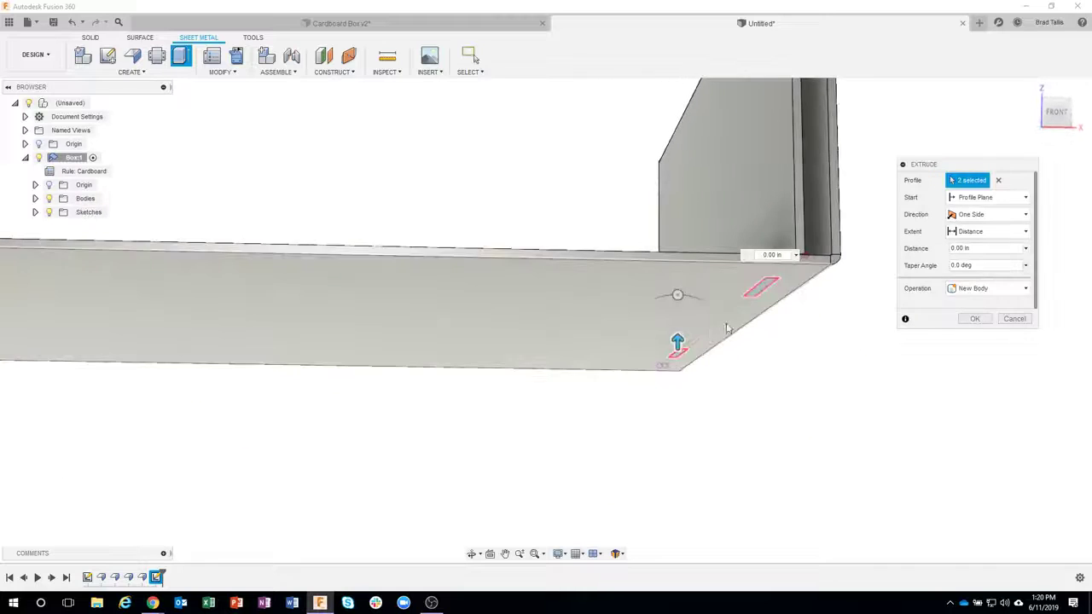
pyautogui.moveTo(681, 372); pyautogui.dragTo(712, 390)
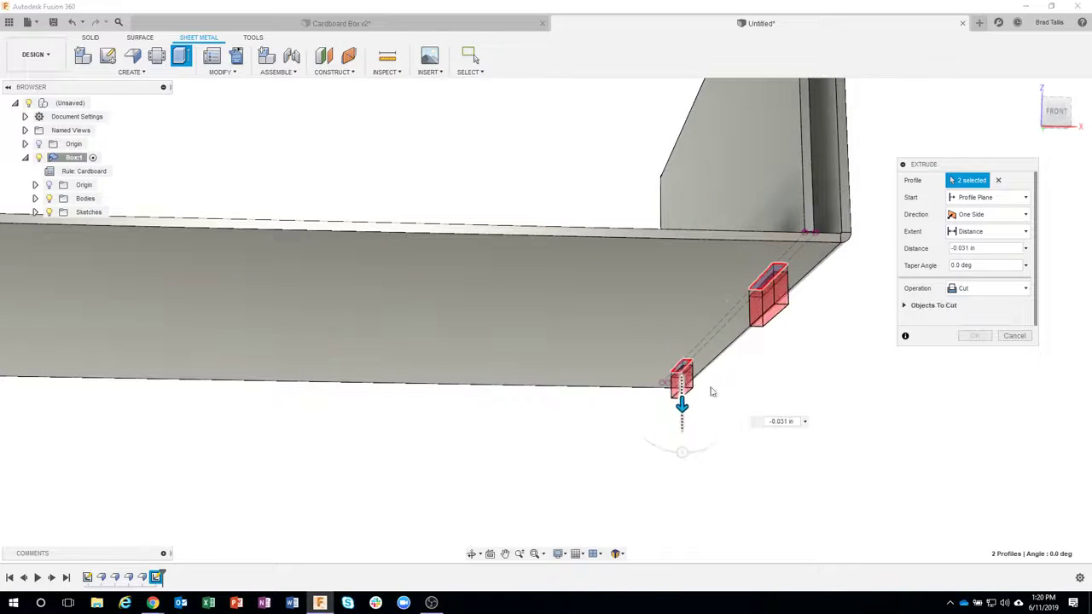
pyautogui.keyDown('shift'); pyautogui.moveTo(848, 373); pyautogui.dragTo(831, 466, button='middle'); pyautogui.keyUp('shift')
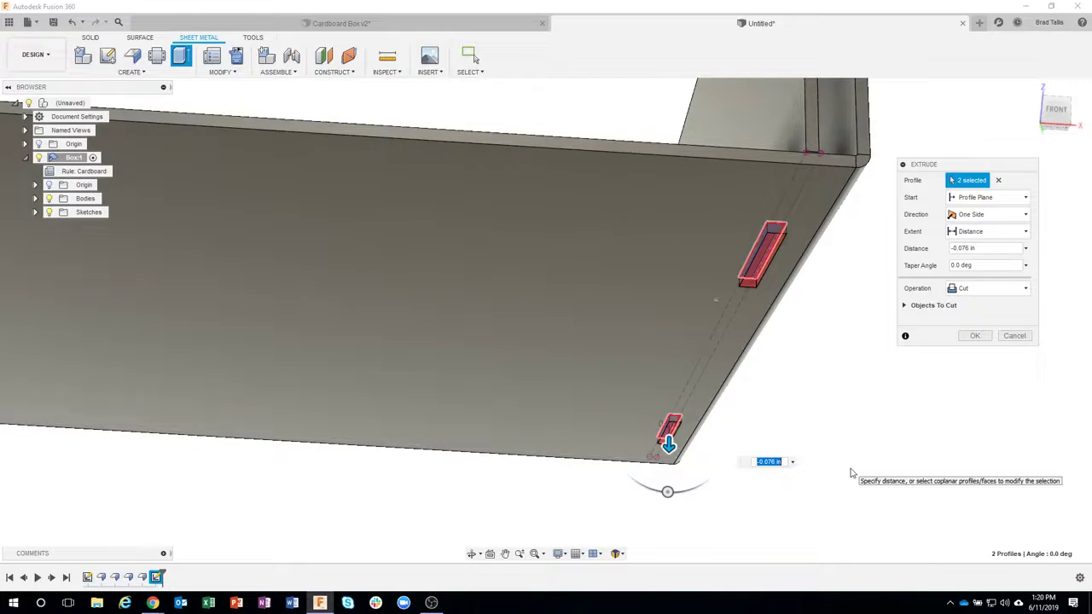
pyautogui.keyDown('shift'); pyautogui.moveTo(850, 472); pyautogui.dragTo(852, 497, button='middle'); pyautogui.keyUp('shift')
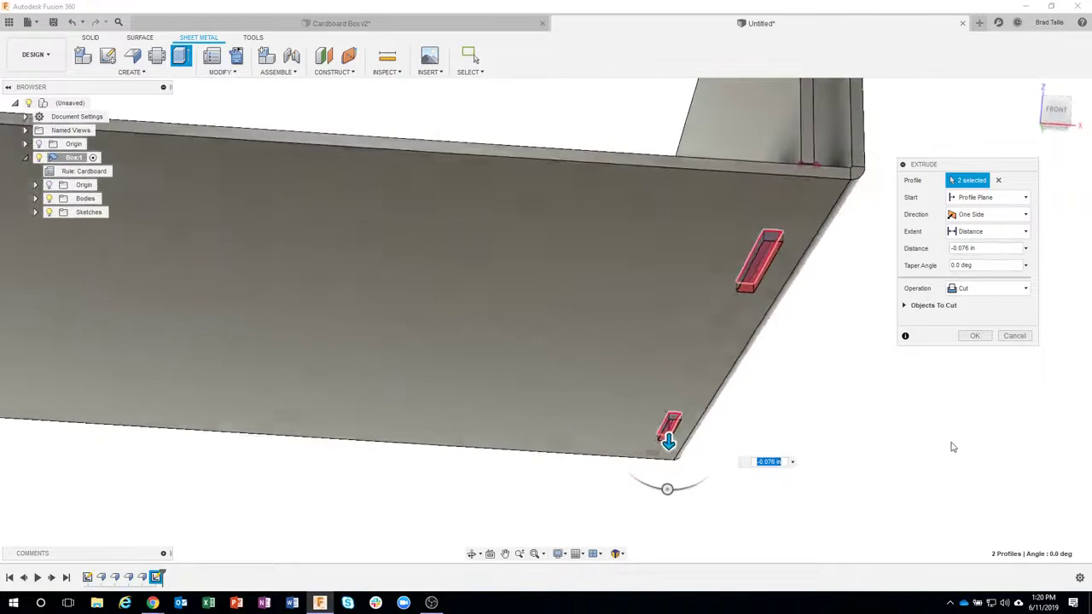
pyautogui.click(968, 338)
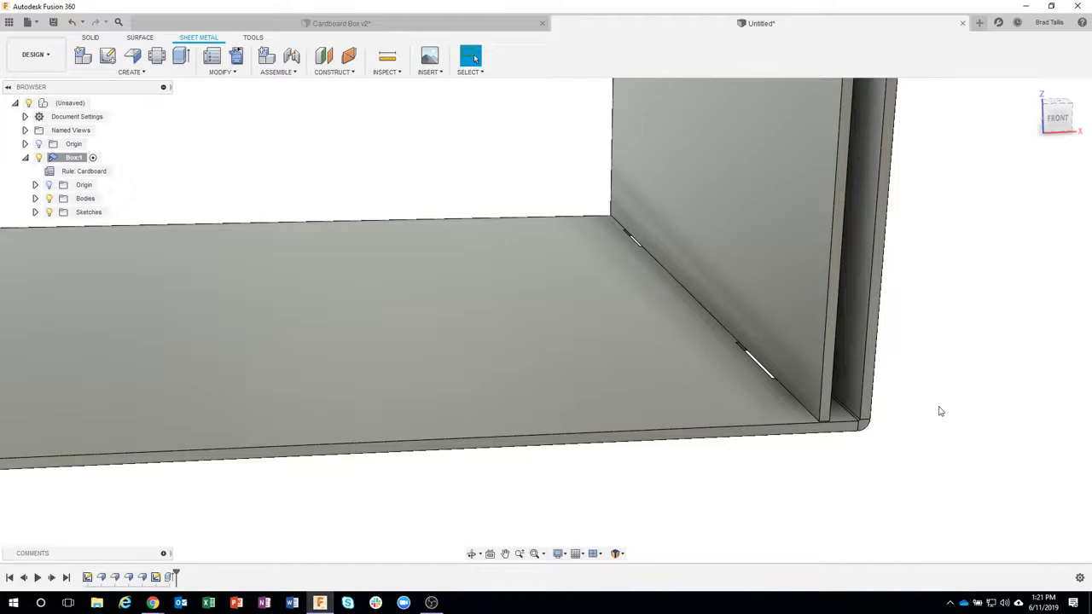
pyautogui.keyDown('shift'); pyautogui.moveTo(947, 382); pyautogui.dragTo(868, 346, button='middle'); pyautogui.keyUp('shift')
pyautogui.scroll(5, 799, 329)
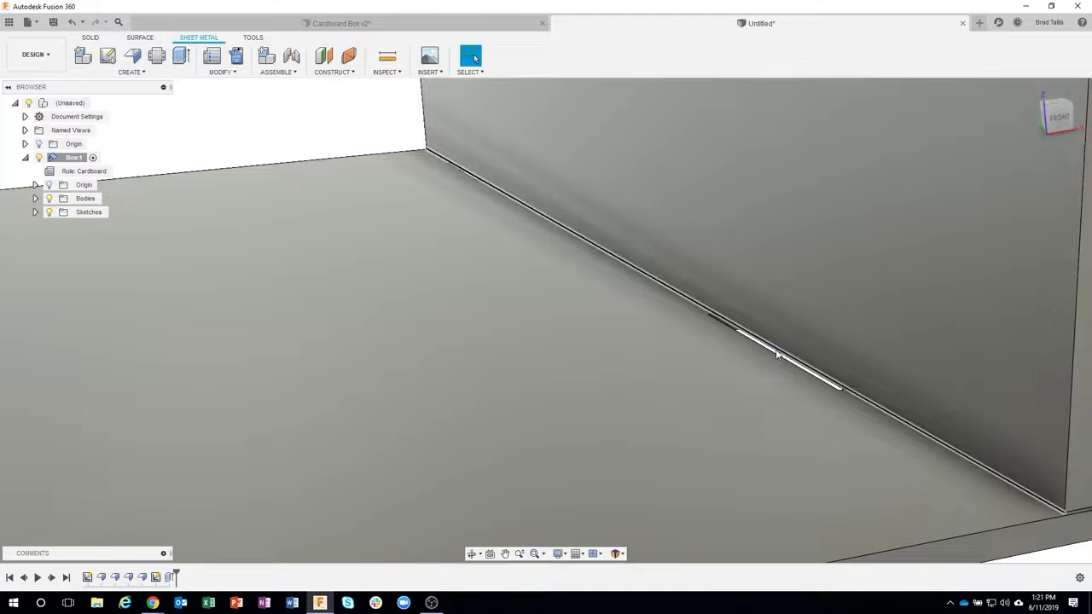
pyautogui.click(768, 347)
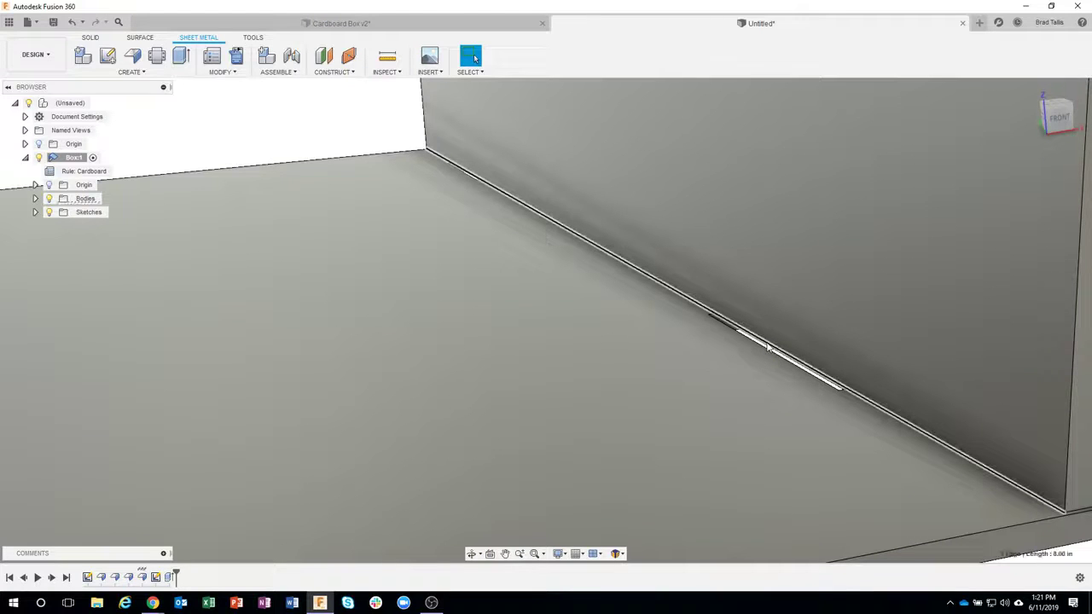
pyautogui.rightClick(768, 347)
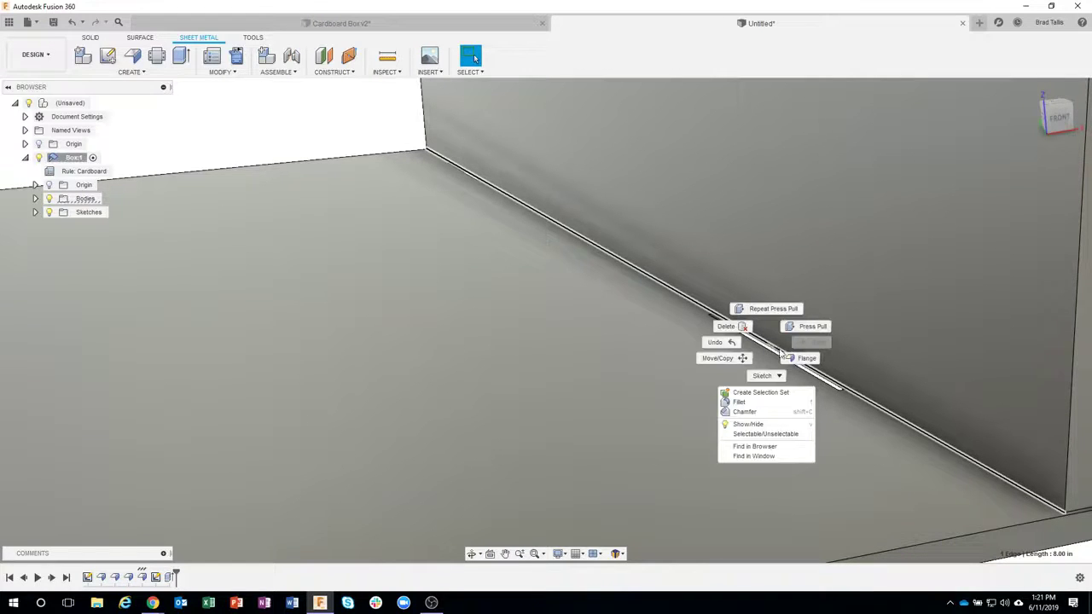
pyautogui.click(805, 358)
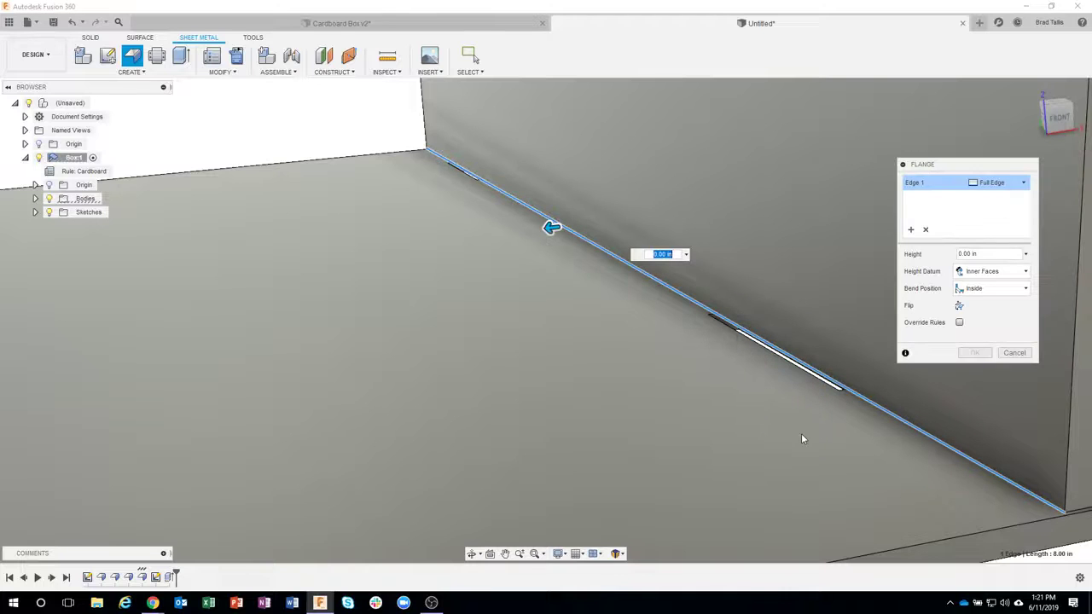
pyautogui.scroll(-5, 801, 439)
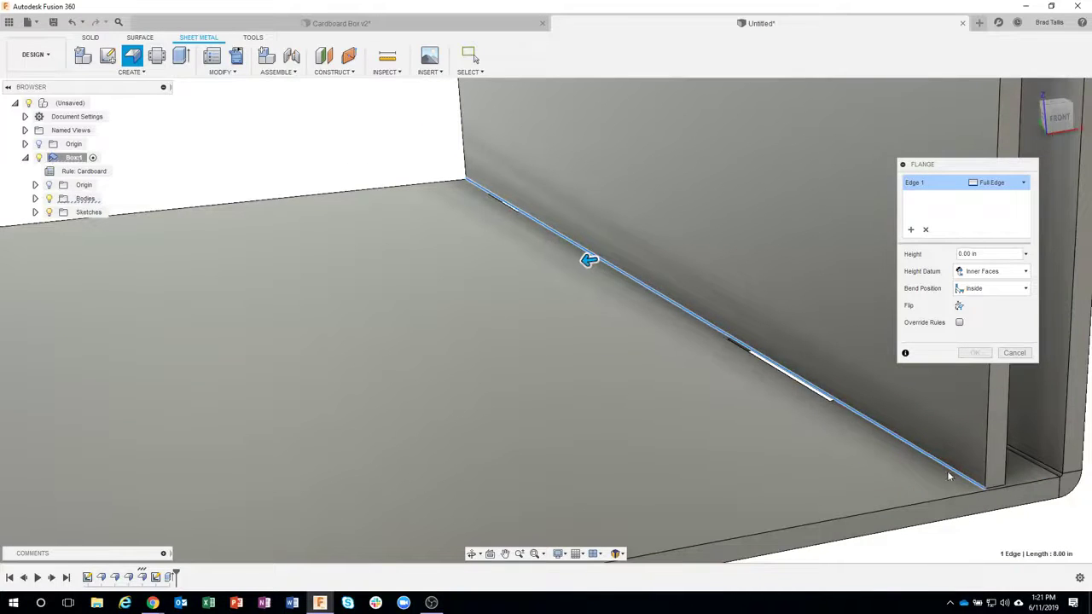
pyautogui.scroll(4, 985, 487)
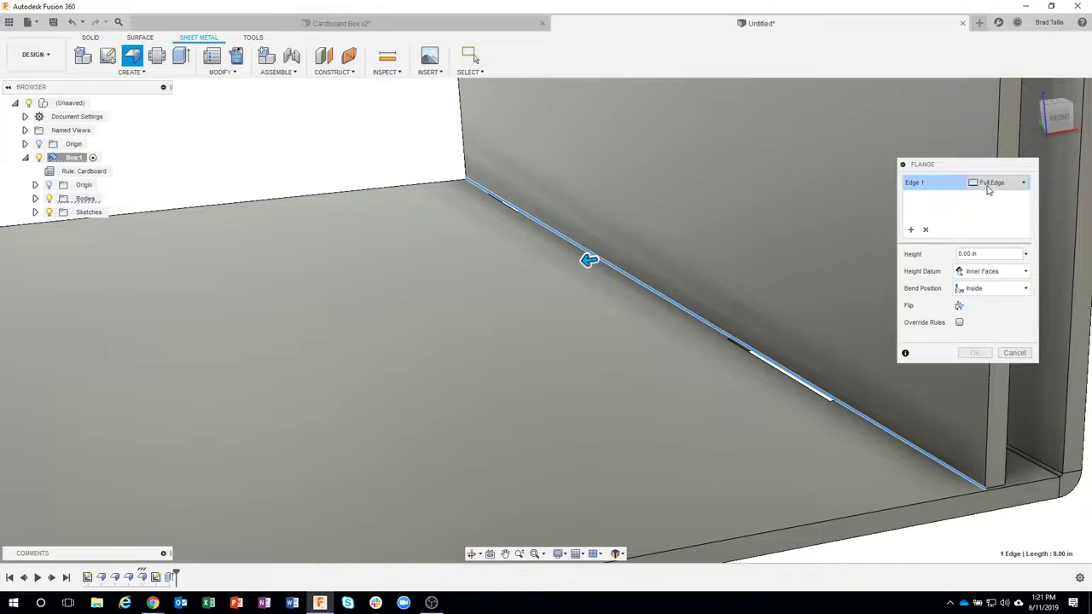
pyautogui.moveTo(587, 259); pyautogui.dragTo(509, 270)
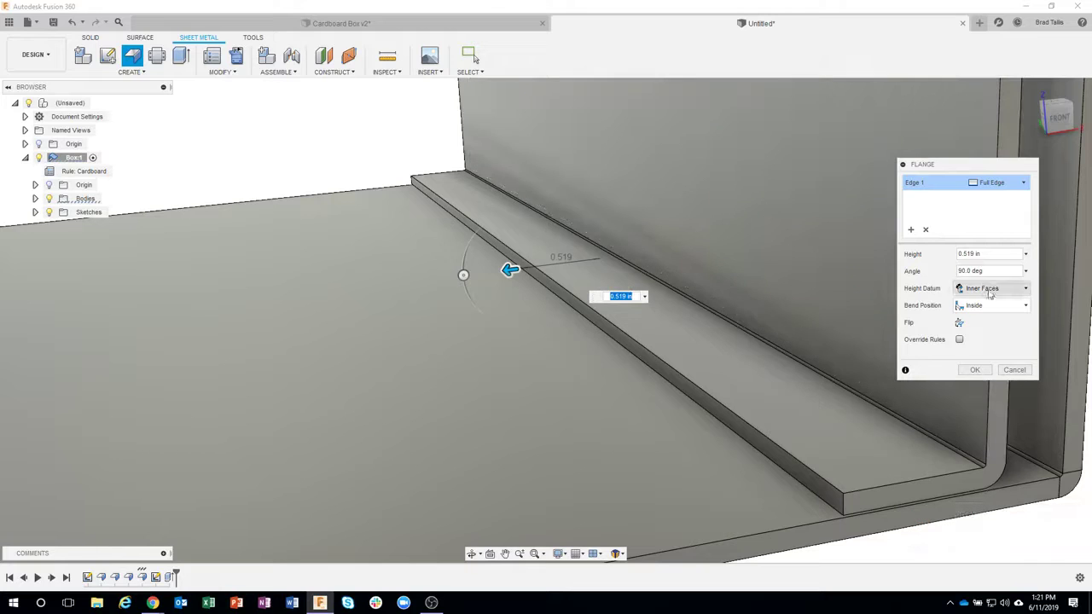
pyautogui.press('Return')
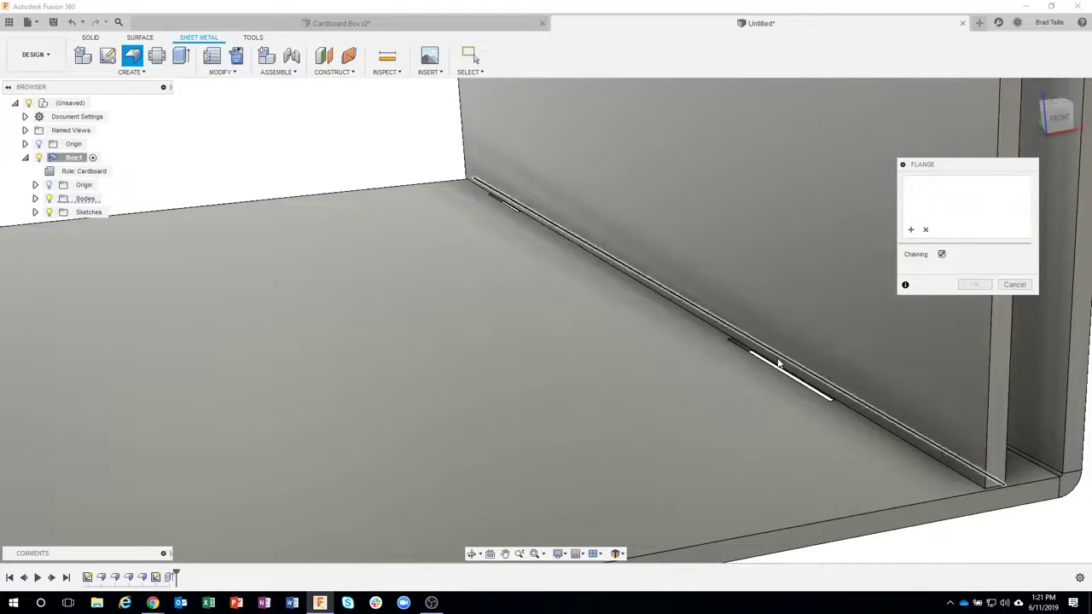
pyautogui.click(773, 362)
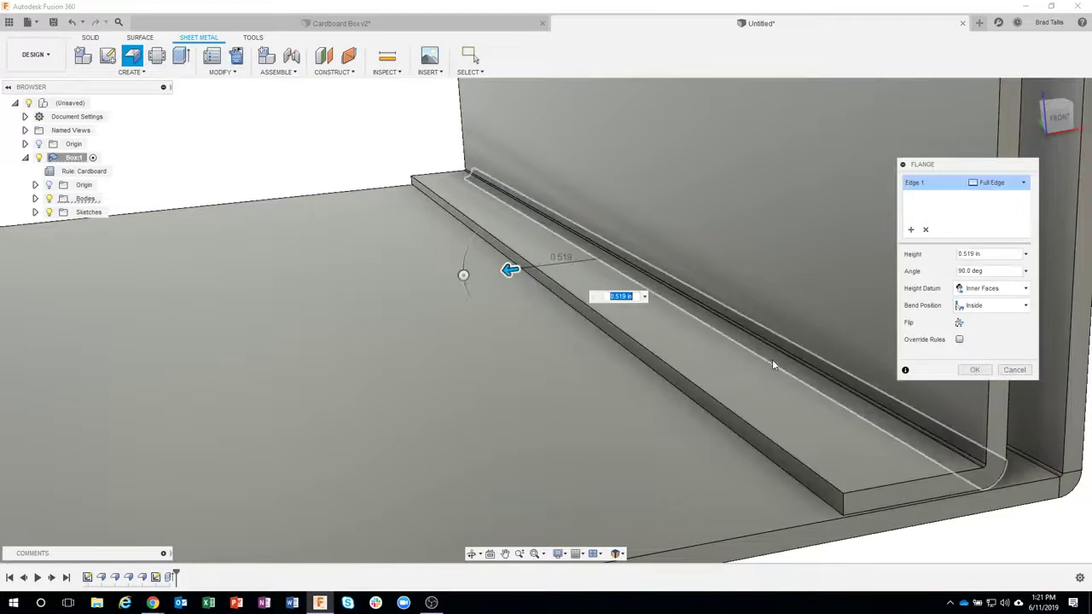
pyautogui.click(1013, 370)
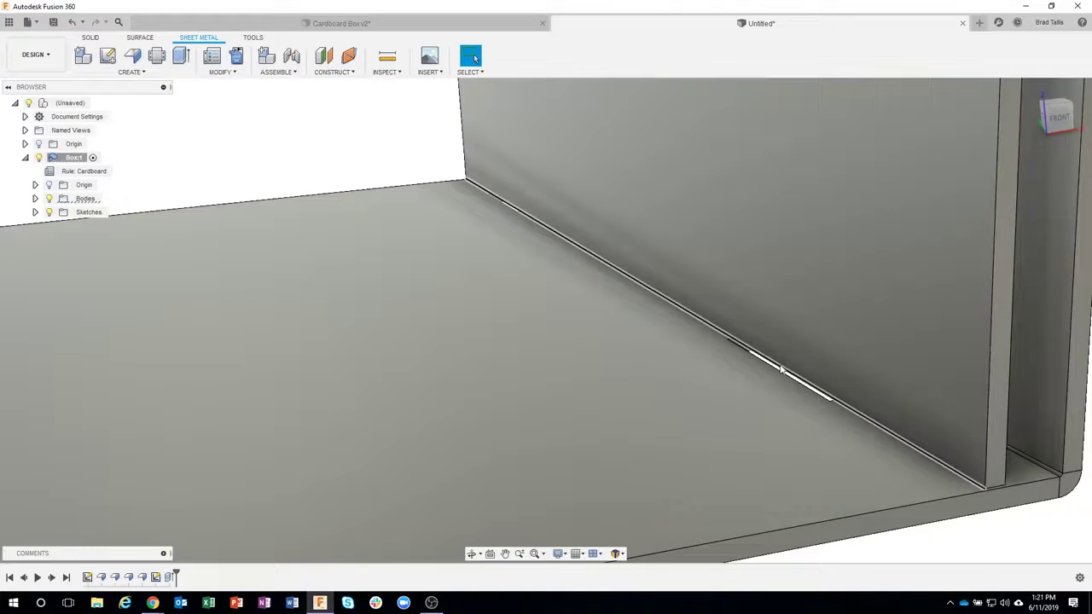
# Start a Flange on the bottom edge of the inner +X wall with its width defined as Two Offset
pyautogui.rightClick(779, 369)
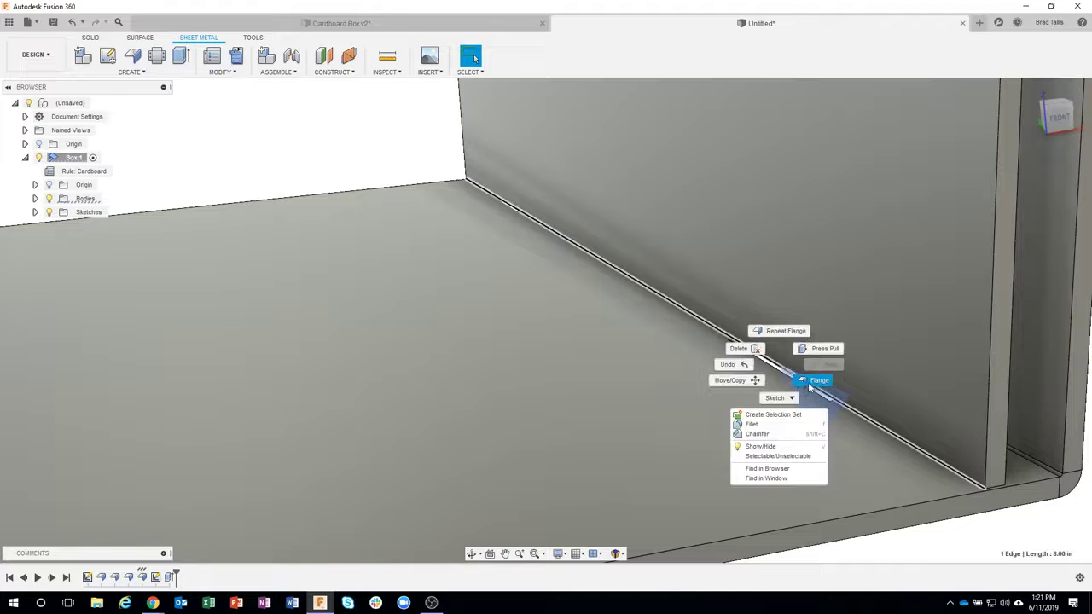
pyautogui.click(815, 381)
pyautogui.click(1019, 189)
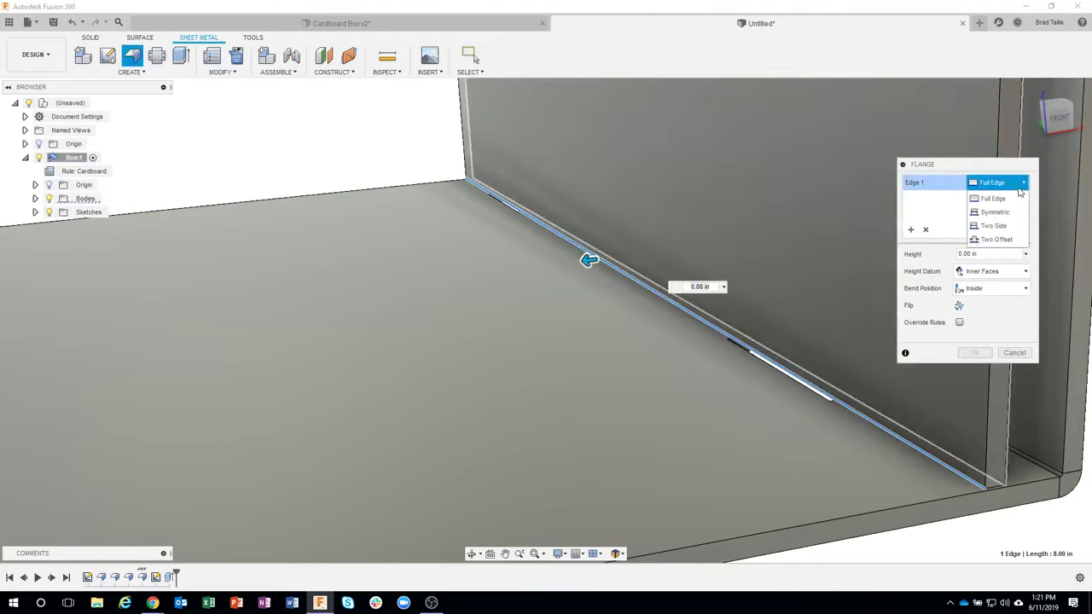
pyautogui.click(999, 240)
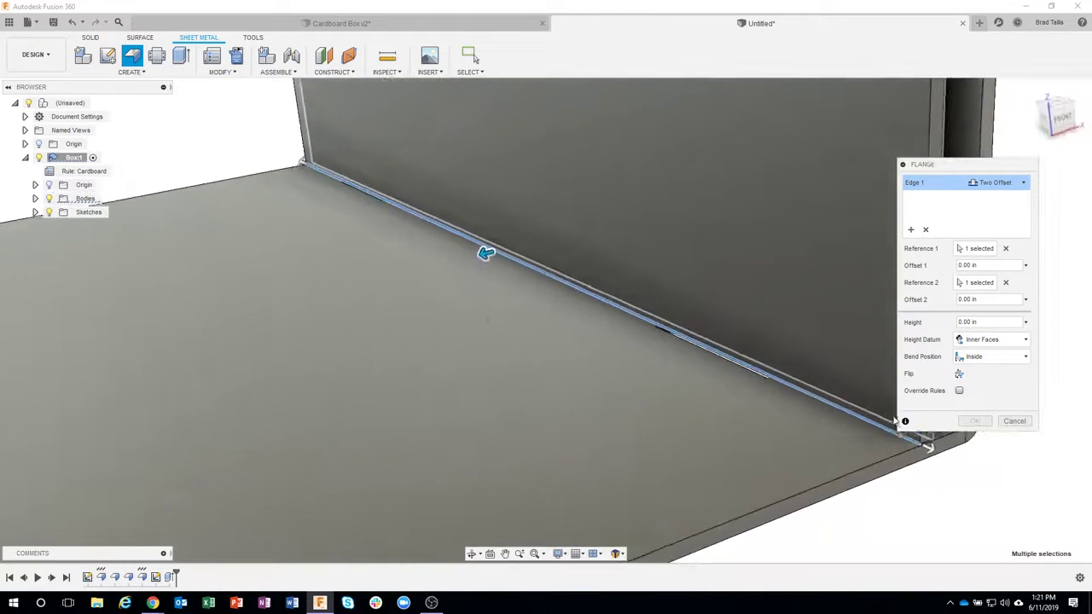
# Narrow the flange to roughly the front slot, with Offset 1 at about -6.195 in and Offset 2 at about -1.141 in
pyautogui.moveTo(896, 469); pyautogui.dragTo(857, 454)
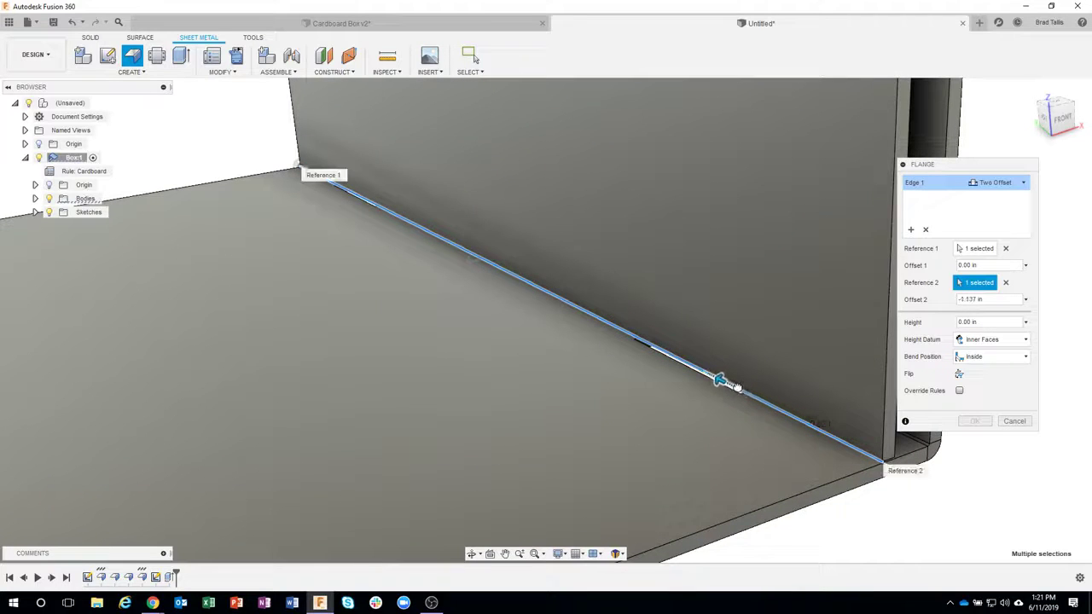
pyautogui.moveTo(738, 387); pyautogui.dragTo(735, 386)
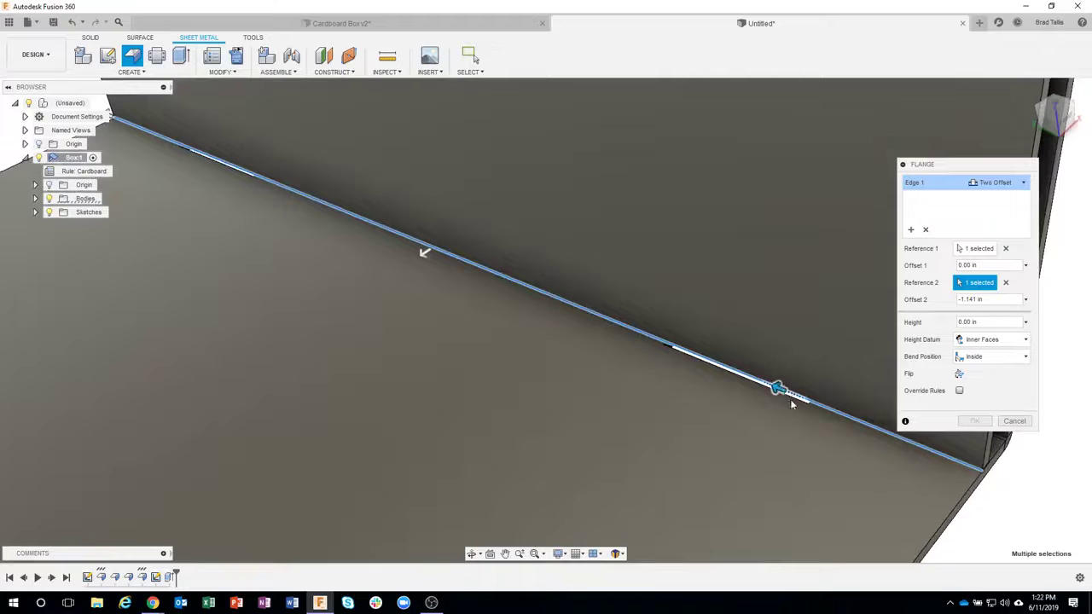
pyautogui.scroll(-1, 529, 303)
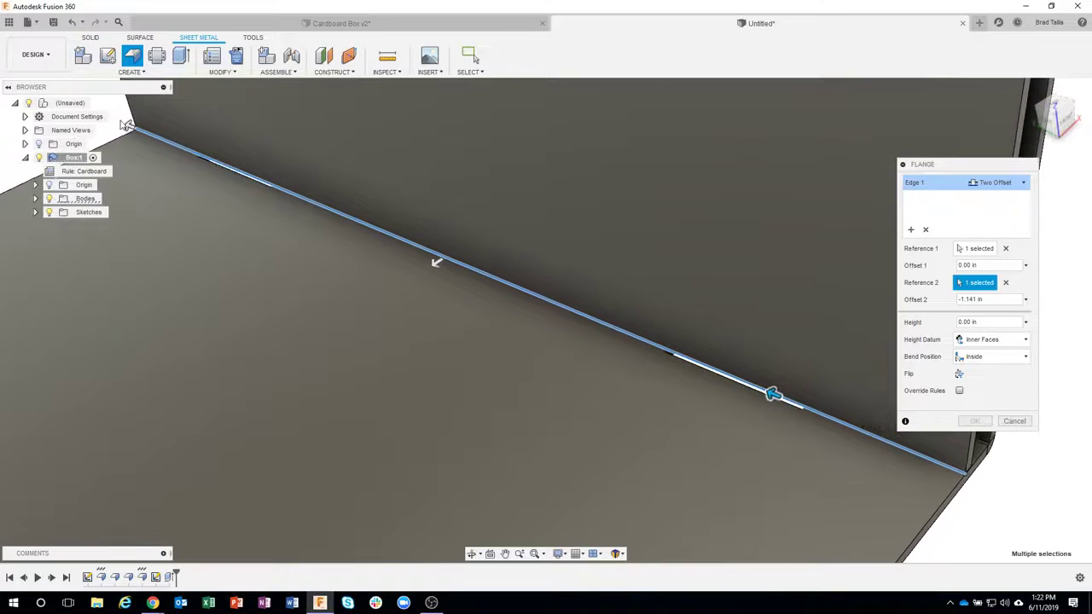
pyautogui.click(136, 128)
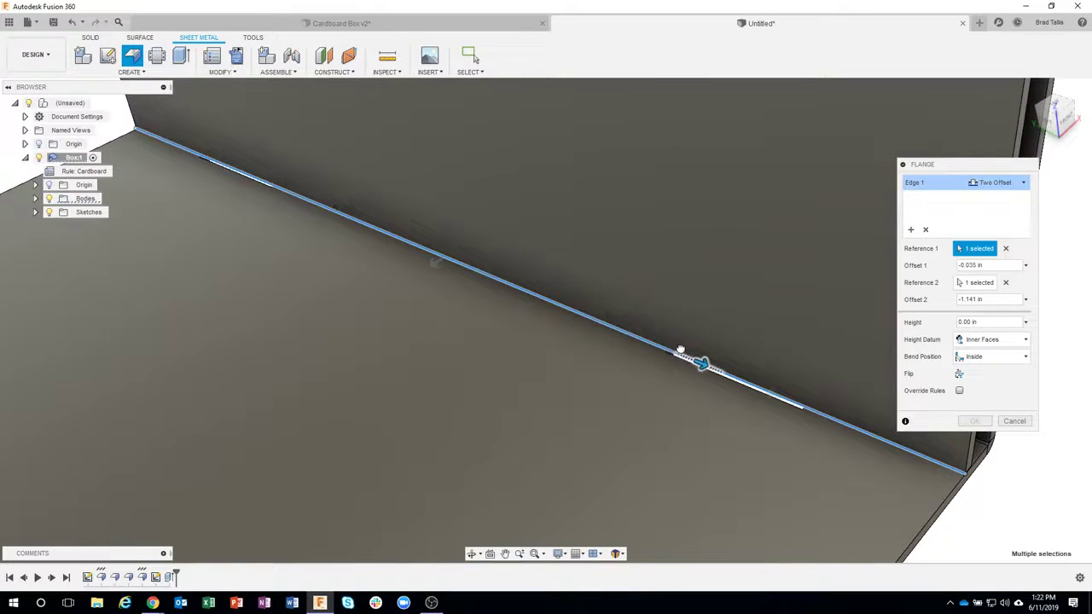
pyautogui.moveTo(680, 350); pyautogui.dragTo(742, 397)
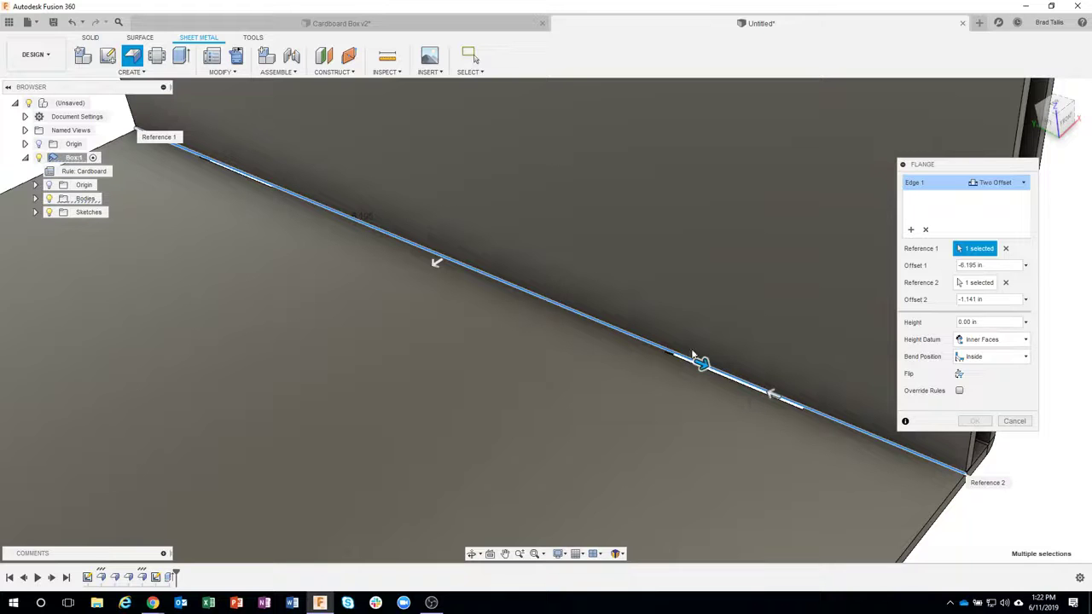
pyautogui.keyDown('shift'); pyautogui.moveTo(681, 270); pyautogui.dragTo(469, 259, button='middle'); pyautogui.keyUp('shift')
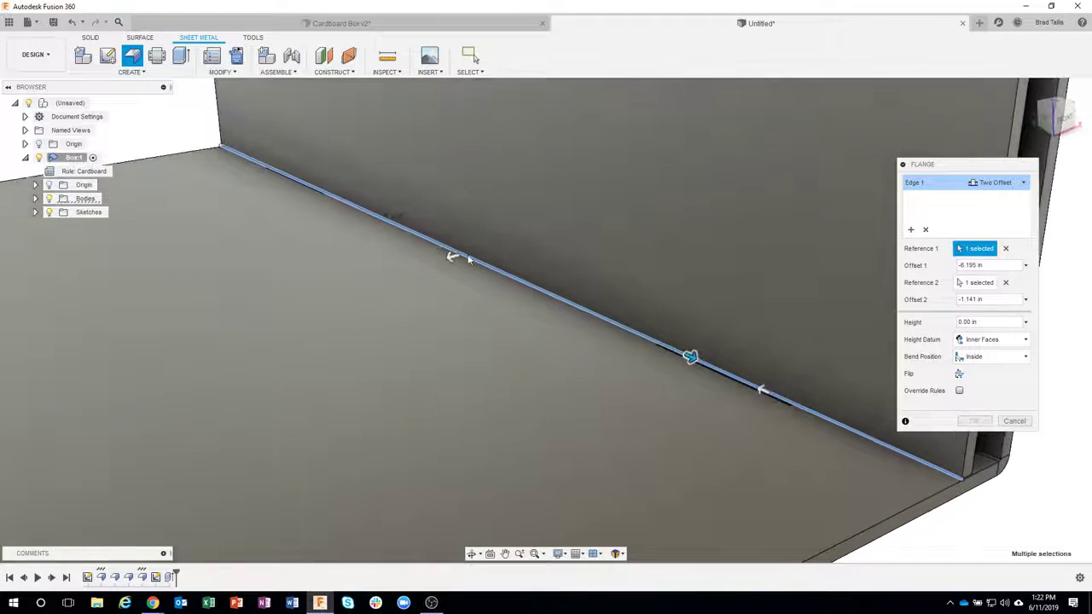
# Extend the tab flange to a height of about 0.506 in and set its angle to 0 deg so it points straight down
pyautogui.moveTo(452, 258); pyautogui.dragTo(388, 271)
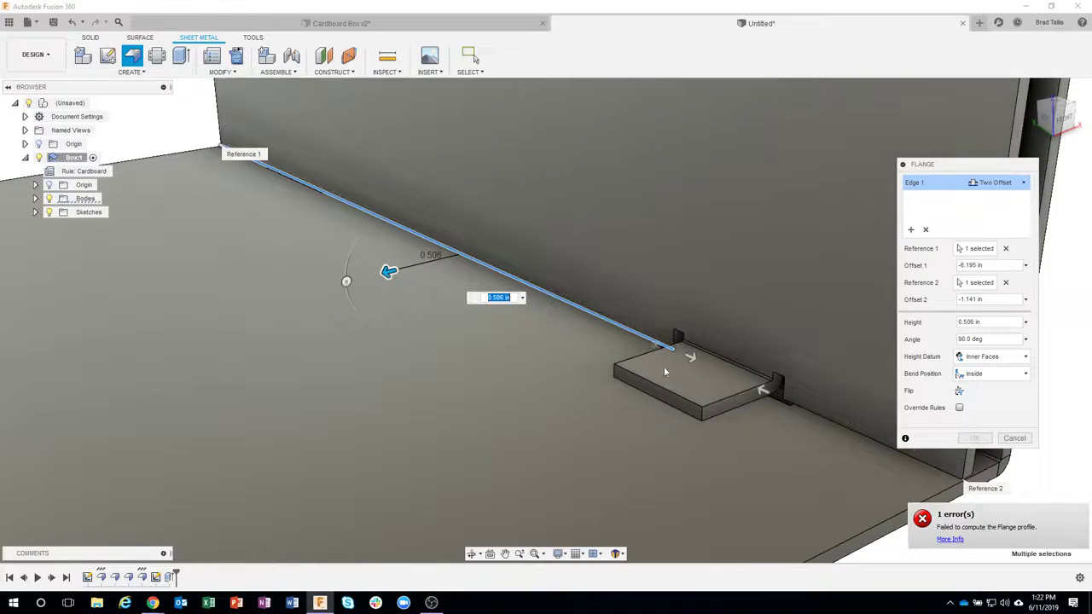
pyautogui.scroll(2, 708, 373)
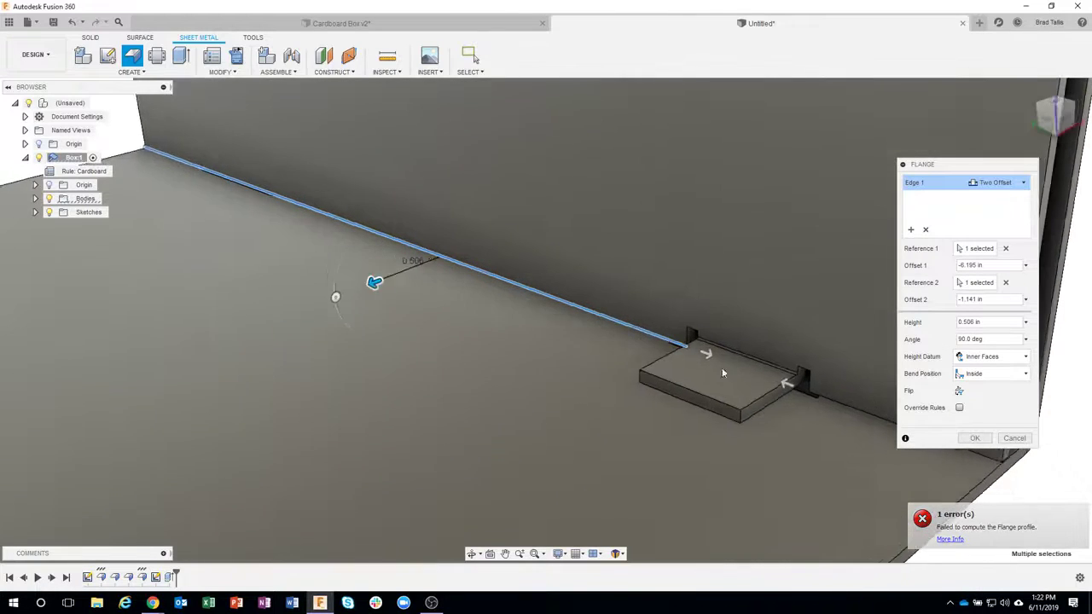
pyautogui.keyDown('shift'); pyautogui.moveTo(722, 373); pyautogui.dragTo(850, 377, button='middle'); pyautogui.keyUp('shift')
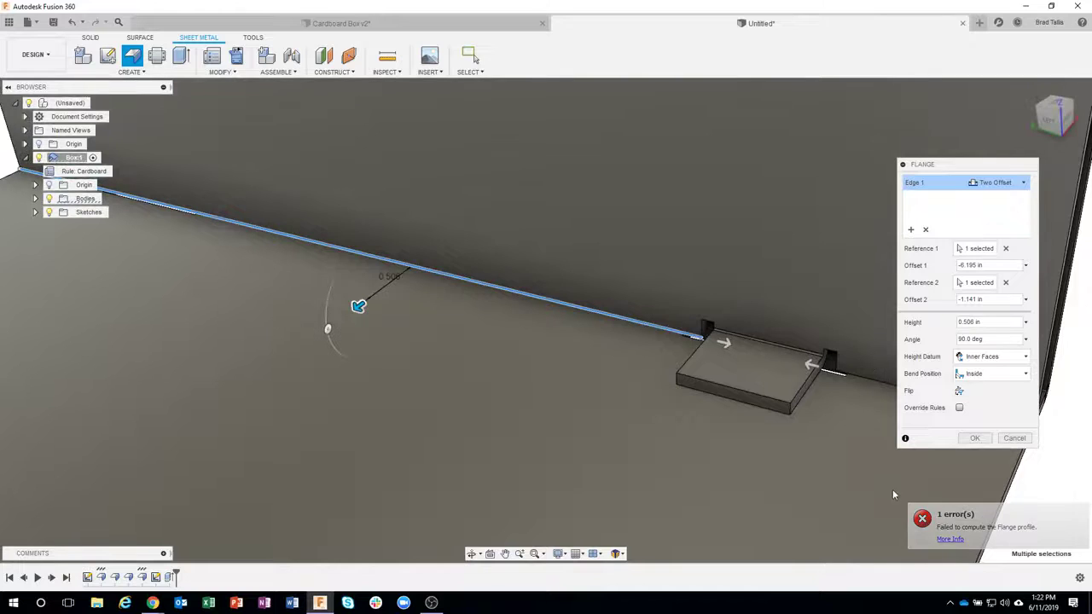
pyautogui.keyDown('shift'); pyautogui.moveTo(860, 454); pyautogui.dragTo(724, 336, button='middle'); pyautogui.keyUp('shift')
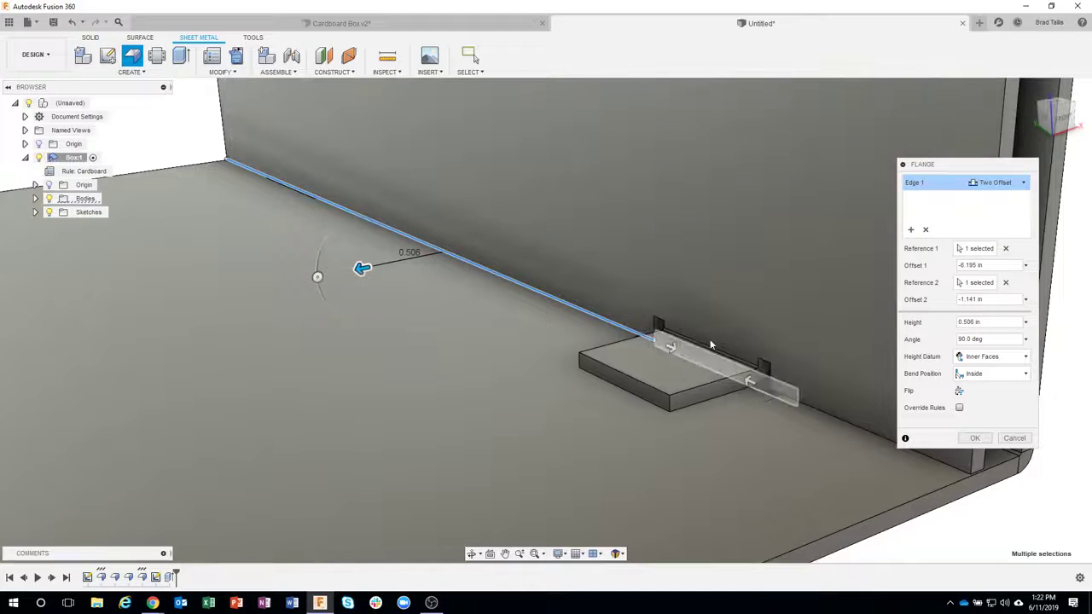
pyautogui.keyDown('shift'); pyautogui.moveTo(716, 373); pyautogui.dragTo(754, 368, button='middle'); pyautogui.keyUp('shift')
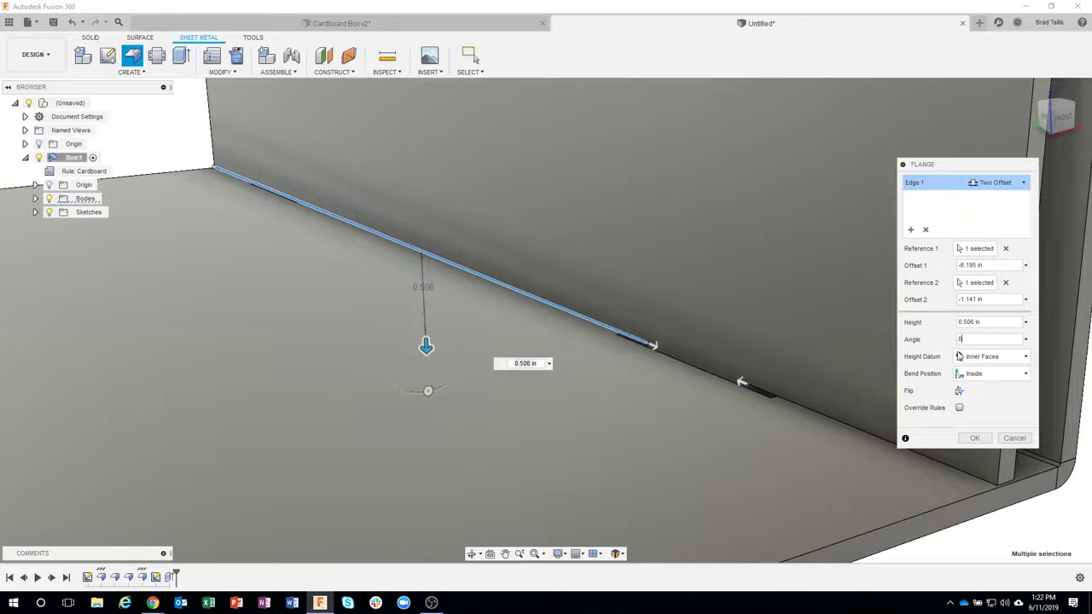
pyautogui.keyDown('shift'); pyautogui.moveTo(1014, 501); pyautogui.dragTo(735, 422, button='middle'); pyautogui.keyUp('shift')
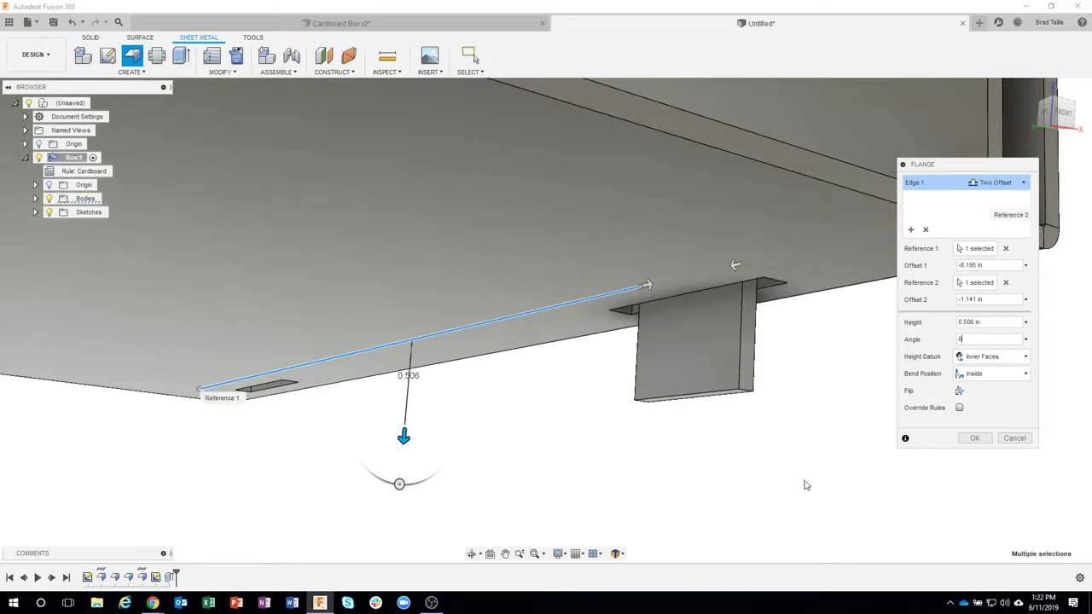
# Replace the flange's width references with the front slot's end faces, using the back end for Reference 2 and the front end for Reference 1
pyautogui.keyDown('shift'); pyautogui.moveTo(805, 485); pyautogui.dragTo(994, 248, button='middle'); pyautogui.keyUp('shift')
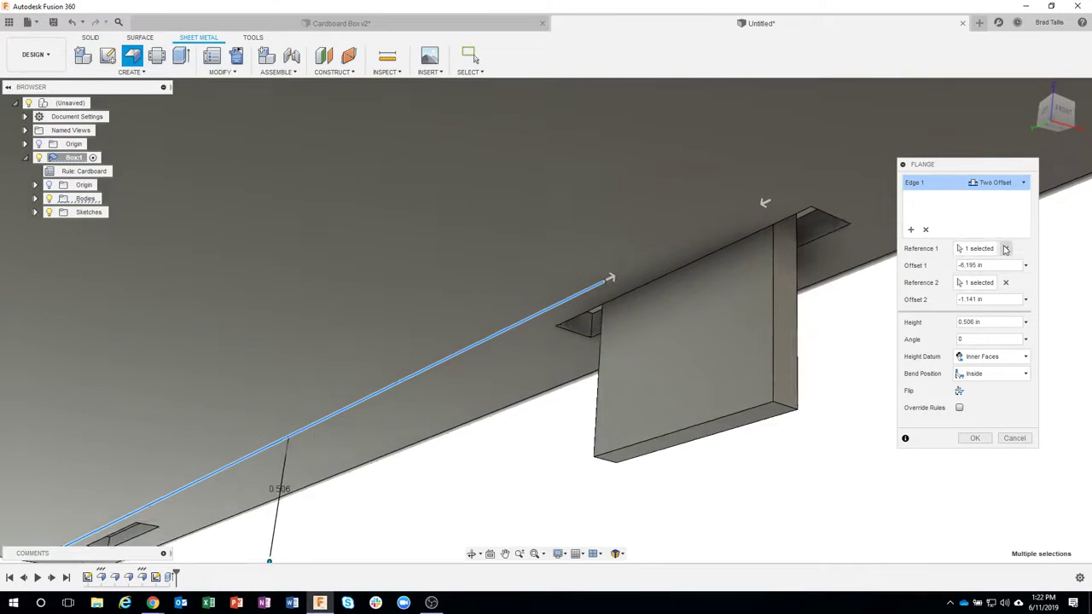
pyautogui.click(1006, 248)
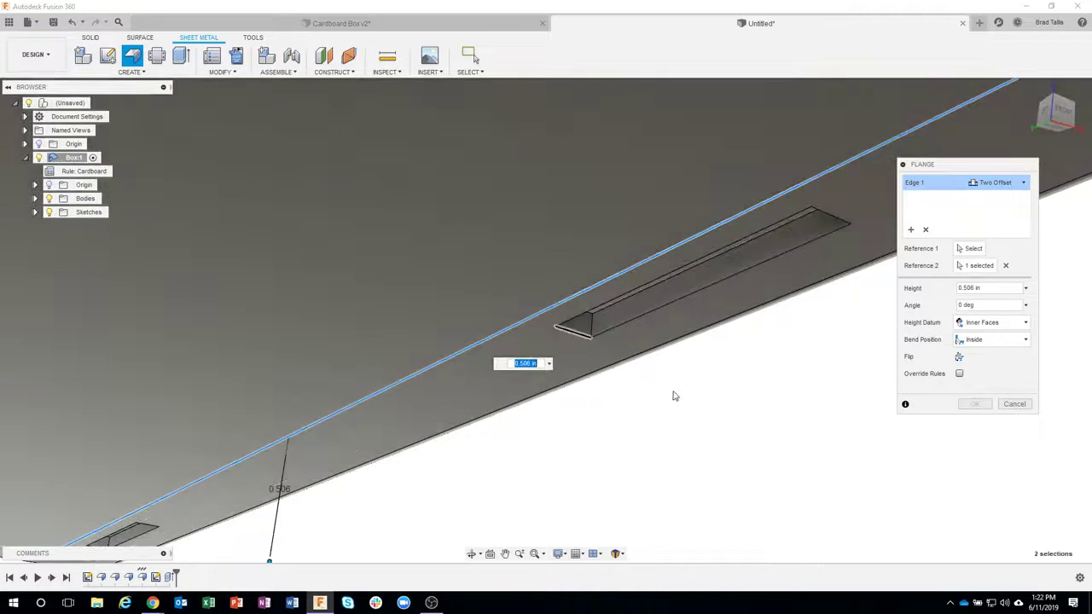
pyautogui.click(1006, 266)
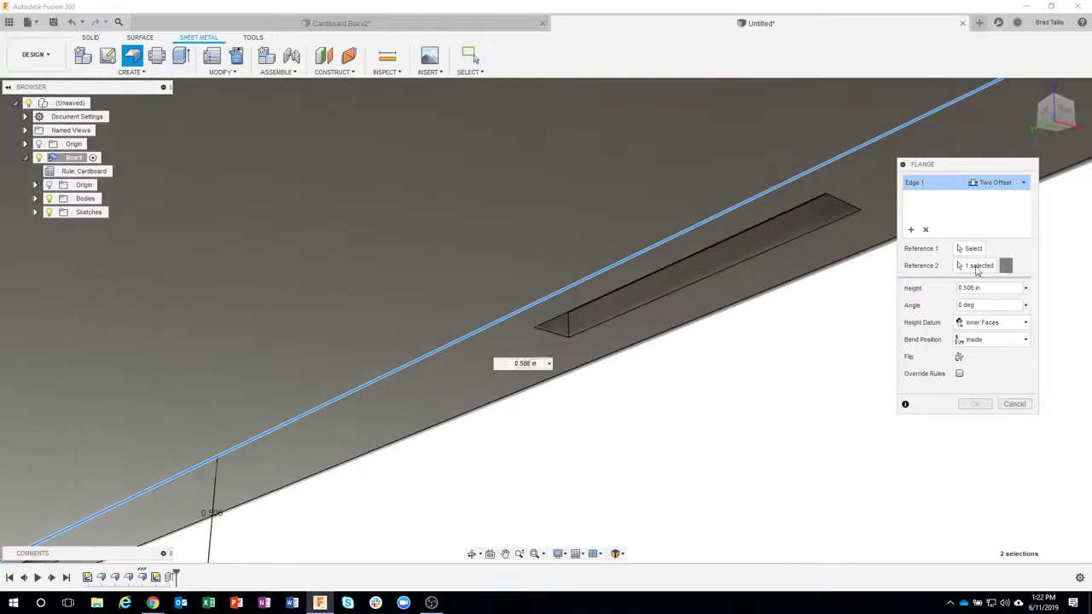
pyautogui.click(556, 331)
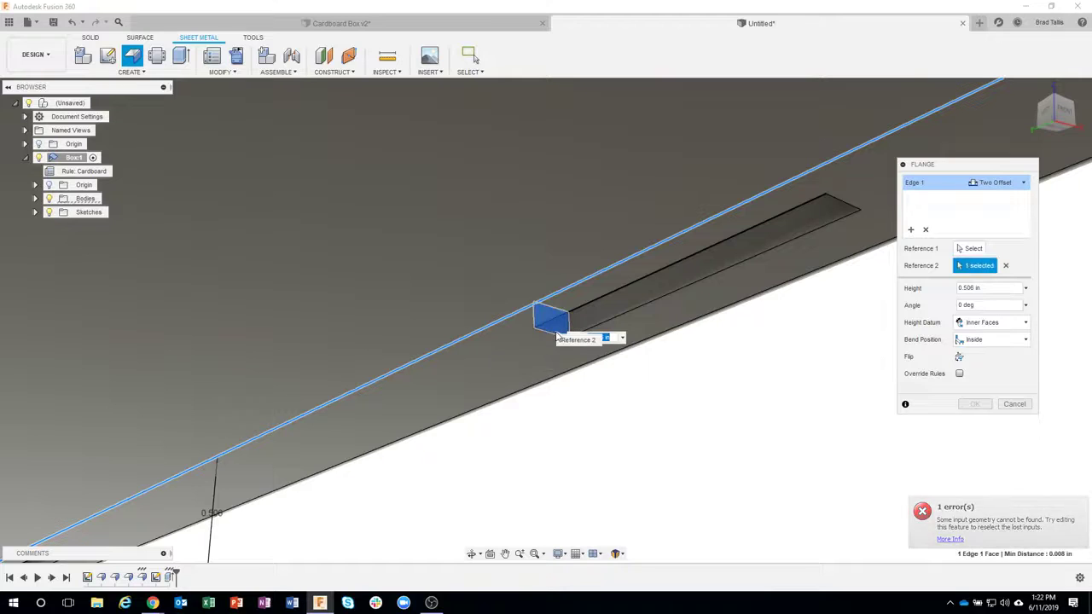
pyautogui.click(968, 249)
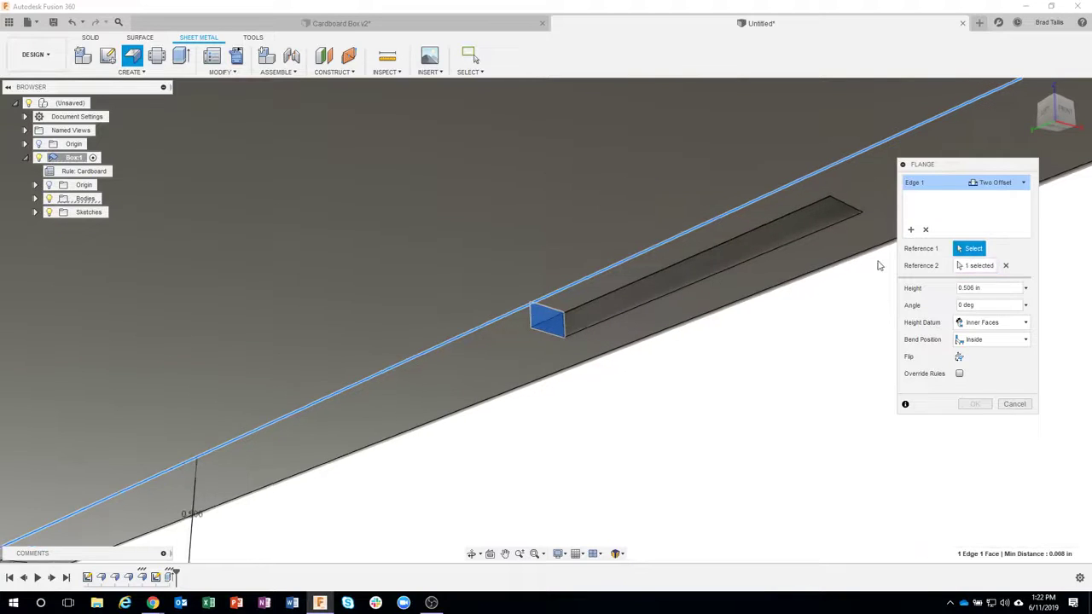
pyautogui.keyDown('shift'); pyautogui.moveTo(843, 255); pyautogui.dragTo(789, 262, button='middle'); pyautogui.keyUp('shift')
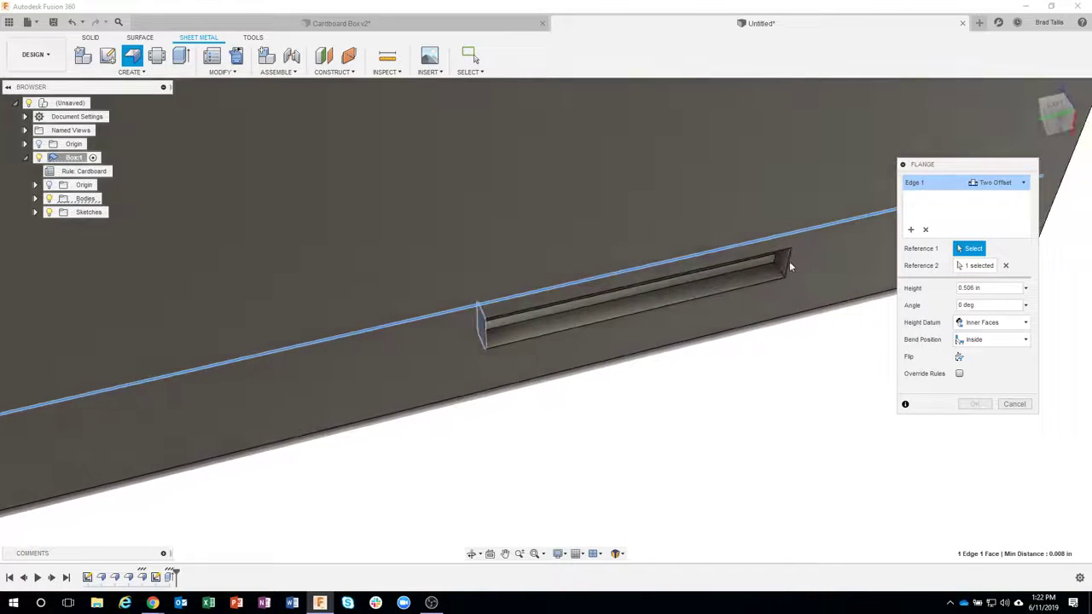
pyautogui.click(782, 259)
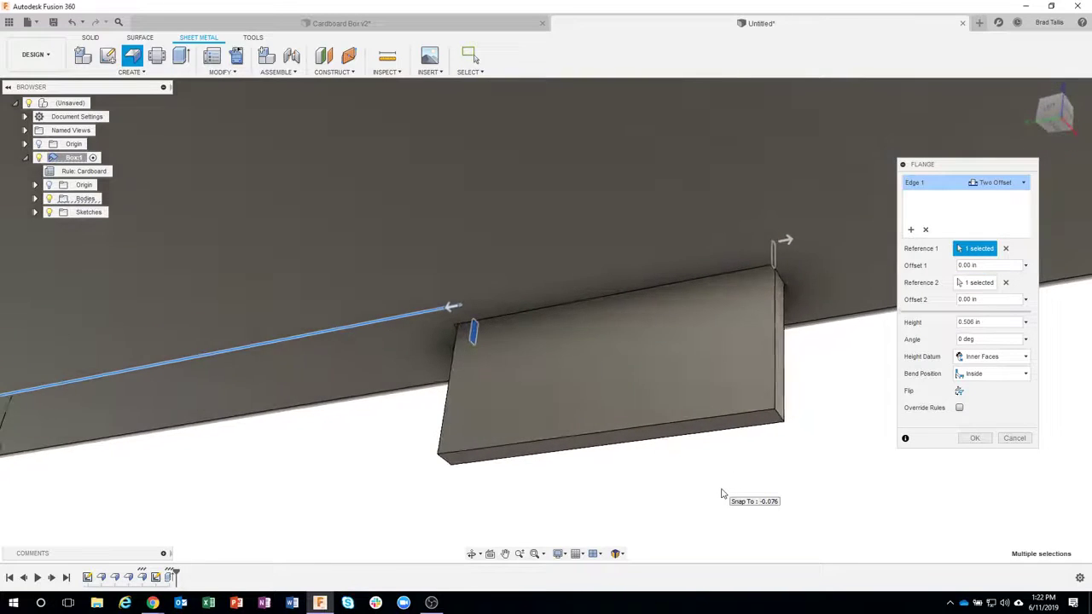
# Inset the tab from both slot ends, with Offset 1 at about -0.023 in and Offset 2 at about -0.037 in
pyautogui.keyDown('shift'); pyautogui.moveTo(751, 360); pyautogui.dragTo(799, 278, button='middle'); pyautogui.keyUp('shift')
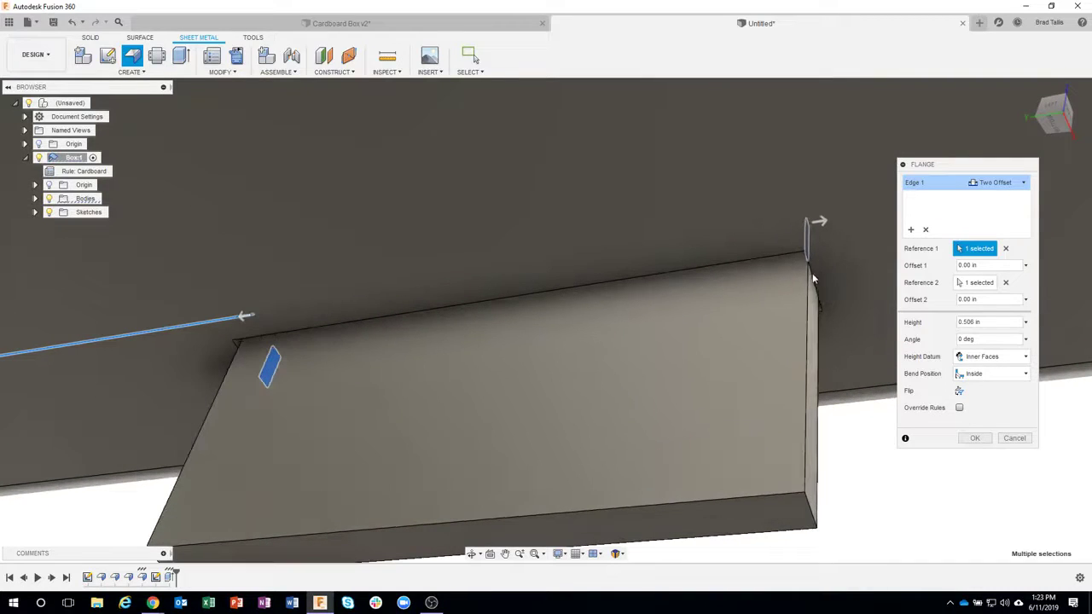
pyautogui.moveTo(819, 222); pyautogui.dragTo(806, 226)
pyautogui.keyDown('shift'); pyautogui.moveTo(809, 287); pyautogui.dragTo(527, 320, button='middle'); pyautogui.keyUp('shift')
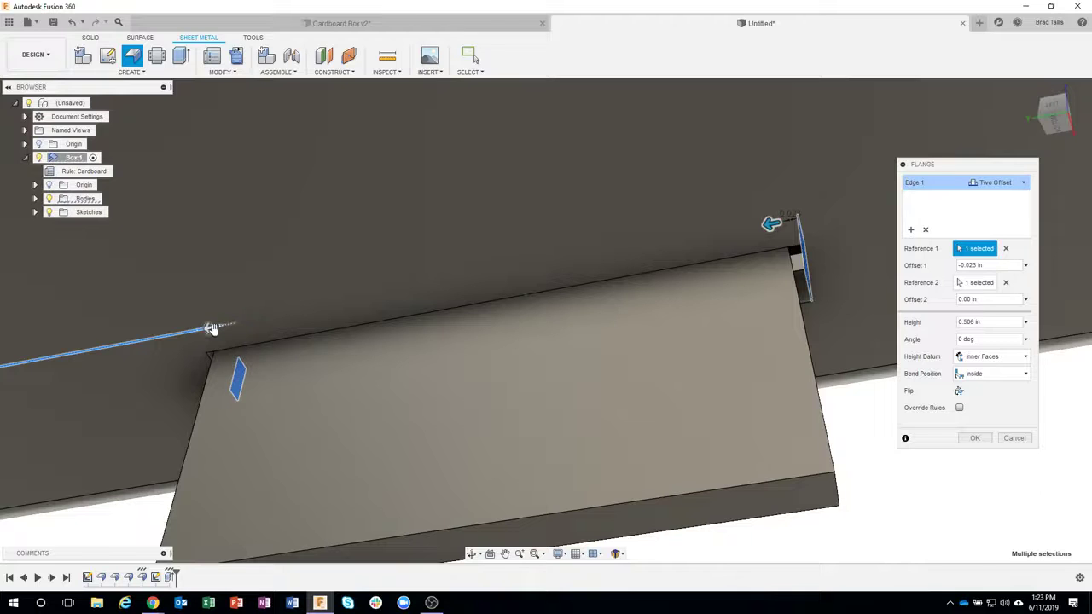
pyautogui.moveTo(212, 328); pyautogui.dragTo(253, 318)
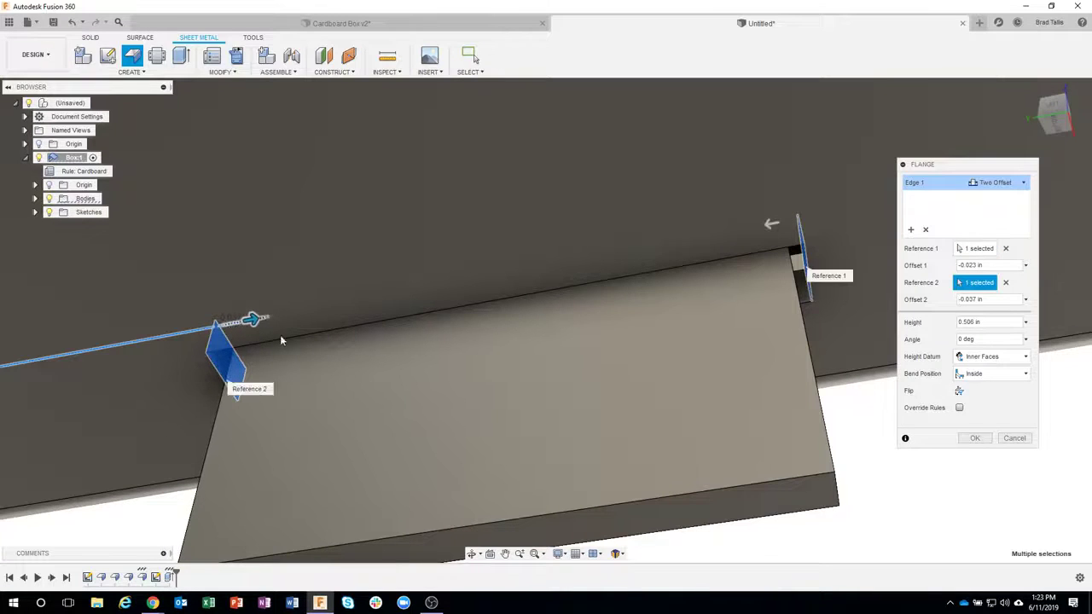
# Set both Offset 1 and Offset 2 of the tab flange to -0.02 in
pyautogui.keyDown('shift'); pyautogui.moveTo(282, 341); pyautogui.dragTo(688, 305, button='middle'); pyautogui.keyUp('shift')
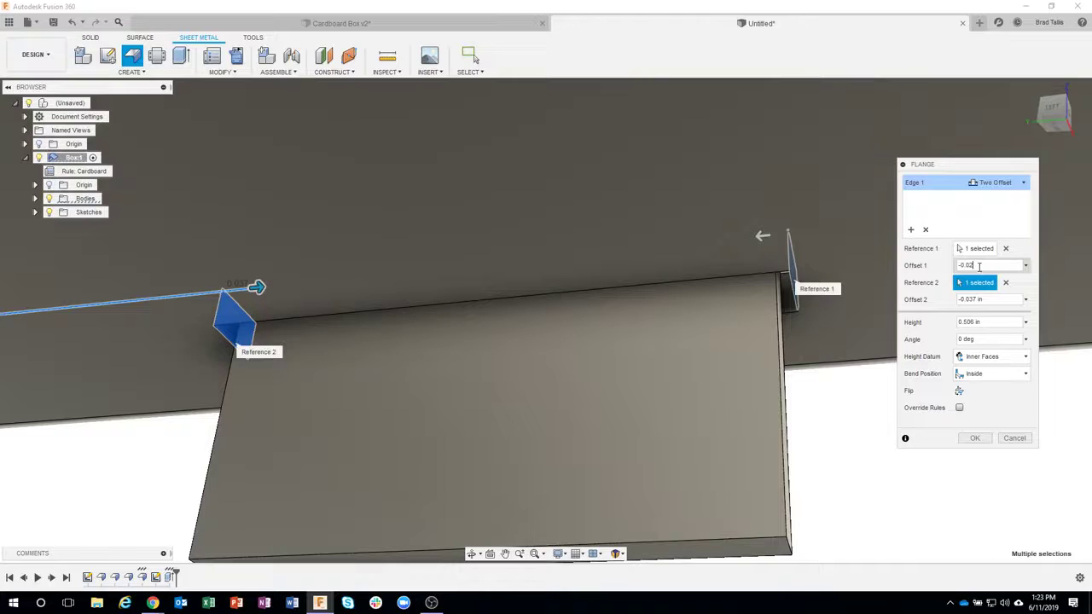
pyautogui.press('Return')
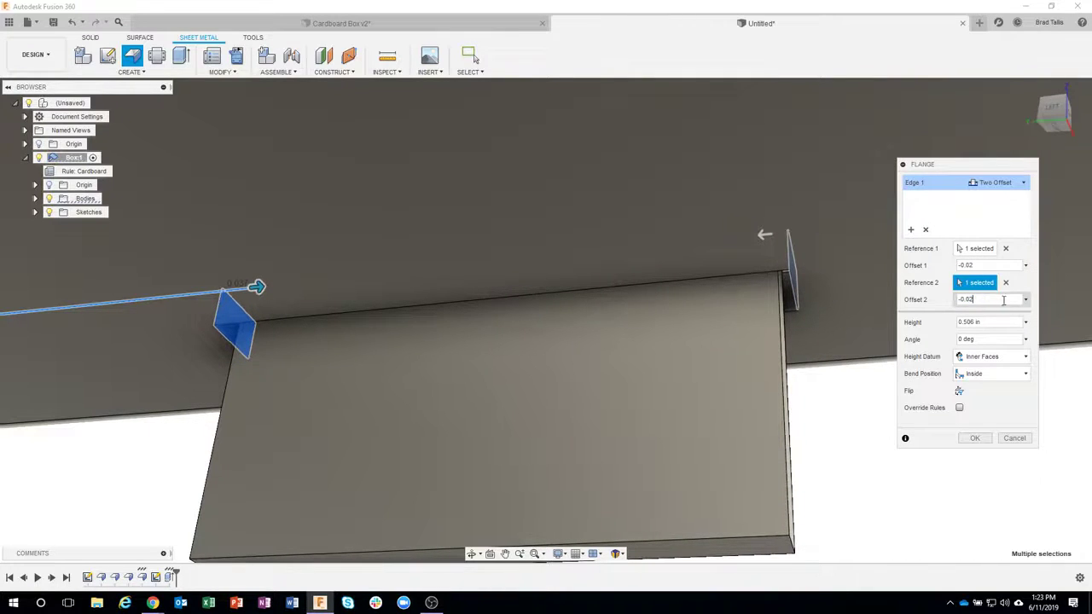
pyautogui.keyDown('shift'); pyautogui.moveTo(771, 263); pyautogui.dragTo(154, 402, button='middle'); pyautogui.keyUp('shift')
# Shorten the tab flange by snapping its height to the underside of the base, 0.084 in
pyautogui.moveTo(154, 402); pyautogui.dragTo(183, 358)
pyautogui.keyDown('shift'); pyautogui.moveTo(394, 433); pyautogui.dragTo(513, 372, button='middle'); pyautogui.keyUp('shift')
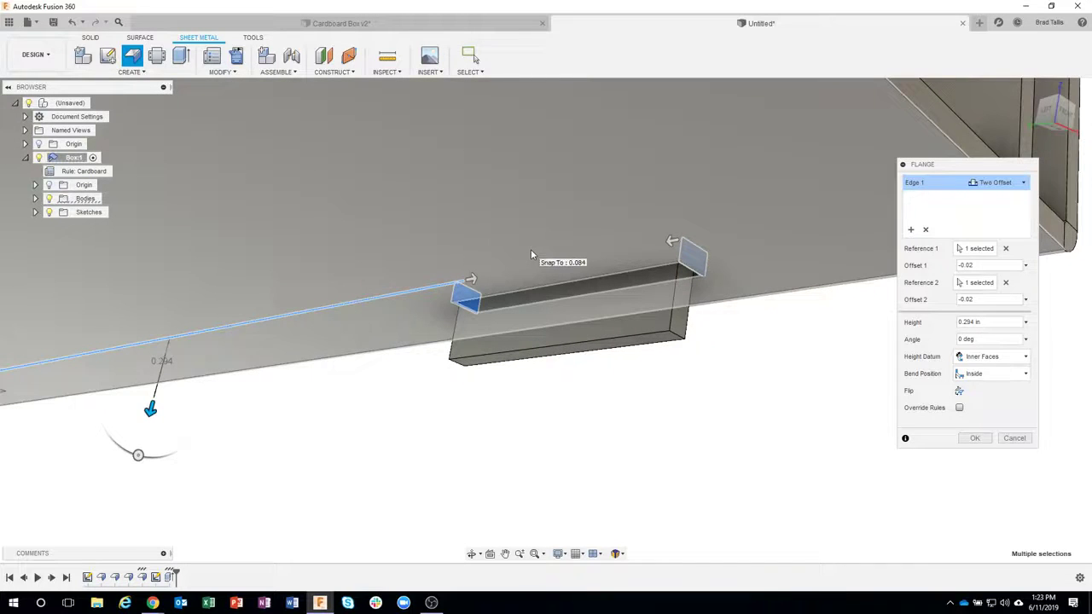
pyautogui.click(529, 253)
pyautogui.keyDown('shift'); pyautogui.moveTo(688, 516); pyautogui.dragTo(674, 401, button='middle'); pyautogui.keyUp('shift')
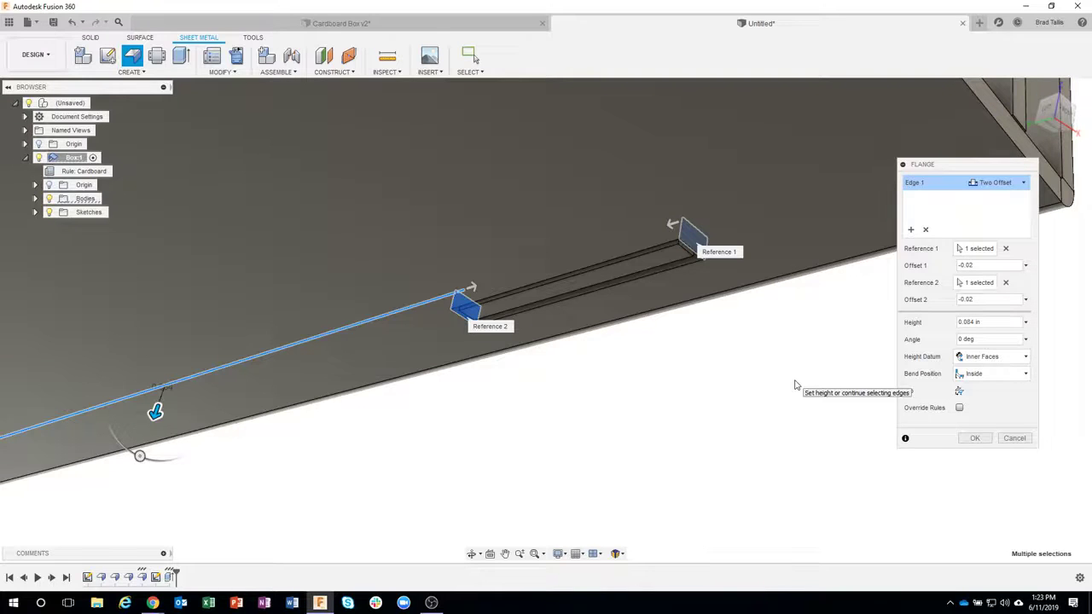
# Lengthen the tab to about 0.36 in and snap its height back to the underside of the base
pyautogui.moveTo(154, 414)
pyautogui.mouseDown()
pyautogui.moveTo(147, 437)
pyautogui.moveTo(152, 421)
pyautogui.mouseUp()
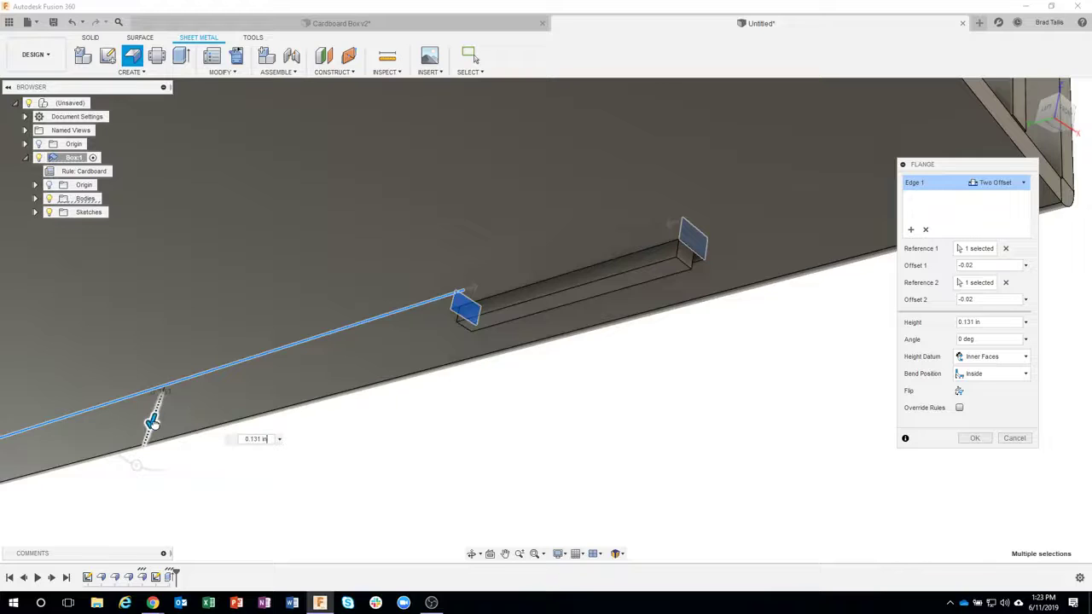
pyautogui.moveTo(152, 420); pyautogui.dragTo(134, 467)
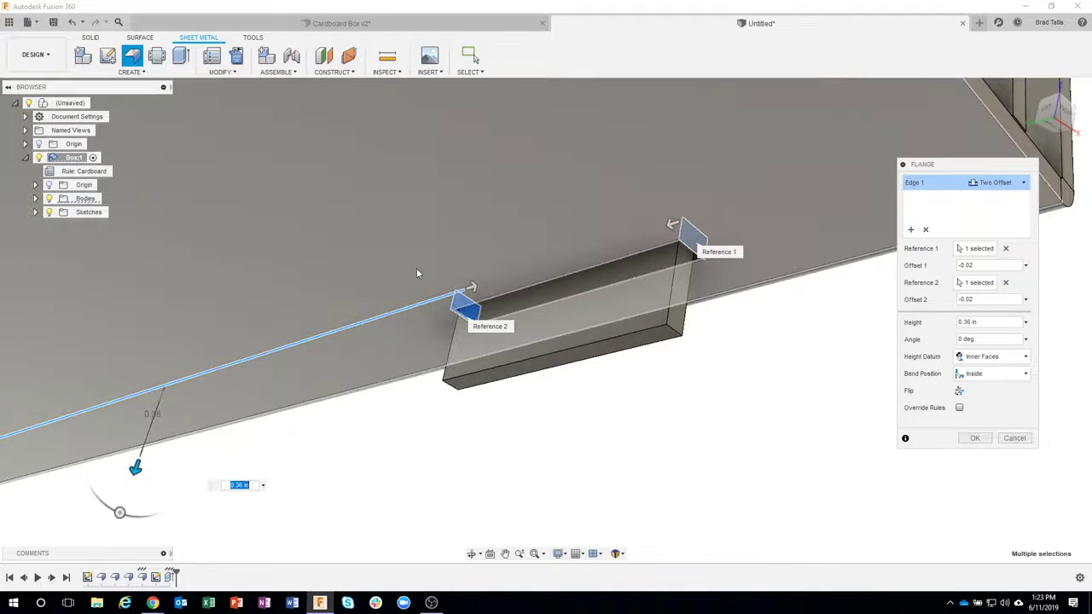
pyautogui.click(388, 268)
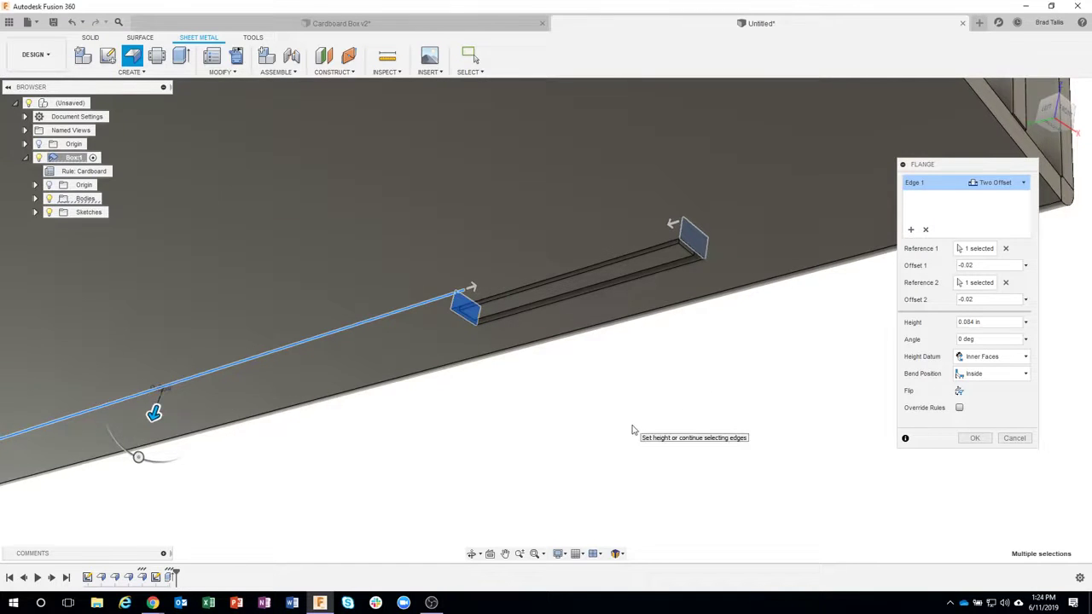
# Inspect the tab's fit in the front slot from below and create the flange
pyautogui.keyDown('shift'); pyautogui.moveTo(632, 430); pyautogui.dragTo(736, 450, button='middle'); pyautogui.keyUp('shift')
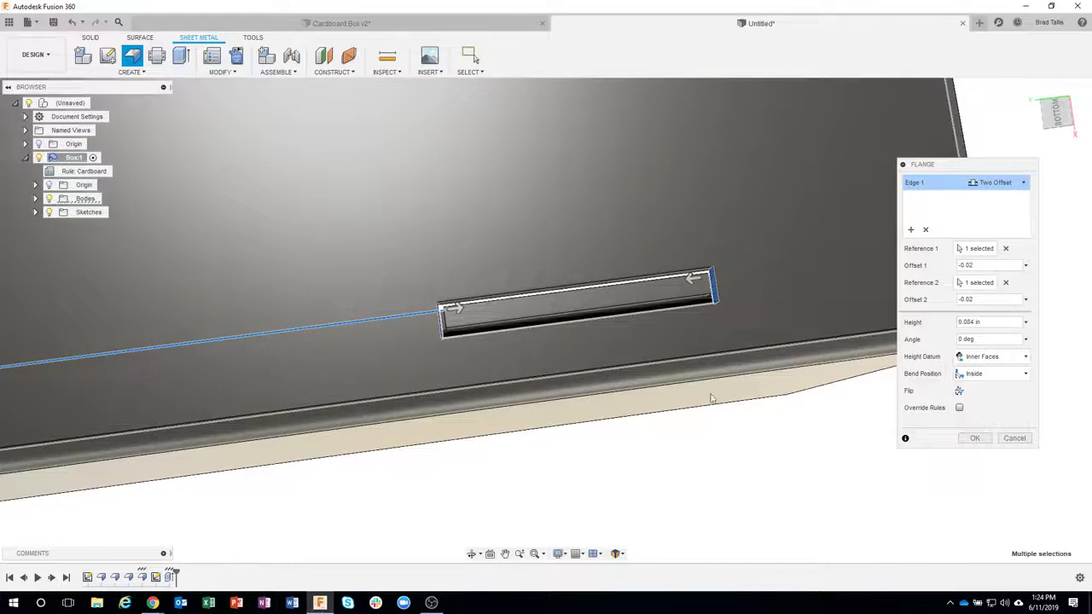
pyautogui.keyDown('shift'); pyautogui.moveTo(421, 330); pyautogui.dragTo(909, 409, button='middle'); pyautogui.keyUp('shift')
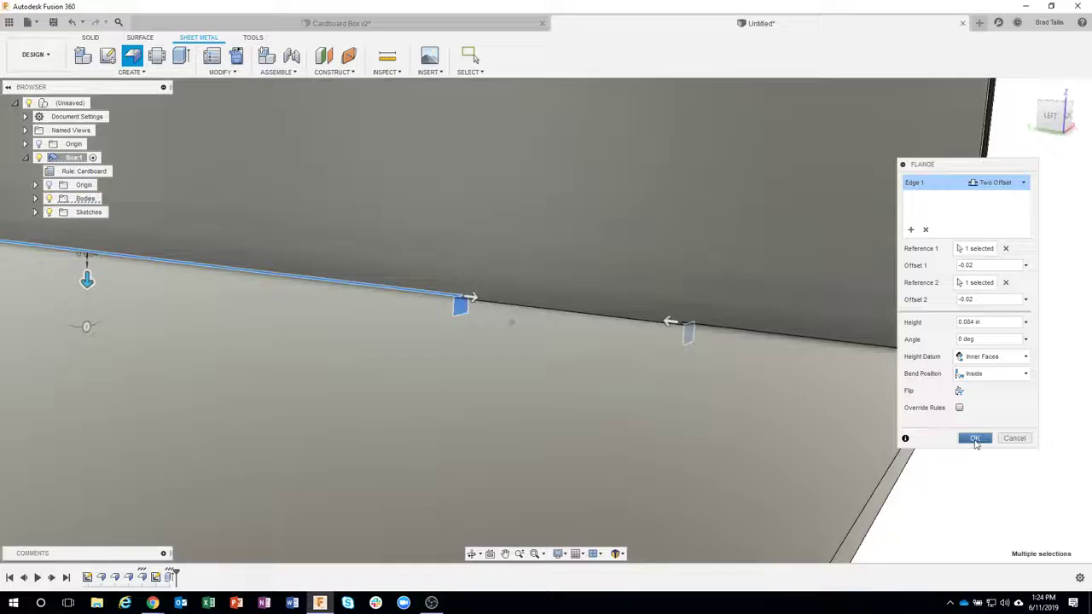
pyautogui.click(976, 440)
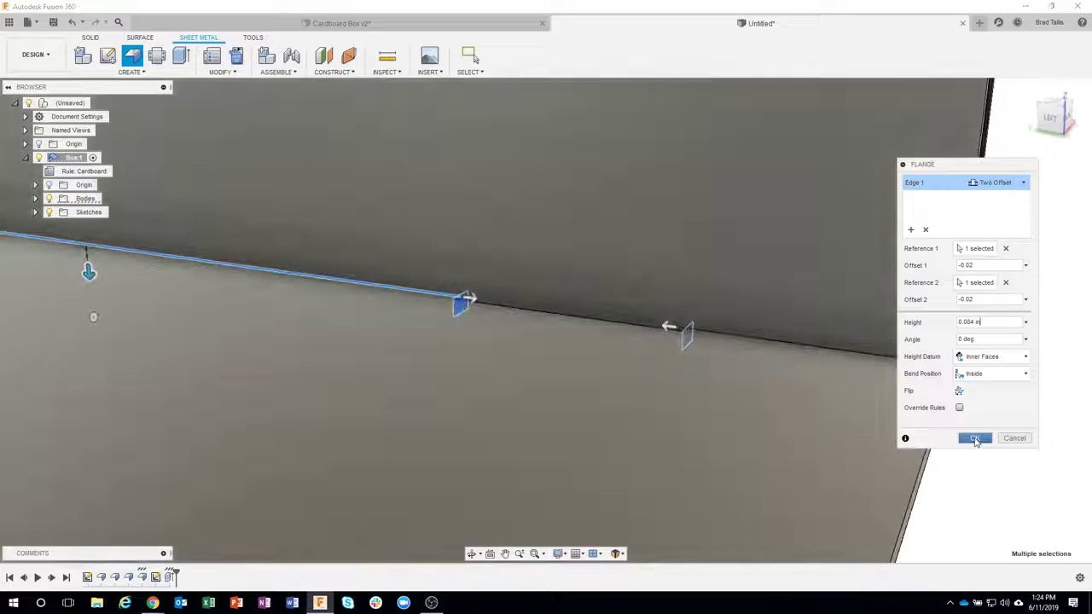
pyautogui.click(976, 438)
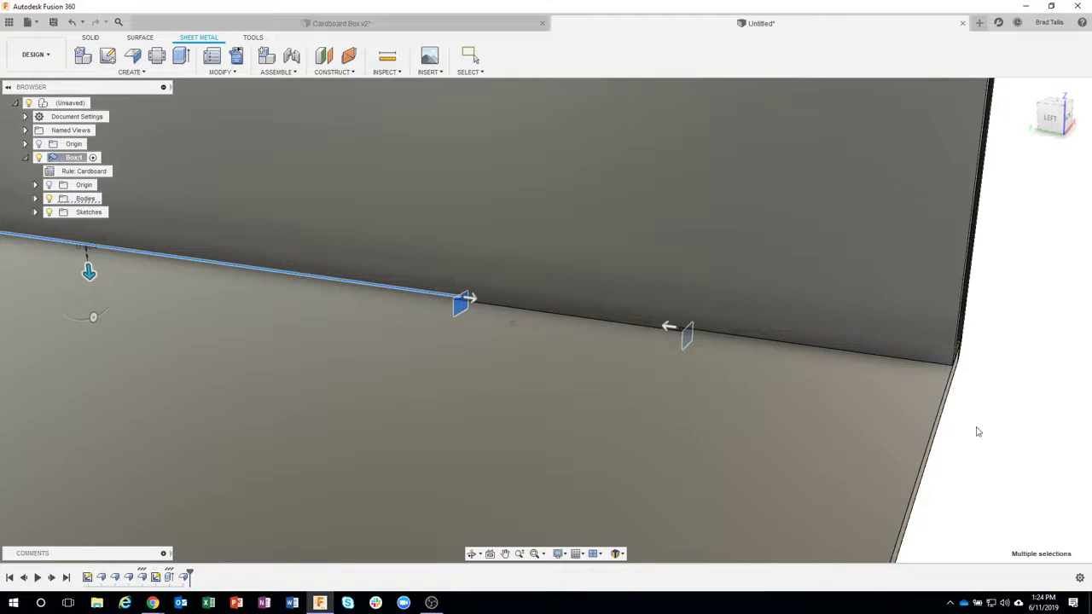
# Preview the whole box unfolded with the base as the stationary face and all bends included, and cancel the unfold
pyautogui.scroll(-10, 855, 380)
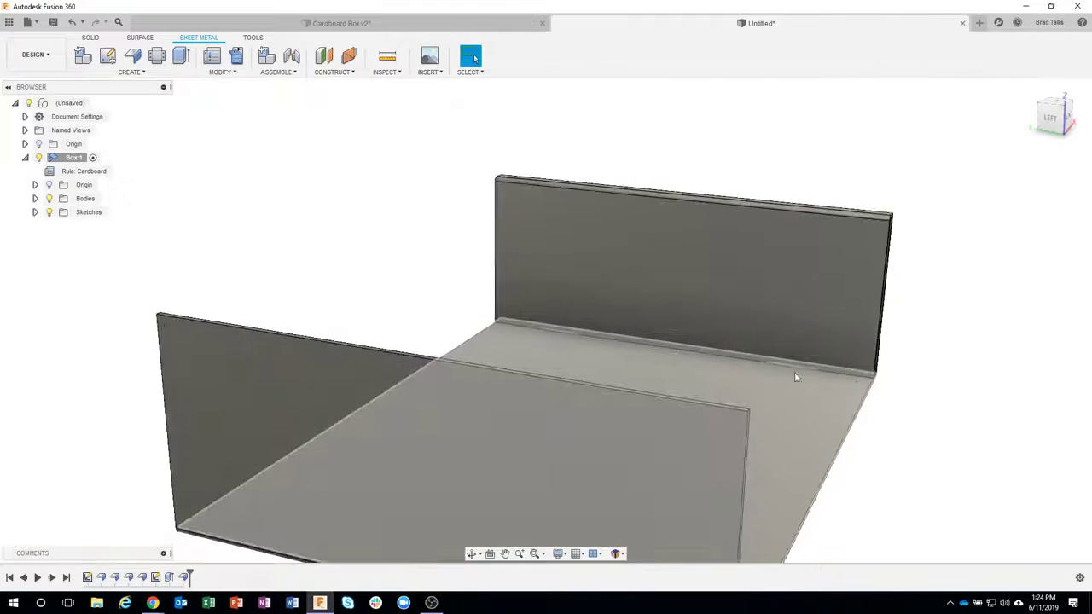
pyautogui.keyDown('shift'); pyautogui.moveTo(797, 376); pyautogui.dragTo(277, 120, button='middle'); pyautogui.keyUp('shift')
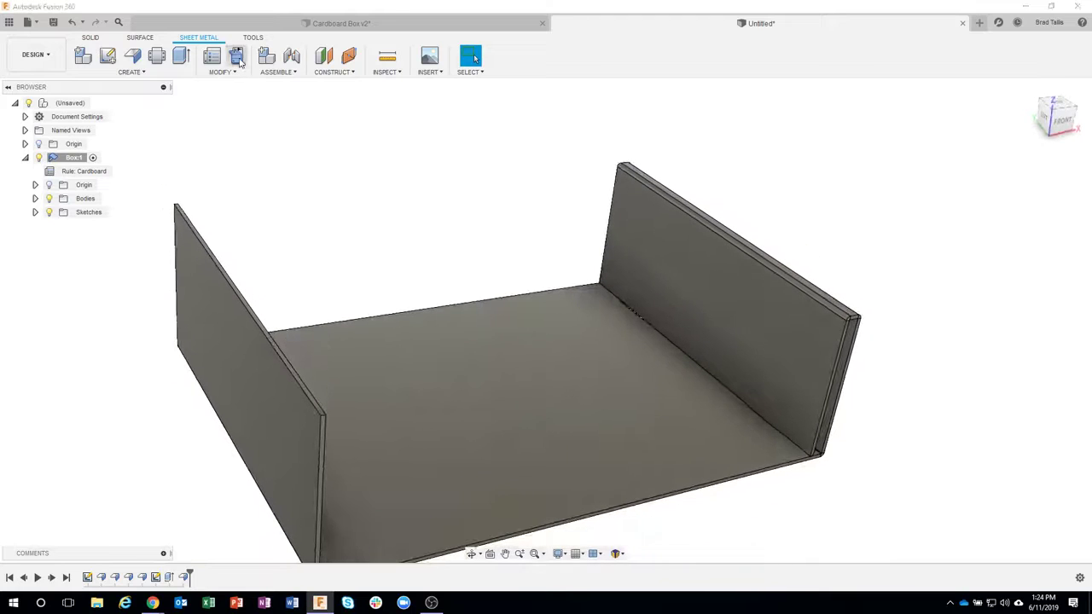
pyautogui.click(238, 58)
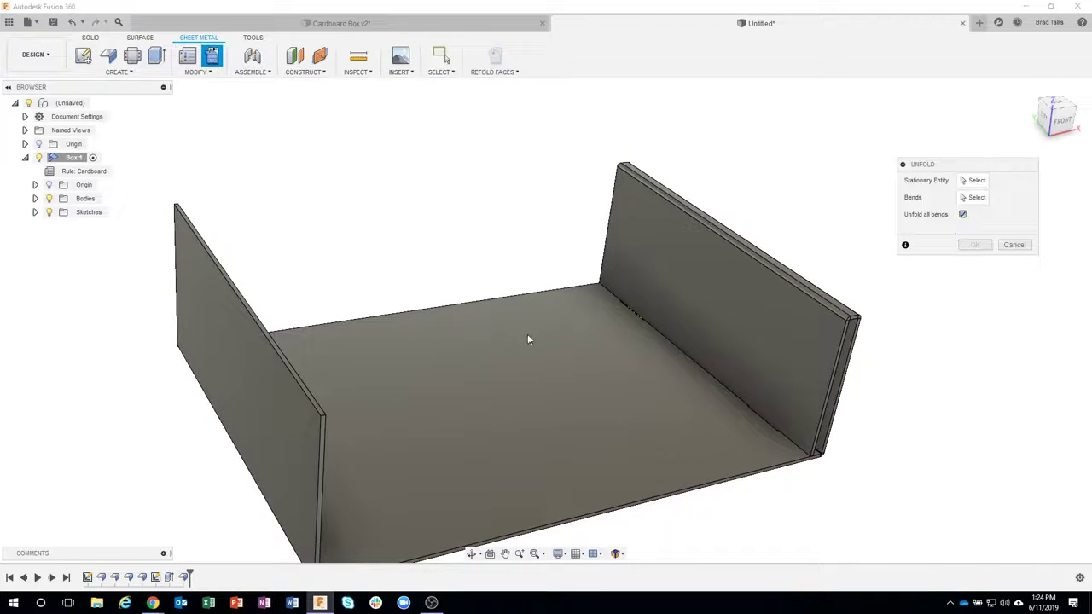
pyautogui.click(977, 180)
pyautogui.click(563, 346)
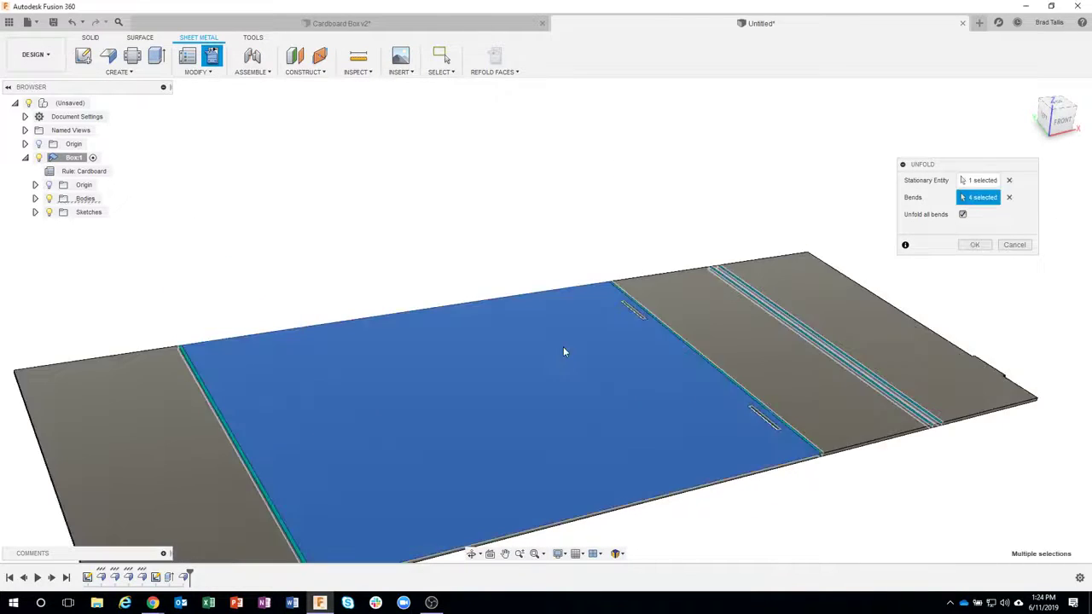
pyautogui.keyDown('shift'); pyautogui.moveTo(856, 363); pyautogui.dragTo(639, 455, button='middle'); pyautogui.keyUp('shift')
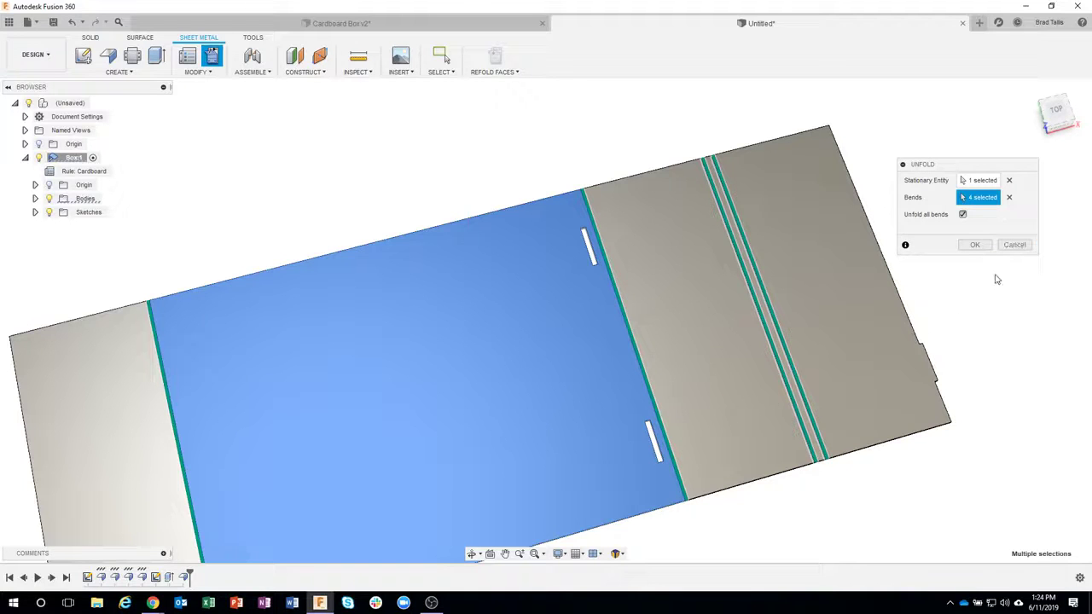
pyautogui.click(1015, 245)
# Start a second flange on the bottom edge of the inward-folded wall at the back slot, using the Two Offset width option
pyautogui.keyDown('shift'); pyautogui.moveTo(904, 285); pyautogui.dragTo(558, 309, button='middle'); pyautogui.keyUp('shift')
pyautogui.scroll(5, 569, 303)
pyautogui.scroll(1, 557, 310)
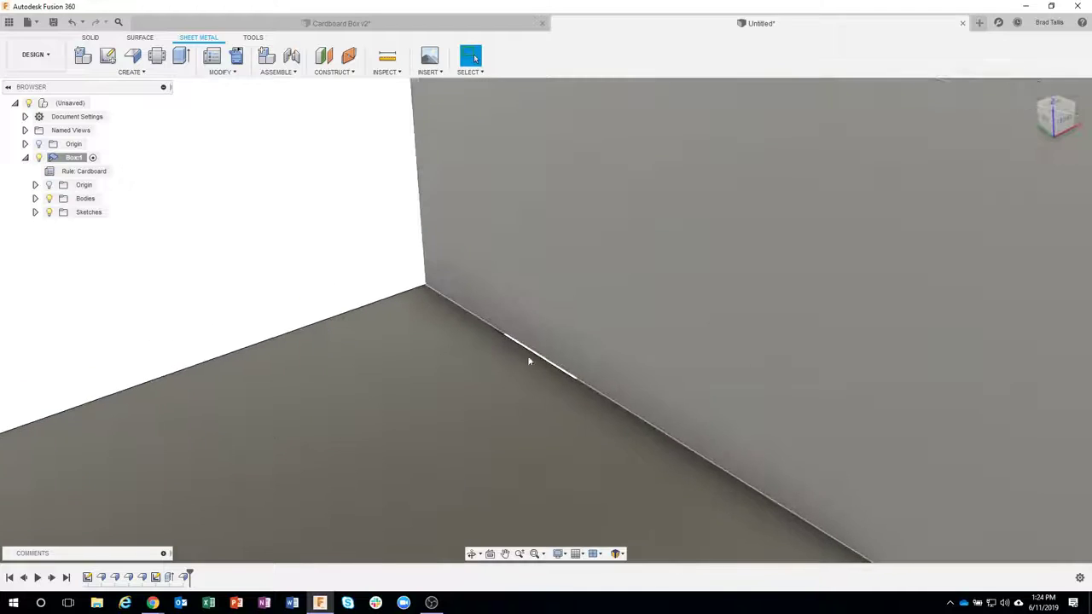
pyautogui.click(529, 360)
pyautogui.rightClick(536, 359)
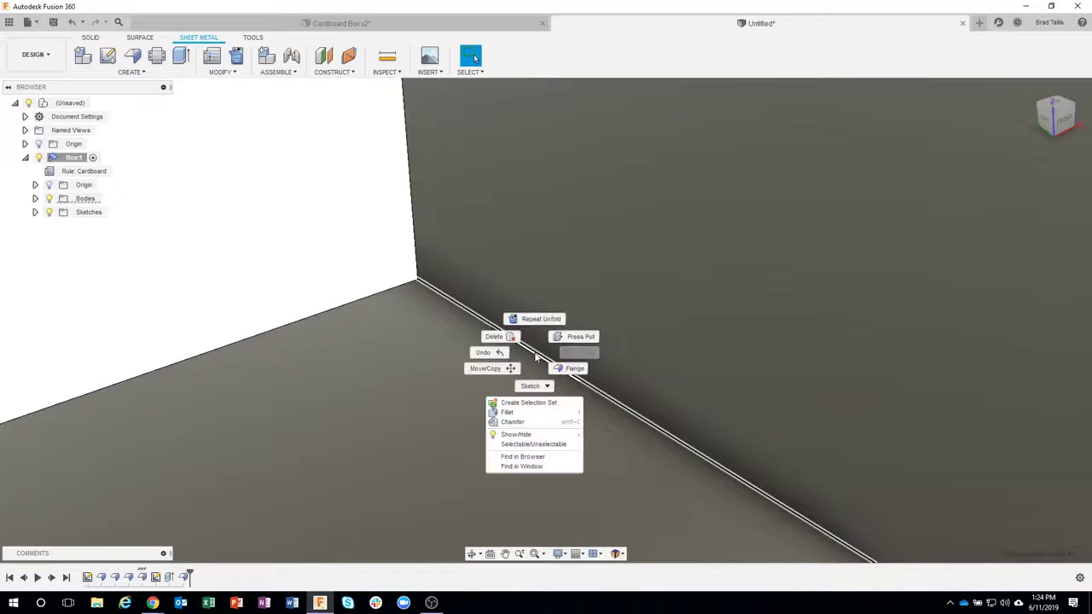
pyautogui.click(564, 369)
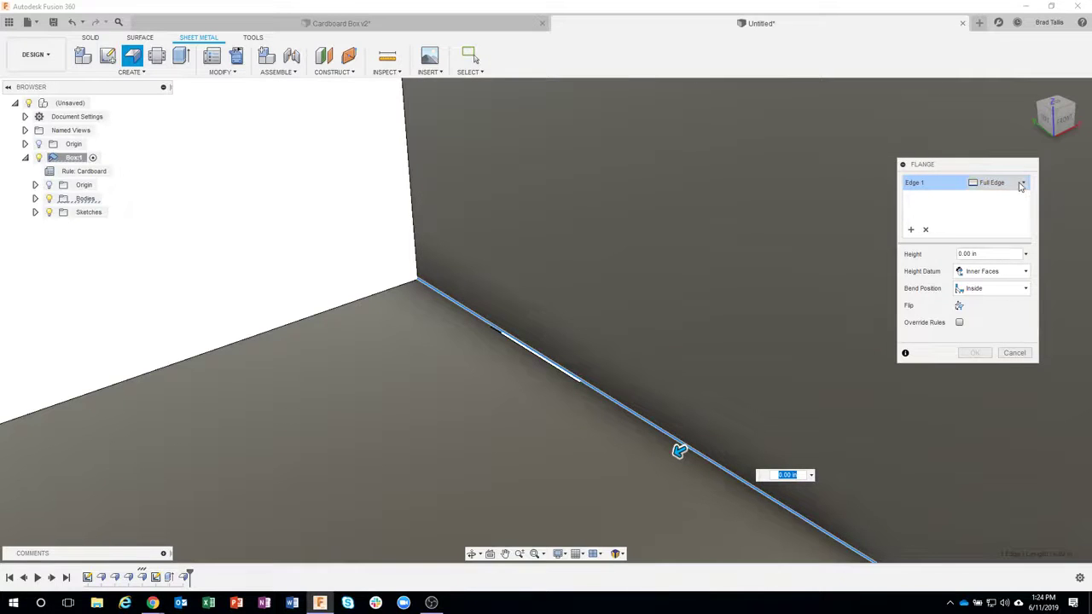
pyautogui.click(1024, 182)
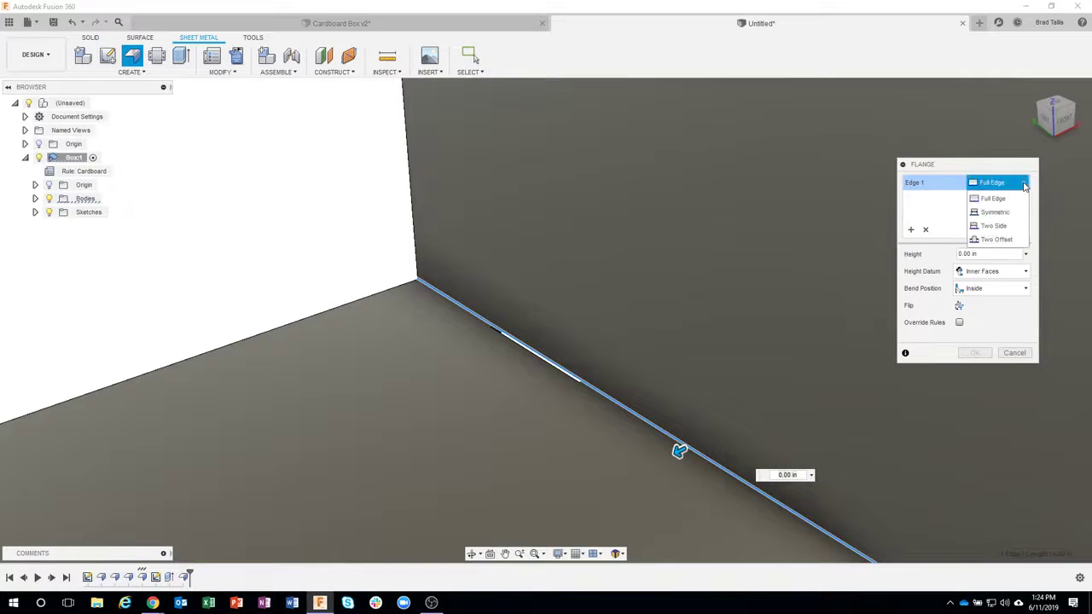
pyautogui.click(997, 239)
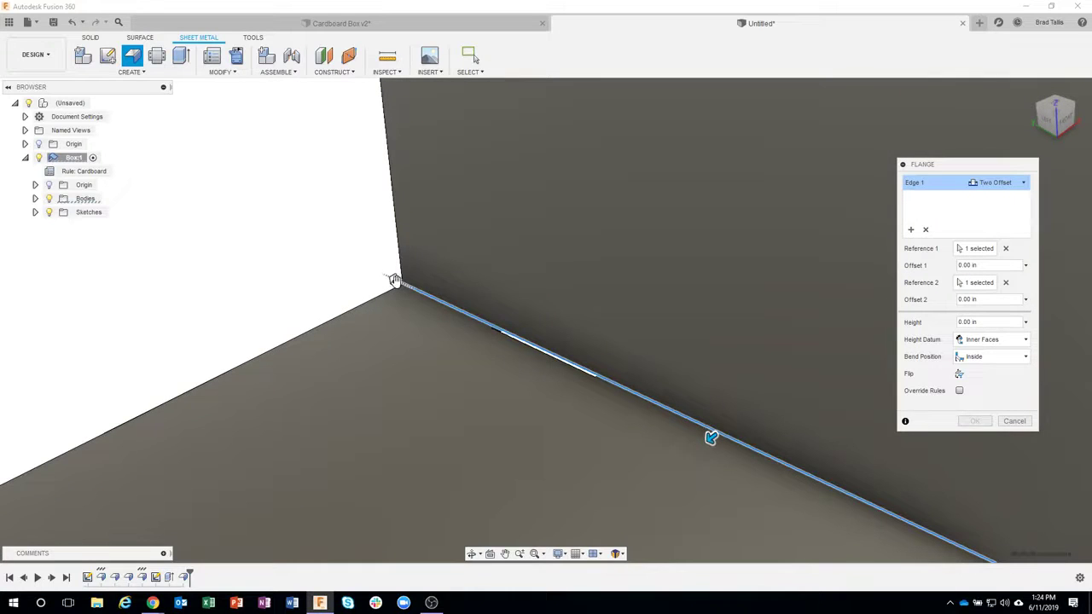
# Narrow the flange to the back slot with Offset 1 about -1.18 in and Offset 2 about -4.217 in, and extend its height to about 0.406 in
pyautogui.moveTo(394, 276); pyautogui.dragTo(504, 333)
pyautogui.scroll(-3, 741, 436)
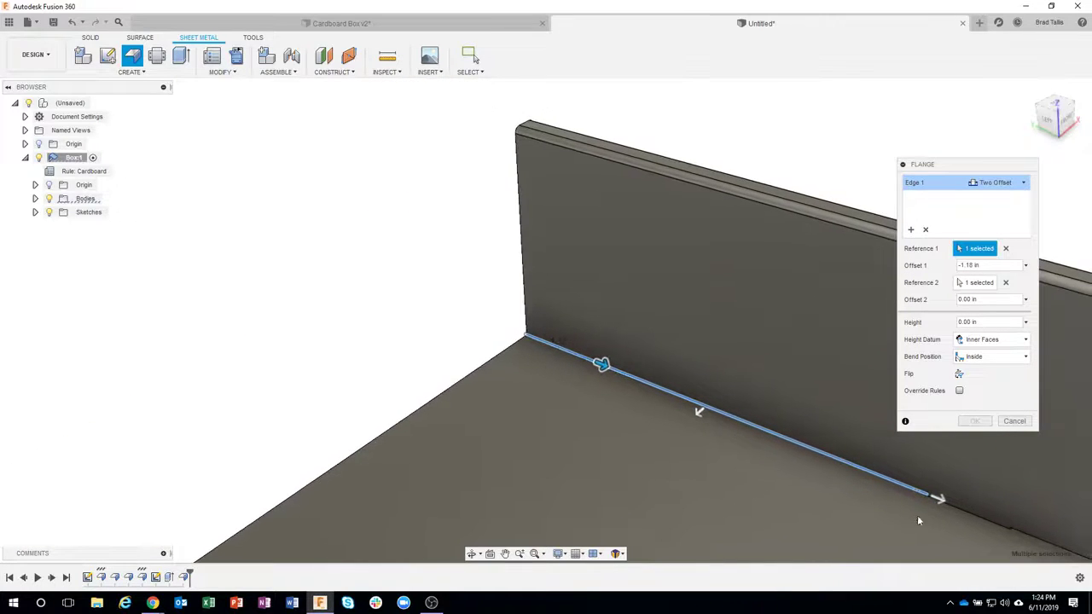
pyautogui.moveTo(937, 499); pyautogui.dragTo(619, 373)
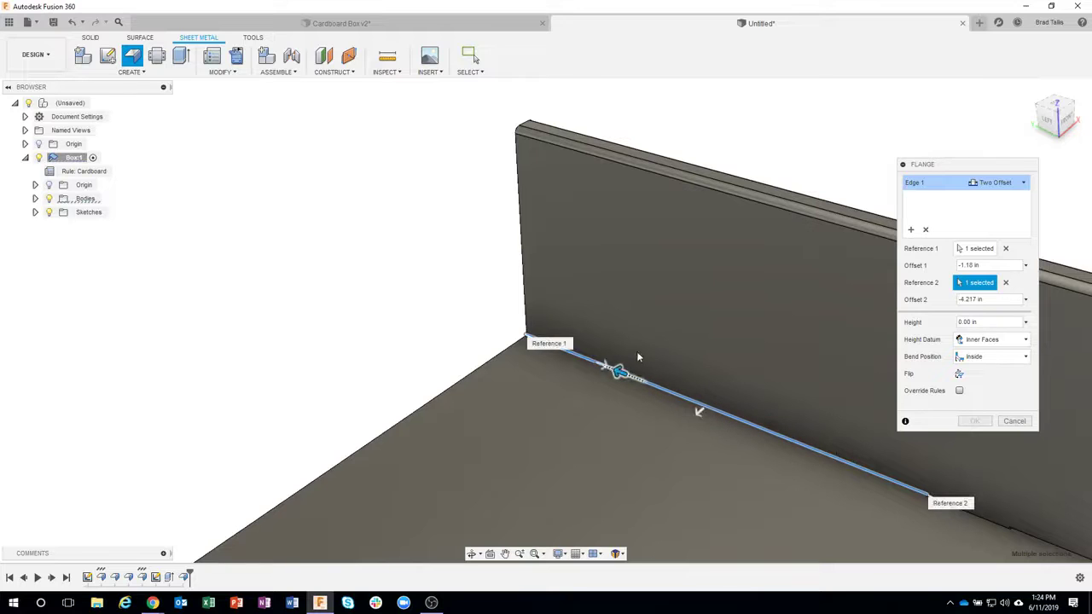
pyautogui.scroll(3, 638, 353)
pyautogui.moveTo(768, 471); pyautogui.dragTo(726, 504)
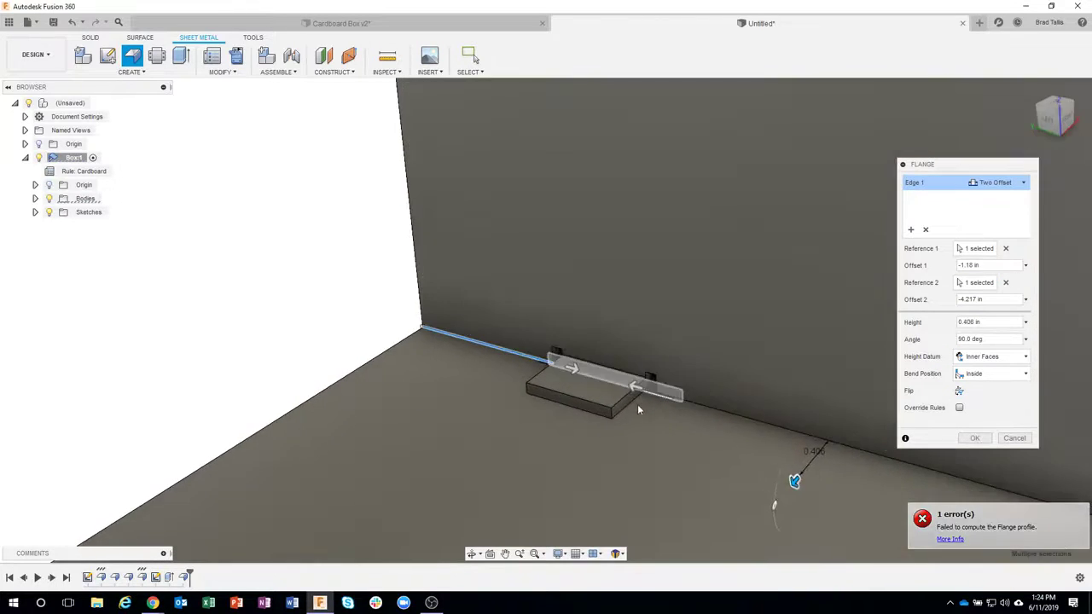
pyautogui.scroll(4, 629, 420)
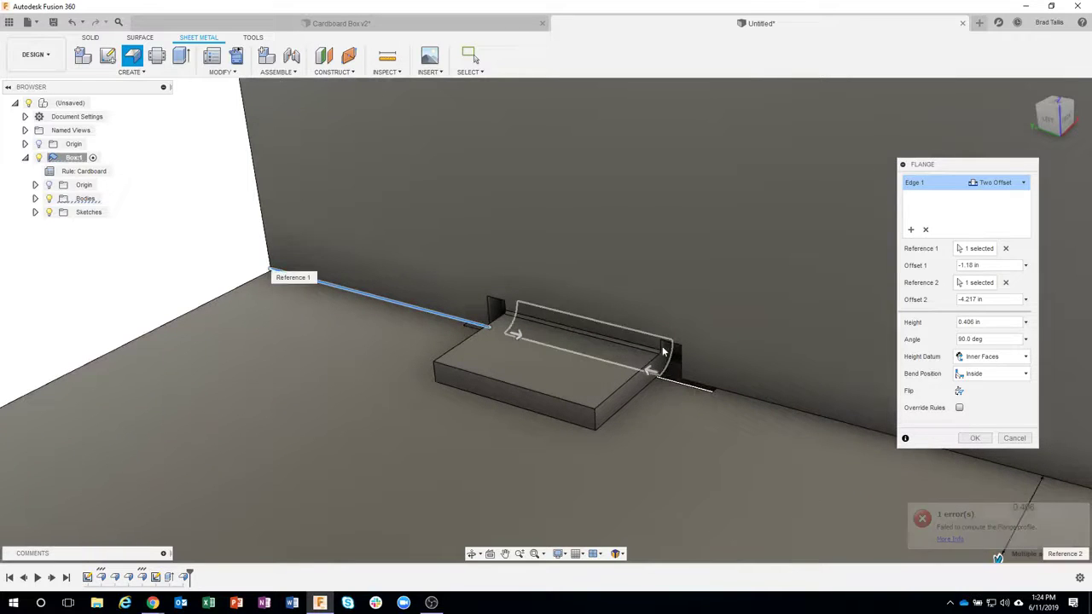
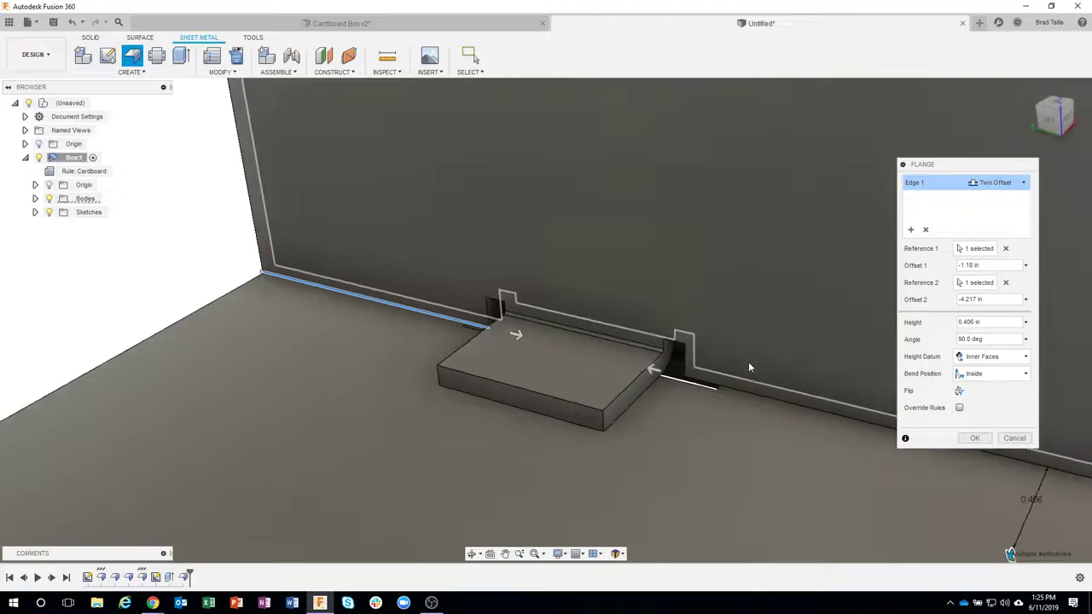
# Set the back-slot flange's angle to 0 degrees so the tab points straight down into the base
pyautogui.keyDown('shift'); pyautogui.moveTo(749, 367); pyautogui.dragTo(945, 323, button='middle'); pyautogui.keyUp('shift')
pyautogui.moveTo(994, 338); pyautogui.dragTo(947, 343)
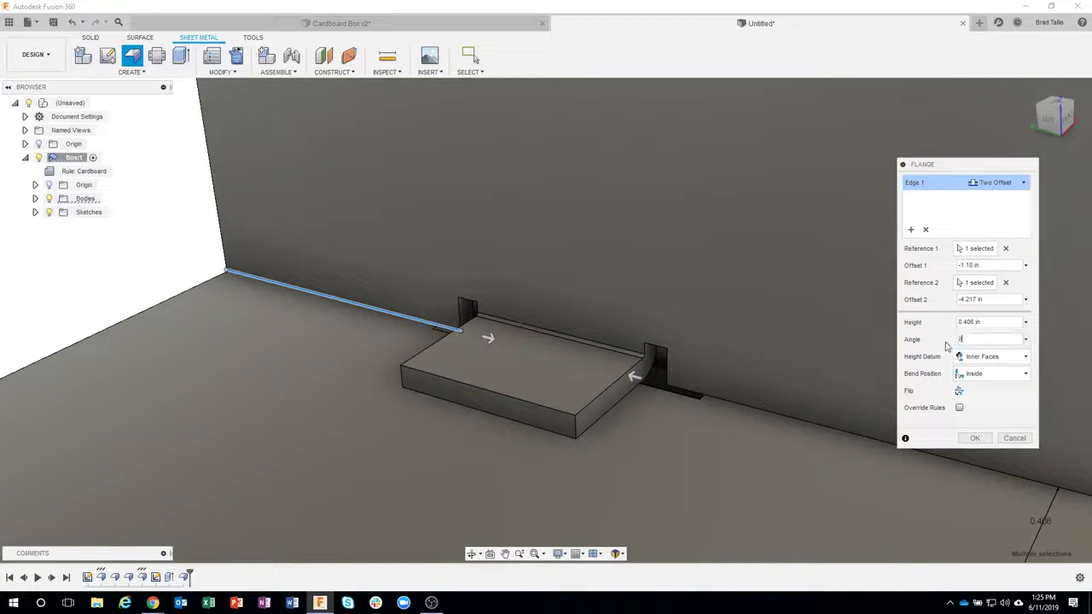
pyautogui.write('0')
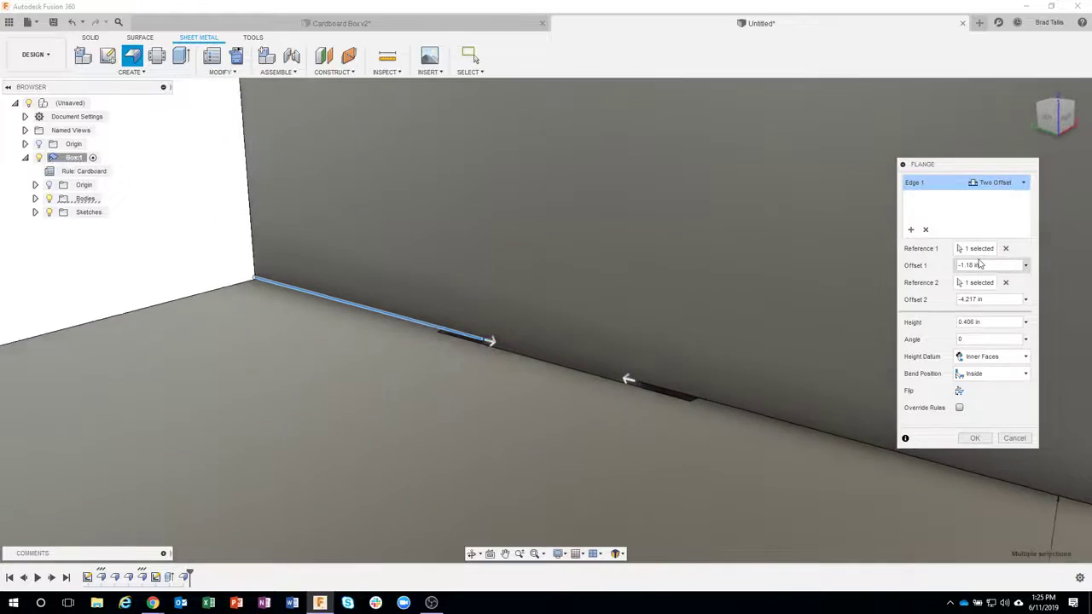
# Clear both offset references of the flange and replace them with the two end faces of the back slot
pyautogui.click(1004, 252)
pyautogui.click(1005, 248)
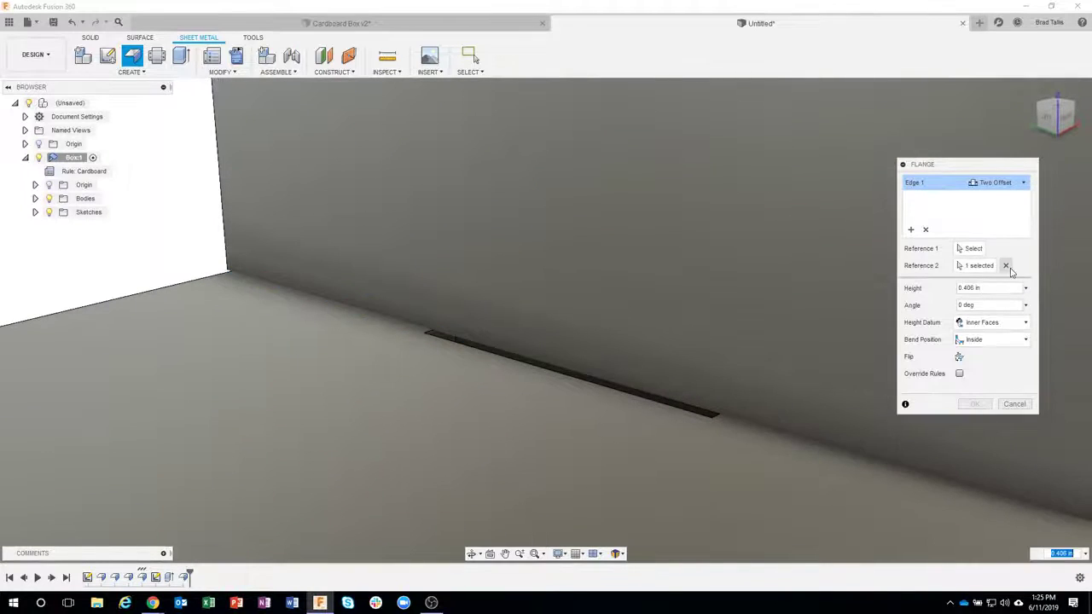
pyautogui.click(1005, 266)
pyautogui.click(433, 338)
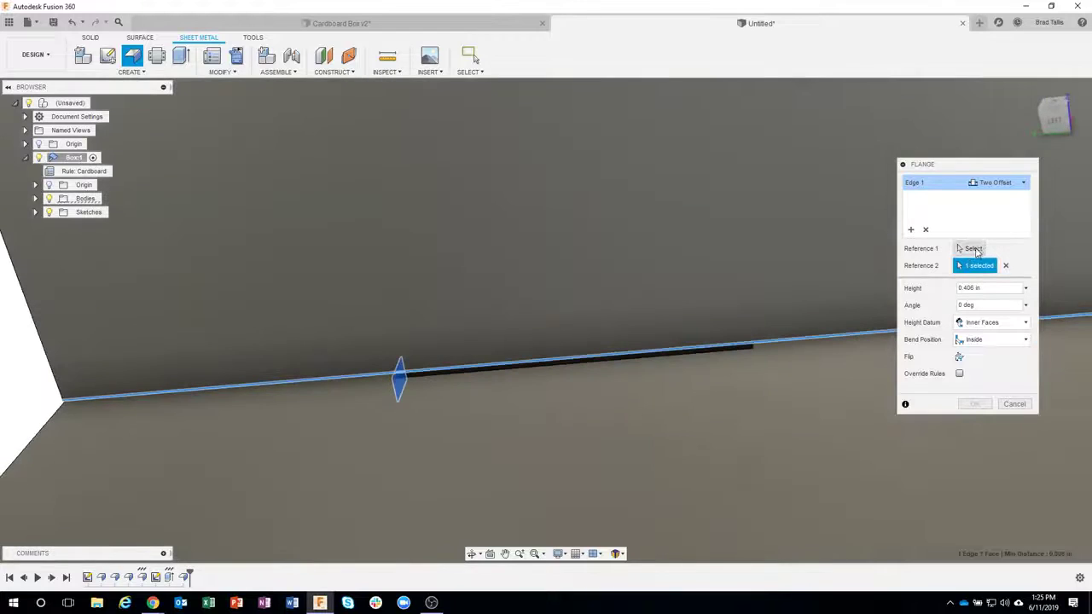
pyautogui.click(975, 248)
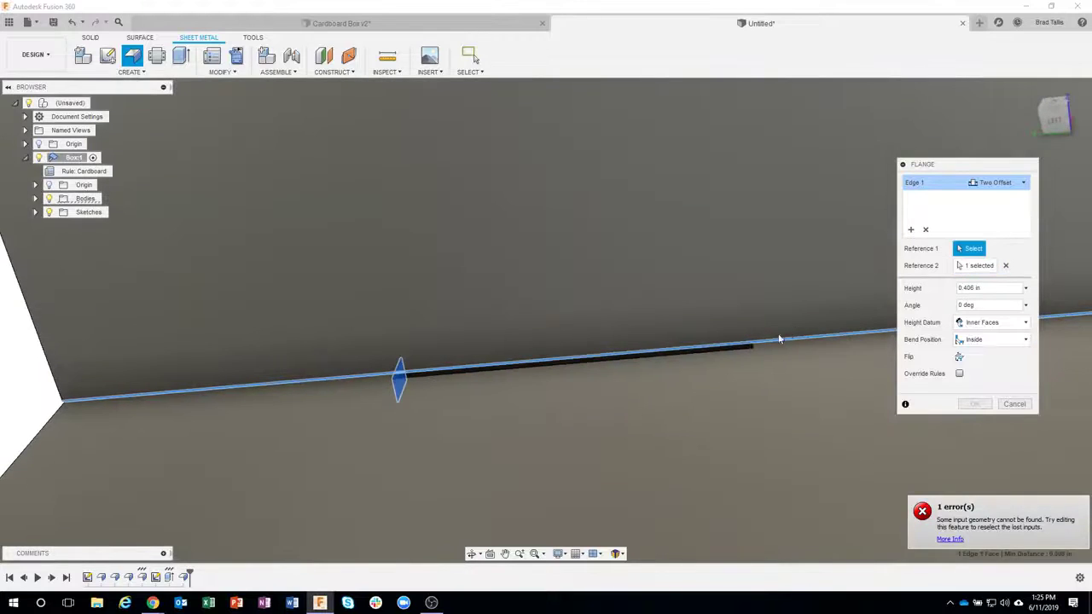
pyautogui.keyDown('shift'); pyautogui.moveTo(778, 333); pyautogui.dragTo(725, 316, button='middle'); pyautogui.keyUp('shift')
pyautogui.click(725, 316)
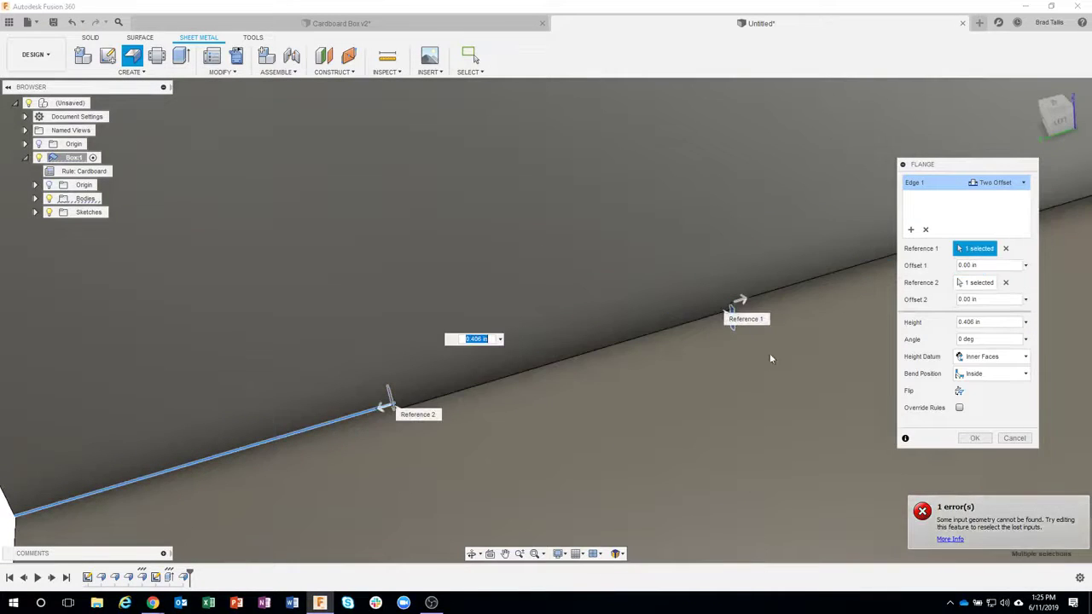
# Inset the tab from both ends of the back slot by setting Offset 1 and Offset 2 to -0.02 in
pyautogui.keyDown('shift'); pyautogui.moveTo(738, 363); pyautogui.dragTo(768, 358, button='middle'); pyautogui.keyUp('shift')
pyautogui.keyDown('shift'); pyautogui.moveTo(460, 334); pyautogui.dragTo(454, 361, button='middle'); pyautogui.keyUp('shift')
pyautogui.moveTo(368, 313); pyautogui.dragTo(390, 316)
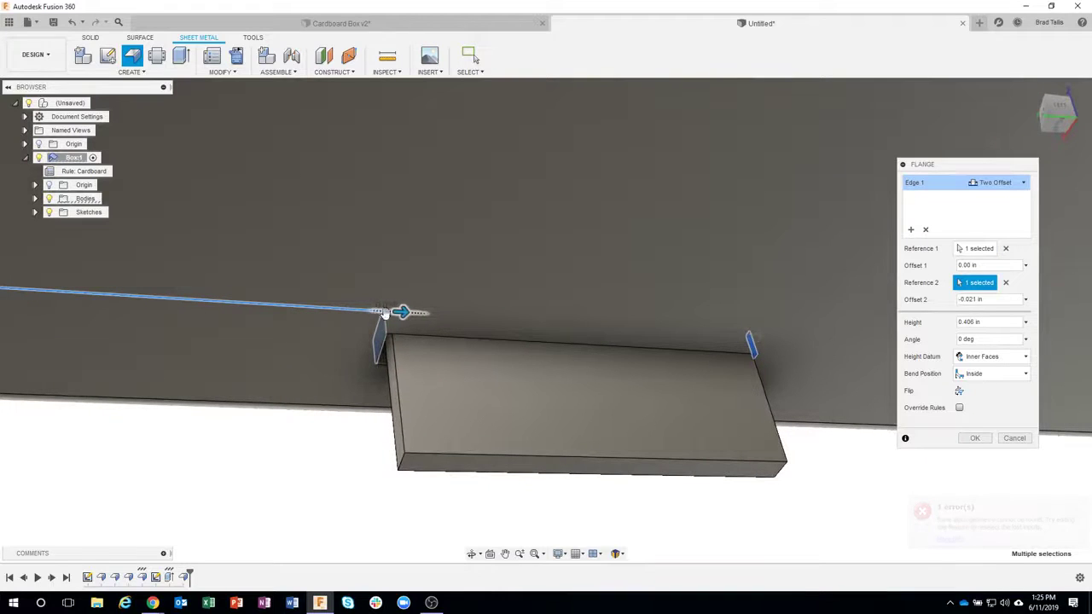
pyautogui.moveTo(743, 341); pyautogui.dragTo(748, 339)
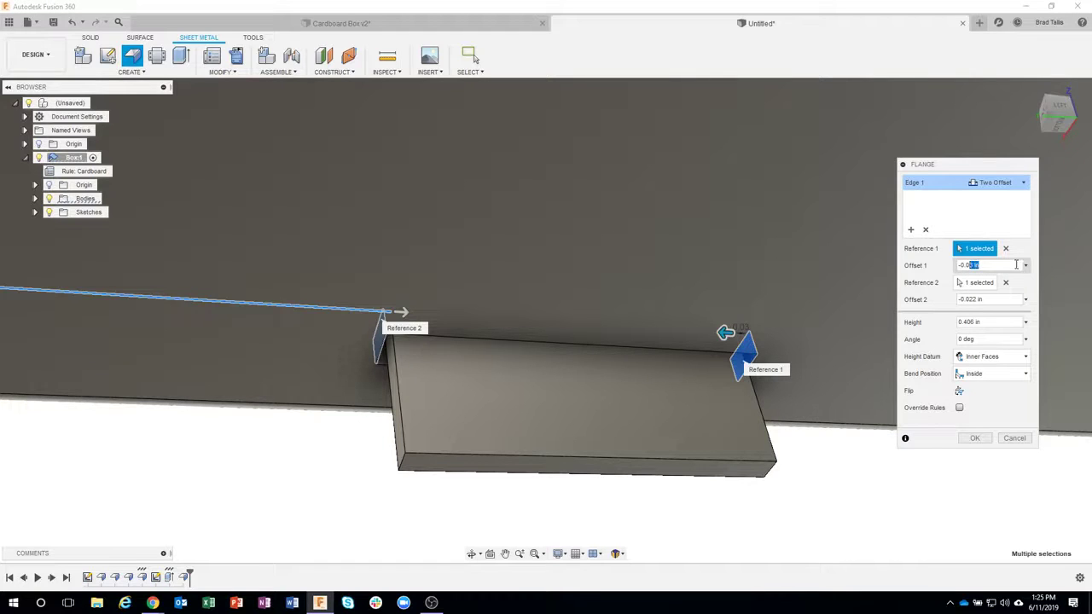
pyautogui.write('-0.02')
pyautogui.click(988, 299)
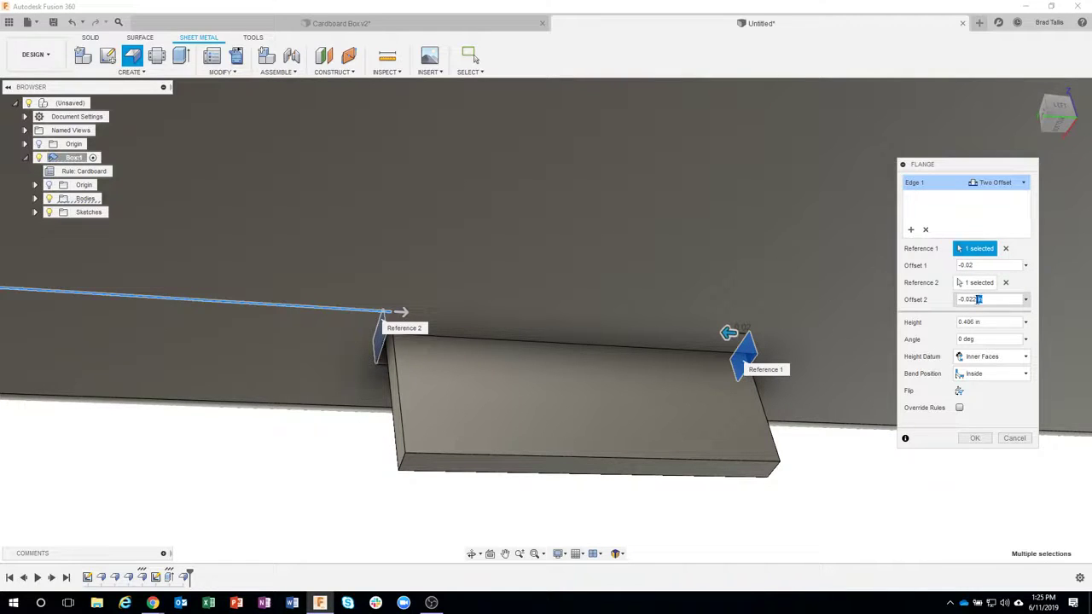
pyautogui.press('BackSpace')
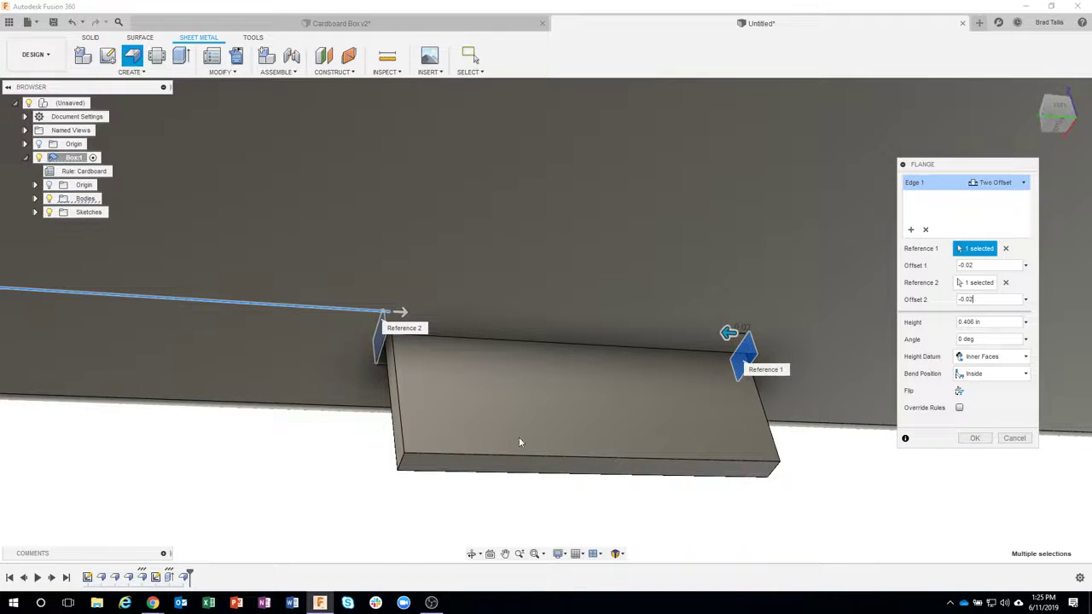
# Shorten the back tab's height to about 0.084 in and create the flange
pyautogui.scroll(-5, 520, 440)
pyautogui.moveTo(888, 469); pyautogui.dragTo(843, 446)
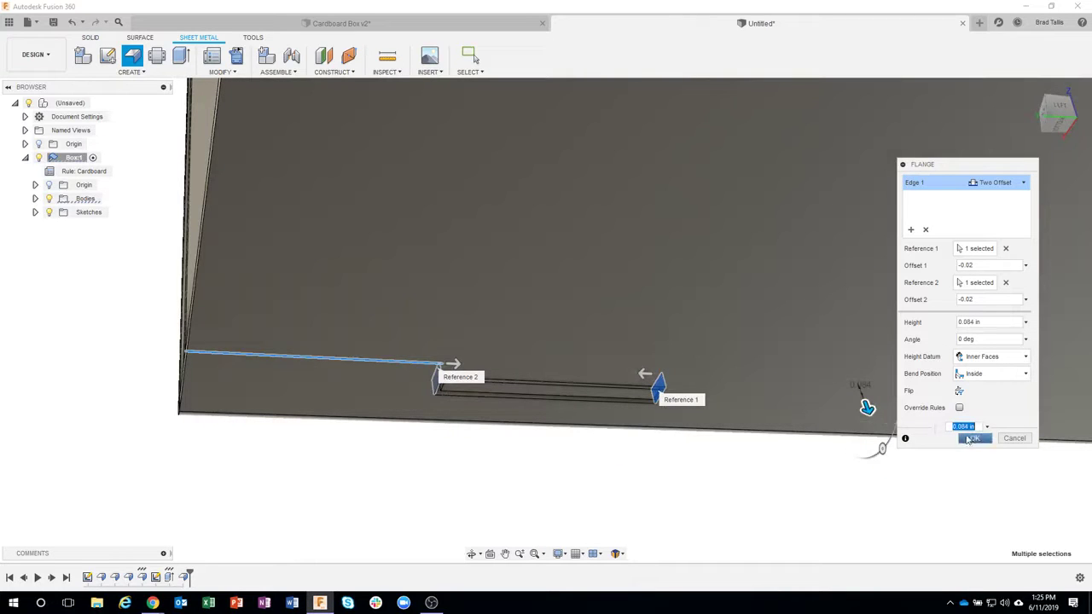
pyautogui.click(974, 438)
pyautogui.keyDown('shift'); pyautogui.moveTo(788, 444); pyautogui.dragTo(787, 500, button='middle'); pyautogui.keyUp('shift')
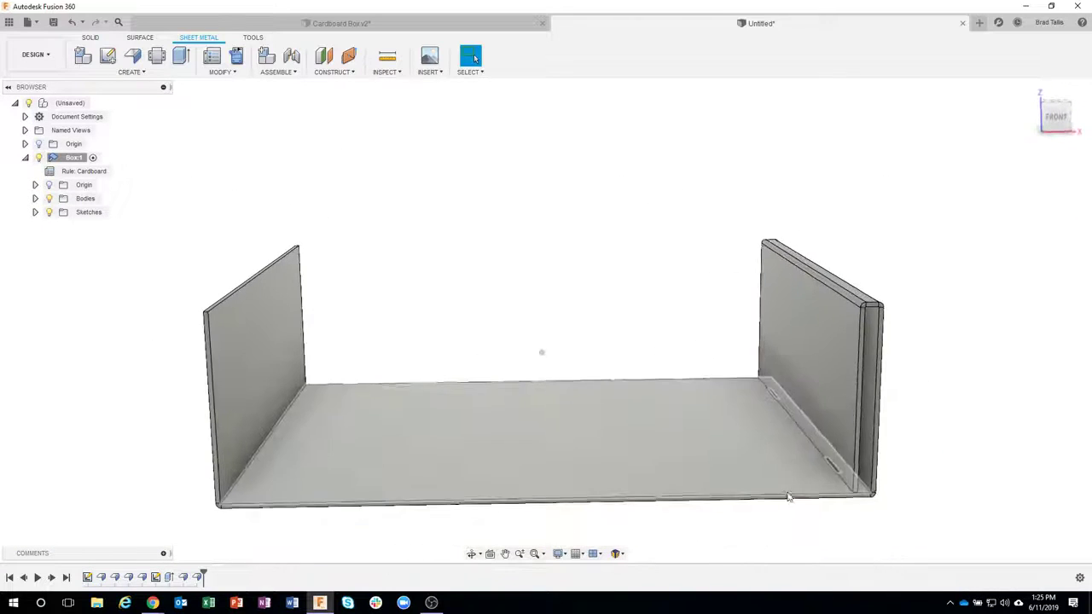
# Unfold all bends of the box with the base as the stationary face to check the flat layout, and undo the unfold
pyautogui.keyDown('shift'); pyautogui.moveTo(908, 435); pyautogui.dragTo(446, 220, button='middle'); pyautogui.keyUp('shift')
pyautogui.click(237, 55)
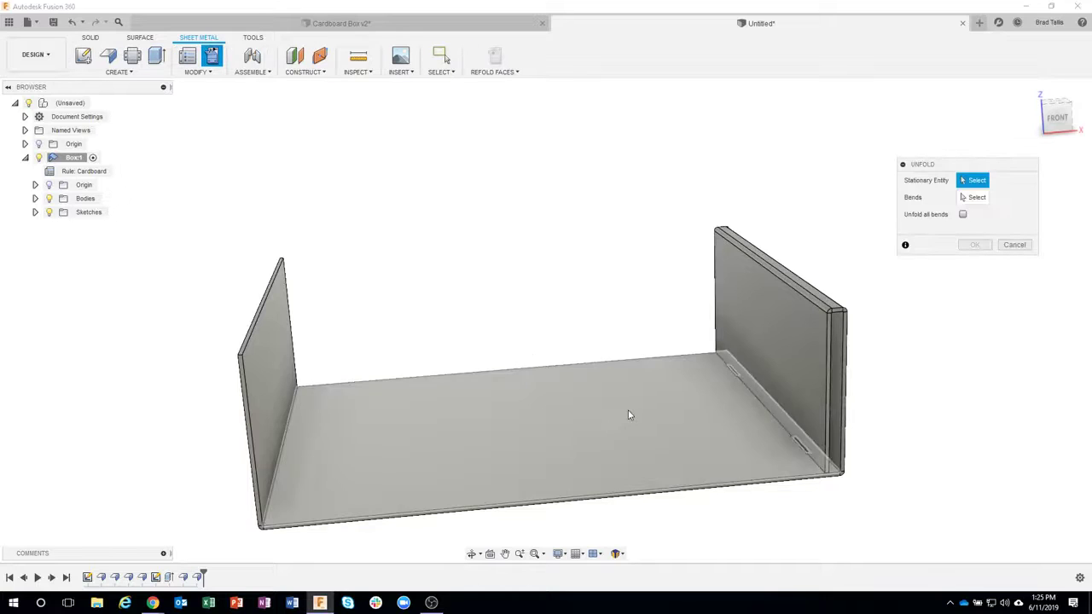
pyautogui.click(962, 215)
pyautogui.click(975, 180)
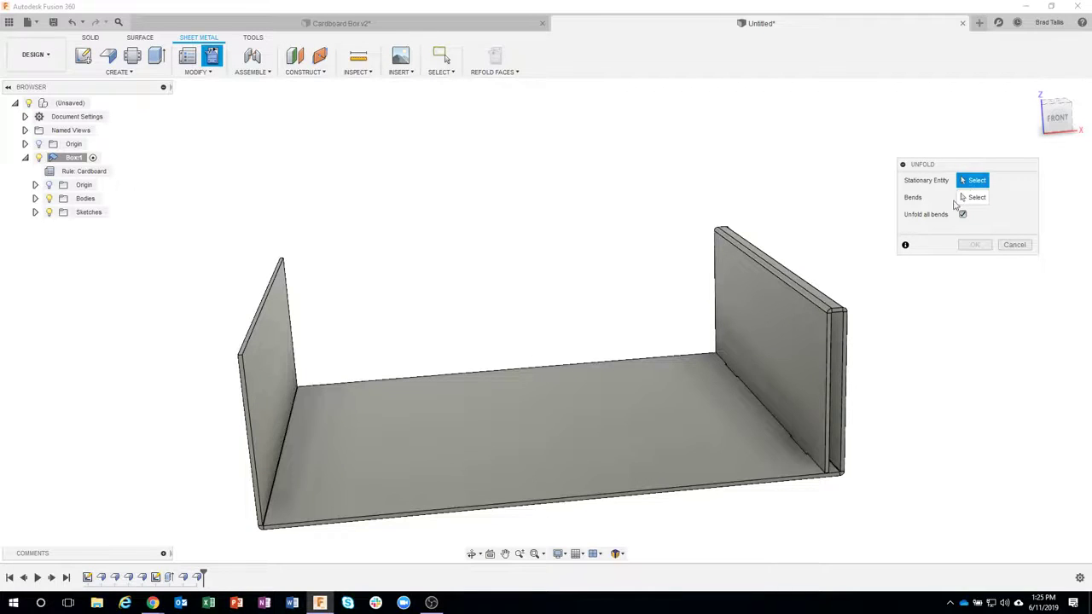
pyautogui.click(615, 432)
pyautogui.keyDown('shift'); pyautogui.moveTo(942, 325); pyautogui.dragTo(709, 395, button='middle'); pyautogui.keyUp('shift')
pyautogui.click(974, 245)
pyautogui.hotkey('ctrl', 'z')
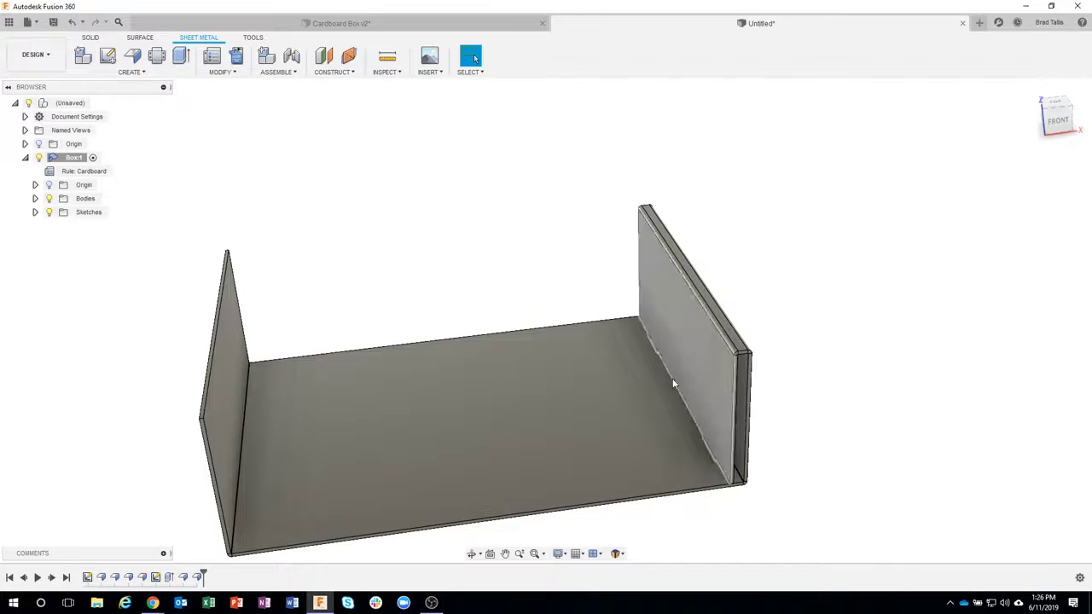
# Start a solid Mirror operation with the pattern type set to Features
pyautogui.moveTo(783, 384)
pyautogui.keyDown('shift'); pyautogui.mouseDown(button='middle')
pyautogui.moveTo(692, 458)
pyautogui.moveTo(724, 438)
pyautogui.moveTo(758, 463)
pyautogui.mouseUp(button='middle'); pyautogui.keyUp('shift')
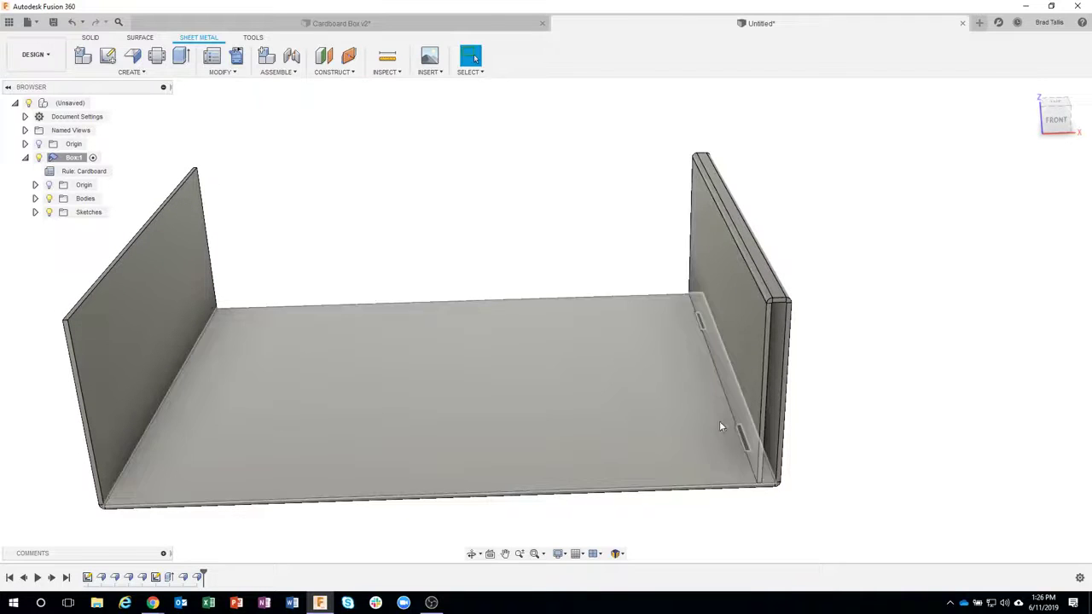
pyautogui.keyDown('shift'); pyautogui.moveTo(515, 189); pyautogui.dragTo(572, 191, button='middle'); pyautogui.keyUp('shift')
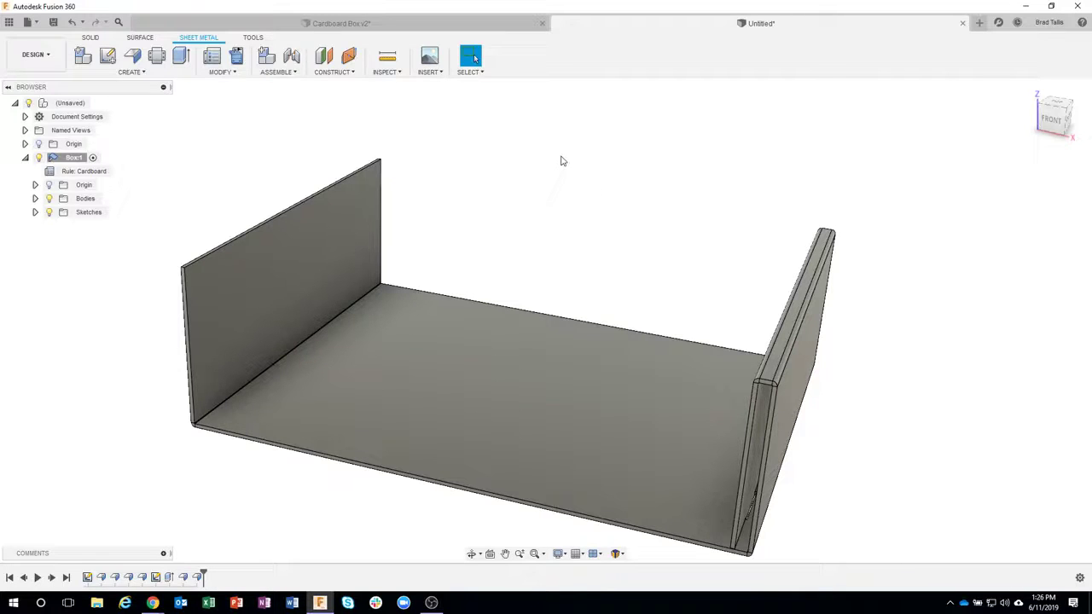
pyautogui.click(91, 39)
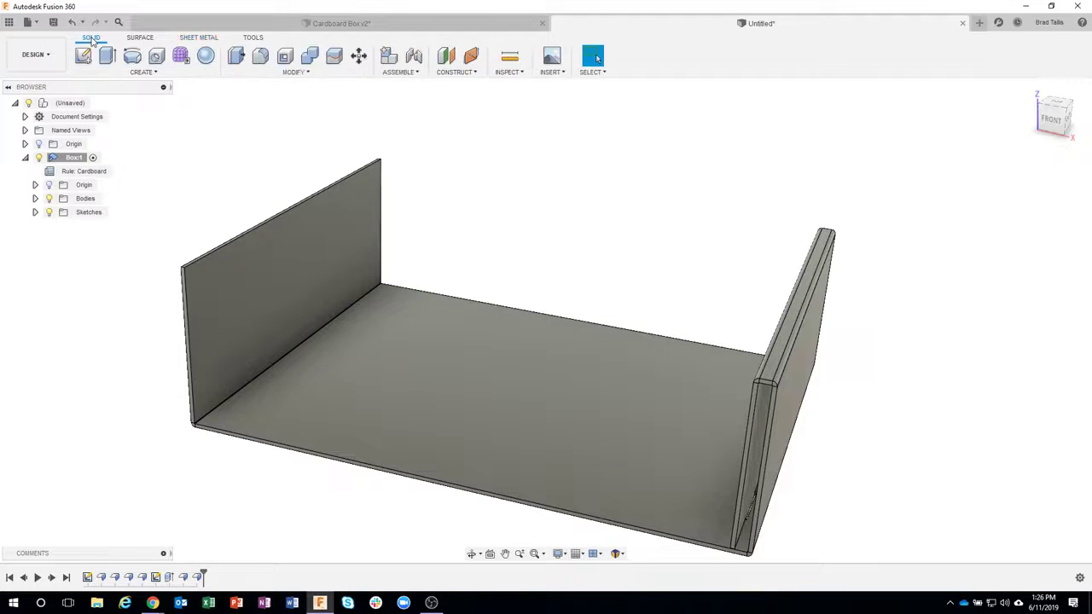
pyautogui.click(141, 71)
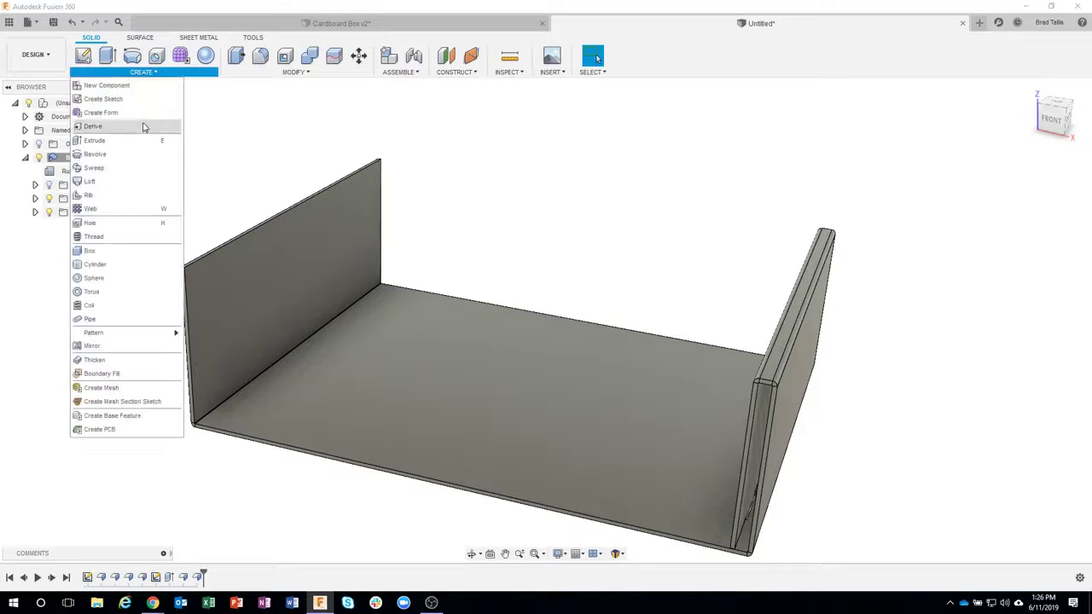
pyautogui.click(117, 348)
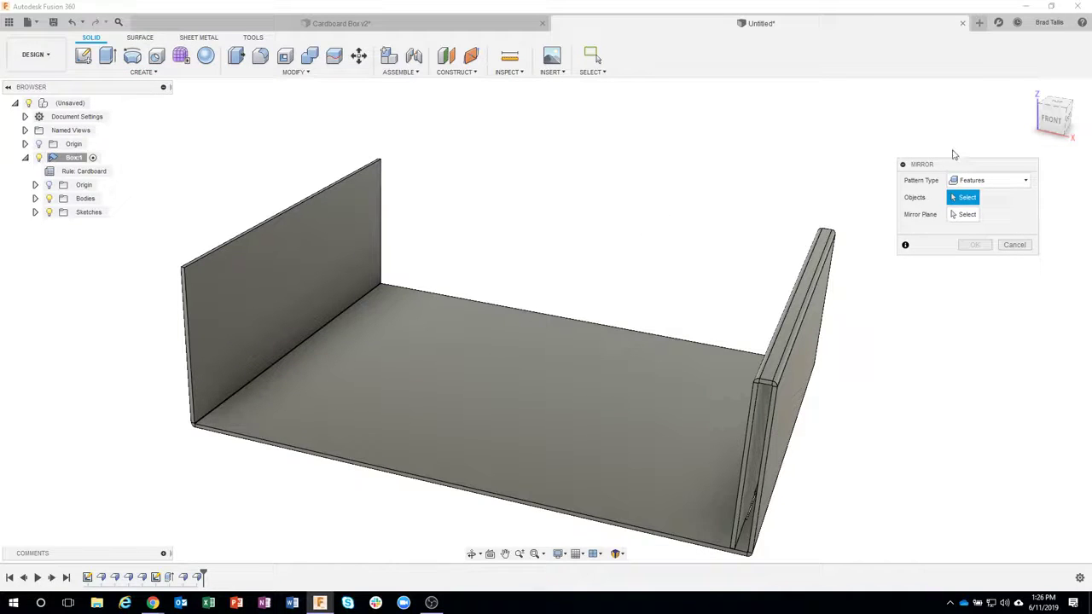
pyautogui.moveTo(960, 166); pyautogui.dragTo(974, 144)
pyautogui.moveTo(839, 269); pyautogui.dragTo(831, 227, button='middle')
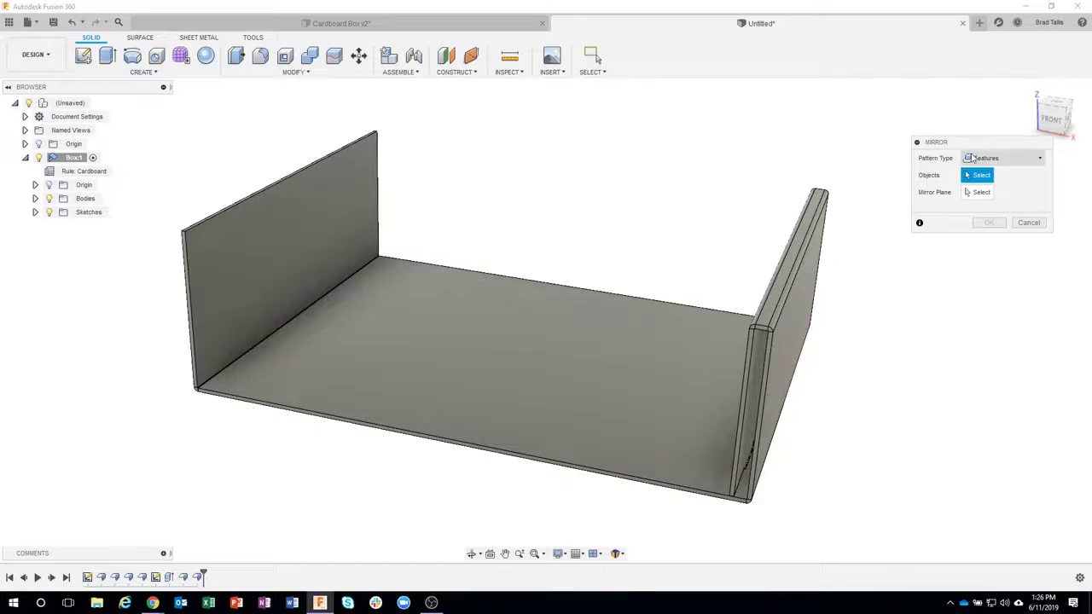
pyautogui.click(1003, 159)
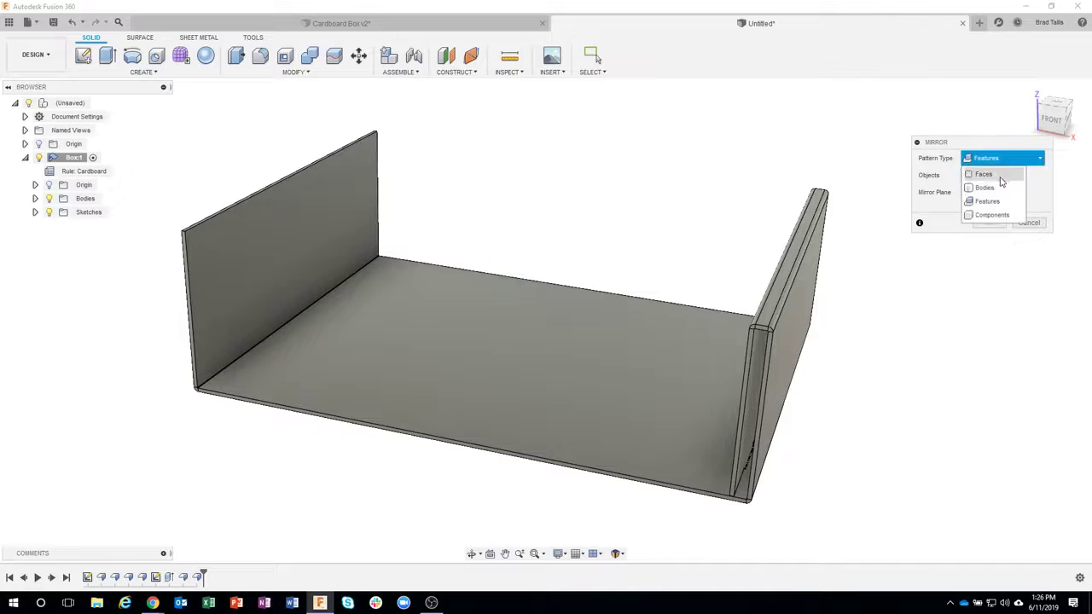
pyautogui.click(990, 174)
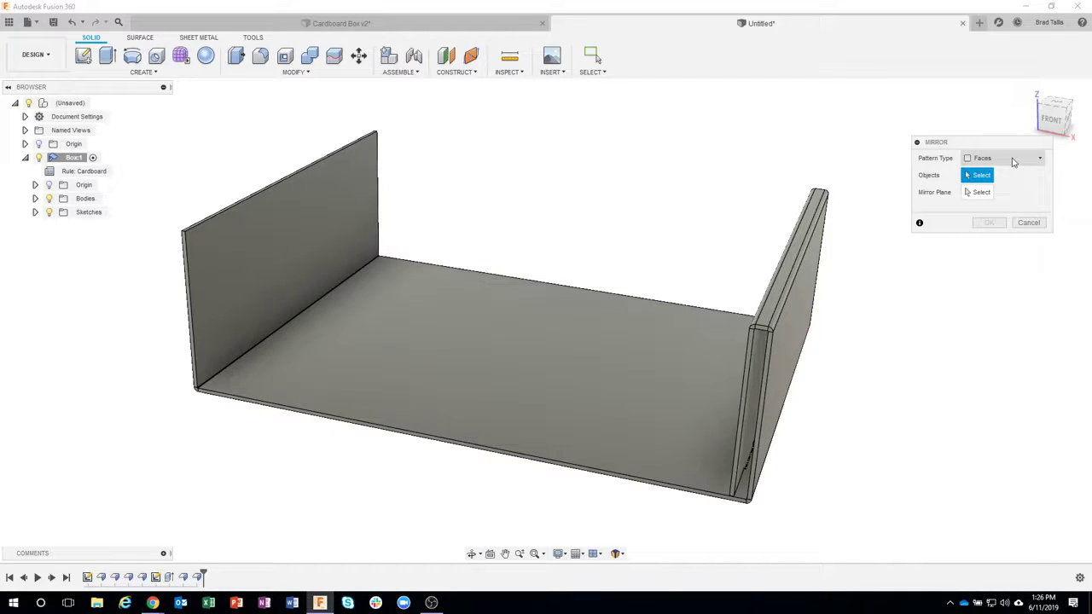
pyautogui.click(1013, 162)
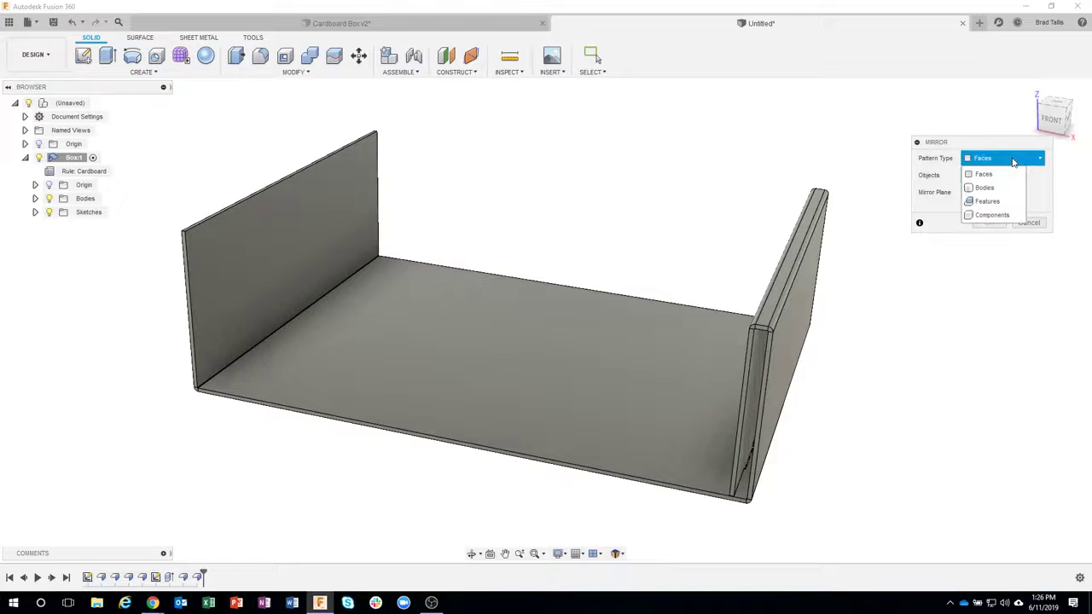
pyautogui.click(997, 201)
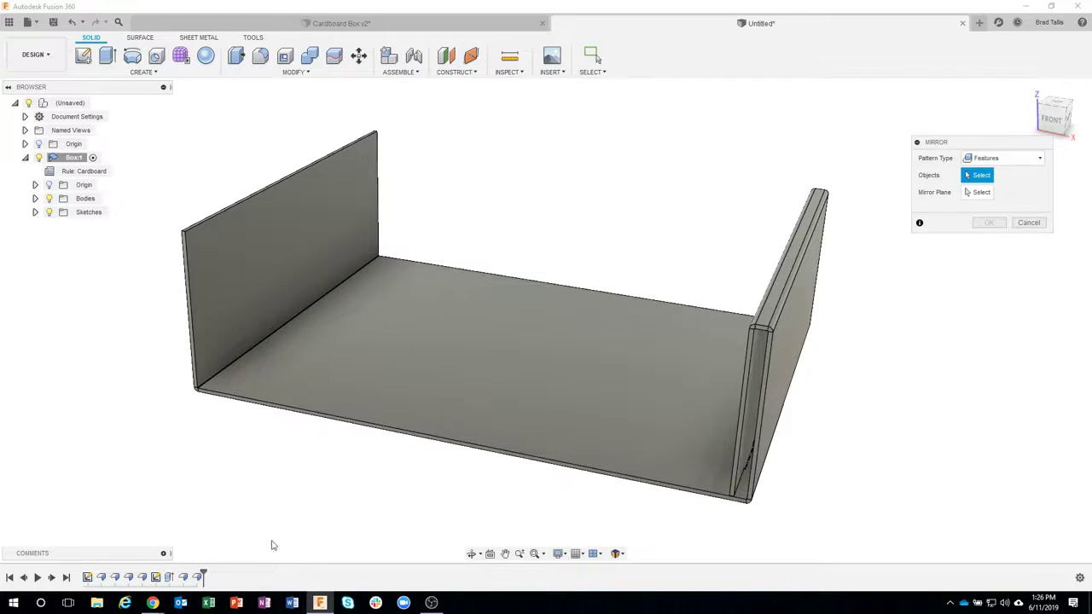
# Select the two tab flanges, the slot extrusion and the two inward-folding flanges of the +X wall as the features to mirror
pyautogui.click(199, 578)
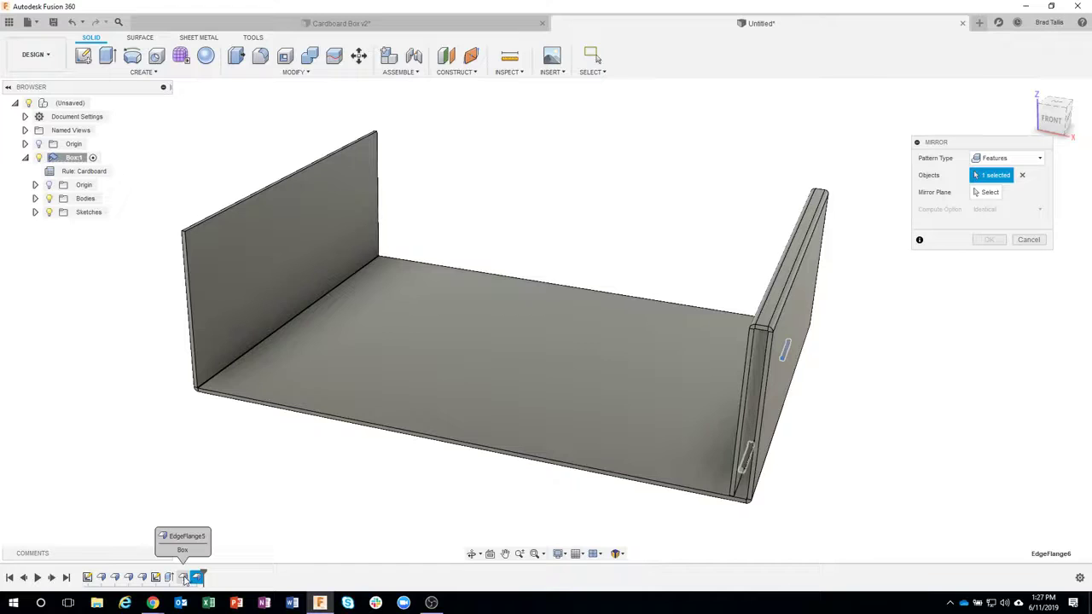
pyautogui.click(183, 578)
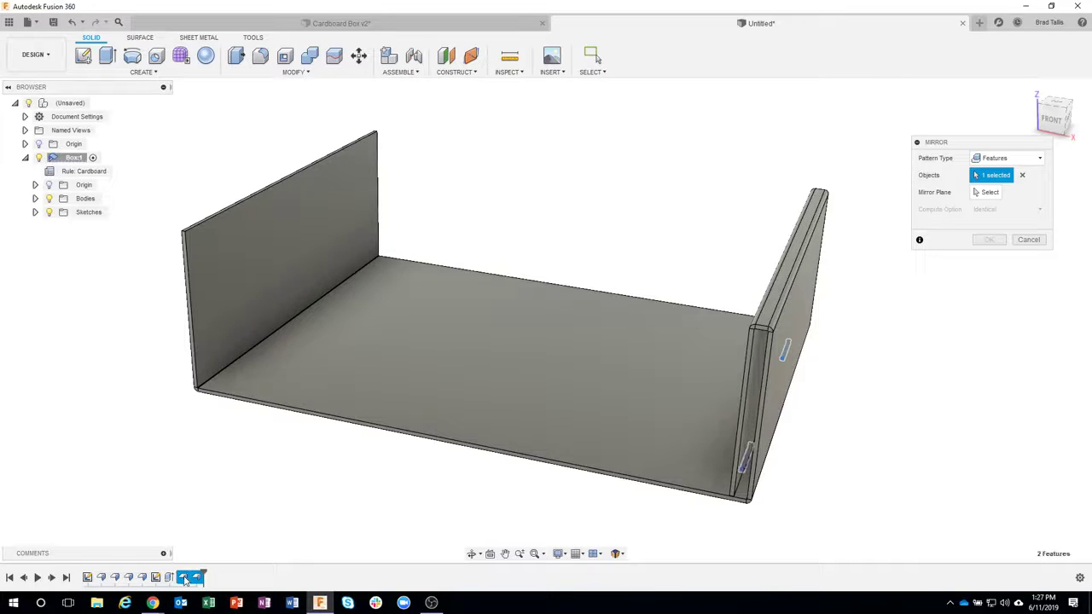
pyautogui.keyDown('ctrl'); pyautogui.click(170, 578); pyautogui.keyUp('ctrl')
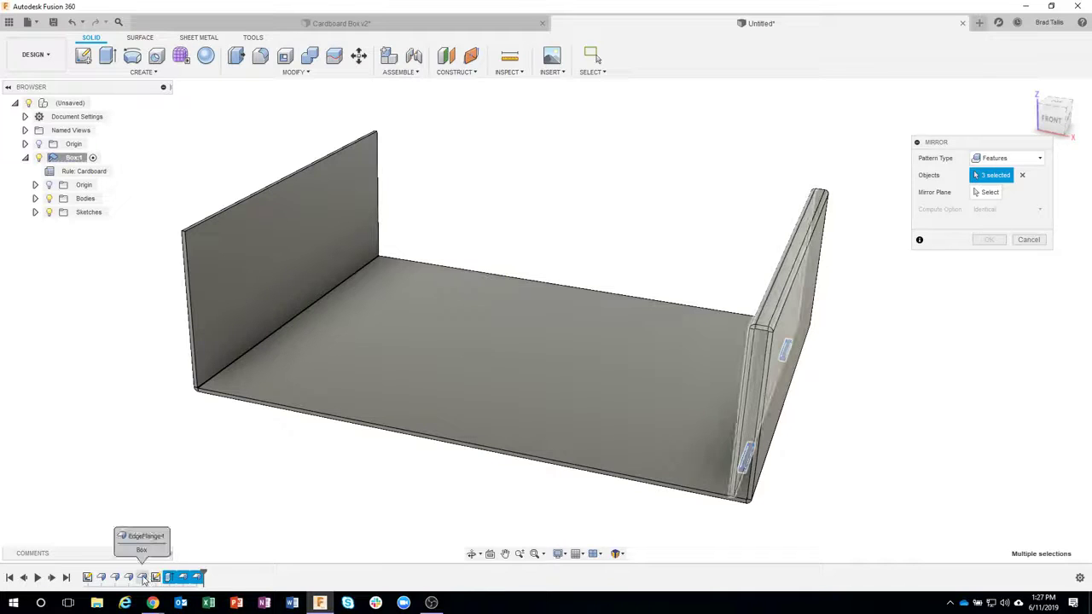
pyautogui.click(144, 579)
pyautogui.click(143, 579)
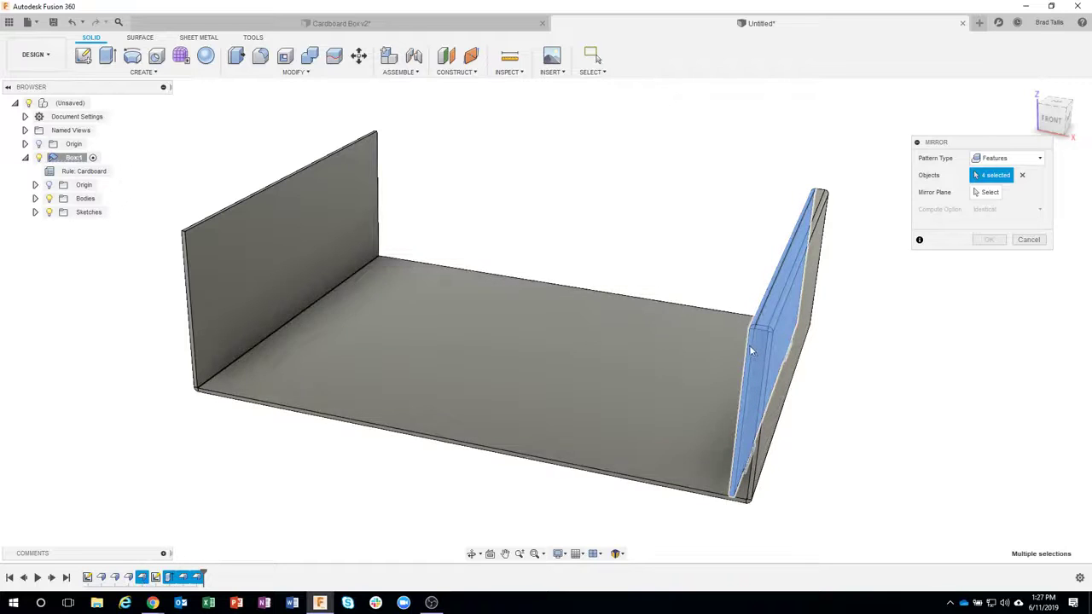
pyautogui.keyDown('shift'); pyautogui.moveTo(755, 353); pyautogui.dragTo(696, 270, button='middle'); pyautogui.keyUp('shift')
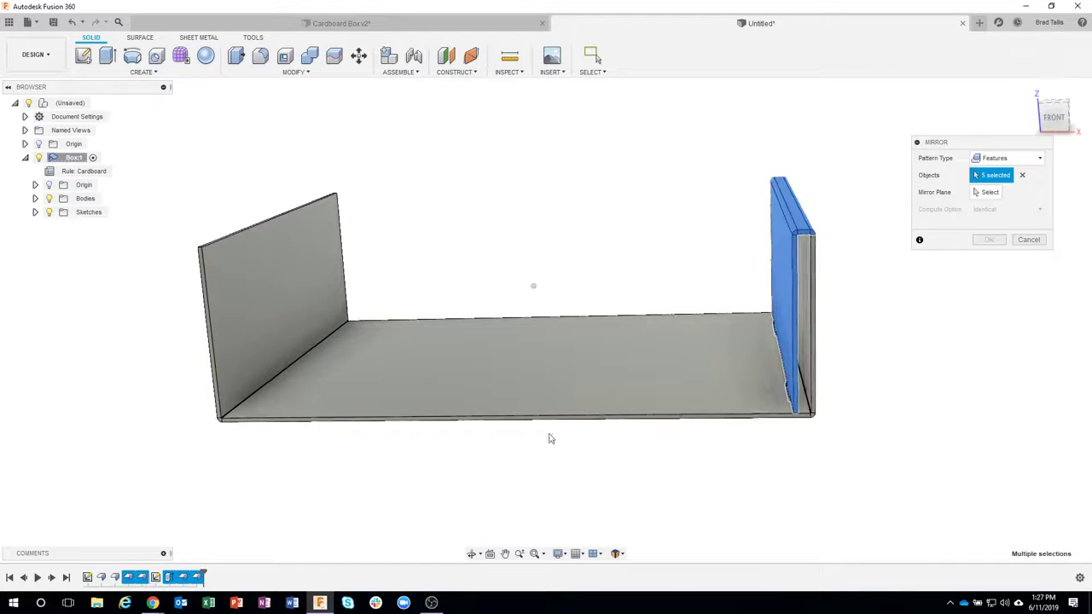
# Use the vertical origin plane midway between the two side walls as the mirror plane
pyautogui.keyDown('shift'); pyautogui.moveTo(550, 439); pyautogui.dragTo(969, 256, button='middle'); pyautogui.keyUp('shift')
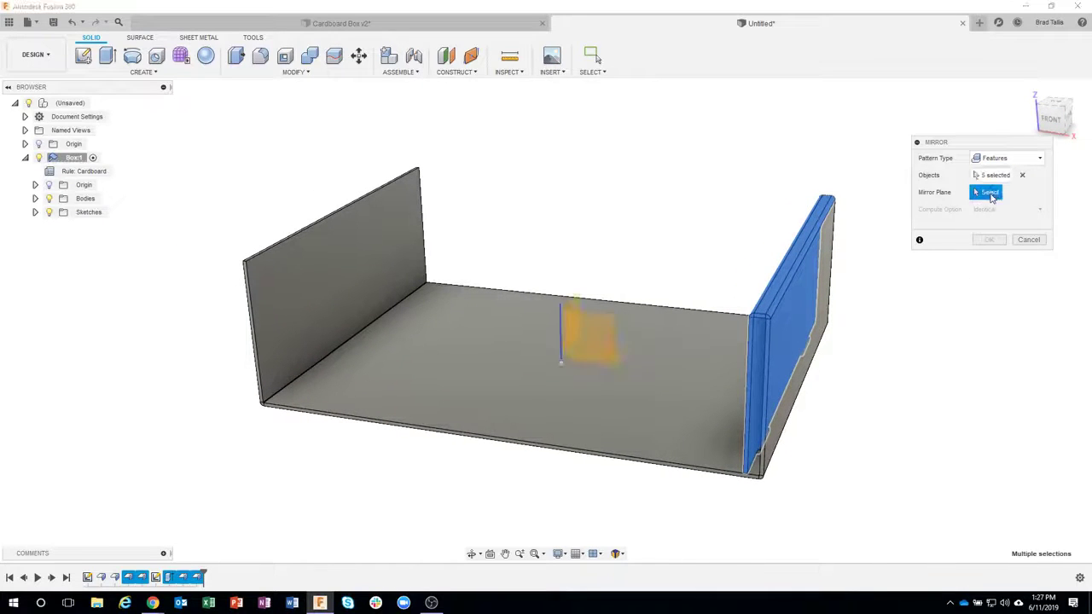
pyautogui.keyDown('shift'); pyautogui.moveTo(991, 195); pyautogui.dragTo(659, 177, button='middle'); pyautogui.keyUp('shift')
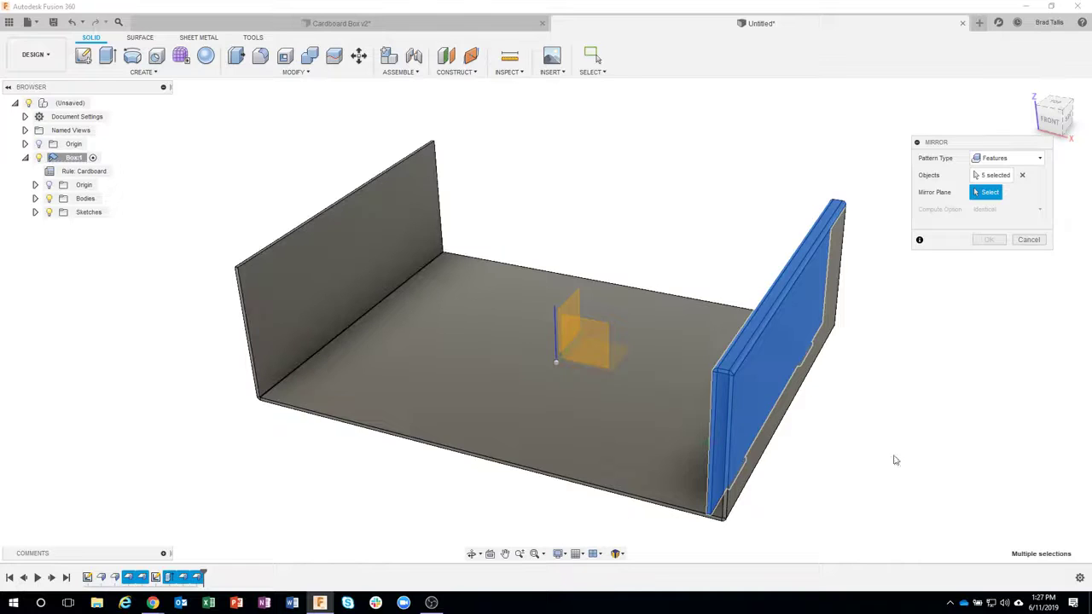
pyautogui.scroll(1, 611, 260)
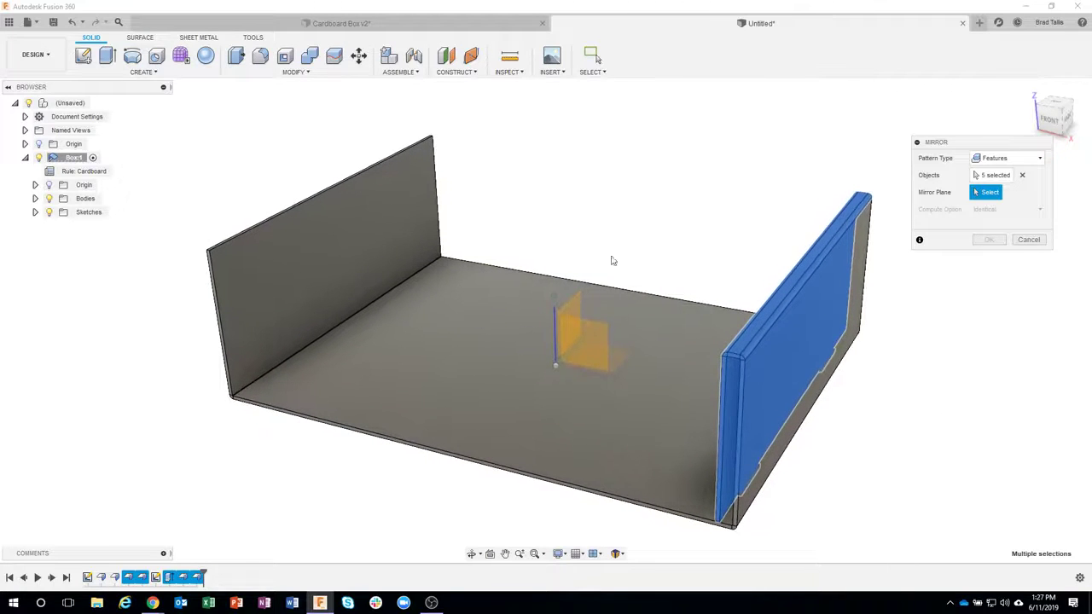
pyautogui.click(576, 312)
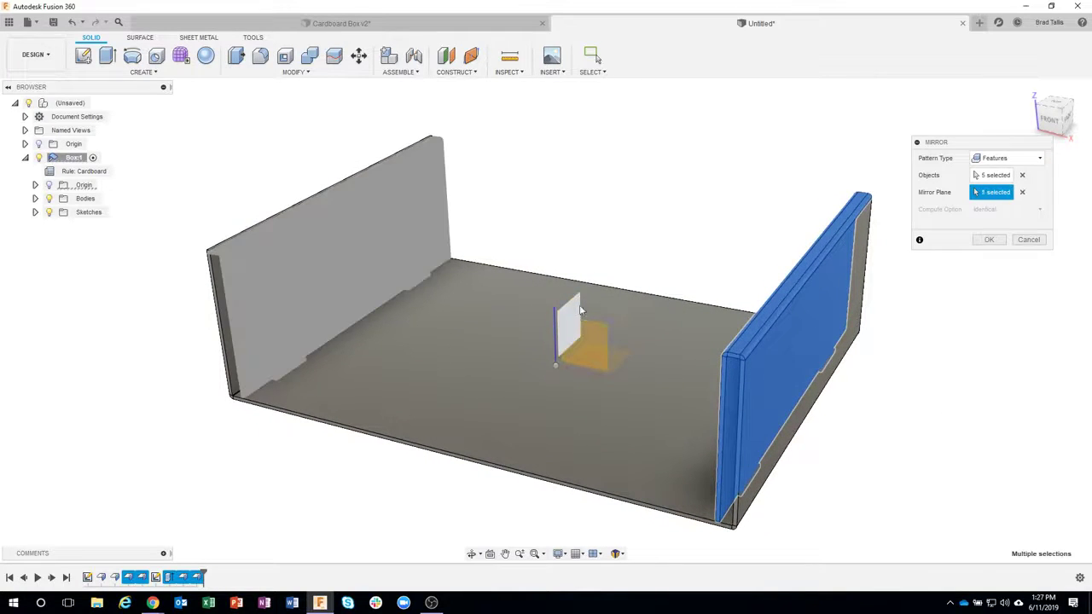
pyautogui.keyDown('shift'); pyautogui.moveTo(741, 201); pyautogui.dragTo(879, 181, button='middle'); pyautogui.keyUp('shift')
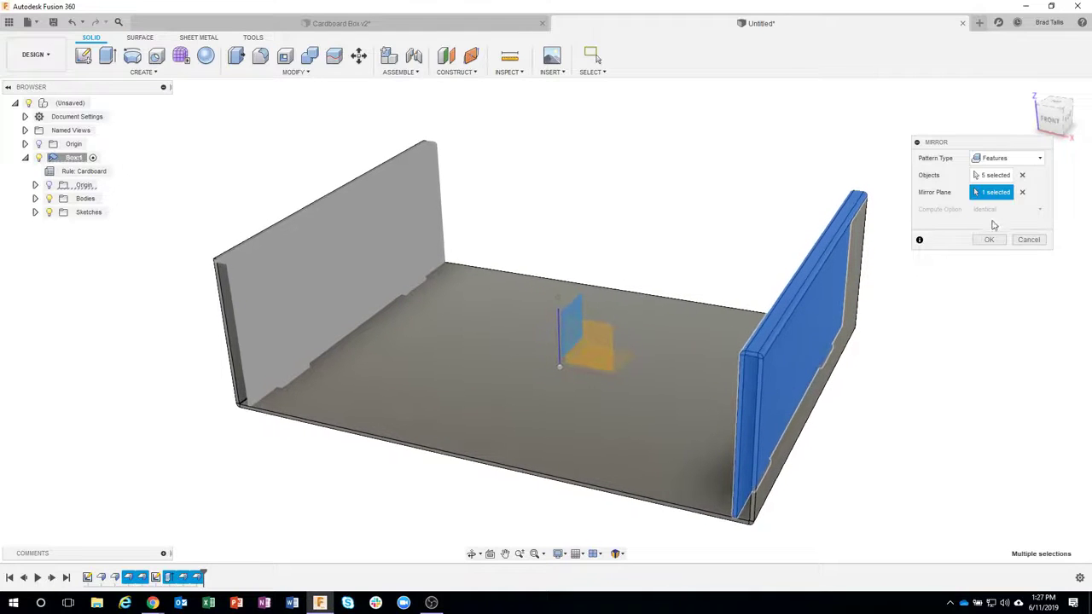
# Complete the mirror of the selected wall features and check both side walls of the box
pyautogui.click(994, 240)
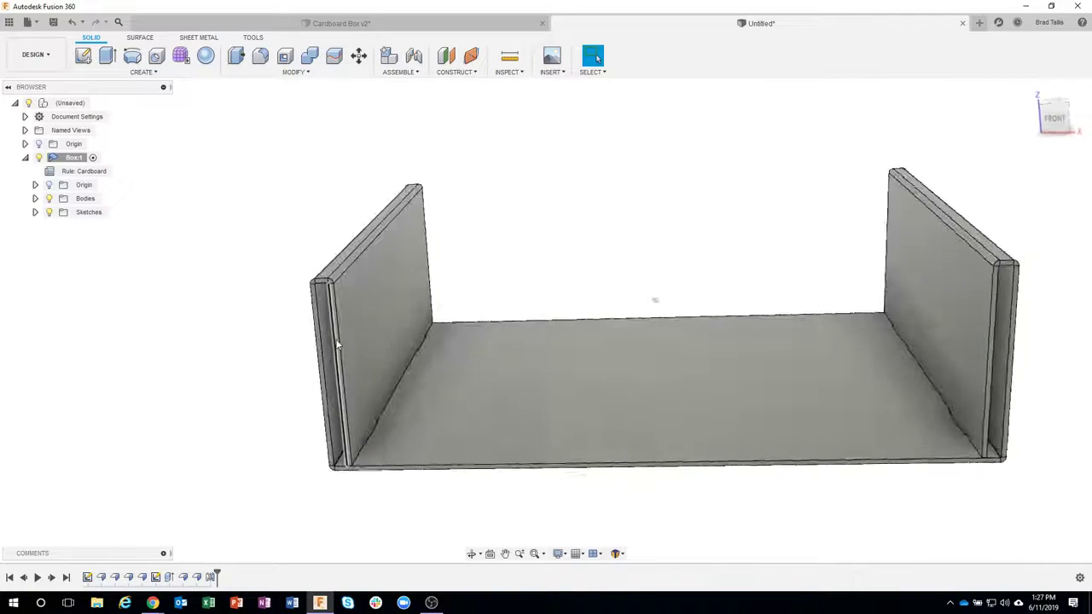
pyautogui.keyDown('shift'); pyautogui.moveTo(337, 344); pyautogui.dragTo(339, 331, button='middle'); pyautogui.keyUp('shift')
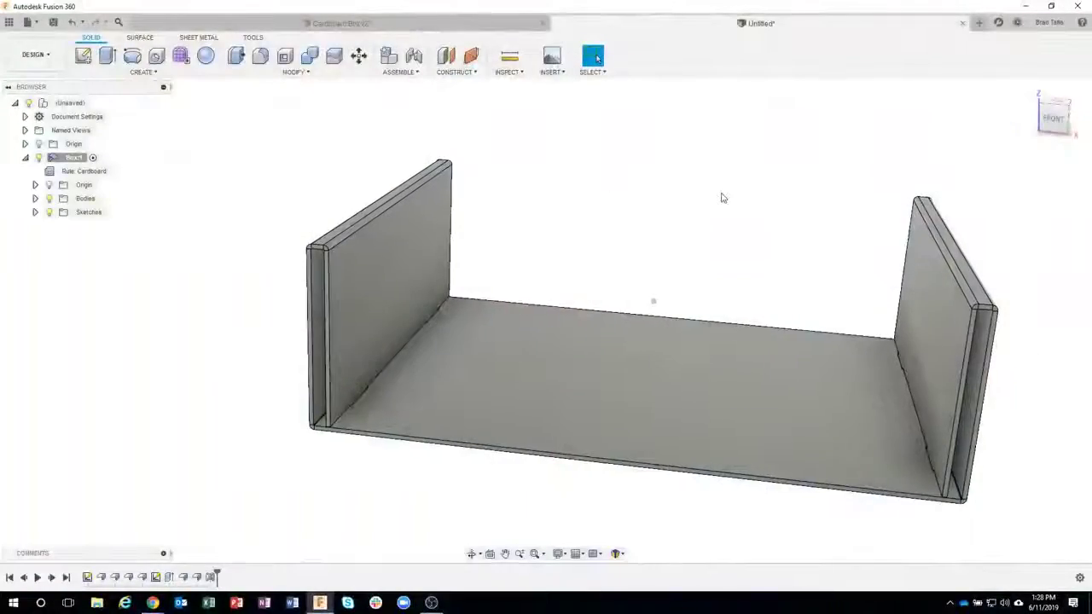
pyautogui.keyDown('shift'); pyautogui.moveTo(721, 198); pyautogui.dragTo(600, 173, button='middle'); pyautogui.keyUp('shift')
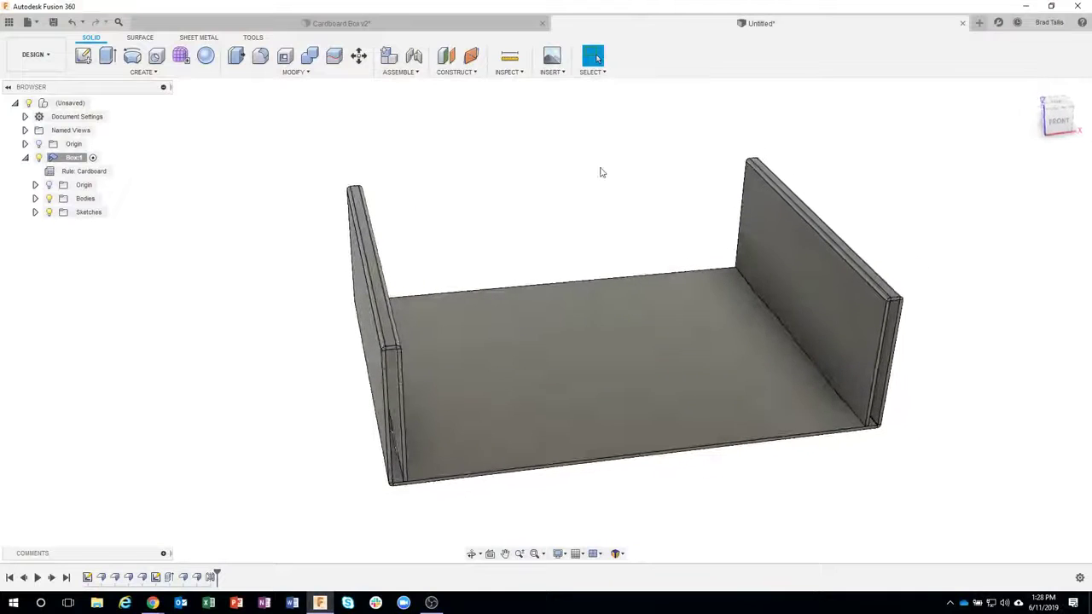
# Preview the unfolding of all bends with the base as the stationary face, and cancel the unfold
pyautogui.click(205, 39)
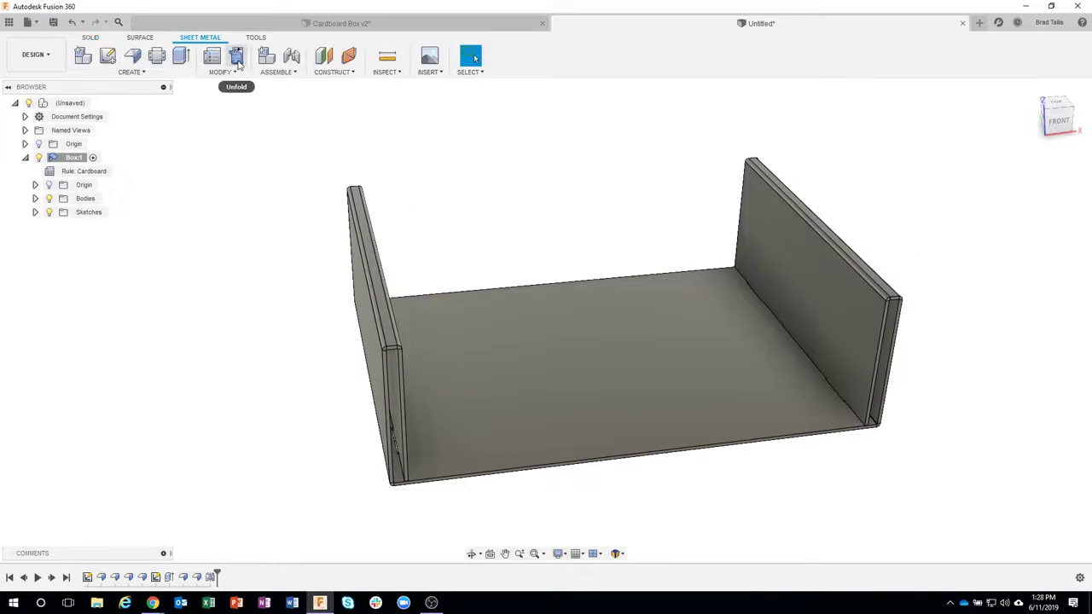
pyautogui.click(236, 57)
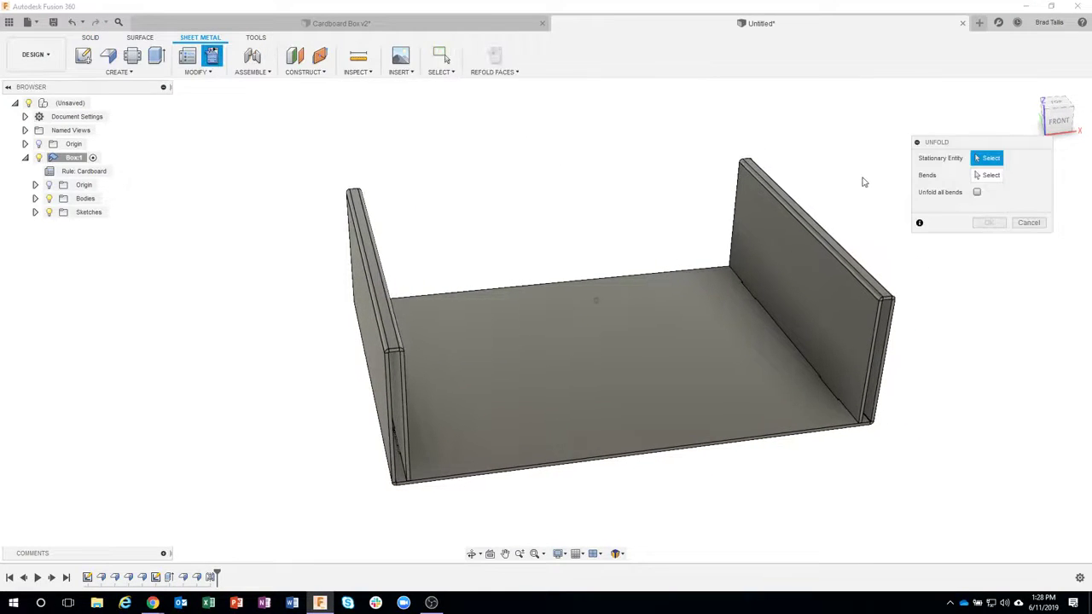
pyautogui.click(685, 297)
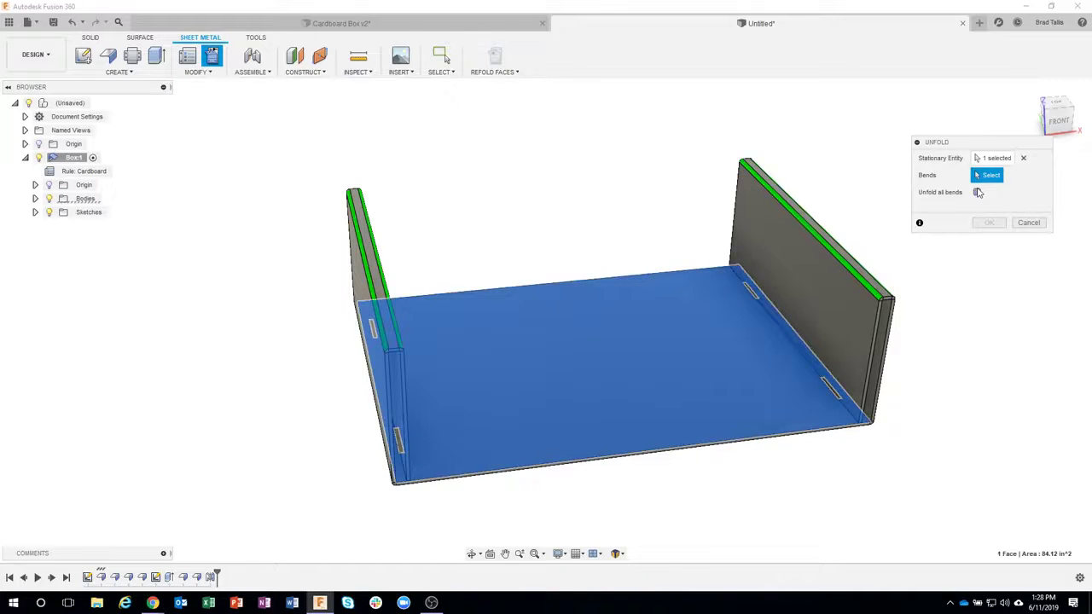
pyautogui.click(978, 192)
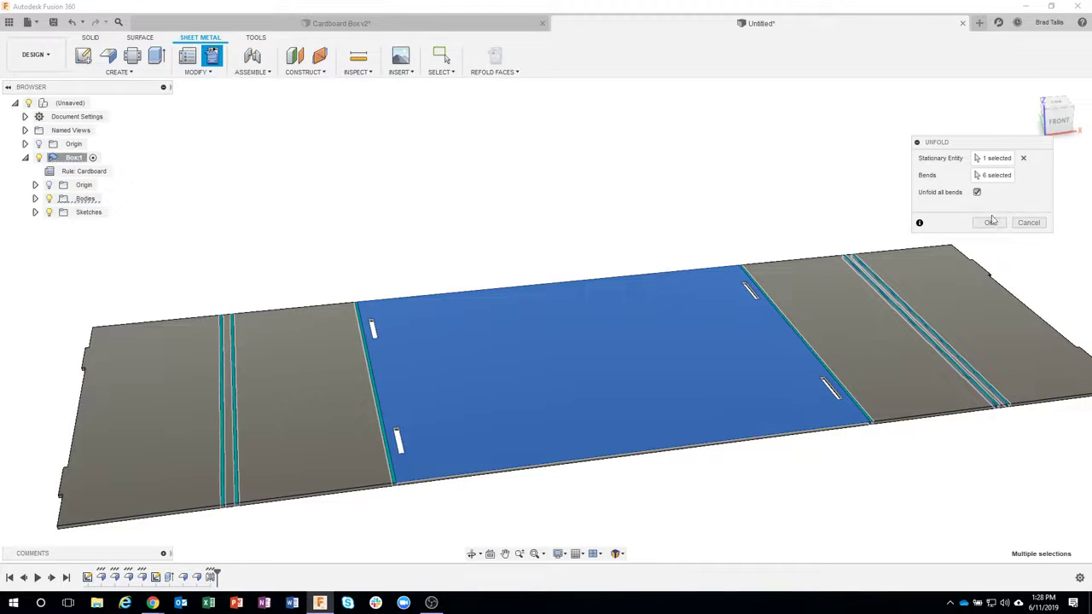
pyautogui.click(1029, 222)
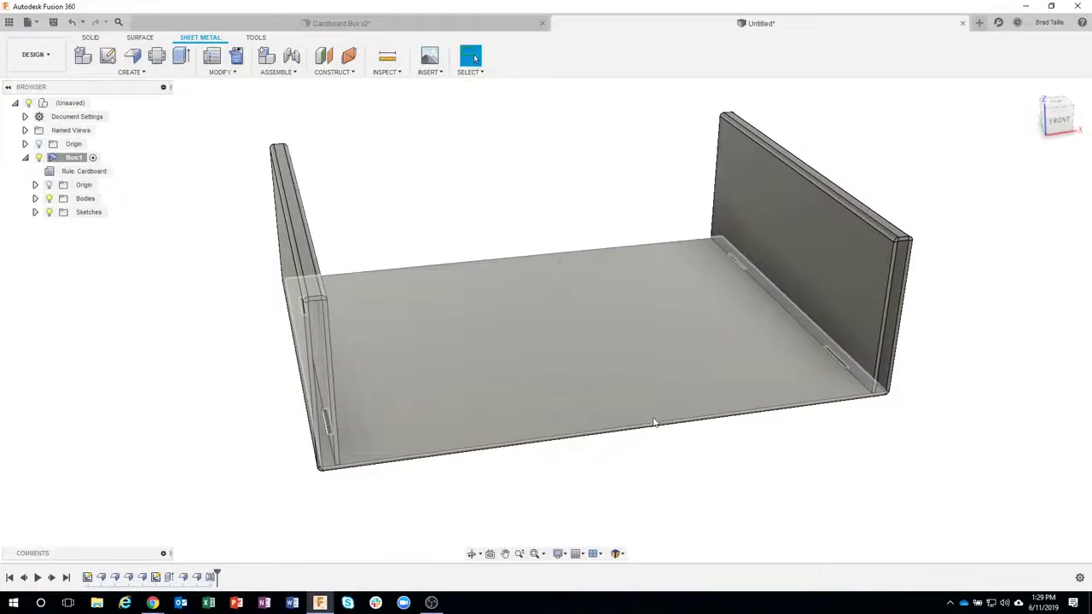
# Start a flange on the full front edge of the base and raise it to about 2.269 in at 90 degrees
pyautogui.rightClick(648, 426)
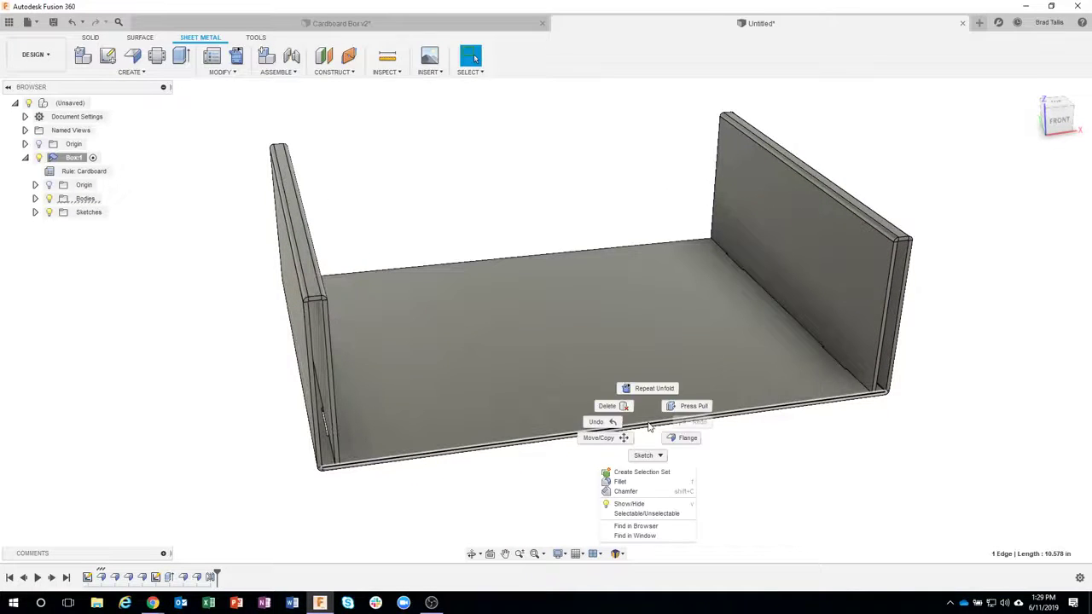
pyautogui.click(683, 440)
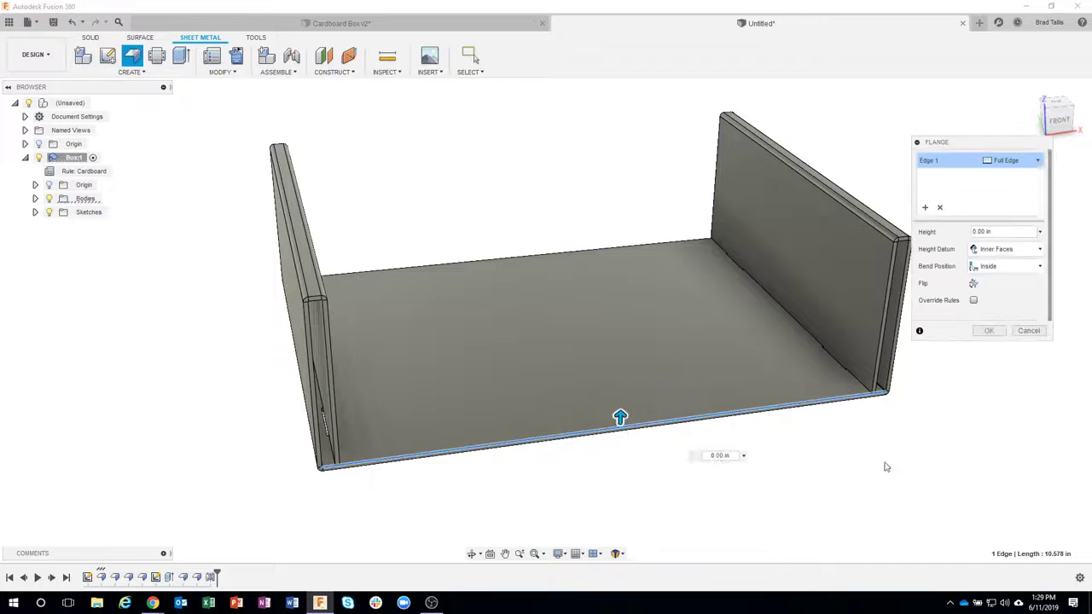
pyautogui.keyDown('shift'); pyautogui.moveTo(872, 450); pyautogui.dragTo(639, 383, button='middle'); pyautogui.keyUp('shift')
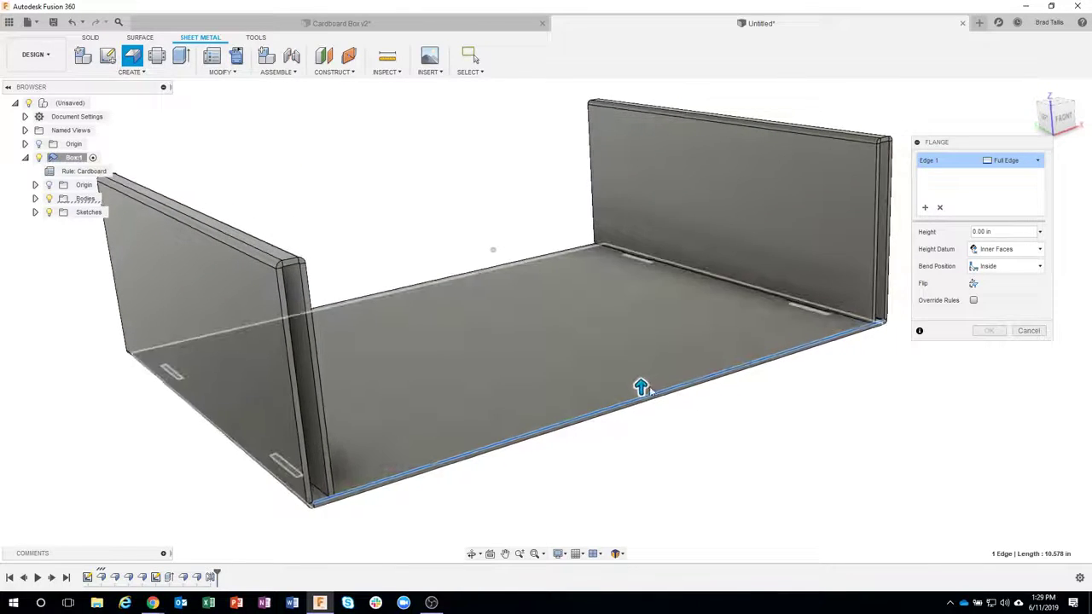
pyautogui.moveTo(639, 380); pyautogui.dragTo(639, 239)
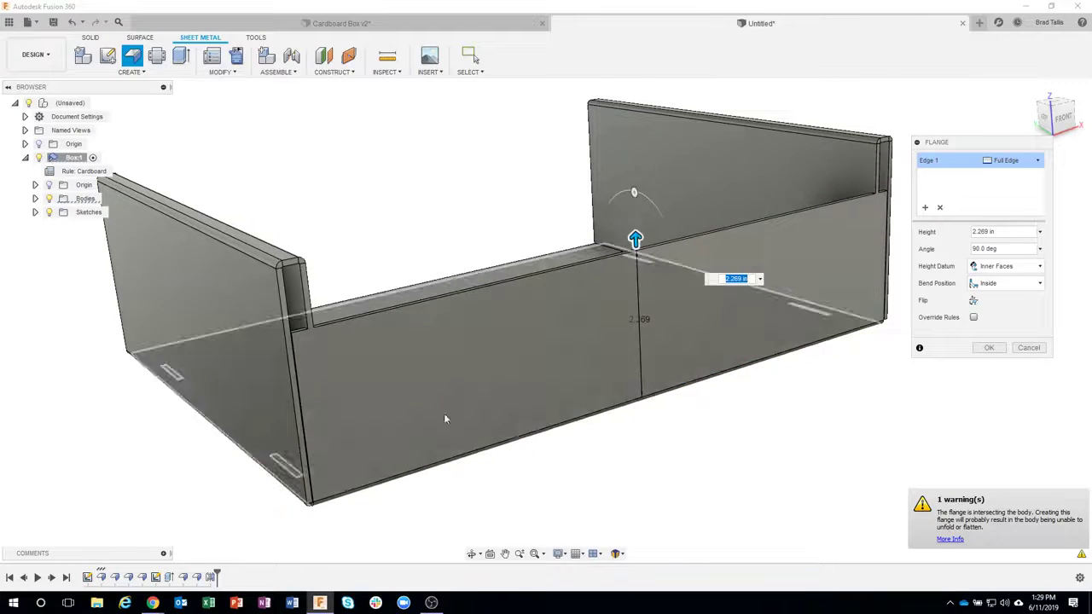
# Examine the corner where the front flange meets the left side wall, from outside and from beneath the box
pyautogui.keyDown('shift'); pyautogui.moveTo(675, 503); pyautogui.dragTo(317, 325, button='middle'); pyautogui.keyUp('shift')
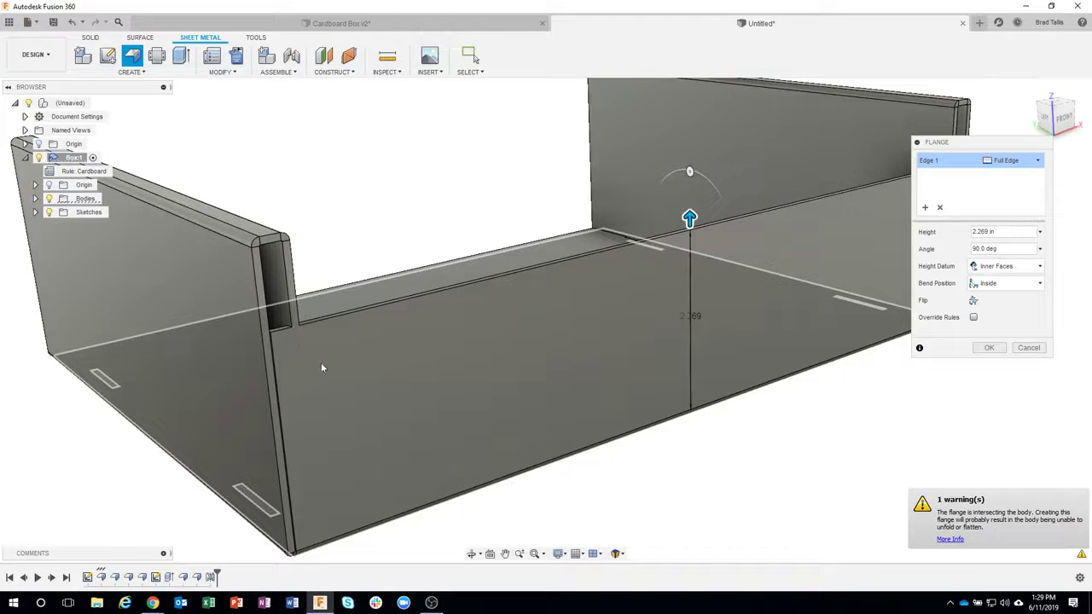
pyautogui.keyDown('shift'); pyautogui.moveTo(331, 403); pyautogui.dragTo(282, 285, button='middle'); pyautogui.keyUp('shift')
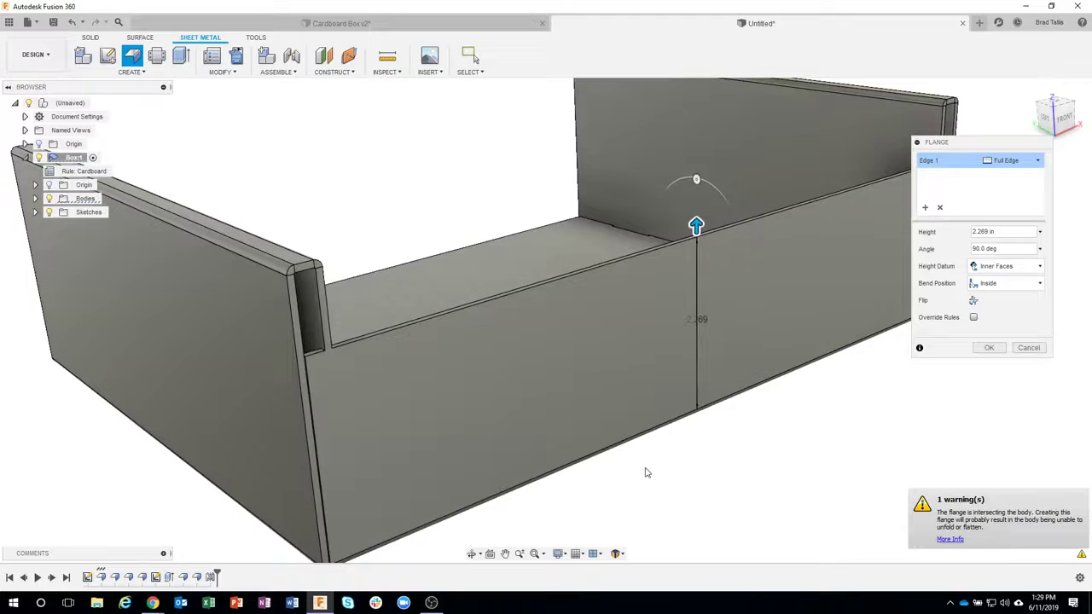
pyautogui.keyDown('shift'); pyautogui.moveTo(645, 472); pyautogui.dragTo(970, 299, button='middle'); pyautogui.keyUp('shift')
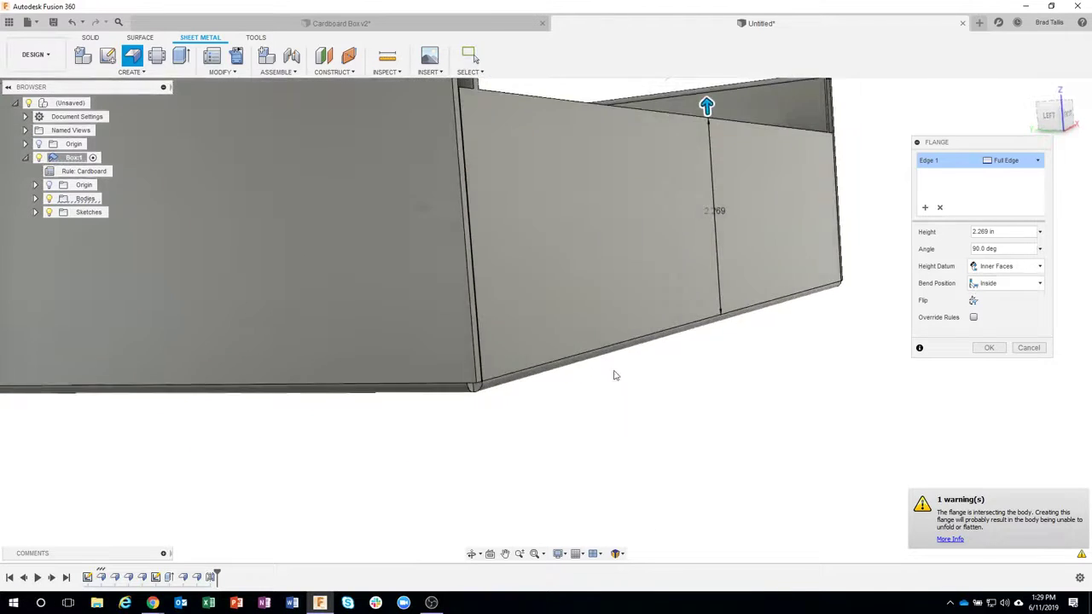
pyautogui.keyDown('shift'); pyautogui.moveTo(614, 375); pyautogui.dragTo(536, 231, button='middle'); pyautogui.keyUp('shift')
pyautogui.scroll(5, 536, 229)
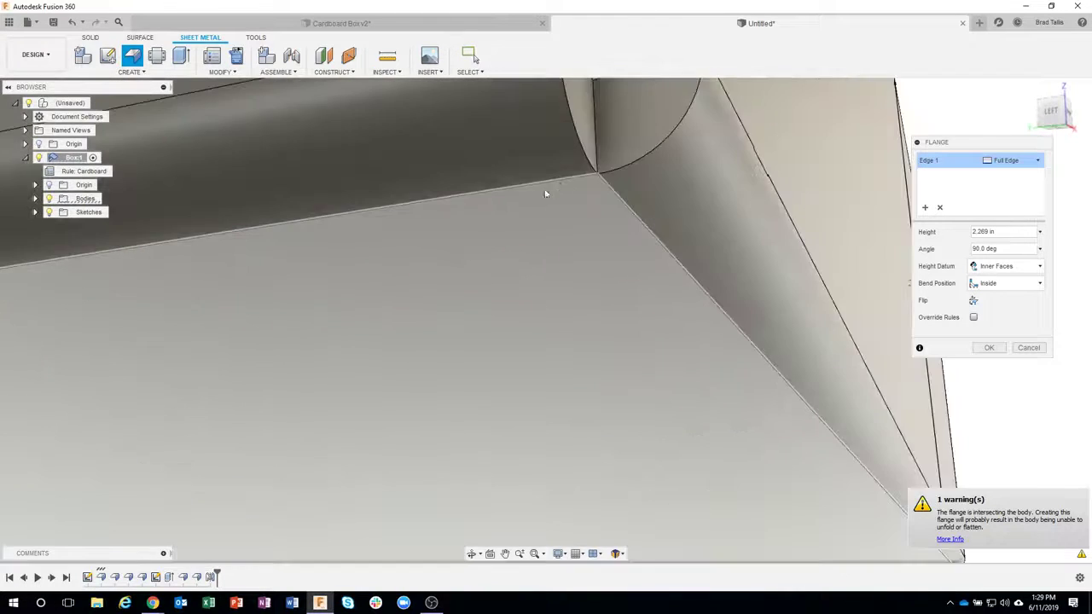
pyautogui.scroll(-3, 560, 217)
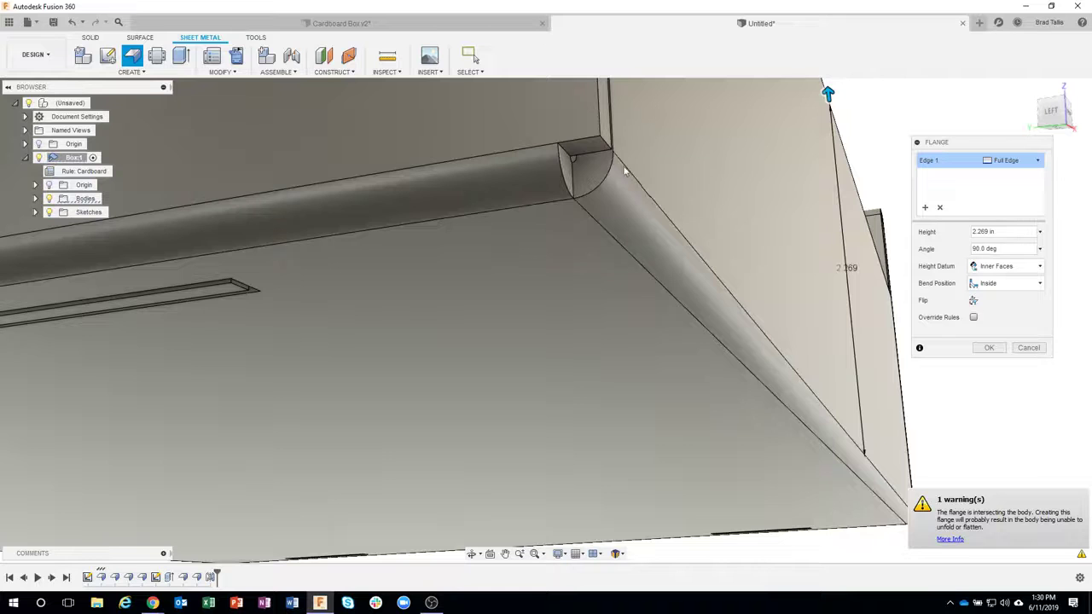
pyautogui.scroll(-5, 721, 291)
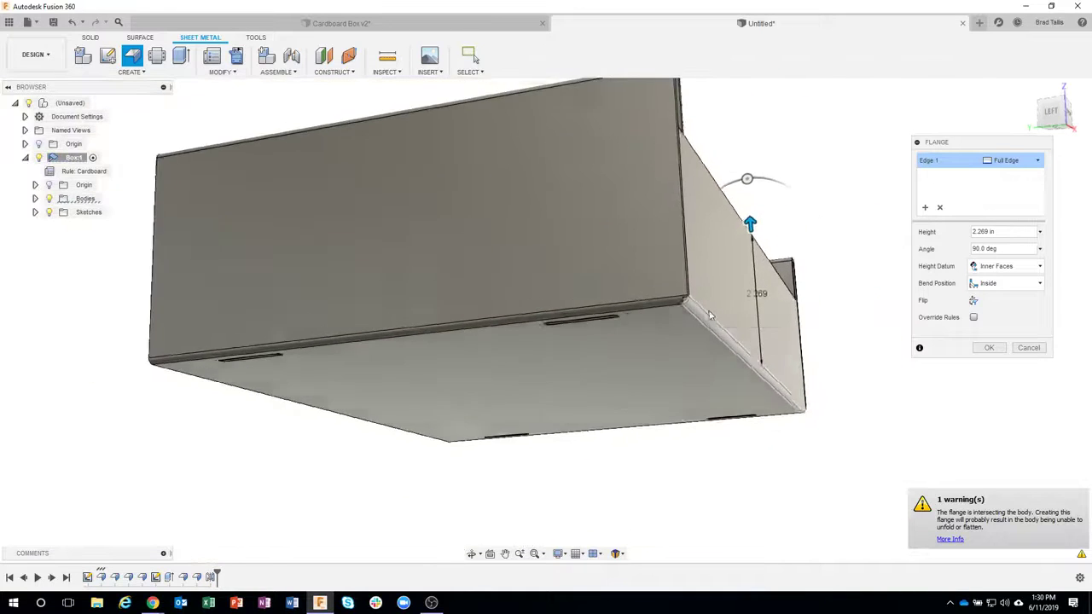
pyautogui.keyDown('shift'); pyautogui.moveTo(708, 315); pyautogui.dragTo(593, 368, button='middle'); pyautogui.keyUp('shift')
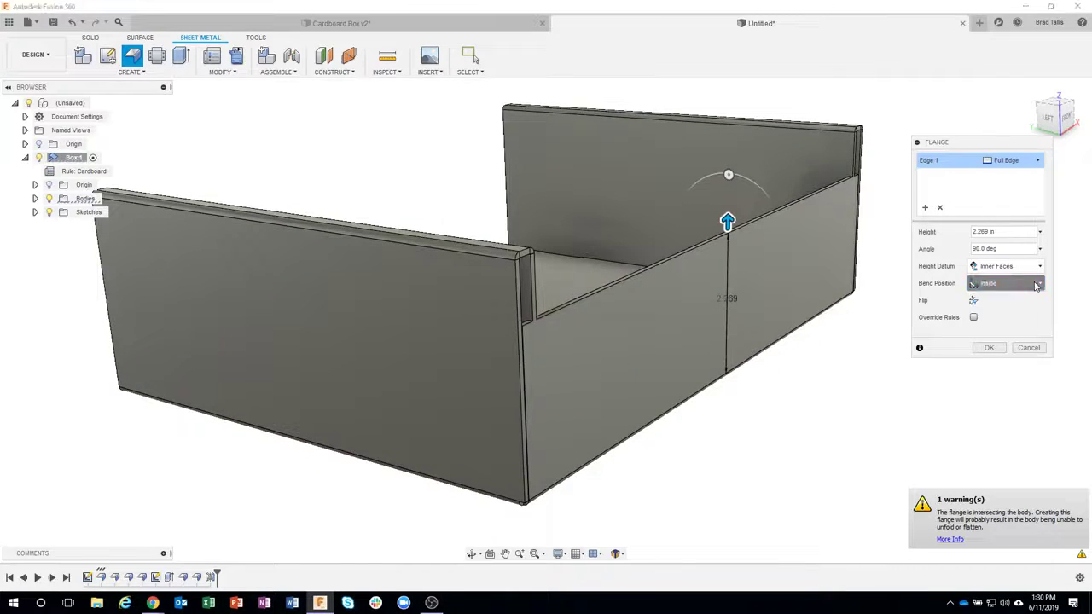
# Try the Outside bend position for the front flange and inspect its contact with the folded side wall
pyautogui.click(994, 313)
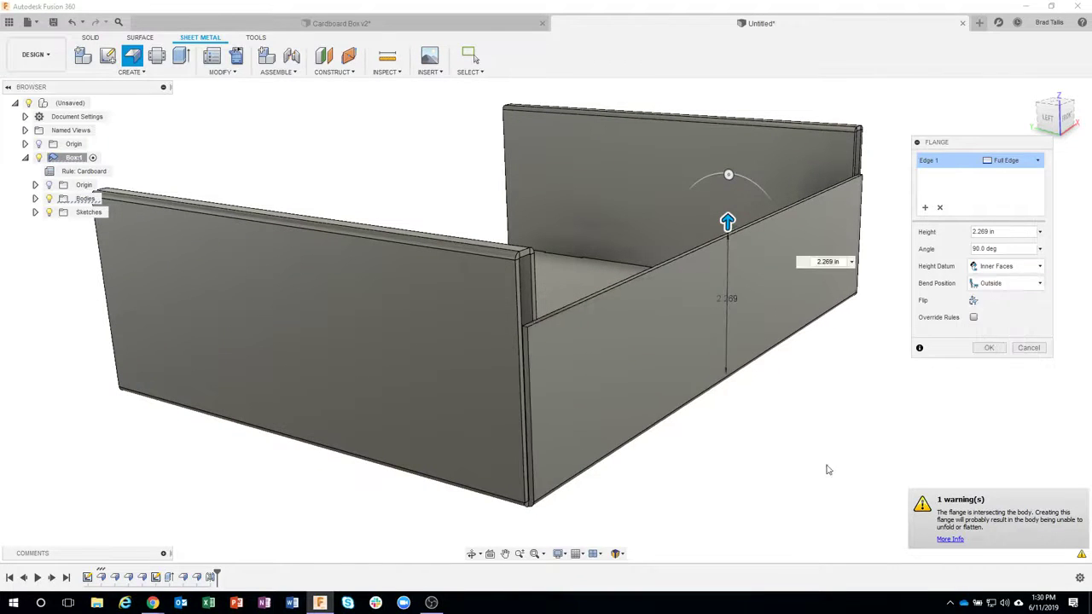
pyautogui.keyDown('shift'); pyautogui.moveTo(721, 500); pyautogui.dragTo(894, 231, button='middle'); pyautogui.keyUp('shift')
pyautogui.scroll(5, 789, 297)
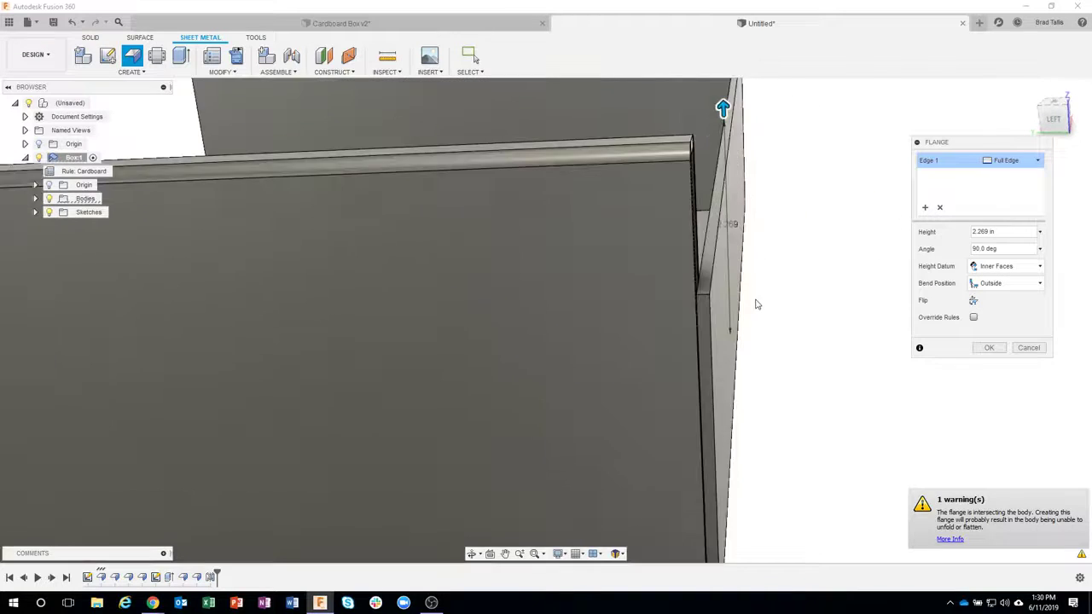
pyautogui.keyDown('shift'); pyautogui.moveTo(751, 304); pyautogui.dragTo(637, 314, button='middle'); pyautogui.keyUp('shift')
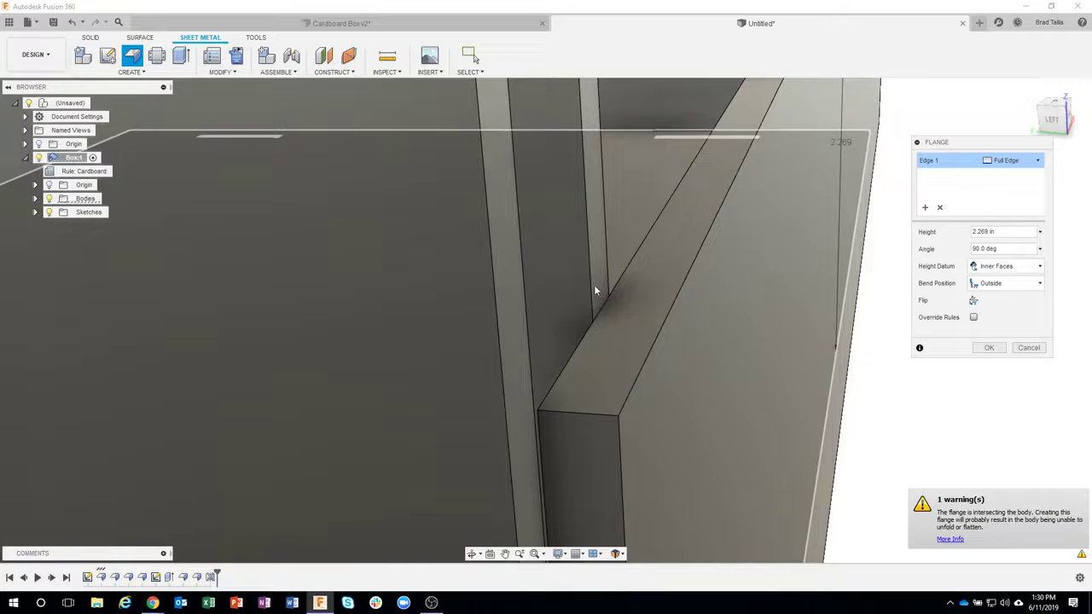
pyautogui.keyDown('shift'); pyautogui.moveTo(685, 342); pyautogui.dragTo(914, 411, button='middle'); pyautogui.keyUp('shift')
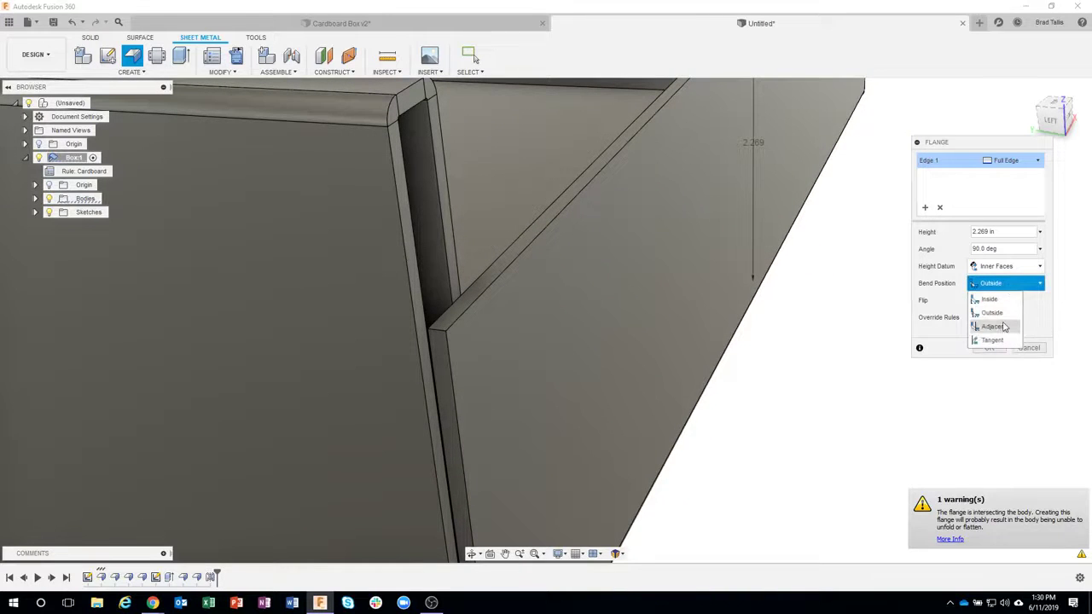
# Try the Adjacent bend position, then return to Outside to compare the clearance at the side wall
pyautogui.click(994, 327)
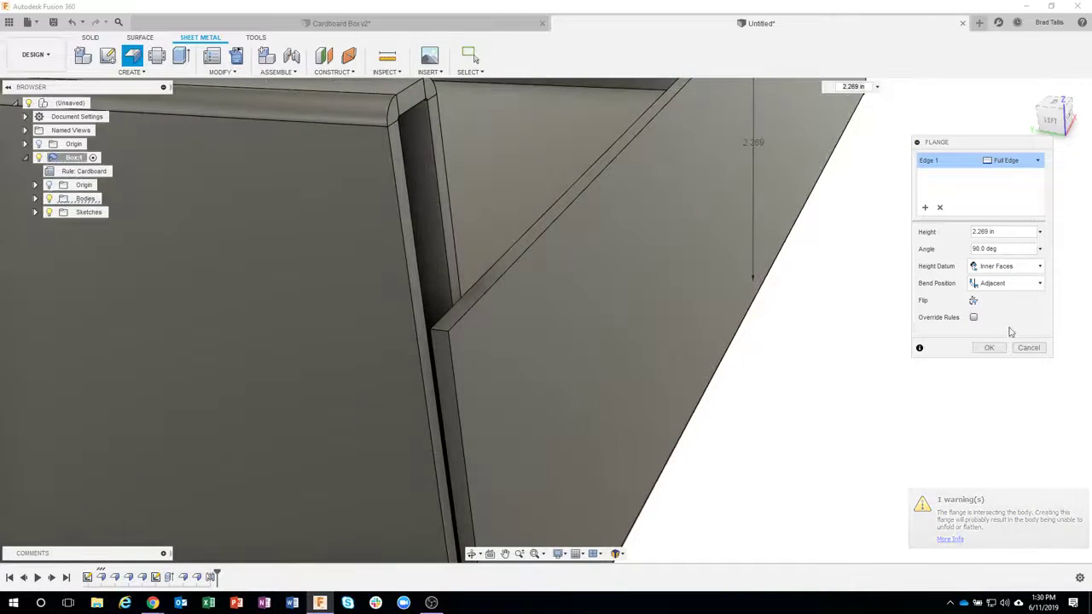
pyautogui.scroll(8, 978, 287)
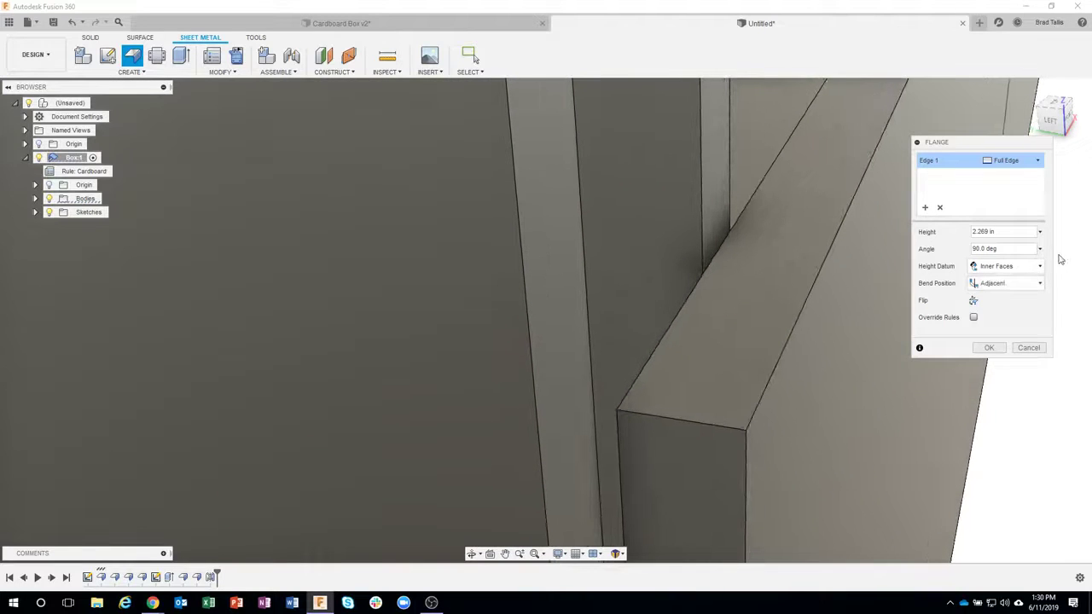
pyautogui.click(1011, 283)
pyautogui.click(1000, 313)
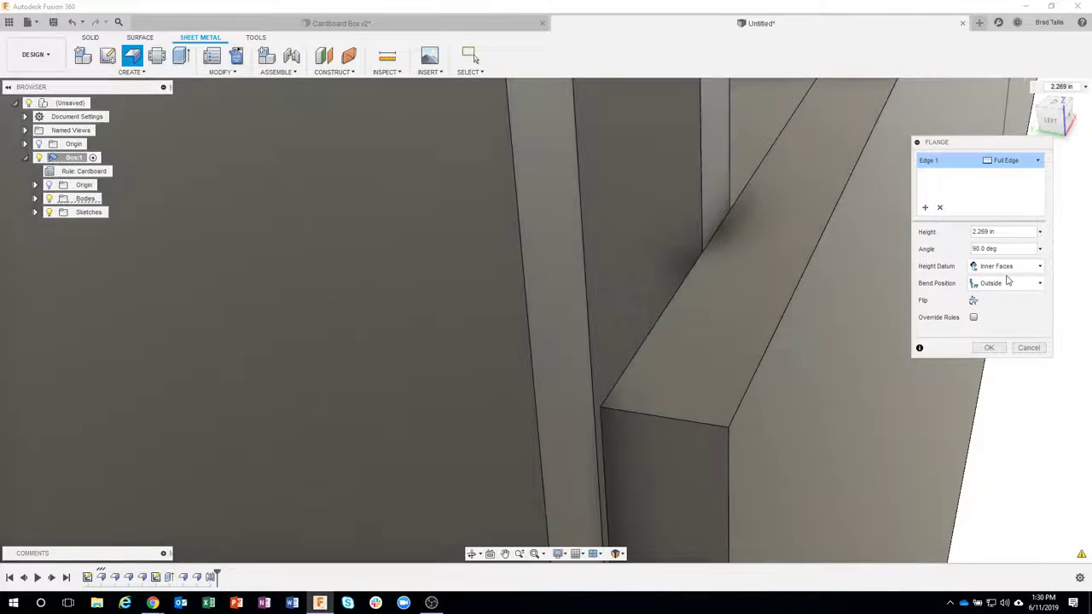
# Set the front flange's bend position to Adjacent and inspect the gap at the bend in the left view
pyautogui.click(1009, 285)
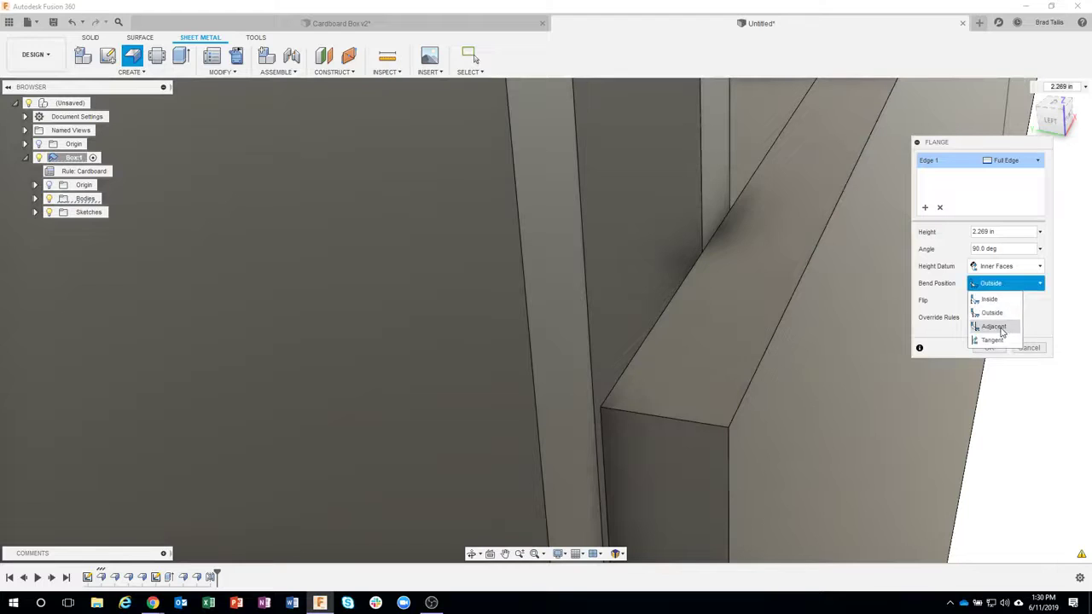
pyautogui.click(1003, 331)
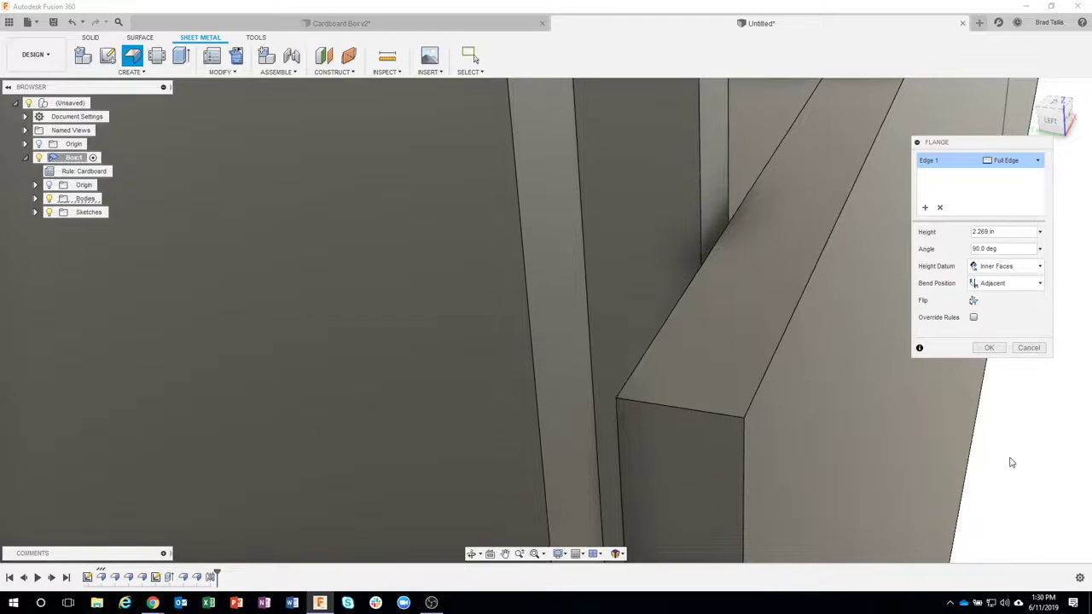
pyautogui.keyDown('shift'); pyautogui.moveTo(1002, 451); pyautogui.dragTo(709, 458, button='middle'); pyautogui.keyUp('shift')
pyautogui.click(1052, 116)
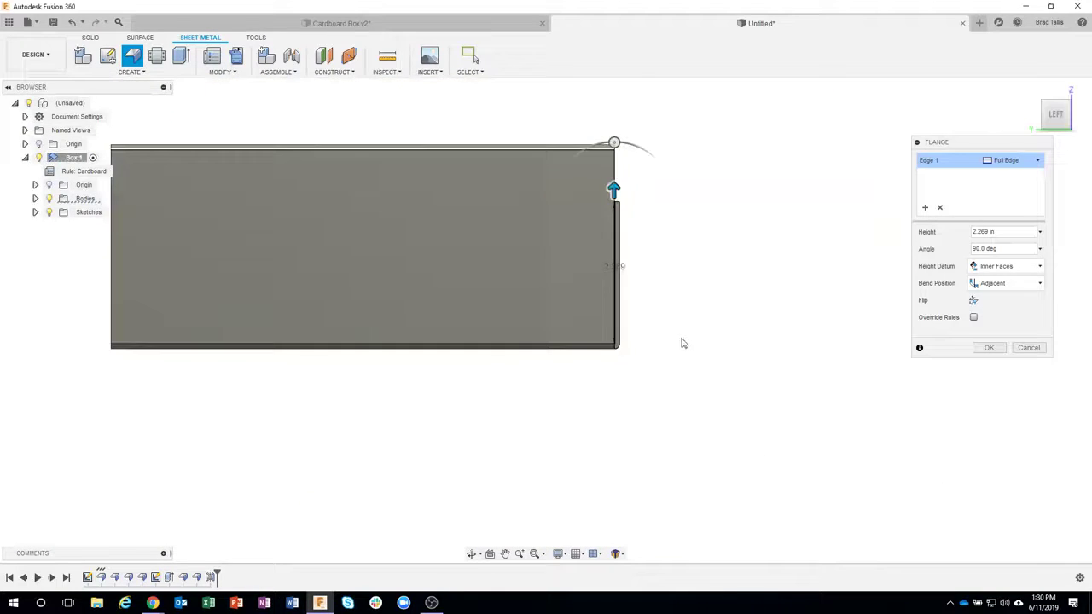
pyautogui.scroll(5, 573, 380)
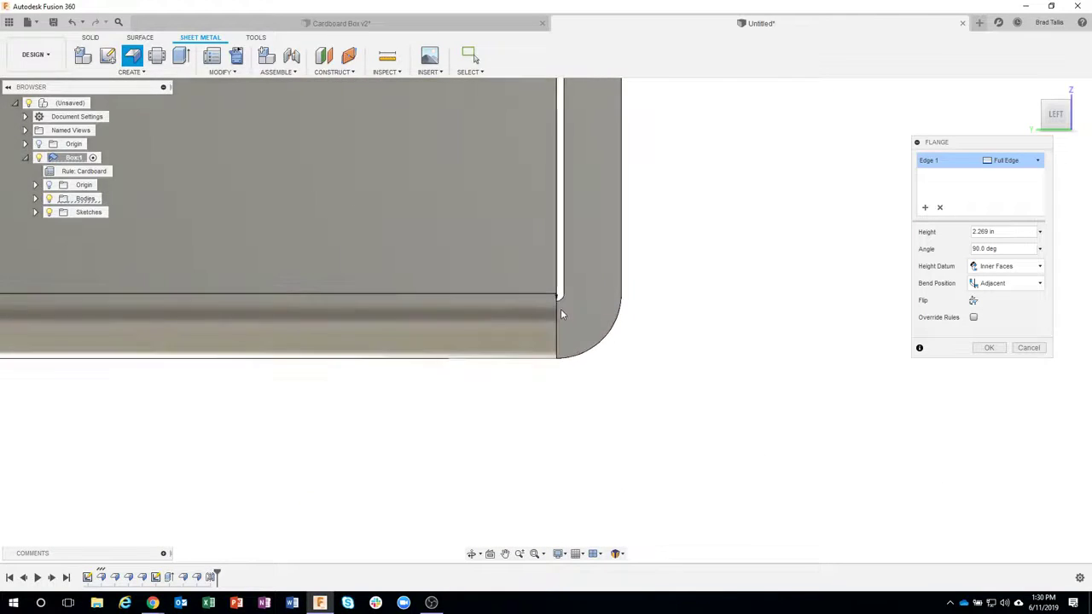
pyautogui.scroll(6, 561, 314)
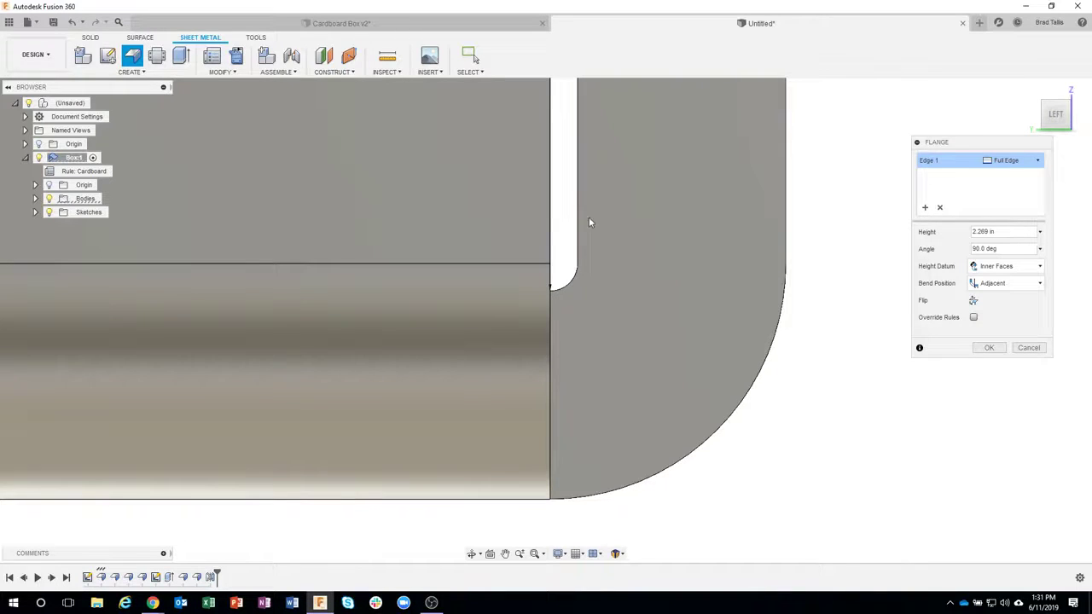
# Switch the bend position to Outside and back to Adjacent to compare the bend's profile against the side wall's edge
pyautogui.click(1002, 281)
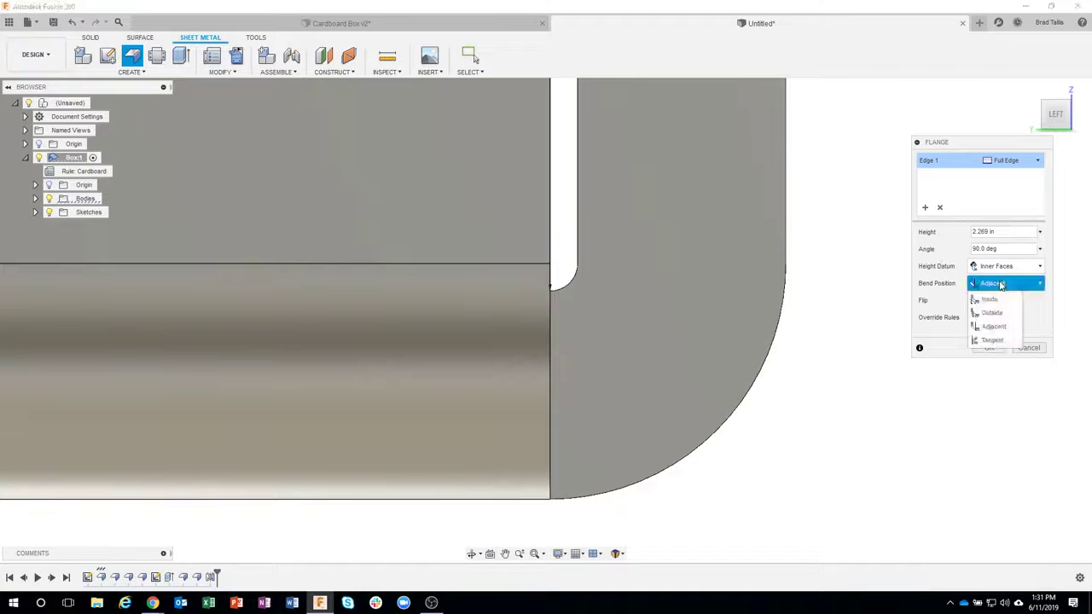
pyautogui.click(996, 313)
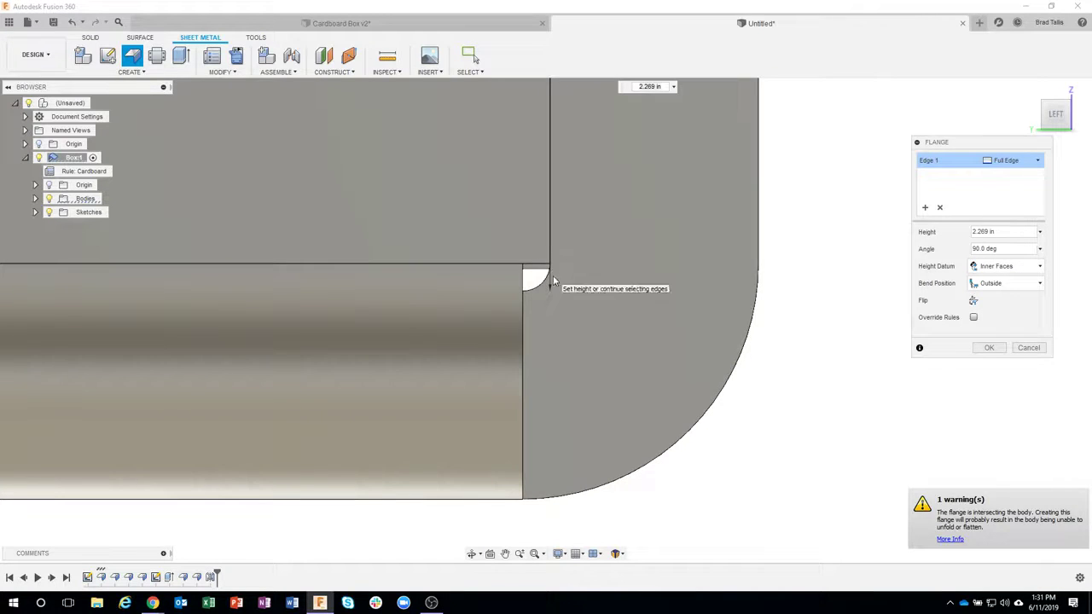
pyautogui.click(986, 287)
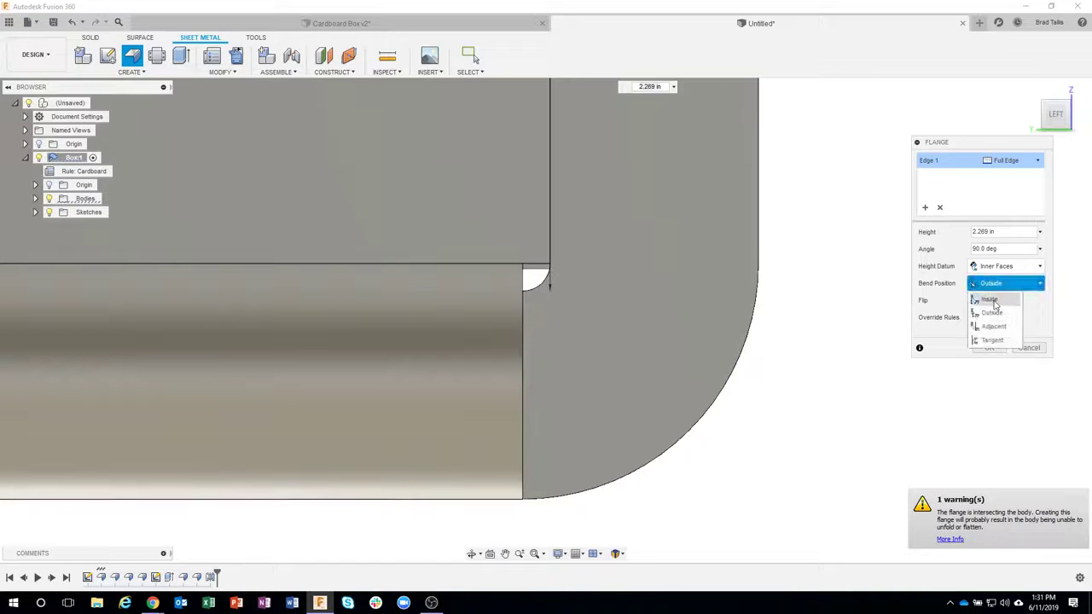
pyautogui.click(997, 327)
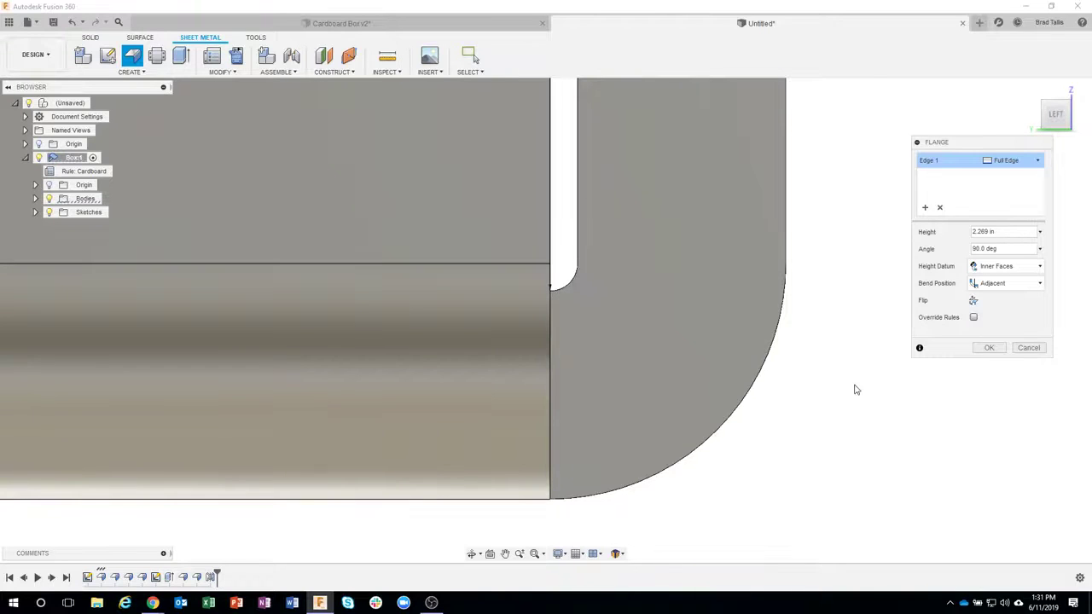
# Switch the front flange's edge extent from Full Edge to Symmetric
pyautogui.scroll(-10, 854, 385)
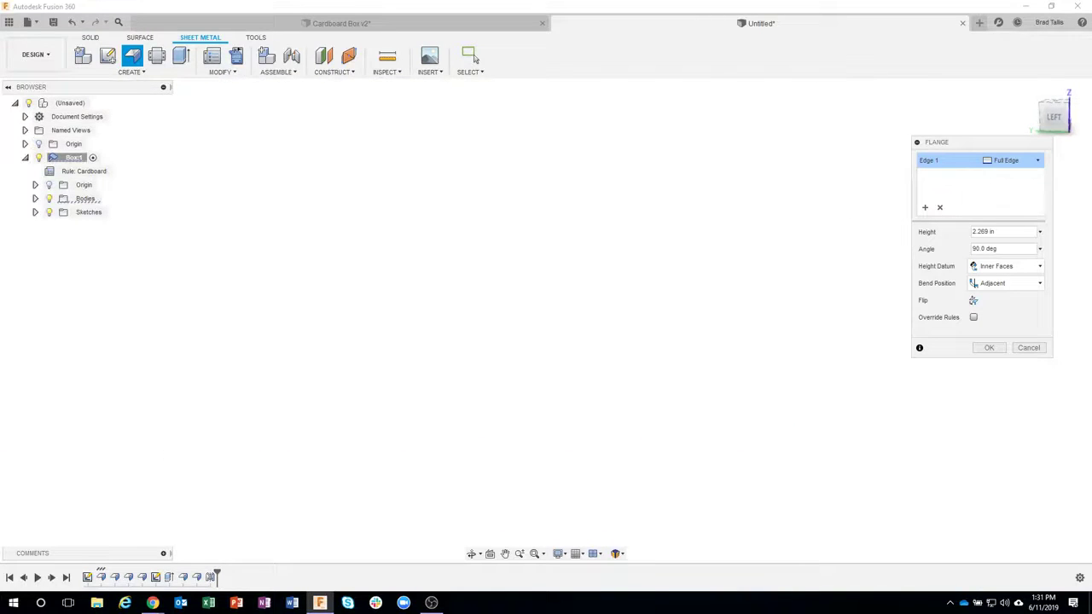
pyautogui.click(1033, 90)
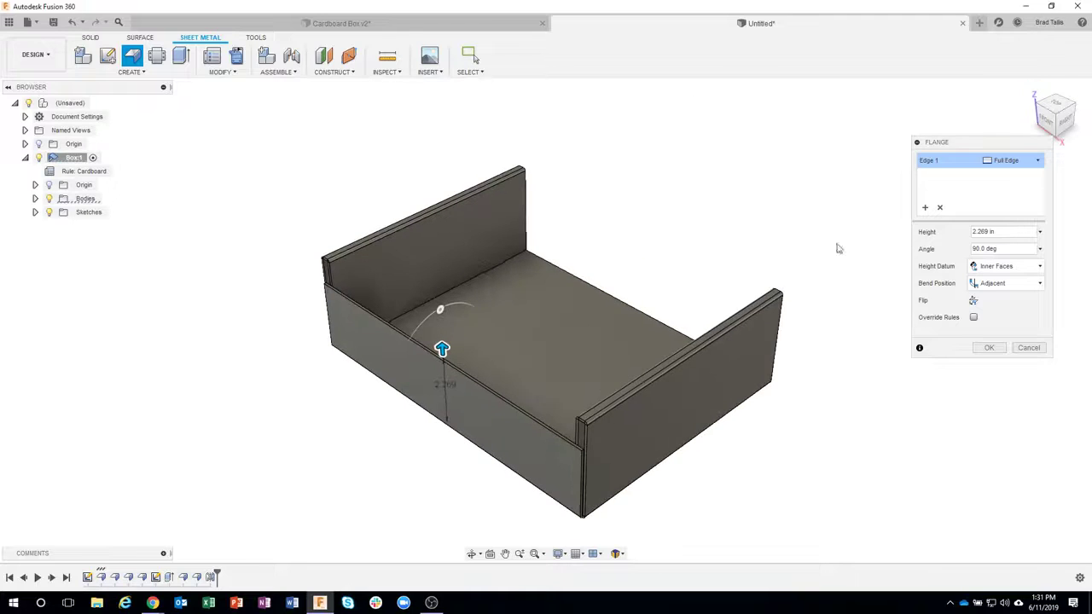
pyautogui.keyDown('shift'); pyautogui.moveTo(766, 346); pyautogui.dragTo(731, 423, button='middle'); pyautogui.keyUp('shift')
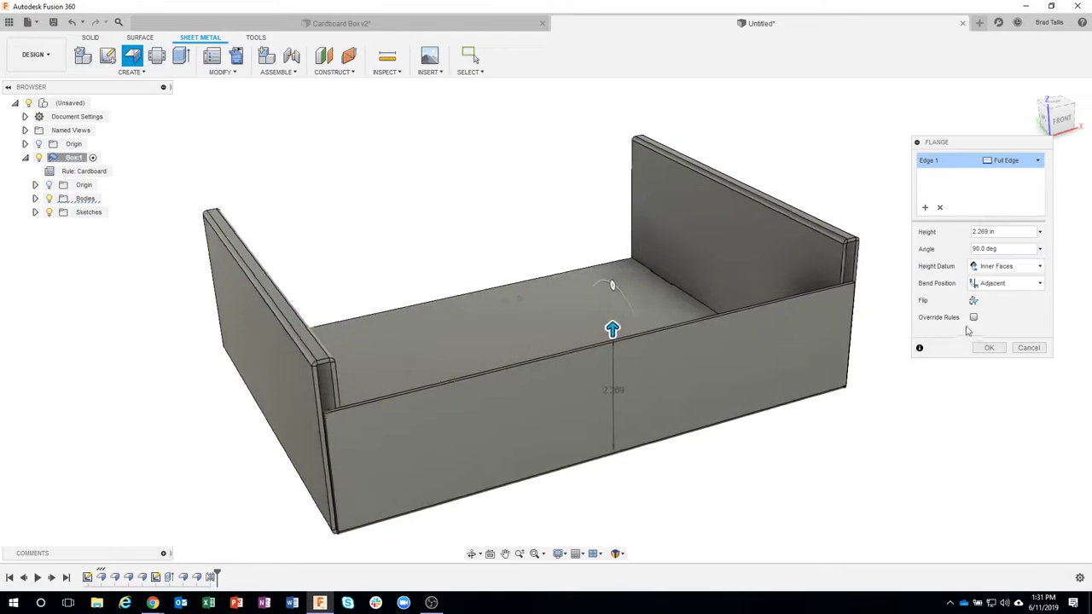
pyautogui.keyDown('shift'); pyautogui.moveTo(442, 390); pyautogui.dragTo(345, 382, button='middle'); pyautogui.keyUp('shift')
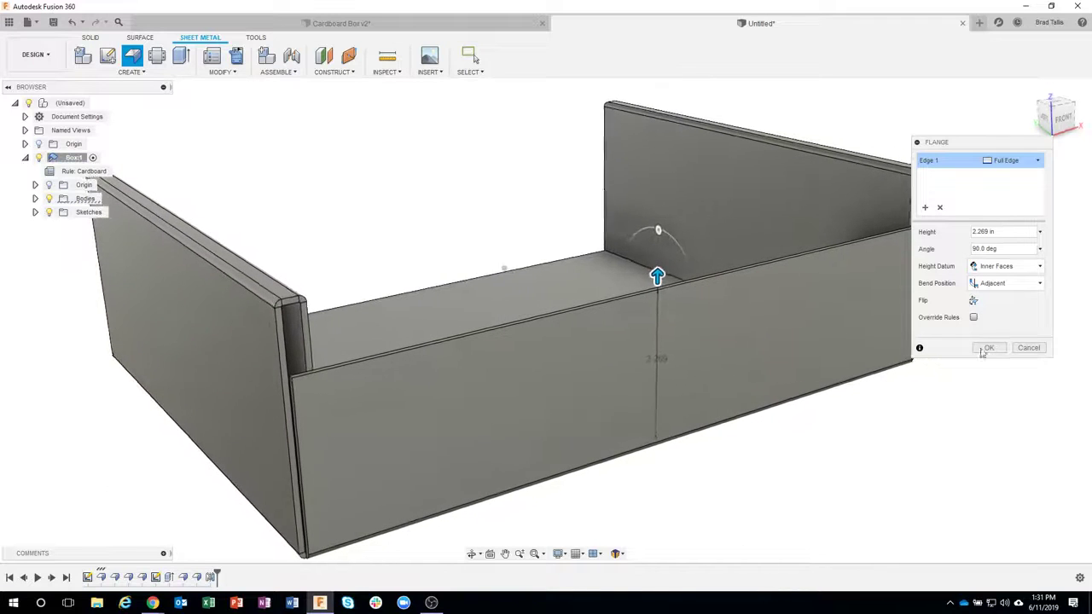
pyautogui.click(1038, 165)
pyautogui.click(1025, 176)
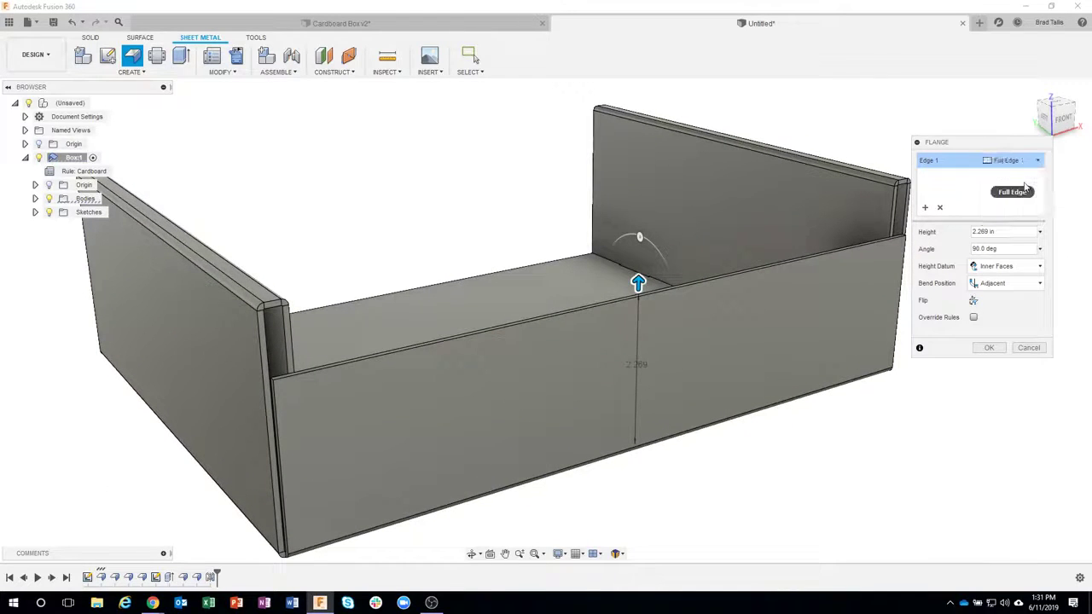
pyautogui.click(1028, 166)
pyautogui.click(1011, 184)
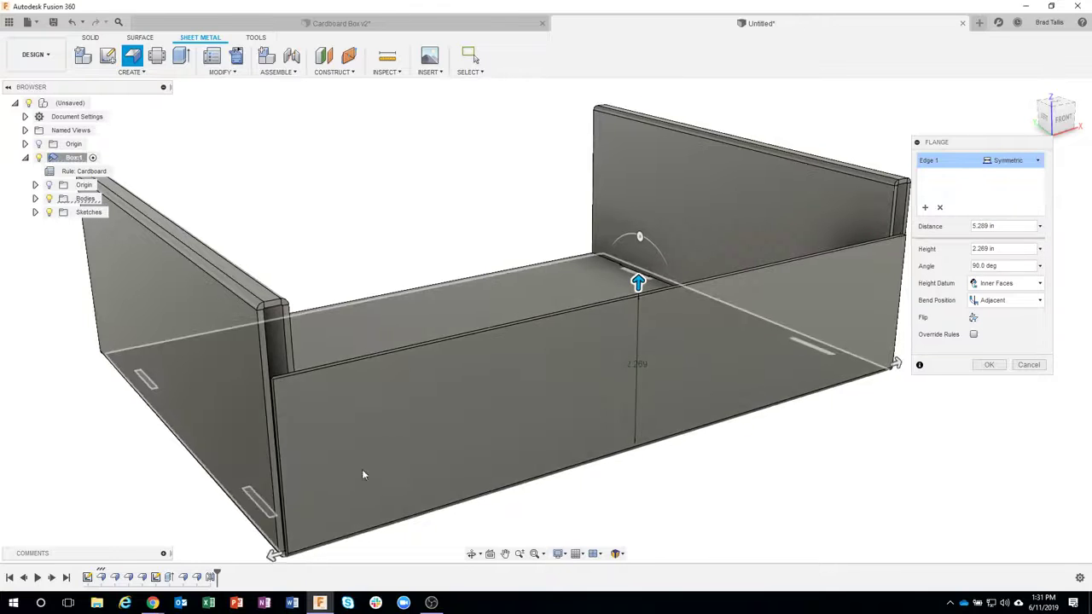
# Shorten the flange's symmetric distance to about 4.351 in and inspect the relief cut at its bend
pyautogui.moveTo(277, 549); pyautogui.dragTo(363, 552)
pyautogui.scroll(3, 597, 543)
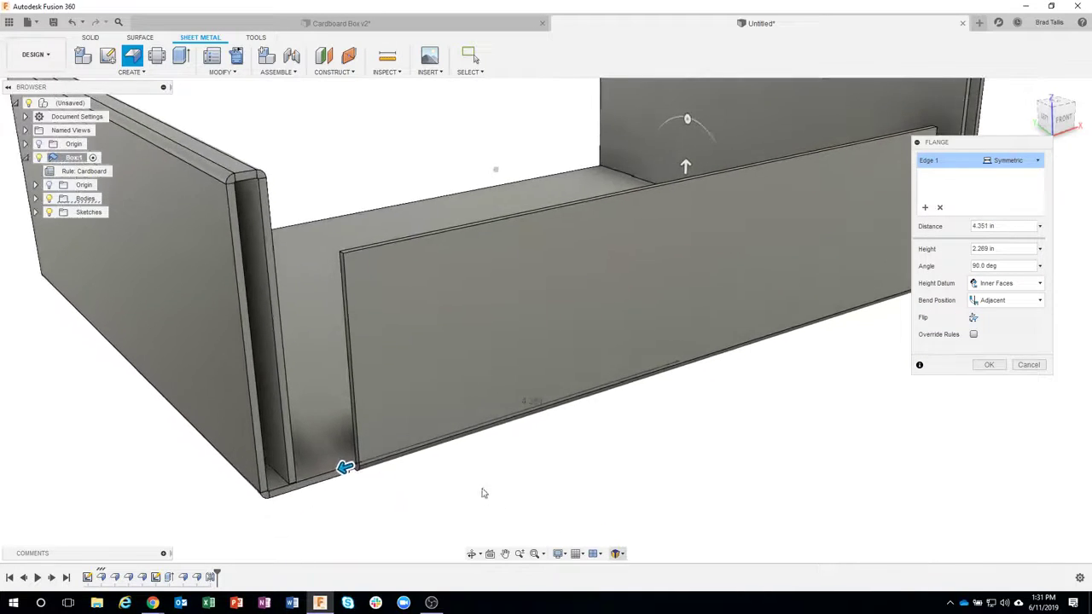
pyautogui.scroll(5, 373, 505)
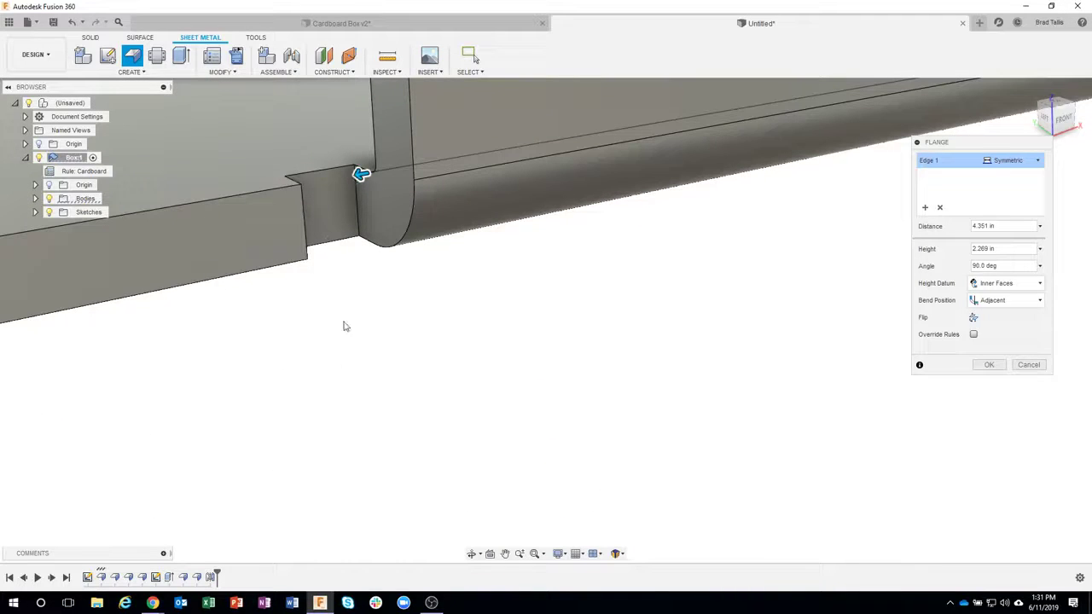
pyautogui.scroll(-8, 350, 423)
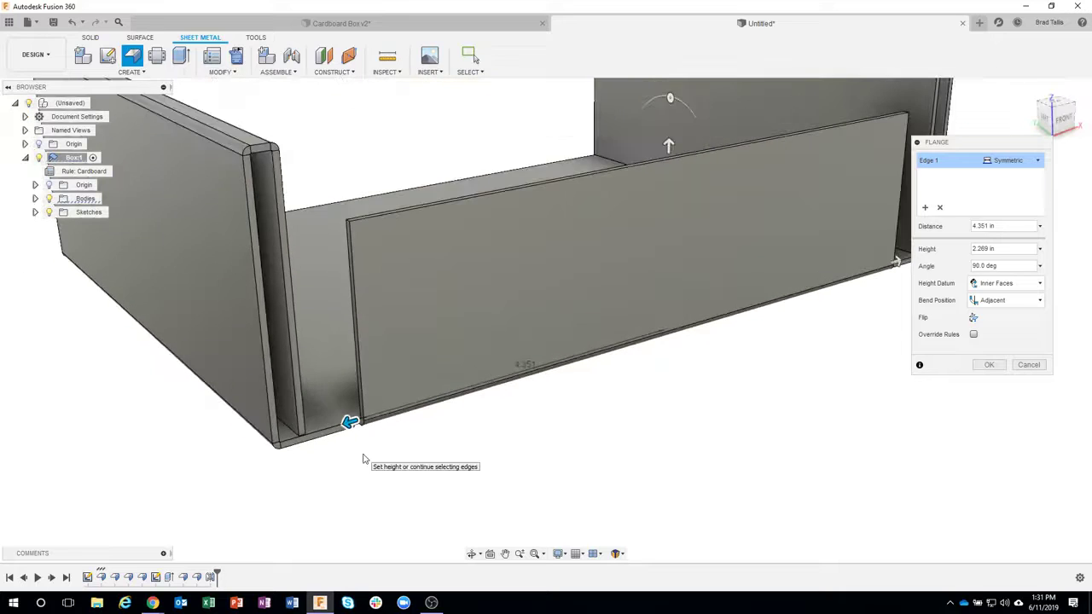
# Widen the flange's symmetric distance to 5.076 in by snapping it to the side wall's folded-in panel
pyautogui.moveTo(350, 424); pyautogui.dragTo(339, 431)
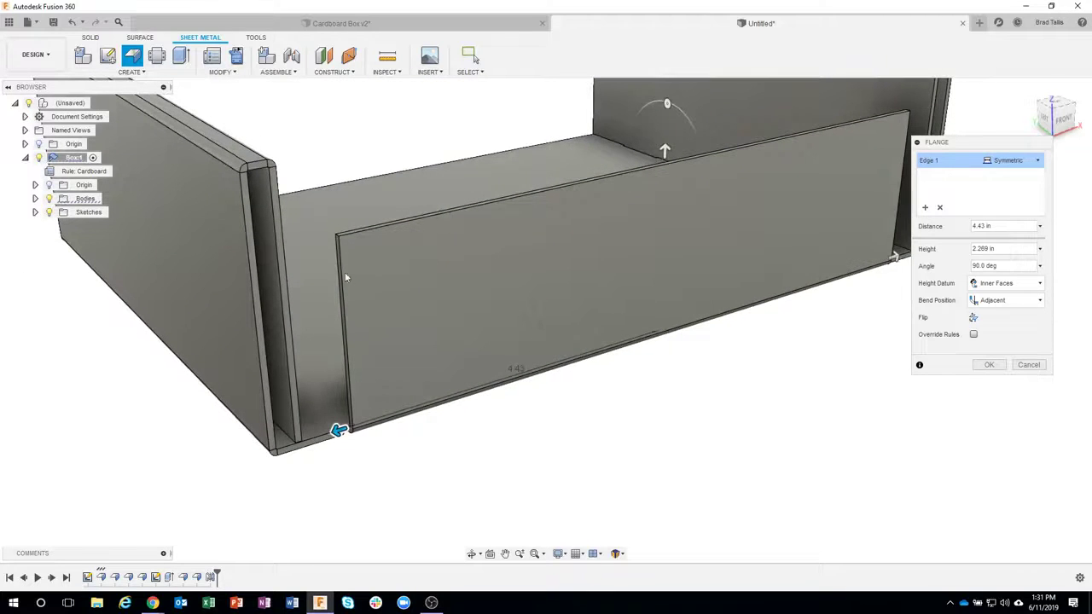
pyautogui.keyDown('shift'); pyautogui.moveTo(339, 249); pyautogui.dragTo(341, 262, button='middle'); pyautogui.keyUp('shift')
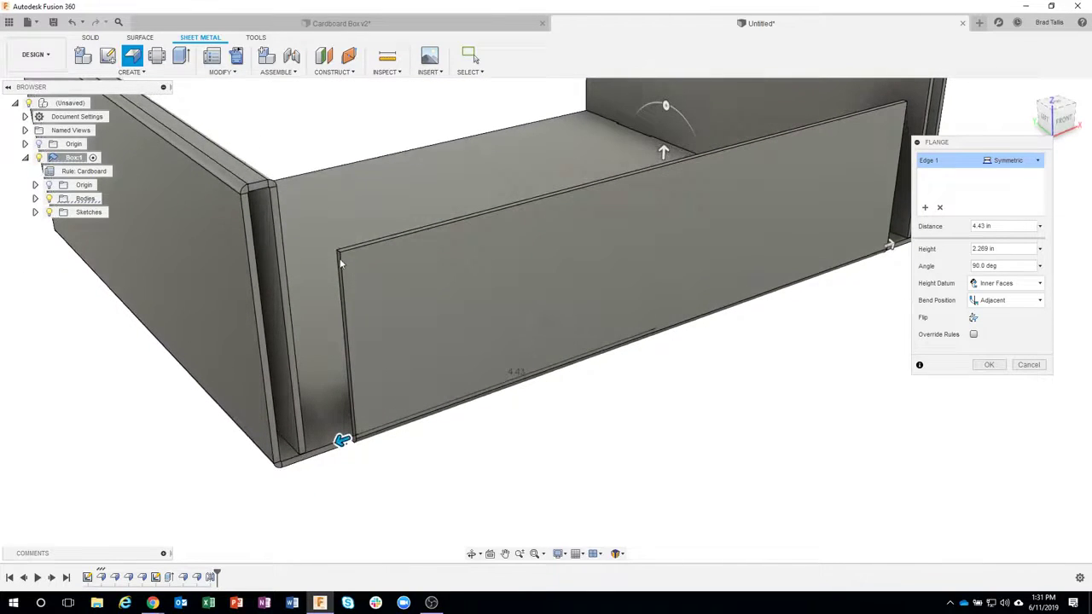
pyautogui.click(270, 248)
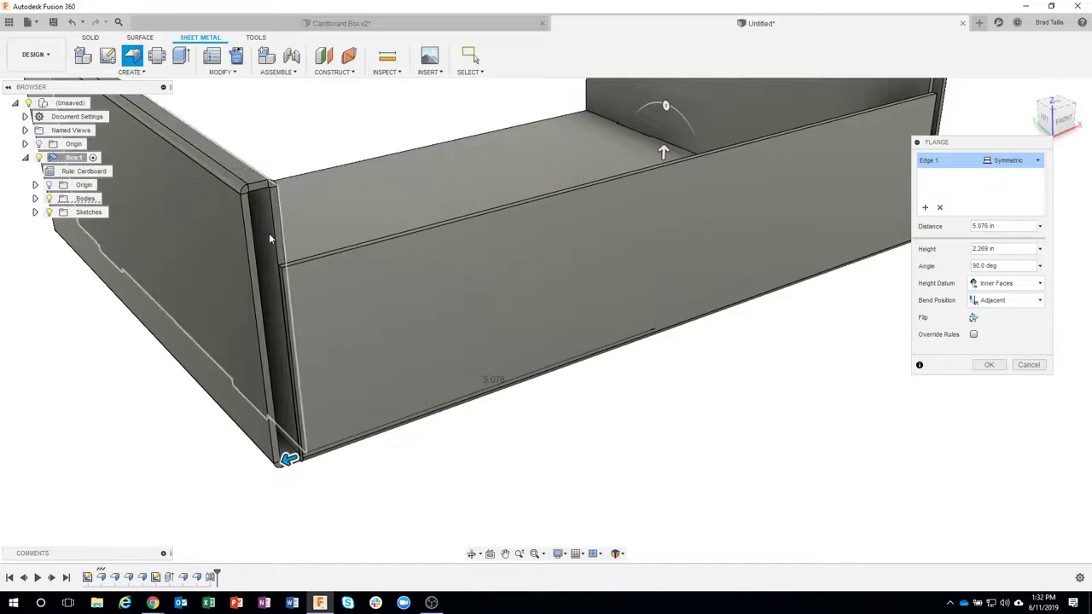
# Pull the flange's distance back to about 4.34 in and snap it again to the side wall's inner panel at 5.076 in
pyautogui.moveTo(294, 459); pyautogui.dragTo(355, 449)
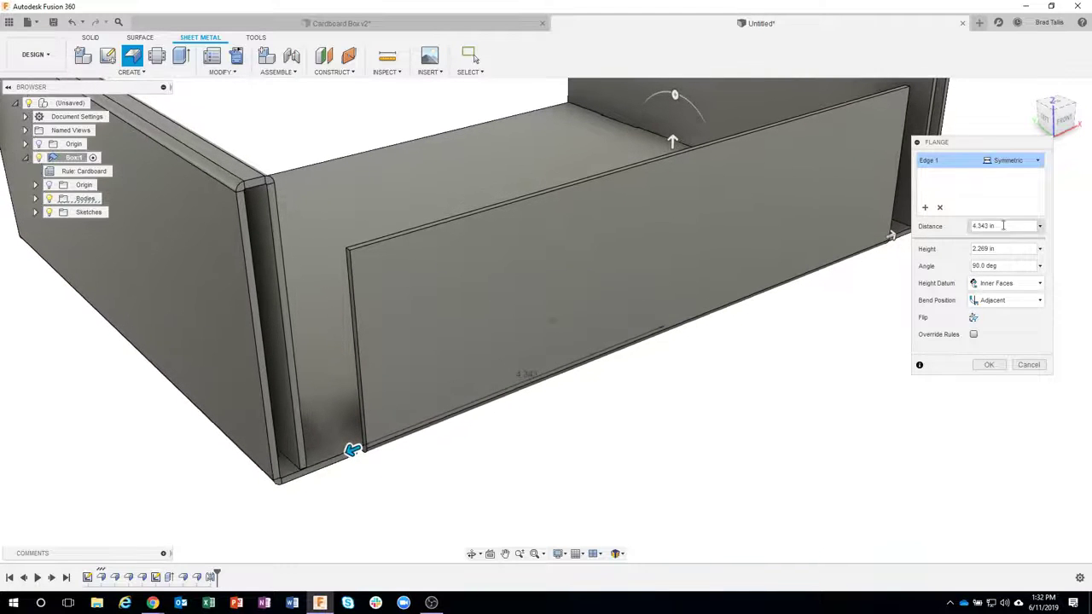
pyautogui.scroll(2, 537, 439)
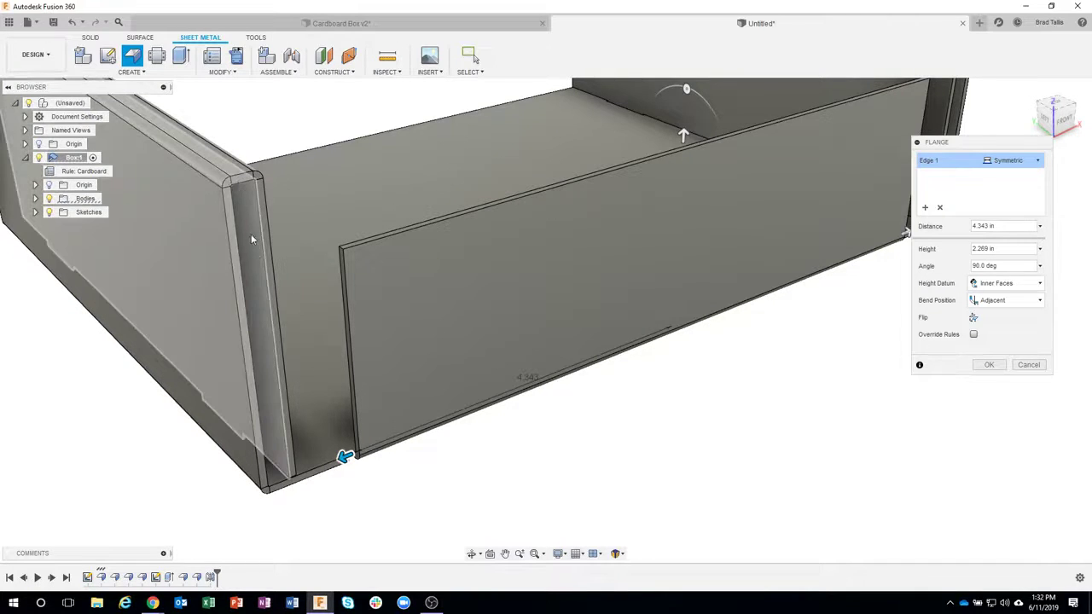
pyautogui.click(254, 273)
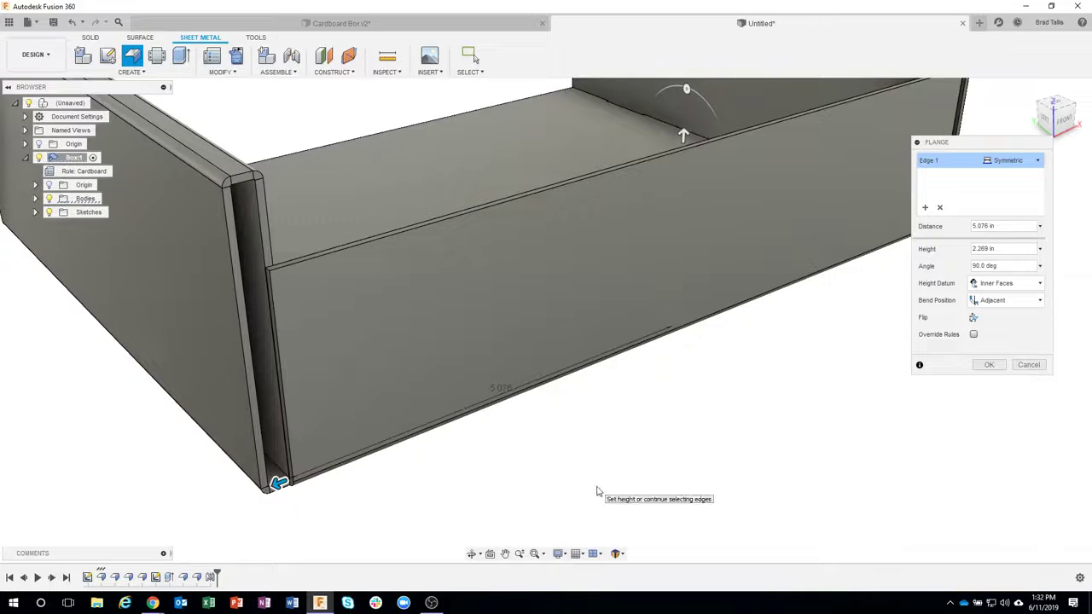
# Snap the flange's height to the side wall's upper bend at 3.098 in, reduce it to 3.09 in and create the flange
pyautogui.scroll(-3, 604, 490)
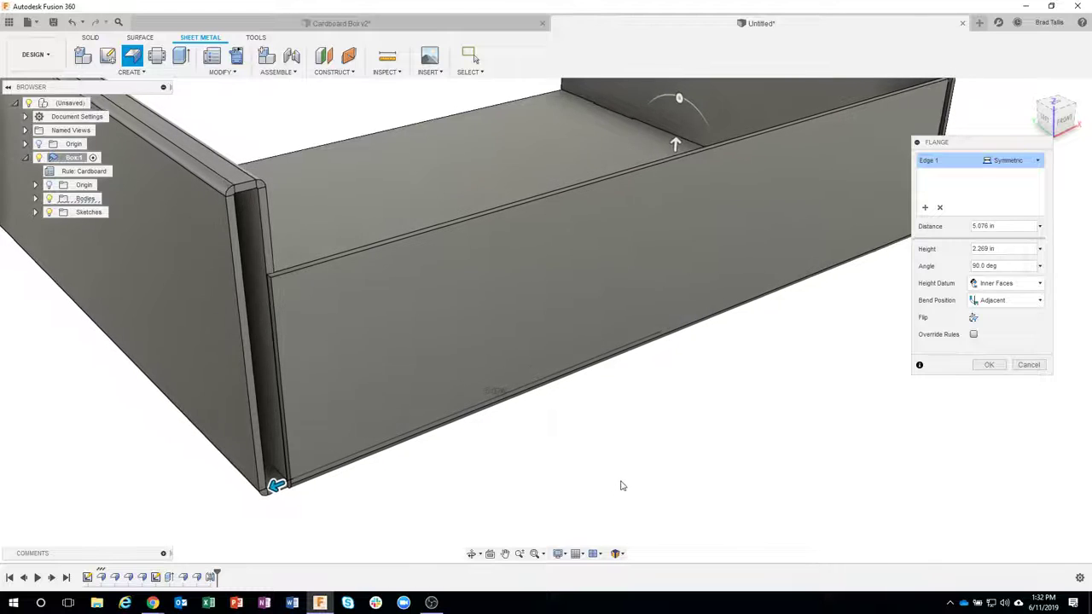
pyautogui.keyDown('shift'); pyautogui.moveTo(726, 459); pyautogui.dragTo(612, 309, button='middle'); pyautogui.keyUp('shift')
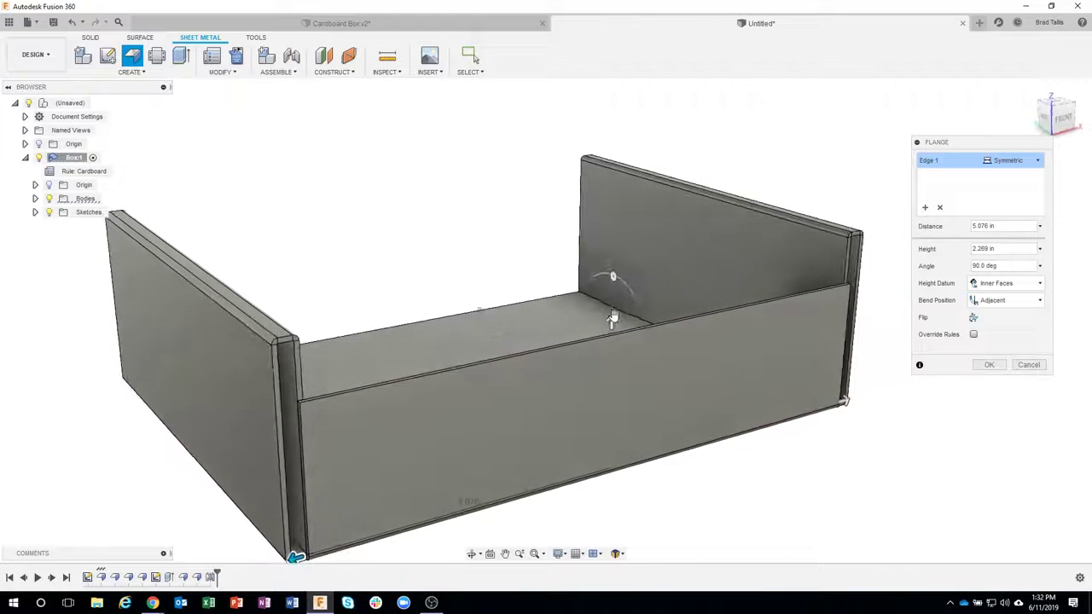
pyautogui.moveTo(613, 309); pyautogui.dragTo(615, 294)
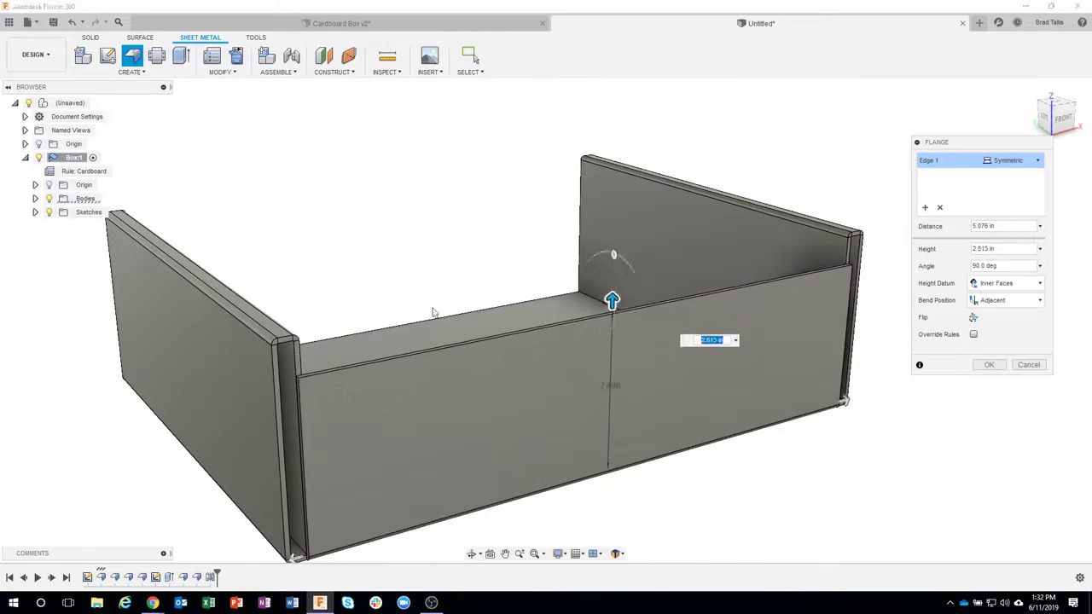
pyautogui.scroll(2, 296, 344)
pyautogui.scroll(2, 283, 348)
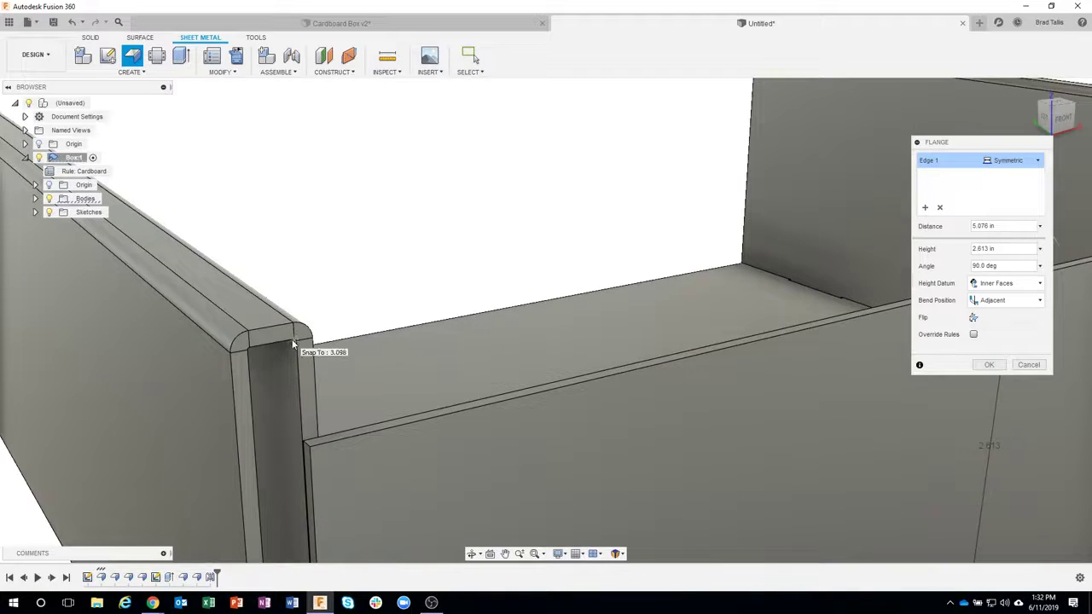
pyautogui.click(292, 339)
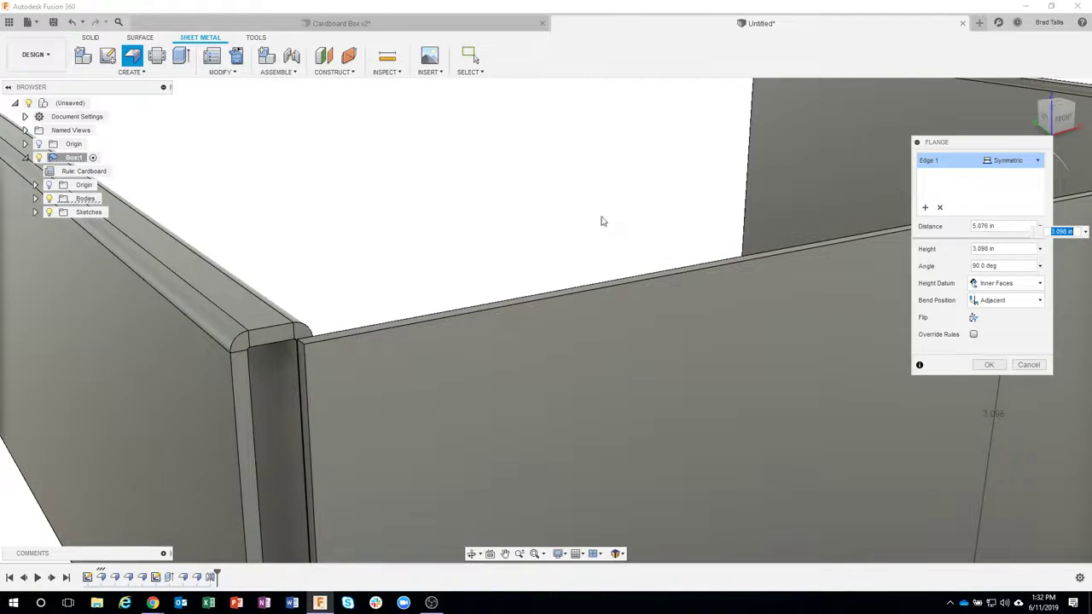
pyautogui.keyDown('shift'); pyautogui.moveTo(575, 221); pyautogui.dragTo(243, 288, button='middle'); pyautogui.keyUp('shift')
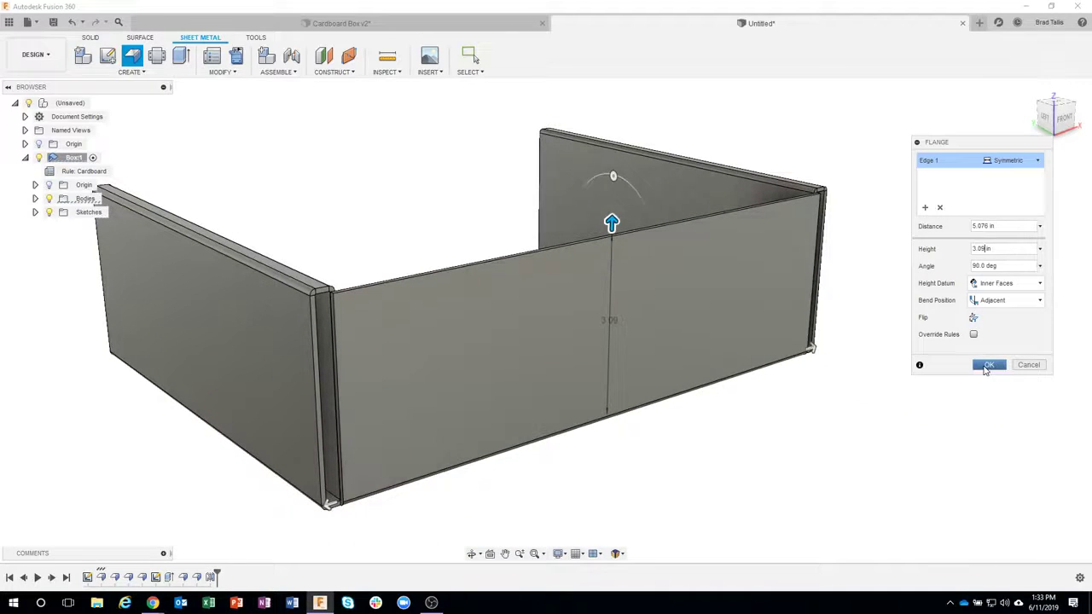
pyautogui.click(987, 366)
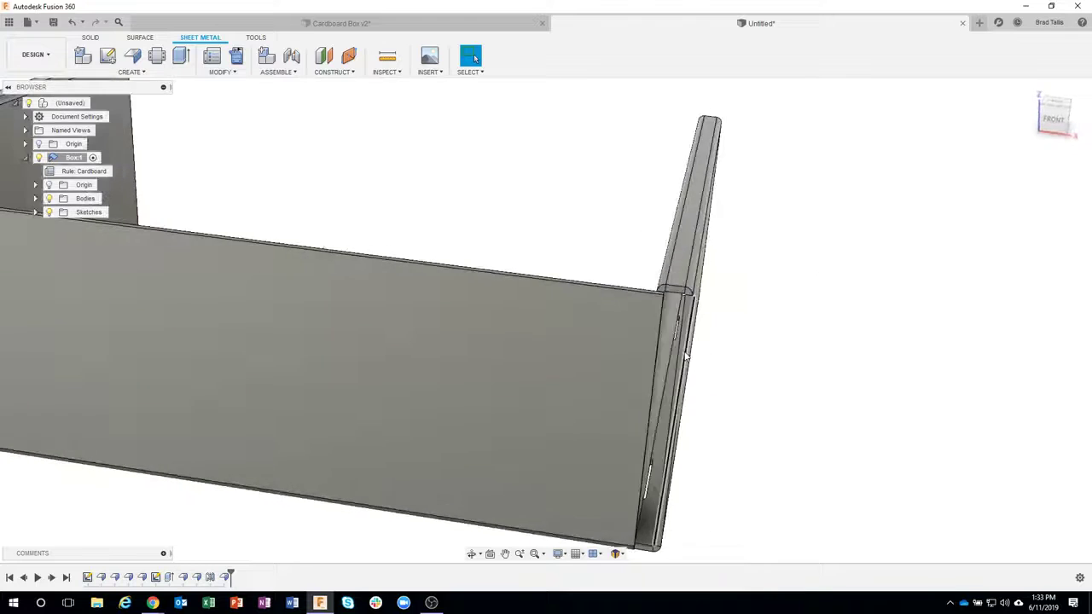
# Start a full-edge flange on the inner vertical edge at the front wall's right end, extending about 0.549 in along the side wall
pyautogui.keyDown('shift'); pyautogui.moveTo(685, 357); pyautogui.dragTo(529, 309, button='middle'); pyautogui.keyUp('shift')
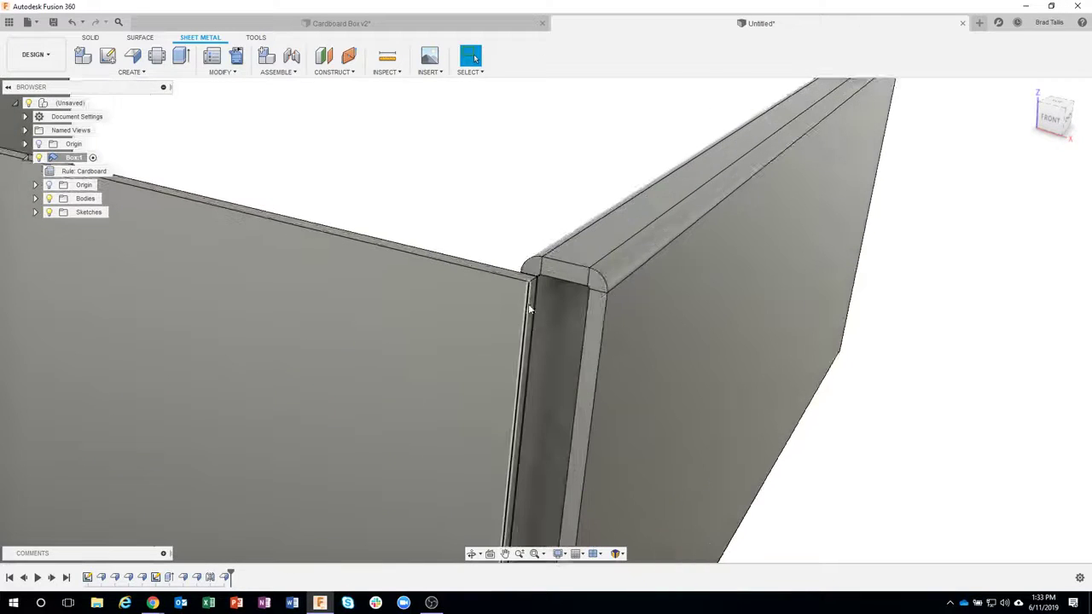
pyautogui.click(535, 298)
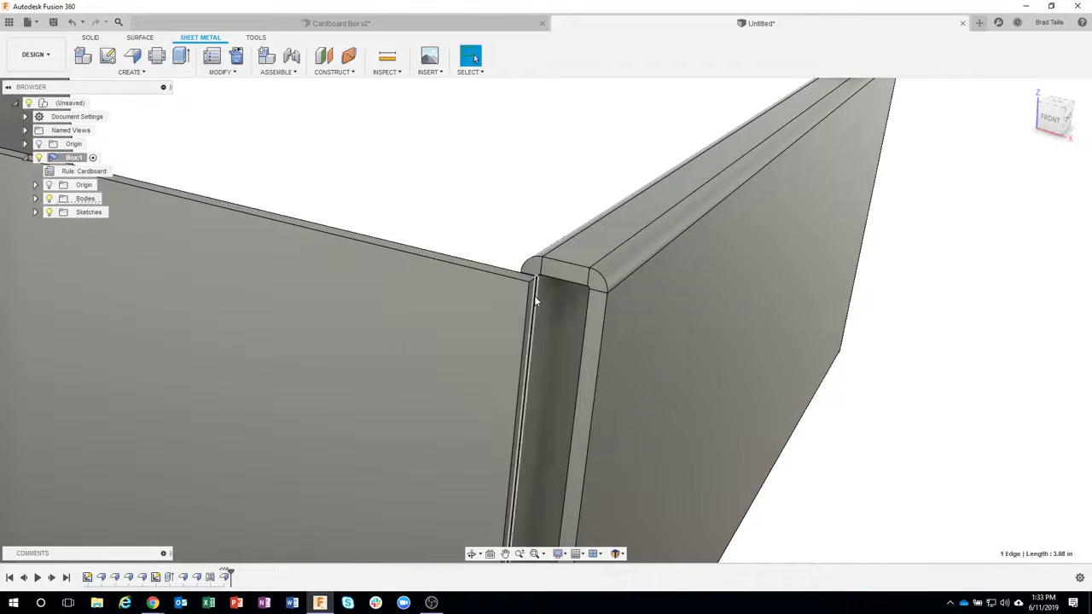
pyautogui.rightClick(534, 295)
pyautogui.click(555, 310)
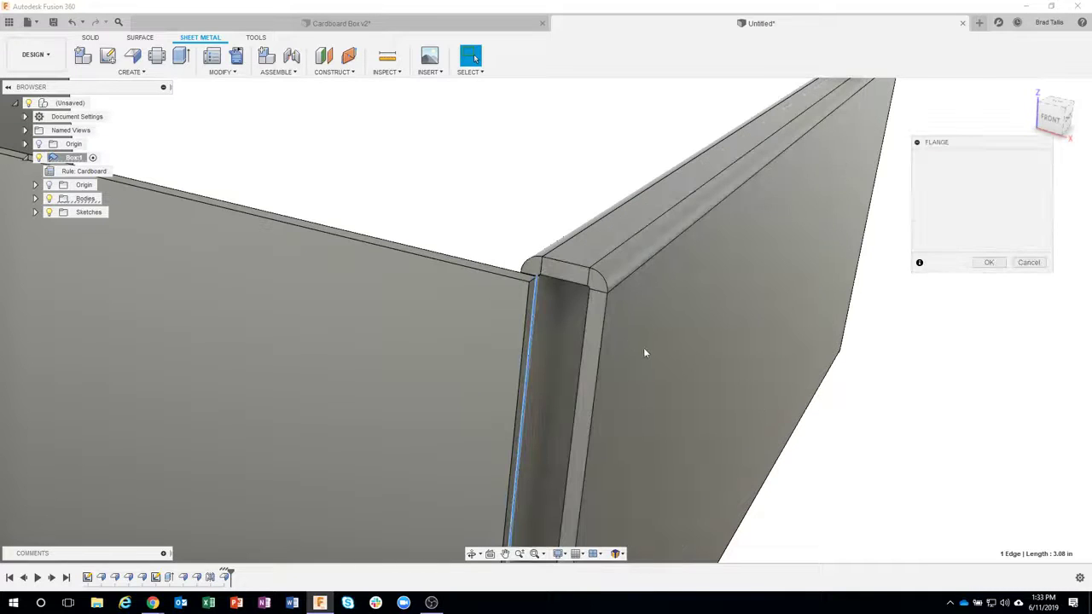
pyautogui.keyDown('shift'); pyautogui.moveTo(645, 353); pyautogui.dragTo(529, 449, button='middle'); pyautogui.keyUp('shift')
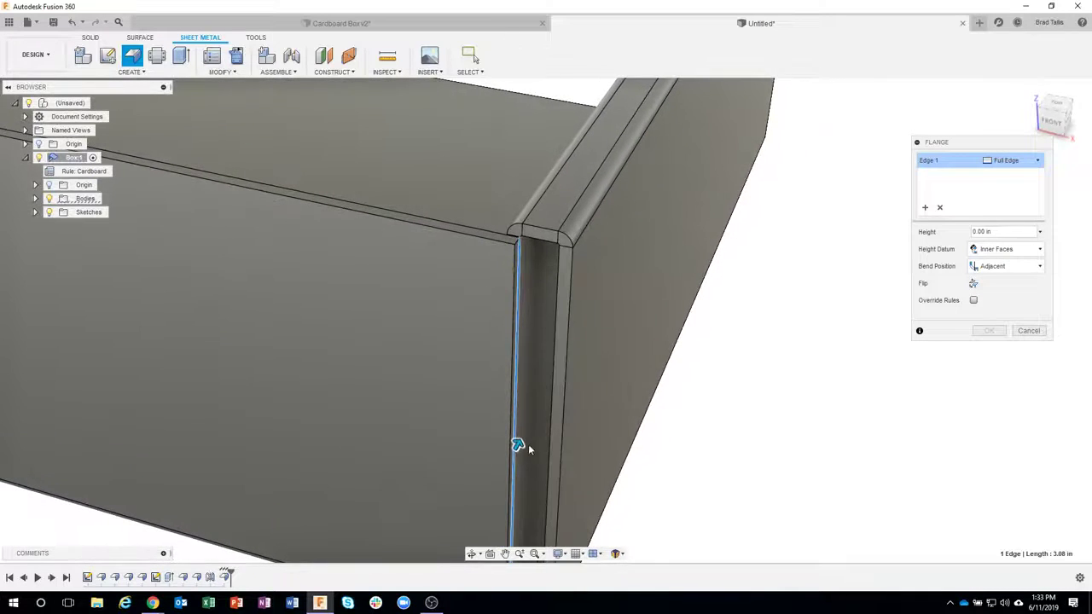
pyautogui.moveTo(518, 447); pyautogui.dragTo(567, 405)
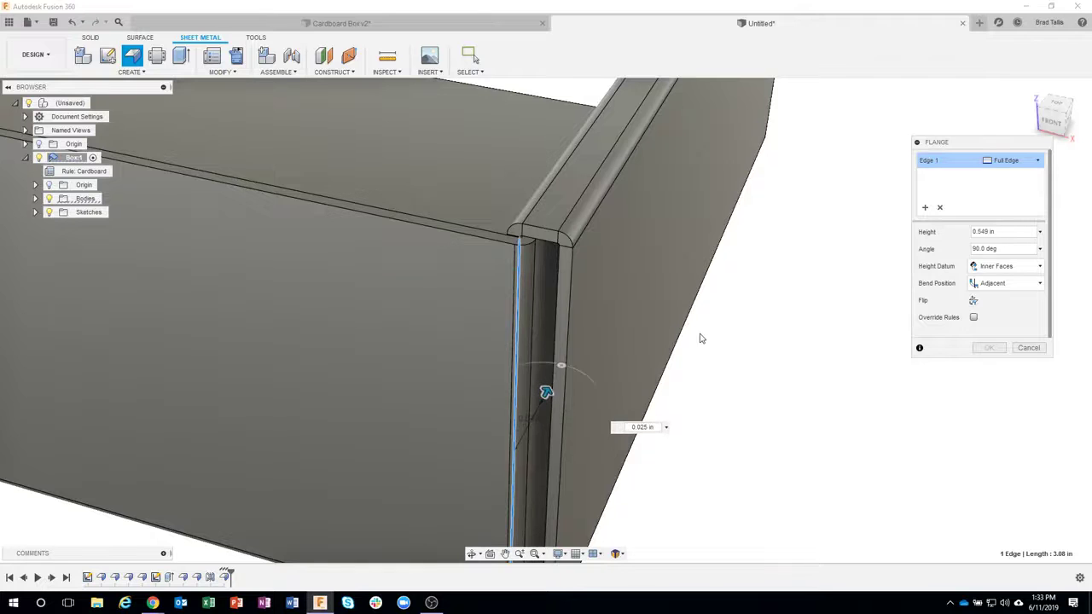
# Inspect the tab's corner under the side wall's top fold and try the Inside bend position
pyautogui.keyDown('shift'); pyautogui.moveTo(701, 338); pyautogui.dragTo(690, 335, button='middle'); pyautogui.keyUp('shift')
pyautogui.scroll(5, 598, 307)
pyautogui.keyDown('shift'); pyautogui.moveTo(461, 271); pyautogui.dragTo(410, 217, button='middle'); pyautogui.keyUp('shift')
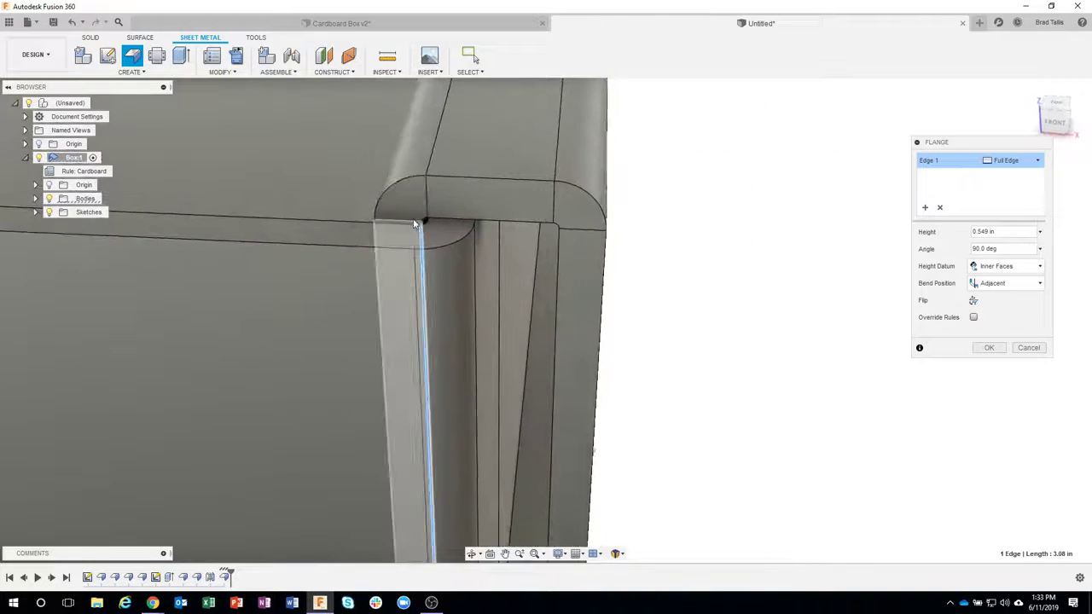
pyautogui.scroll(5, 400, 210)
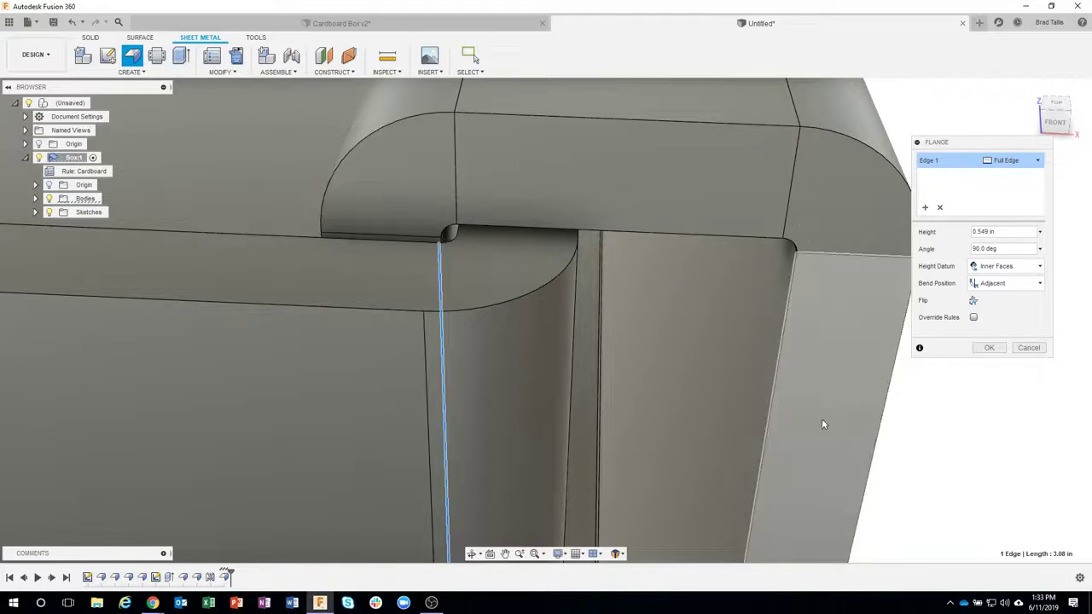
pyautogui.scroll(-3, 495, 276)
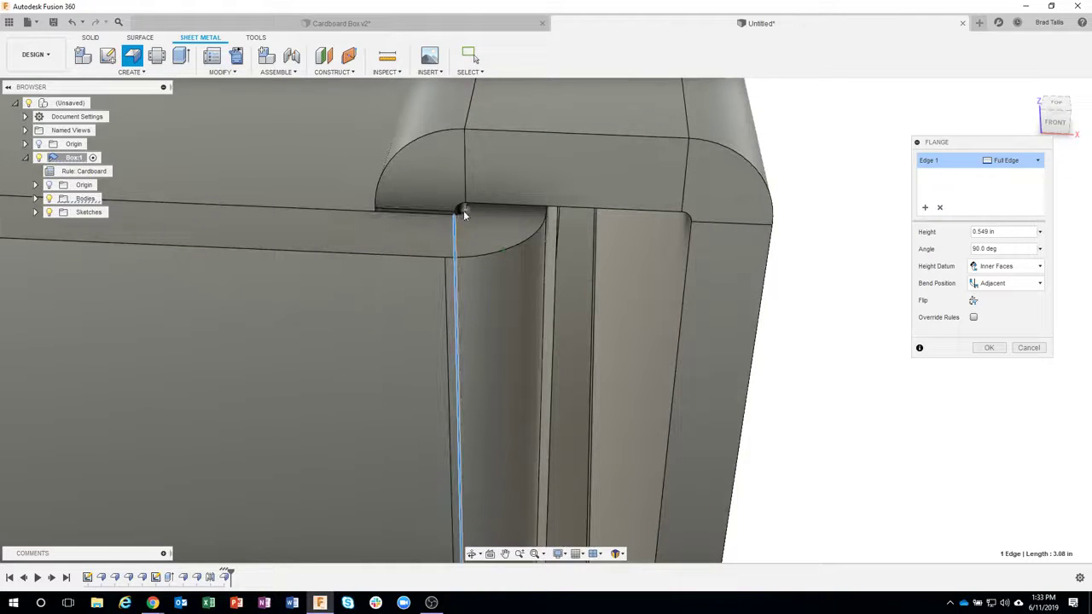
pyautogui.click(1022, 287)
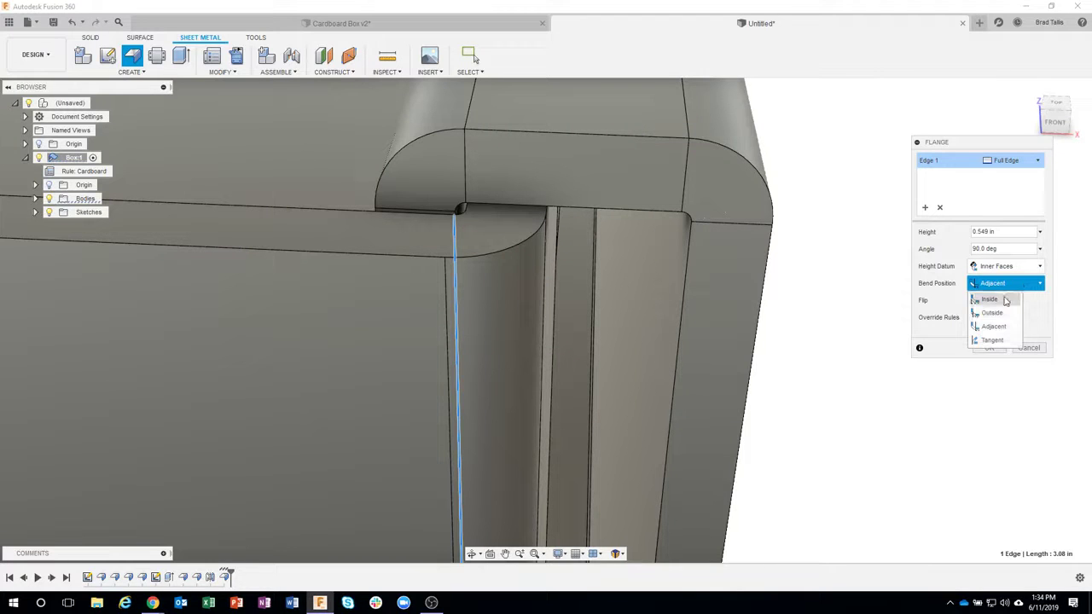
pyautogui.click(990, 300)
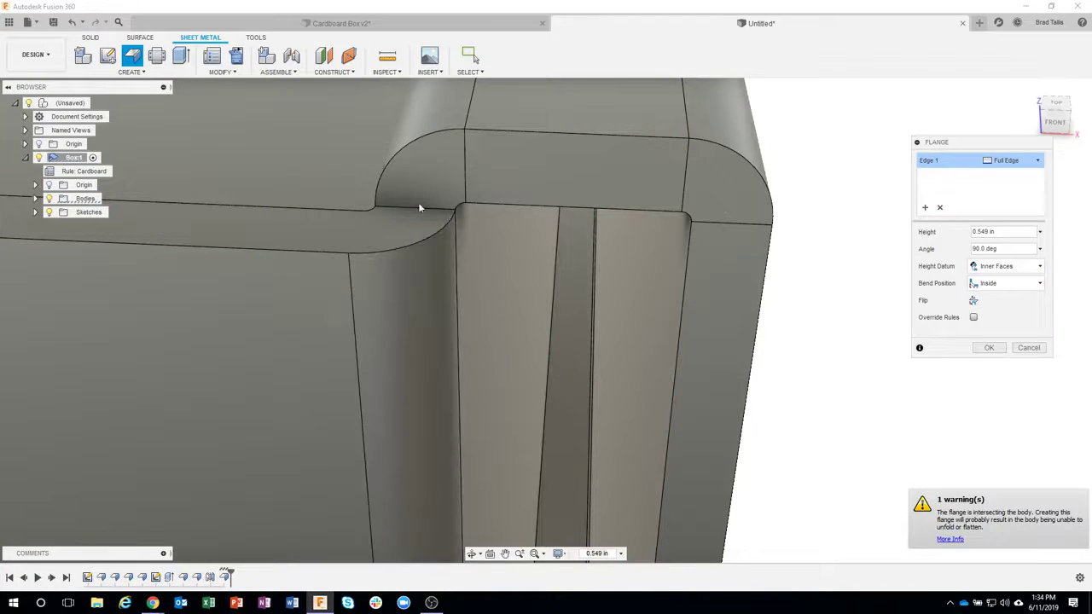
# Try the Outside bend position for the corner tab, then set it to Adjacent
pyautogui.click(1011, 284)
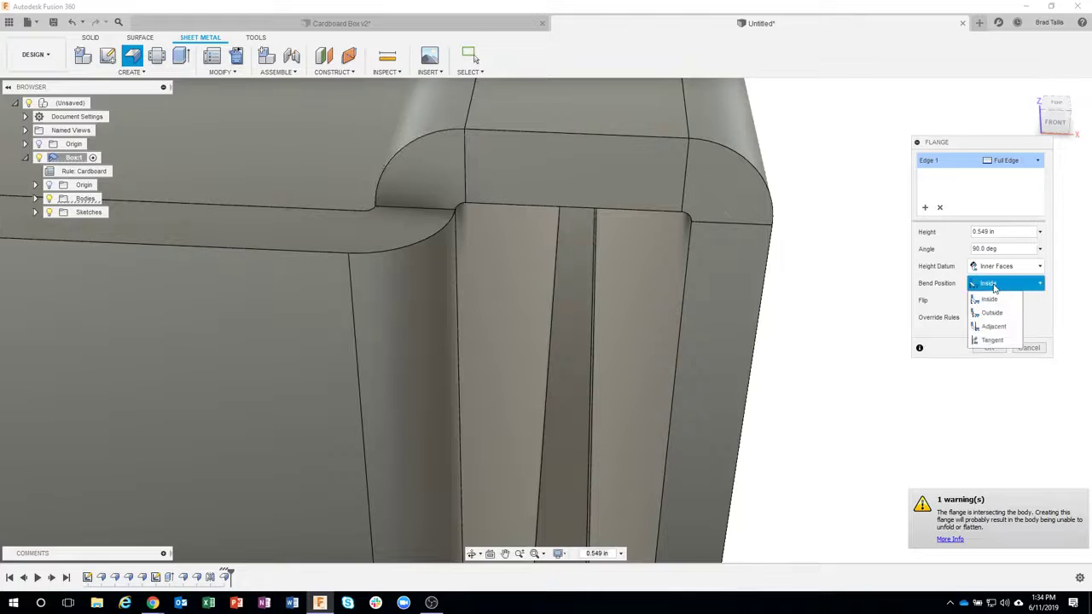
pyautogui.click(993, 313)
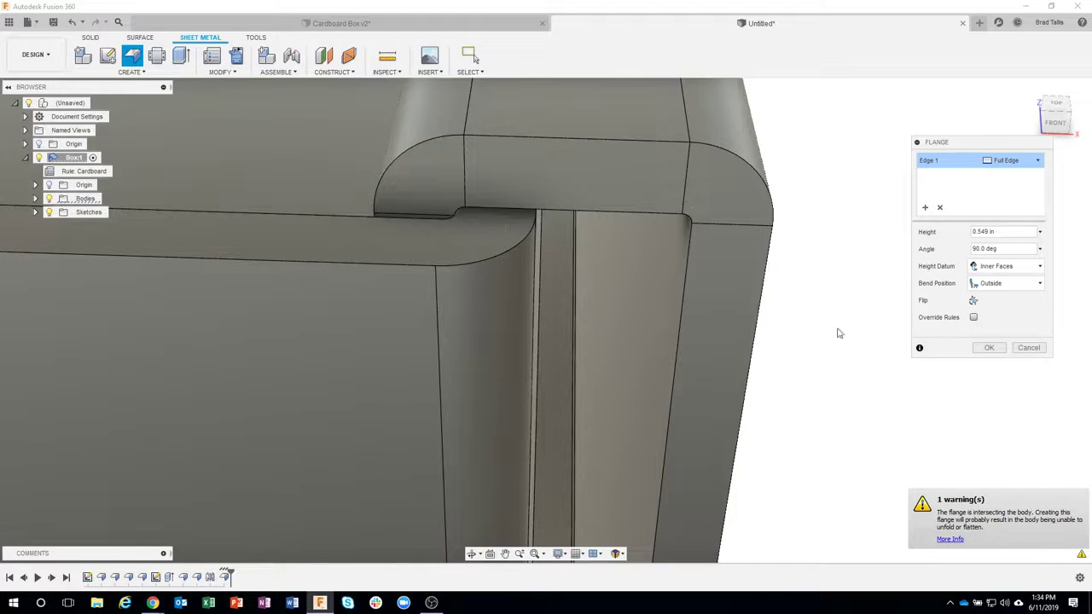
pyautogui.click(1007, 283)
pyautogui.click(998, 328)
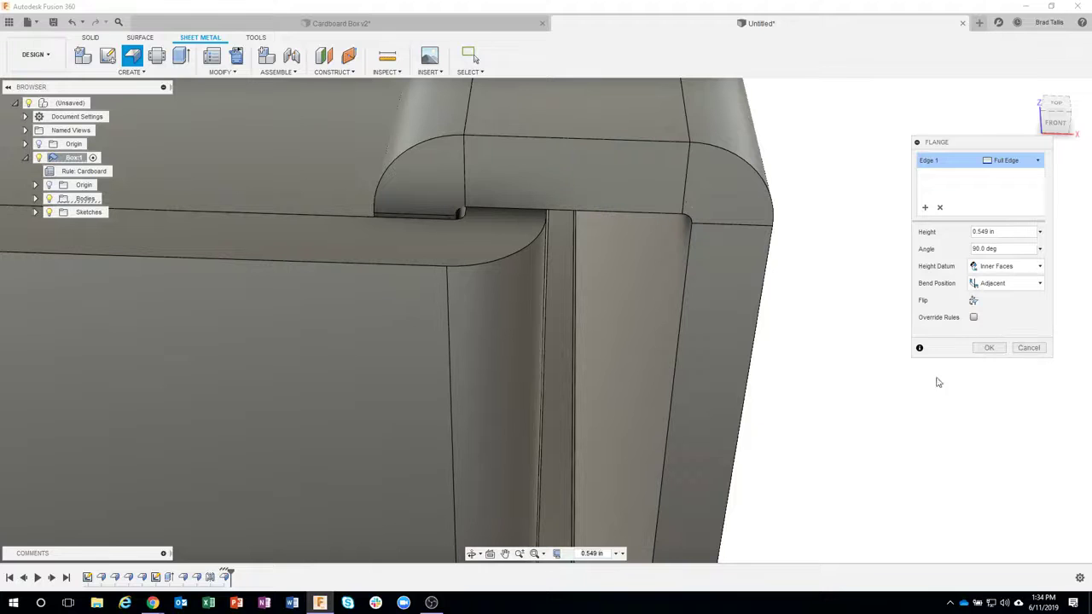
# Extend the corner tab flange along the side wall and set its height to 3.5 in
pyautogui.scroll(-8, 885, 412)
pyautogui.keyDown('shift'); pyautogui.moveTo(885, 412); pyautogui.dragTo(749, 395, button='middle'); pyautogui.keyUp('shift')
pyautogui.keyDown('shift'); pyautogui.moveTo(470, 414); pyautogui.dragTo(524, 373, button='middle'); pyautogui.keyUp('shift')
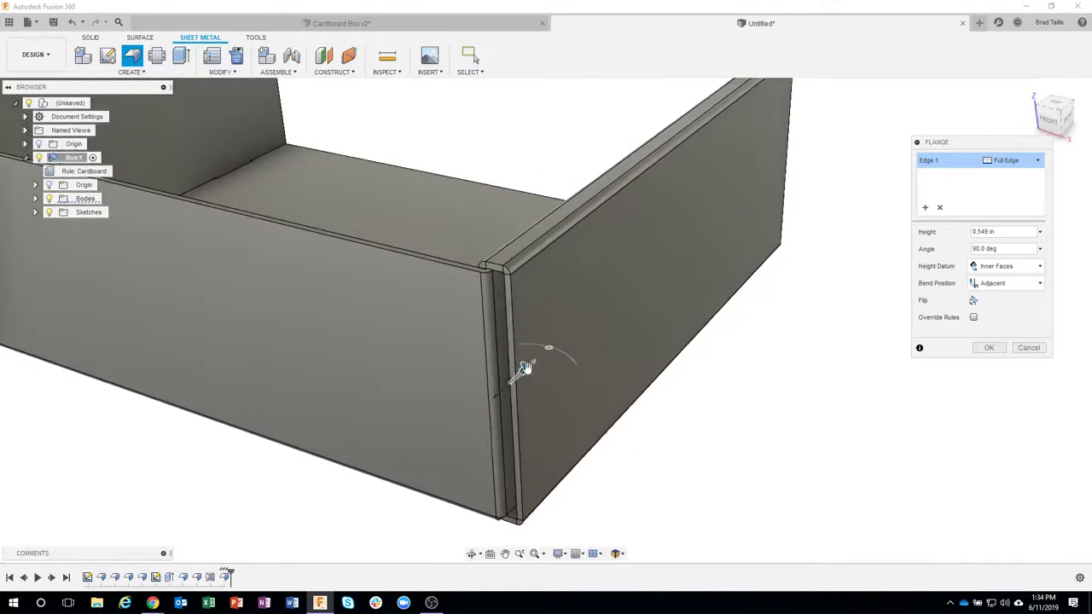
pyautogui.moveTo(559, 355); pyautogui.dragTo(579, 345)
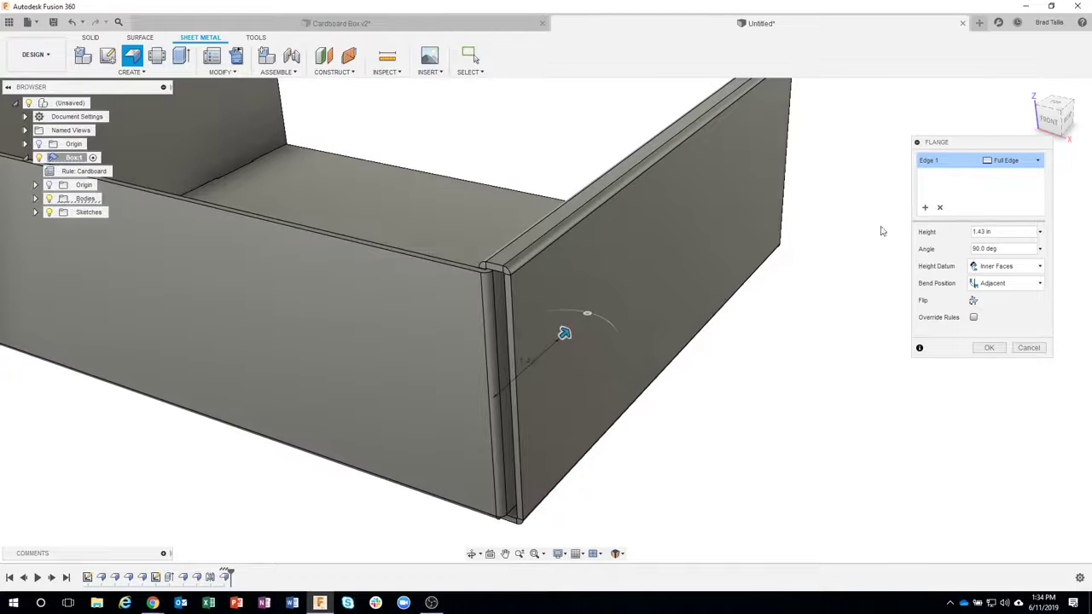
pyautogui.moveTo(1010, 233); pyautogui.dragTo(960, 239)
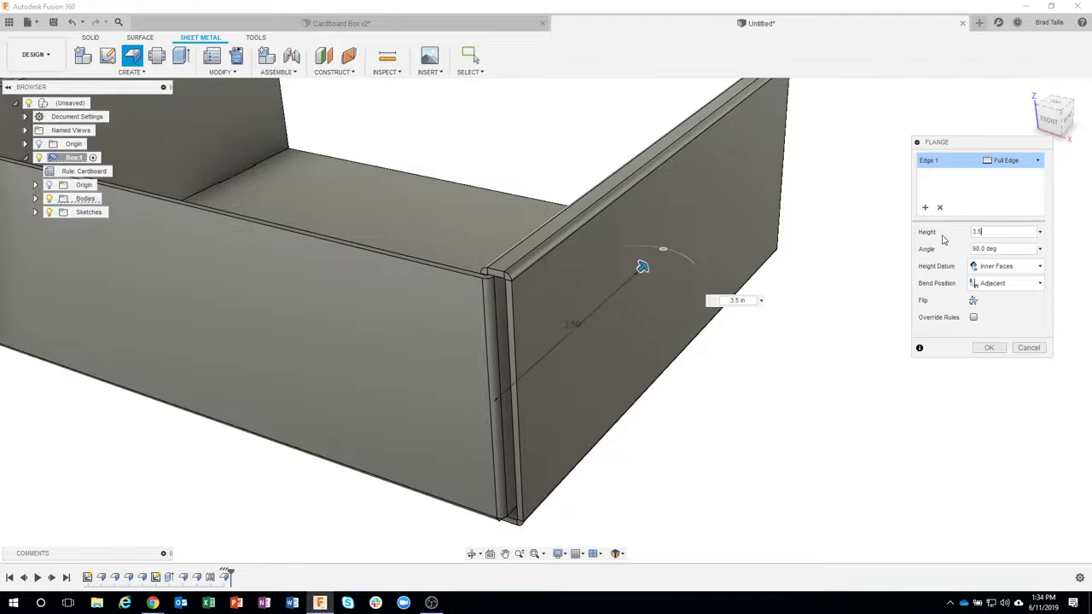
pyautogui.keyDown('shift'); pyautogui.moveTo(655, 294); pyautogui.dragTo(755, 366, button='middle'); pyautogui.keyUp('shift')
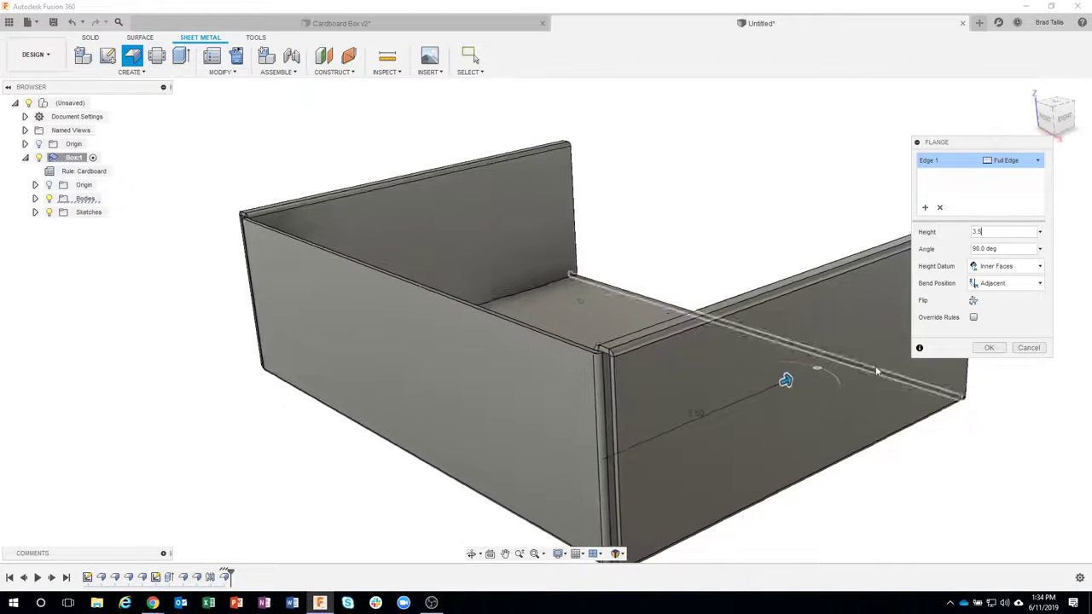
pyautogui.keyDown('shift'); pyautogui.moveTo(977, 350); pyautogui.dragTo(860, 393, button='middle'); pyautogui.keyUp('shift')
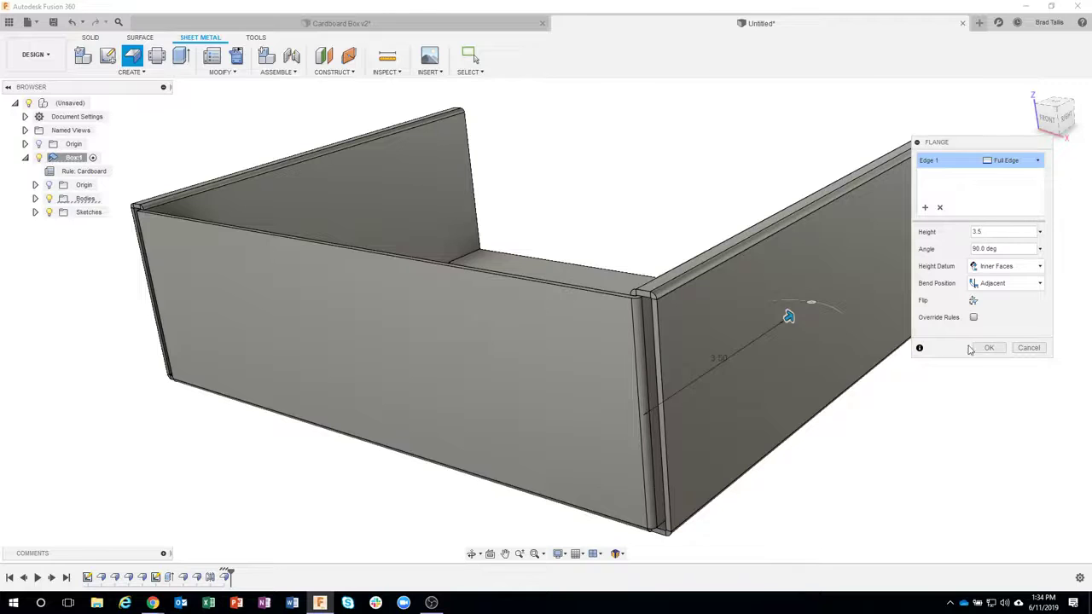
# Add the matching vertical edge at the front wall's left end to the flange and create both 3.5 in corner tabs
pyautogui.moveTo(769, 485)
pyautogui.keyDown('shift'); pyautogui.mouseDown(button='middle')
pyautogui.moveTo(836, 471)
pyautogui.moveTo(514, 446)
pyautogui.moveTo(408, 398)
pyautogui.mouseUp(button='middle'); pyautogui.keyUp('shift')
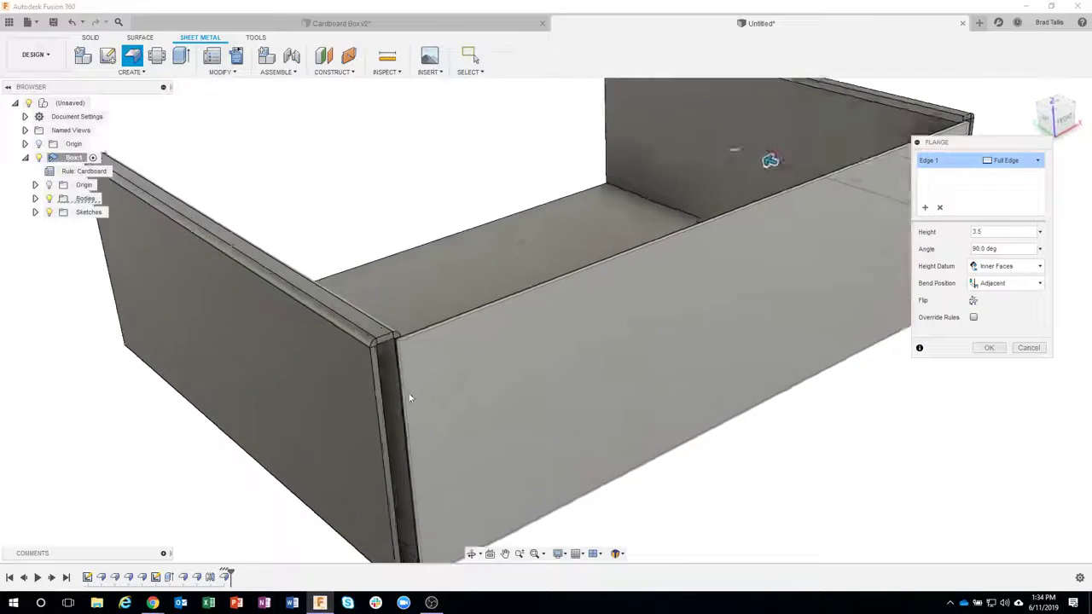
pyautogui.scroll(4, 408, 398)
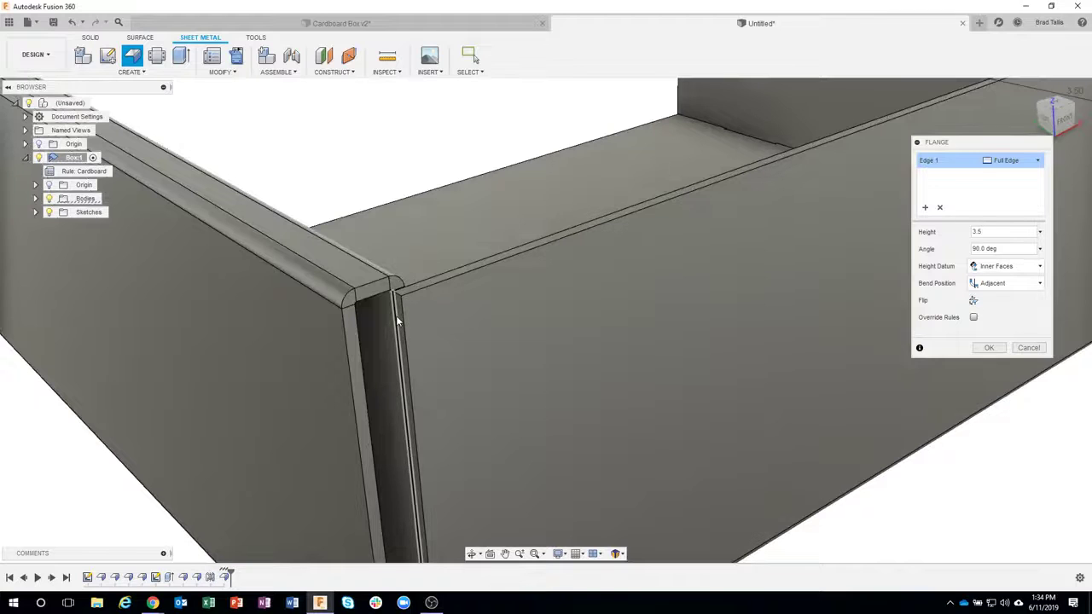
pyautogui.click(396, 316)
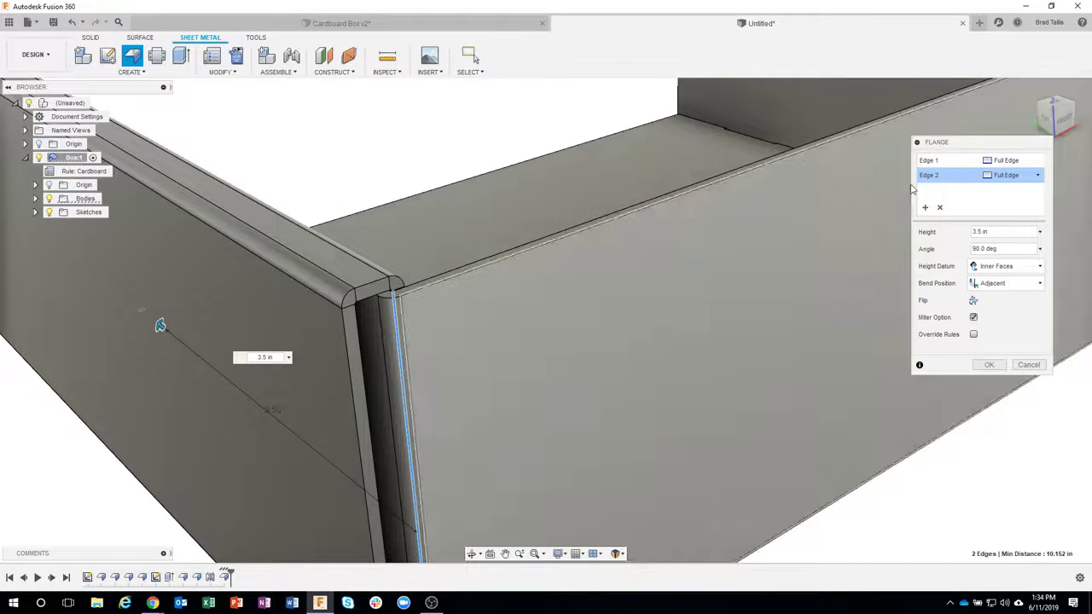
pyautogui.scroll(-5, 607, 310)
pyautogui.scroll(-2, 740, 353)
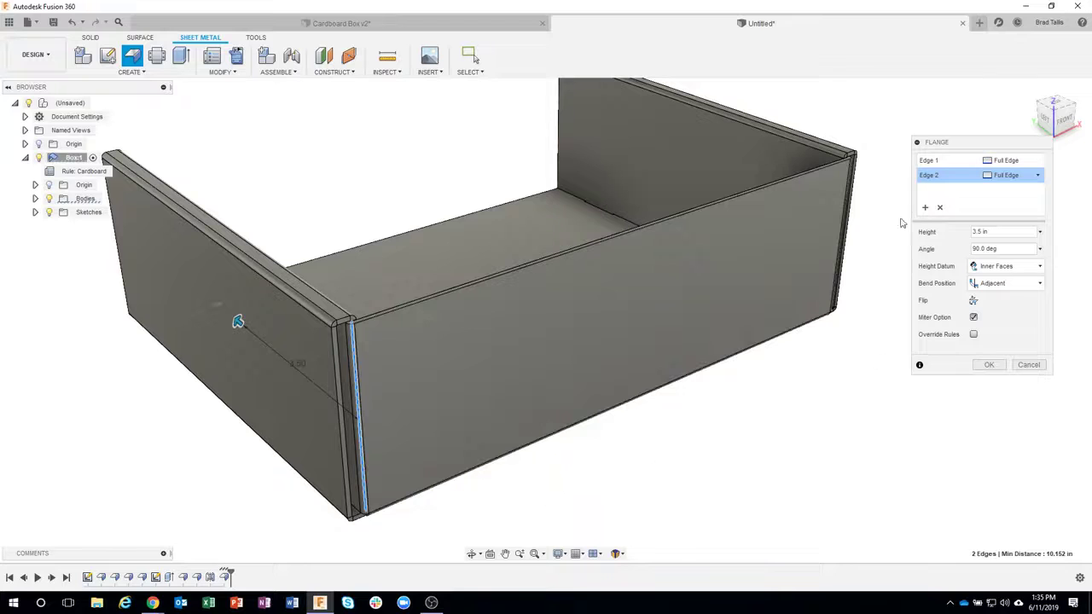
pyautogui.click(988, 367)
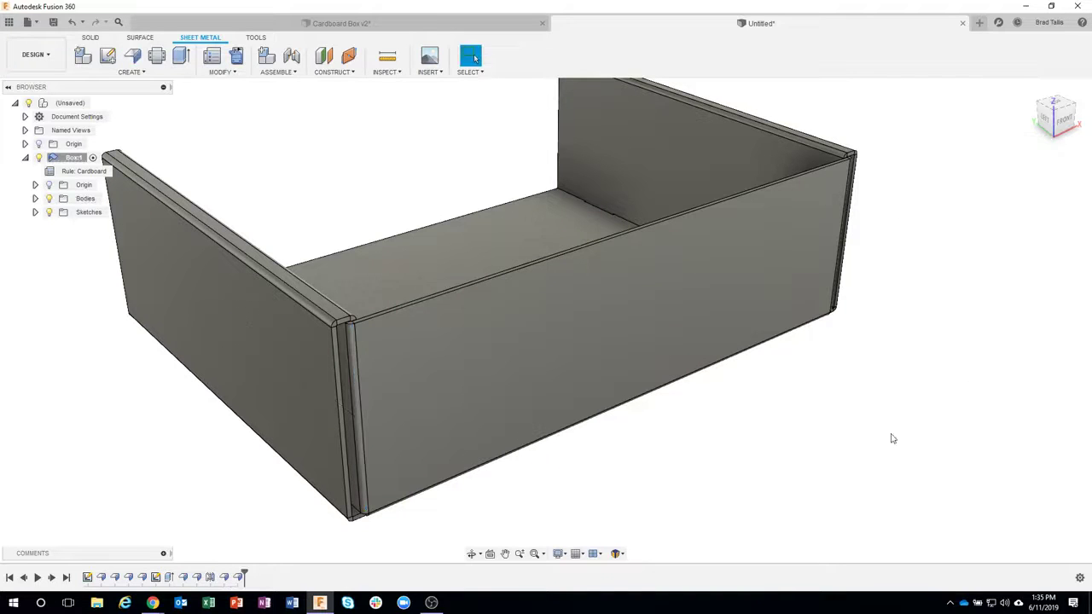
pyautogui.scroll(-5, 768, 448)
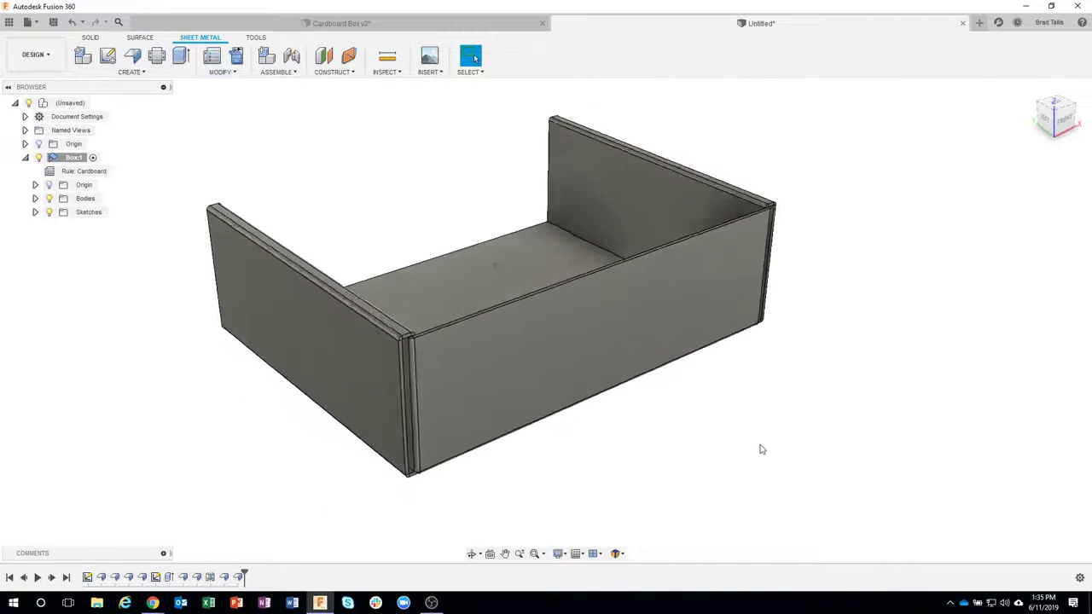
# Preview unfolding all bends with the box floor as the stationary face, check the flat layout, and cancel the unfold
pyautogui.click(239, 58)
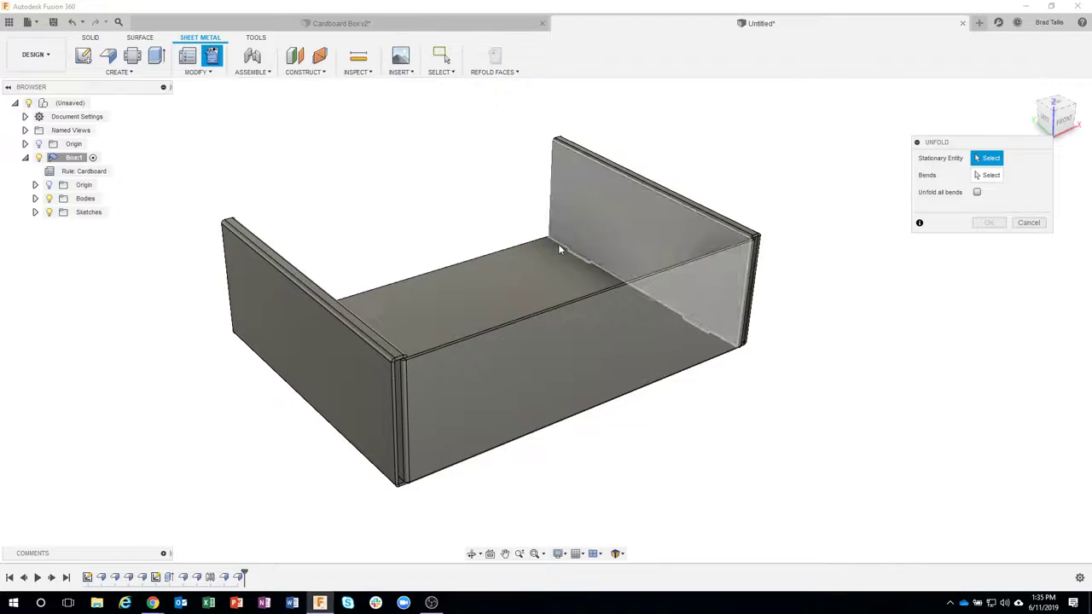
pyautogui.click(539, 263)
pyautogui.click(977, 192)
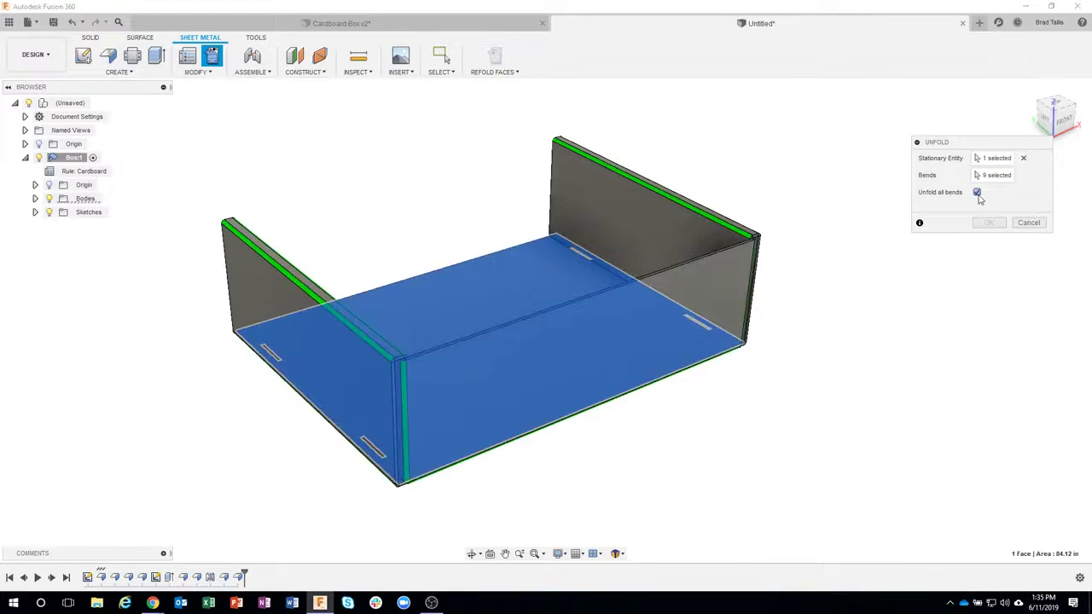
pyautogui.keyDown('shift'); pyautogui.moveTo(806, 483); pyautogui.dragTo(401, 475, button='middle'); pyautogui.keyUp('shift')
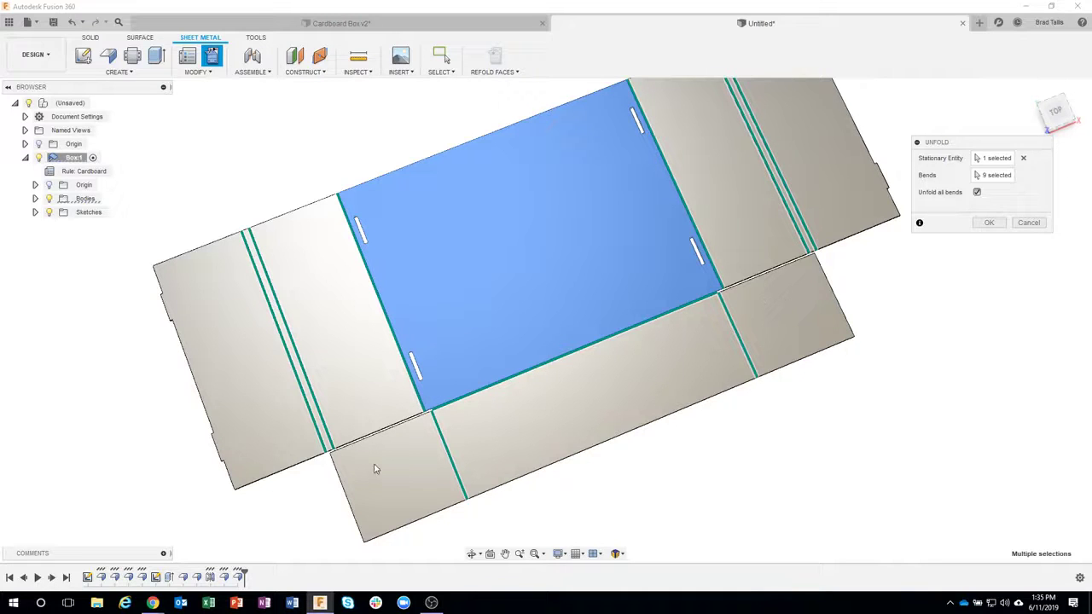
pyautogui.click(1029, 227)
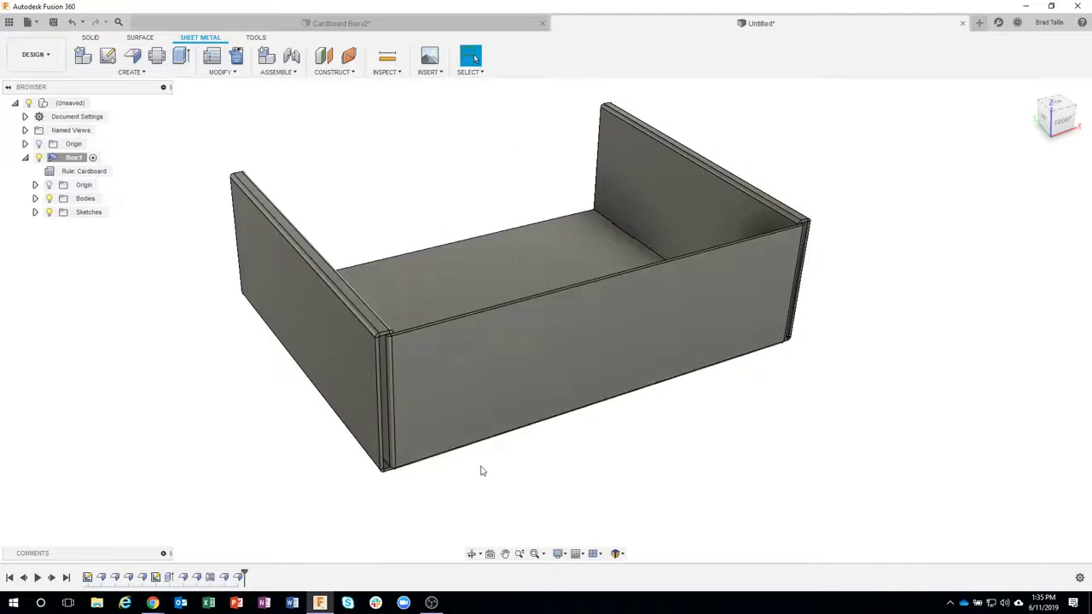
# Mirror the front wall flange and corner tab flange features to the back of the box across the origin plane parallel to the front wall
pyautogui.keyDown('shift'); pyautogui.moveTo(658, 449); pyautogui.dragTo(622, 478, button='middle'); pyautogui.keyUp('shift')
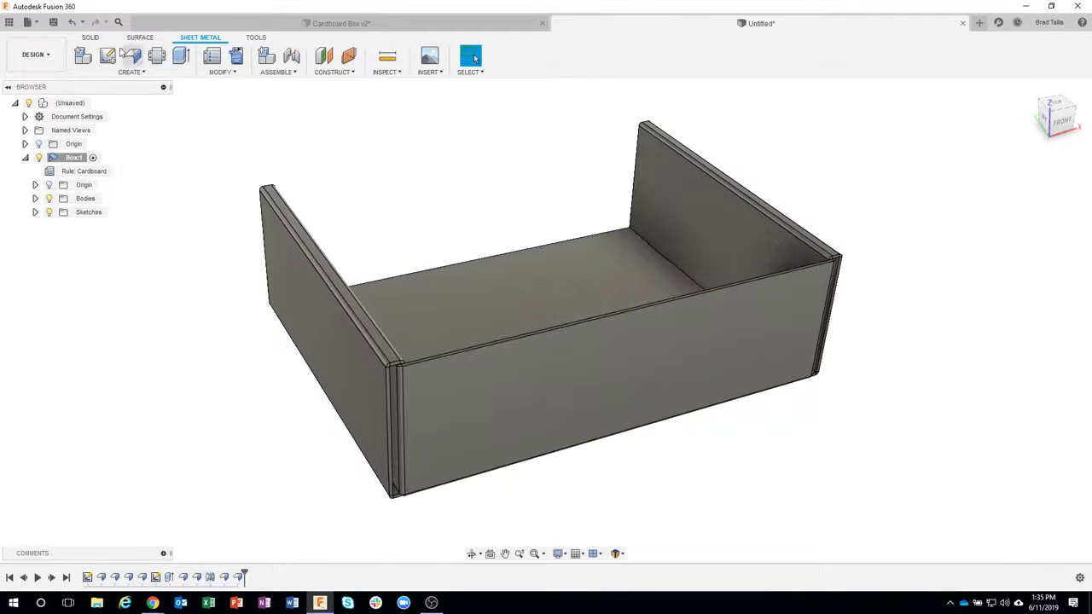
pyautogui.click(90, 39)
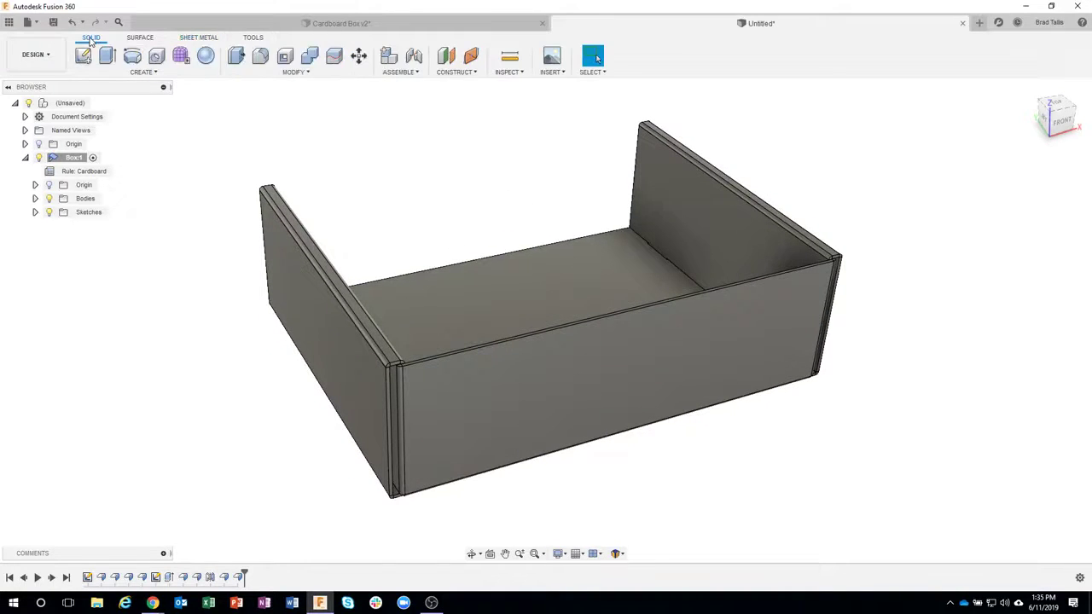
pyautogui.click(142, 72)
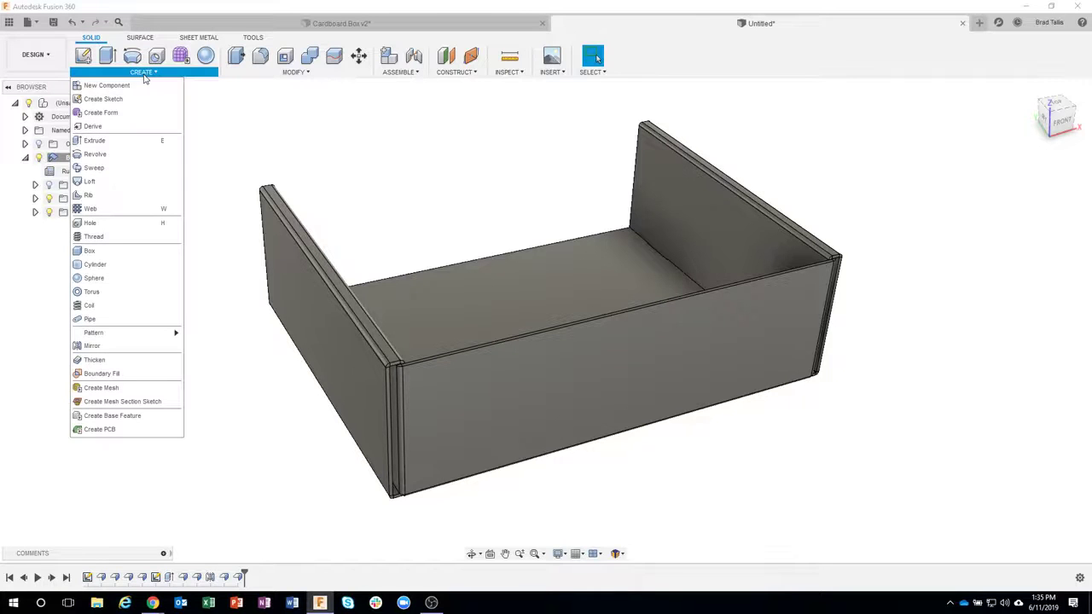
pyautogui.click(92, 345)
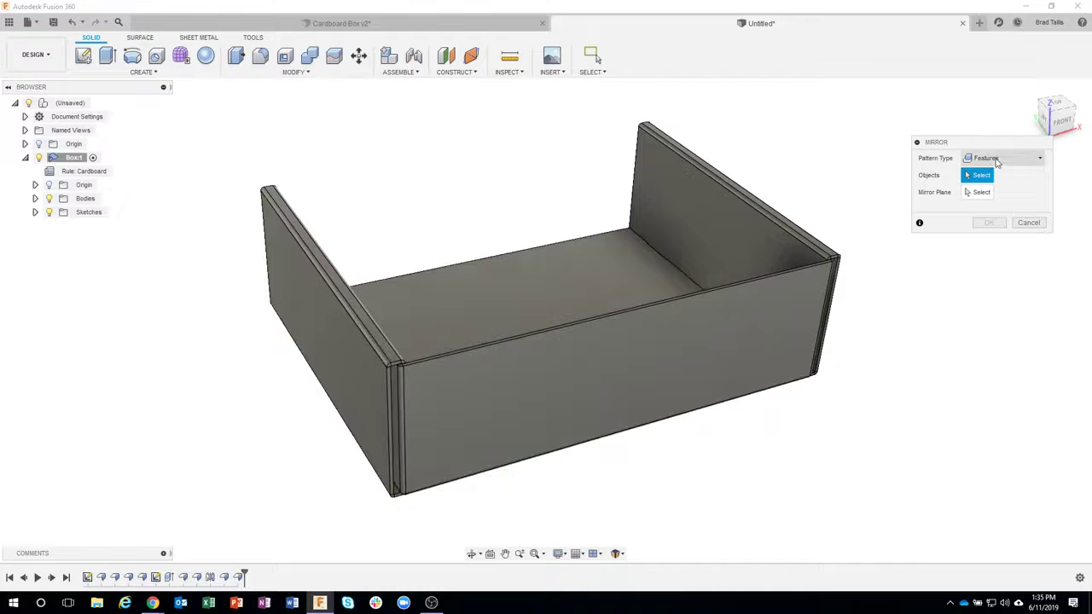
pyautogui.click(240, 578)
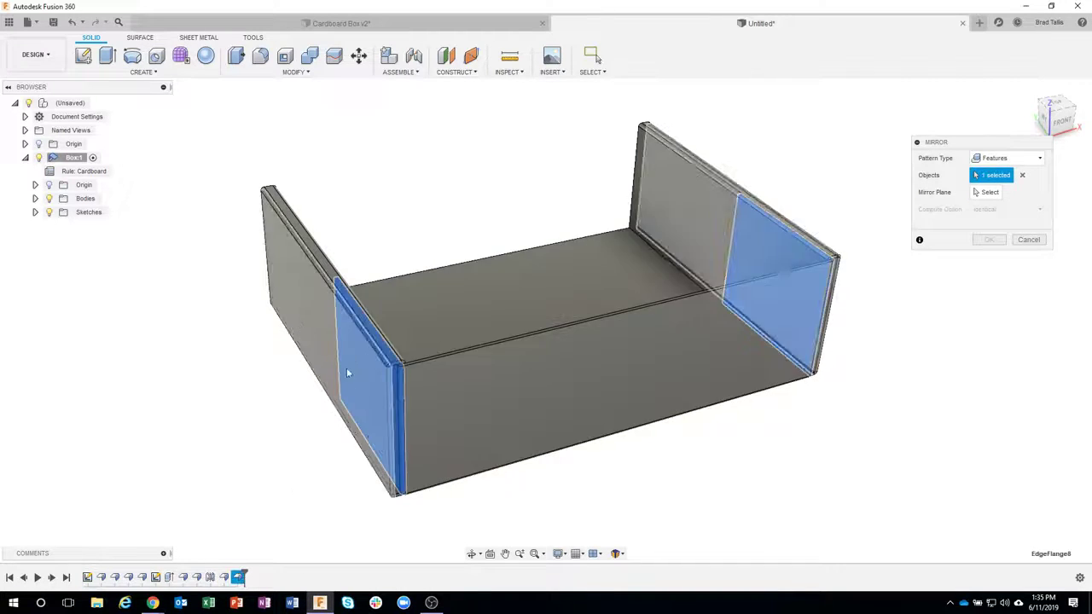
pyautogui.click(226, 578)
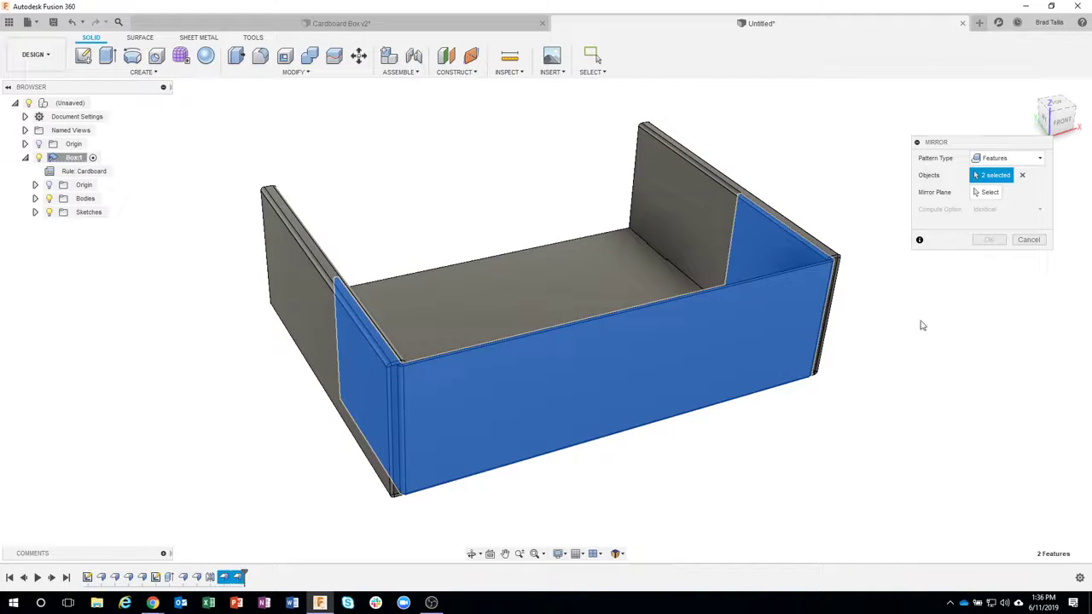
pyautogui.click(988, 196)
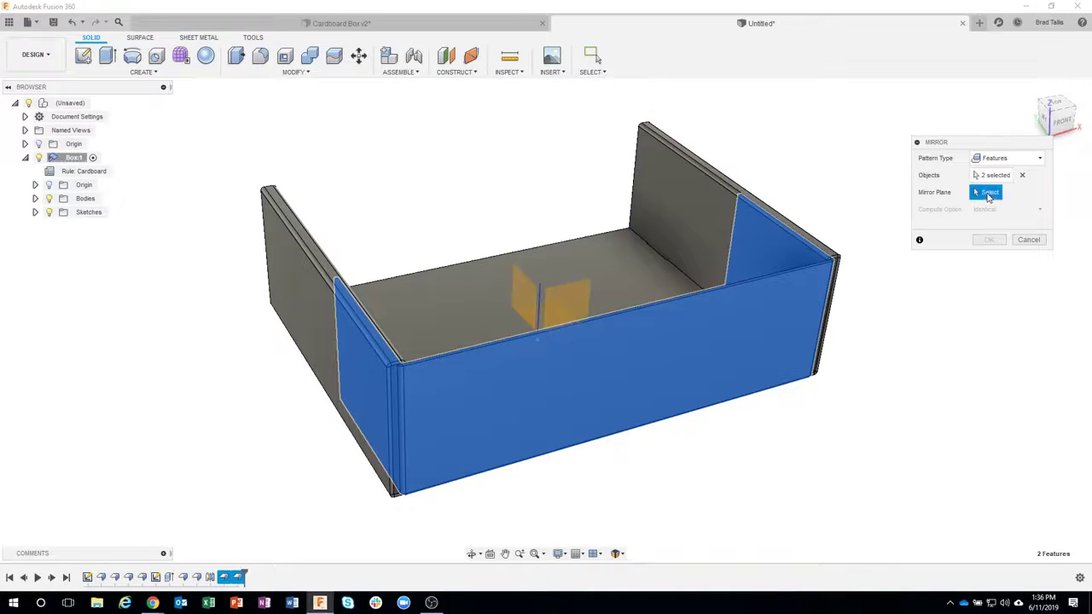
pyautogui.click(576, 298)
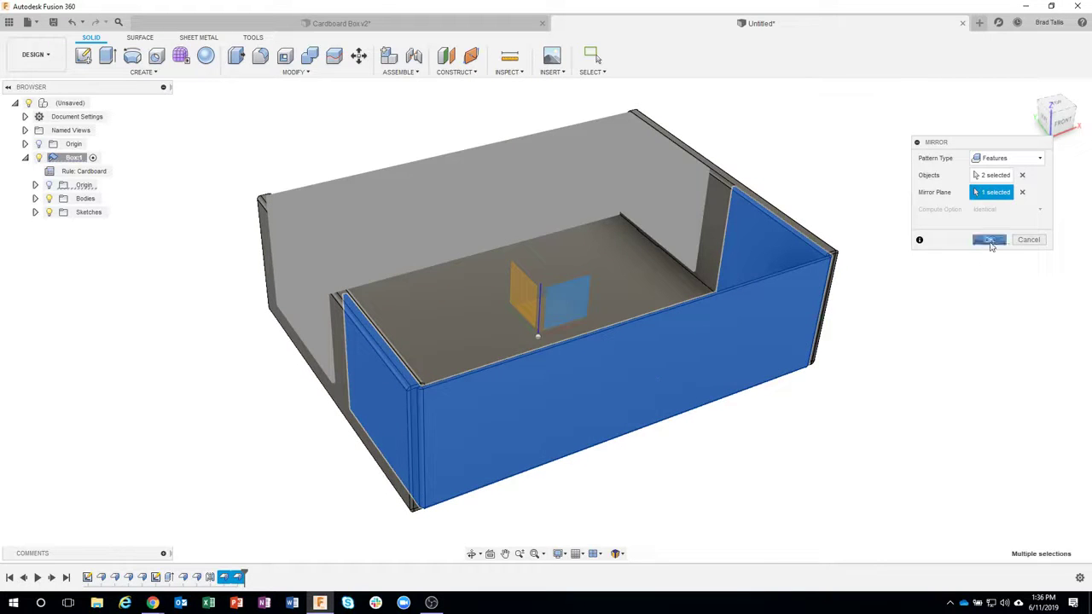
pyautogui.click(989, 240)
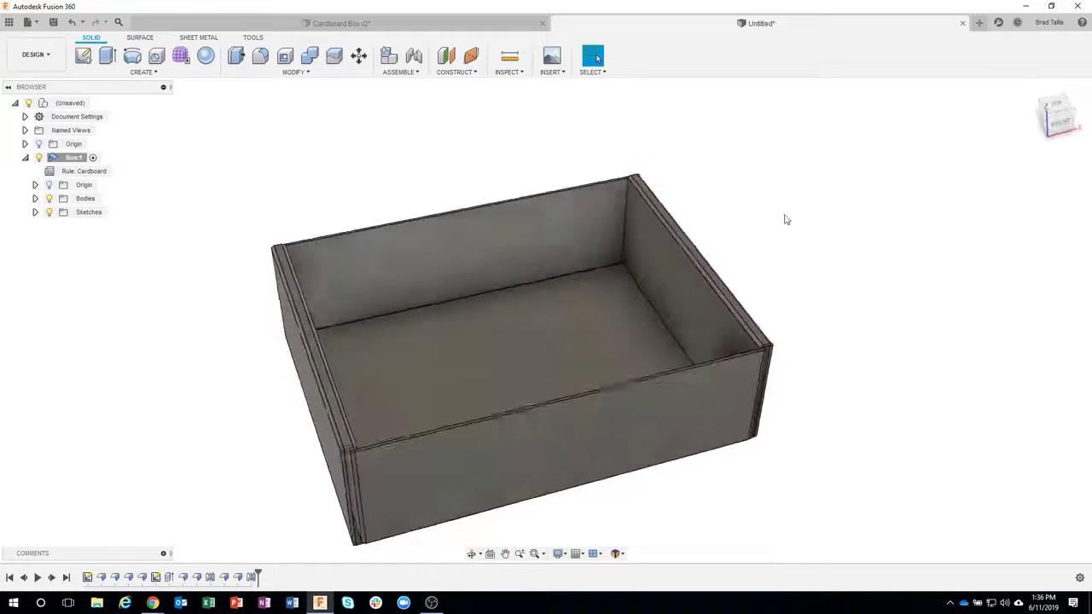
# Unfold all bends with the box floor as the stationary face, and refold the box
pyautogui.click(197, 39)
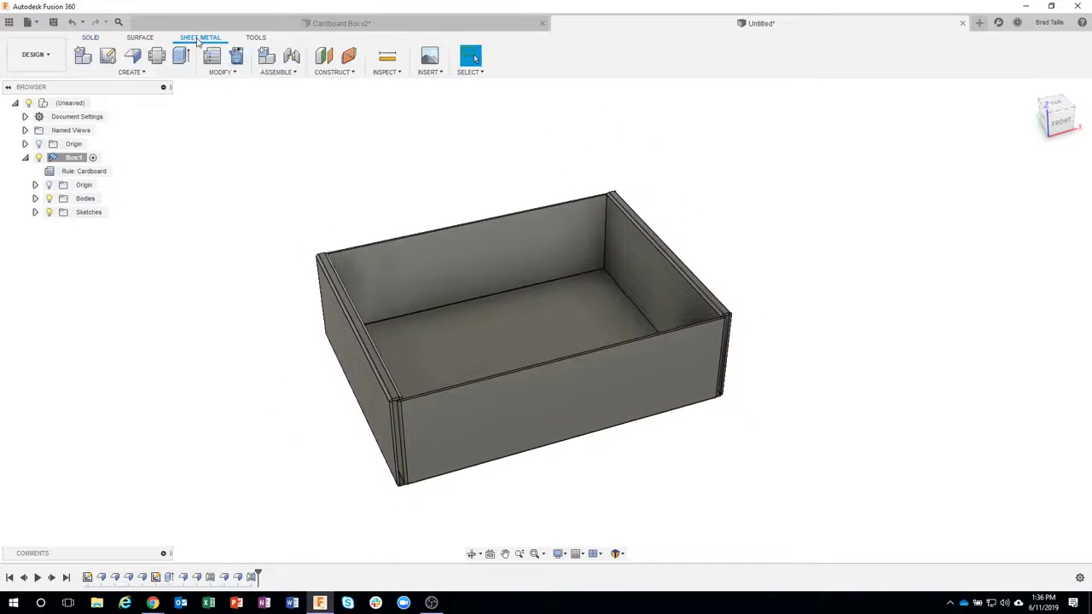
pyautogui.click(237, 55)
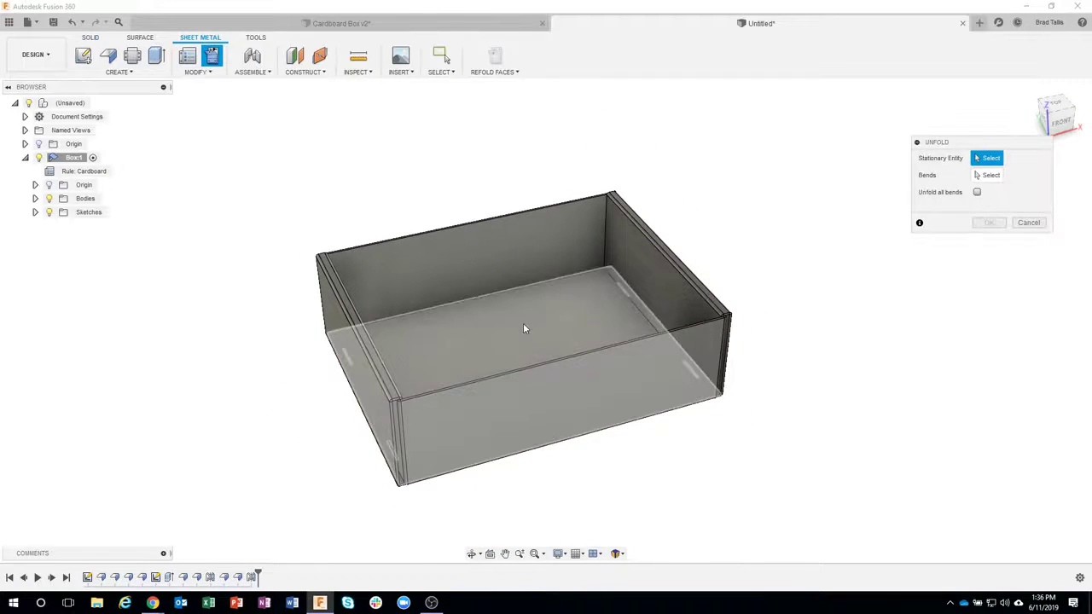
pyautogui.click(524, 329)
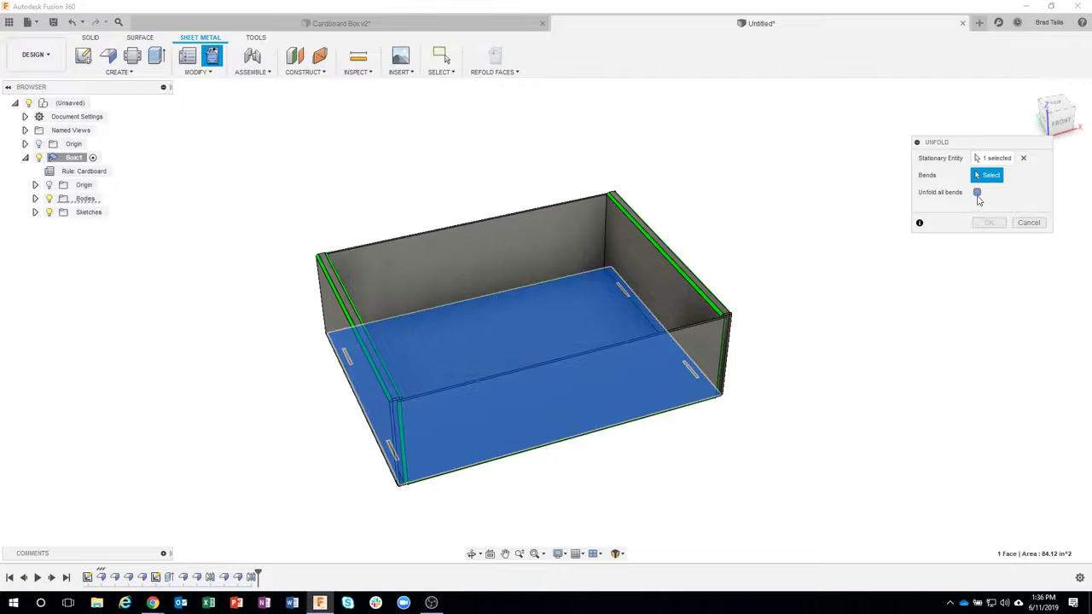
pyautogui.click(977, 193)
pyautogui.click(986, 223)
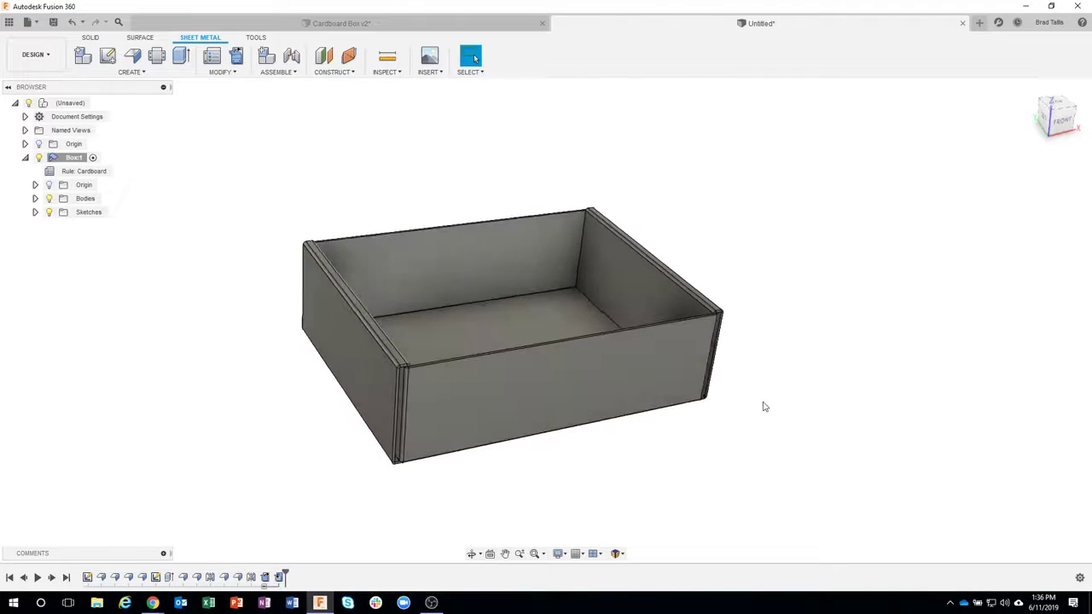
# Examine the lid and its corner folds in the finished Cardboard Box v2 reference design
pyautogui.click(345, 24)
pyautogui.keyDown('shift'); pyautogui.moveTo(453, 232); pyautogui.dragTo(431, 308, button='middle'); pyautogui.keyUp('shift')
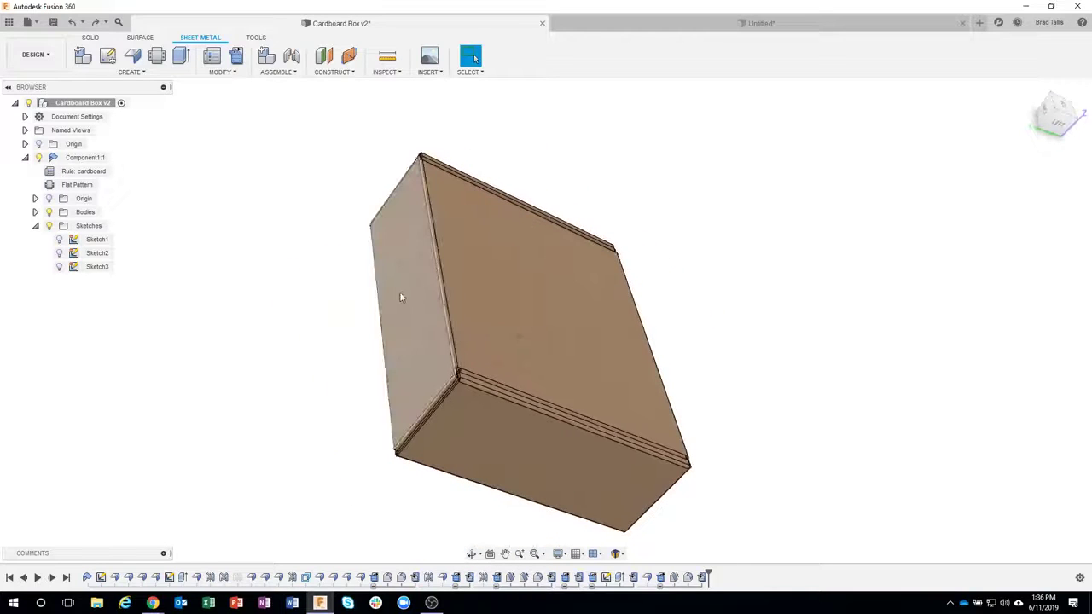
pyautogui.click(400, 294)
pyautogui.keyDown('shift'); pyautogui.moveTo(512, 298); pyautogui.dragTo(290, 218, button='middle'); pyautogui.keyUp('shift')
pyautogui.click(452, 271)
pyautogui.scroll(3, 430, 262)
pyautogui.keyDown('shift'); pyautogui.moveTo(492, 340); pyautogui.dragTo(407, 337, button='middle'); pyautogui.keyUp('shift')
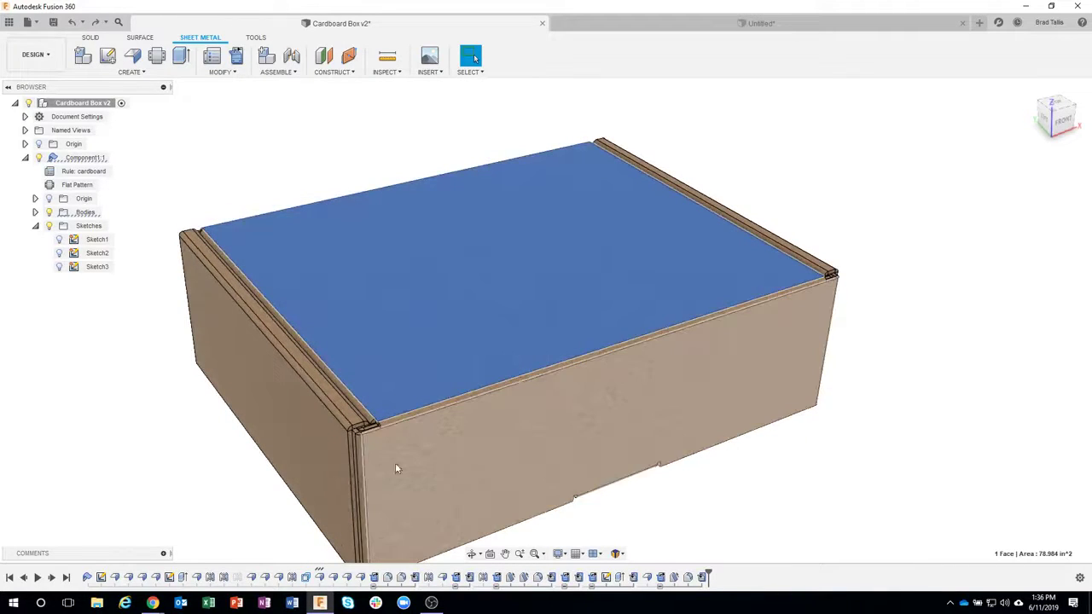
pyautogui.scroll(3, 368, 431)
pyautogui.scroll(2, 368, 427)
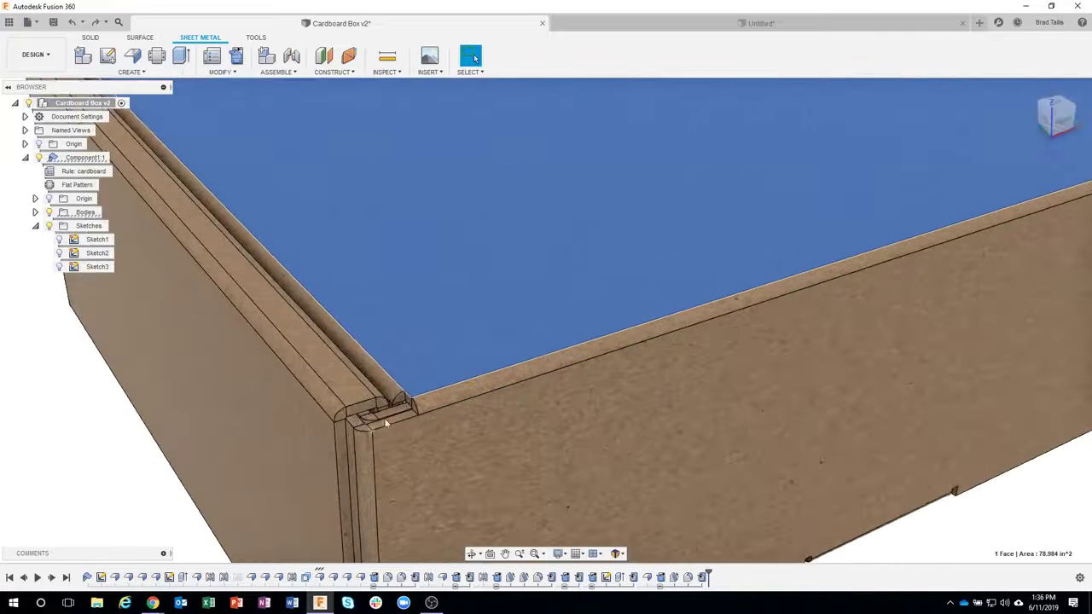
pyautogui.scroll(-3, 413, 455)
pyautogui.scroll(-3, 413, 450)
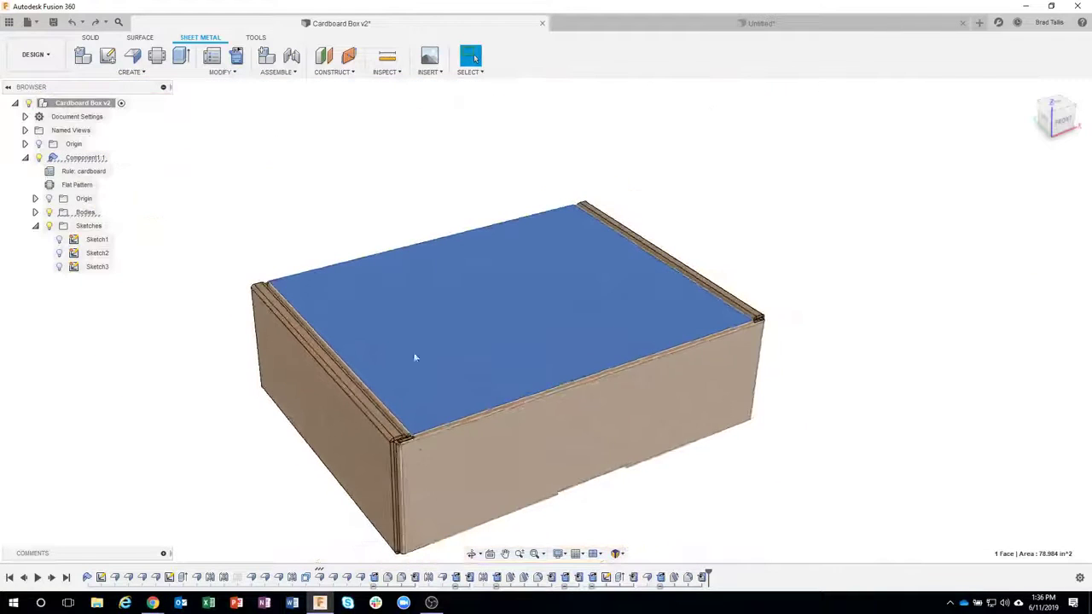
# Switch back to the untitled box design and pull a flange about 5.5 in from the back wall's upper edge over the box opening
pyautogui.click(622, 31)
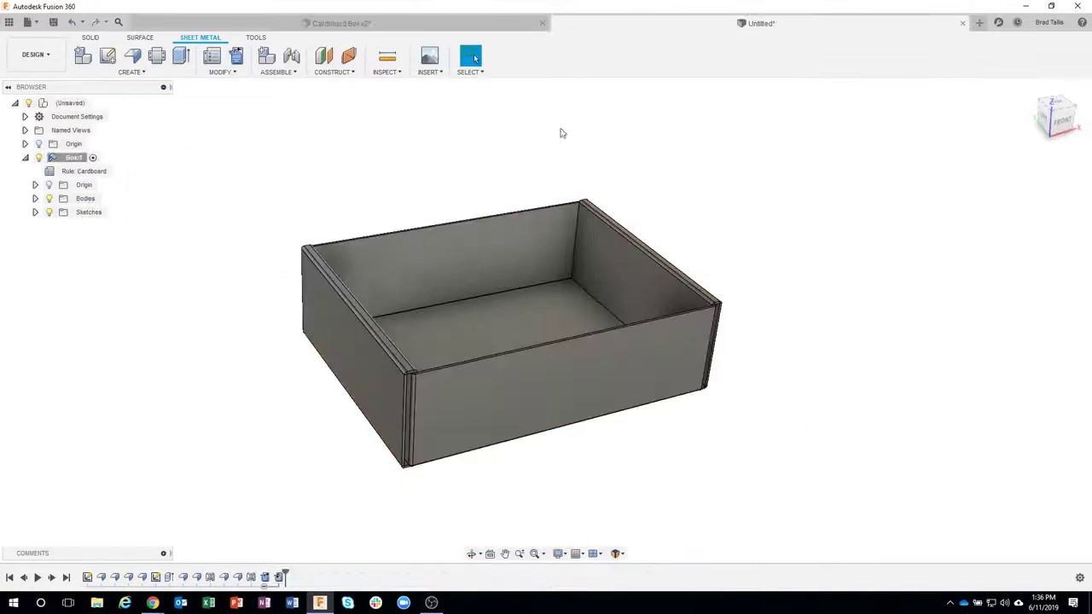
pyautogui.scroll(4, 475, 139)
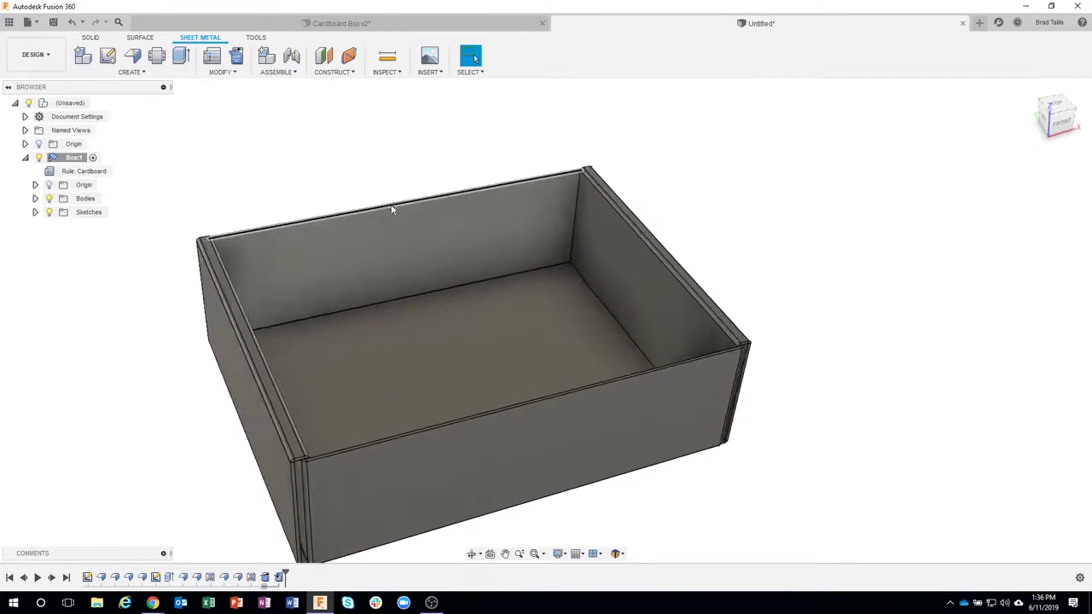
pyautogui.click(386, 211)
pyautogui.rightClick(386, 211)
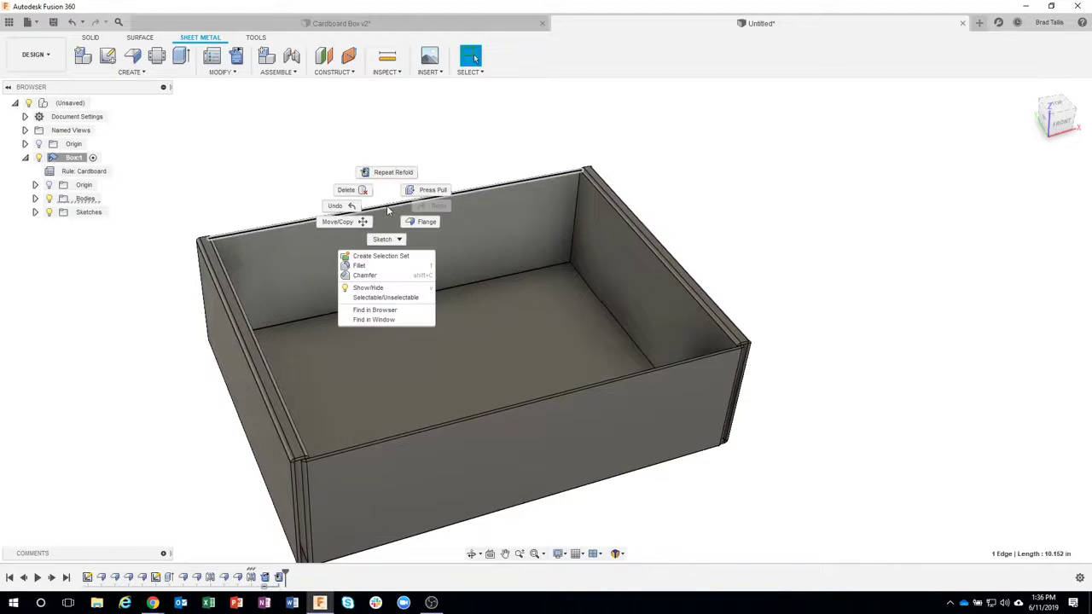
pyautogui.click(419, 223)
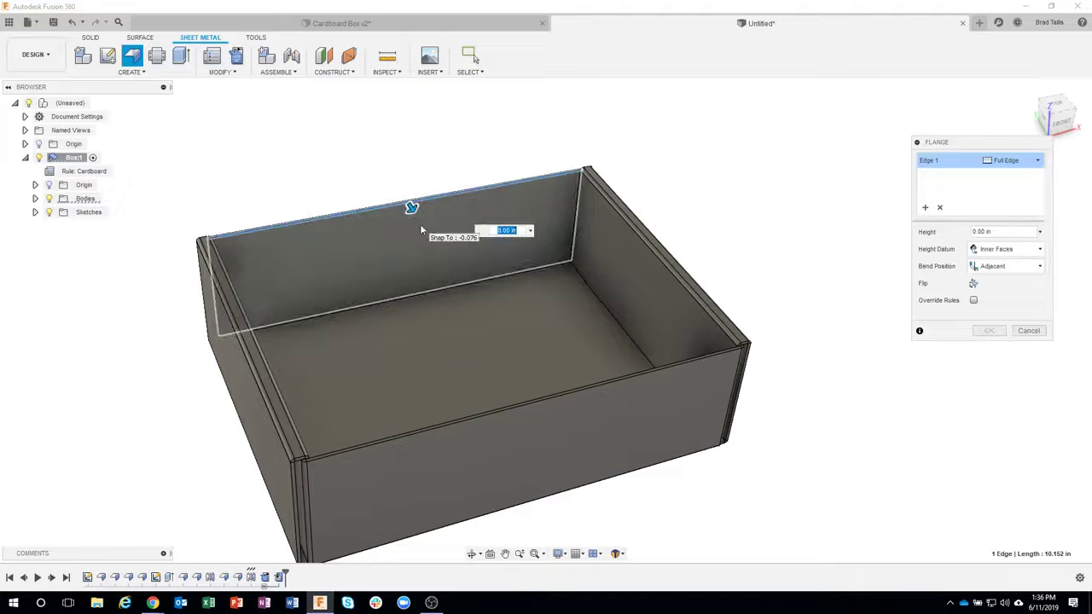
pyautogui.keyDown('shift'); pyautogui.moveTo(437, 252); pyautogui.dragTo(438, 220, button='middle'); pyautogui.keyUp('shift')
pyautogui.scroll(3, 437, 223)
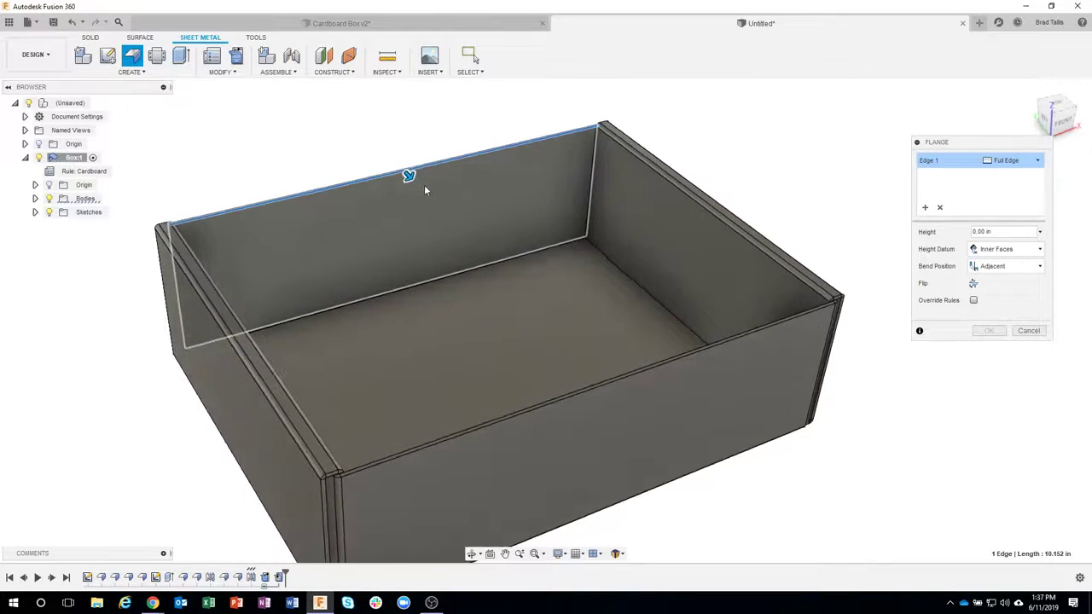
pyautogui.moveTo(410, 168); pyautogui.dragTo(571, 299)
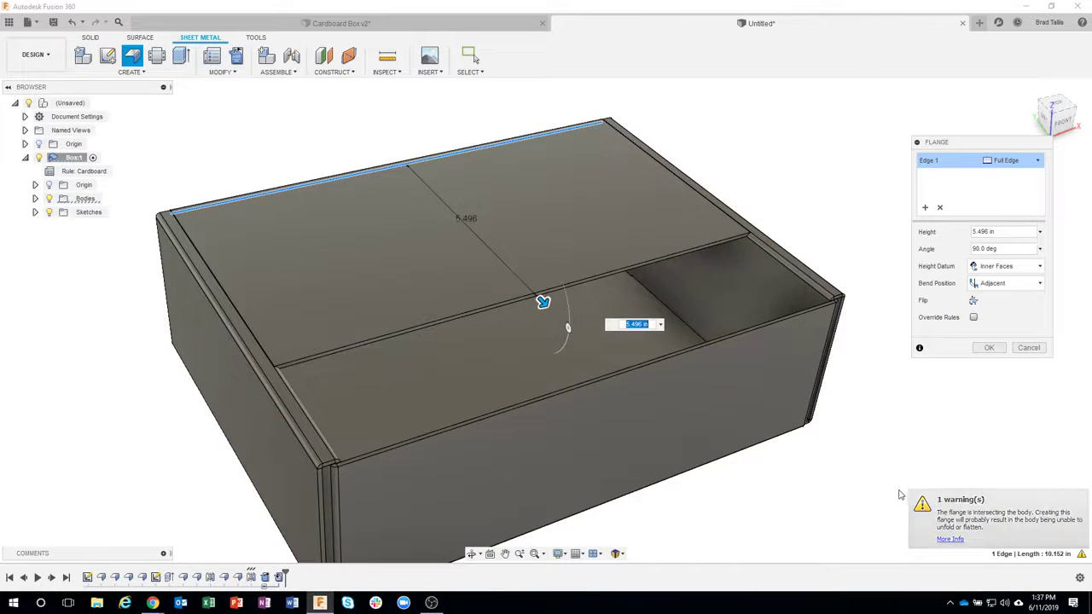
# Change the lid flange's edge extent from full edge to Symmetric and narrow it to a distance of about 4.48 in
pyautogui.keyDown('shift'); pyautogui.moveTo(826, 437); pyautogui.dragTo(264, 347, button='middle'); pyautogui.keyUp('shift')
pyautogui.scroll(5, 231, 318)
pyautogui.scroll(2, 222, 300)
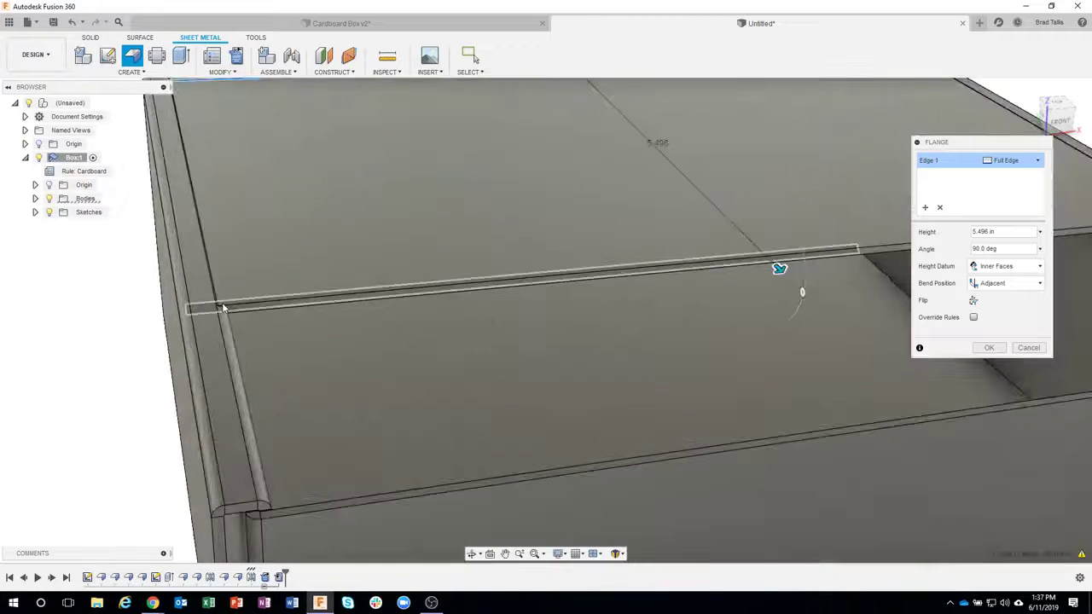
pyautogui.scroll(-10, 239, 309)
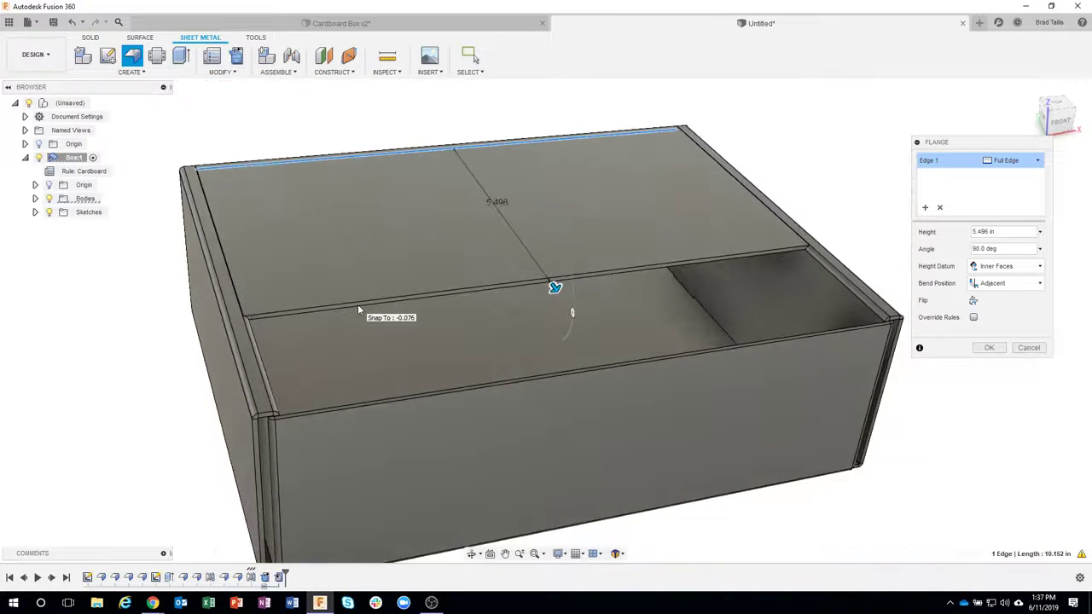
pyautogui.click(1030, 160)
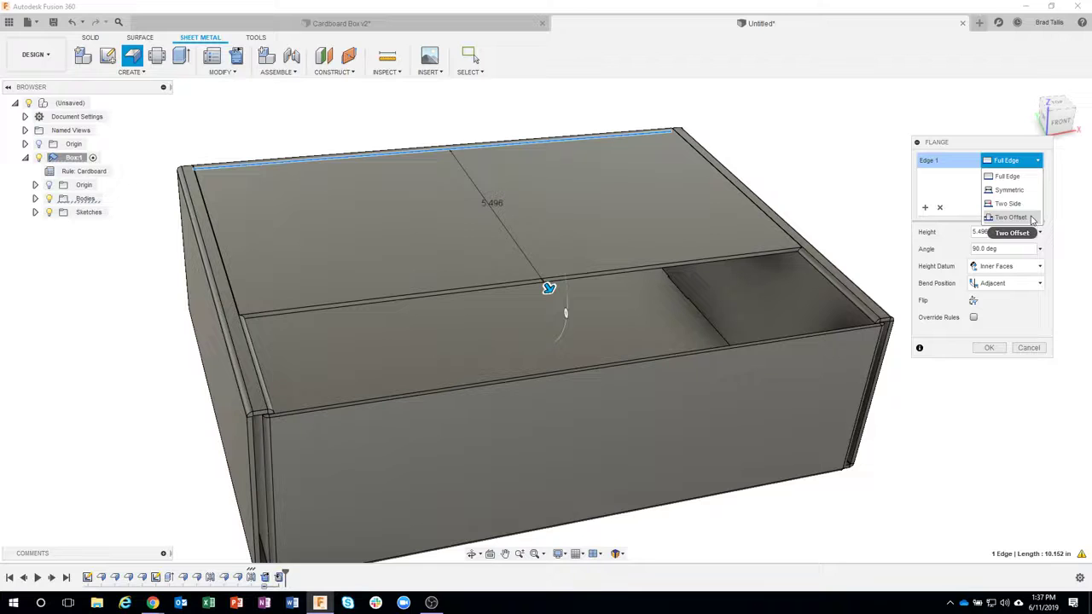
pyautogui.click(1028, 189)
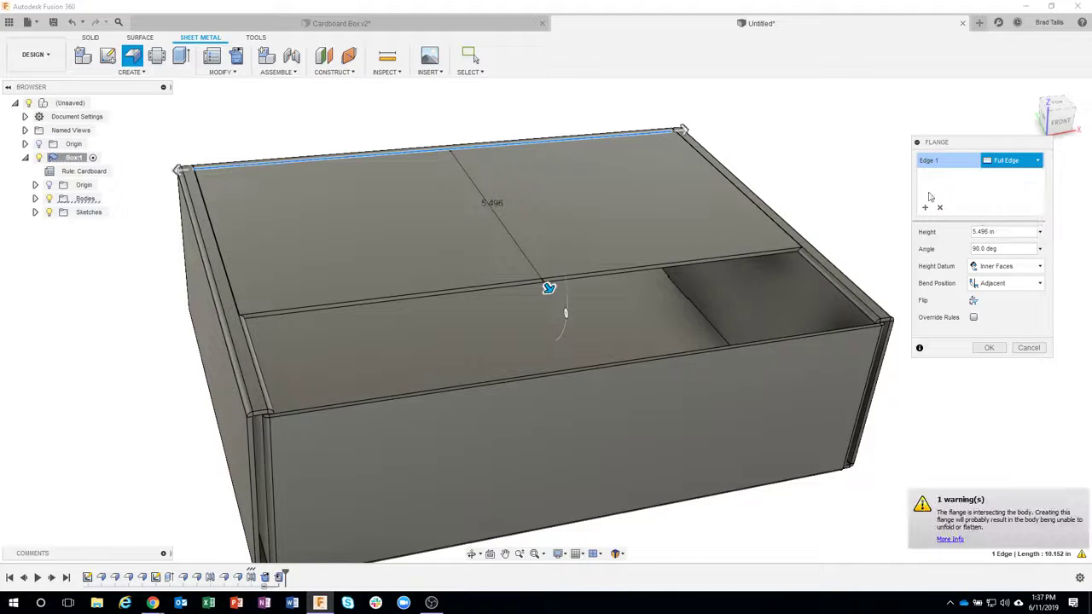
pyautogui.moveTo(181, 170); pyautogui.dragTo(213, 168)
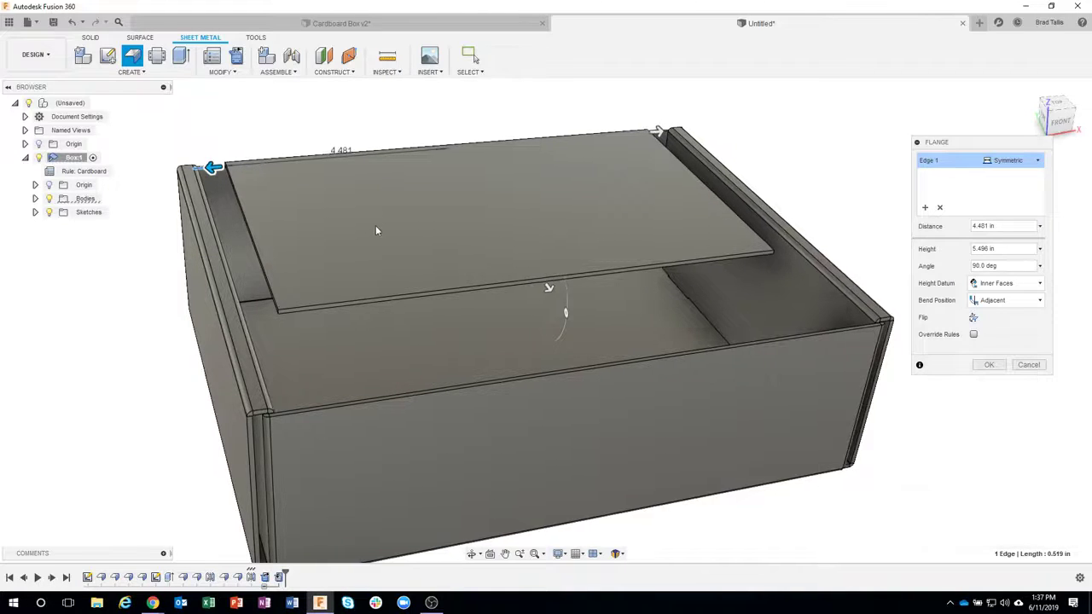
# Widen the lid flange to fit between the side walls with slight clearance, setting its symmetric distance to 4.97 in
pyautogui.keyDown('shift'); pyautogui.moveTo(377, 228); pyautogui.dragTo(244, 211, button='middle'); pyautogui.keyUp('shift')
pyautogui.click(224, 183)
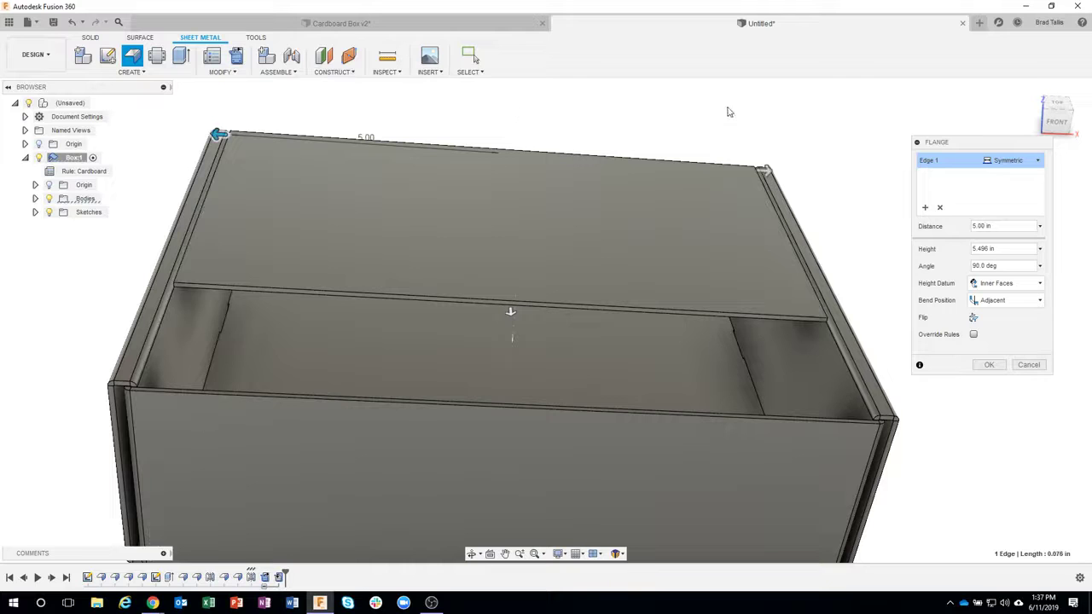
pyautogui.scroll(5, 182, 307)
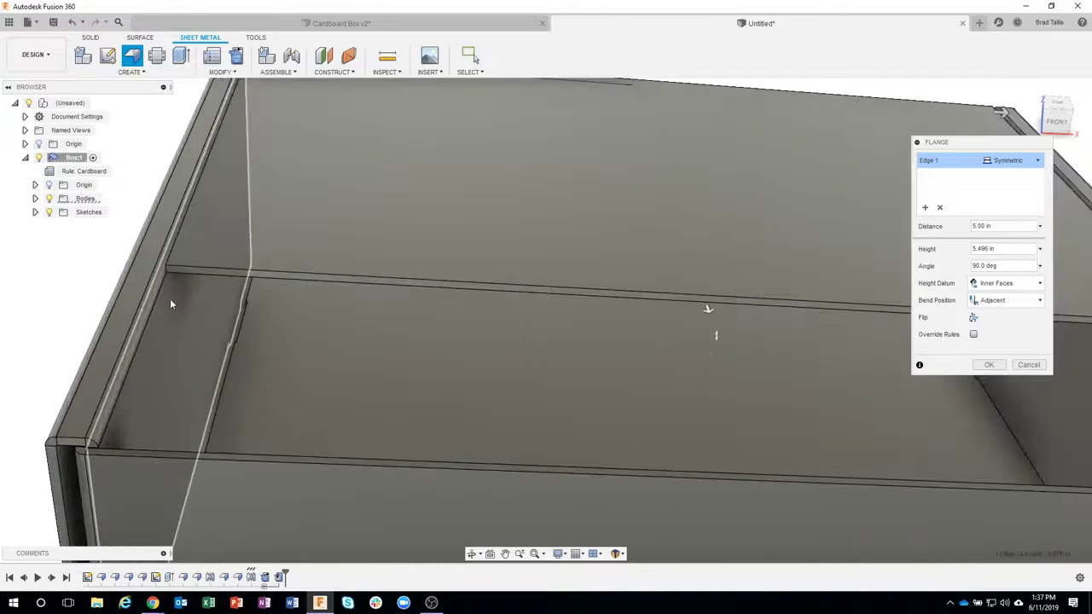
pyautogui.moveTo(175, 266); pyautogui.dragTo(235, 283, button='middle')
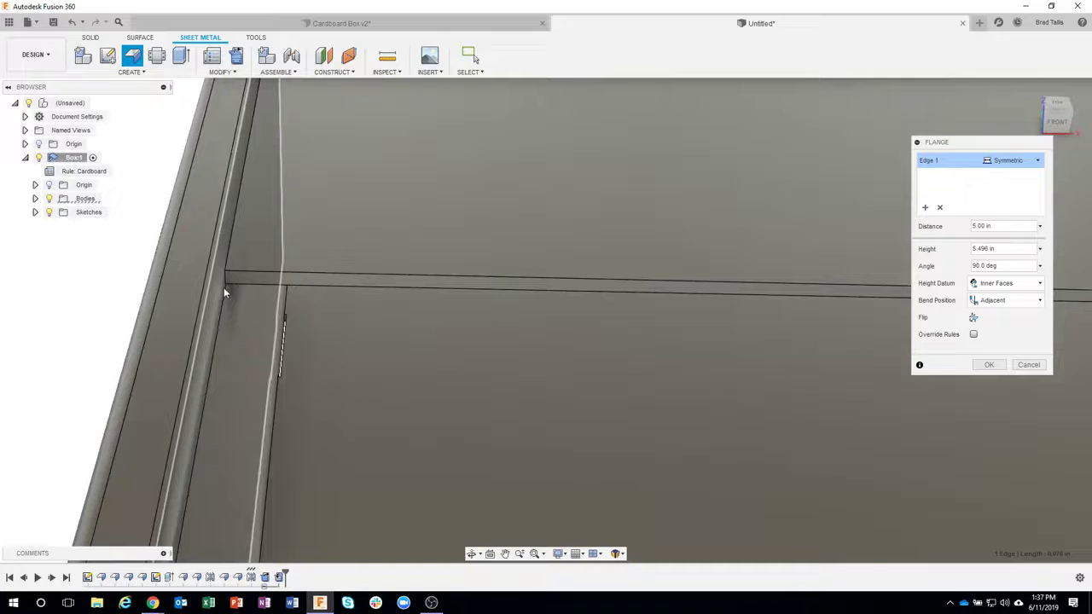
pyautogui.scroll(-8, 235, 376)
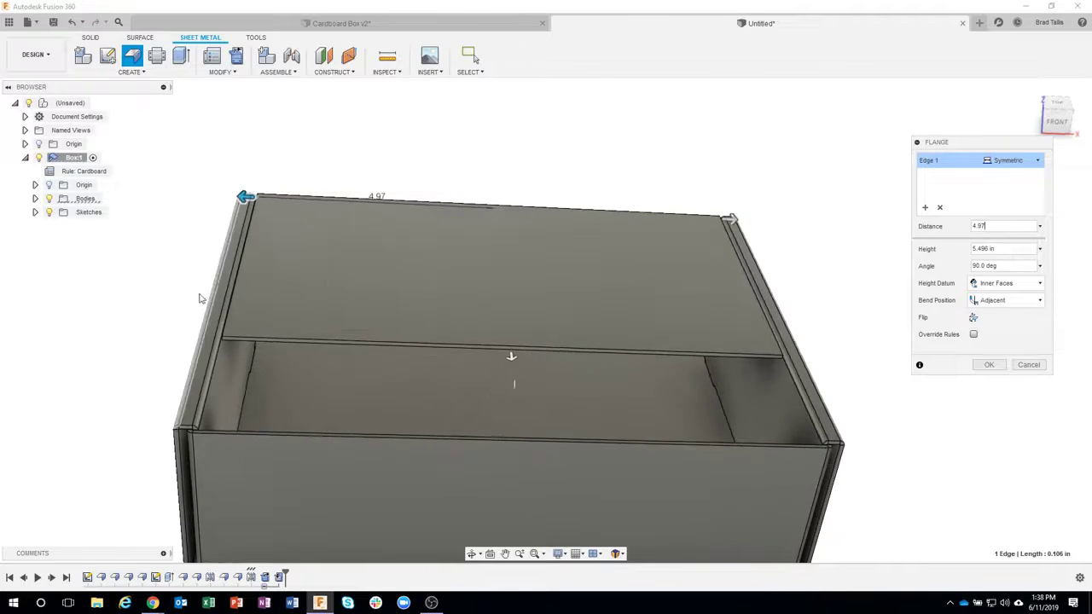
pyautogui.scroll(6, 178, 301)
pyautogui.scroll(2, 177, 304)
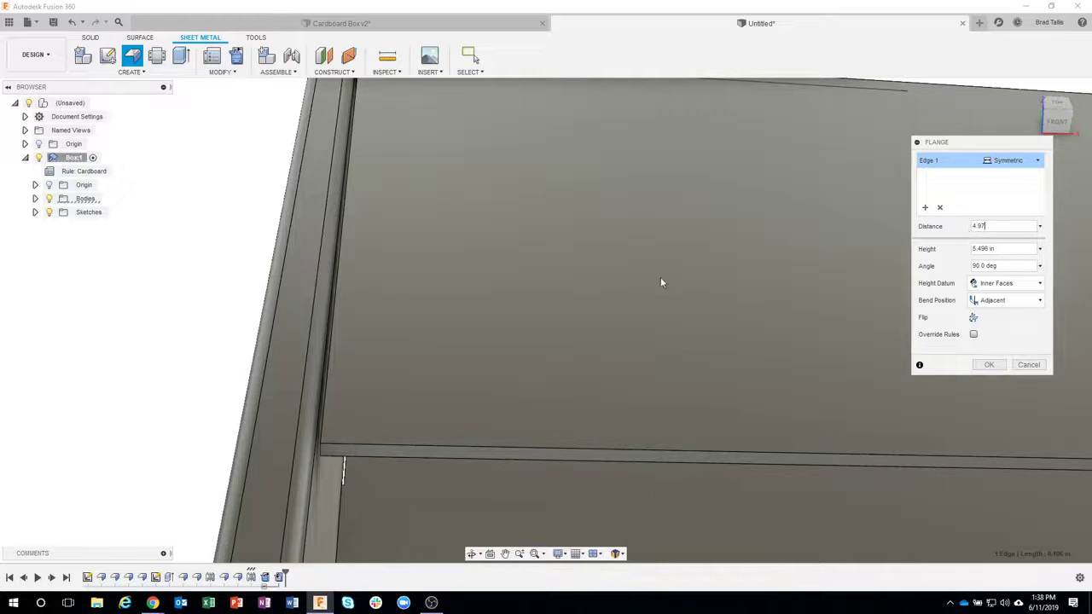
# Extend the lid flange to the front wall's outer face, giving it a height of 8.096 in
pyautogui.scroll(-4, 661, 281)
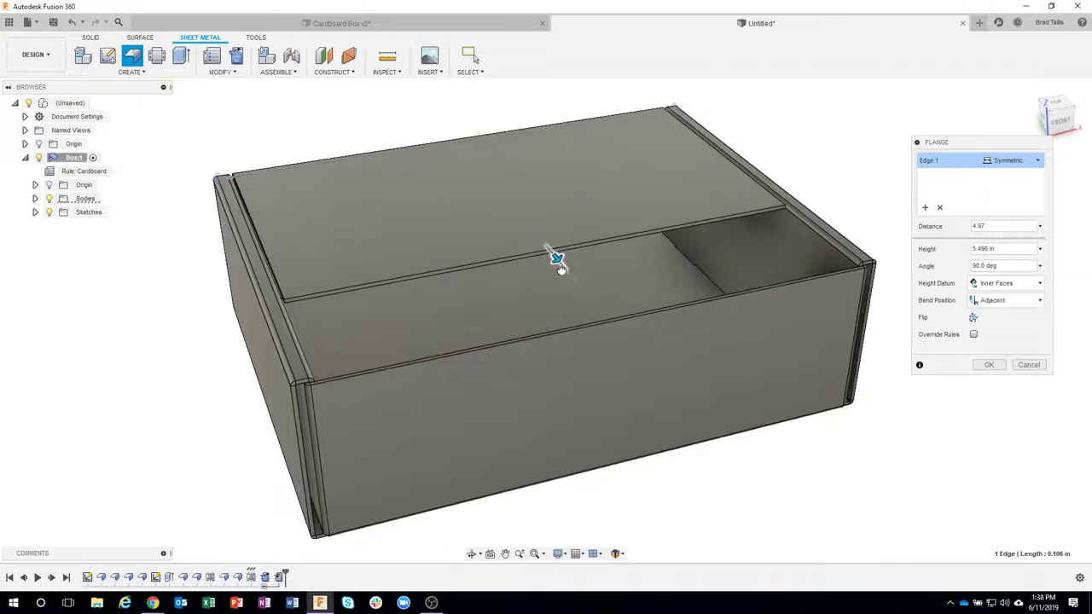
pyautogui.moveTo(558, 263); pyautogui.dragTo(585, 292)
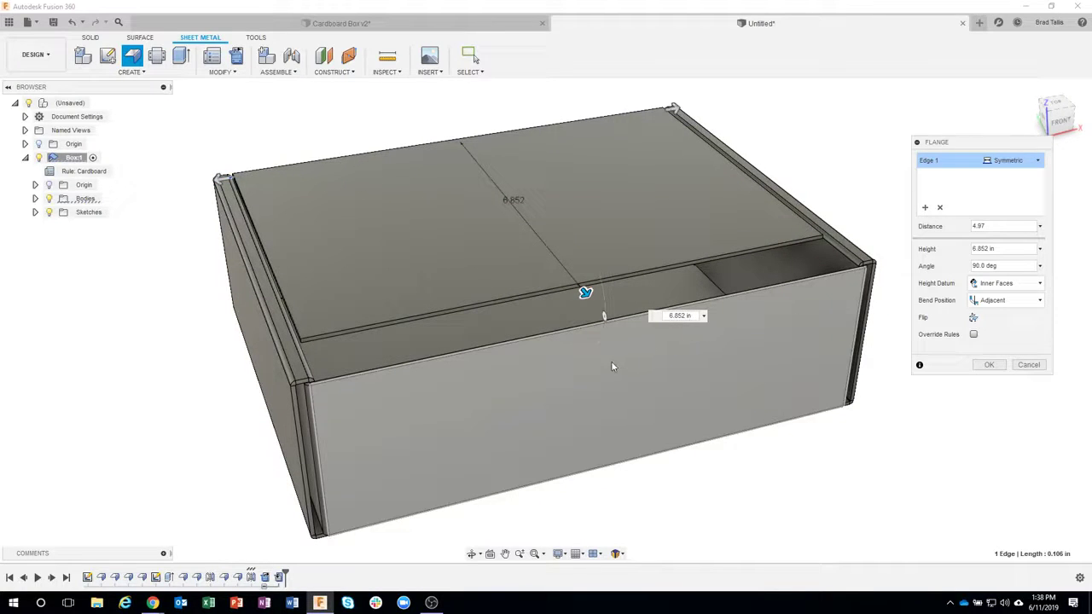
pyautogui.press('Tab')
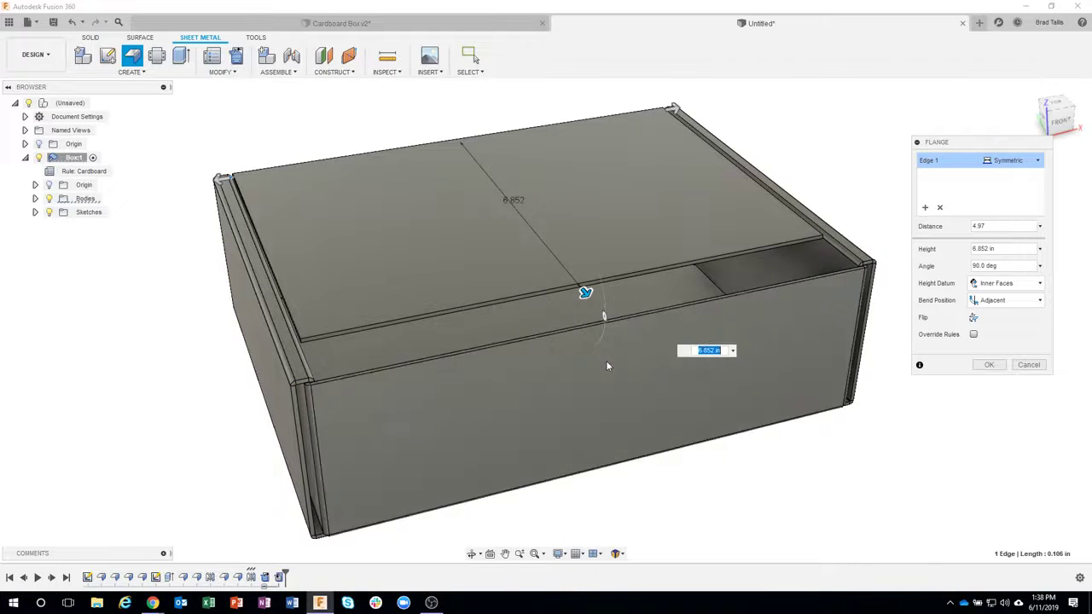
pyautogui.click(607, 362)
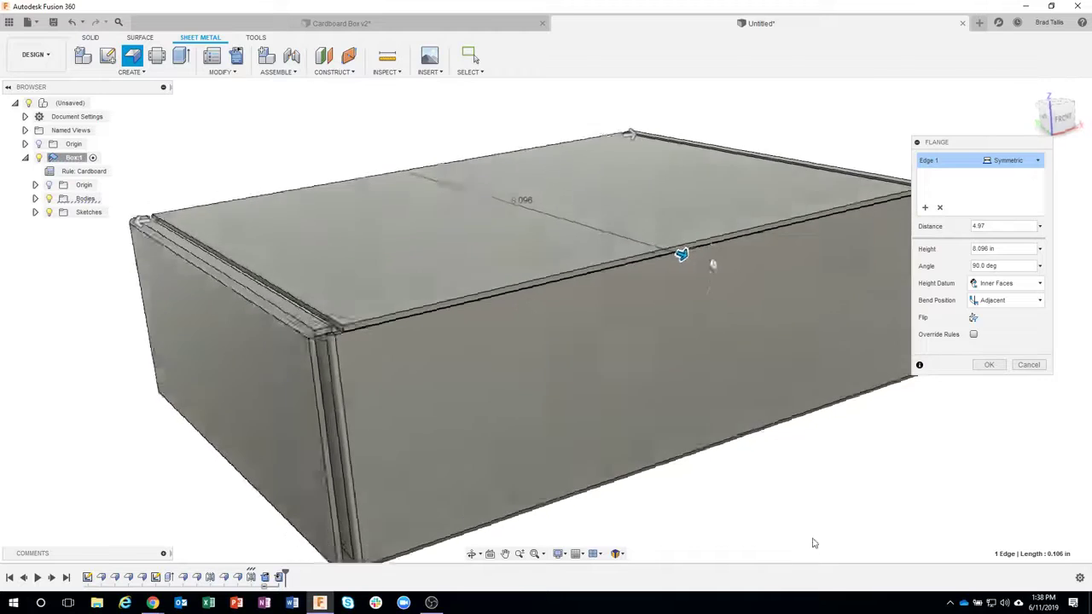
pyautogui.keyDown('shift'); pyautogui.moveTo(814, 542); pyautogui.dragTo(701, 271, button='middle'); pyautogui.keyUp('shift')
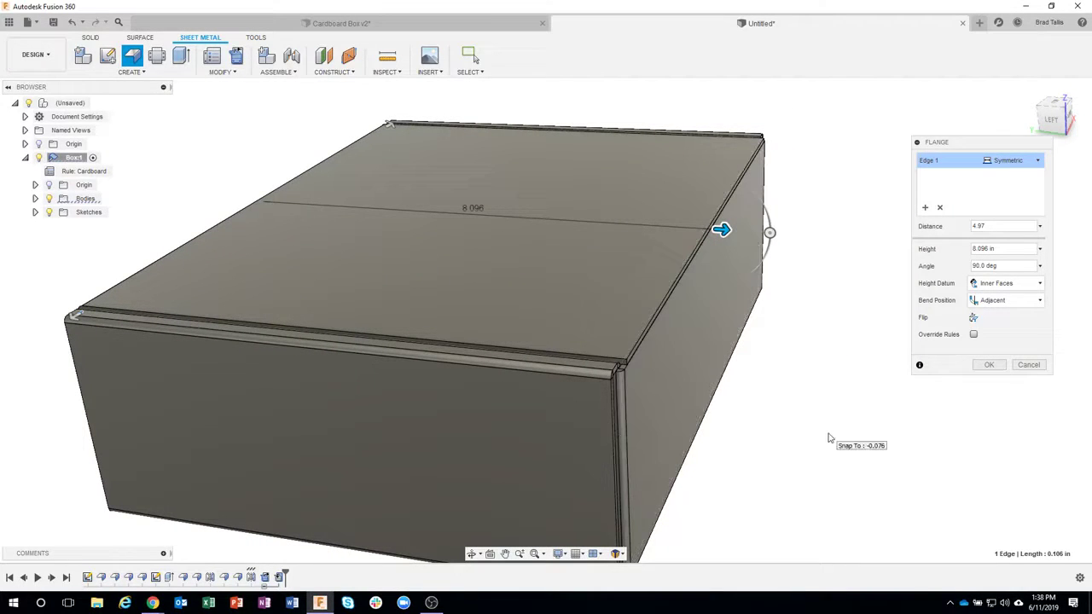
pyautogui.keyDown('shift'); pyautogui.moveTo(827, 438); pyautogui.dragTo(1013, 302, button='middle'); pyautogui.keyUp('shift')
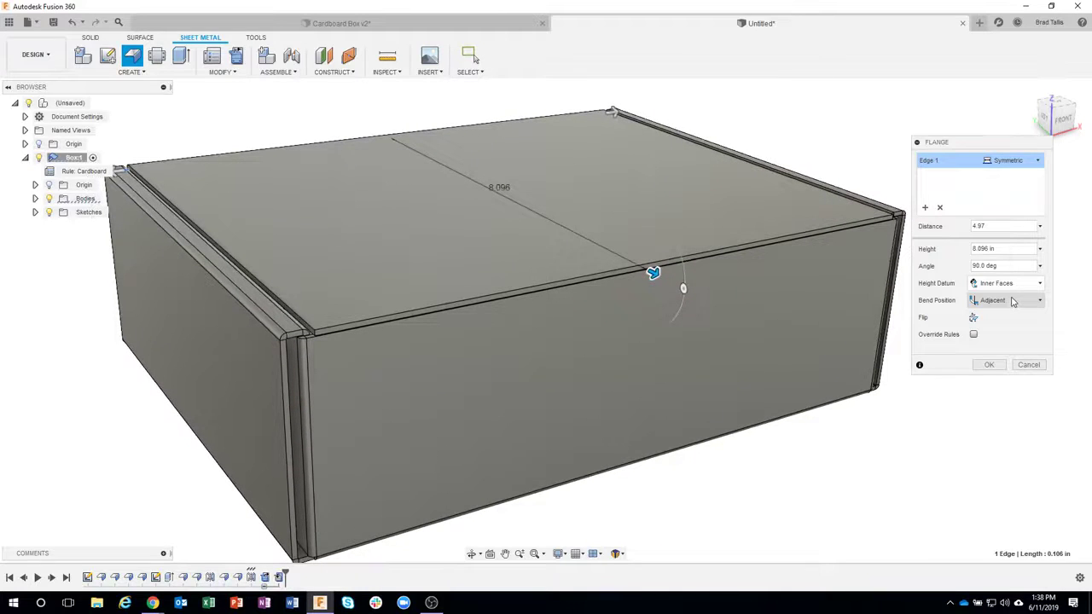
# Try the Outside bend position on the lid flange, check the front corner, and restore Adjacent
pyautogui.click(1013, 302)
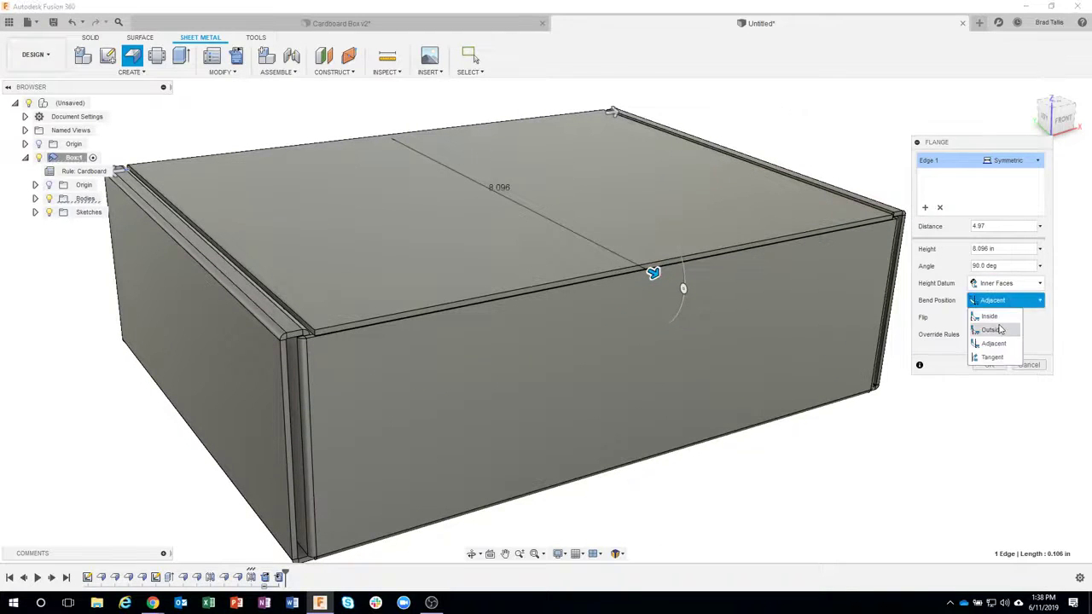
pyautogui.click(1000, 329)
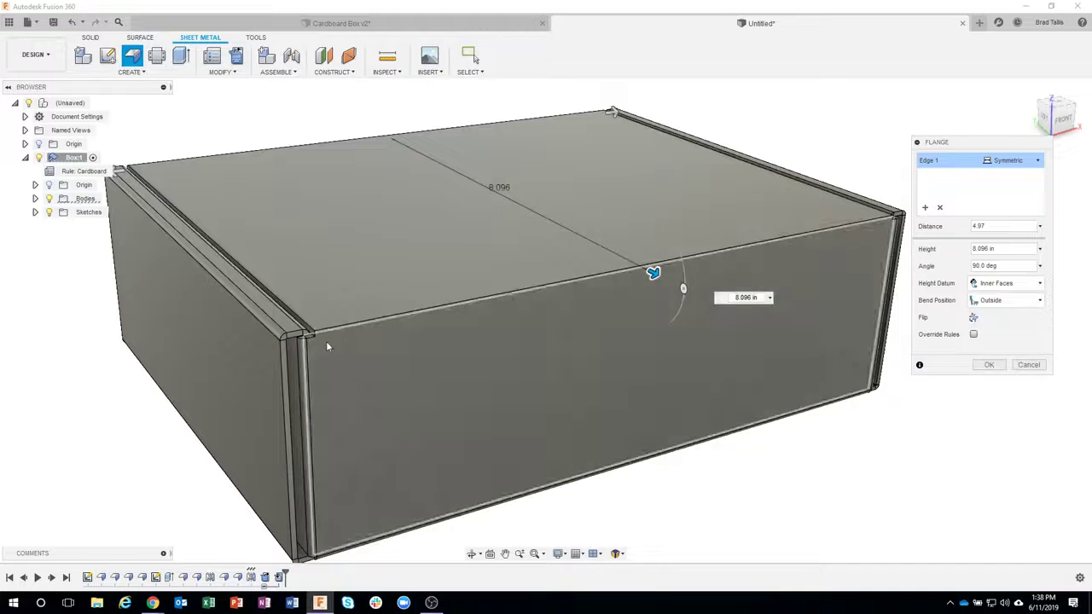
pyautogui.scroll(3, 597, 482)
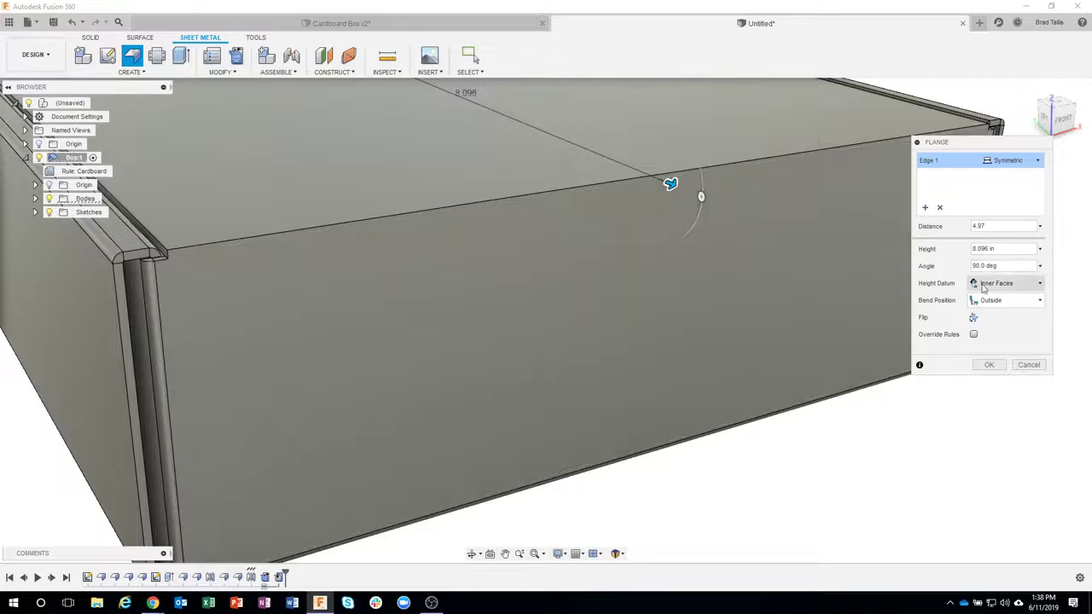
pyautogui.click(1013, 300)
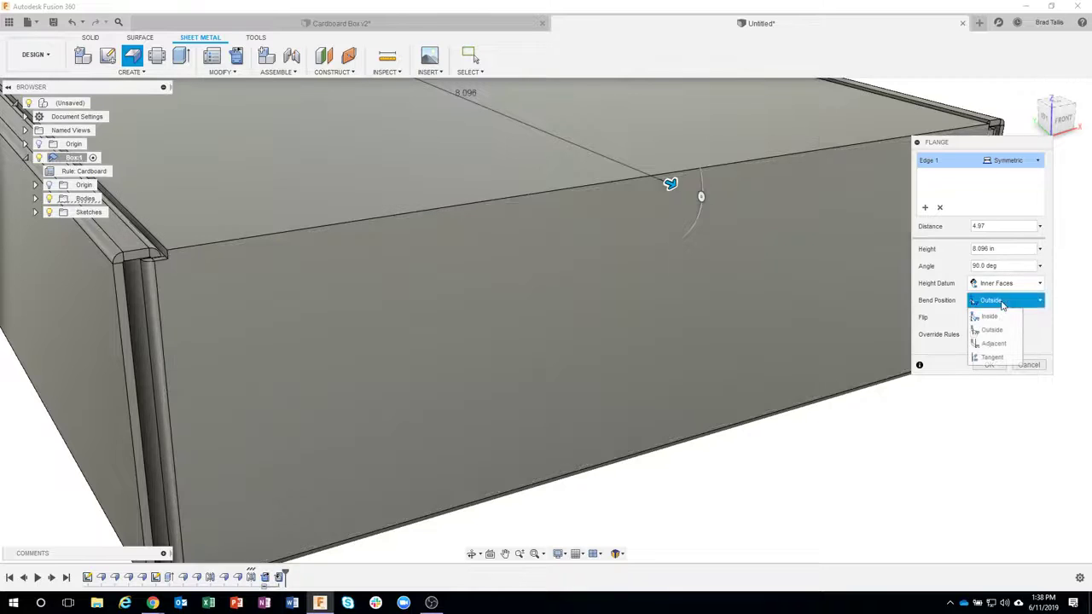
pyautogui.click(1001, 347)
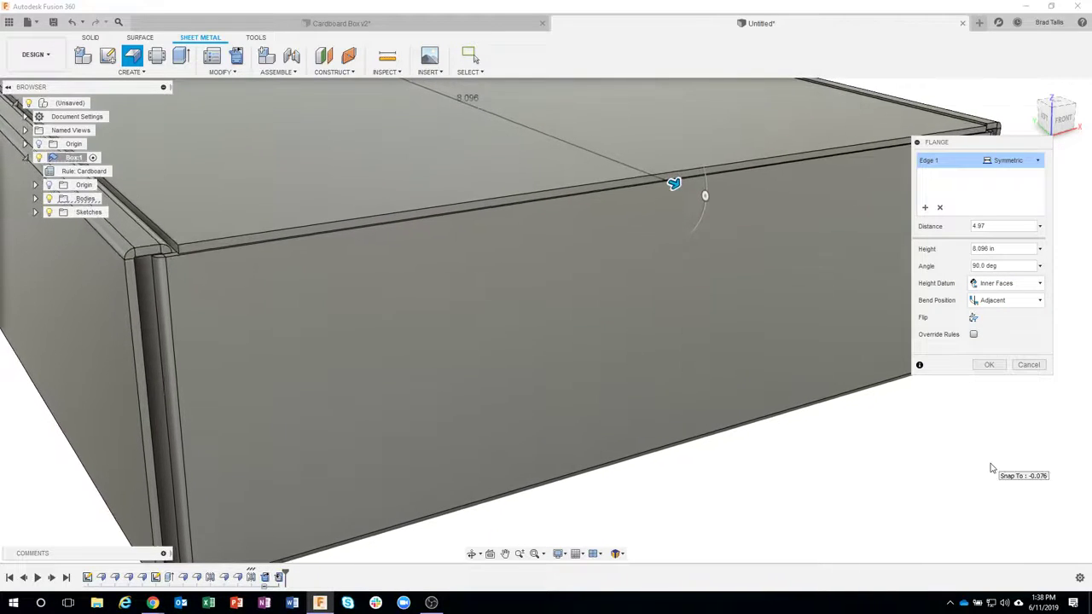
# Compare the Outside and Adjacent bend positions of the lid flange against the side wall's corner in a front view
pyautogui.click(1021, 300)
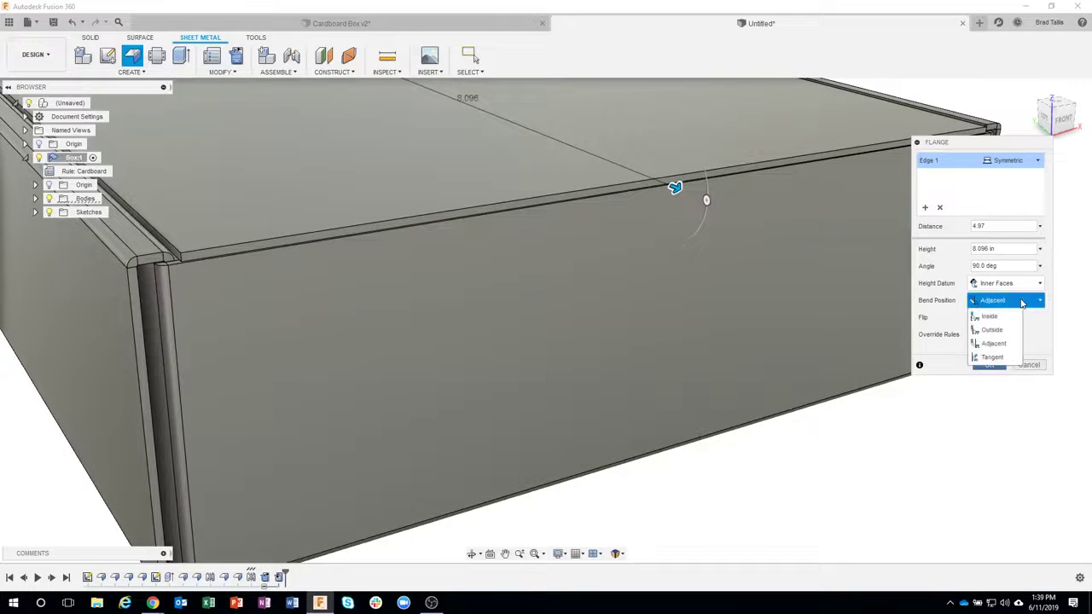
pyautogui.click(1010, 330)
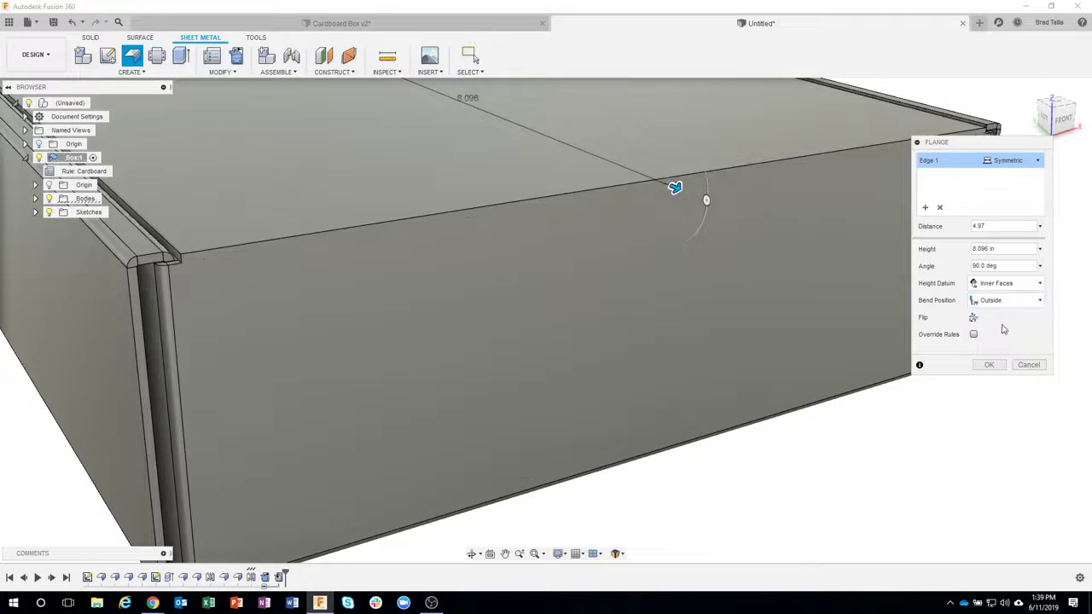
pyautogui.keyDown('shift'); pyautogui.moveTo(778, 284); pyautogui.dragTo(256, 187, button='middle'); pyautogui.keyUp('shift')
pyautogui.click(1003, 302)
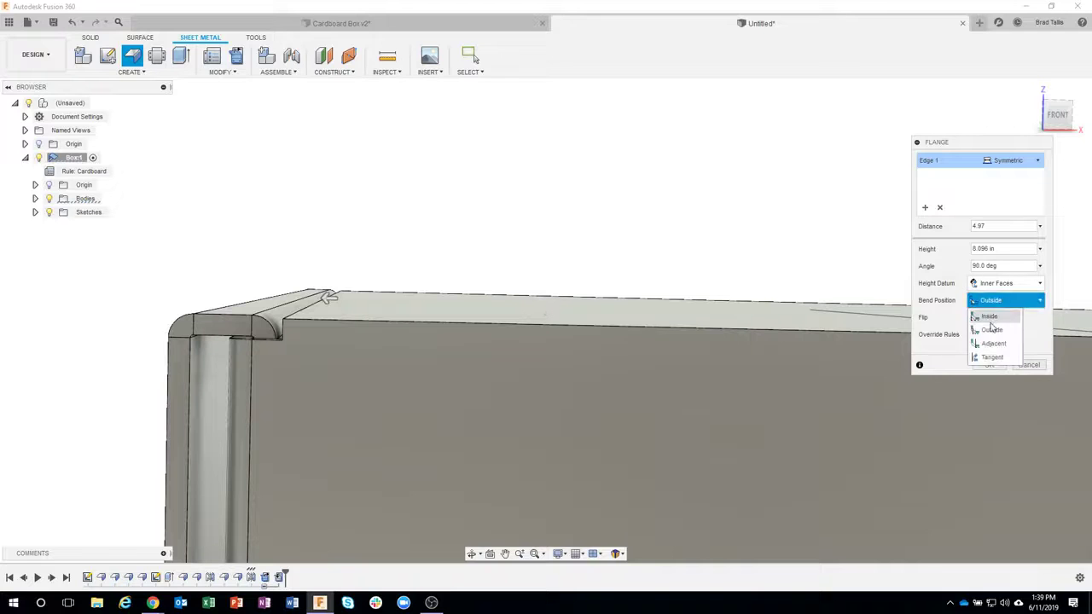
pyautogui.click(994, 334)
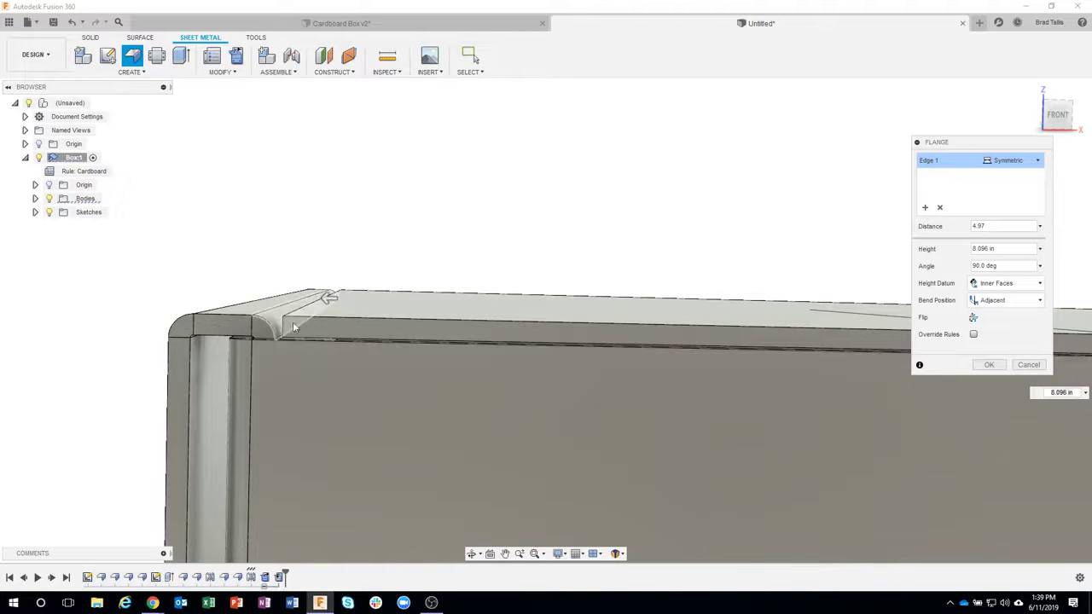
pyautogui.keyDown('shift'); pyautogui.moveTo(288, 271); pyautogui.dragTo(288, 261, button='middle'); pyautogui.keyUp('shift')
pyautogui.moveTo(287, 264); pyautogui.dragTo(286, 315)
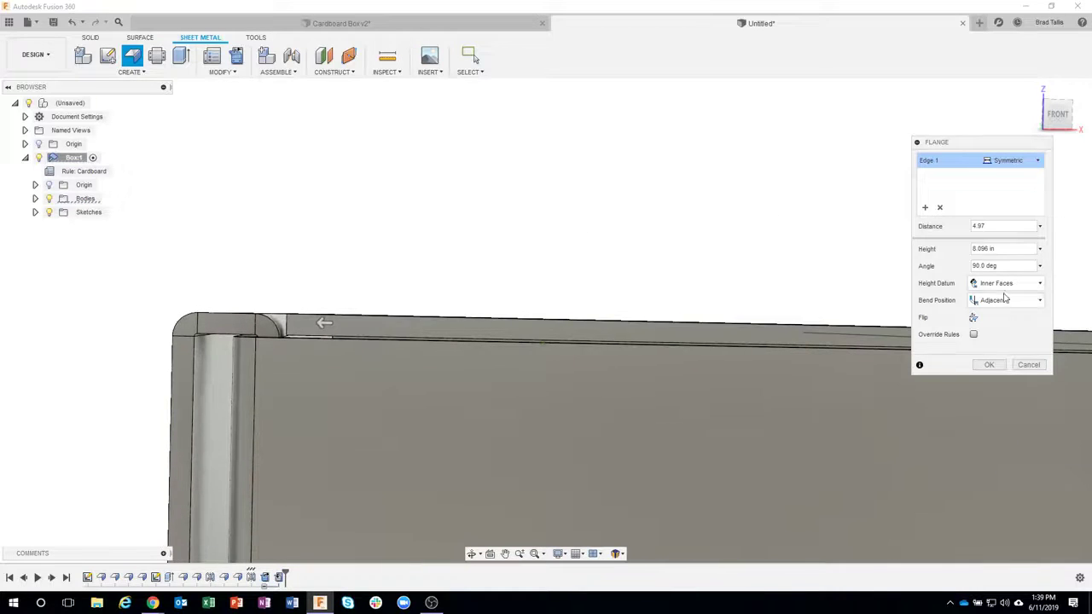
# Set the lid flange's bend position to Outside and check how the lid sits on the box
pyautogui.click(1008, 303)
pyautogui.click(992, 330)
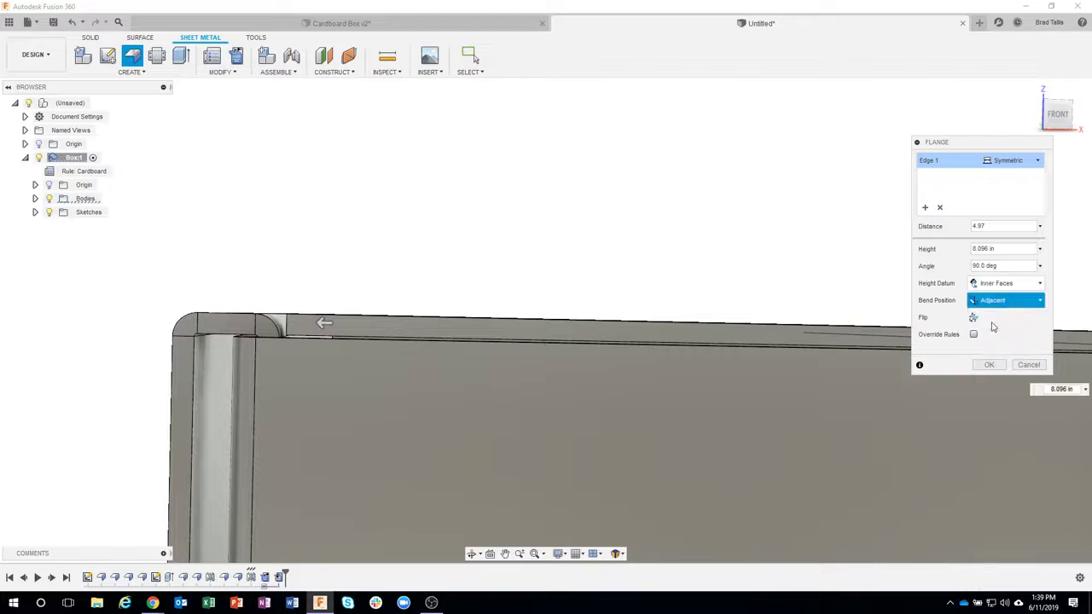
pyautogui.keyDown('shift'); pyautogui.moveTo(383, 290); pyautogui.dragTo(523, 402, button='middle'); pyautogui.keyUp('shift')
pyautogui.scroll(-5, 849, 493)
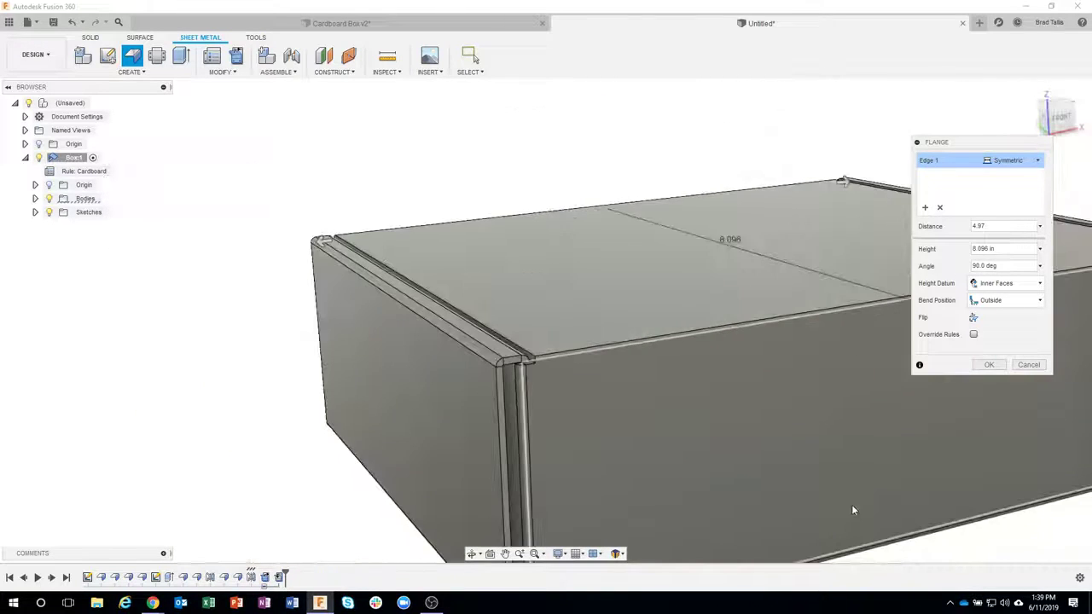
pyautogui.moveTo(851, 504)
pyautogui.keyDown('shift'); pyautogui.mouseDown(button='middle')
pyautogui.moveTo(718, 369)
pyautogui.moveTo(814, 424)
pyautogui.moveTo(851, 473)
pyautogui.moveTo(851, 458)
pyautogui.moveTo(851, 491)
pyautogui.moveTo(851, 462)
pyautogui.mouseUp(button='middle'); pyautogui.keyUp('shift')
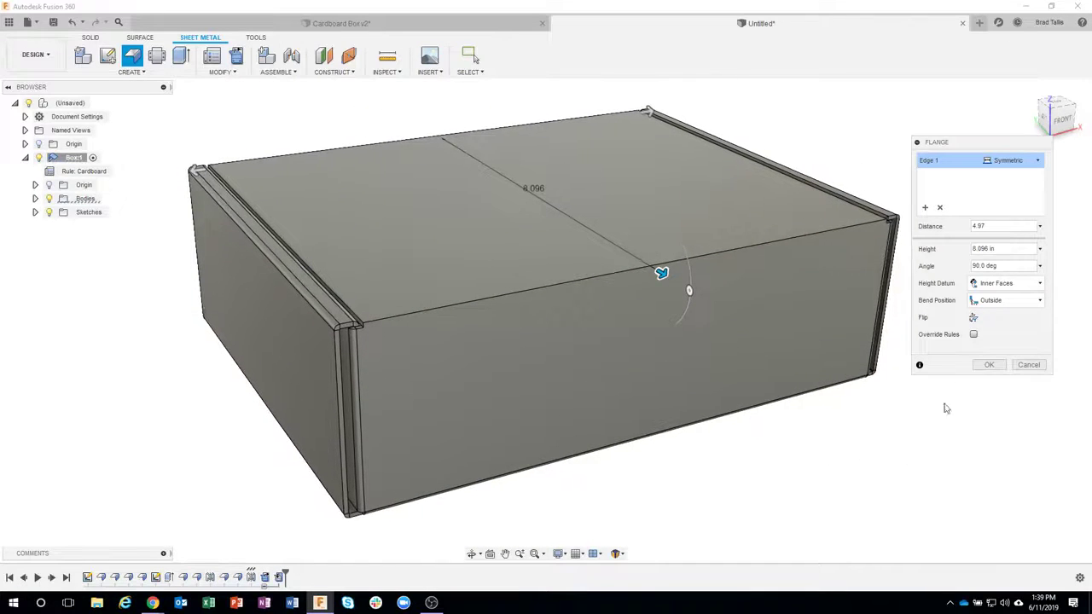
# Accept the symmetric lid flange with a distance of 4.97 in, a height of 8.096 in and the Outside bend position
pyautogui.click(988, 365)
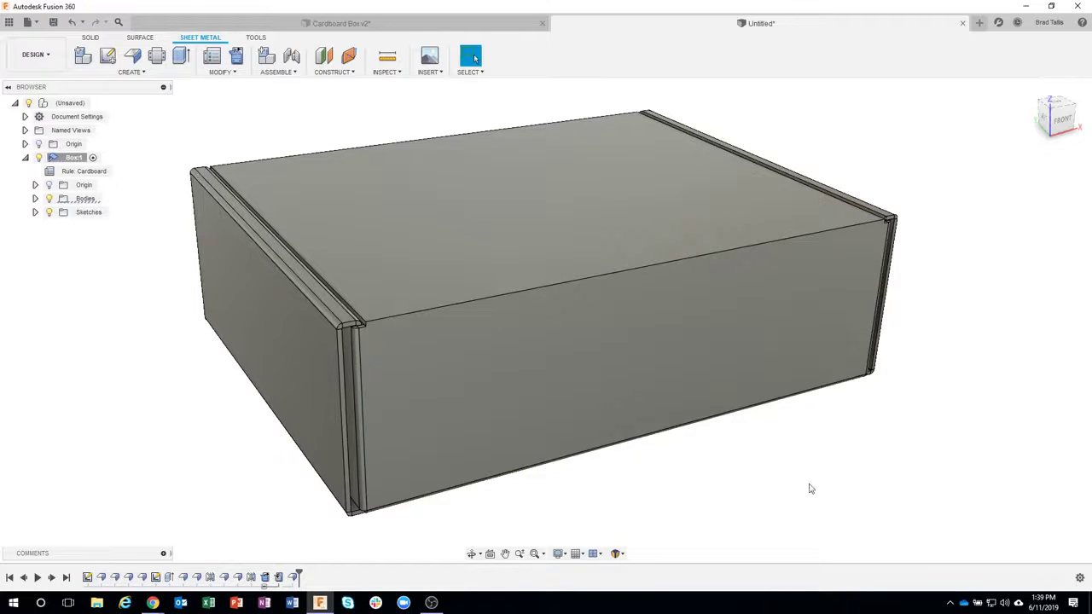
pyautogui.keyDown('shift'); pyautogui.moveTo(835, 472); pyautogui.dragTo(856, 492, button='middle'); pyautogui.keyUp('shift')
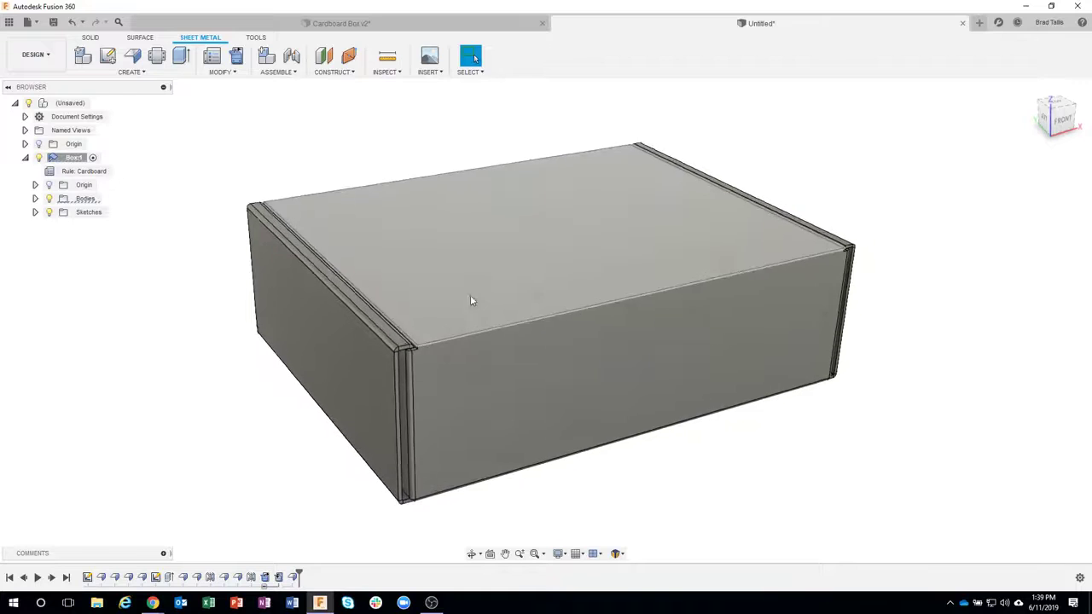
# Preview unfolding all bends with the box's bottom face as the stationary entity, and discard the unfold
pyautogui.click(238, 58)
pyautogui.keyDown('shift'); pyautogui.moveTo(409, 339); pyautogui.dragTo(455, 361, button='middle'); pyautogui.keyUp('shift')
pyautogui.click(541, 410)
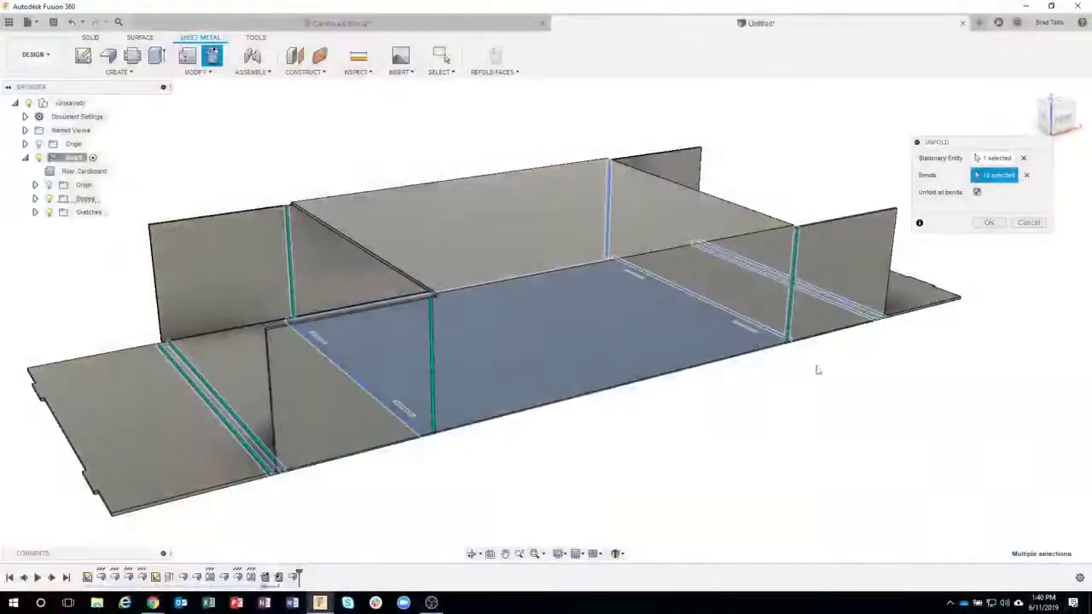
pyautogui.click(1028, 223)
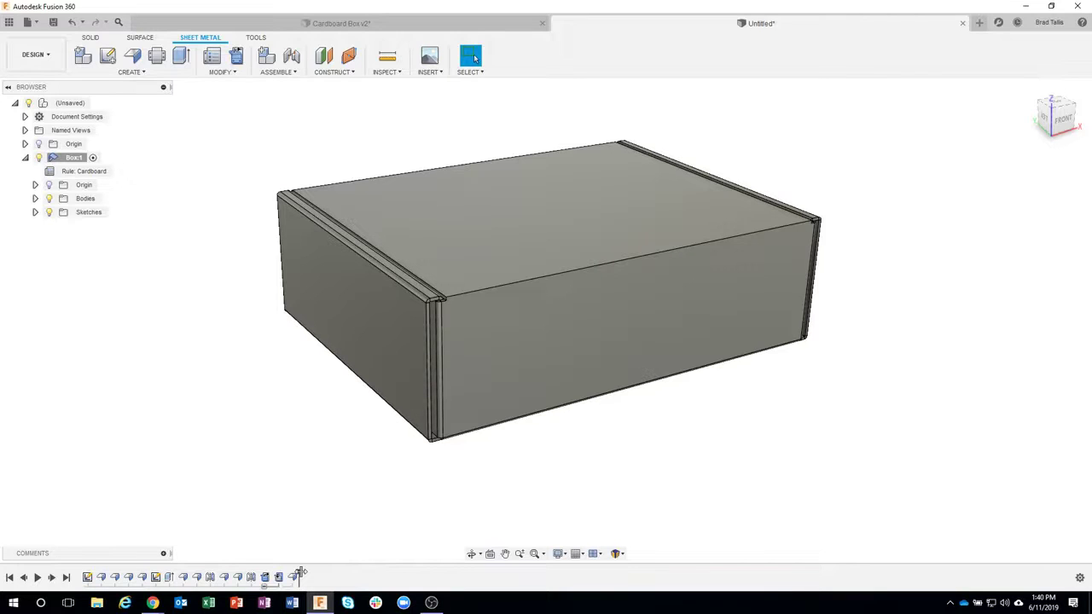
# Roll the timeline back to before the lid flange and offset the front wall's top edge face by -0.01 in
pyautogui.moveTo(294, 573); pyautogui.dragTo(284, 571)
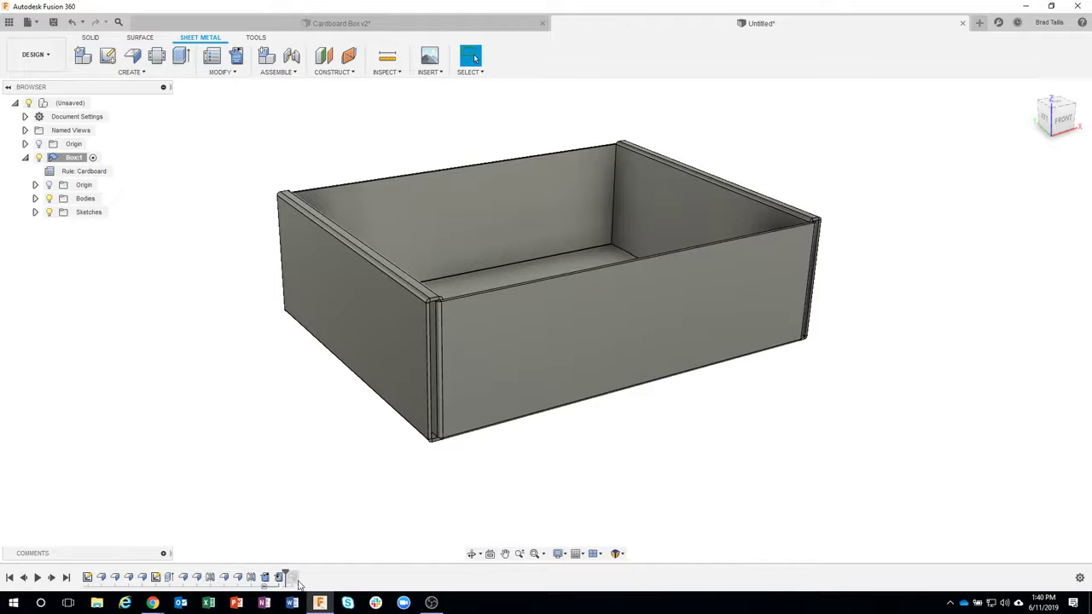
pyautogui.scroll(3, 492, 472)
pyautogui.scroll(6, 408, 193)
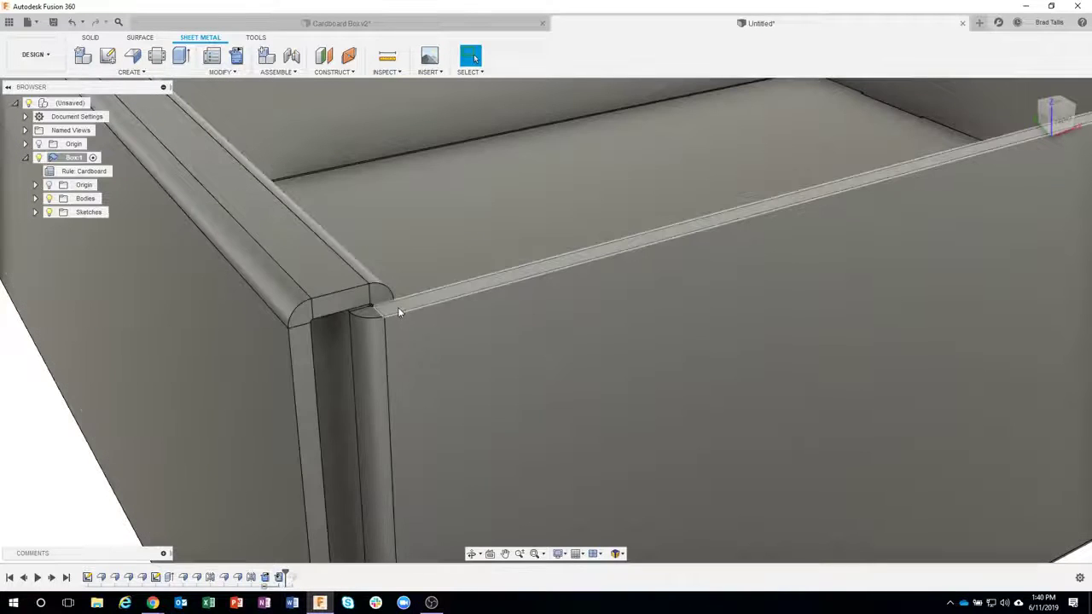
pyautogui.click(398, 311)
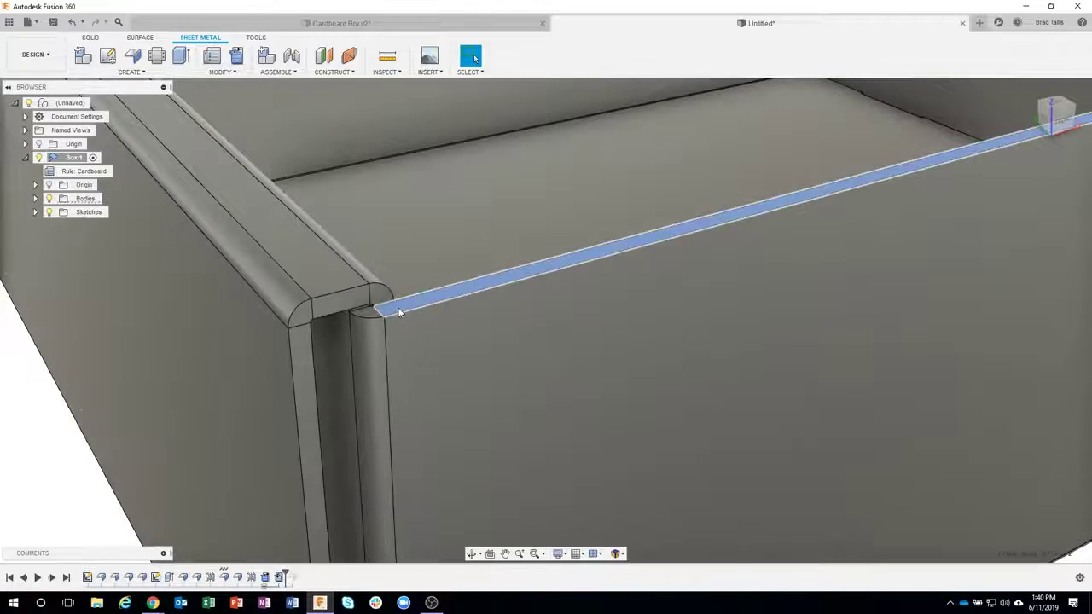
pyautogui.rightClick(397, 310)
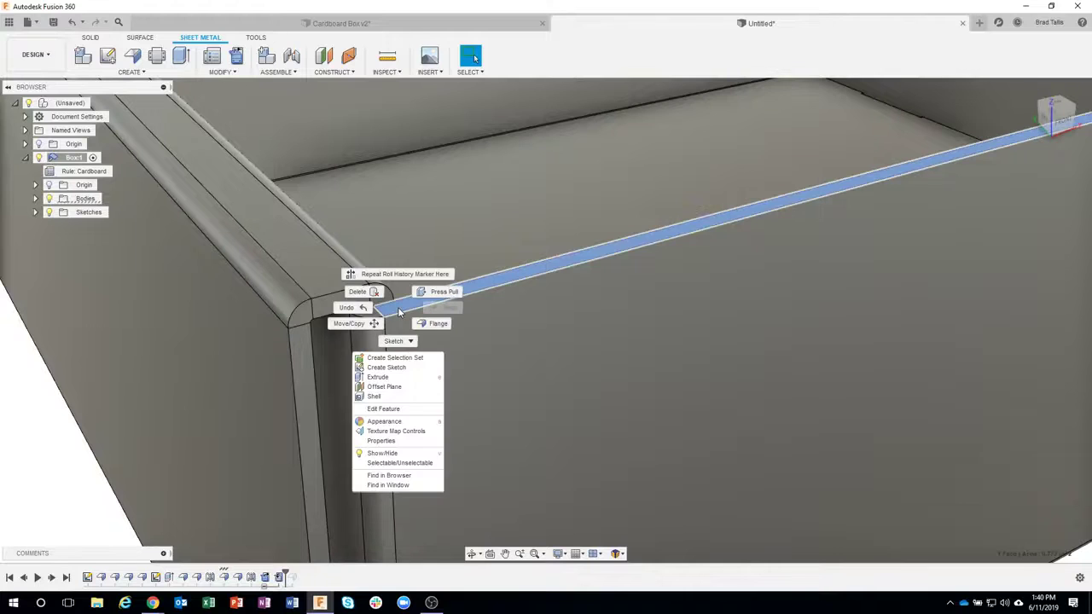
pyautogui.click(439, 292)
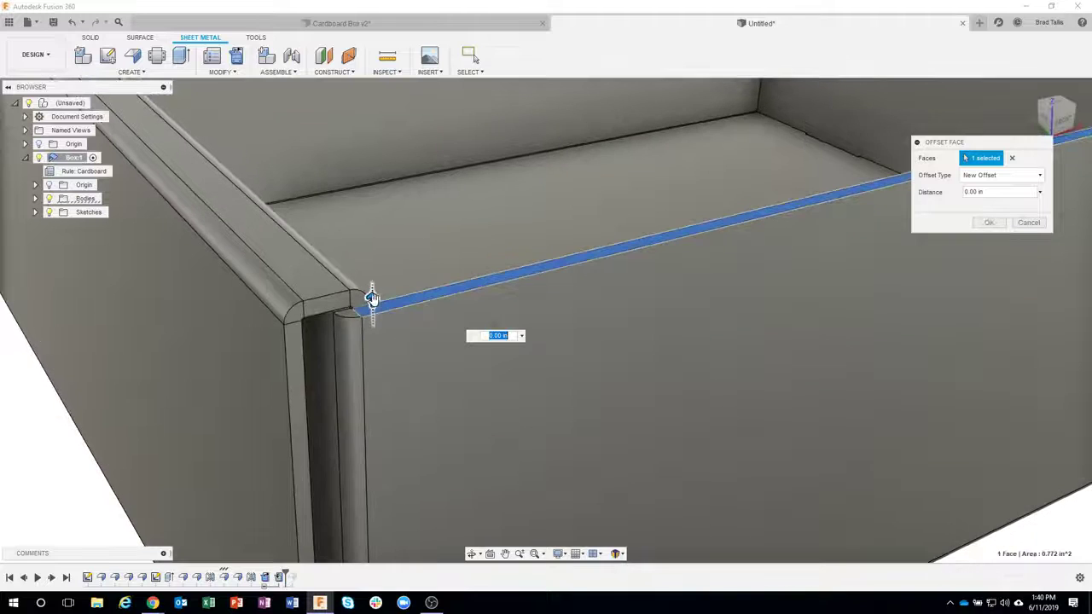
pyautogui.moveTo(372, 297); pyautogui.dragTo(374, 359)
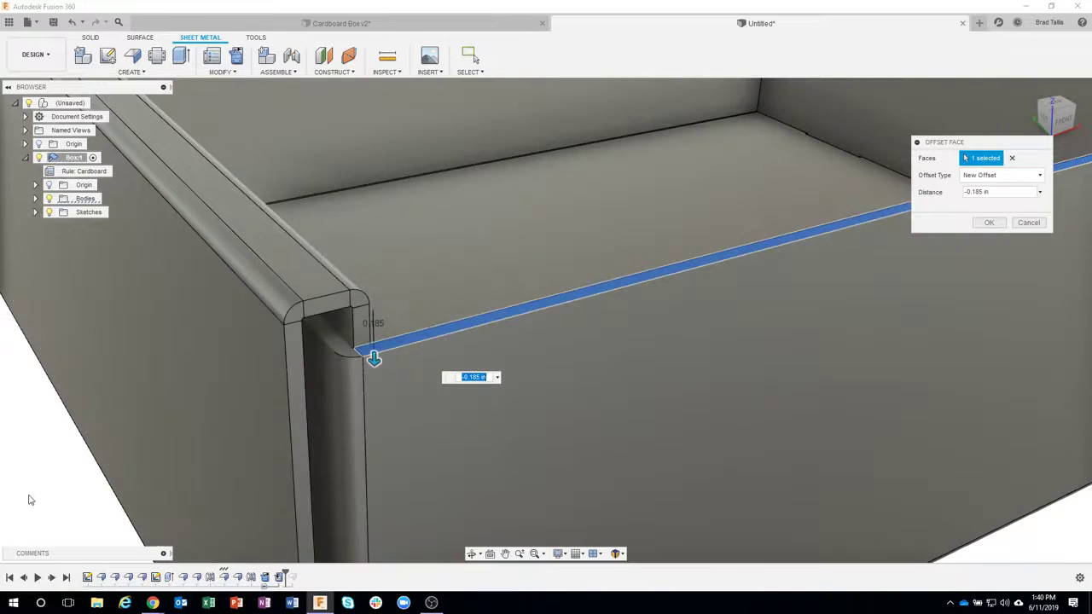
pyautogui.scroll(-4, 29, 500)
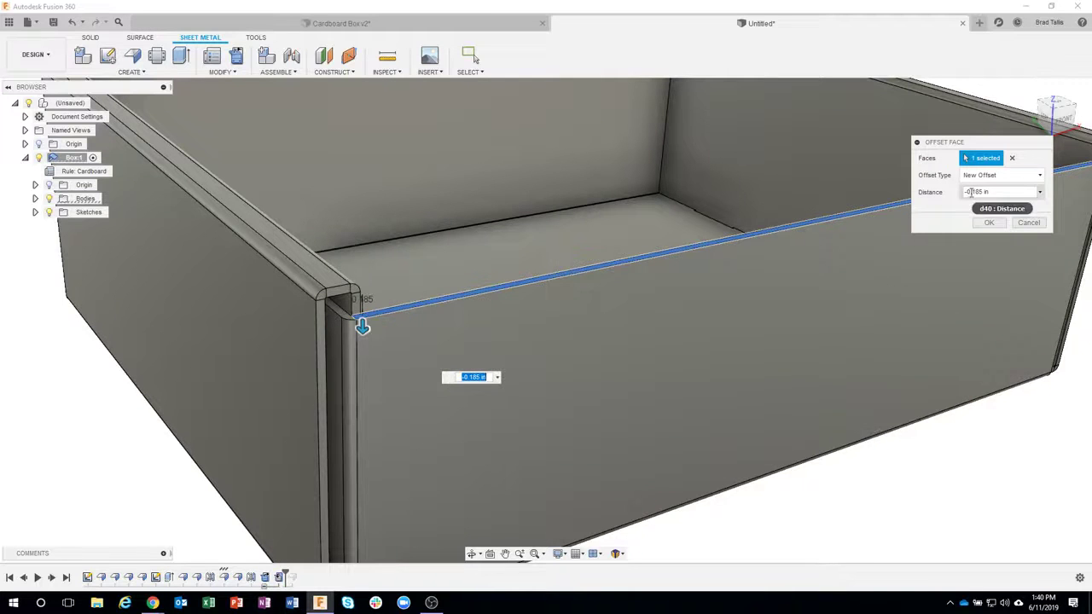
pyautogui.moveTo(994, 192); pyautogui.dragTo(979, 192)
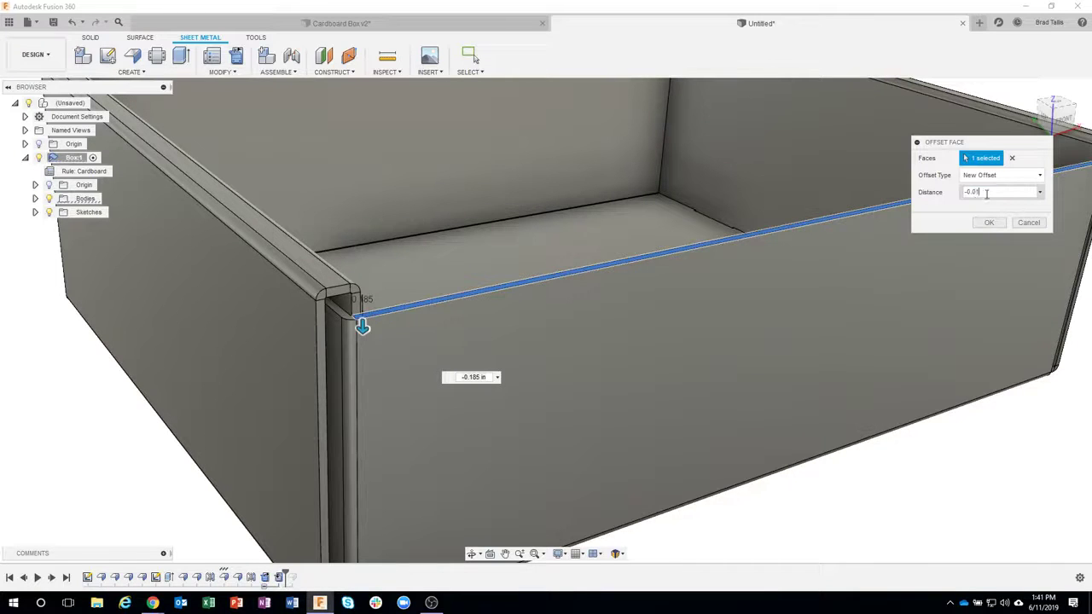
pyautogui.scroll(8, 346, 299)
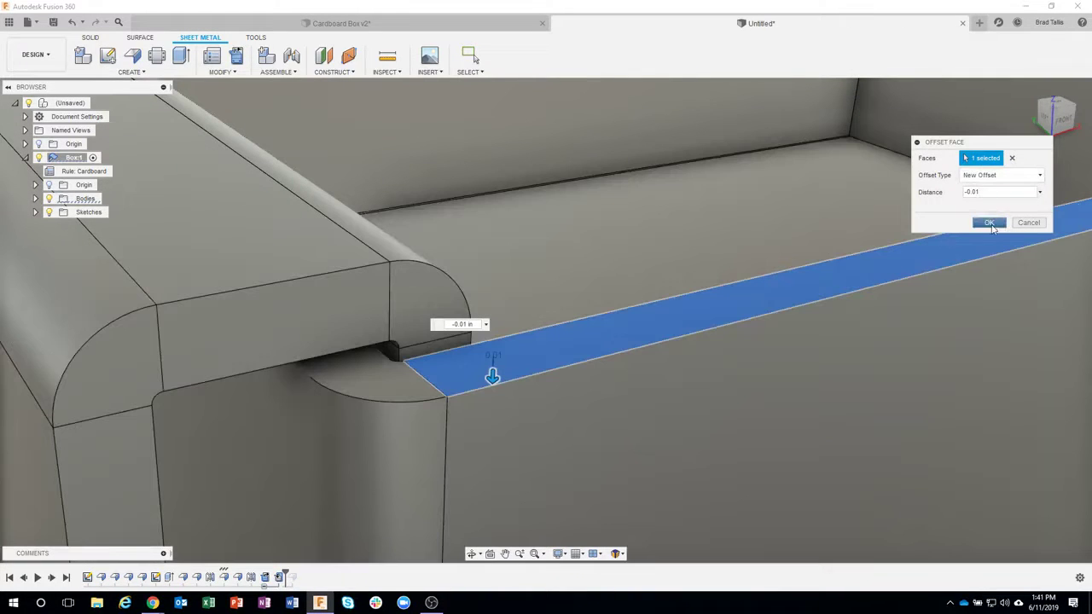
pyautogui.click(989, 223)
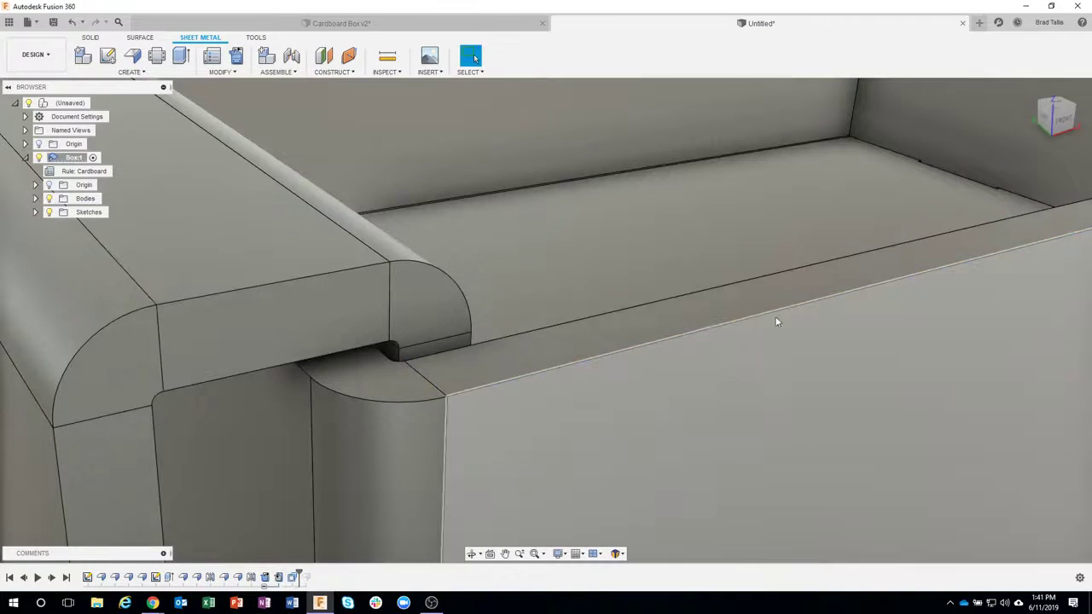
# Roll the timeline forward past the lid flange and orbit around the closed box
pyautogui.scroll(-10, 776, 322)
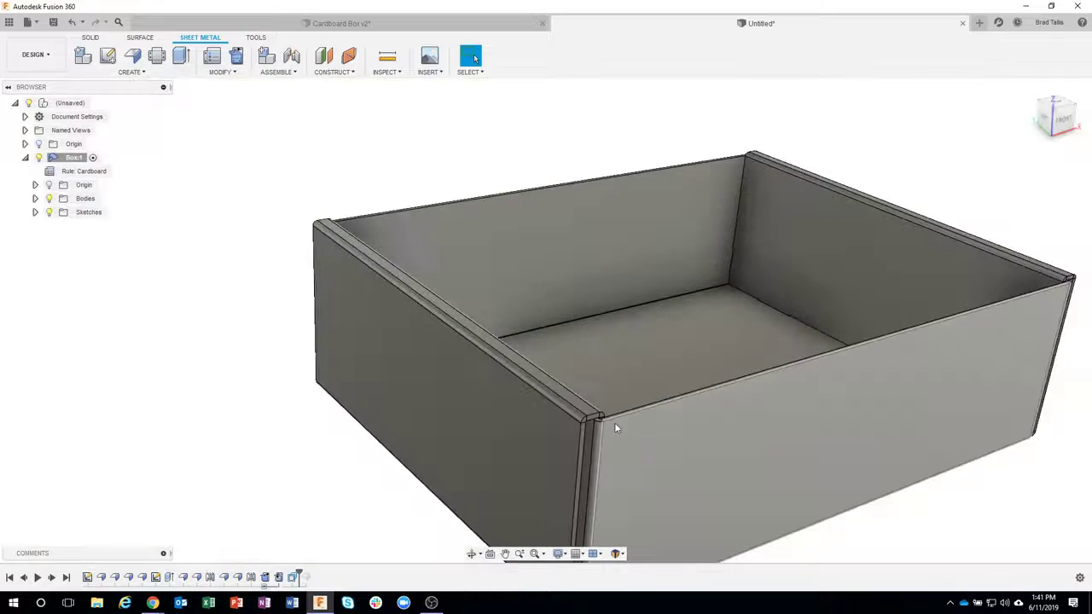
pyautogui.scroll(-5, 614, 423)
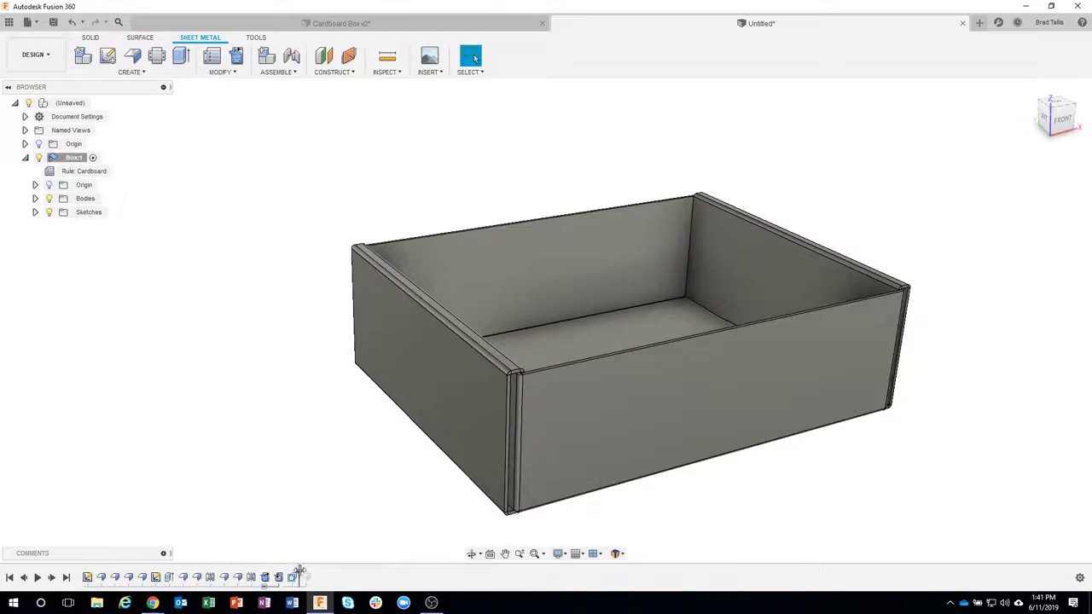
pyautogui.moveTo(313, 571); pyautogui.dragTo(315, 577)
pyautogui.moveTo(734, 534)
pyautogui.keyDown('shift'); pyautogui.mouseDown(button='middle')
pyautogui.moveTo(709, 514)
pyautogui.moveTo(611, 520)
pyautogui.moveTo(506, 407)
pyautogui.moveTo(331, 419)
pyautogui.mouseUp(button='middle'); pyautogui.keyUp('shift')
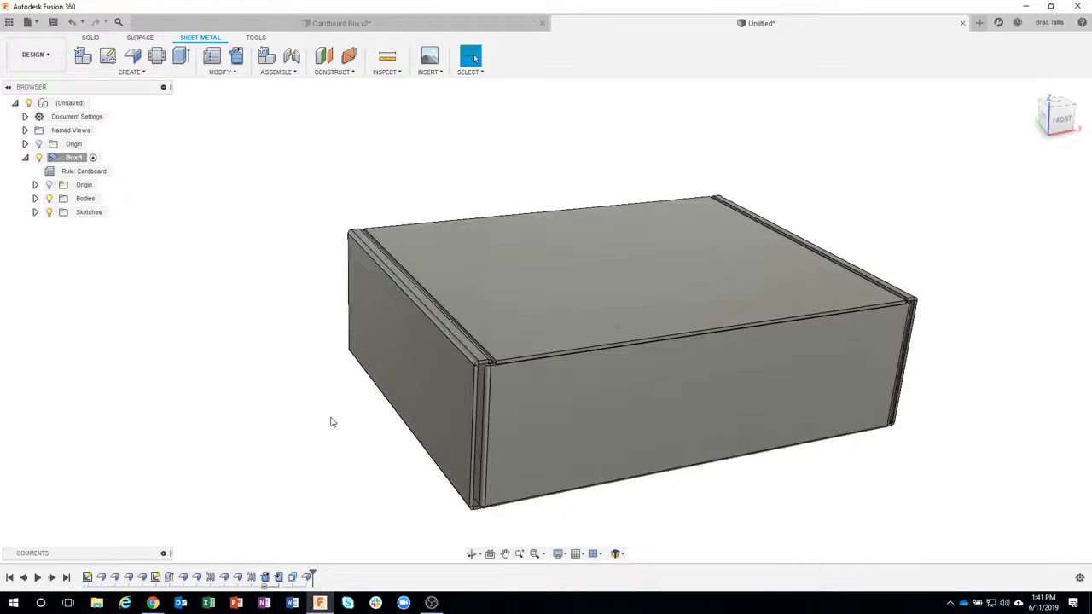
# Reopen the lid flange's settings, examine the clearance between the lid and the front wall at the corner, and leave without changes
pyautogui.doubleClick(306, 578)
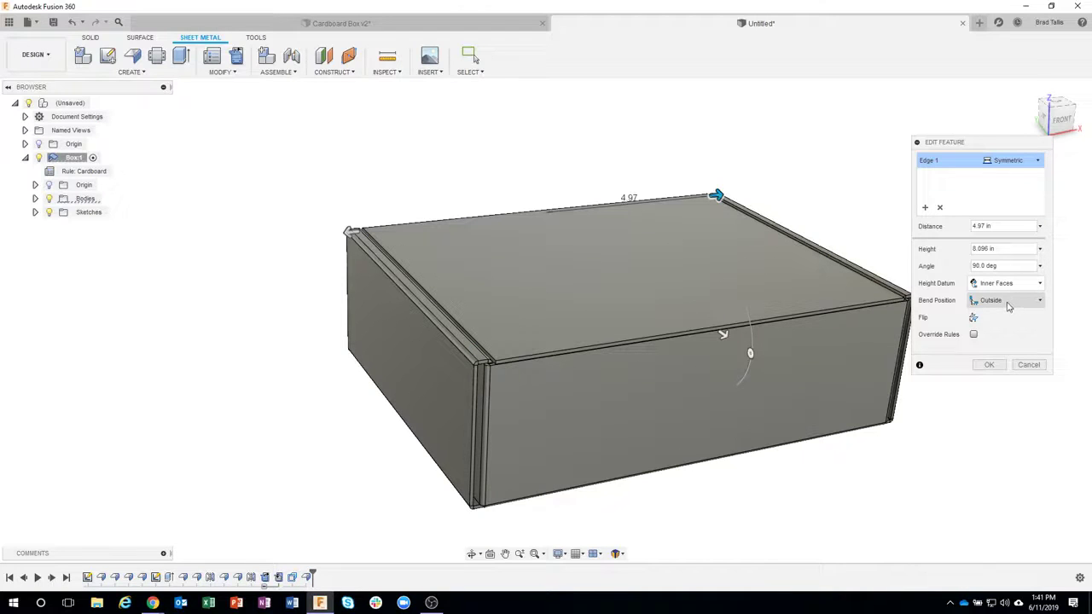
pyautogui.scroll(5, 527, 354)
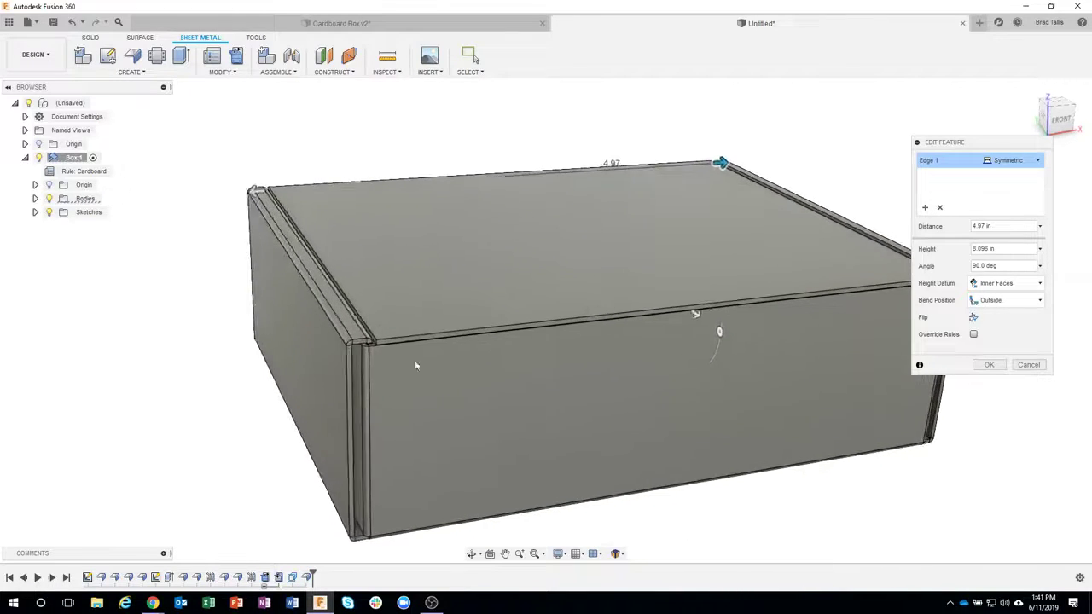
pyautogui.scroll(5, 299, 336)
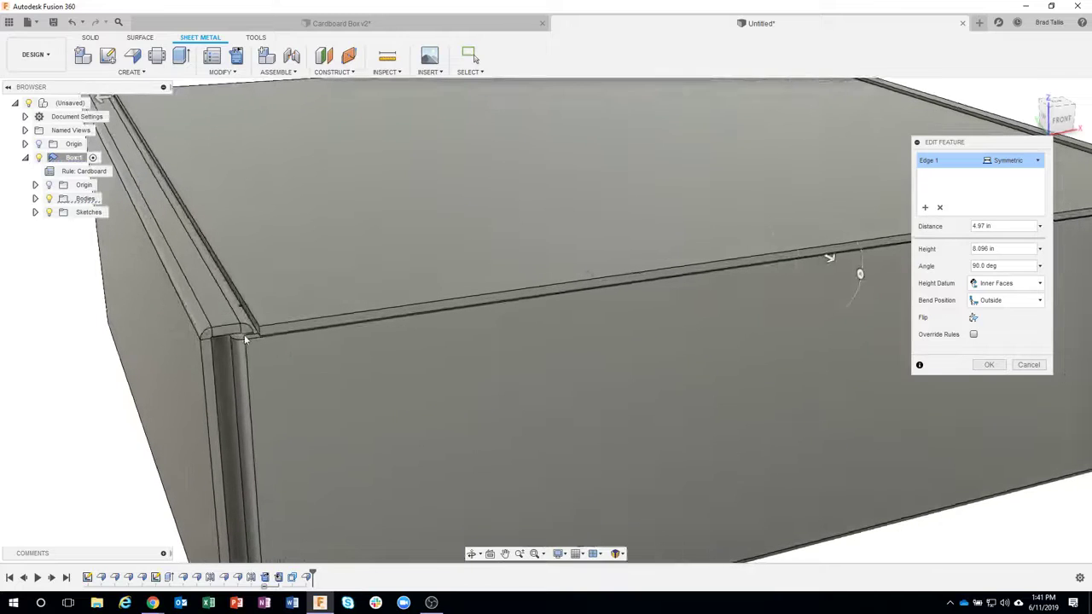
pyautogui.scroll(3, 248, 340)
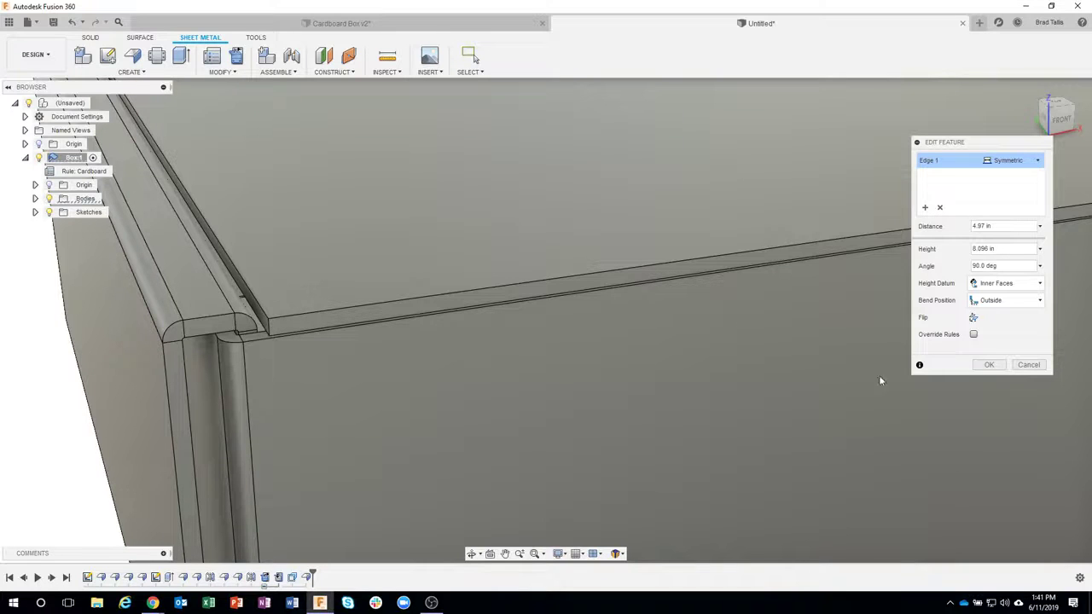
pyautogui.click(1028, 364)
pyautogui.scroll(-5, 791, 355)
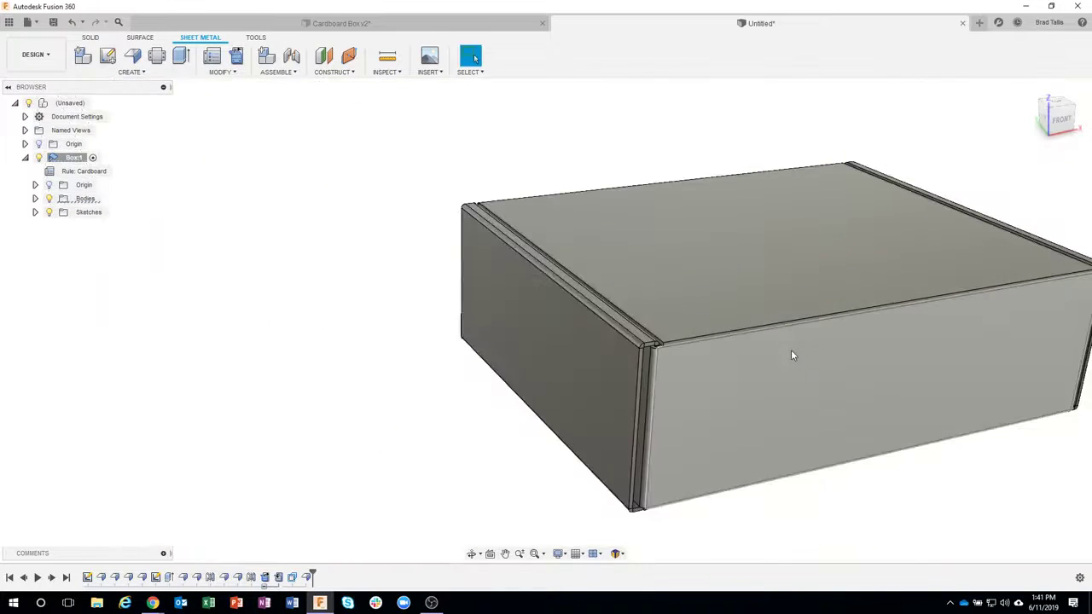
pyautogui.scroll(-3, 353, 349)
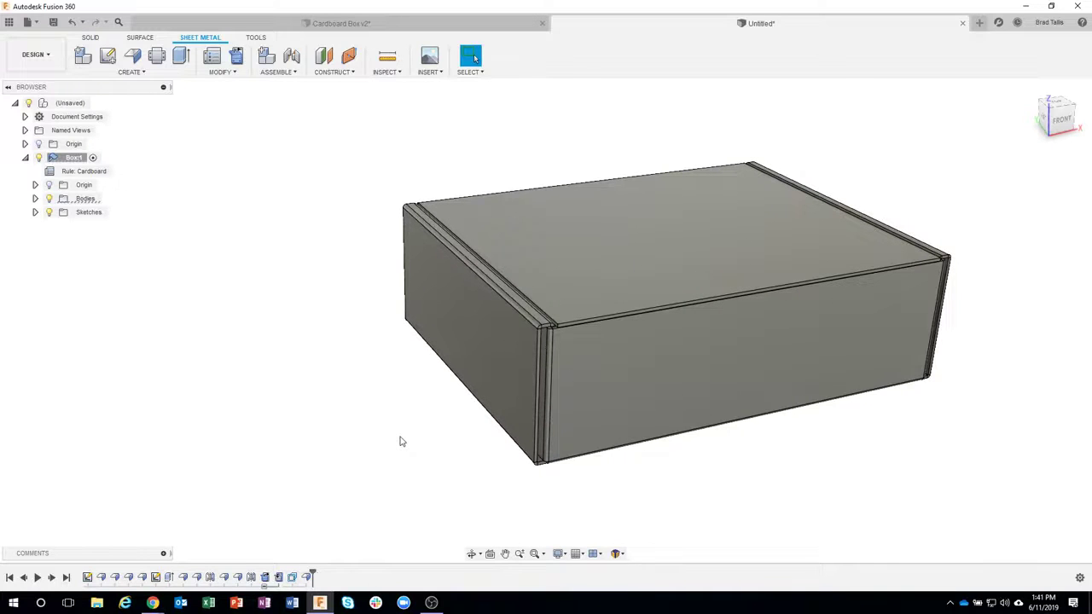
pyautogui.keyDown('shift'); pyautogui.moveTo(402, 441); pyautogui.dragTo(373, 468, button='middle'); pyautogui.keyUp('shift')
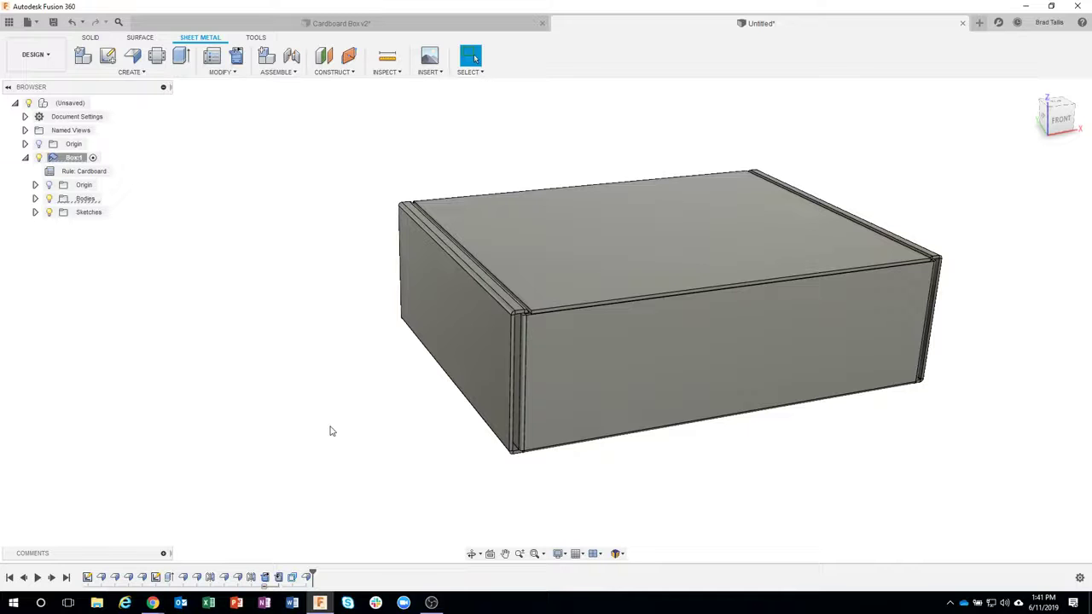
pyautogui.keyDown('shift'); pyautogui.moveTo(332, 431); pyautogui.dragTo(373, 391, button='middle'); pyautogui.keyUp('shift')
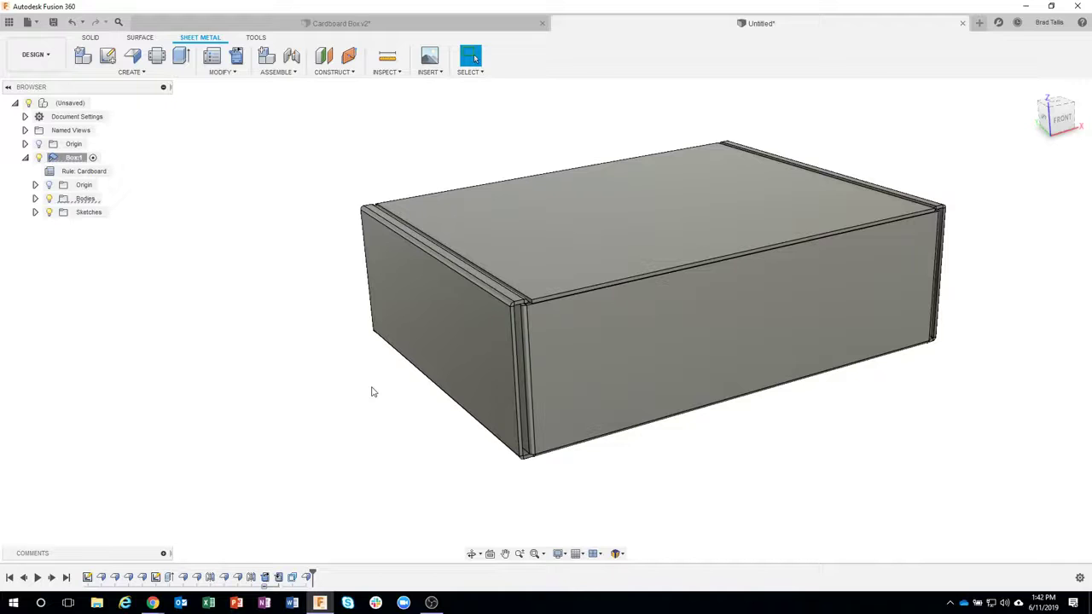
# Add a full-edge flange folding down from the lid's lower front edge, about 0.664 in high at 90 degrees
pyautogui.keyDown('shift'); pyautogui.moveTo(623, 332); pyautogui.dragTo(691, 350, button='middle'); pyautogui.keyUp('shift')
pyautogui.scroll(8, 691, 350)
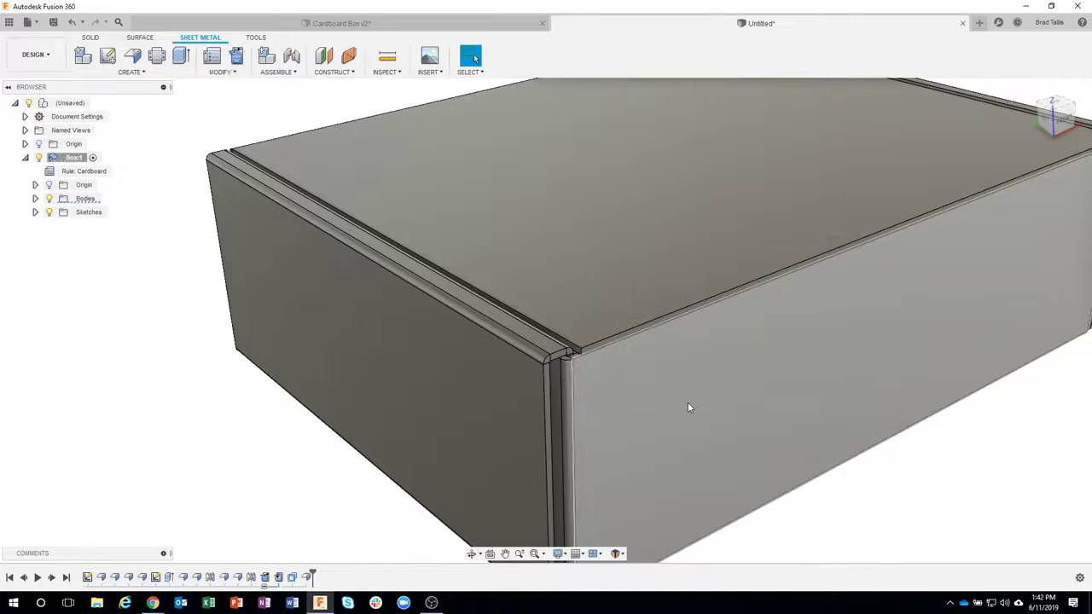
pyautogui.scroll(5, 619, 331)
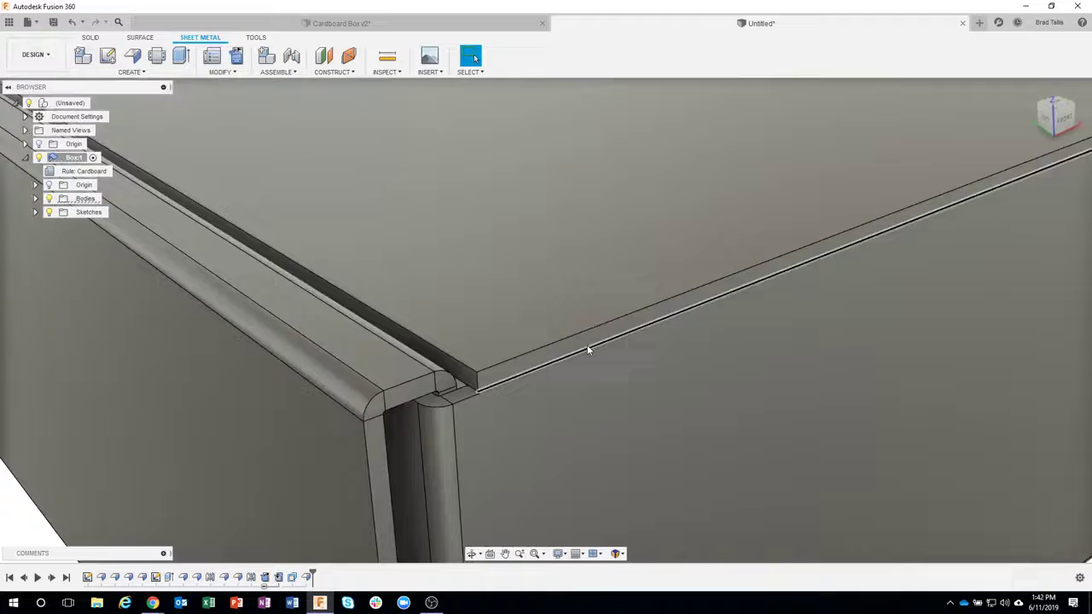
pyautogui.rightClick(587, 345)
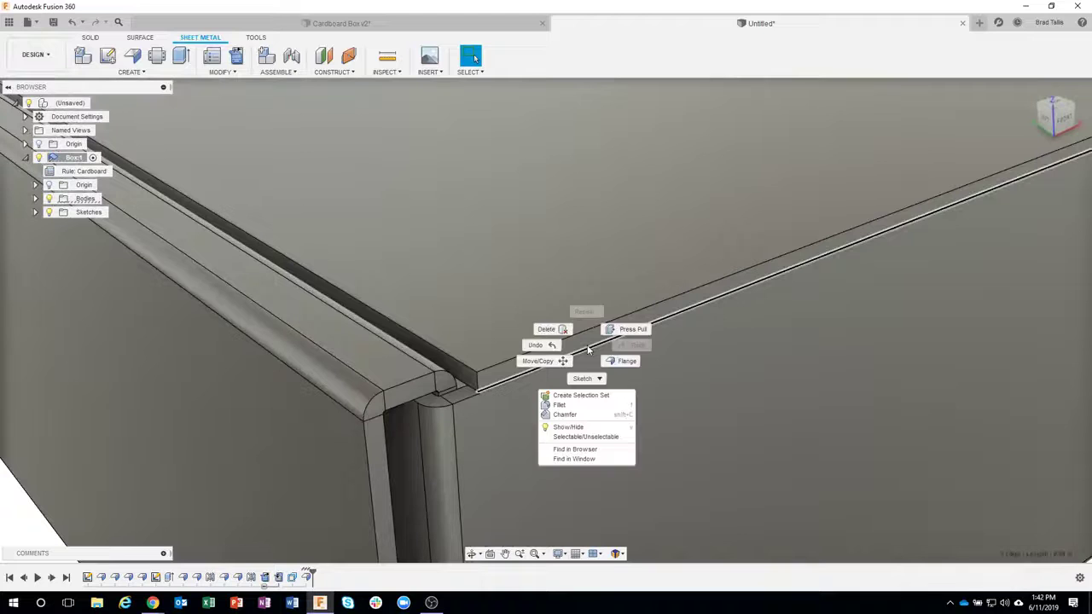
pyautogui.click(622, 361)
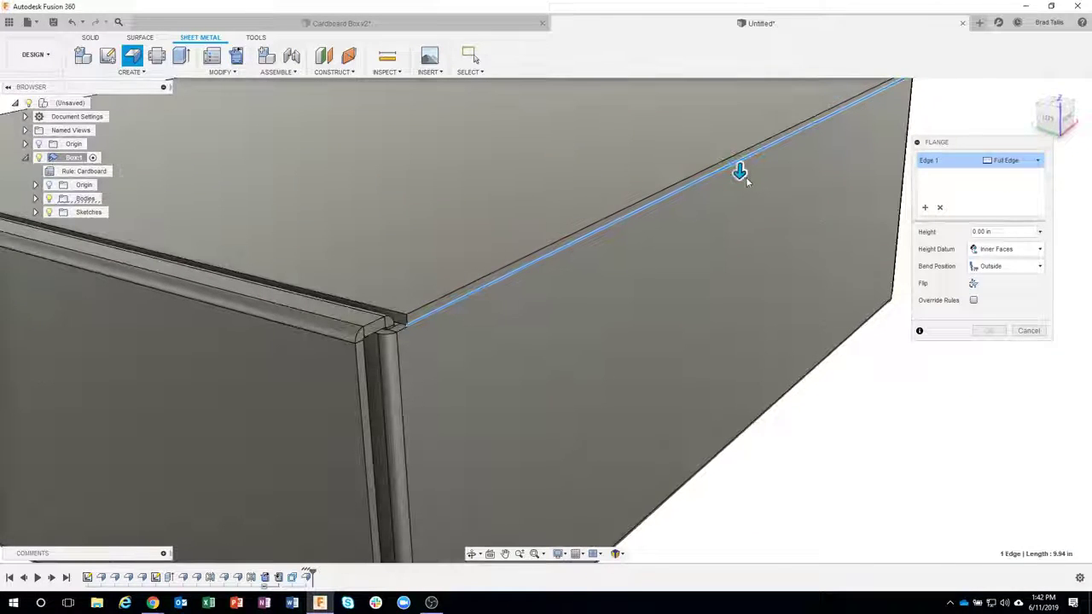
pyautogui.moveTo(742, 171); pyautogui.dragTo(737, 242)
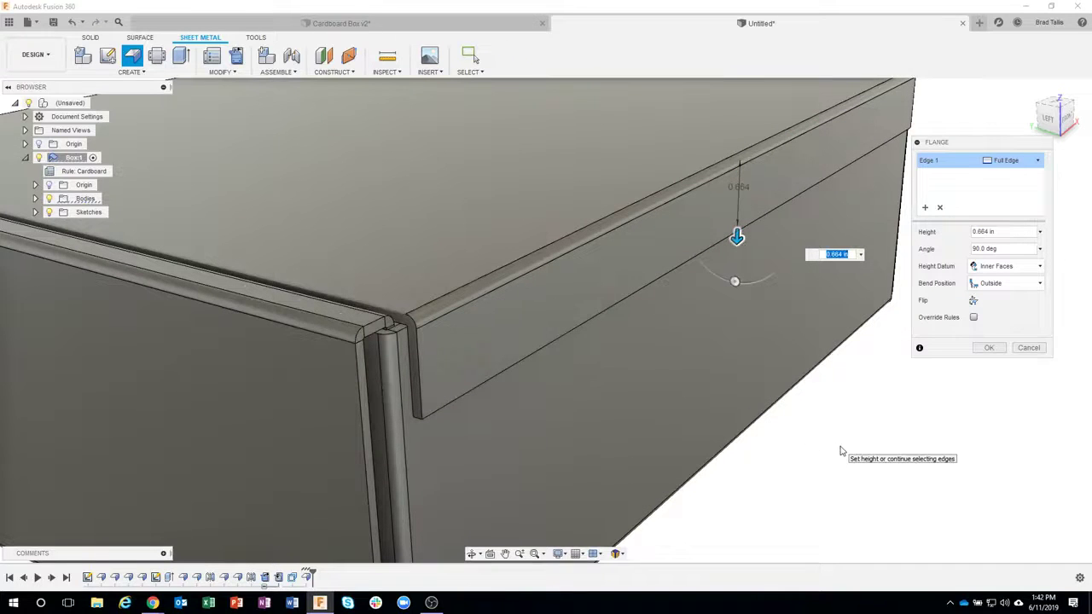
# Set the front flap flange's bend position to Adjacent, checking its clearance over the front wall from the side
pyautogui.keyDown('shift'); pyautogui.moveTo(839, 447); pyautogui.dragTo(600, 286, button='middle'); pyautogui.keyUp('shift')
pyautogui.scroll(6, 598, 277)
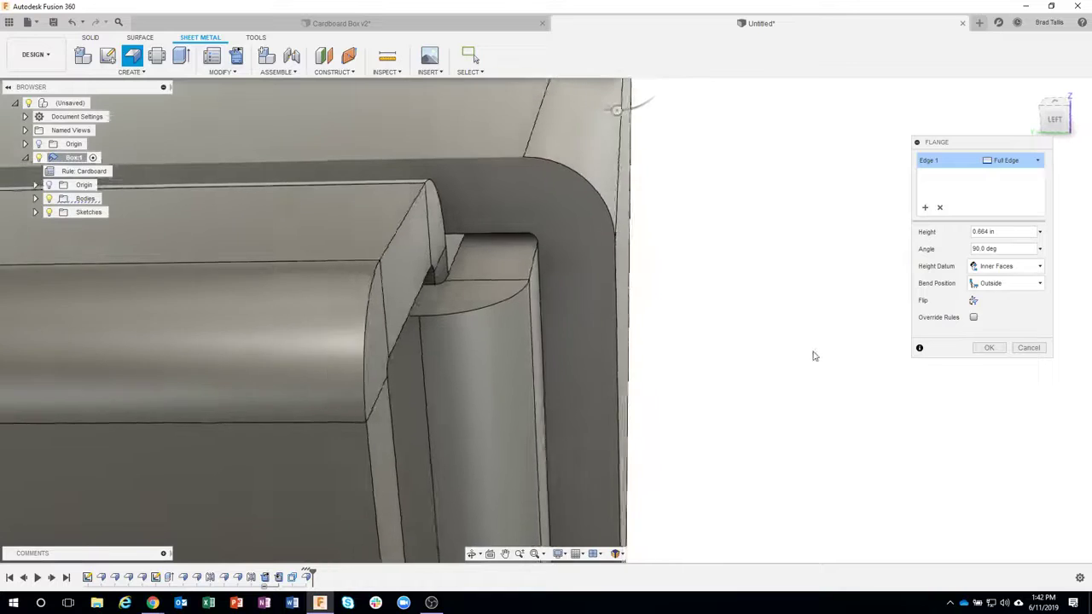
pyautogui.click(1011, 285)
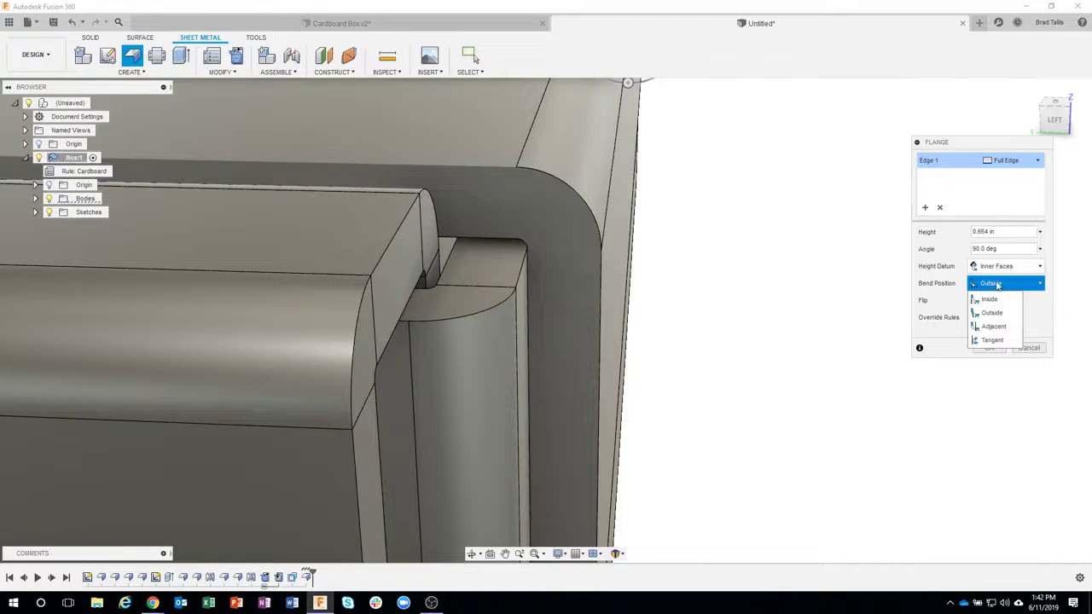
pyautogui.click(992, 327)
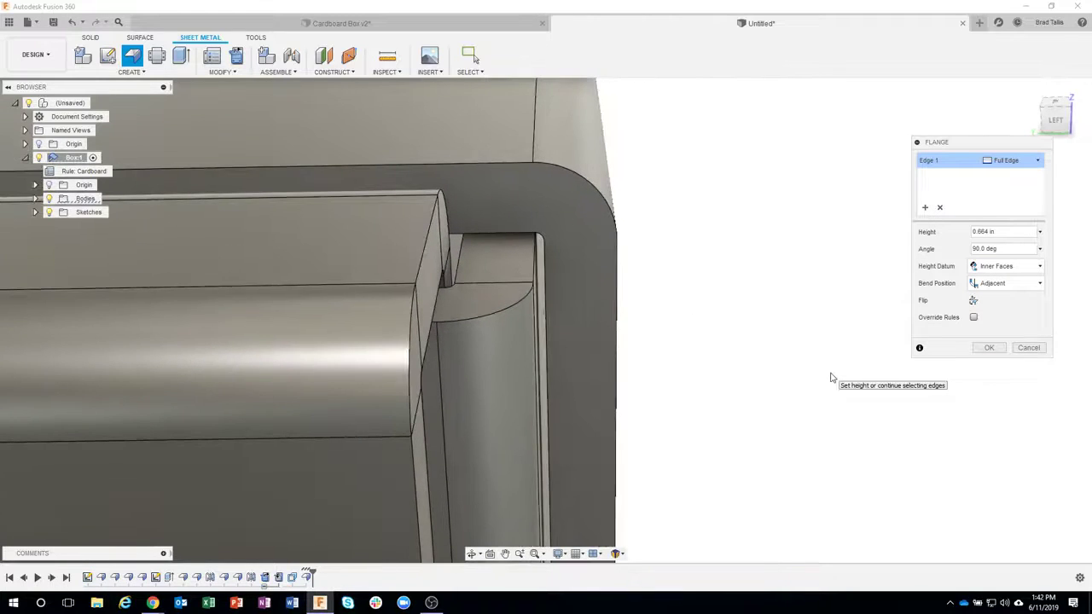
# Extend the front flap flange down to the front wall's bottom corner, giving it a height of 3.08 in
pyautogui.keyDown('shift'); pyautogui.moveTo(828, 378); pyautogui.dragTo(759, 286, button='middle'); pyautogui.keyUp('shift')
pyautogui.scroll(-5, 834, 469)
pyautogui.moveTo(794, 285); pyautogui.dragTo(793, 333)
pyautogui.keyDown('shift'); pyautogui.moveTo(629, 501); pyautogui.dragTo(575, 484, button='middle'); pyautogui.keyUp('shift')
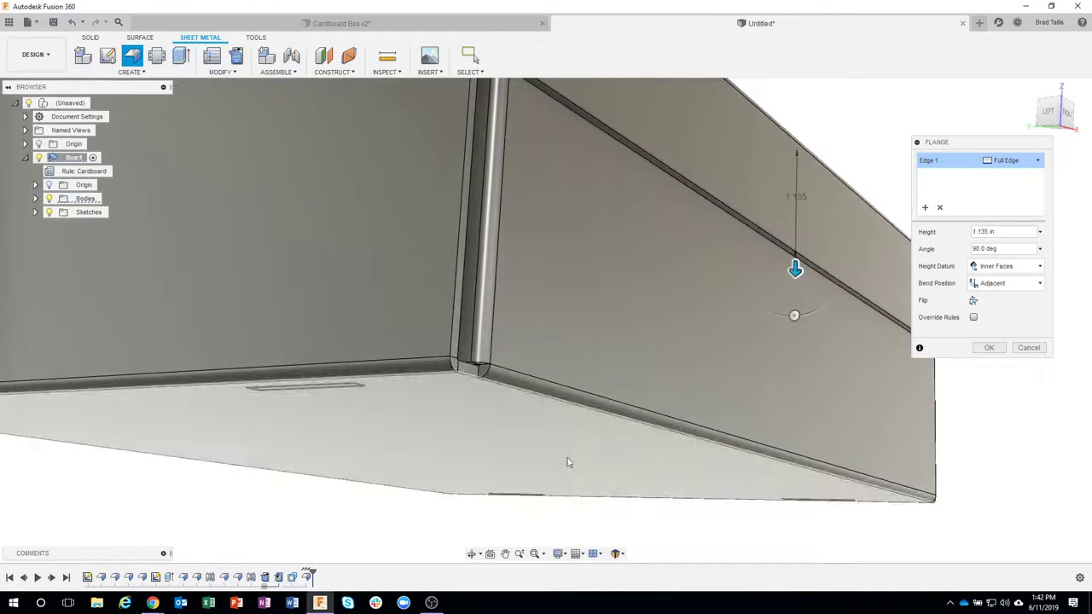
pyautogui.click(493, 365)
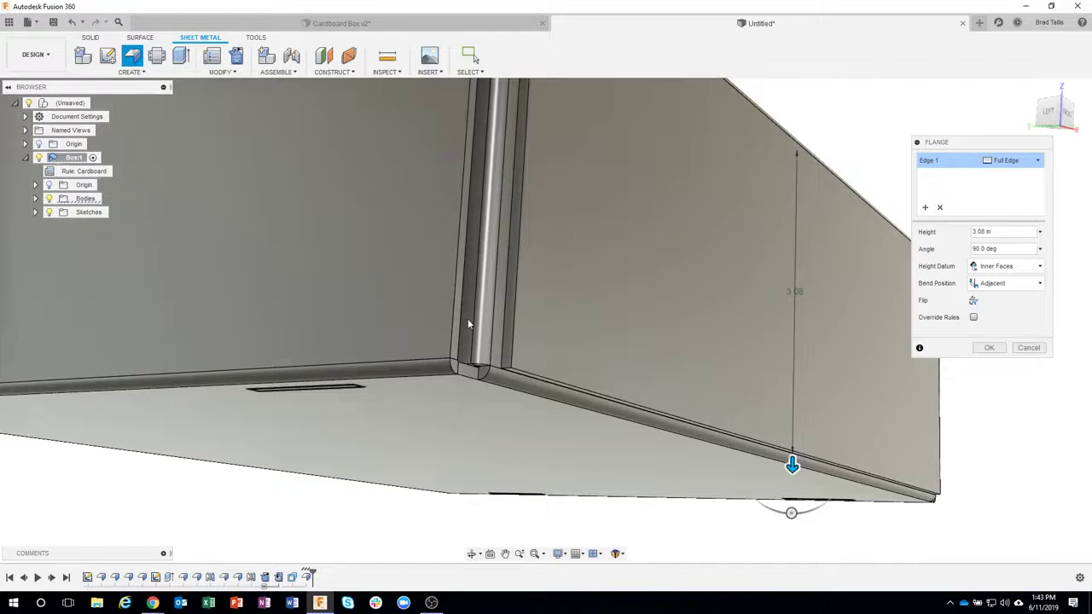
# Snap the front flap flange's height back to the front wall's bottom corner at 3.08 in and create the flange
pyautogui.moveTo(791, 465); pyautogui.dragTo(792, 474)
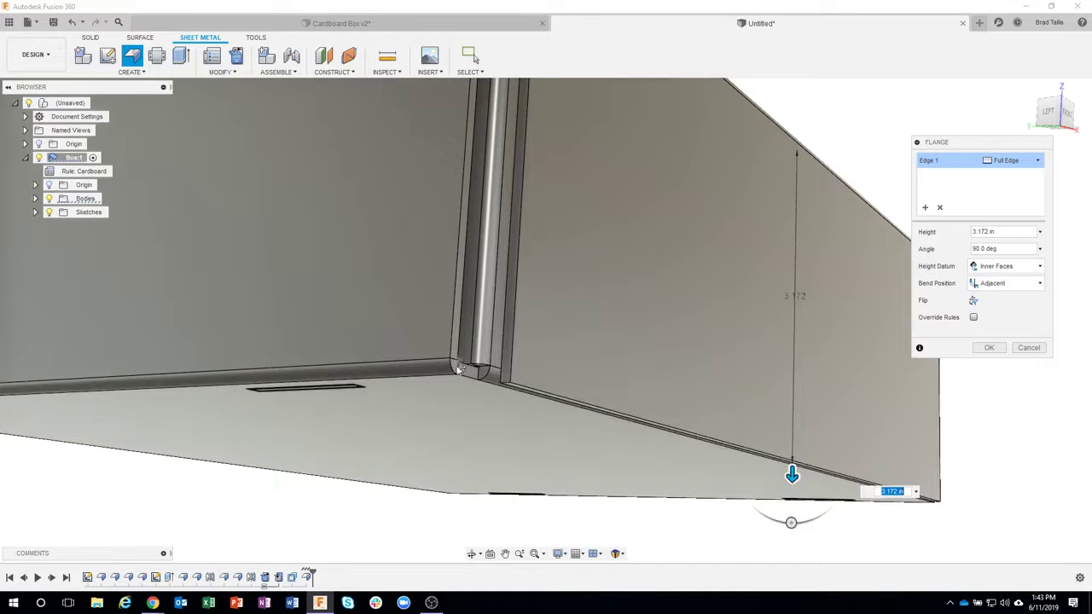
pyautogui.moveTo(792, 474); pyautogui.dragTo(791, 416)
pyautogui.click(493, 367)
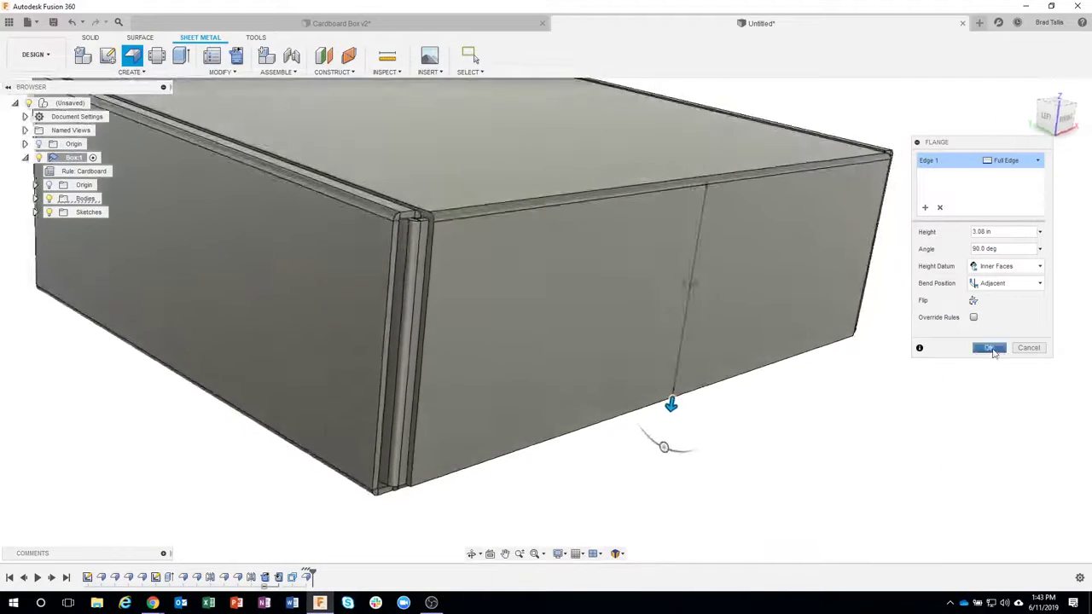
pyautogui.click(993, 351)
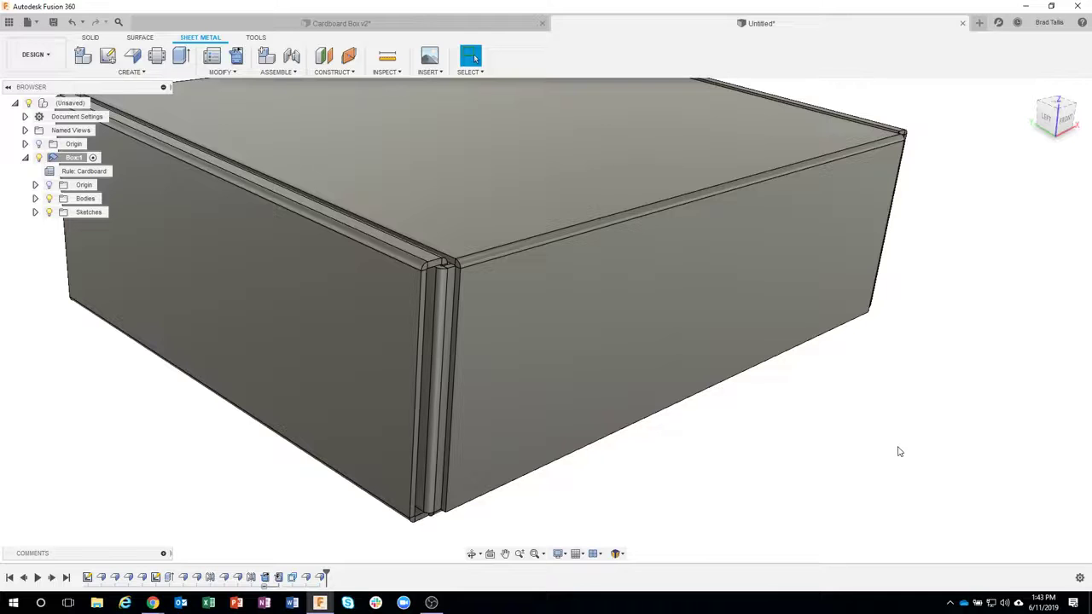
pyautogui.keyDown('shift'); pyautogui.moveTo(899, 452); pyautogui.dragTo(529, 239, button='middle'); pyautogui.keyUp('shift')
# Examine how the front flap's side tab tucks in at the corner of the Cardboard Box v2 design, and return to the untitled design
pyautogui.click(306, 25)
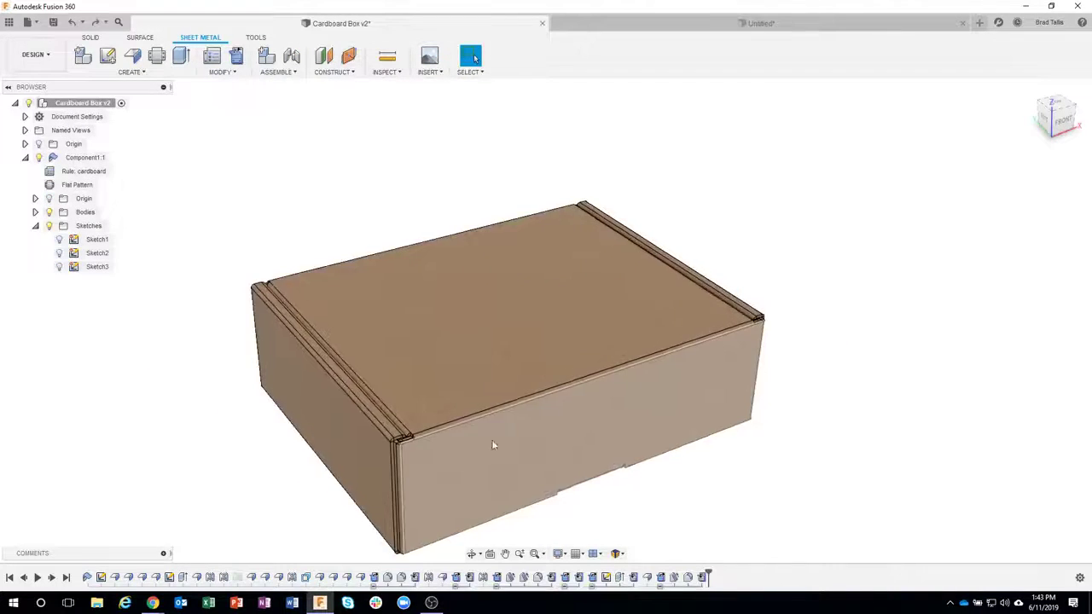
pyautogui.scroll(10, 493, 445)
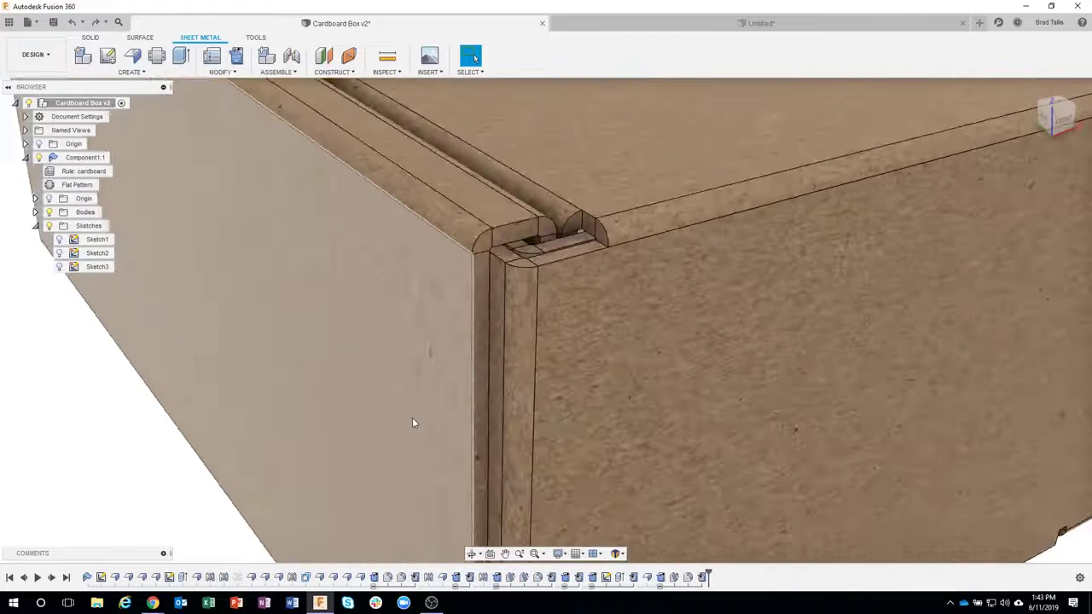
pyautogui.keyDown('shift'); pyautogui.moveTo(502, 253); pyautogui.dragTo(506, 267, button='middle'); pyautogui.keyUp('shift')
pyautogui.click(505, 269)
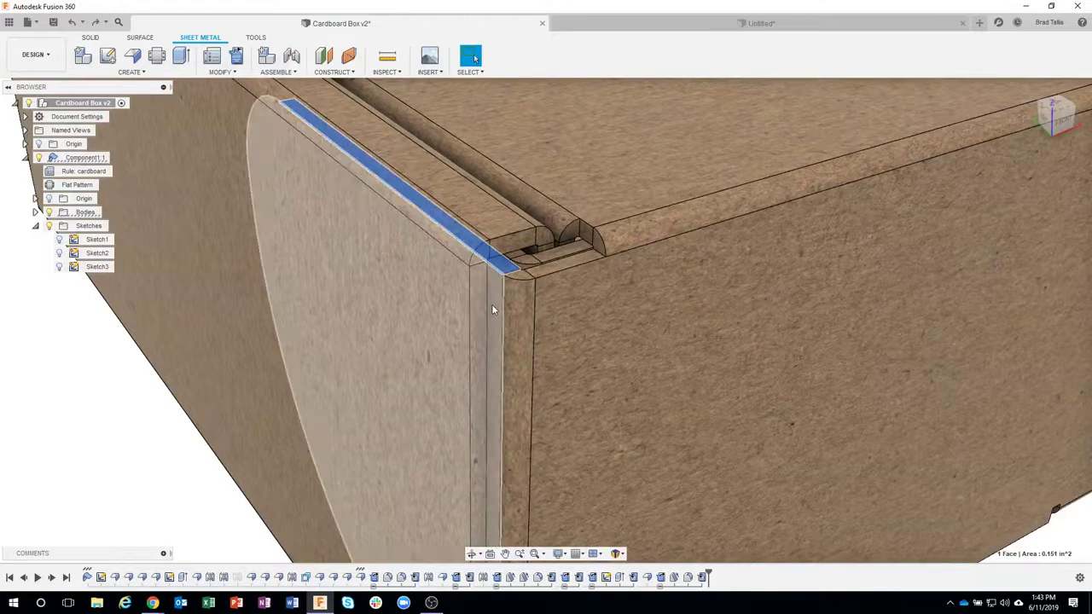
pyautogui.click(632, 27)
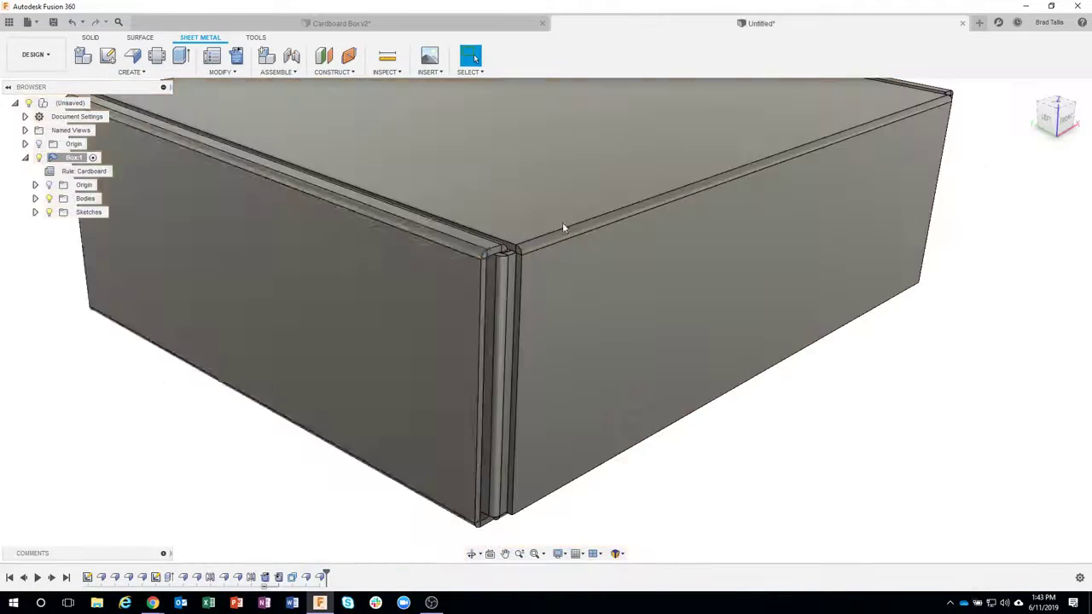
# Start a full-edge flange on the front flap's vertical side edge at the corner, about 0.175 in high
pyautogui.scroll(5, 575, 337)
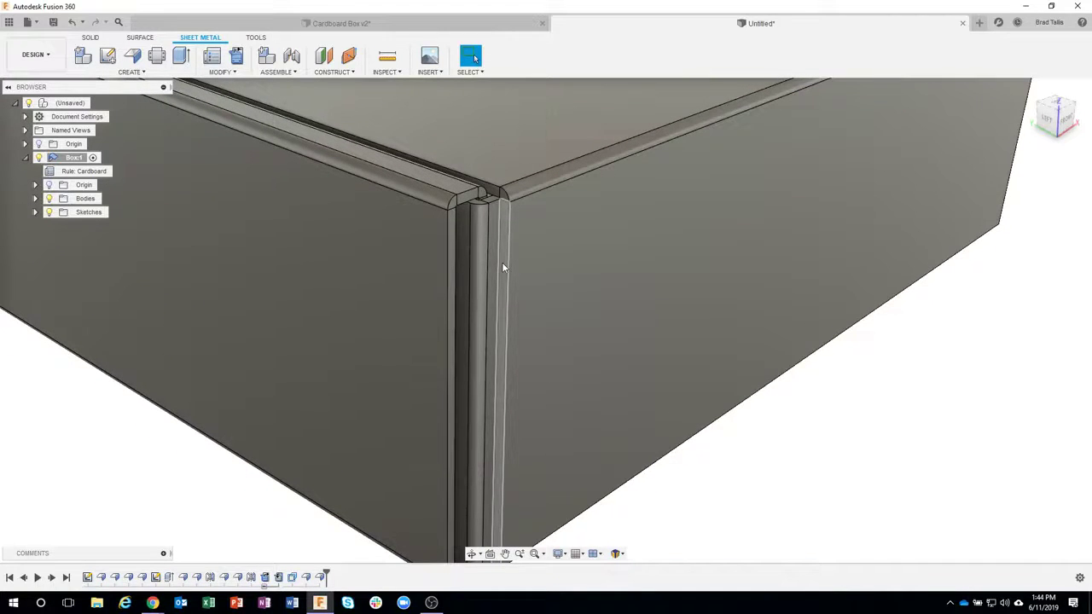
pyautogui.click(503, 268)
pyautogui.rightClick(503, 268)
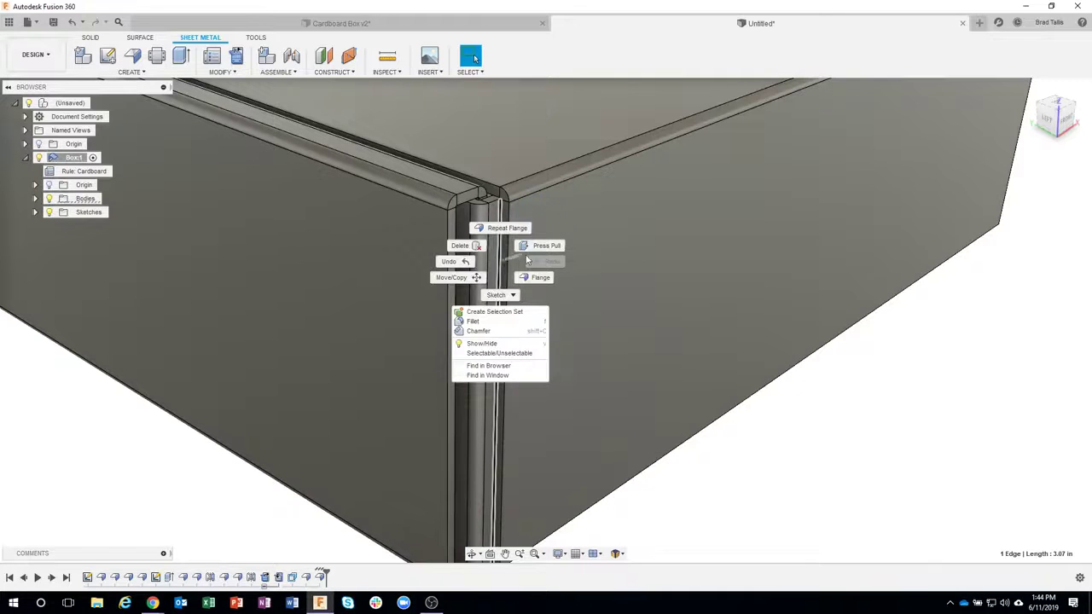
pyautogui.click(546, 280)
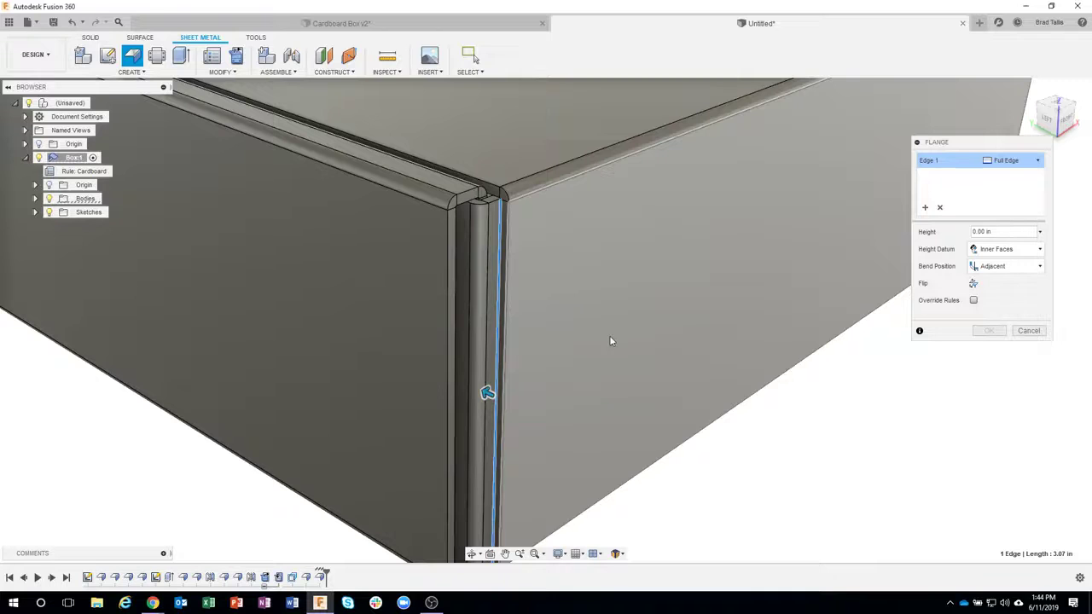
pyautogui.keyDown('shift'); pyautogui.moveTo(609, 335); pyautogui.dragTo(567, 367, button='middle'); pyautogui.keyUp('shift')
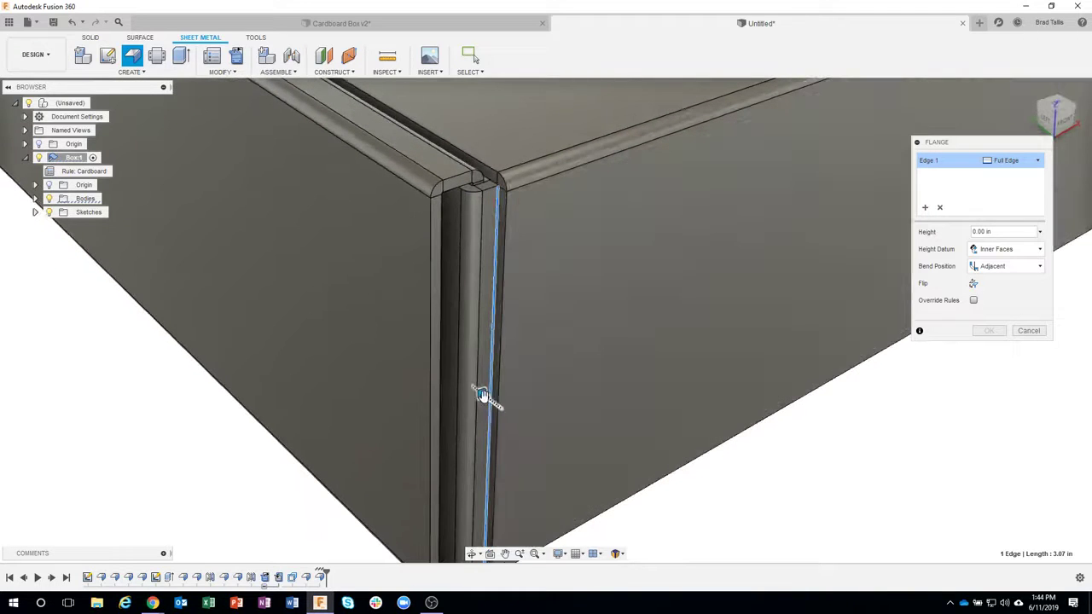
pyautogui.moveTo(484, 392); pyautogui.dragTo(462, 379)
# Set the side flange's angle to 0 degrees so it extends the front flap straight outward
pyautogui.keyDown('shift'); pyautogui.moveTo(513, 348); pyautogui.dragTo(510, 368, button='middle'); pyautogui.keyUp('shift')
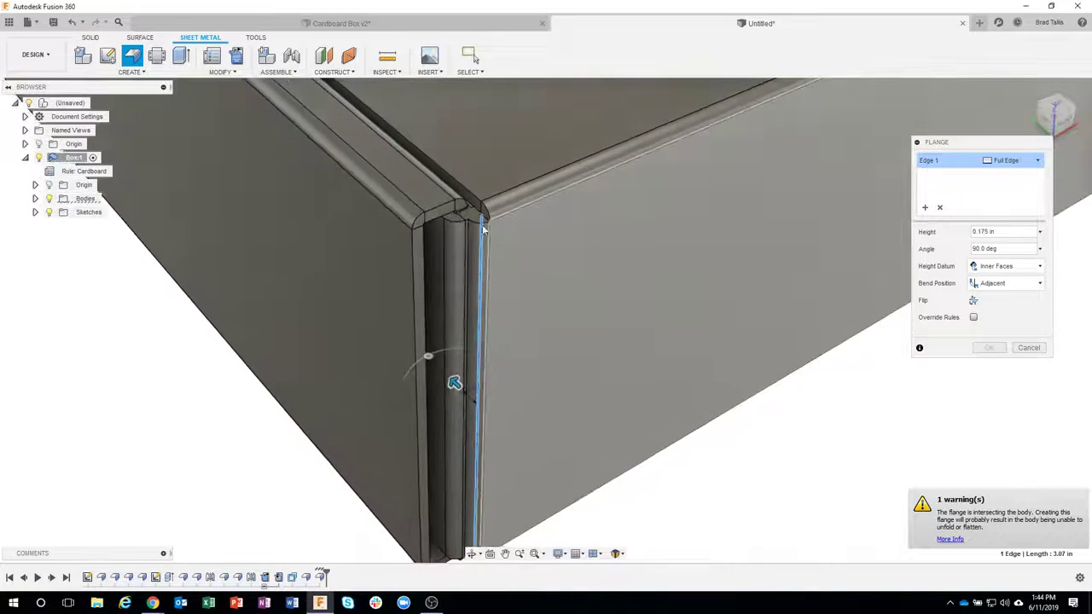
pyautogui.scroll(5, 478, 211)
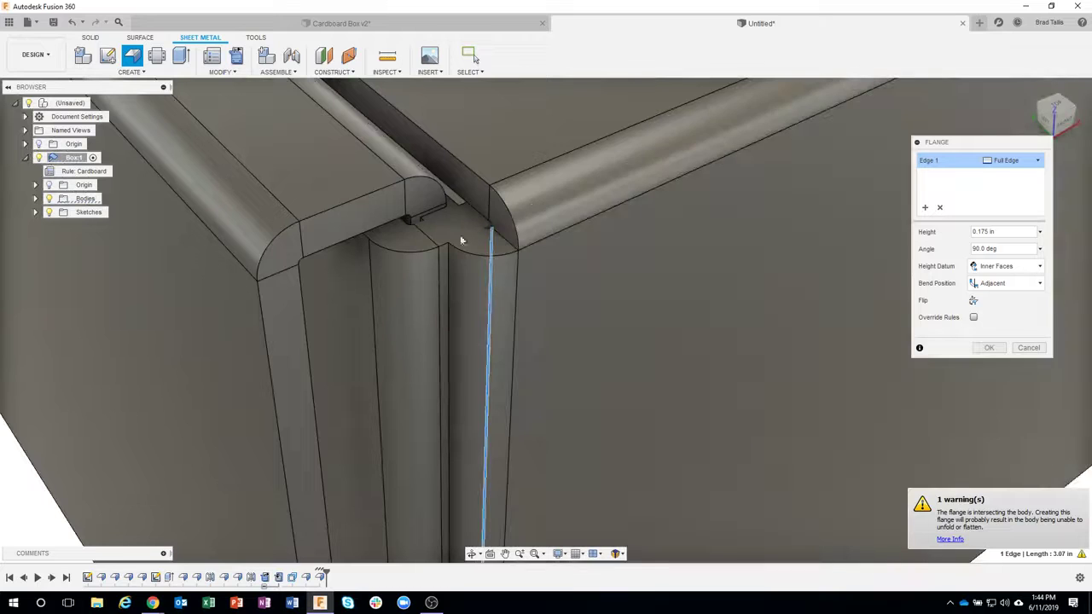
pyautogui.keyDown('shift'); pyautogui.moveTo(487, 275); pyautogui.dragTo(556, 263, button='middle'); pyautogui.keyUp('shift')
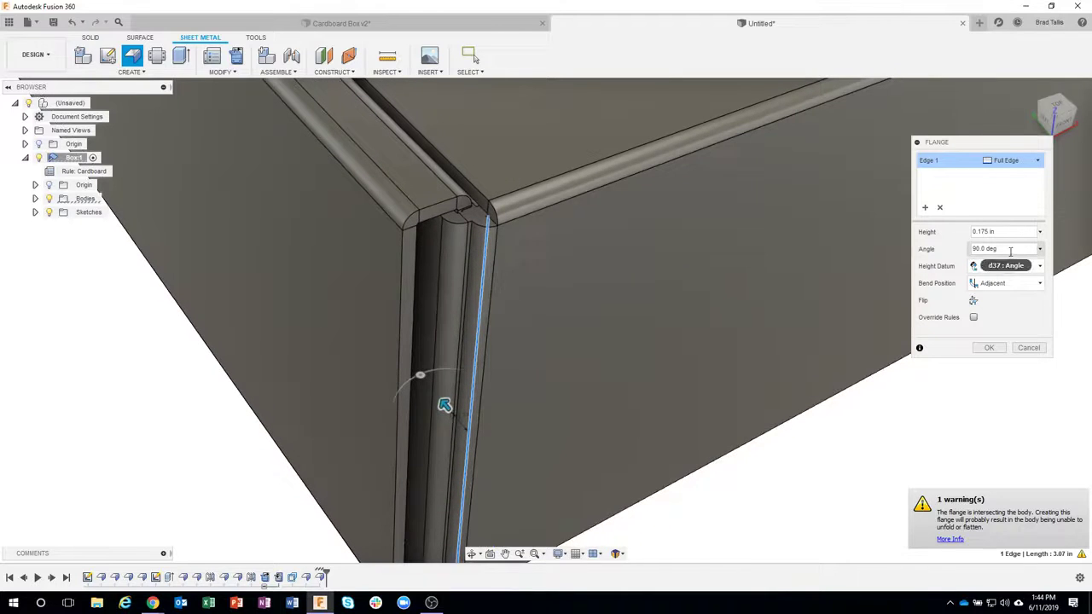
pyautogui.moveTo(1011, 250); pyautogui.dragTo(957, 252)
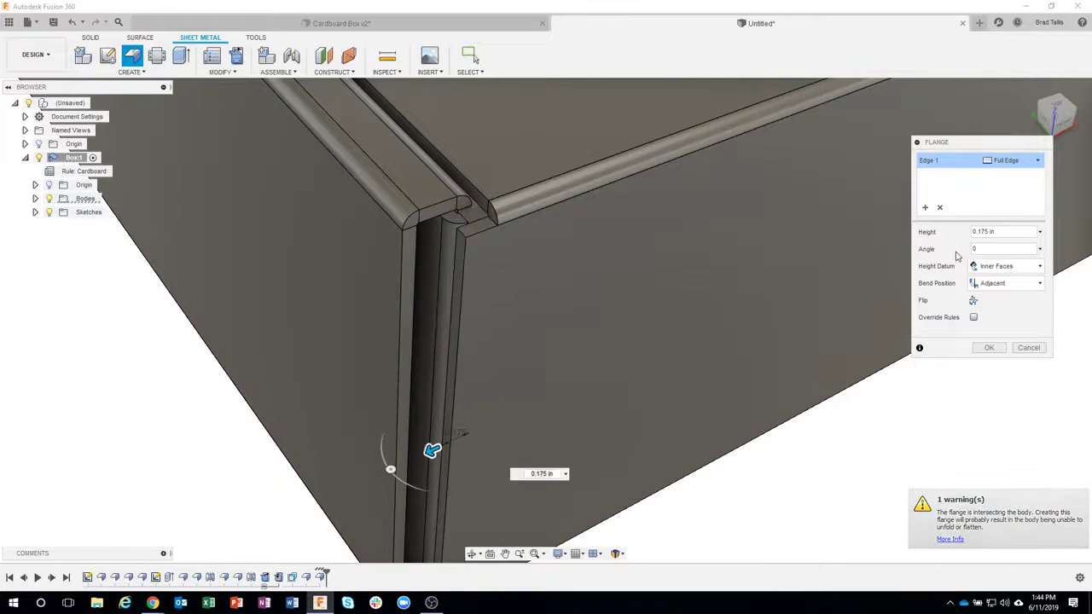
# Try heights of about 0.224, 0.149 and 0.08 in for the front flap's straight side extension
pyautogui.moveTo(433, 450)
pyautogui.mouseDown()
pyautogui.moveTo(352, 483)
pyautogui.moveTo(425, 453)
pyautogui.mouseUp()
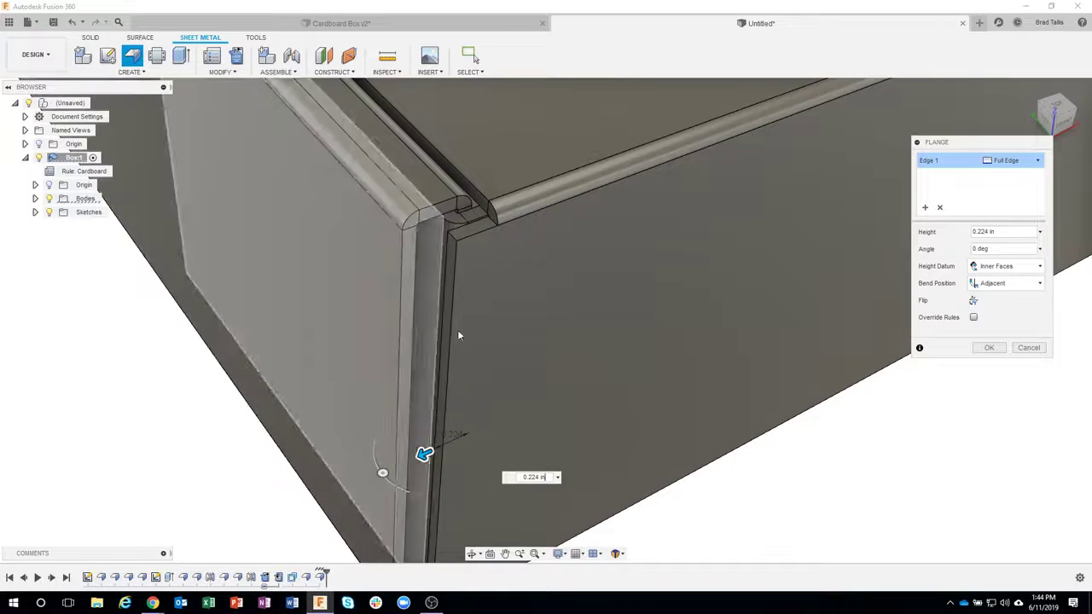
pyautogui.scroll(-3, 628, 286)
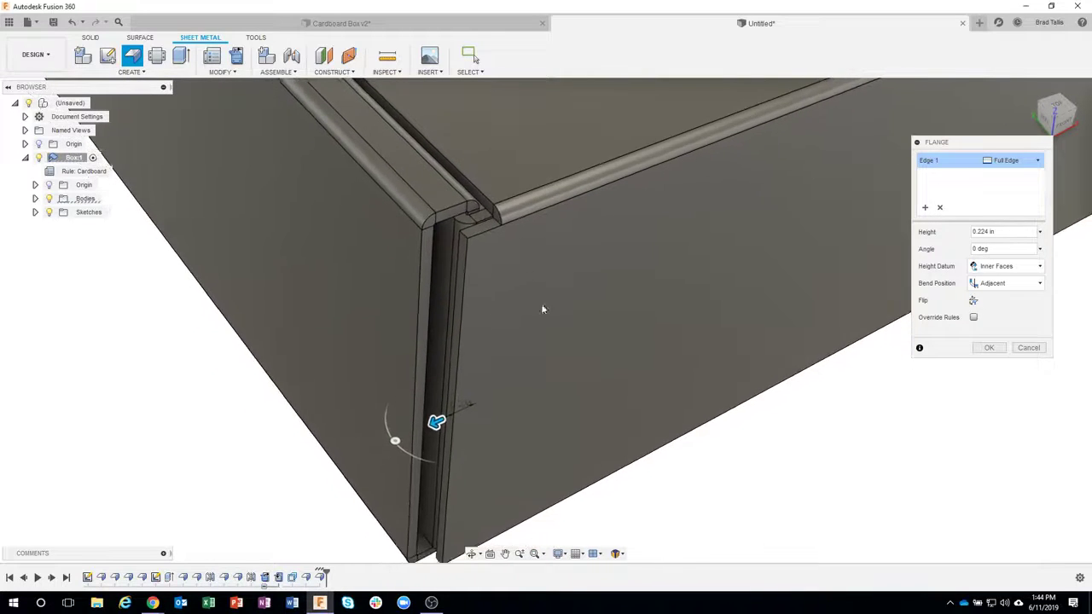
pyautogui.moveTo(435, 418)
pyautogui.mouseDown()
pyautogui.moveTo(453, 407)
pyautogui.moveTo(446, 416)
pyautogui.mouseUp()
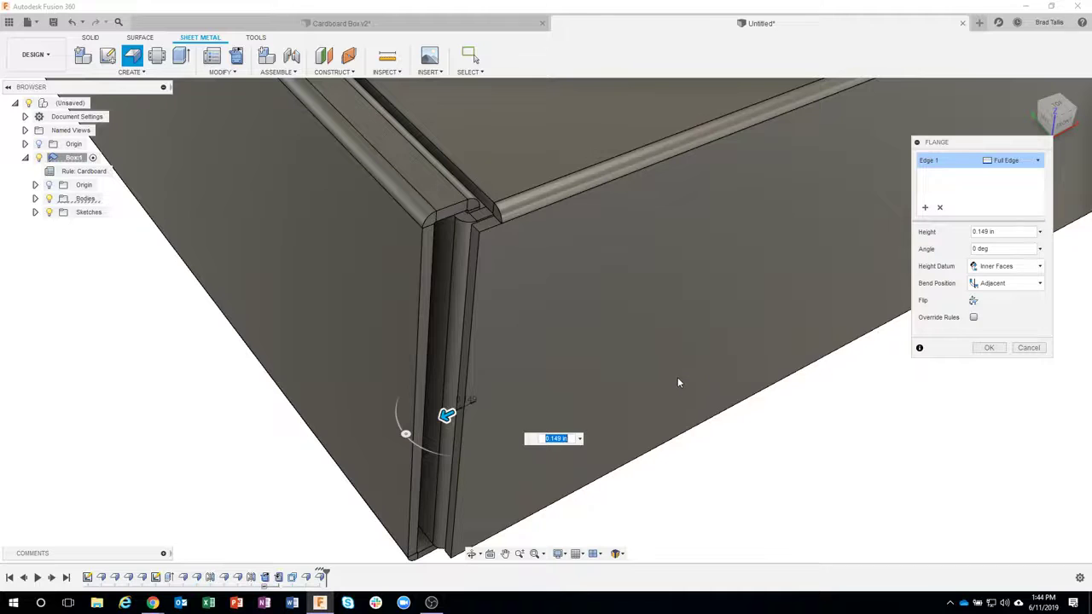
pyautogui.keyDown('shift'); pyautogui.moveTo(678, 377); pyautogui.dragTo(512, 320, button='middle'); pyautogui.keyUp('shift')
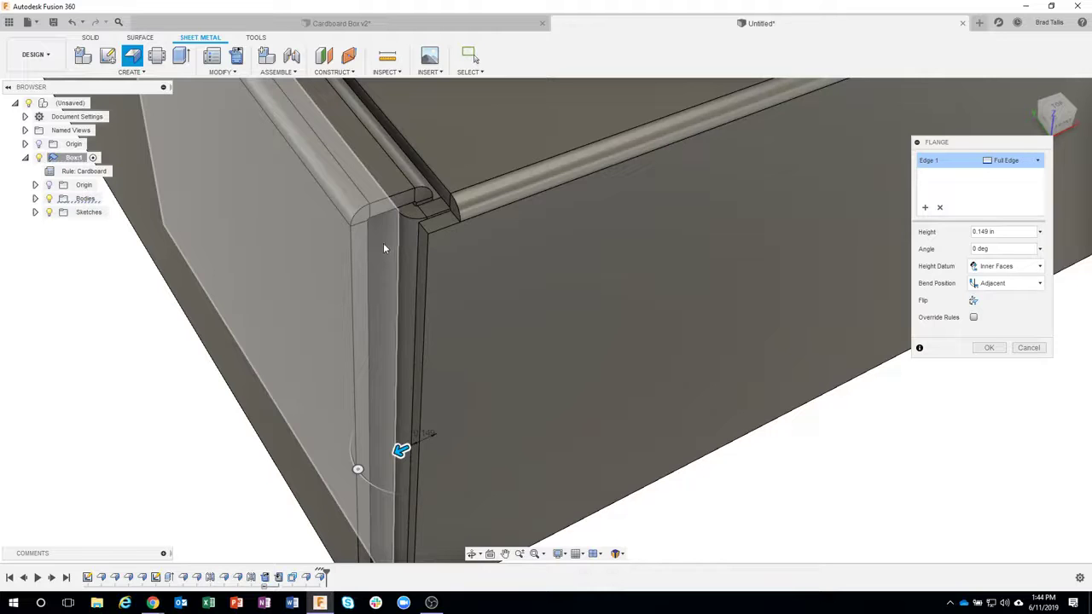
pyautogui.moveTo(398, 450); pyautogui.dragTo(418, 445)
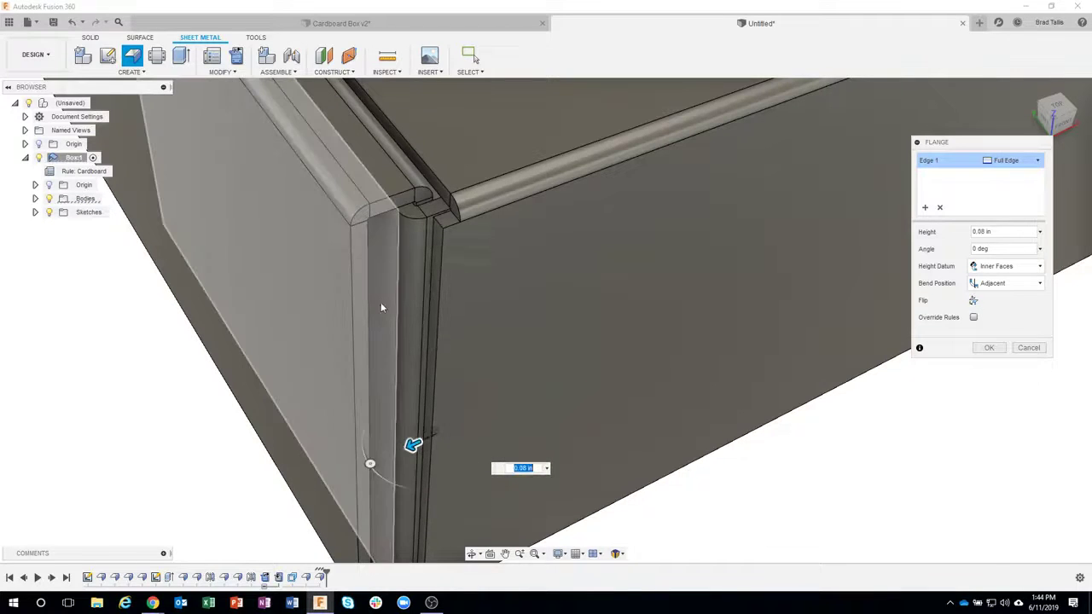
# Snap the side extension's height to the side wall at 0.192 in, check its fit at the corner, and create the flange
pyautogui.click(382, 259)
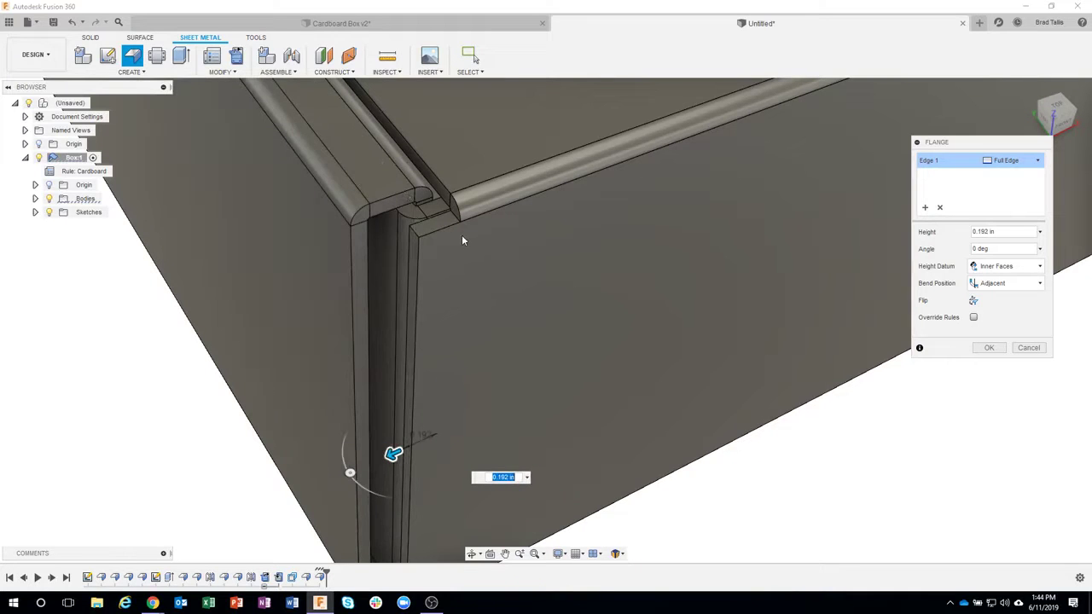
pyautogui.keyDown('shift'); pyautogui.moveTo(739, 521); pyautogui.dragTo(371, 314, button='middle'); pyautogui.keyUp('shift')
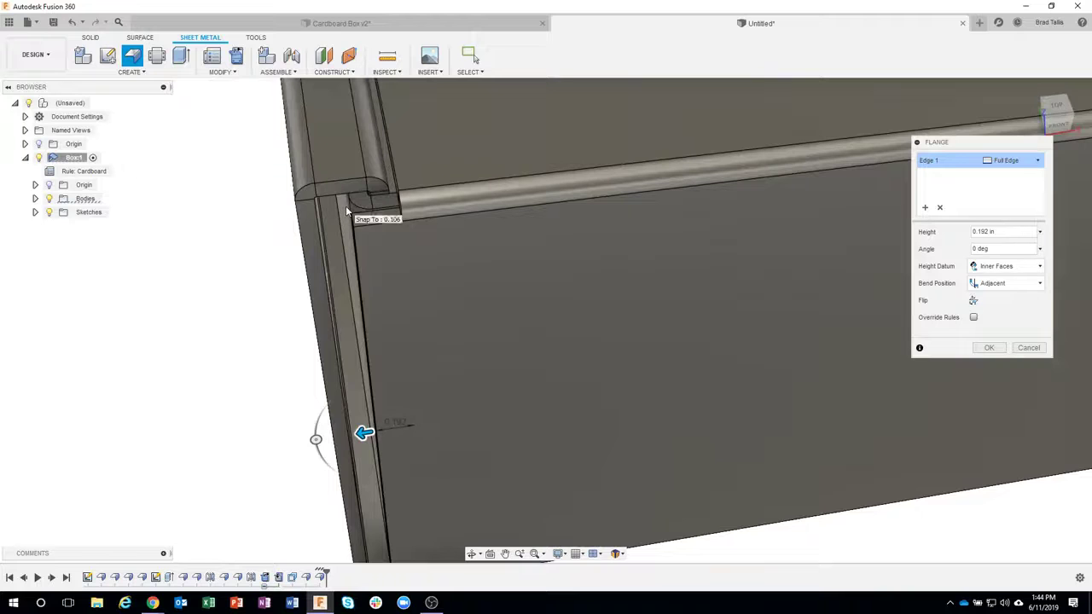
pyautogui.keyDown('shift'); pyautogui.moveTo(227, 310); pyautogui.dragTo(536, 417, button='middle'); pyautogui.keyUp('shift')
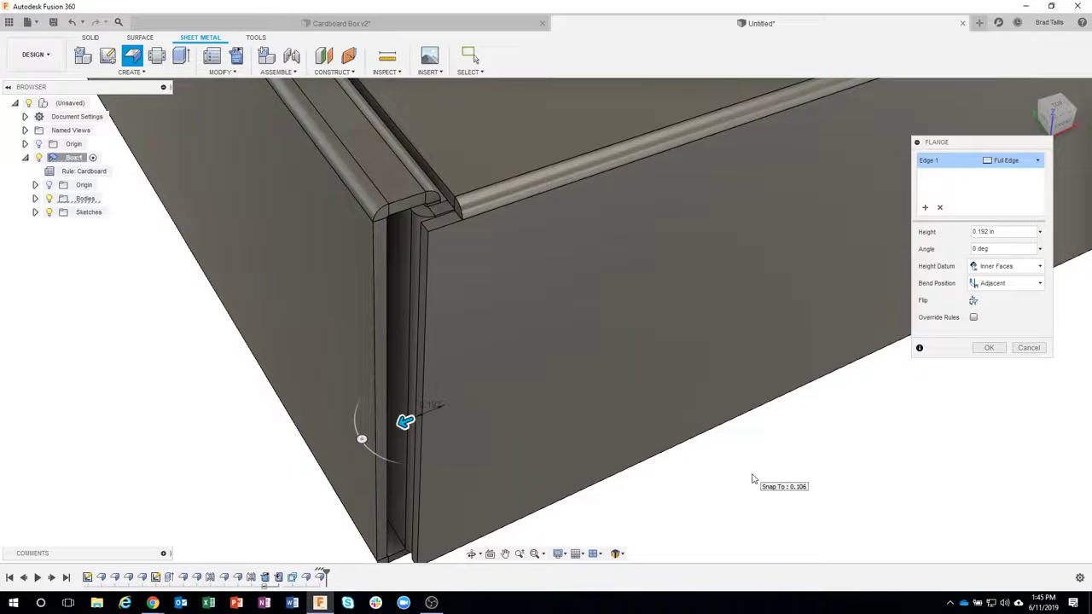
pyautogui.keyDown('shift'); pyautogui.moveTo(752, 479); pyautogui.dragTo(778, 451, button='middle'); pyautogui.keyUp('shift')
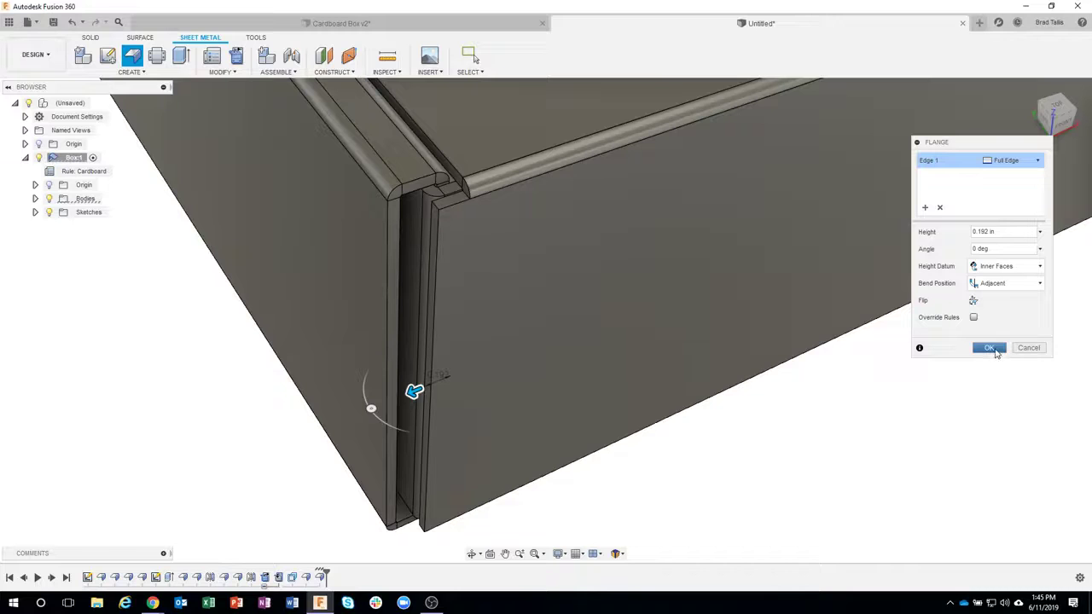
pyautogui.click(989, 348)
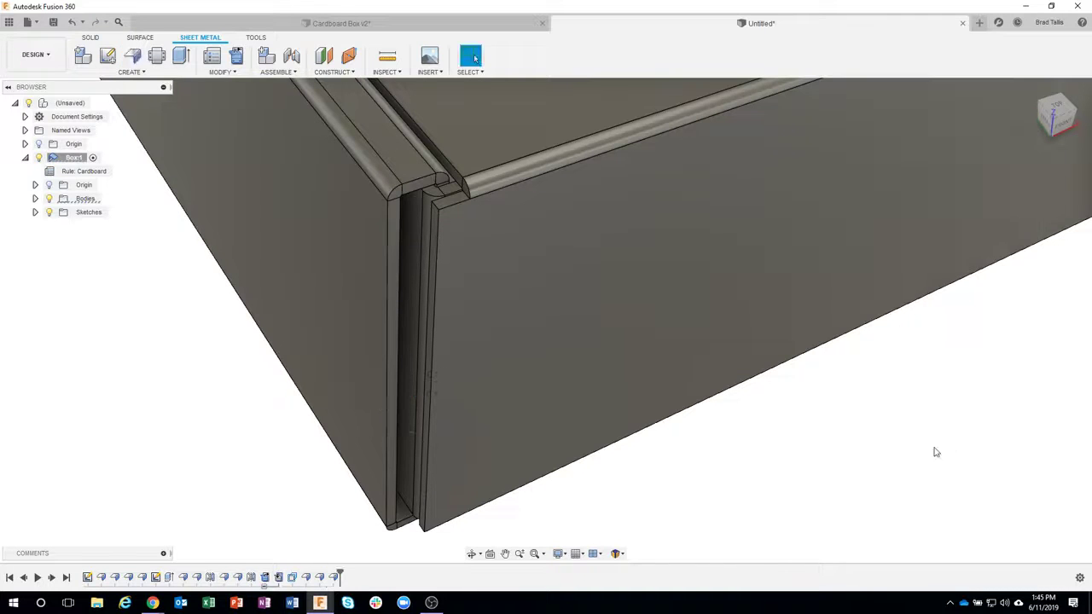
# Add a full-edge flange on the extension's inner vertical edge, about 0.396 in high at 90 degrees, and check its fit at the corner
pyautogui.scroll(2, 443, 394)
pyautogui.scroll(2, 411, 231)
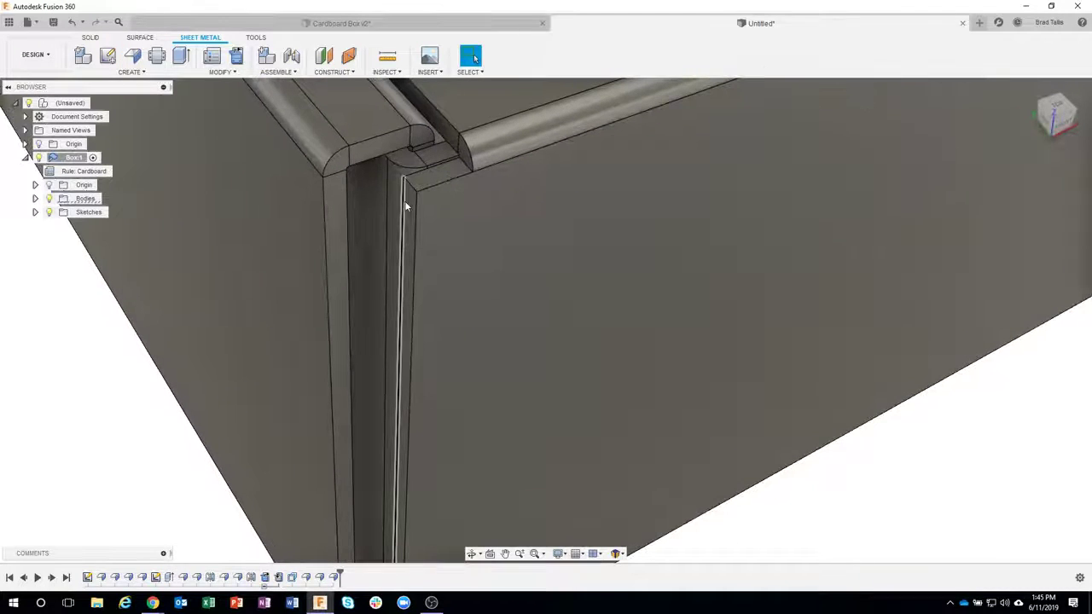
pyautogui.click(405, 205)
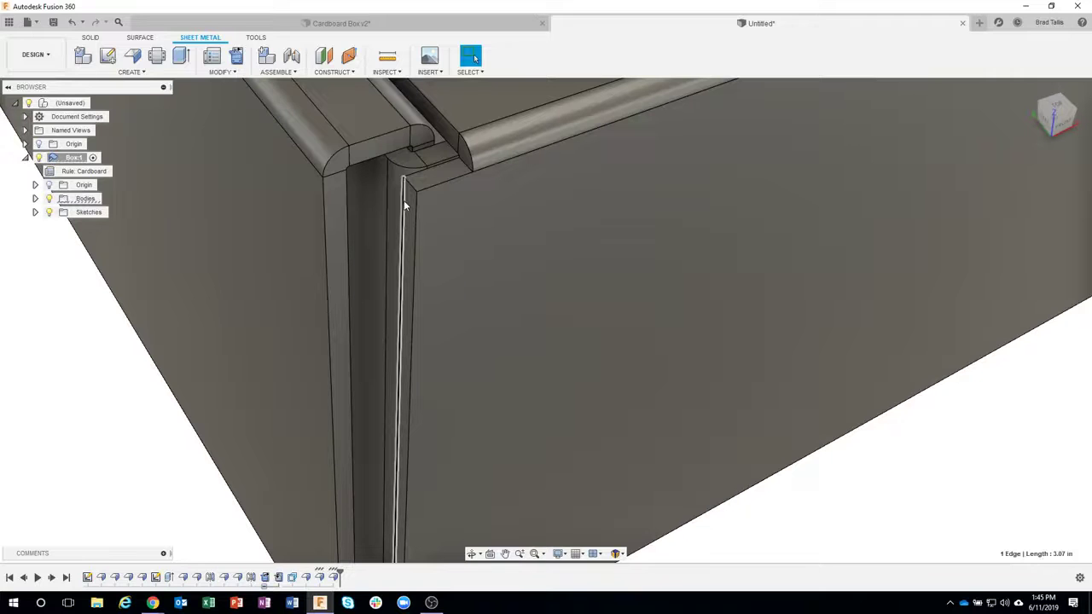
pyautogui.rightClick(405, 205)
pyautogui.click(430, 216)
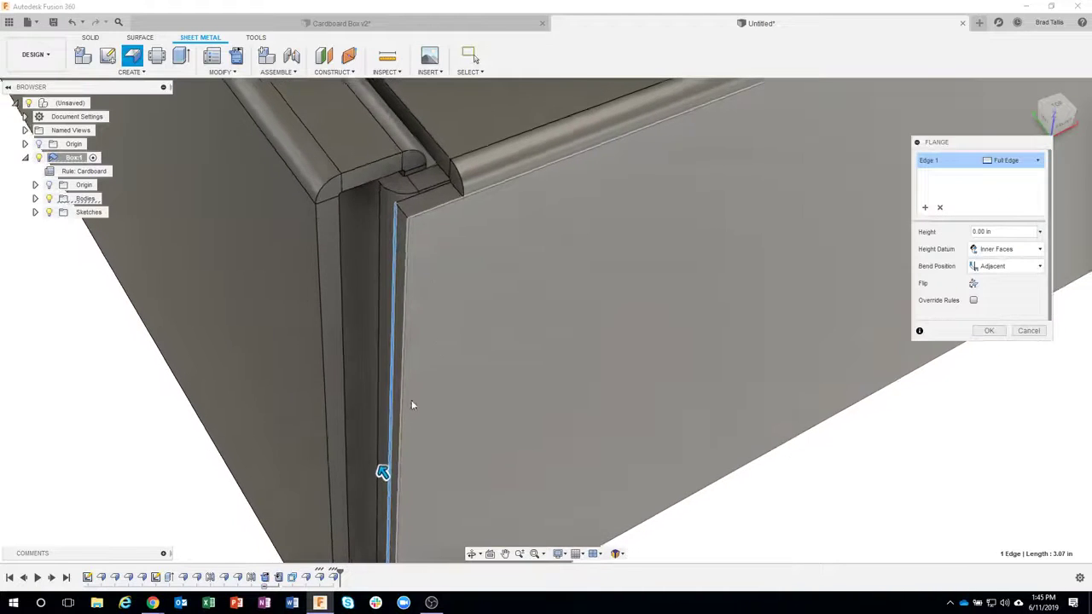
pyautogui.keyDown('shift'); pyautogui.moveTo(413, 405); pyautogui.dragTo(373, 485, button='middle'); pyautogui.keyUp('shift')
pyautogui.moveTo(382, 460); pyautogui.dragTo(338, 392)
pyautogui.keyDown('shift'); pyautogui.moveTo(459, 261); pyautogui.dragTo(184, 317, button='middle'); pyautogui.keyUp('shift')
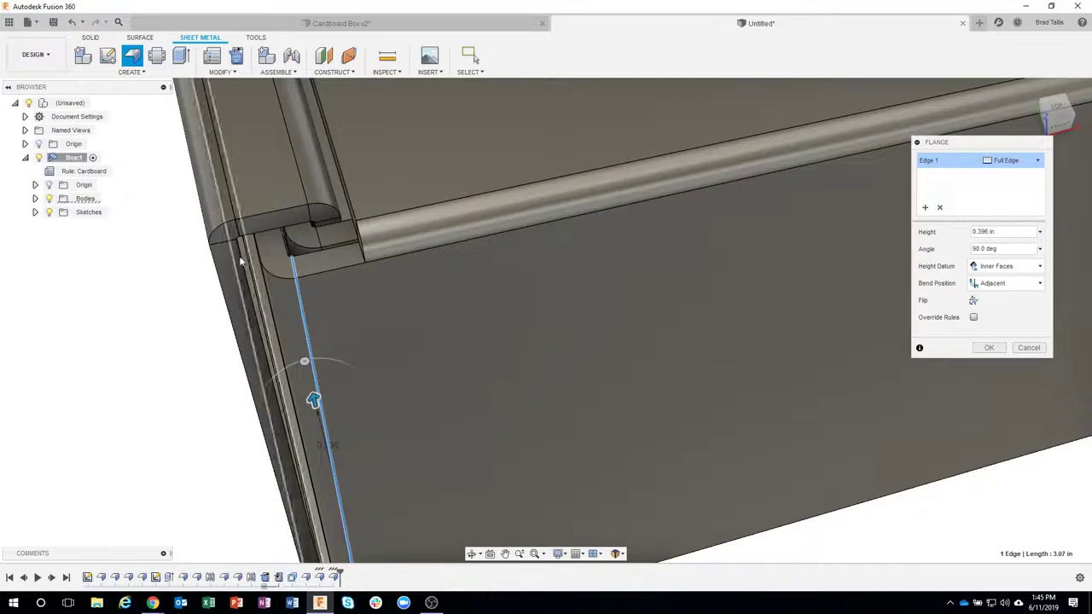
pyautogui.keyDown('shift'); pyautogui.moveTo(156, 336); pyautogui.dragTo(355, 146, button='middle'); pyautogui.keyUp('shift')
pyautogui.scroll(5, 356, 150)
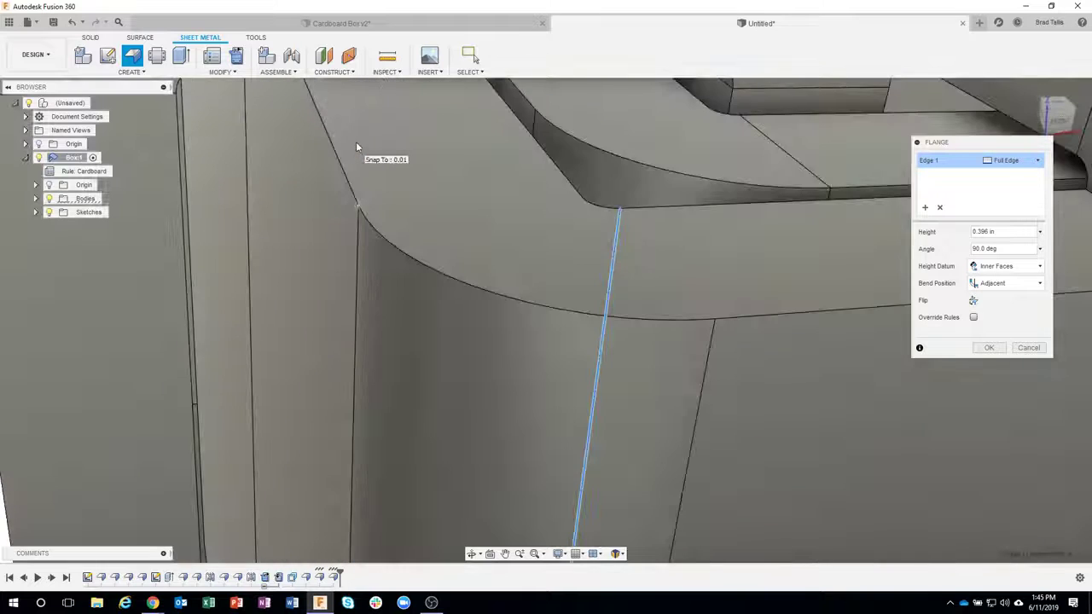
pyautogui.scroll(-4, 428, 212)
pyautogui.keyDown('shift'); pyautogui.moveTo(416, 182); pyautogui.dragTo(421, 189, button='middle'); pyautogui.keyUp('shift')
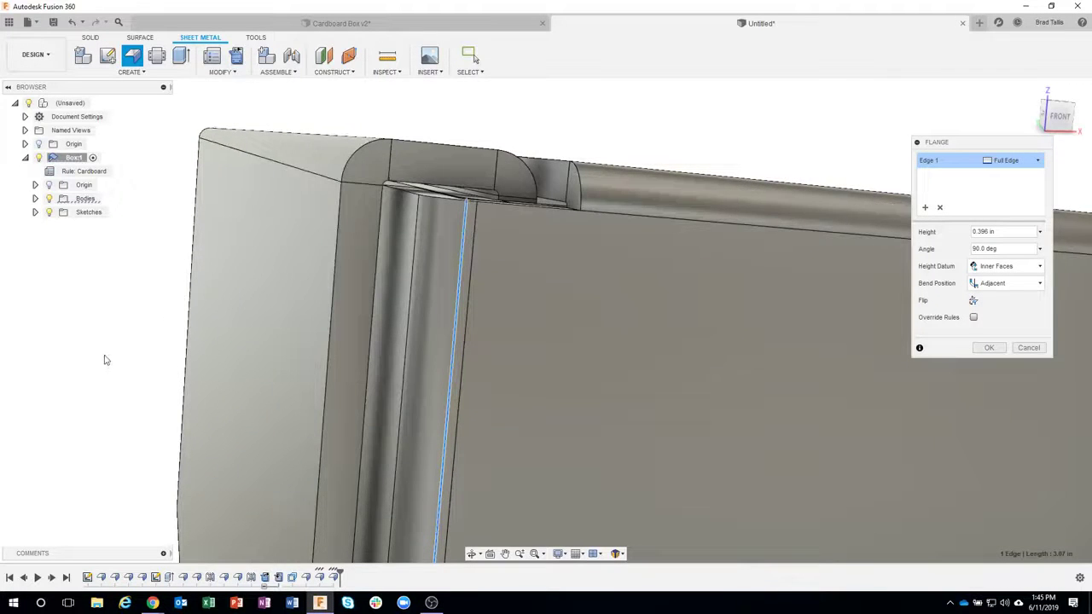
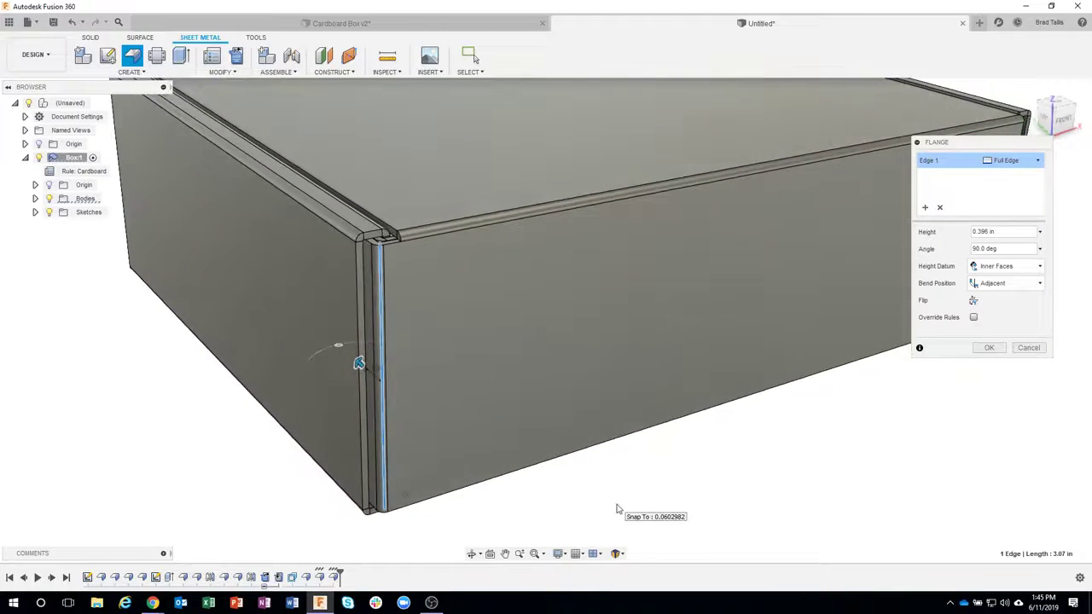
# Set the side tab flange's height to 2.5 in and create the flange
pyautogui.moveTo(360, 361); pyautogui.dragTo(319, 335)
pyautogui.moveTo(1006, 232); pyautogui.dragTo(963, 235)
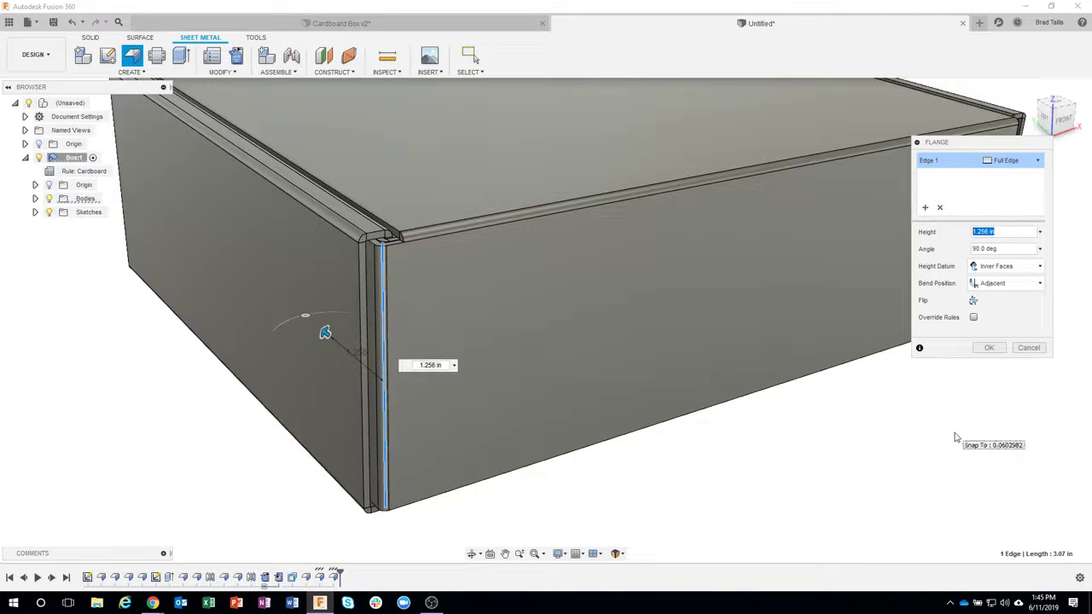
pyautogui.write('2.5')
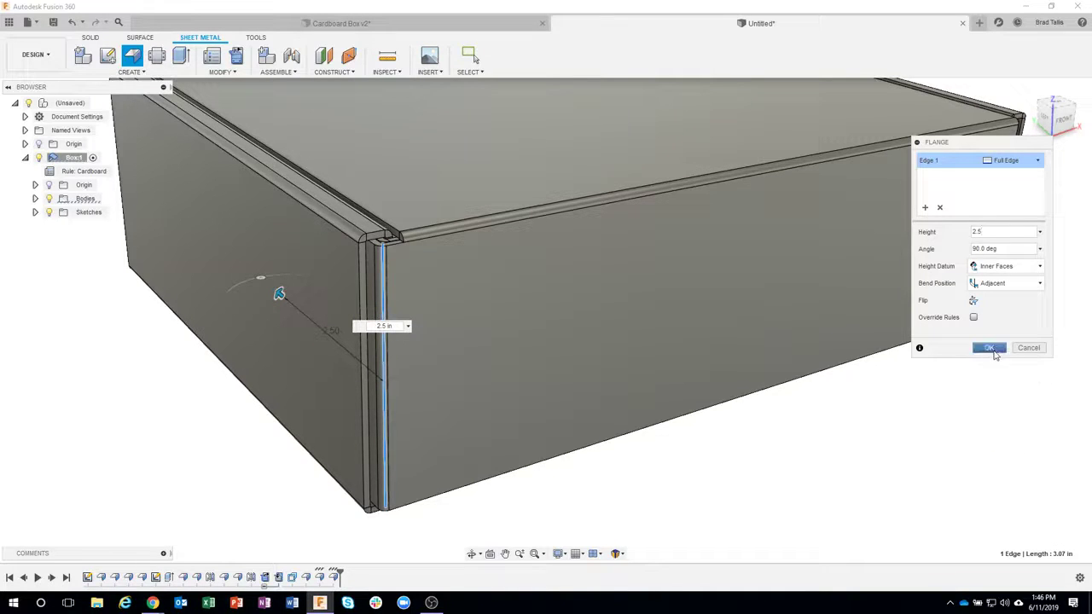
pyautogui.click(995, 350)
pyautogui.scroll(-4, 846, 425)
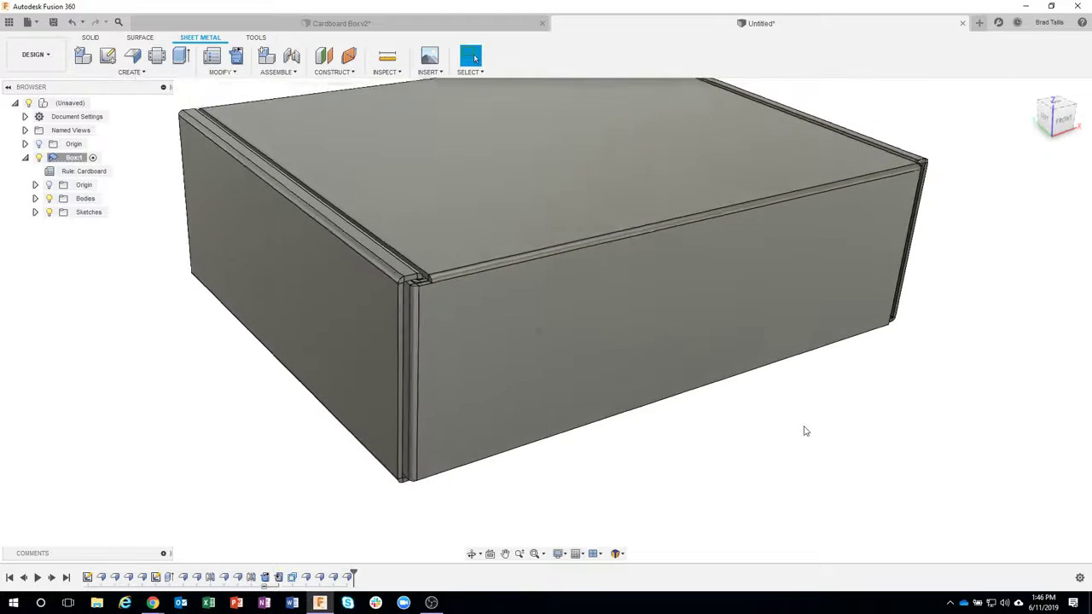
# Preview the box with all bends unfolded, keeping the lid's top face stationary, and cancel the unfold
pyautogui.click(238, 58)
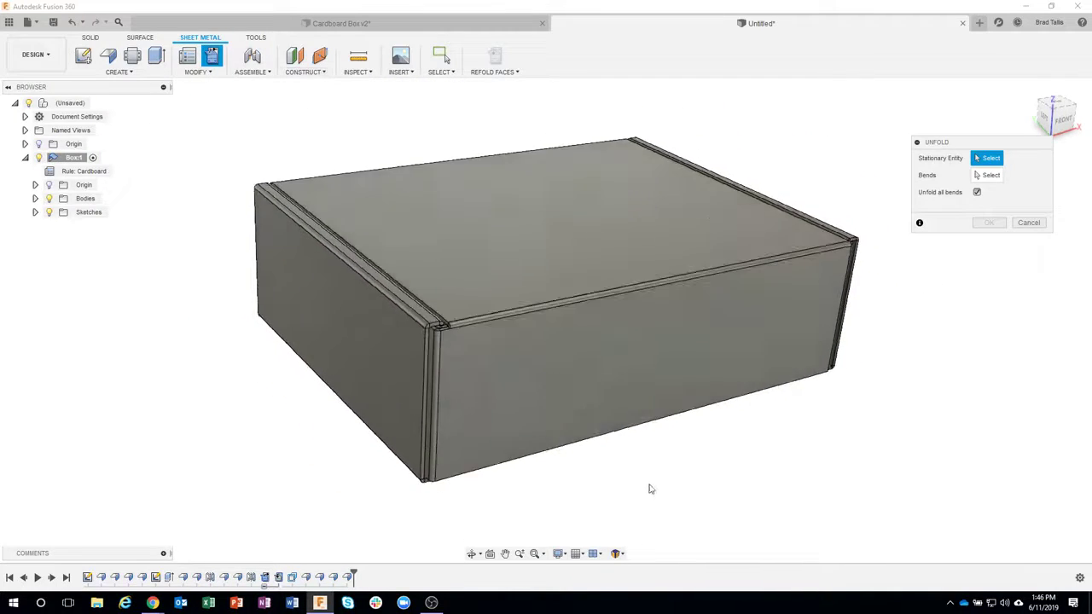
pyautogui.keyDown('shift'); pyautogui.moveTo(651, 488); pyautogui.dragTo(528, 240, button='middle'); pyautogui.keyUp('shift')
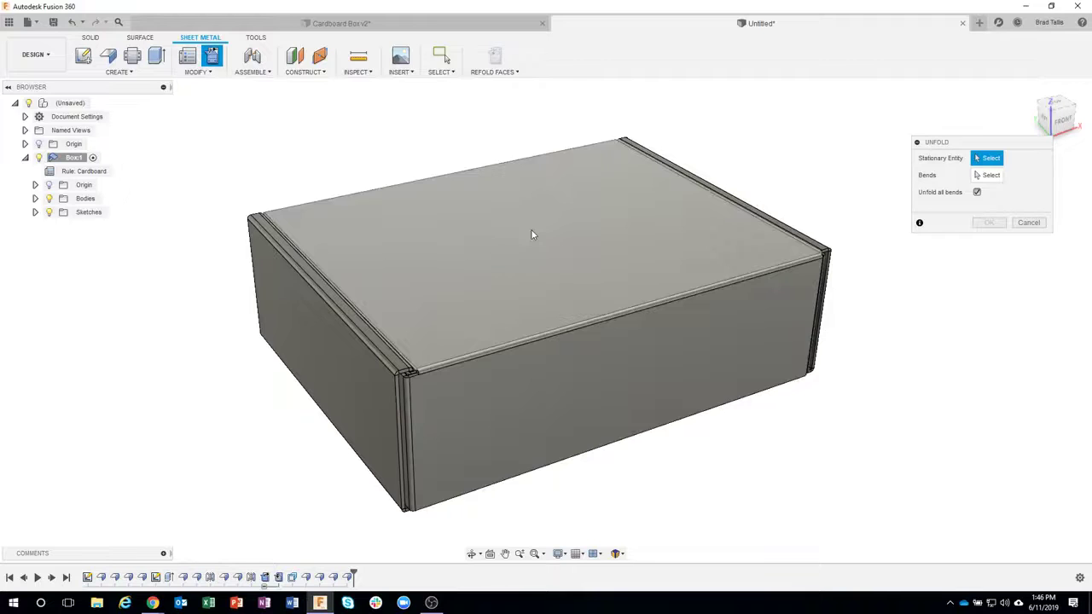
pyautogui.click(531, 230)
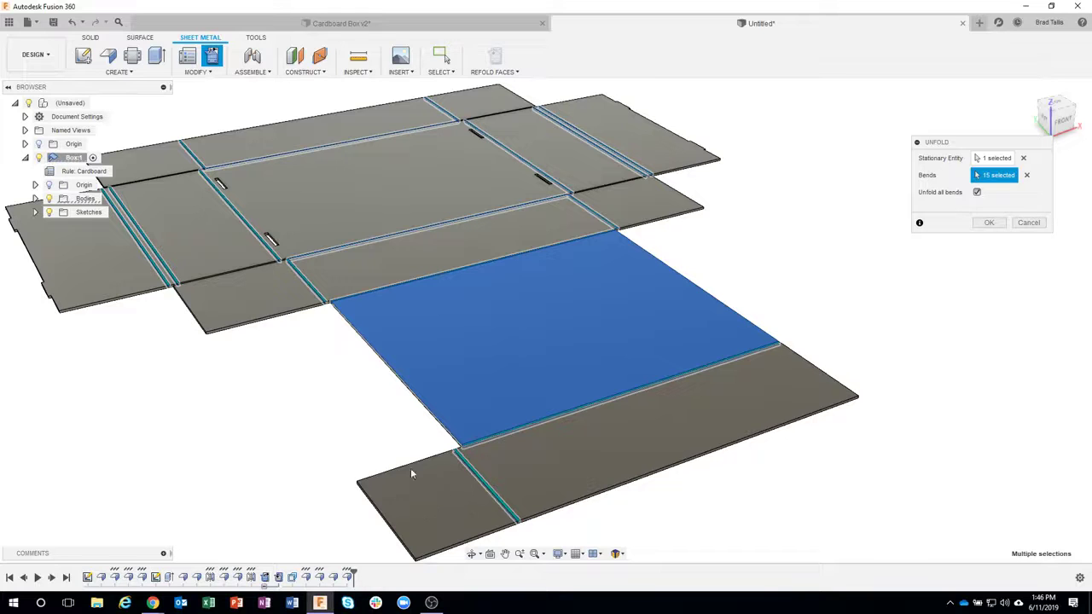
pyautogui.click(1038, 225)
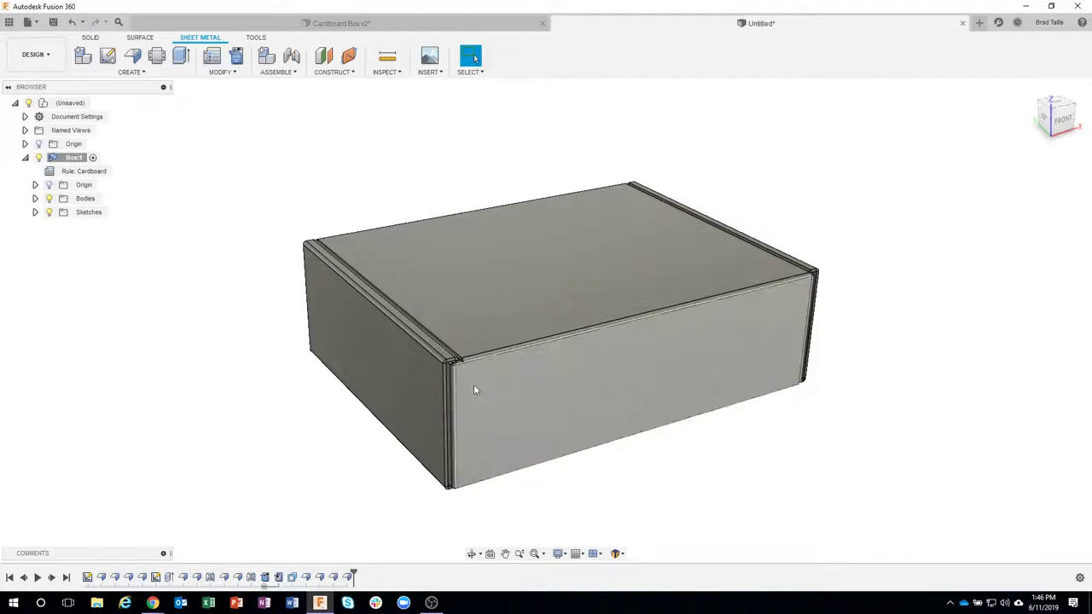
# Unfold only the side tab's bend, with Unfold all bends off and the front flap's outer face stationary
pyautogui.scroll(5, 453, 349)
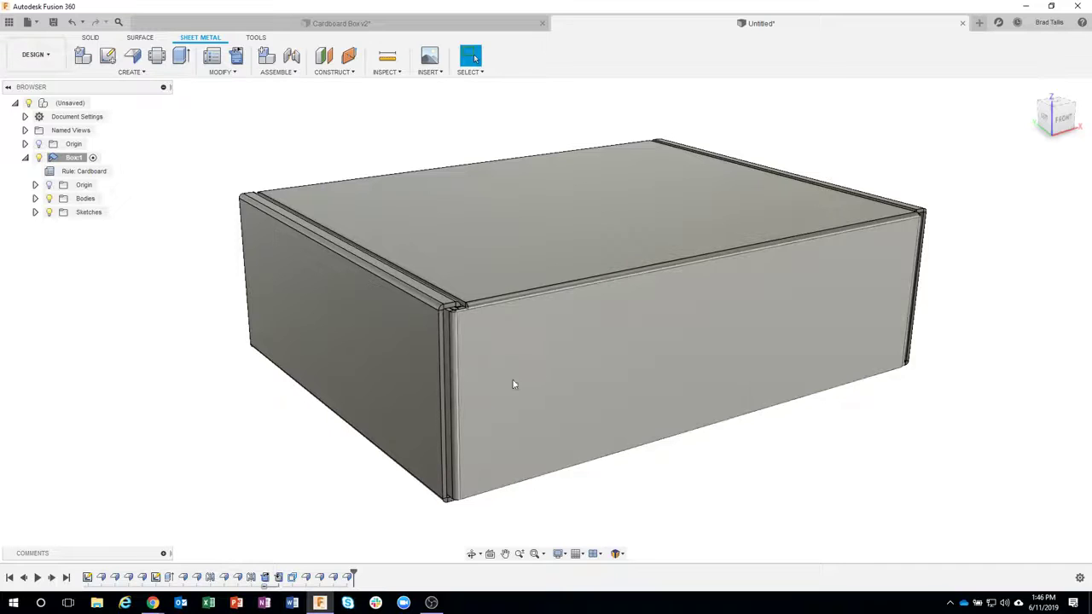
pyautogui.keyDown('shift'); pyautogui.moveTo(540, 407); pyautogui.dragTo(546, 414, button='middle'); pyautogui.keyUp('shift')
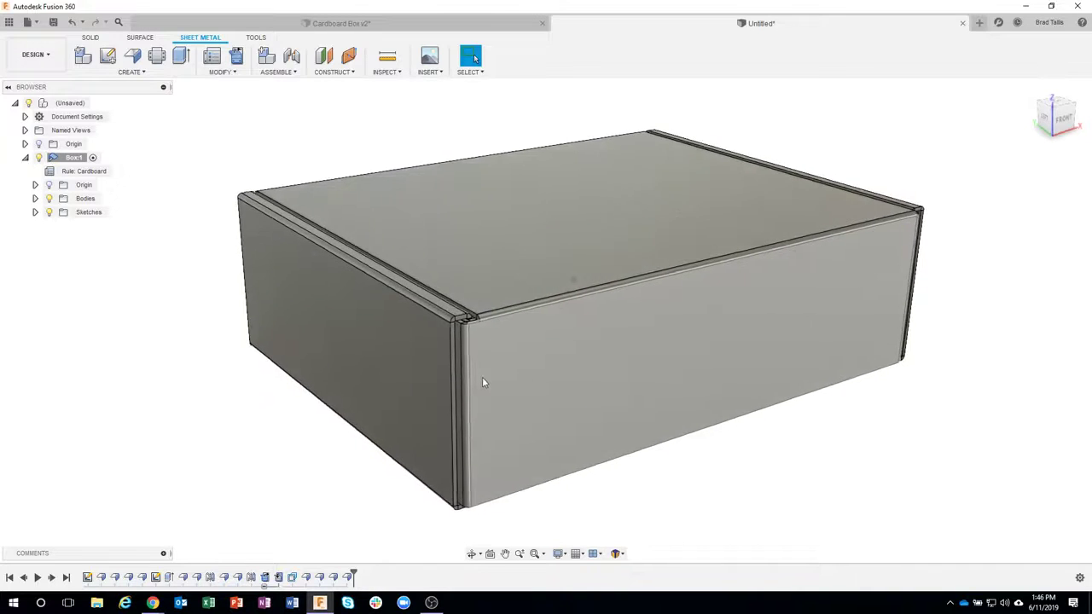
pyautogui.scroll(1, 482, 377)
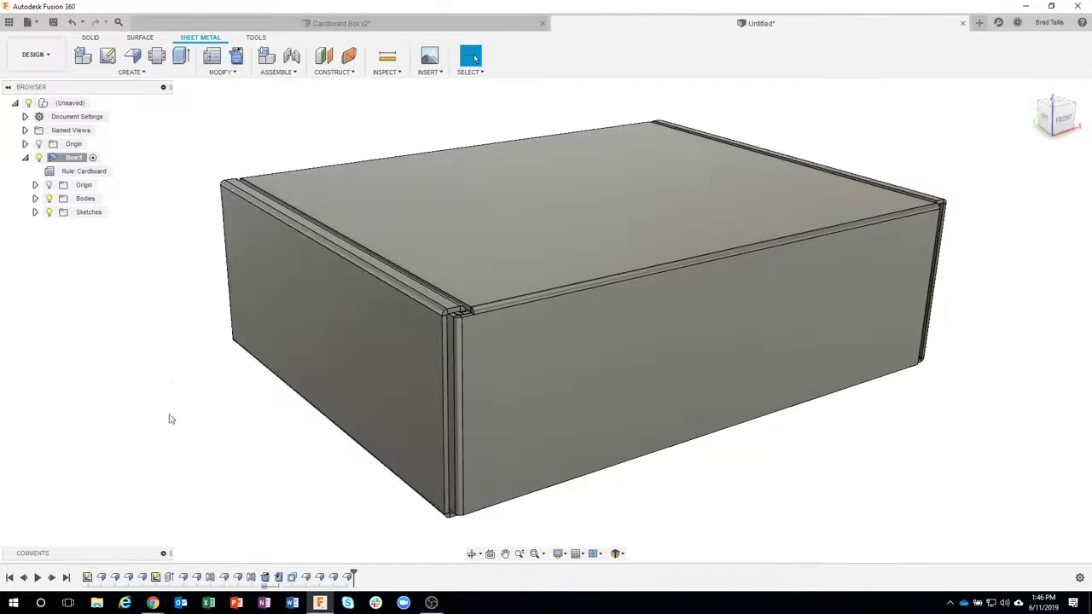
pyautogui.keyDown('shift'); pyautogui.moveTo(199, 442); pyautogui.dragTo(211, 128, button='middle'); pyautogui.keyUp('shift')
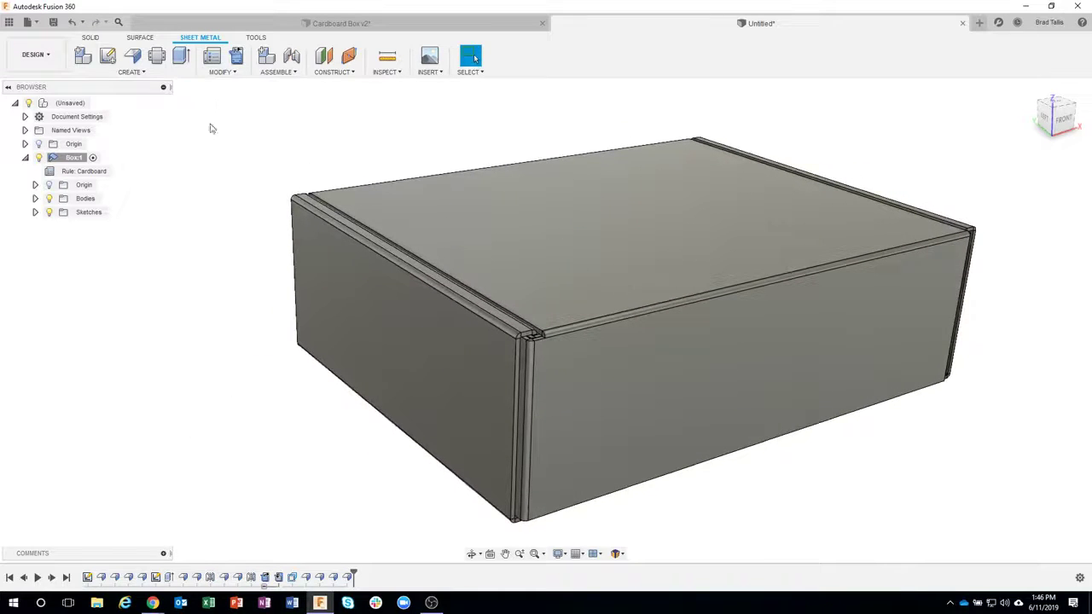
pyautogui.click(237, 57)
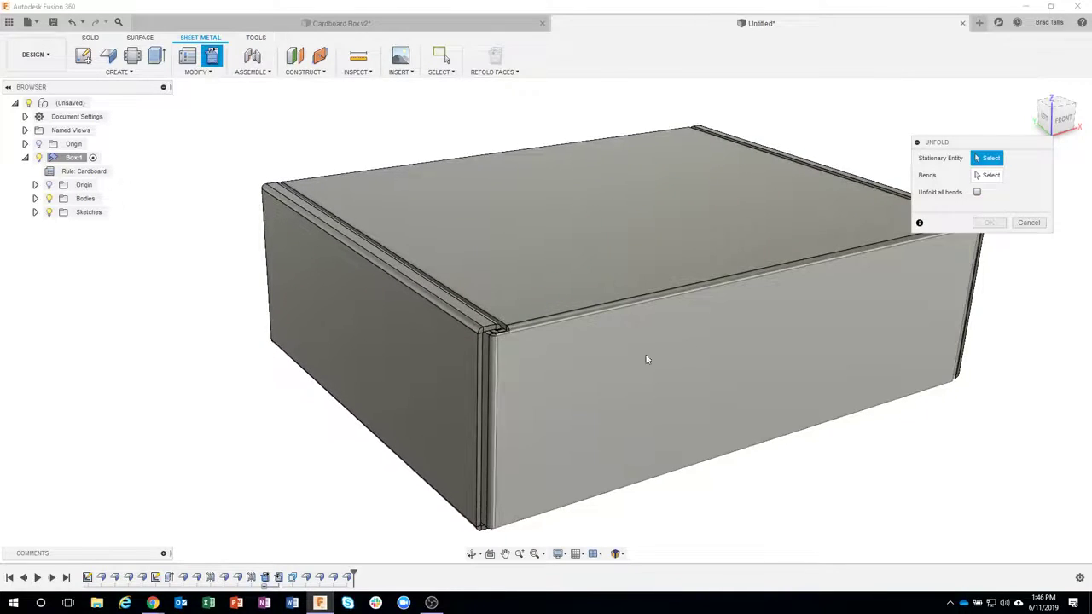
pyautogui.click(609, 376)
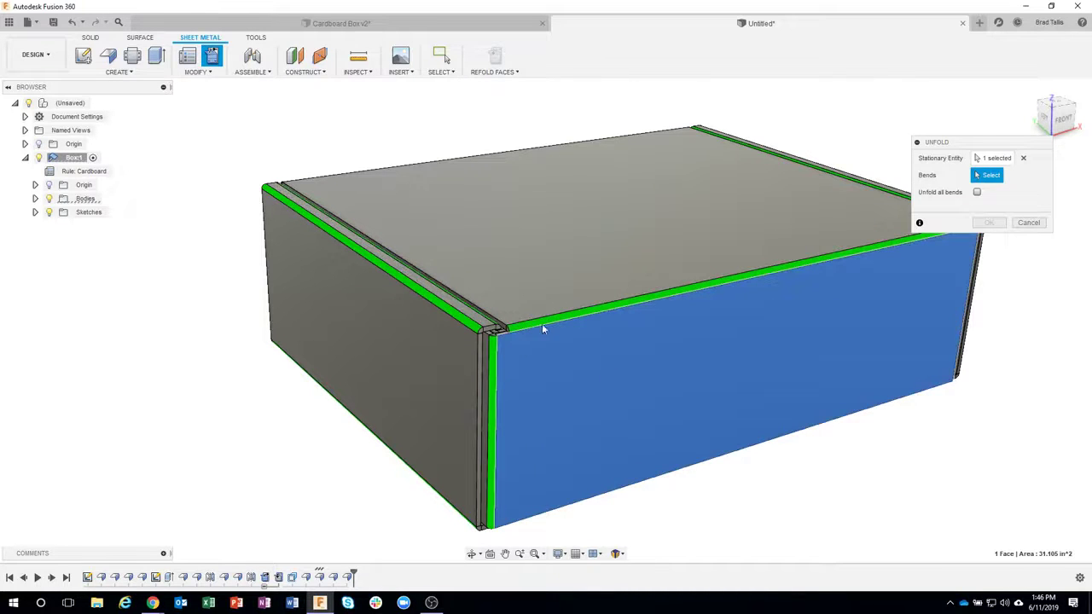
pyautogui.click(494, 375)
pyautogui.click(646, 485)
pyautogui.moveTo(646, 485); pyautogui.dragTo(622, 414, button='middle')
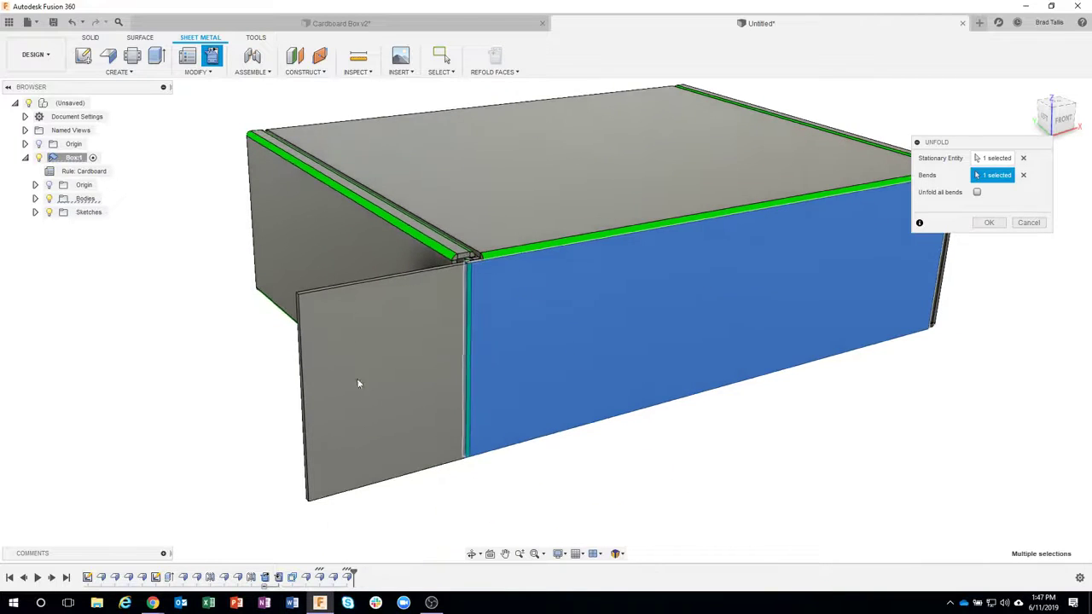
pyautogui.click(988, 224)
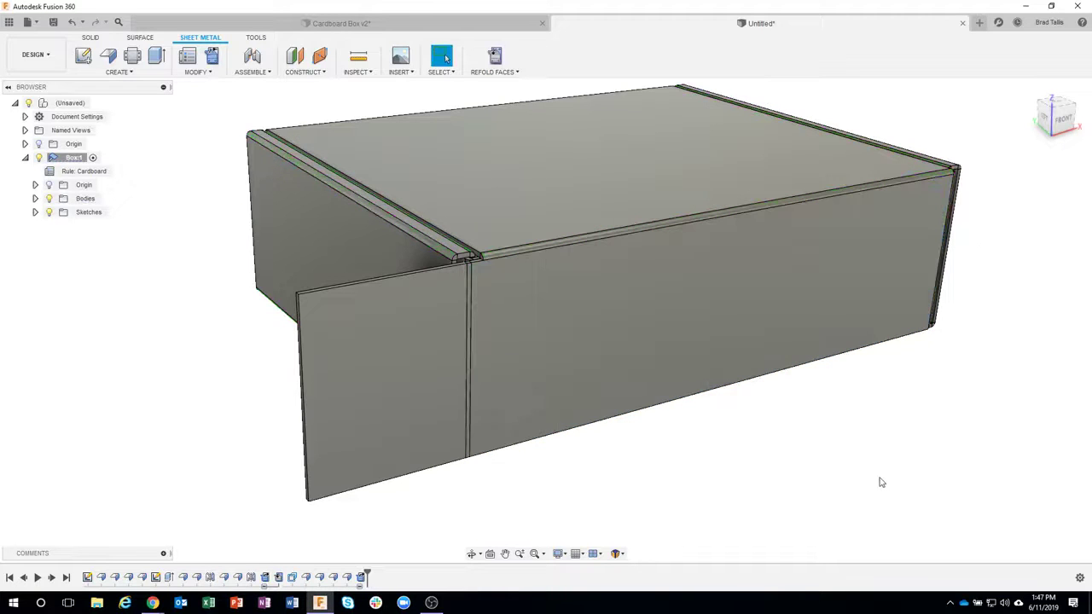
# Start a fillet on the unfolded tab's lower outer corner edge and set its radius to 2.5 in
pyautogui.keyDown('shift'); pyautogui.moveTo(856, 483); pyautogui.dragTo(246, 264, button='middle'); pyautogui.keyUp('shift')
pyautogui.scroll(3, 241, 271)
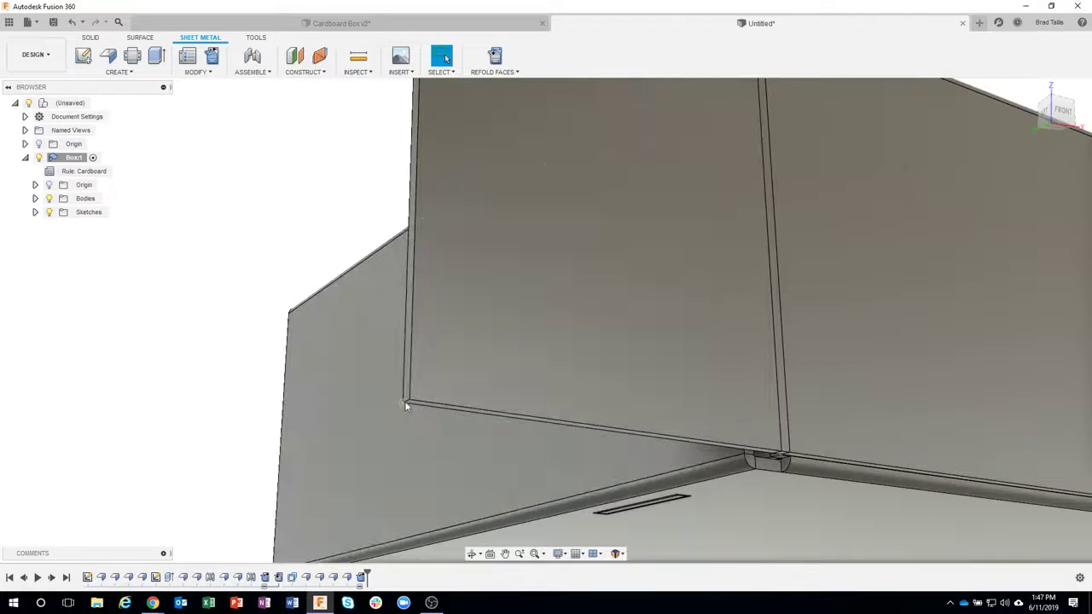
pyautogui.scroll(5, 407, 397)
pyautogui.scroll(-4, 422, 406)
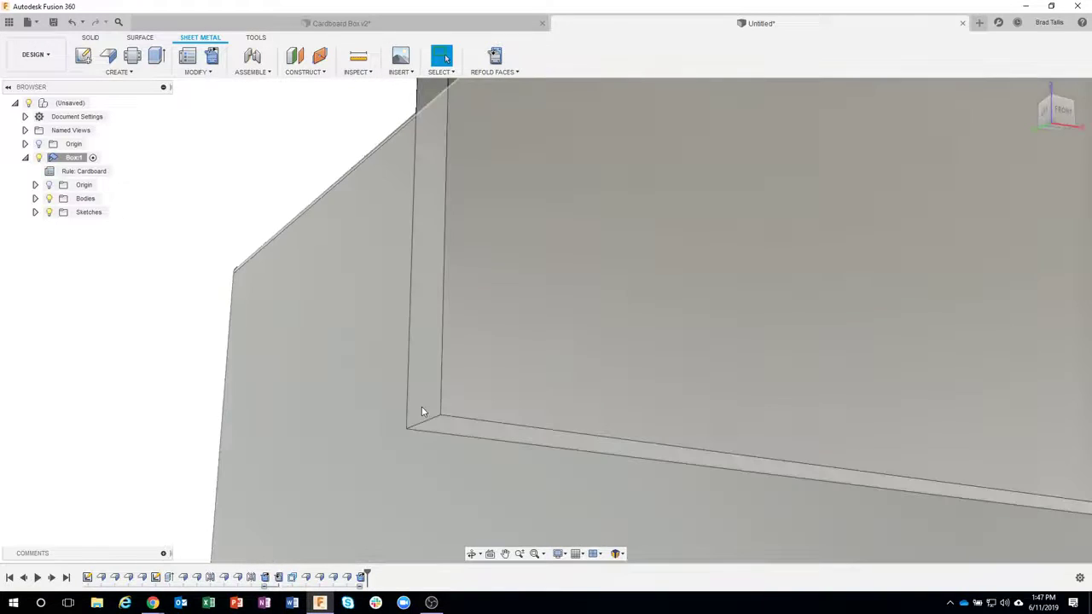
pyautogui.click(428, 424)
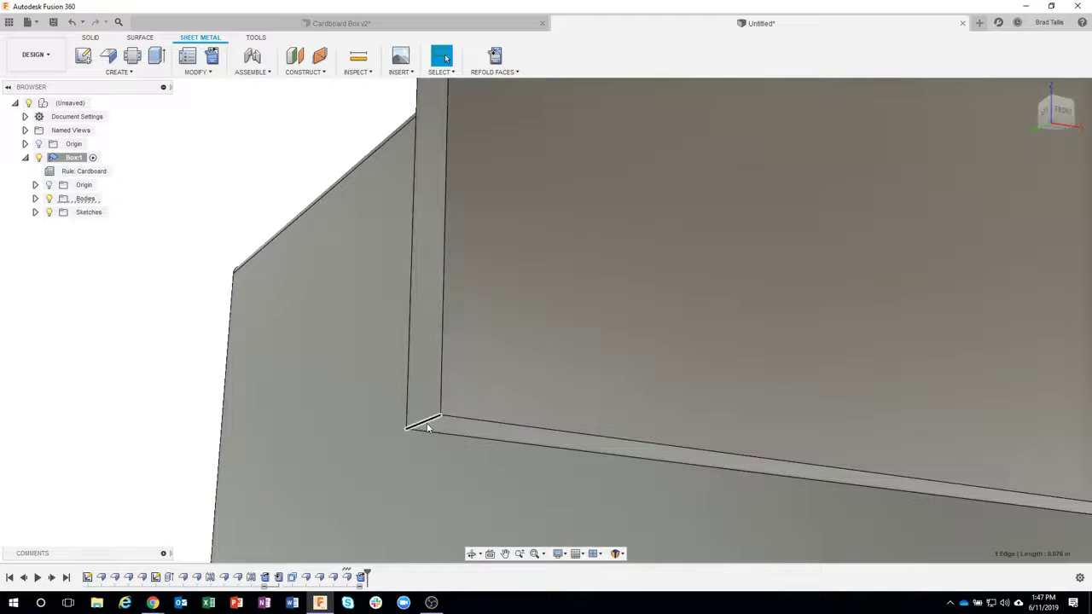
pyautogui.rightClick(428, 427)
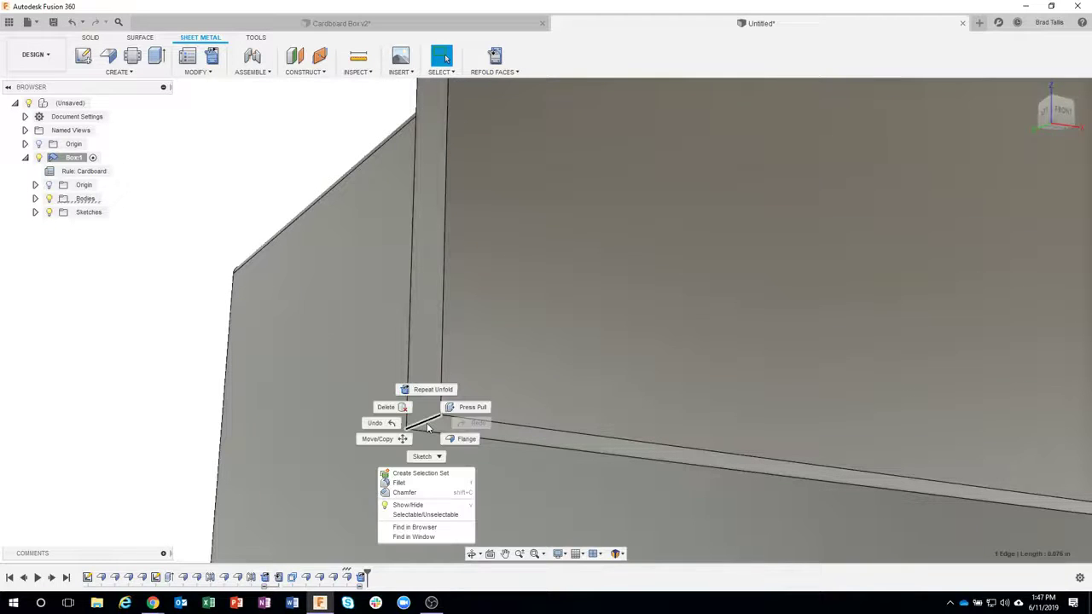
pyautogui.click(424, 483)
pyautogui.scroll(-5, 416, 428)
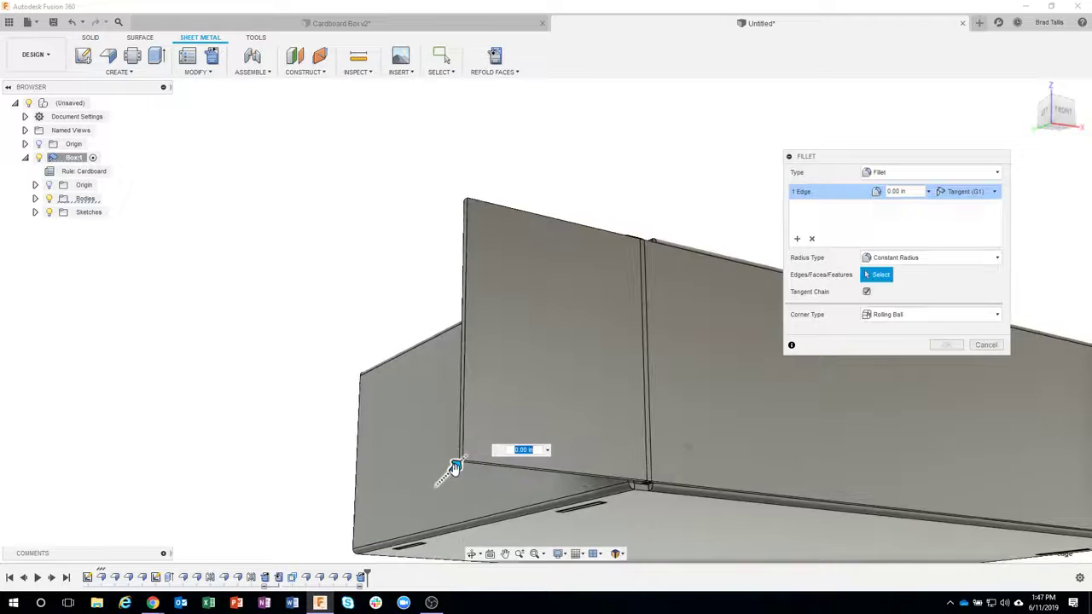
pyautogui.moveTo(452, 461); pyautogui.dragTo(488, 433)
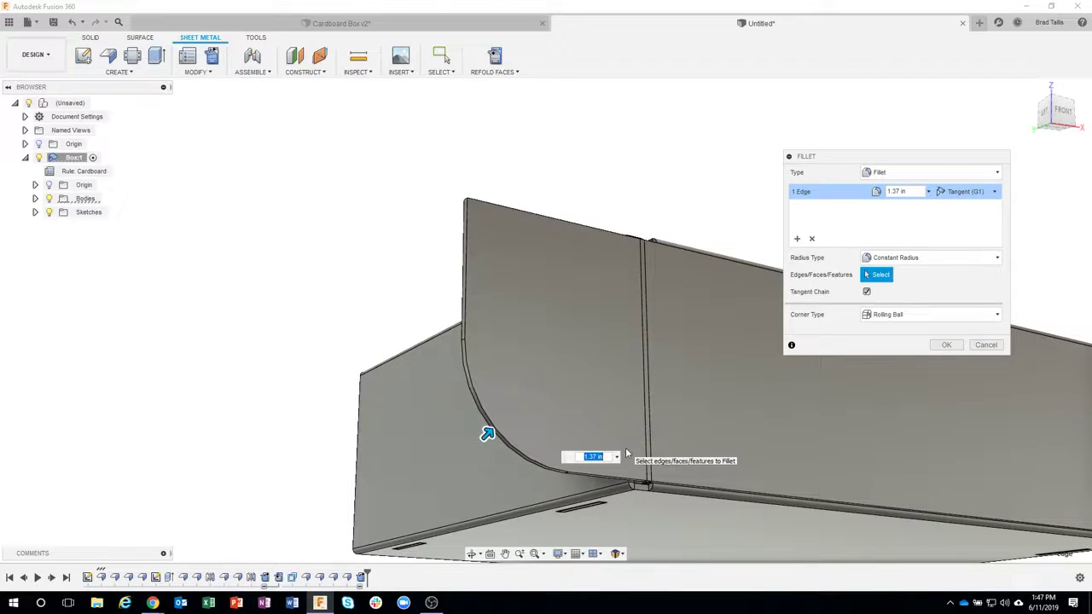
pyautogui.write('2.5')
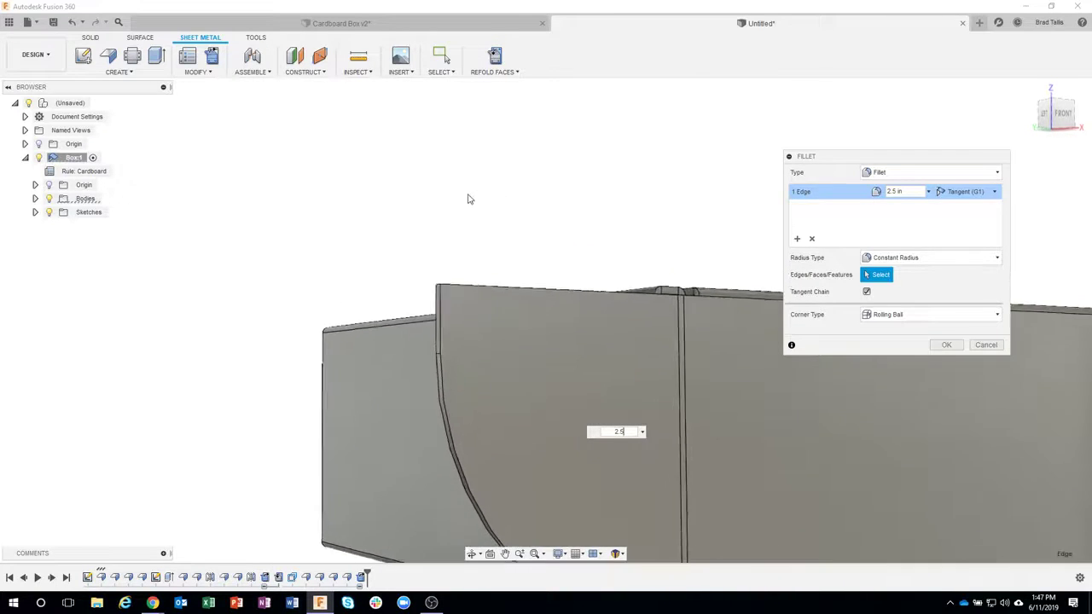
# Add the tab's upper outer corner as a second fillet set with a 0.5 in radius, create the fillet, and review its settings
pyautogui.keyDown('shift'); pyautogui.moveTo(453, 205); pyautogui.dragTo(446, 207, button='middle'); pyautogui.keyUp('shift')
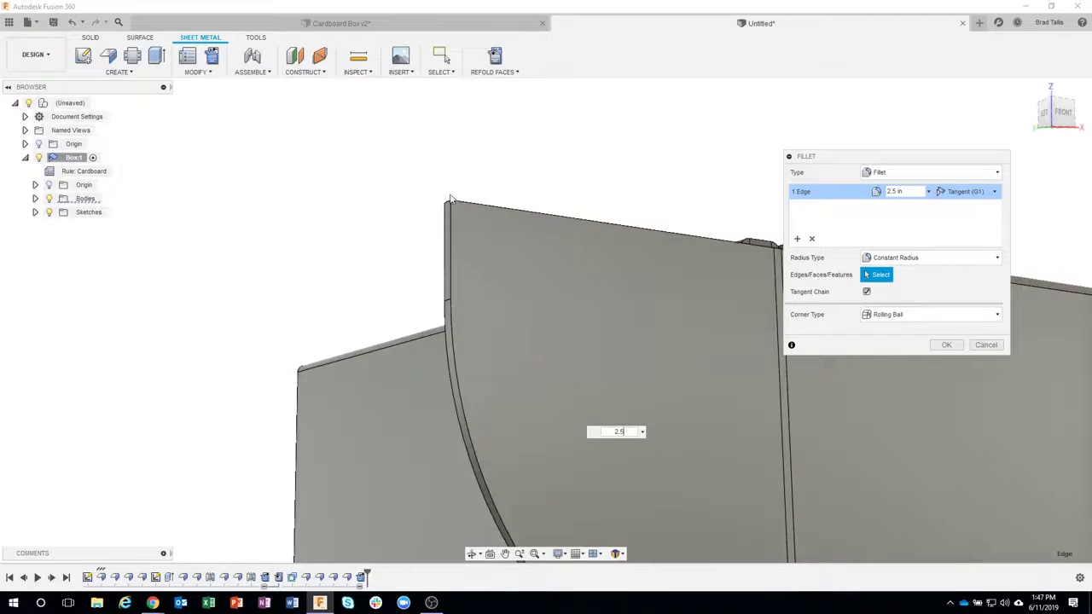
pyautogui.scroll(3, 450, 198)
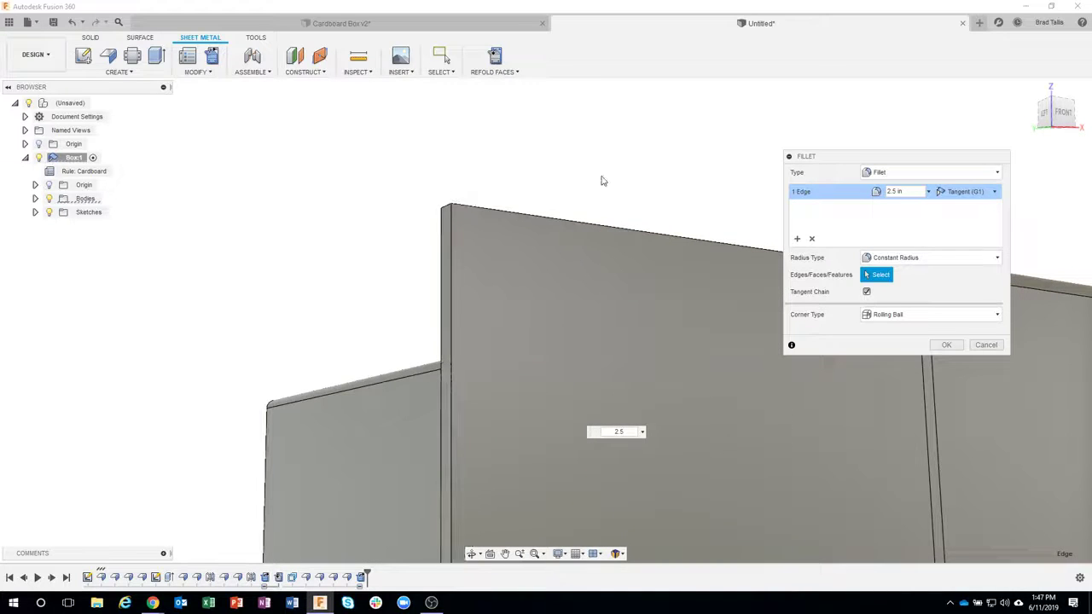
pyautogui.click(798, 240)
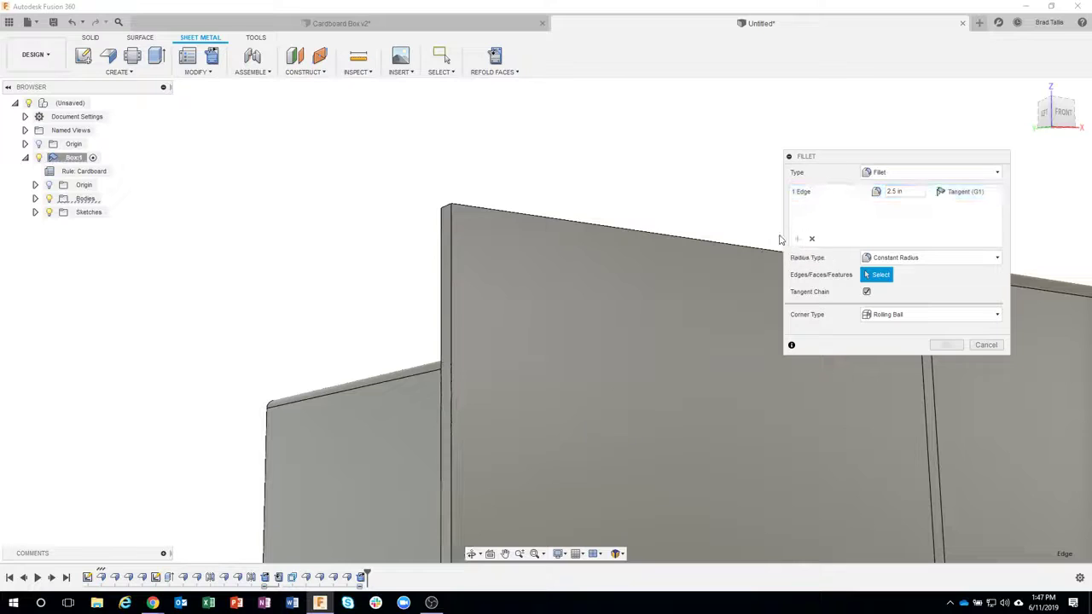
pyautogui.click(445, 211)
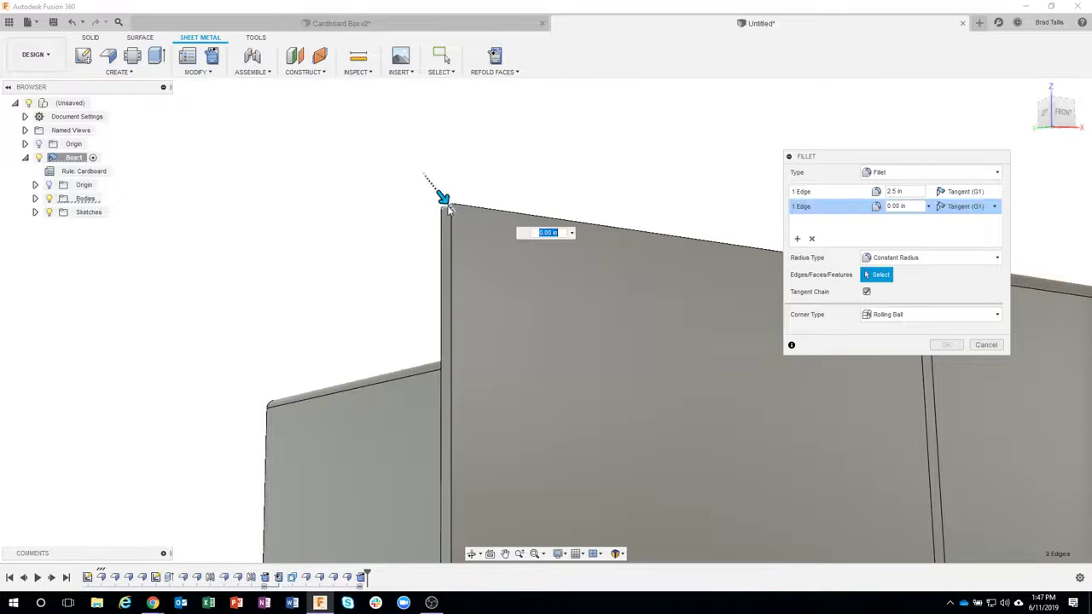
pyautogui.moveTo(445, 201); pyautogui.dragTo(466, 227)
pyautogui.scroll(-3, 538, 176)
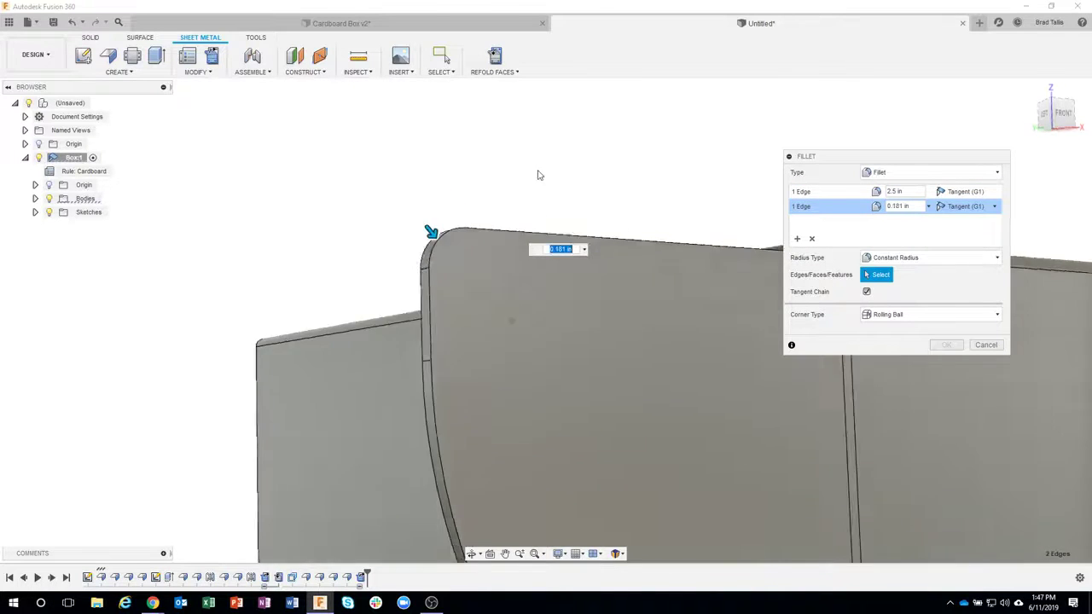
pyautogui.keyDown('shift'); pyautogui.moveTo(529, 174); pyautogui.dragTo(857, 175, button='middle'); pyautogui.keyUp('shift')
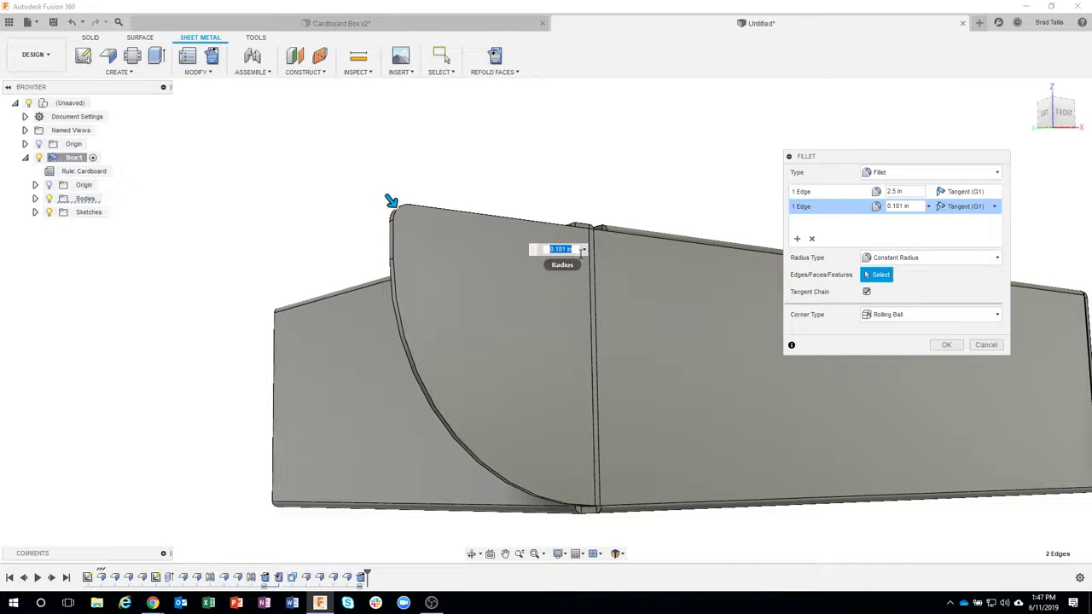
pyautogui.press('Return')
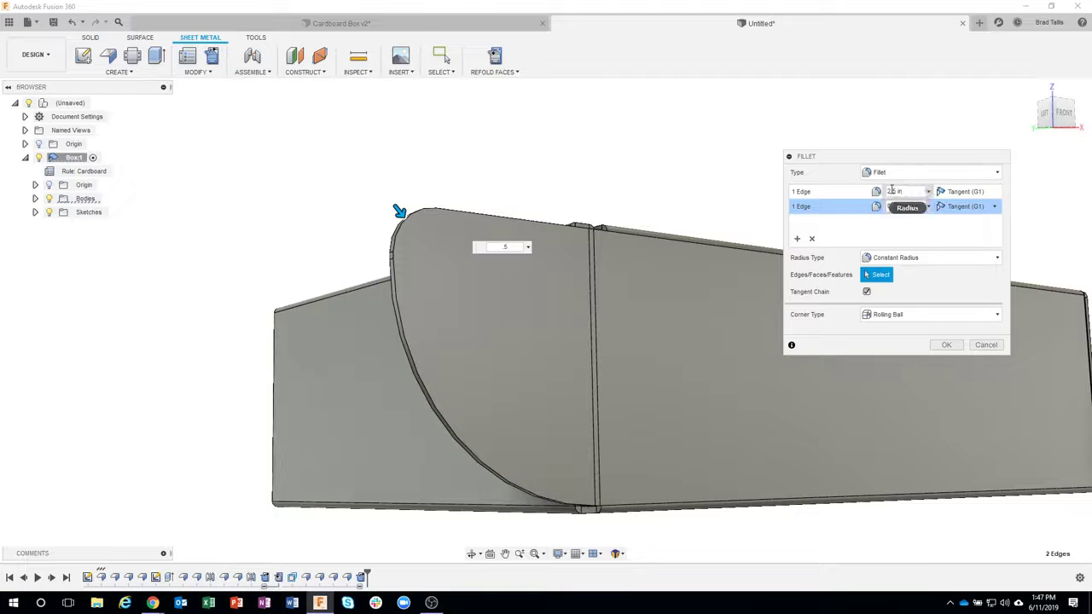
pyautogui.click(944, 345)
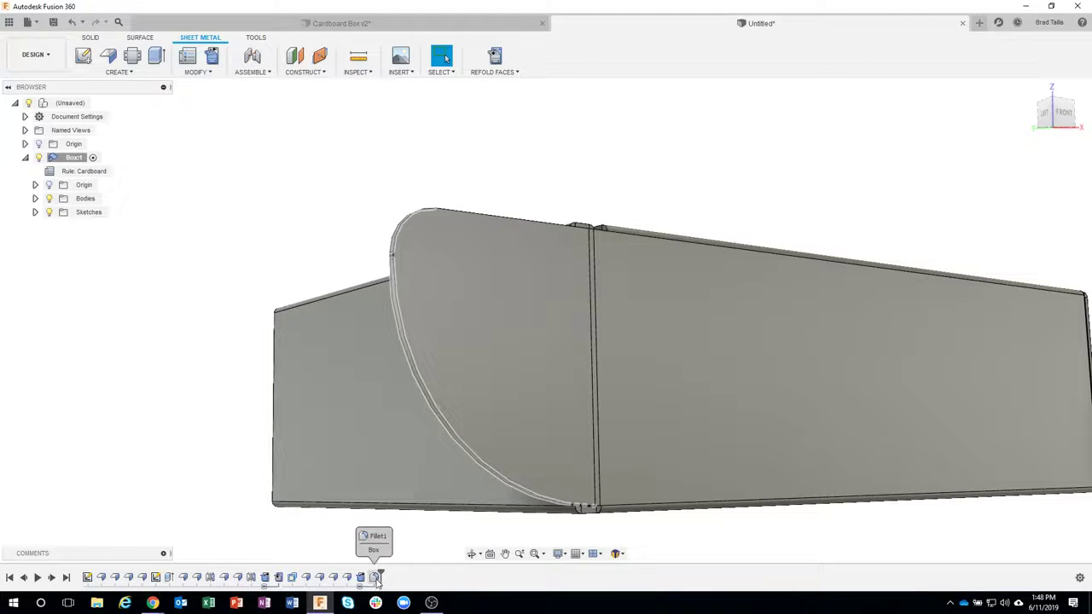
pyautogui.doubleClick(376, 578)
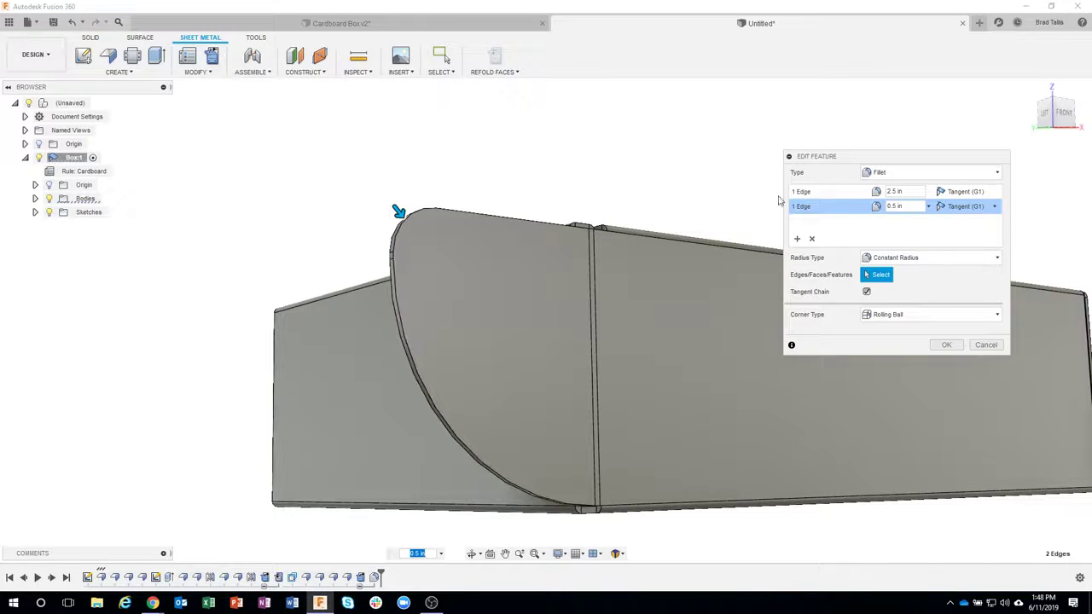
pyautogui.click(986, 345)
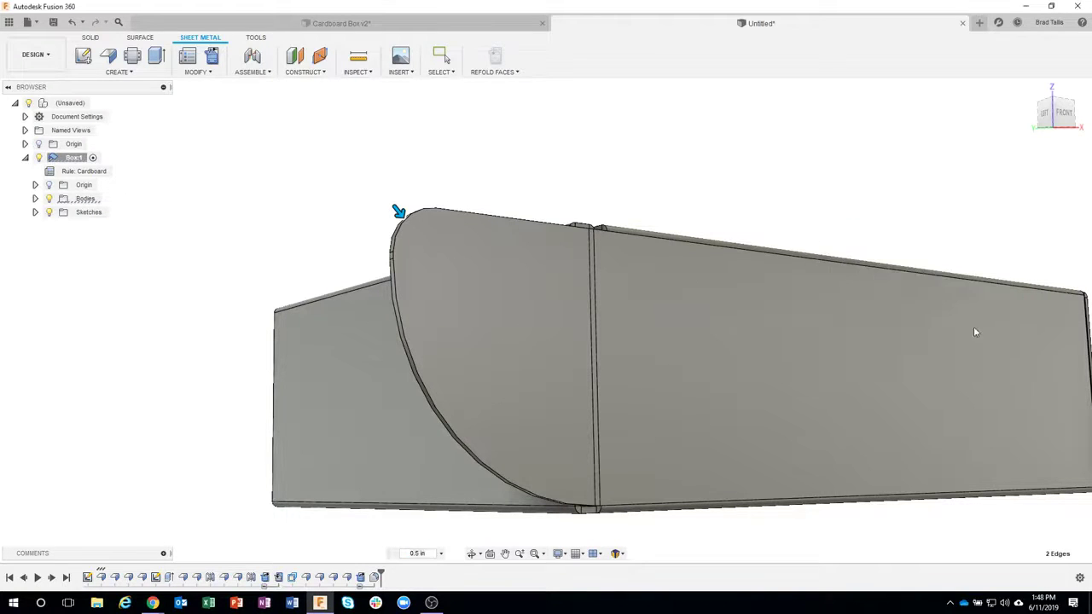
# Refold the rounded side tab back into the box corner
pyautogui.keyDown('shift'); pyautogui.moveTo(739, 189); pyautogui.dragTo(554, 355, button='middle'); pyautogui.keyUp('shift')
pyautogui.keyDown('shift'); pyautogui.moveTo(602, 482); pyautogui.dragTo(625, 496, button='middle'); pyautogui.keyUp('shift')
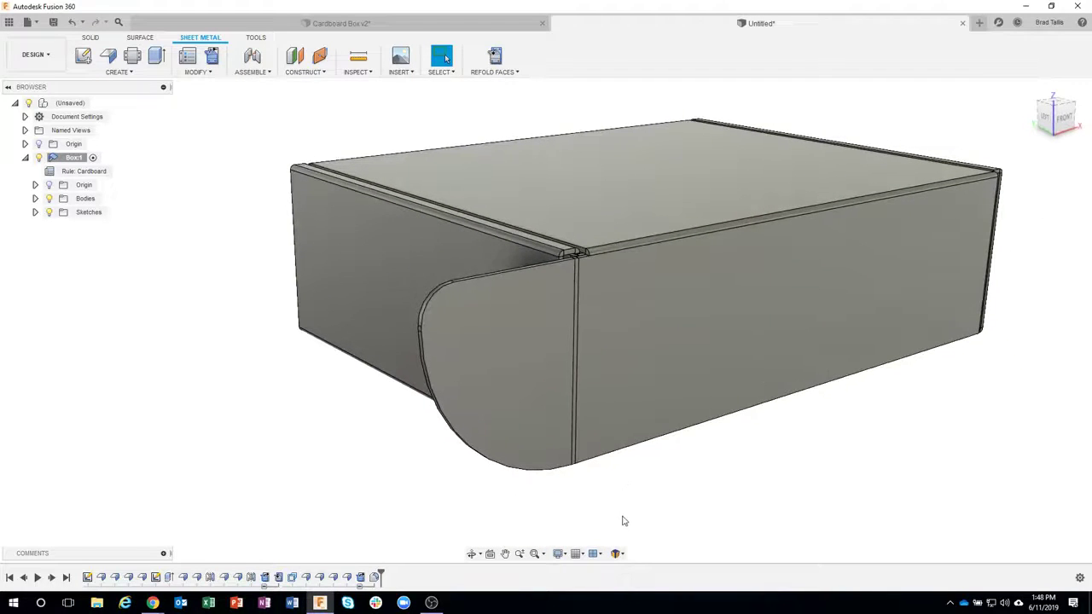
pyautogui.keyDown('shift'); pyautogui.moveTo(585, 220); pyautogui.dragTo(599, 274, button='middle'); pyautogui.keyUp('shift')
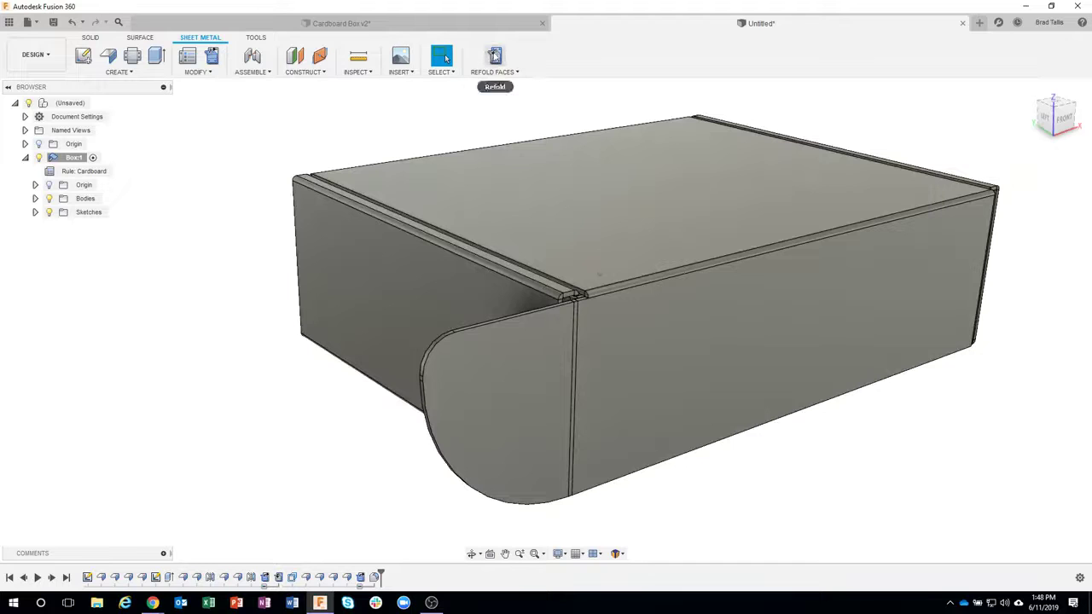
pyautogui.click(495, 56)
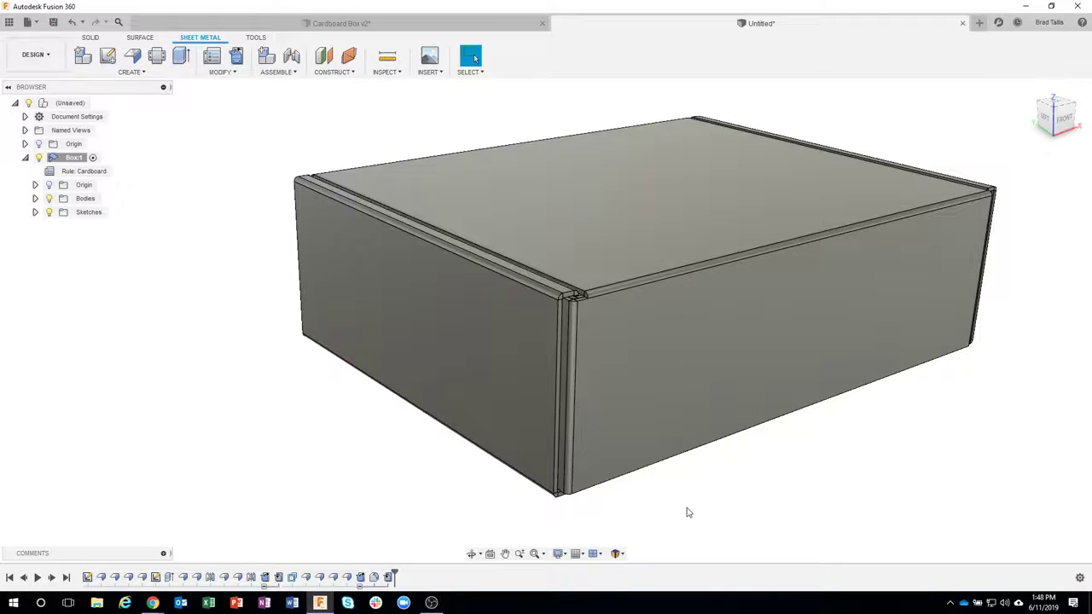
# Start a feature mirror and select the rounded side tab's fillet and the last two edge flanges as objects
pyautogui.keyDown('shift'); pyautogui.moveTo(688, 512); pyautogui.dragTo(229, 174, button='middle'); pyautogui.keyUp('shift')
pyautogui.click(89, 38)
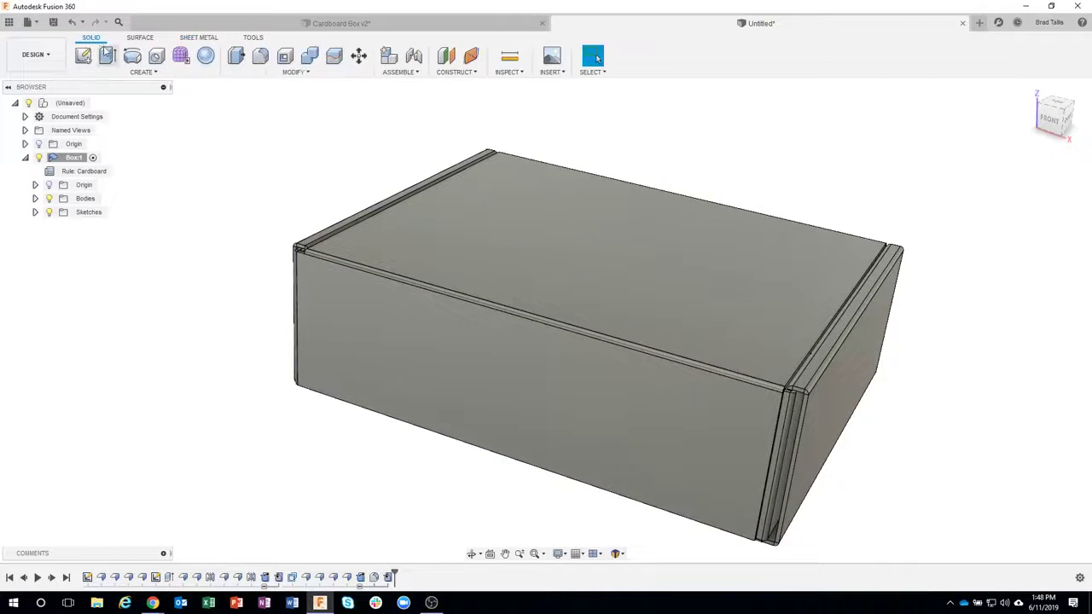
pyautogui.click(140, 72)
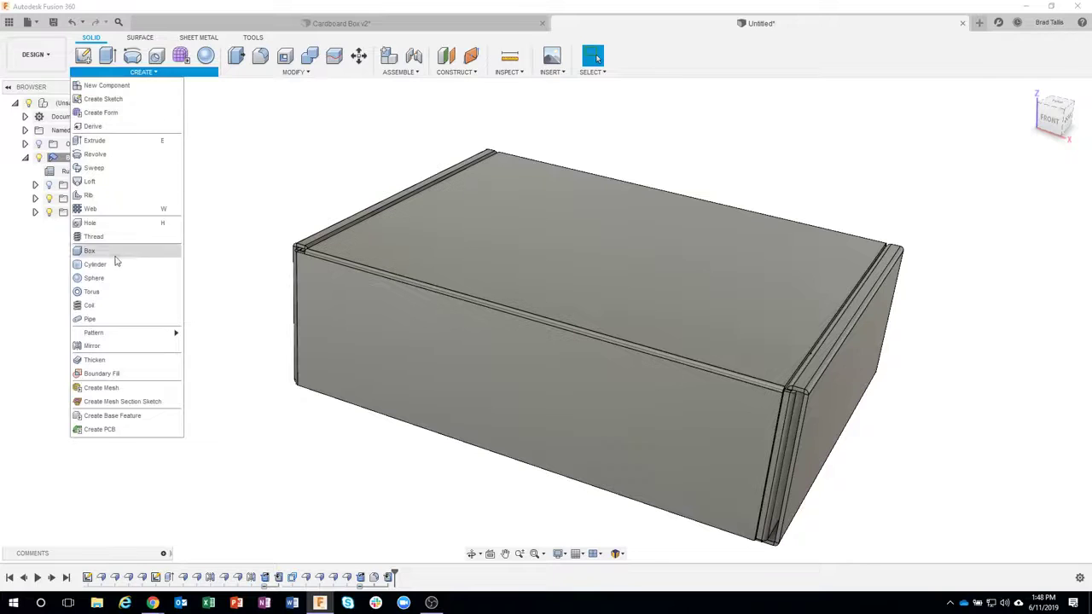
pyautogui.click(117, 346)
pyautogui.keyDown('shift'); pyautogui.moveTo(212, 277); pyautogui.dragTo(430, 526, button='middle'); pyautogui.keyUp('shift')
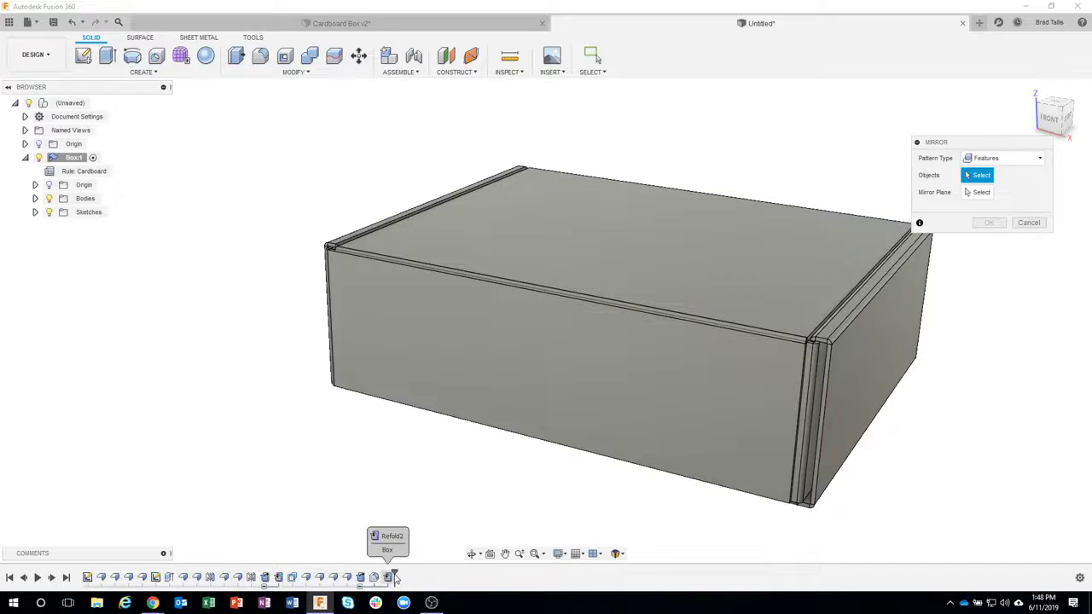
pyautogui.click(373, 578)
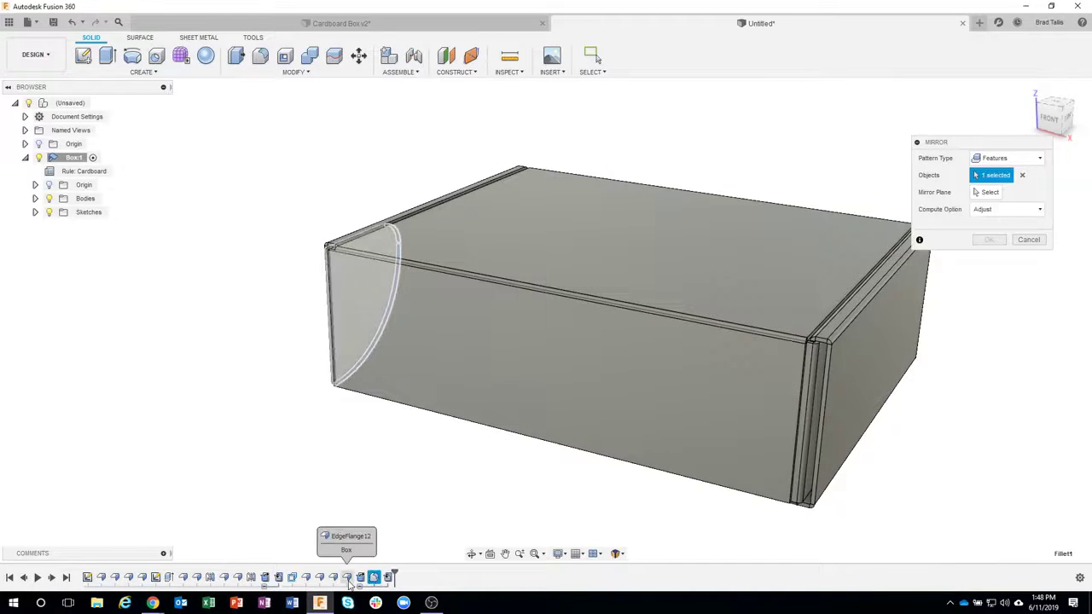
pyautogui.click(346, 577)
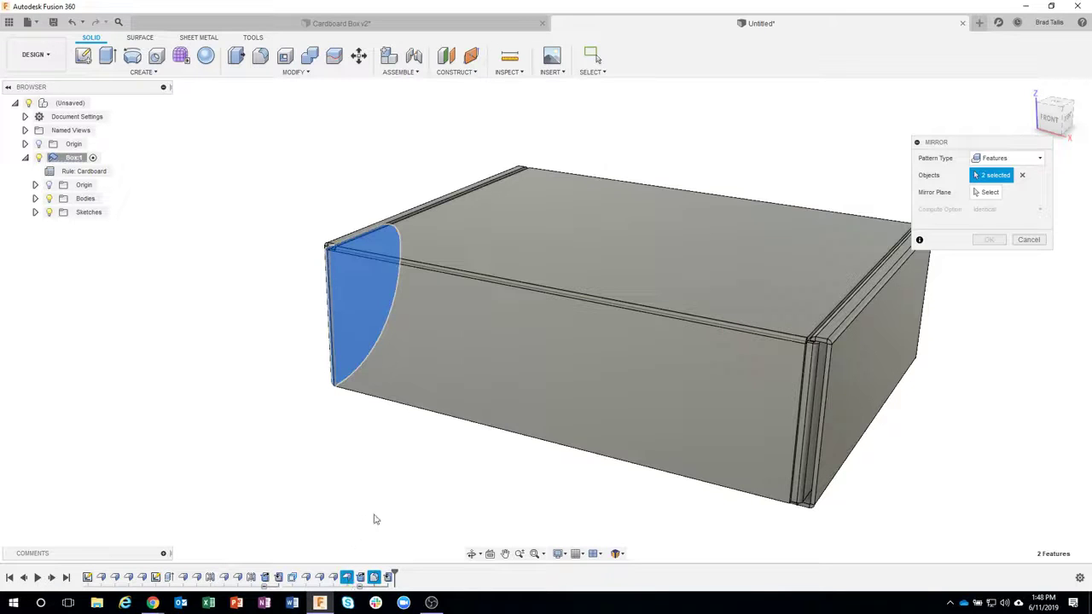
pyautogui.keyDown('shift'); pyautogui.moveTo(362, 536); pyautogui.dragTo(486, 358, button='middle'); pyautogui.keyUp('shift')
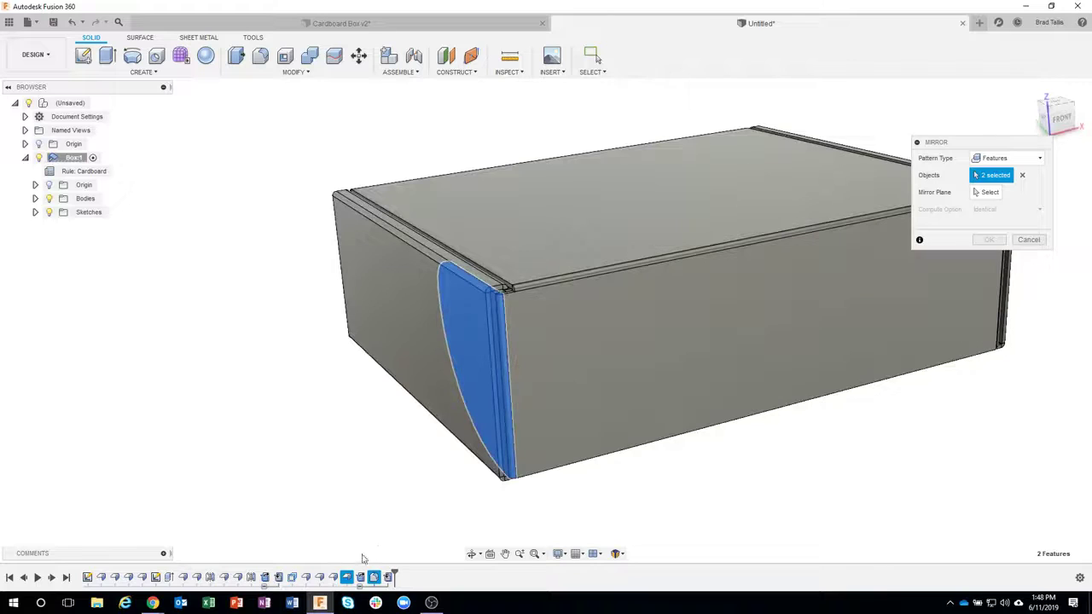
pyautogui.click(335, 577)
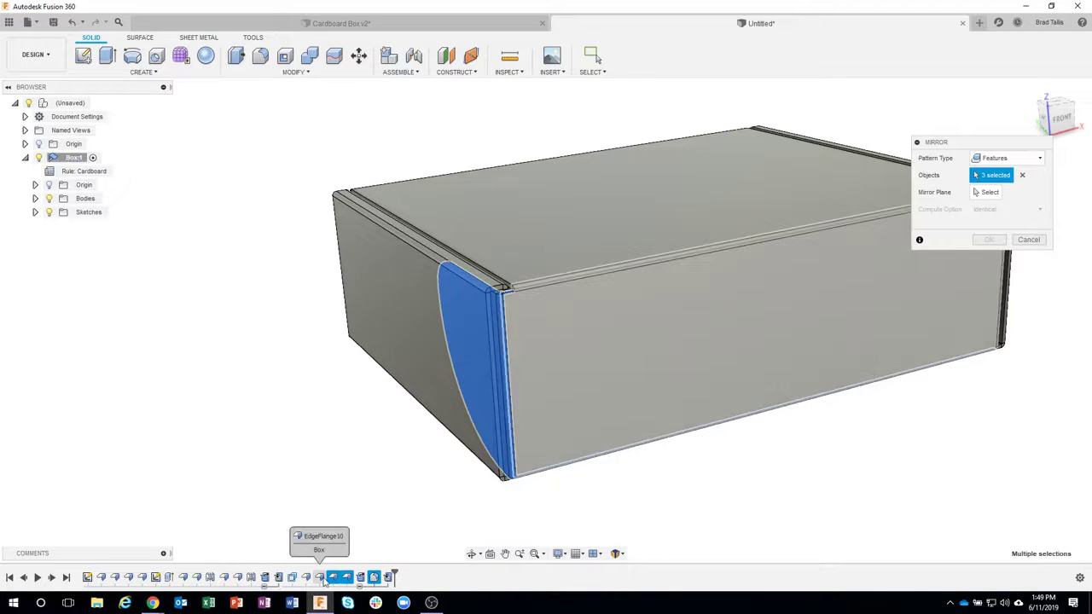
pyautogui.keyDown('shift'); pyautogui.moveTo(446, 546); pyautogui.dragTo(1008, 219, button='middle'); pyautogui.keyUp('shift')
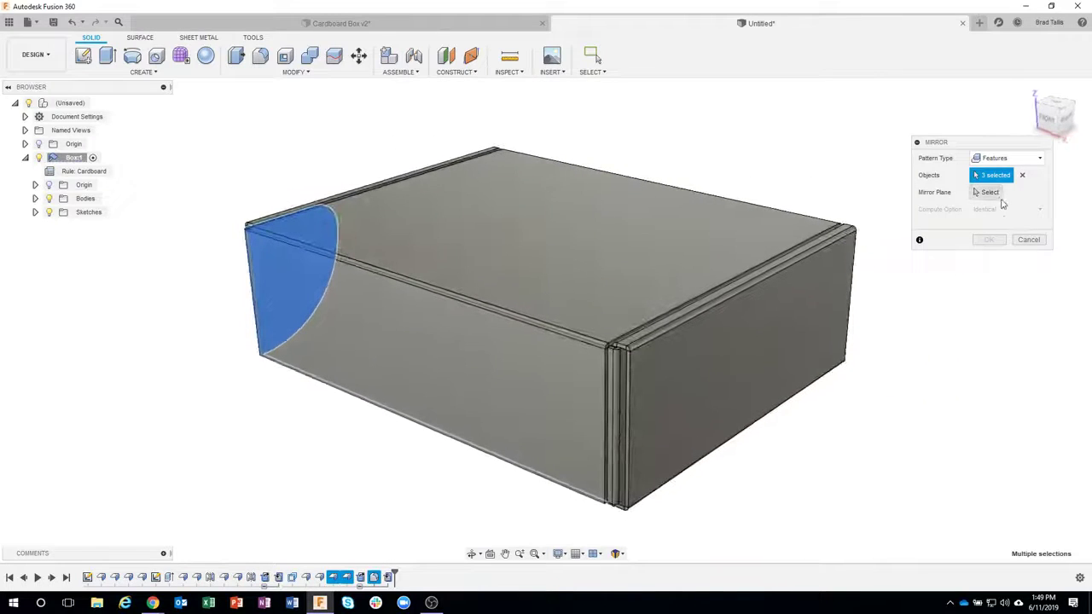
# Mirror the selected tab features across the YZ plane and inspect the mirrored tab at the opposite front corner
pyautogui.click(996, 195)
pyautogui.keyDown('shift'); pyautogui.moveTo(611, 276); pyautogui.dragTo(560, 313, button='middle'); pyautogui.keyUp('shift')
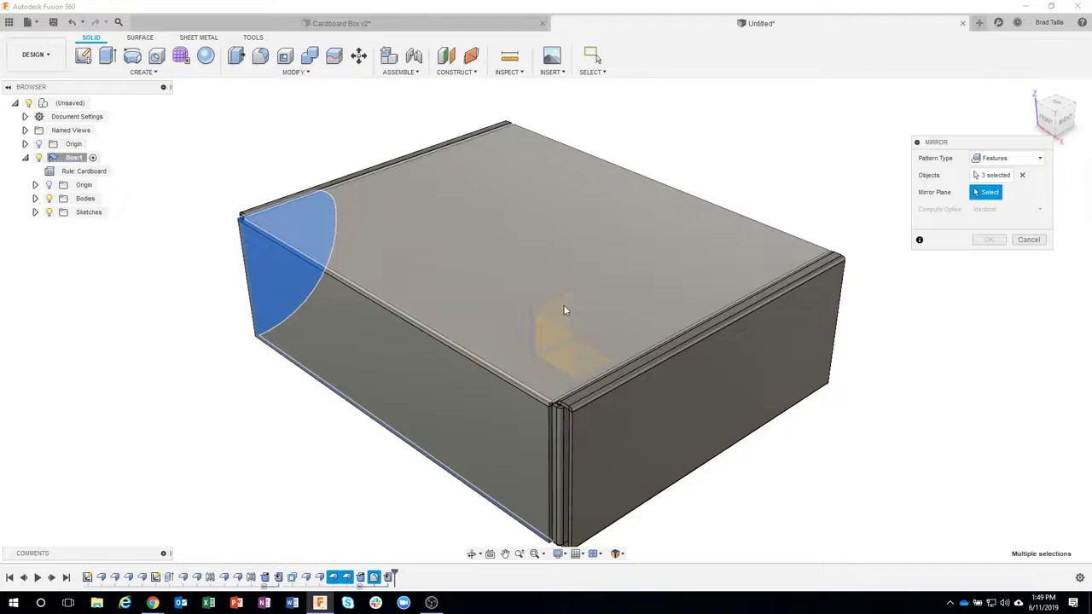
pyautogui.click(565, 310)
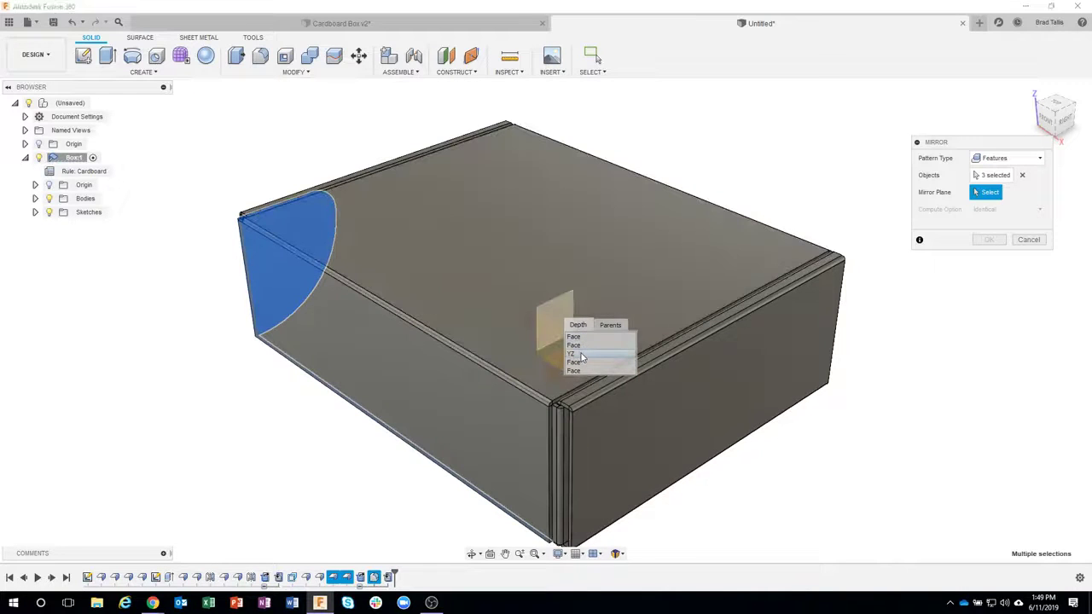
pyautogui.click(580, 355)
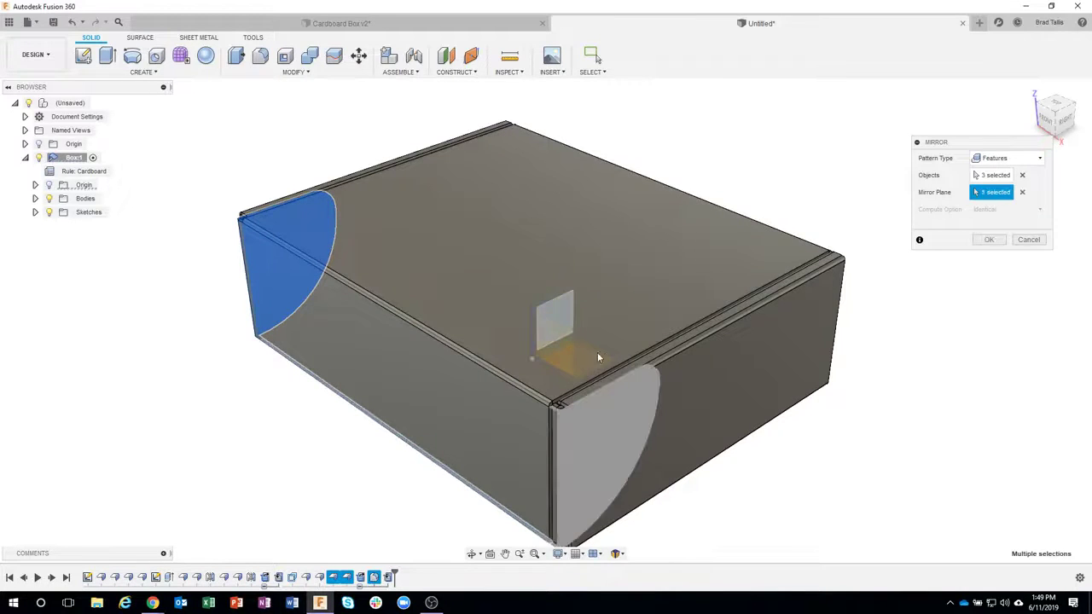
pyautogui.click(987, 242)
pyautogui.keyDown('shift'); pyautogui.moveTo(832, 380); pyautogui.dragTo(847, 387, button='middle'); pyautogui.keyUp('shift')
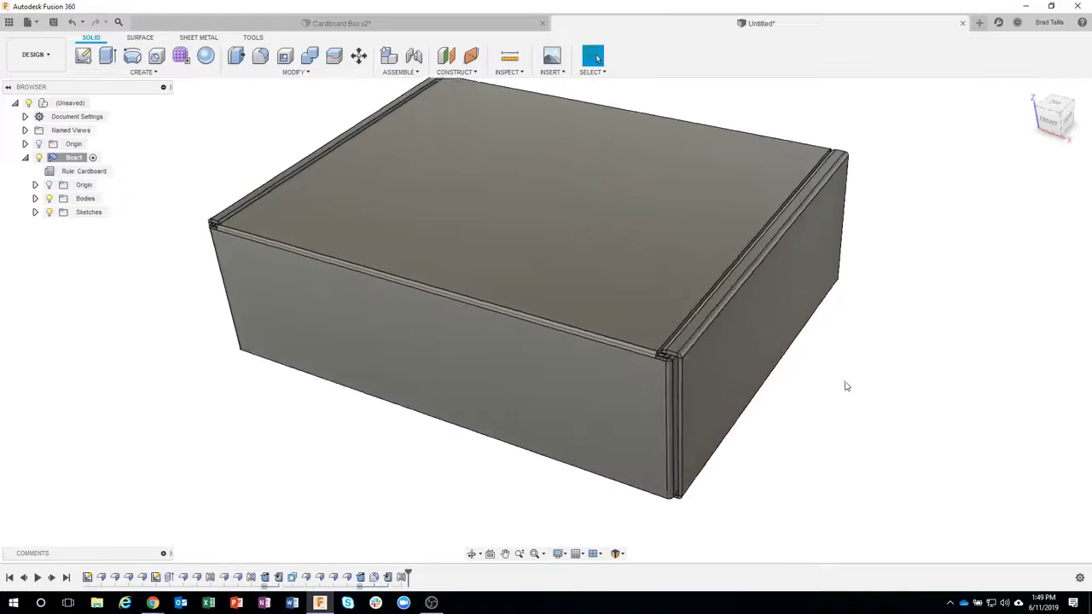
pyautogui.scroll(5, 743, 394)
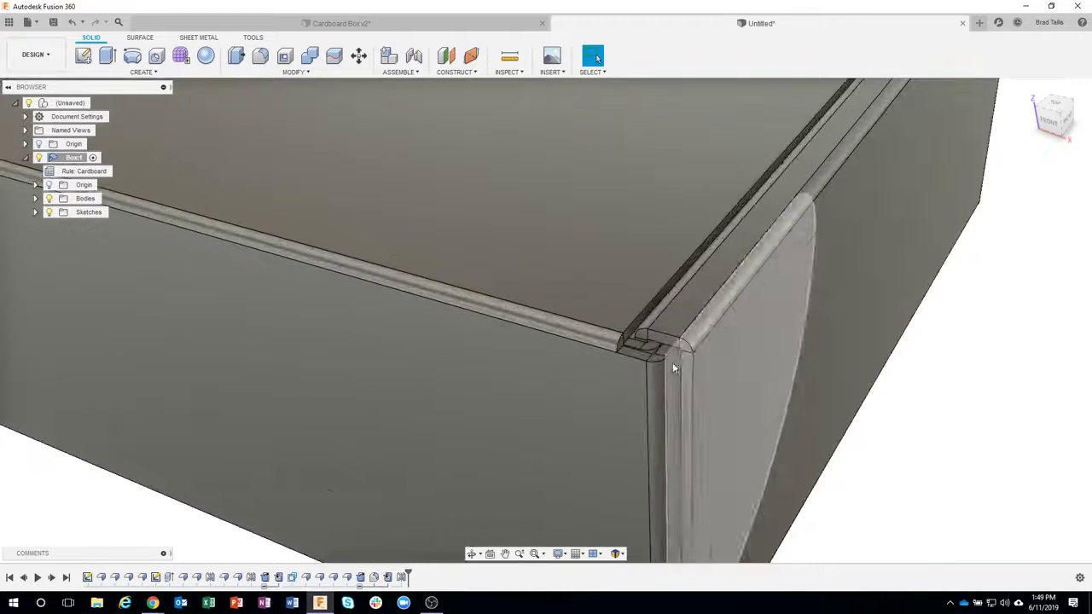
pyautogui.scroll(3, 672, 367)
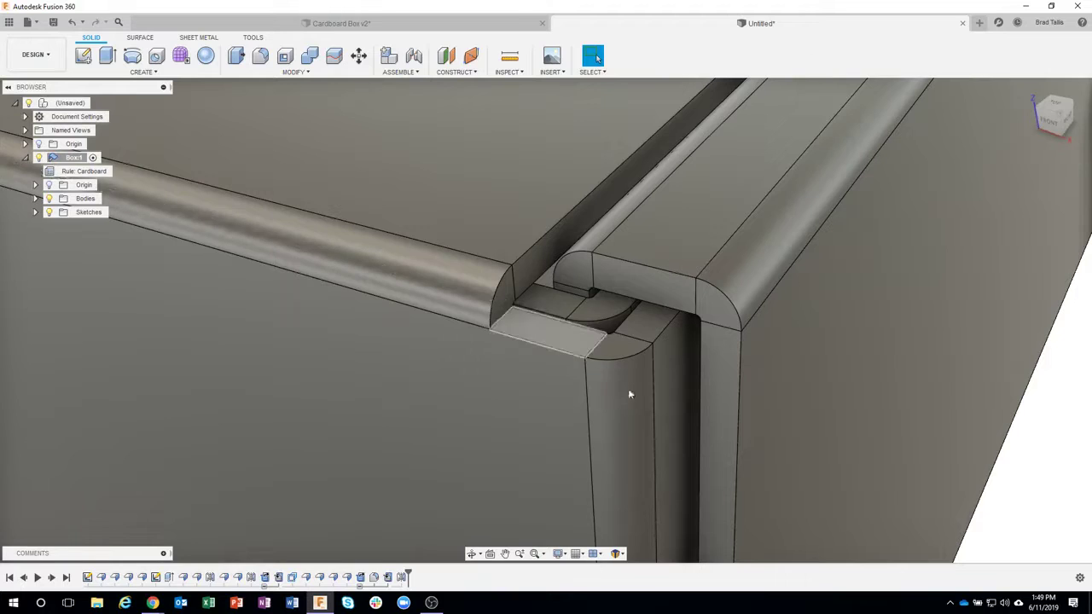
pyautogui.scroll(-8, 628, 393)
pyautogui.keyDown('shift'); pyautogui.moveTo(575, 308); pyautogui.dragTo(633, 312, button='middle'); pyautogui.keyUp('shift')
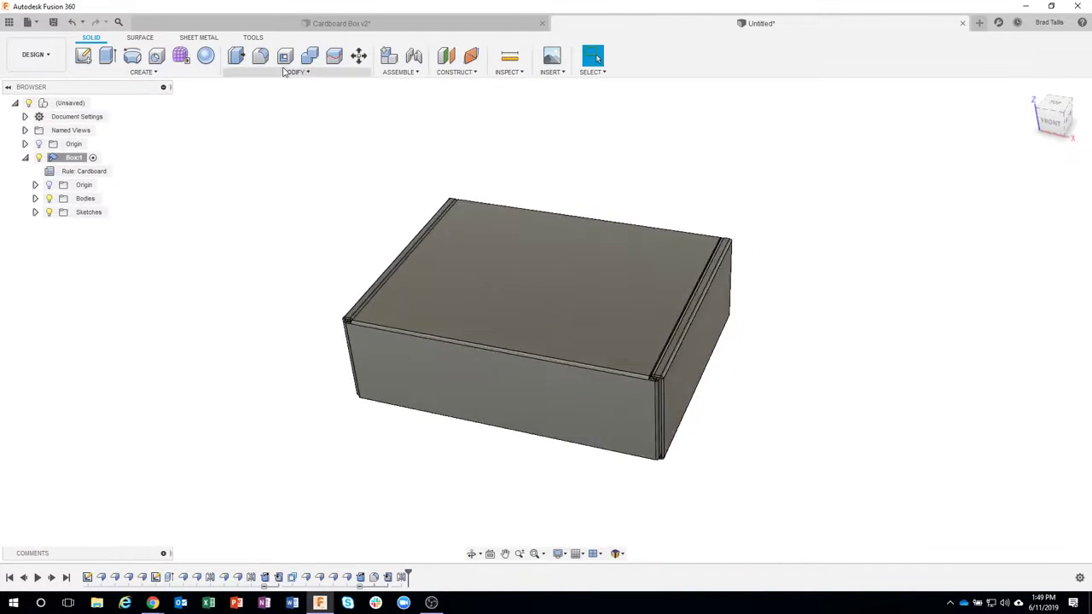
# Preview the whole box unfolded with Unfold all bends on and the bottom face stationary, and cancel the unfold
pyautogui.click(199, 38)
pyautogui.click(232, 58)
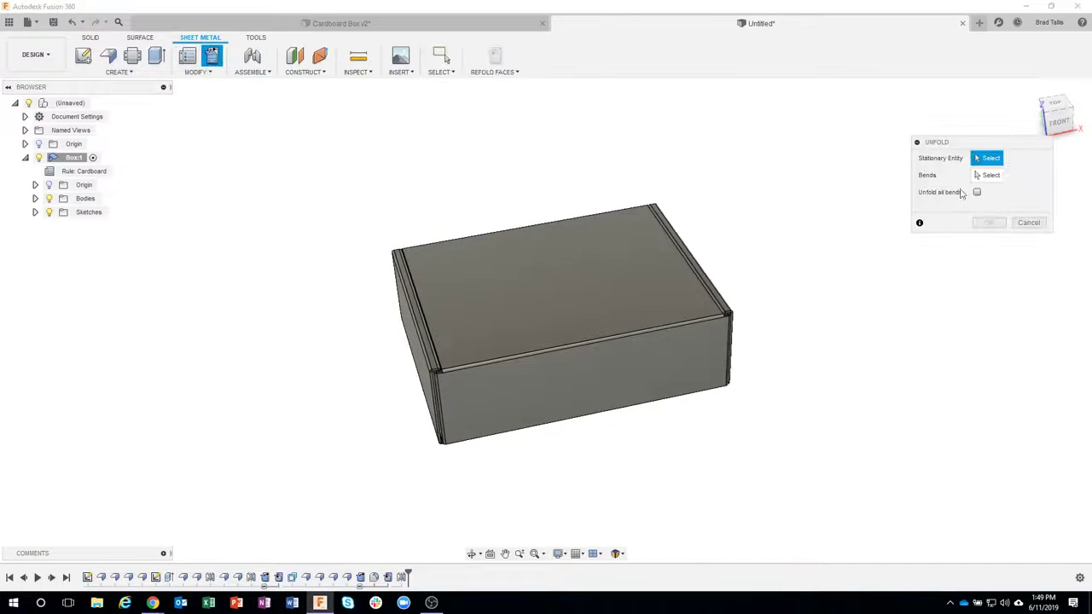
pyautogui.click(978, 194)
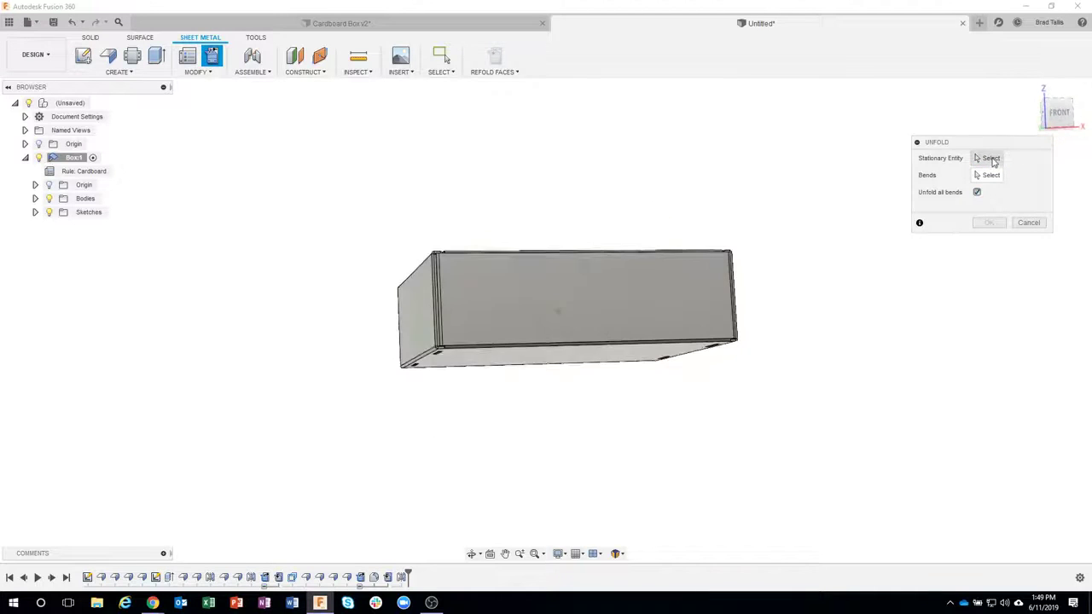
pyautogui.click(991, 161)
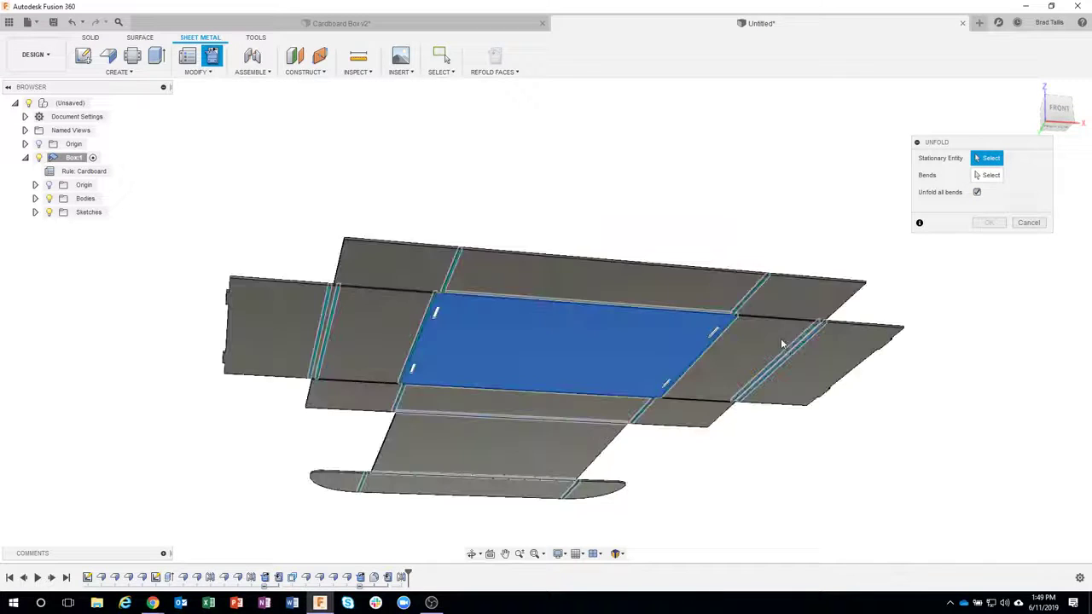
pyautogui.keyDown('shift'); pyautogui.moveTo(570, 224); pyautogui.dragTo(310, 261, button='middle'); pyautogui.keyUp('shift')
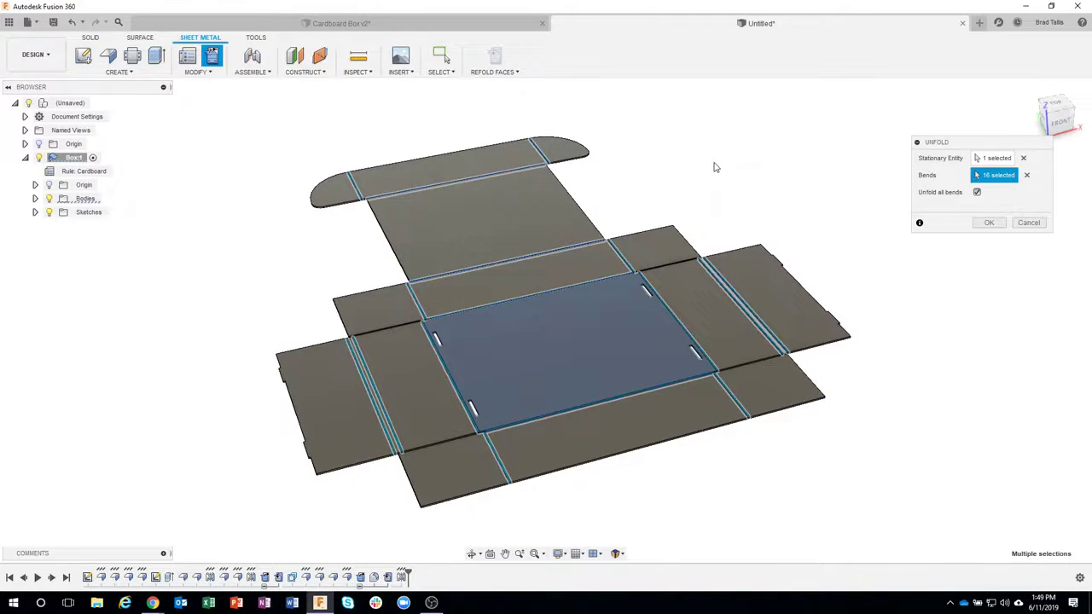
pyautogui.click(1028, 224)
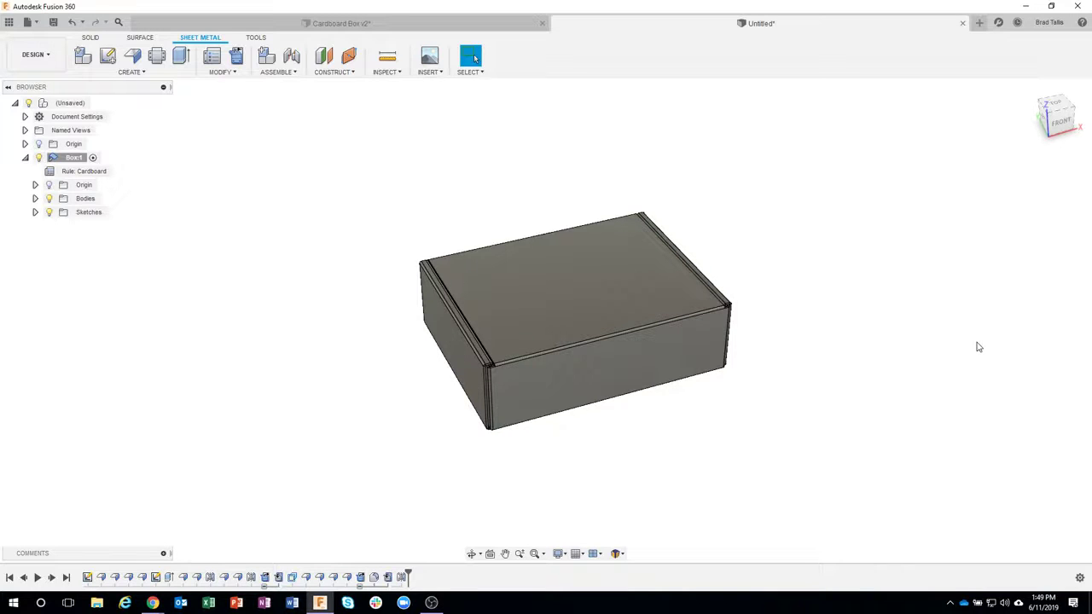
# Switch to the Cardboard Box v2 document and start an unfold with the bottom face stationary and the left wall's lower bend selected
pyautogui.scroll(5, 514, 353)
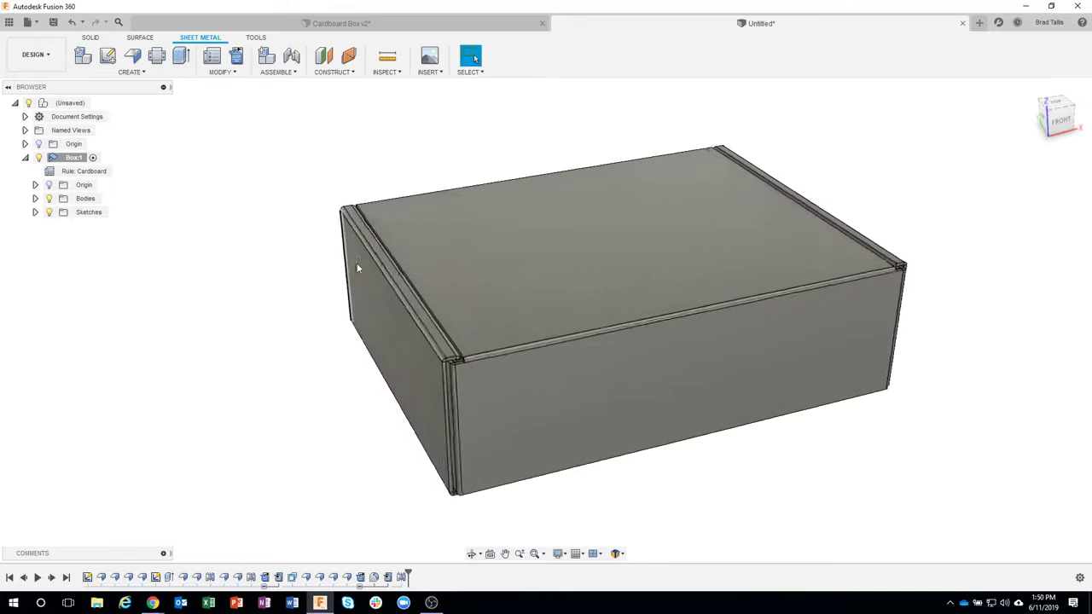
pyautogui.scroll(4, 357, 267)
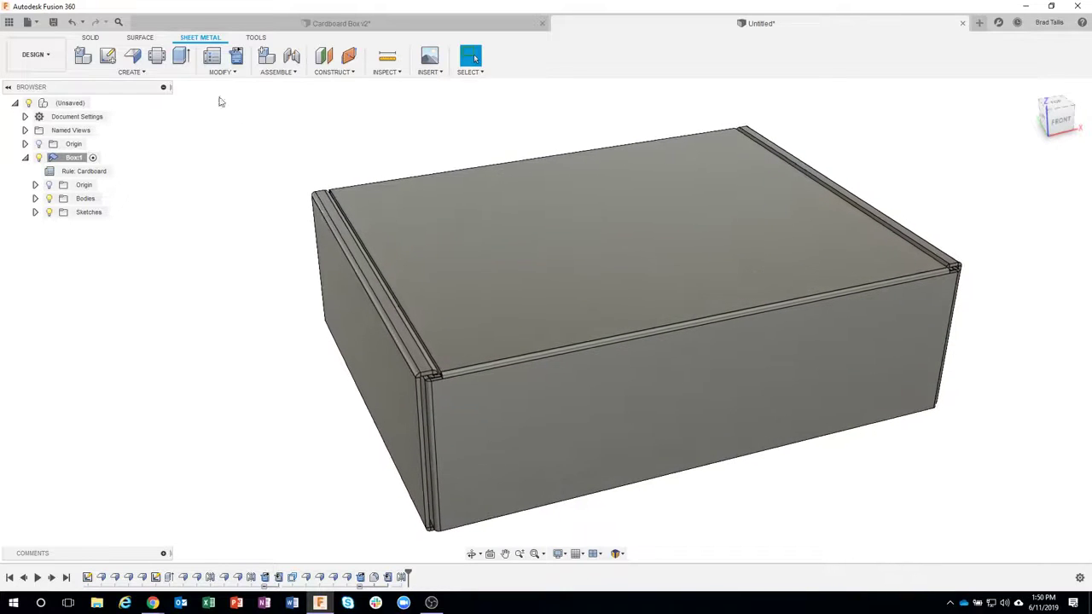
pyautogui.click(341, 23)
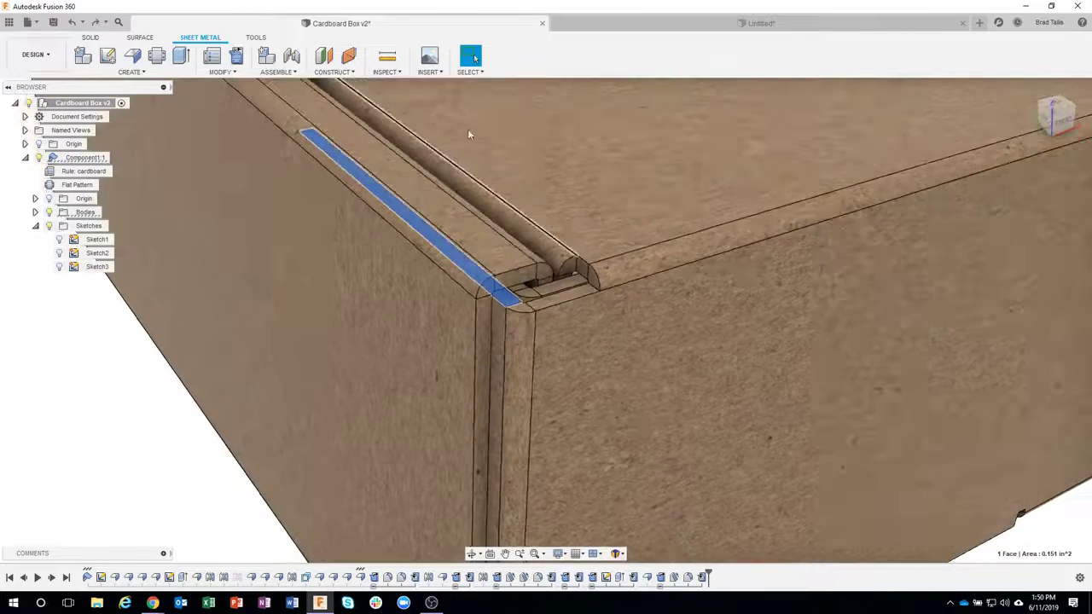
pyautogui.scroll(-5, 469, 134)
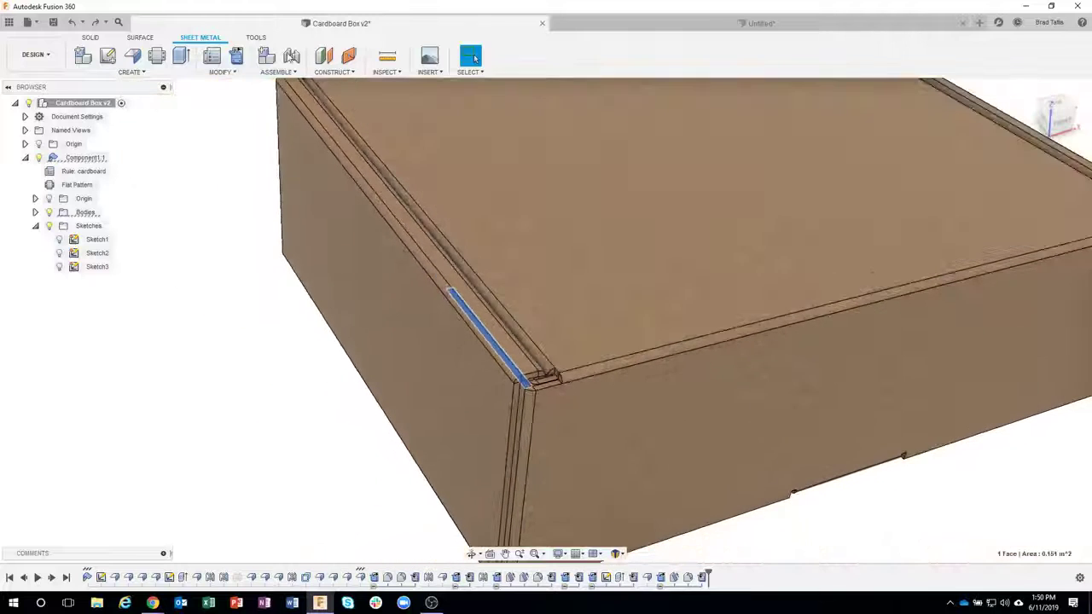
pyautogui.click(236, 56)
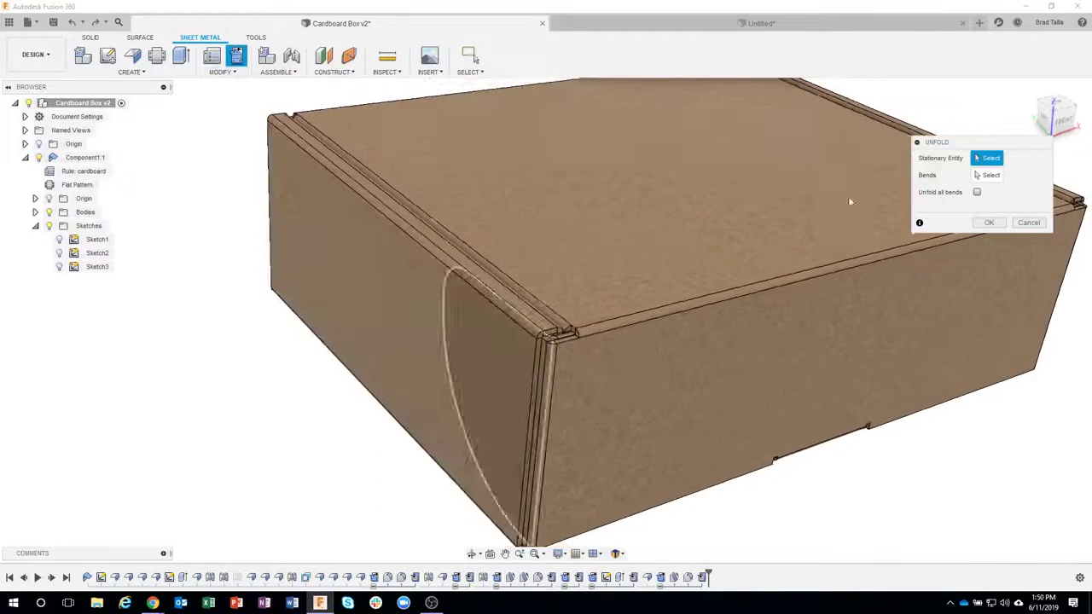
pyautogui.keyDown('shift'); pyautogui.moveTo(859, 281); pyautogui.dragTo(527, 324, button='middle'); pyautogui.keyUp('shift')
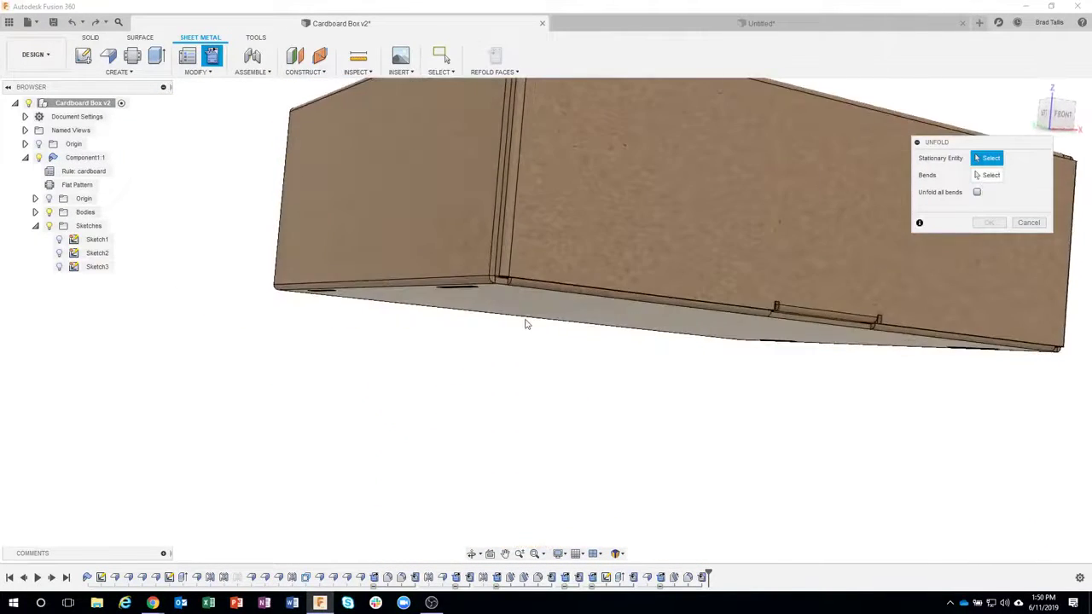
pyautogui.click(529, 319)
pyautogui.keyDown('shift'); pyautogui.moveTo(842, 254); pyautogui.dragTo(430, 309, button='middle'); pyautogui.keyUp('shift')
pyautogui.keyDown('shift'); pyautogui.moveTo(371, 419); pyautogui.dragTo(370, 341, button='middle'); pyautogui.keyUp('shift')
pyautogui.click(385, 350)
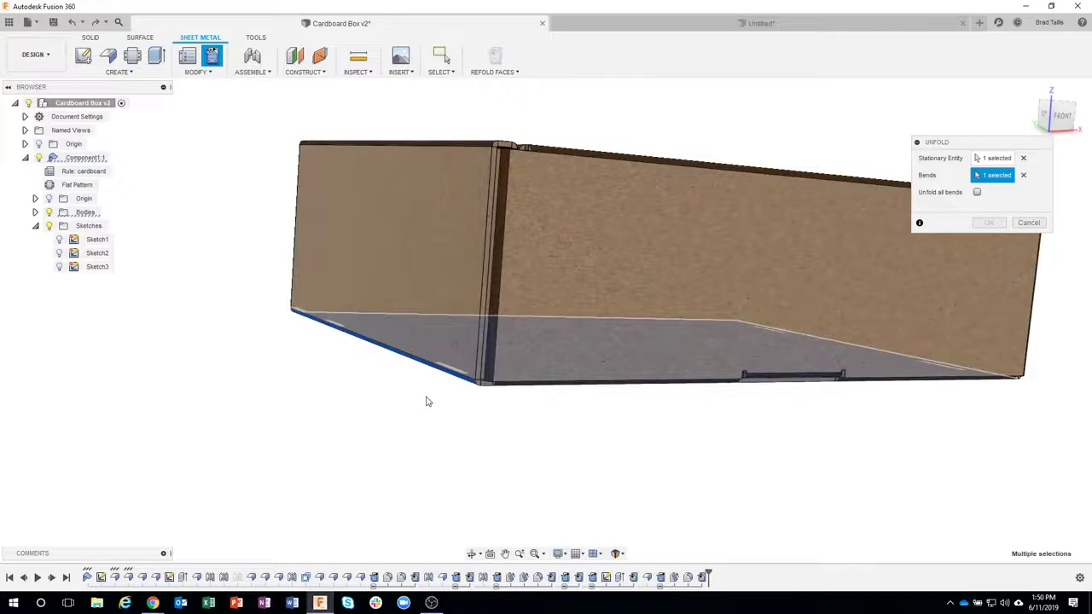
# Add the left wall's outer top bend to the unfold, create it, and examine the exposed lid flap and corner tabs
pyautogui.keyDown('shift'); pyautogui.moveTo(496, 187); pyautogui.dragTo(431, 287, button='middle'); pyautogui.keyUp('shift')
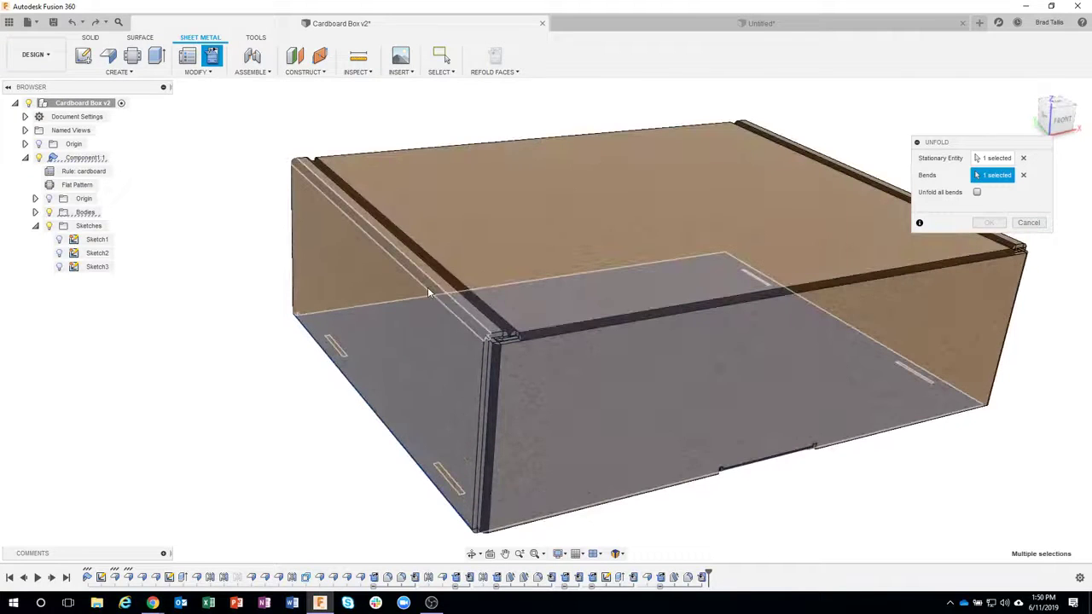
pyautogui.click(441, 285)
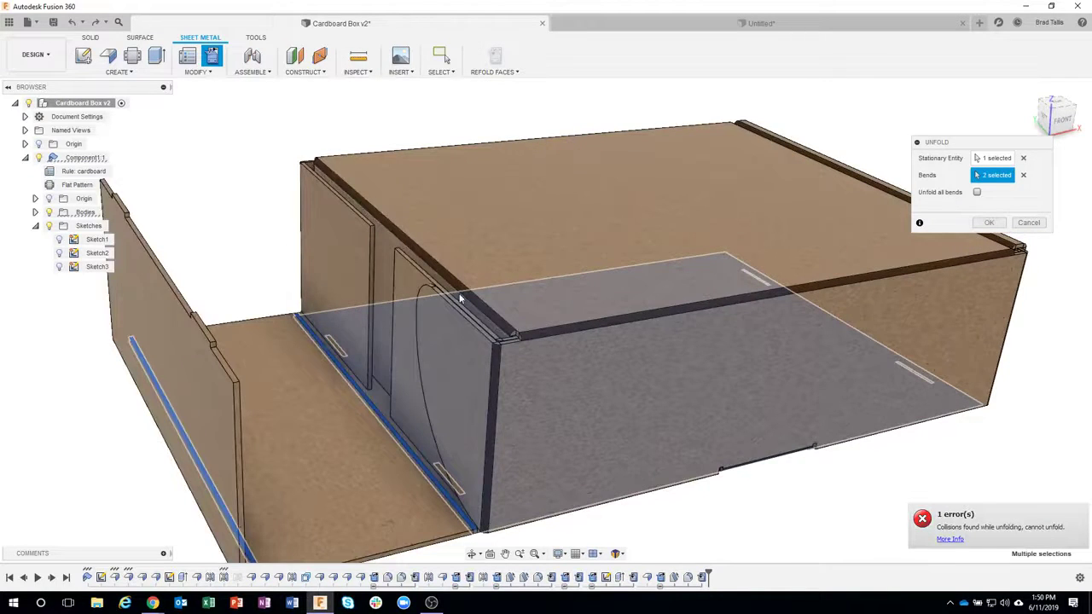
pyautogui.keyDown('shift'); pyautogui.moveTo(597, 350); pyautogui.dragTo(517, 336, button='middle'); pyautogui.keyUp('shift')
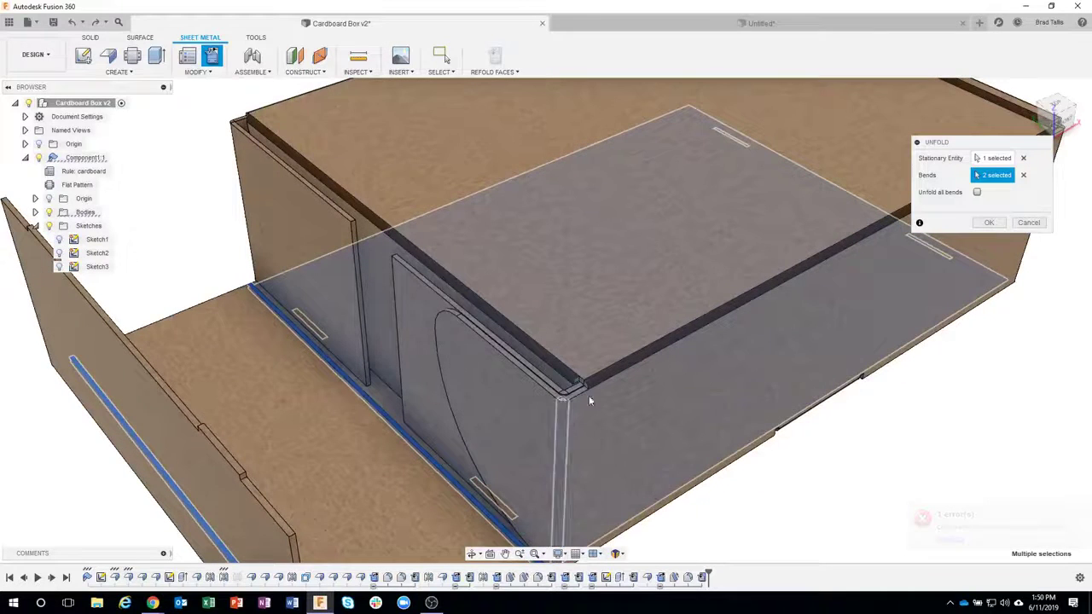
pyautogui.keyDown('shift'); pyautogui.moveTo(588, 395); pyautogui.dragTo(517, 425, button='middle'); pyautogui.keyUp('shift')
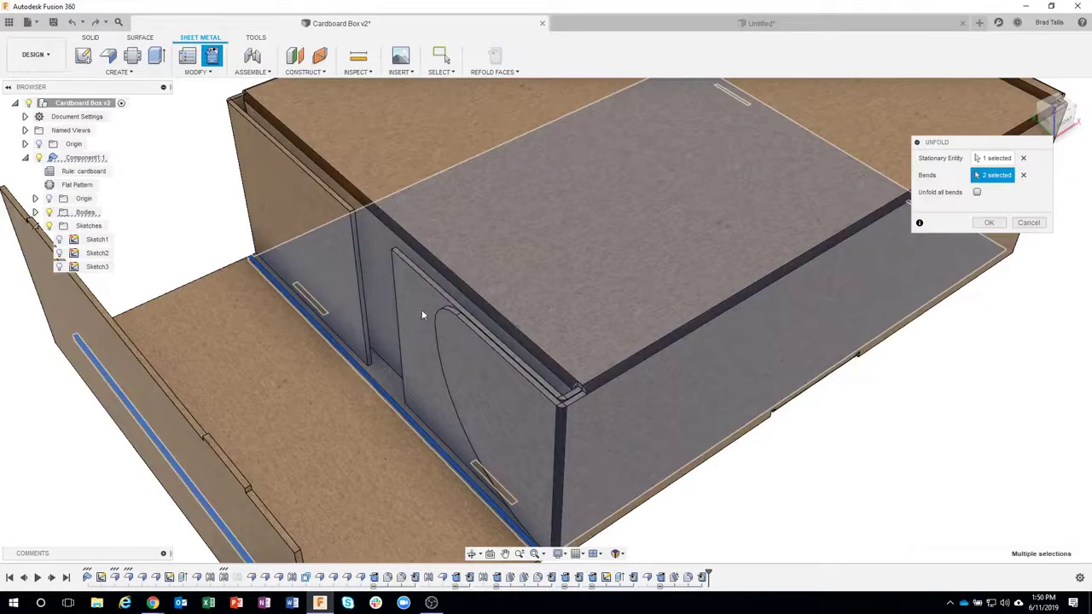
pyautogui.keyDown('shift'); pyautogui.moveTo(406, 297); pyautogui.dragTo(357, 204, button='middle'); pyautogui.keyUp('shift')
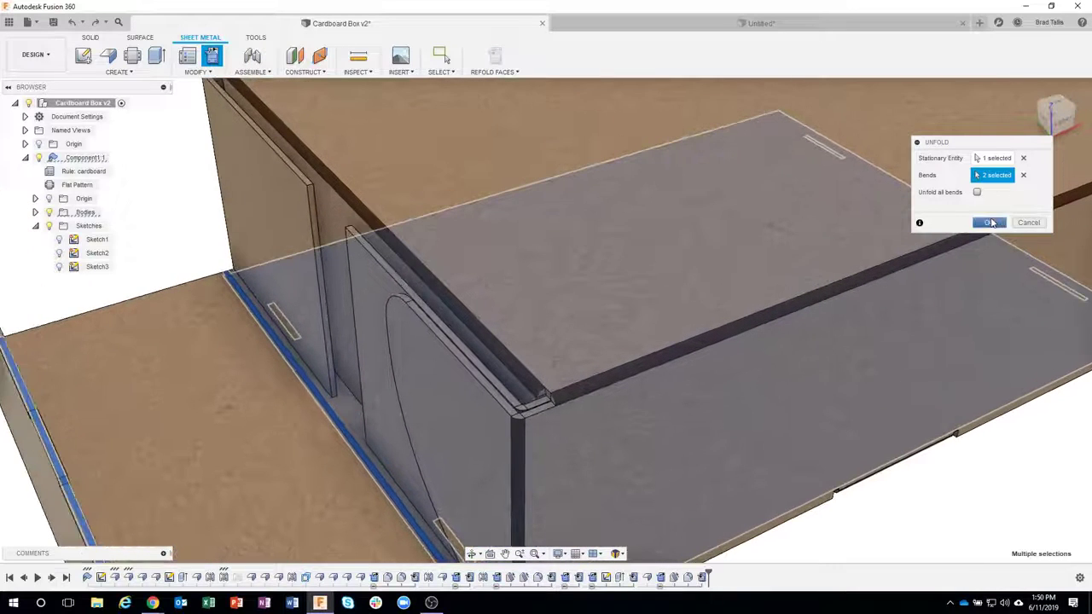
pyautogui.click(990, 223)
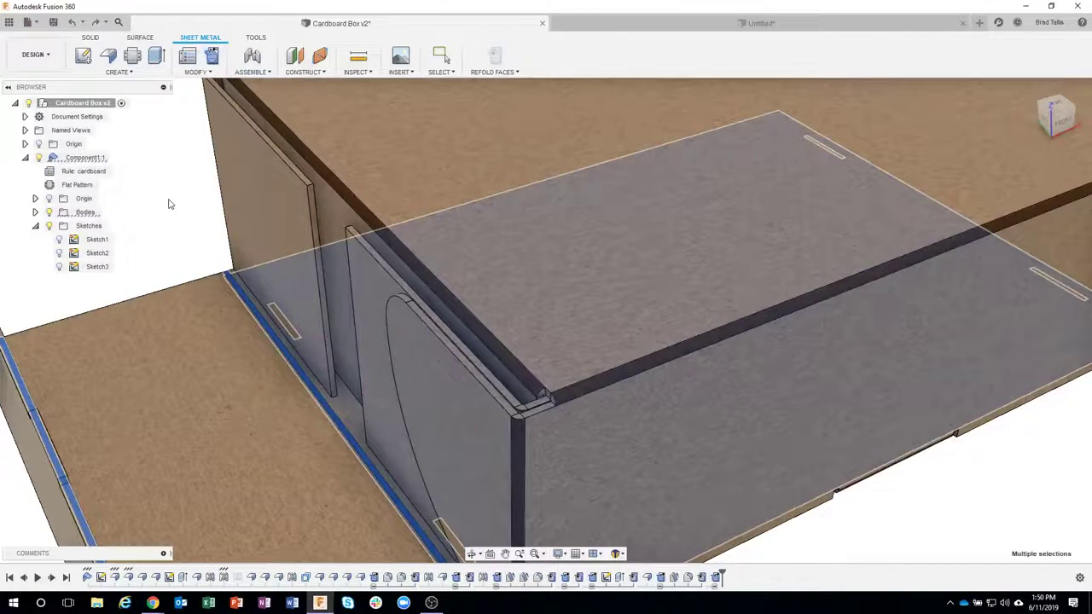
pyautogui.click(340, 226)
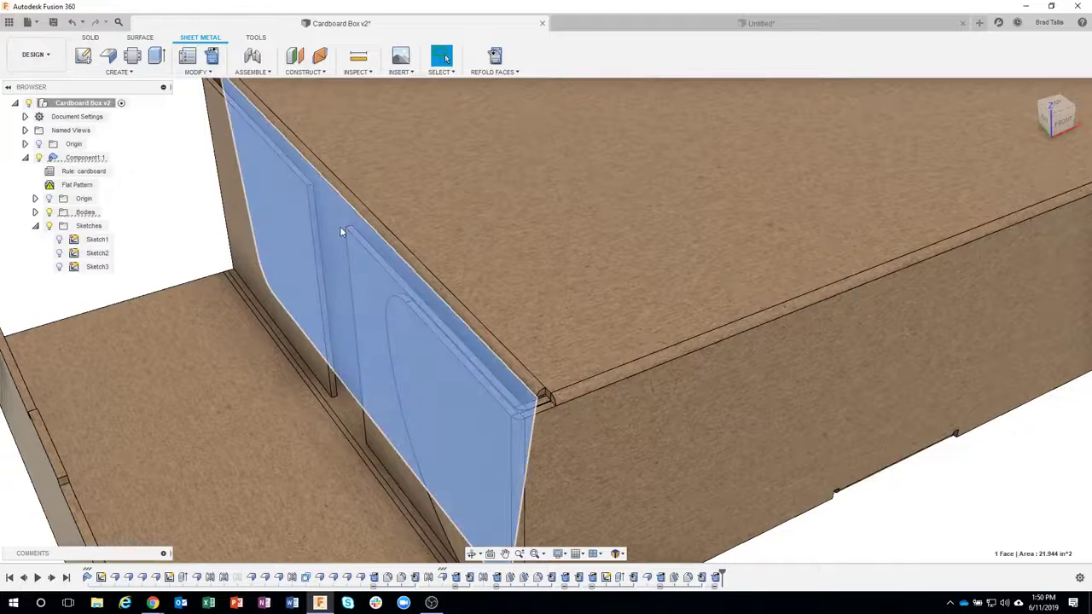
pyautogui.keyDown('shift'); pyautogui.moveTo(340, 226); pyautogui.dragTo(679, 248, button='middle'); pyautogui.keyUp('shift')
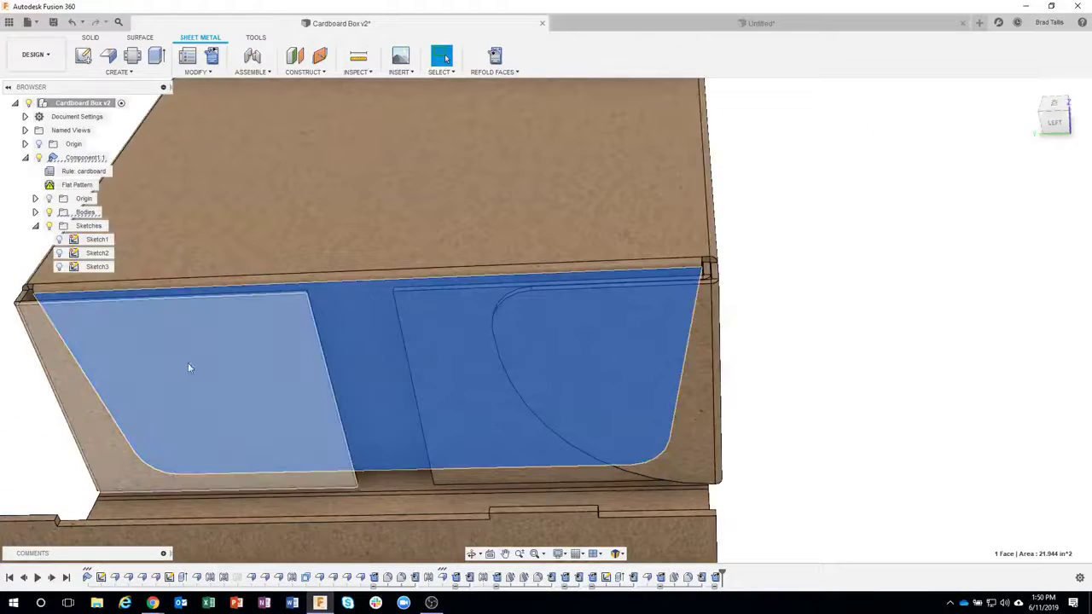
# Examine the unfolded box's lid side flap, switch to the untitled box document and inspect the lid's front-left corner
pyautogui.moveTo(421, 402)
pyautogui.keyDown('shift'); pyautogui.mouseDown(button='middle')
pyautogui.moveTo(434, 398)
pyautogui.moveTo(424, 307)
pyautogui.moveTo(465, 266)
pyautogui.moveTo(391, 285)
pyautogui.mouseUp(button='middle'); pyautogui.keyUp('shift')
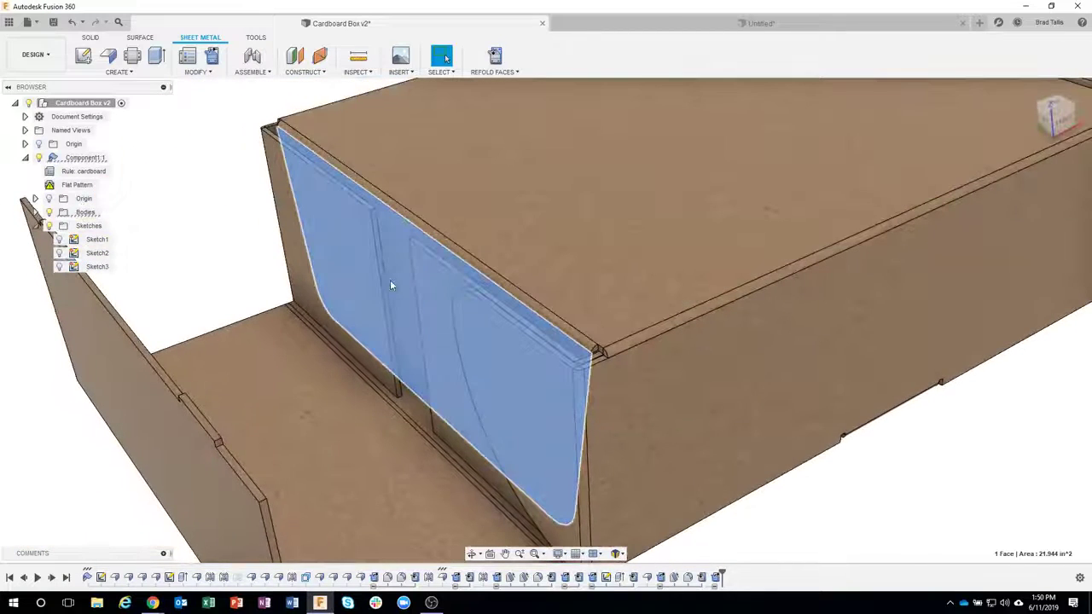
pyautogui.click(211, 251)
pyautogui.click(615, 33)
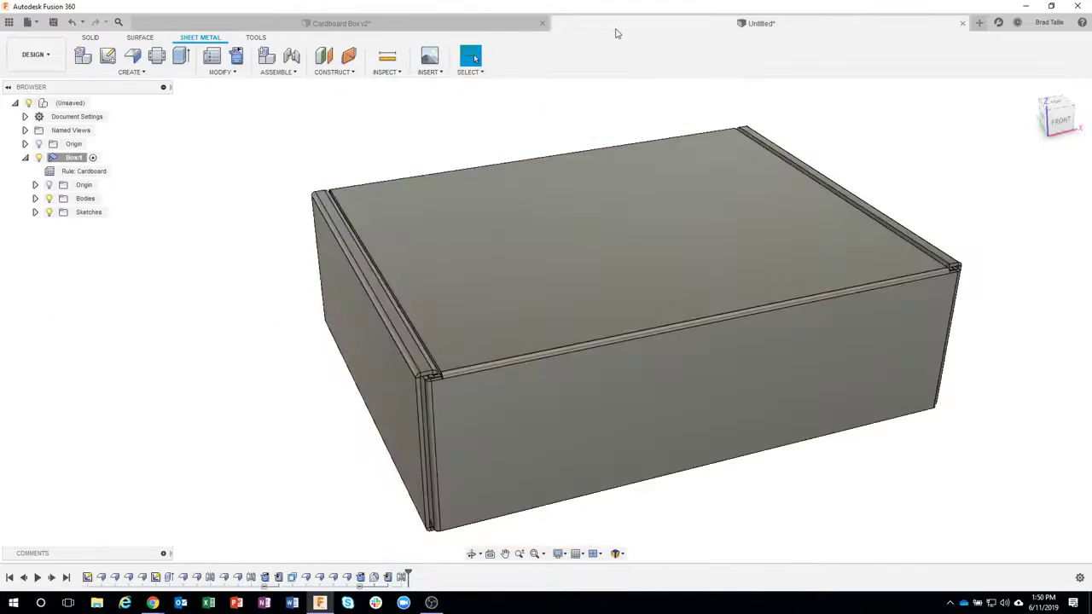
pyautogui.scroll(3, 522, 297)
pyautogui.scroll(5, 279, 273)
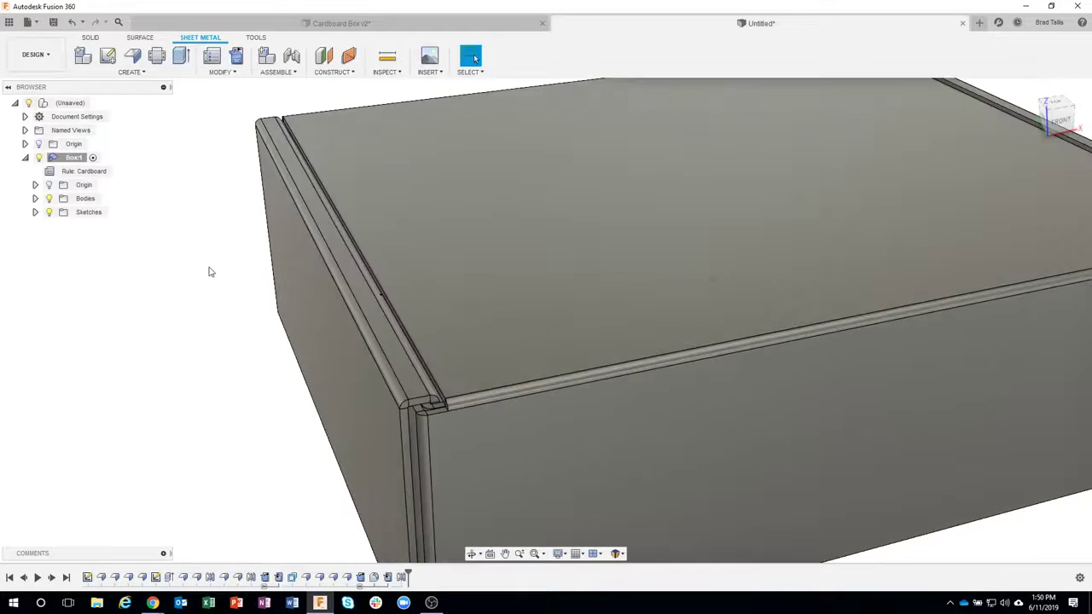
pyautogui.keyDown('shift'); pyautogui.moveTo(297, 261); pyautogui.dragTo(336, 315, button='middle'); pyautogui.keyUp('shift')
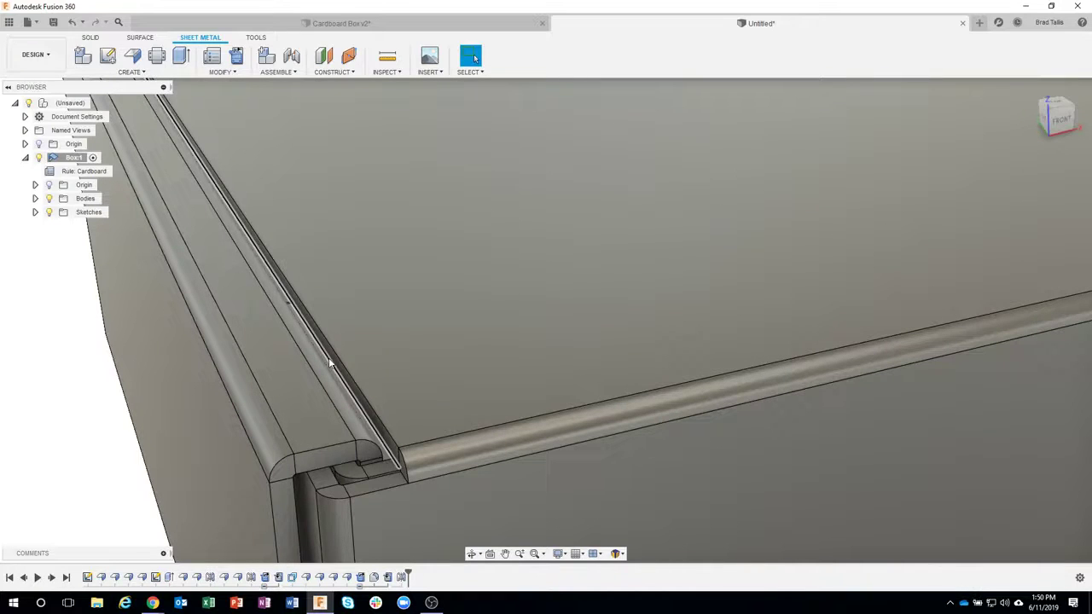
pyautogui.keyDown('shift'); pyautogui.moveTo(328, 357); pyautogui.dragTo(360, 331, button='middle'); pyautogui.keyUp('shift')
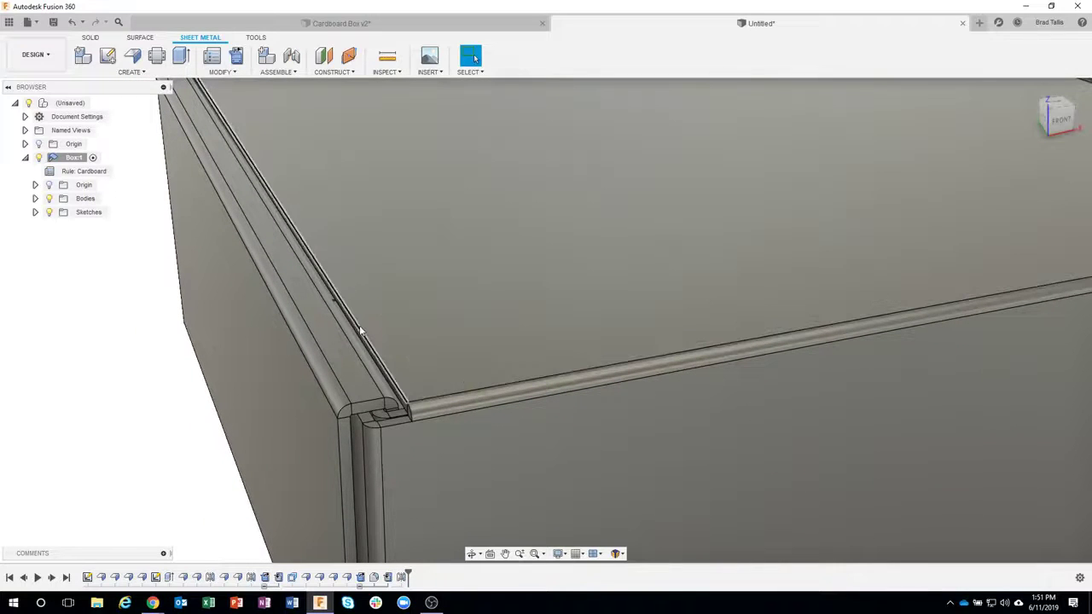
pyautogui.rightClick(360, 331)
pyautogui.click(394, 346)
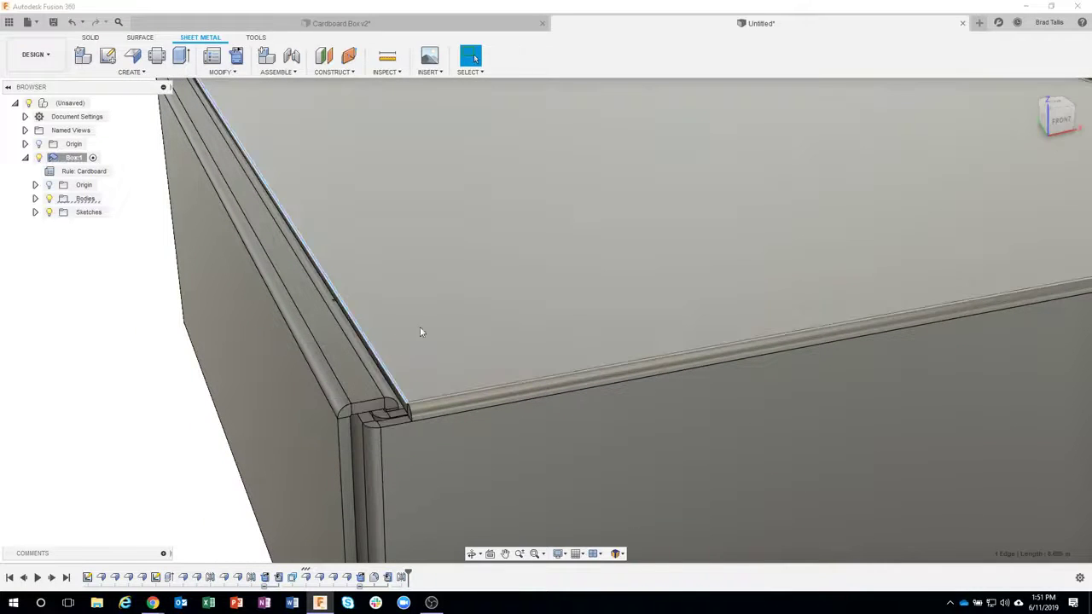
pyautogui.scroll(-4, 418, 319)
pyautogui.moveTo(285, 239); pyautogui.dragTo(283, 152)
pyautogui.keyDown('shift'); pyautogui.moveTo(412, 183); pyautogui.dragTo(475, 142, button='middle'); pyautogui.keyUp('shift')
pyautogui.scroll(1, 475, 142)
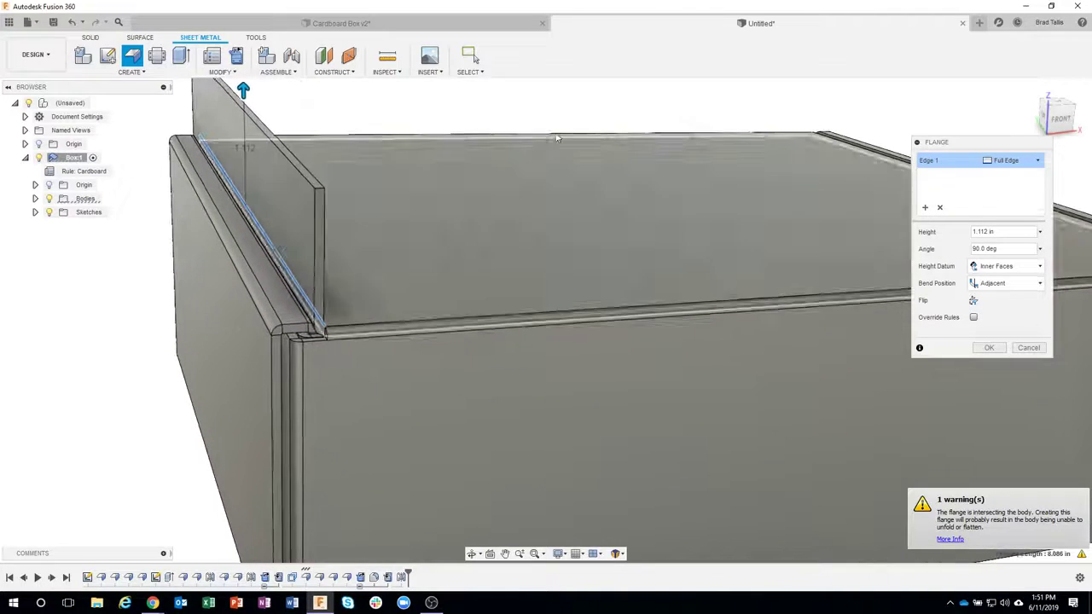
pyautogui.click(974, 302)
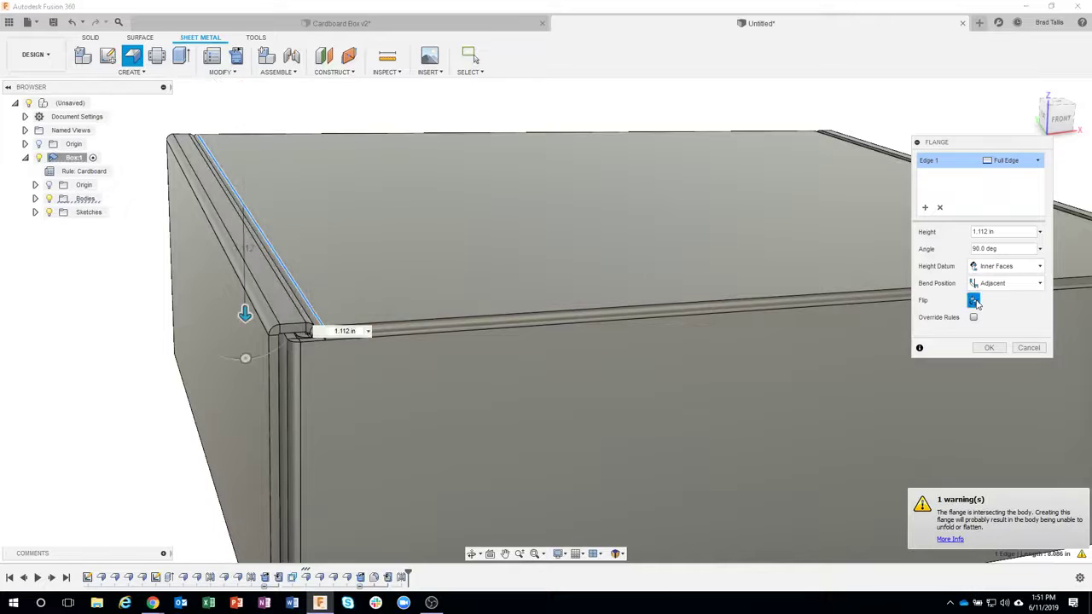
pyautogui.keyDown('shift'); pyautogui.moveTo(484, 254); pyautogui.dragTo(469, 295, button='middle'); pyautogui.keyUp('shift')
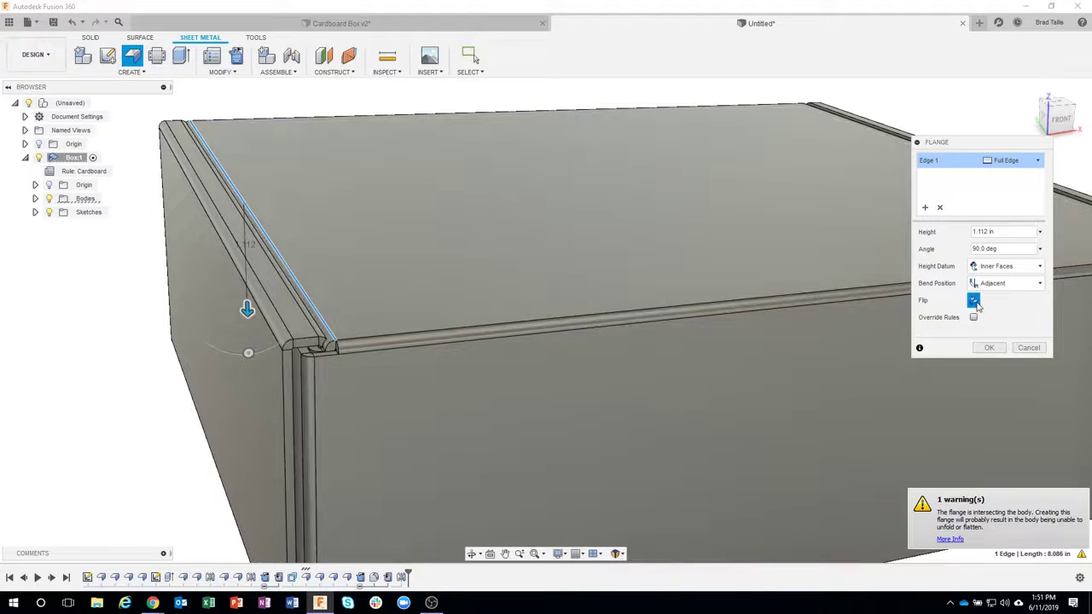
pyautogui.click(974, 301)
pyautogui.click(974, 301)
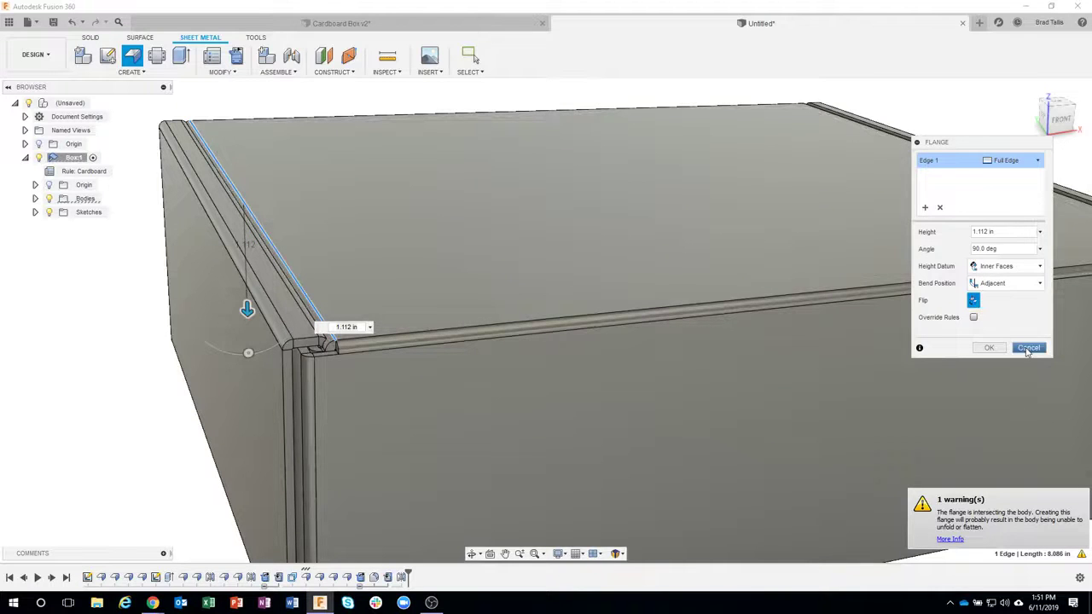
pyautogui.click(1028, 349)
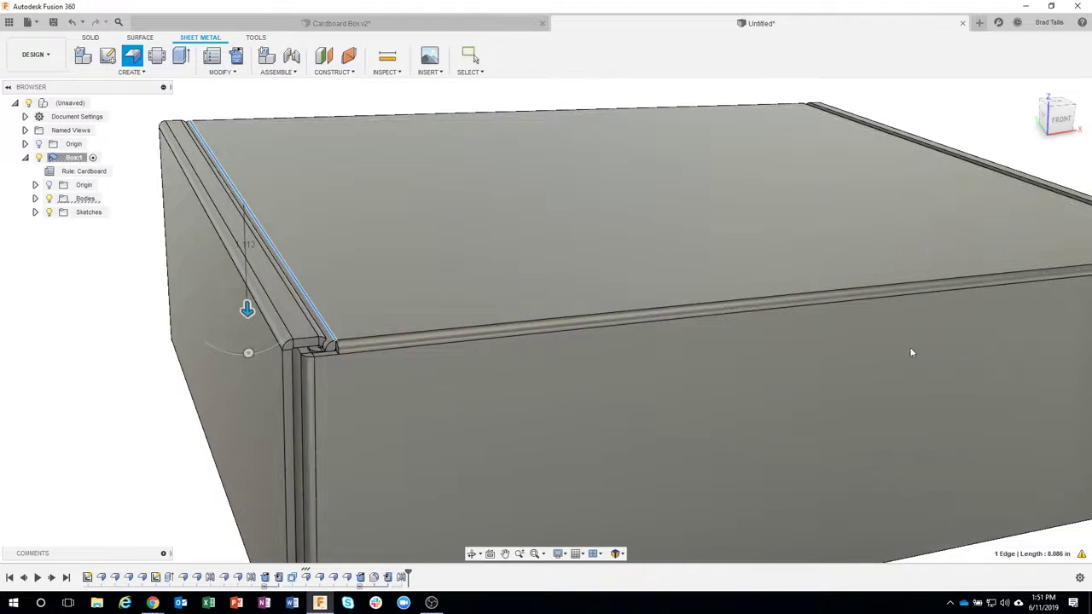
pyautogui.scroll(5, 309, 335)
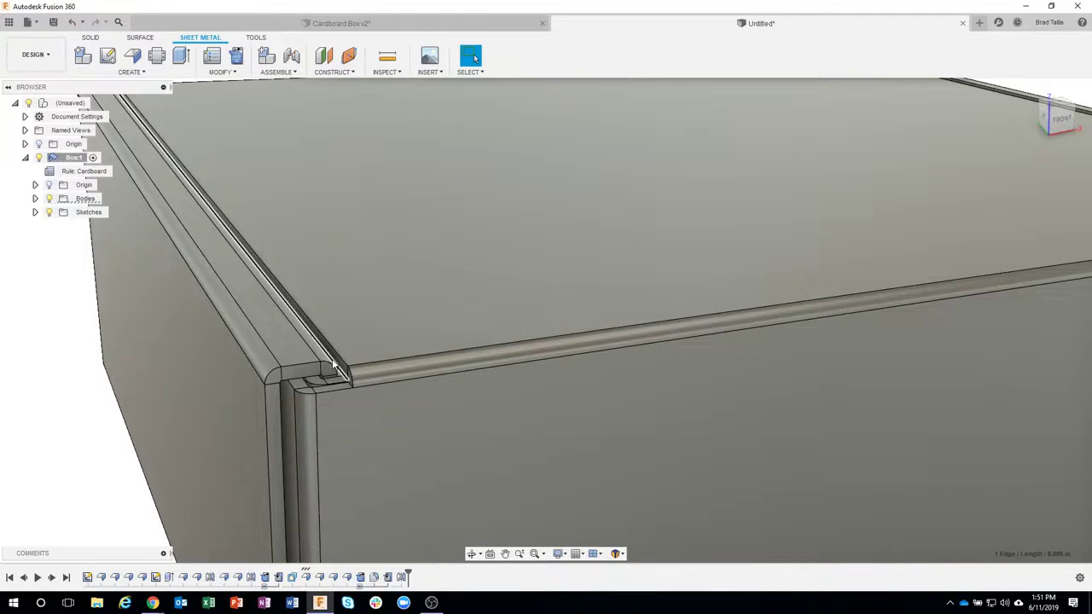
pyautogui.rightClick(334, 365)
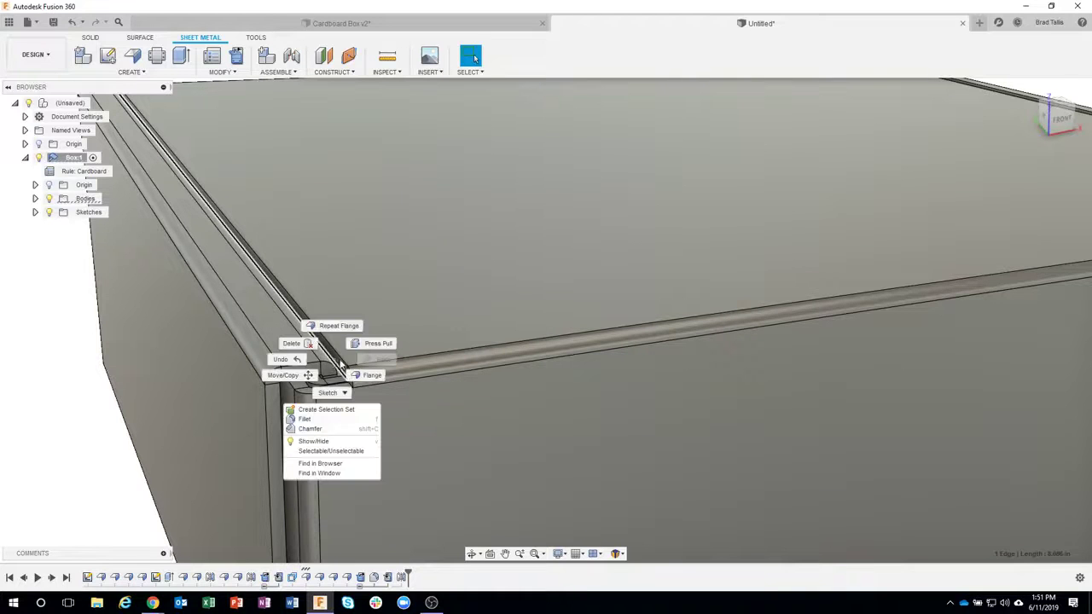
pyautogui.click(369, 375)
pyautogui.scroll(-4, 402, 312)
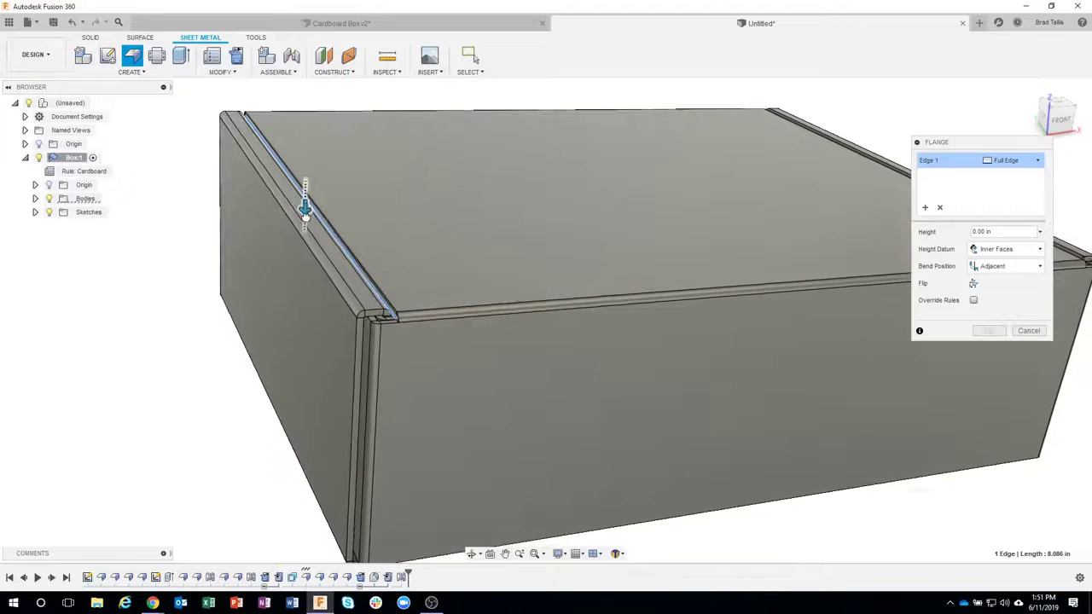
pyautogui.moveTo(307, 209); pyautogui.dragTo(294, 300)
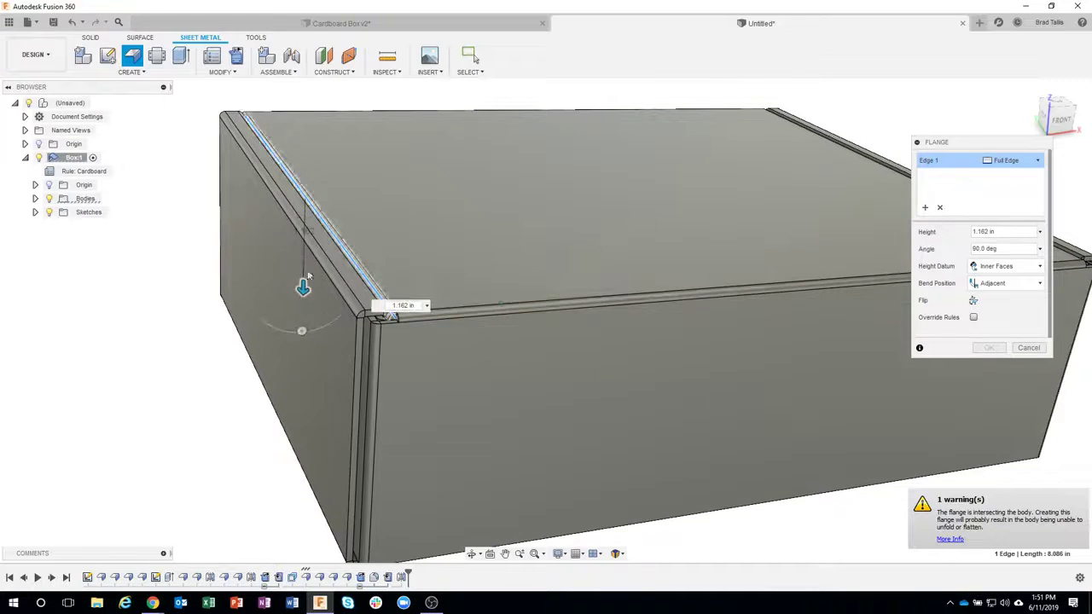
pyautogui.keyDown('shift'); pyautogui.moveTo(120, 433); pyautogui.dragTo(119, 433, button='middle'); pyautogui.keyUp('shift')
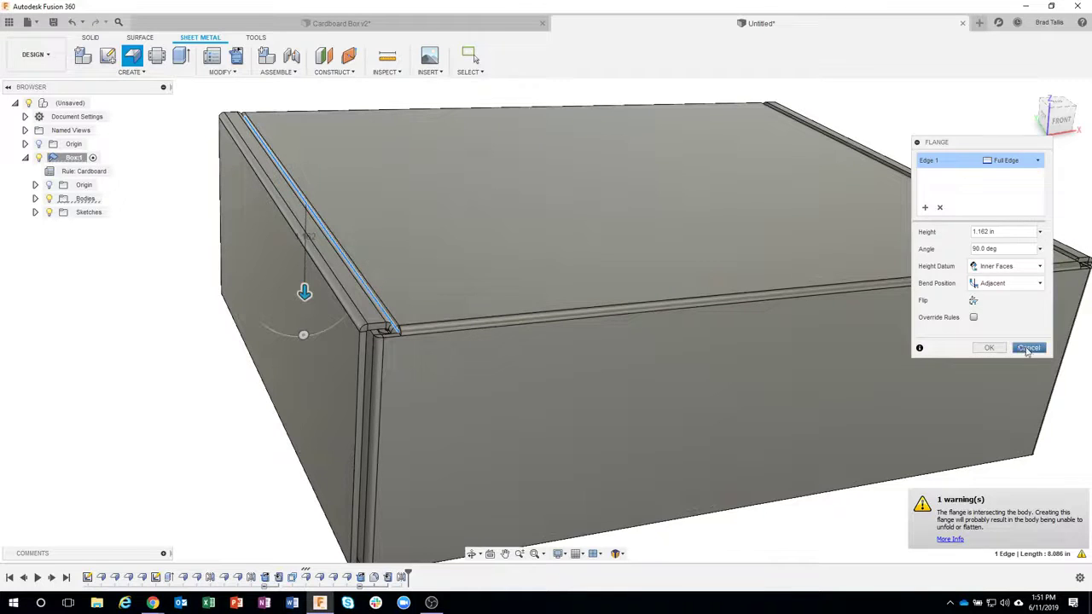
pyautogui.click(1029, 348)
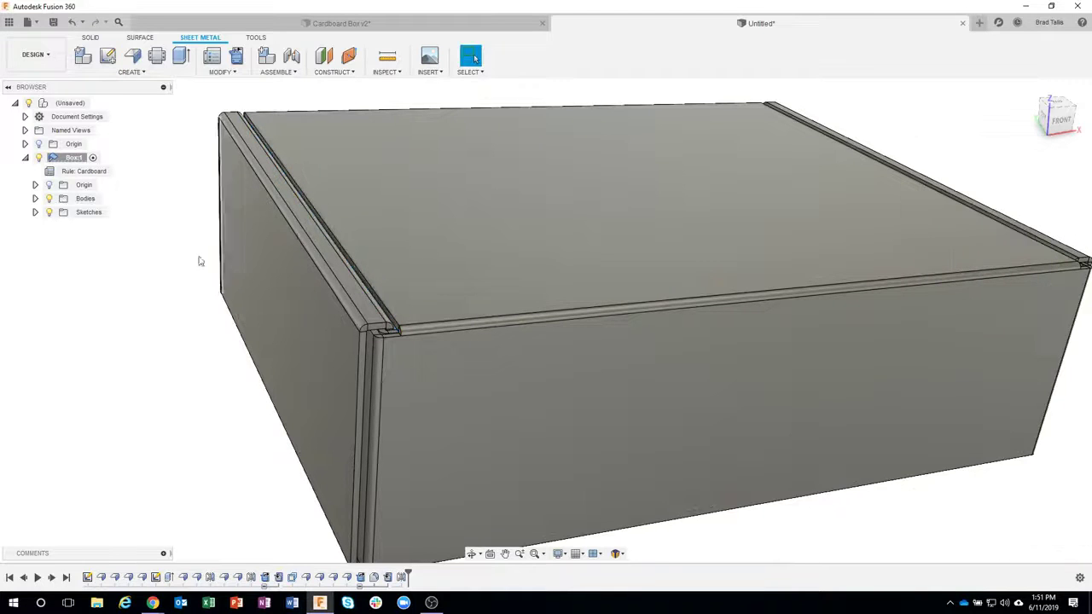
# Create a section analysis parallel to the box's front face with a Y distance of -1.178 in
pyautogui.click(385, 72)
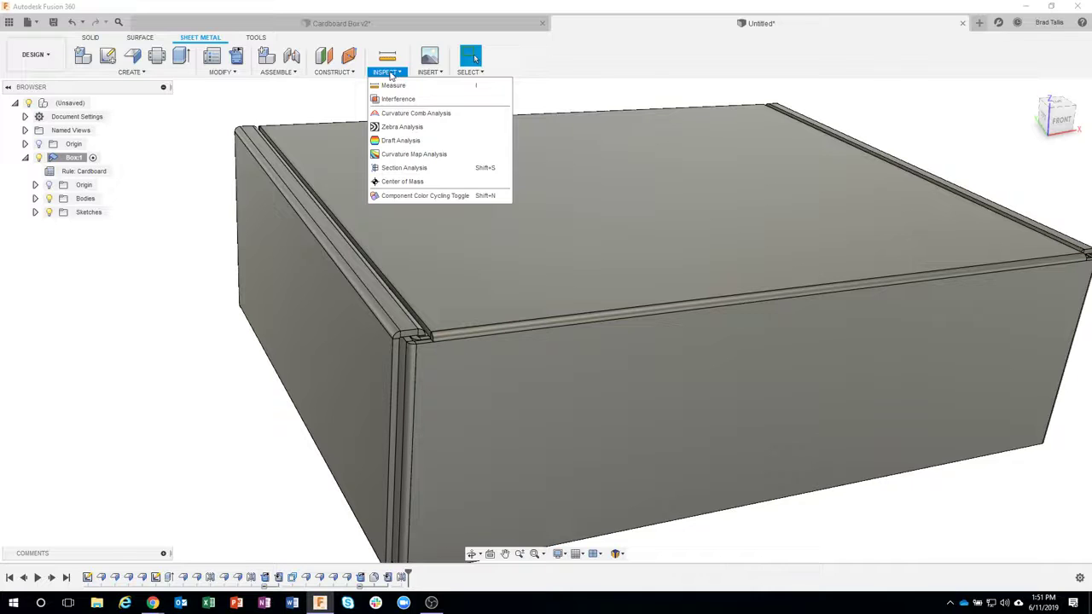
pyautogui.click(415, 169)
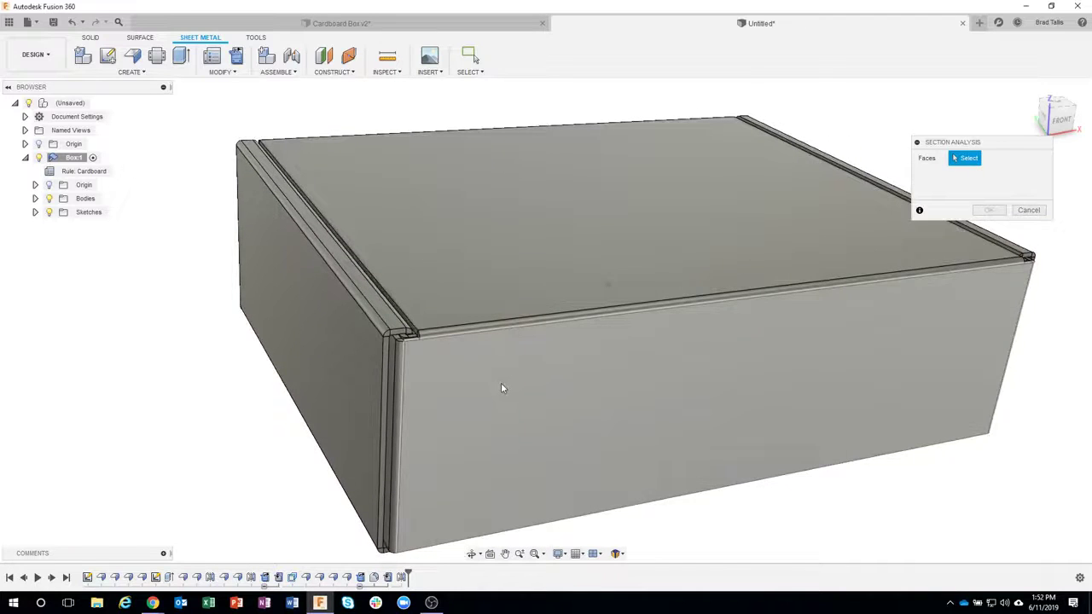
pyautogui.click(504, 385)
pyautogui.moveTo(512, 397); pyautogui.dragTo(490, 348)
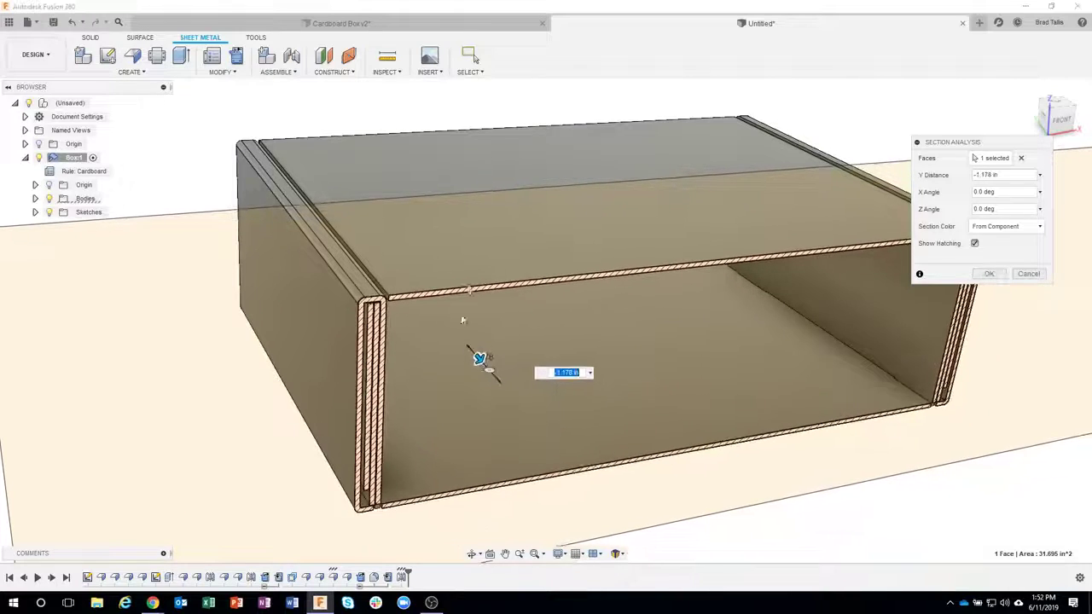
pyautogui.keyDown('shift'); pyautogui.moveTo(463, 319); pyautogui.dragTo(622, 281, button='middle'); pyautogui.keyUp('shift')
pyautogui.keyDown('shift'); pyautogui.moveTo(275, 396); pyautogui.dragTo(285, 406, button='middle'); pyautogui.keyUp('shift')
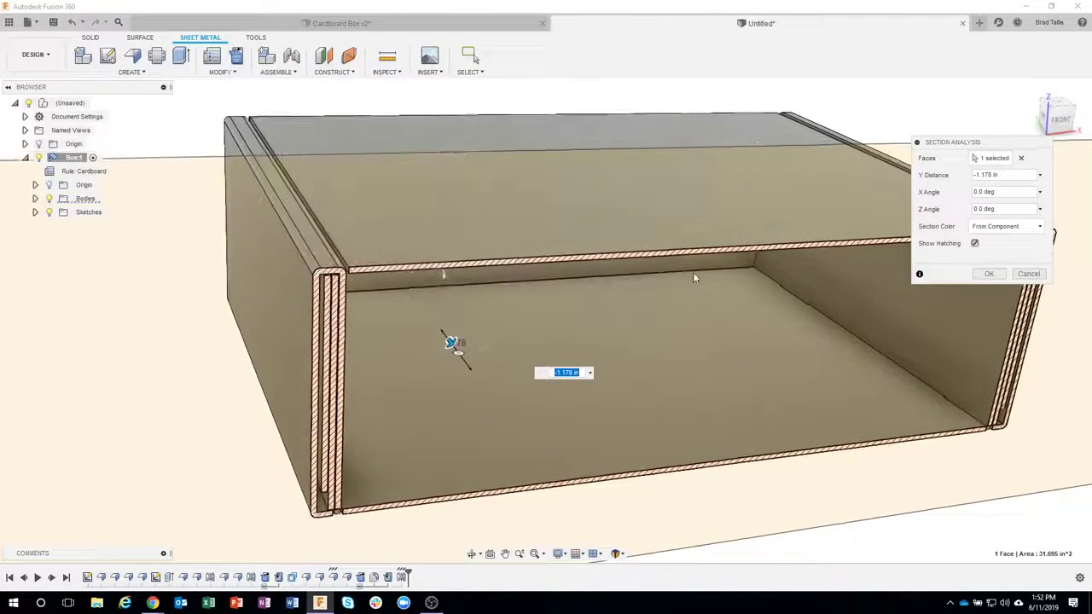
pyautogui.click(989, 274)
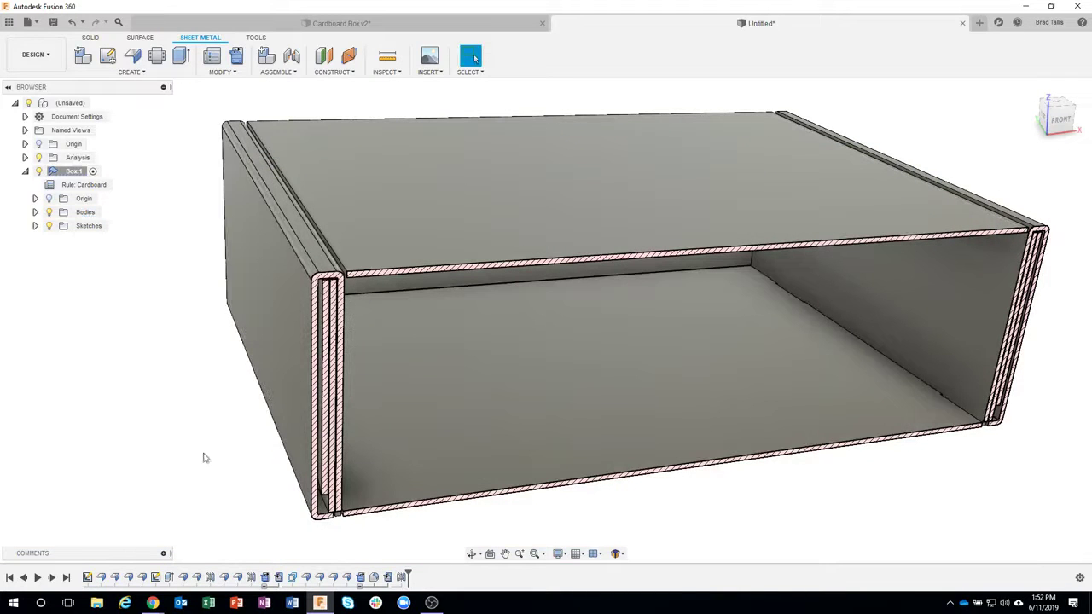
# Start a flange about 0.622 in high on the lid's lower left edge, with the bend position set to Inside
pyautogui.scroll(5, 335, 274)
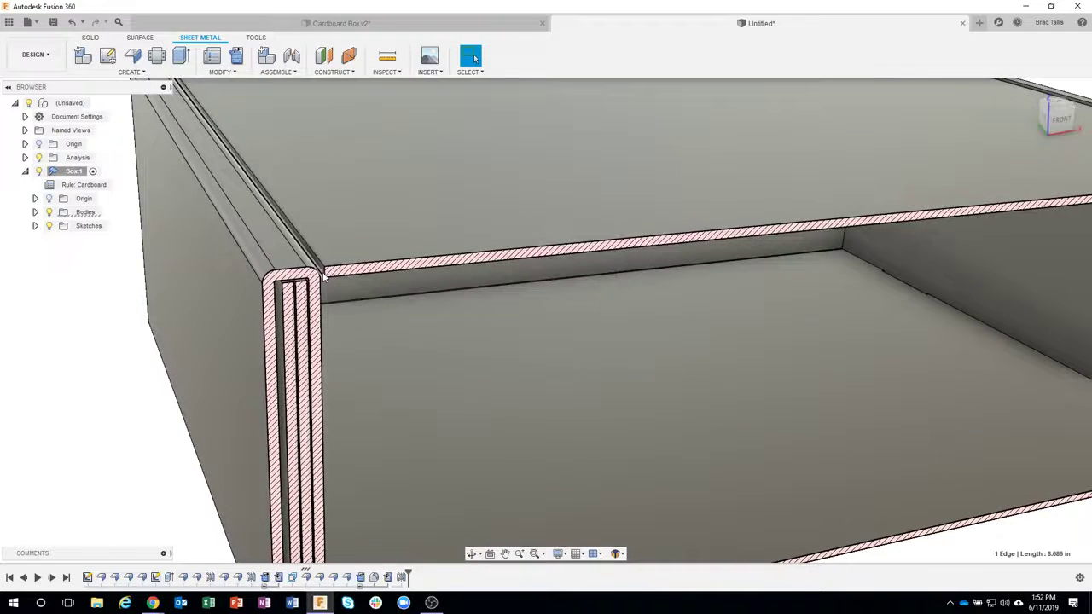
pyautogui.rightClick(323, 273)
pyautogui.click(357, 289)
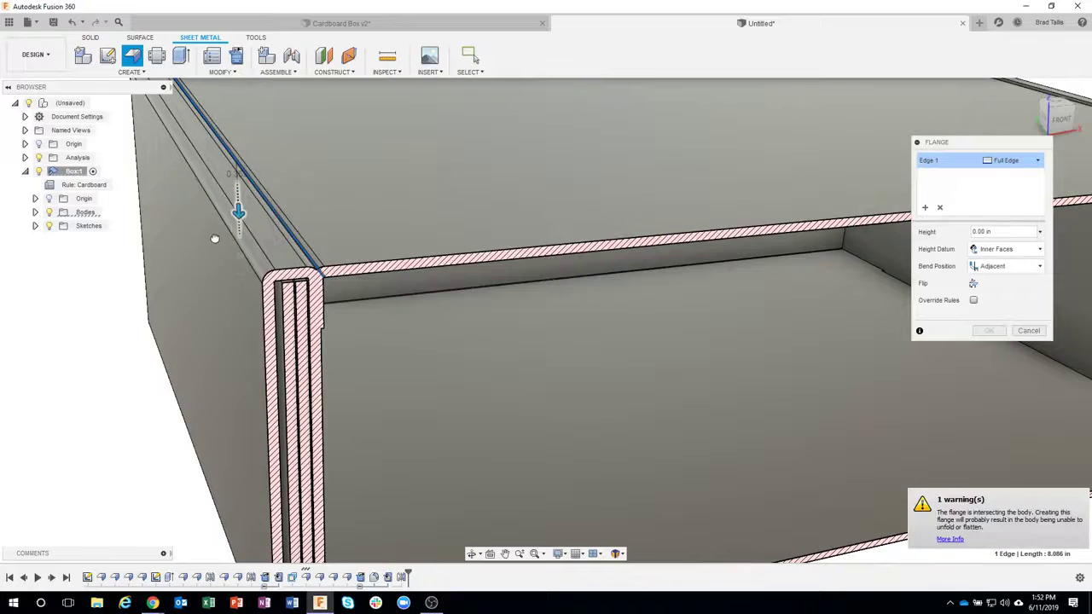
pyautogui.moveTo(216, 242); pyautogui.dragTo(217, 245)
pyautogui.scroll(4, 317, 300)
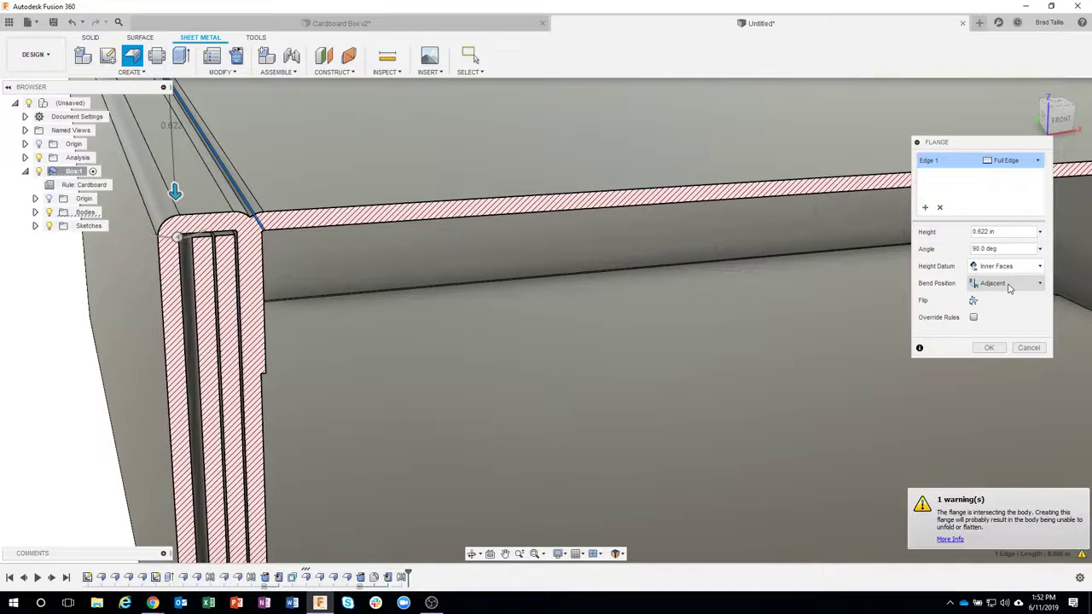
pyautogui.click(1009, 286)
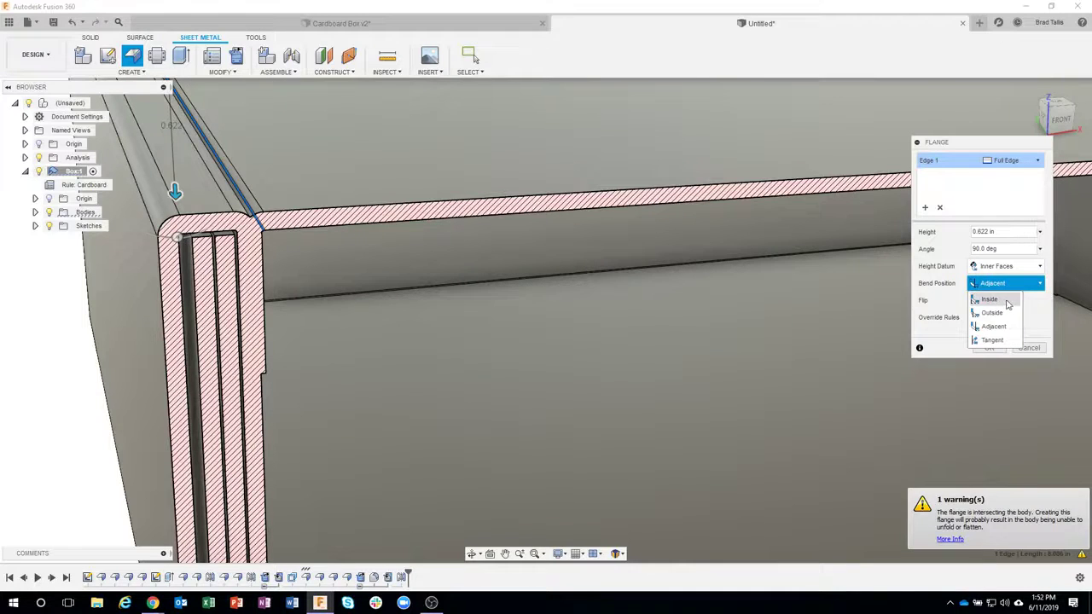
pyautogui.click(1007, 304)
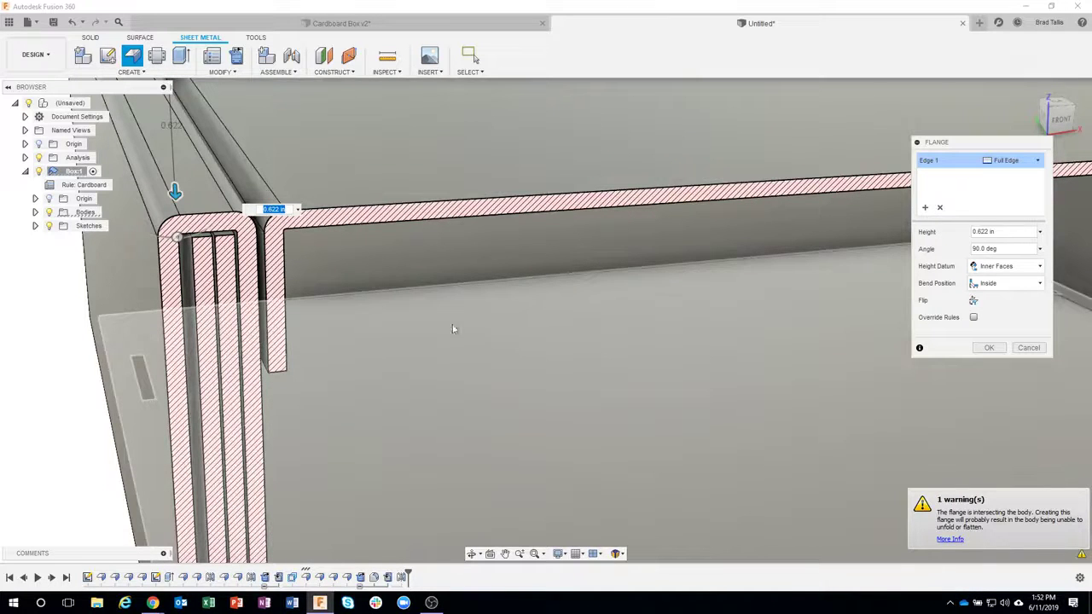
# Extend the lid's side flange down to just above the box floor and set its height to 3.0 in
pyautogui.keyDown('shift'); pyautogui.moveTo(473, 322); pyautogui.dragTo(317, 177, button='middle'); pyautogui.keyUp('shift')
pyautogui.moveTo(317, 189); pyautogui.dragTo(312, 265)
pyautogui.moveTo(344, 385); pyautogui.dragTo(344, 384)
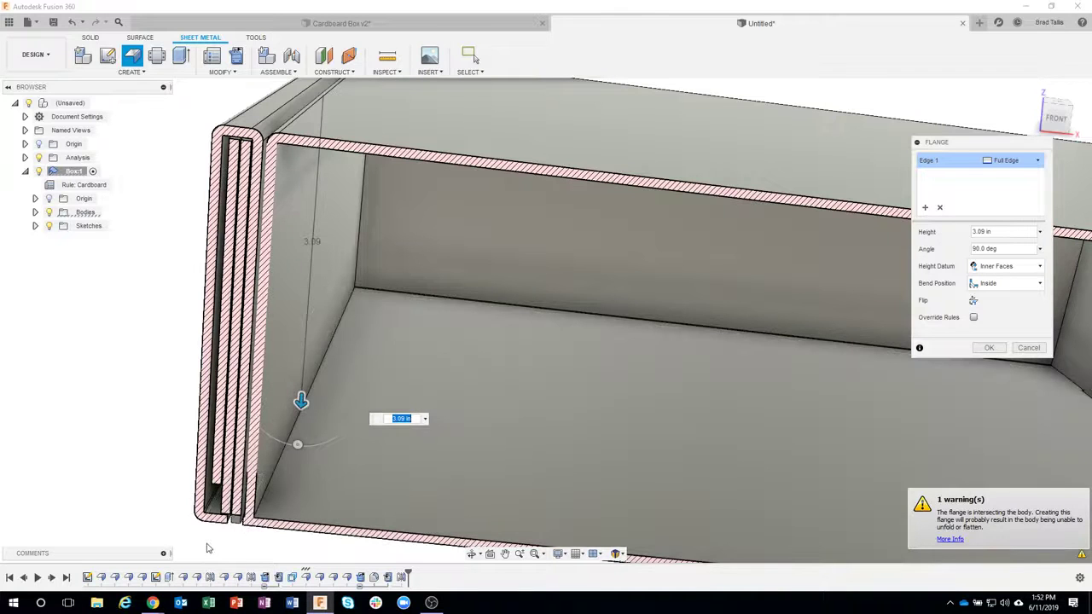
pyautogui.moveTo(209, 547); pyautogui.dragTo(205, 537, button='middle')
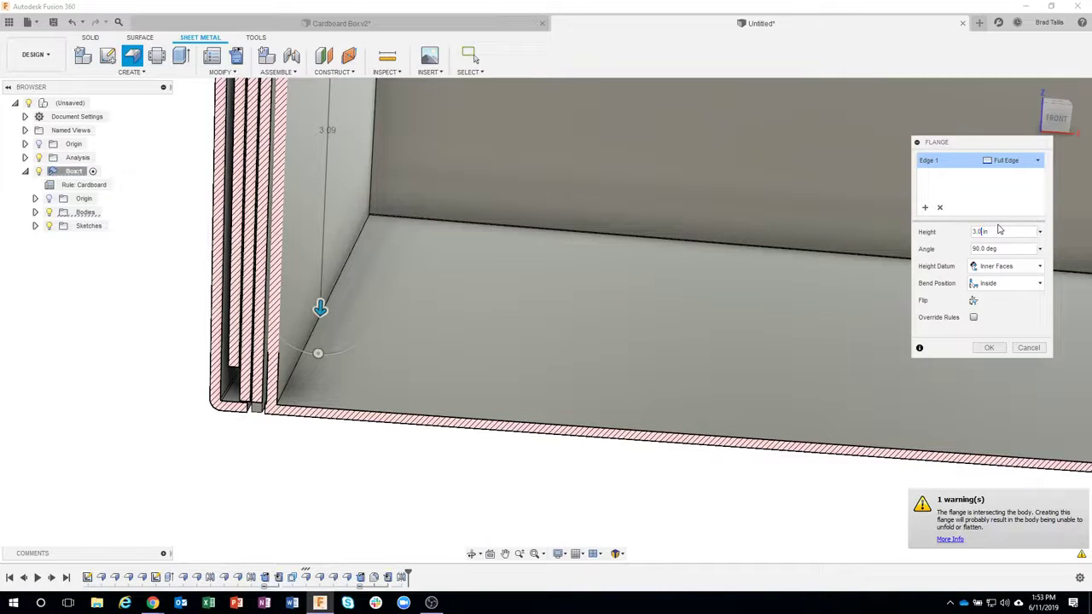
pyautogui.press('Return')
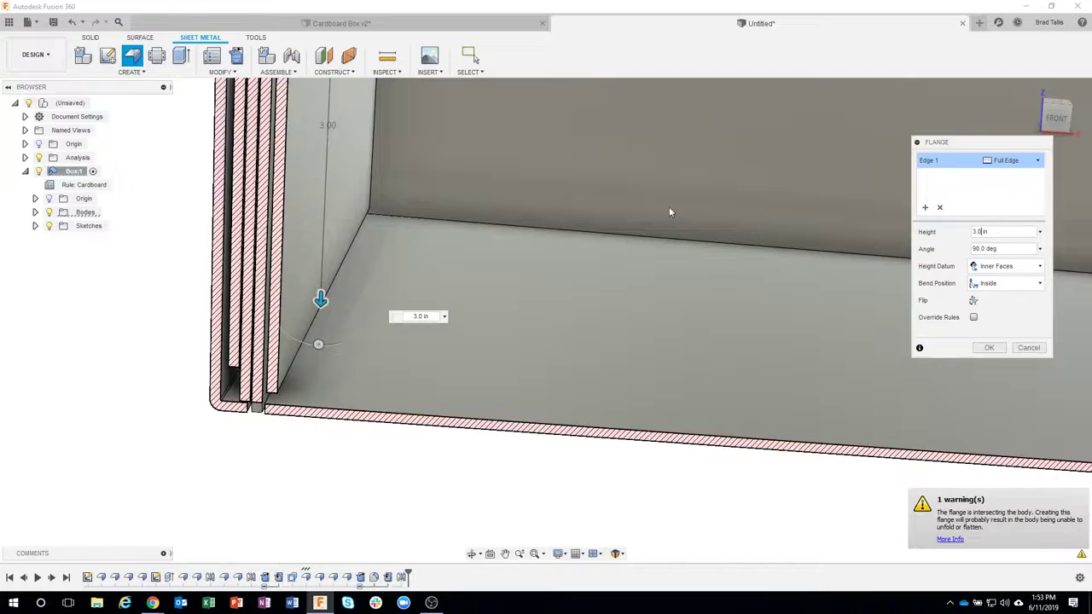
pyautogui.keyDown('shift'); pyautogui.moveTo(671, 213); pyautogui.dragTo(604, 236, button='middle'); pyautogui.keyUp('shift')
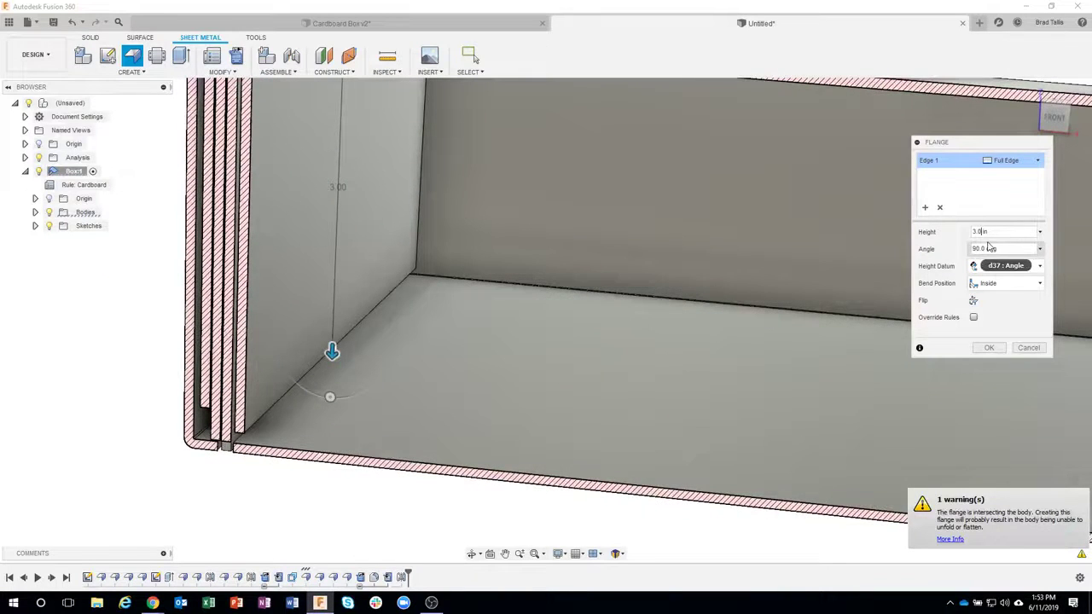
pyautogui.press('Return')
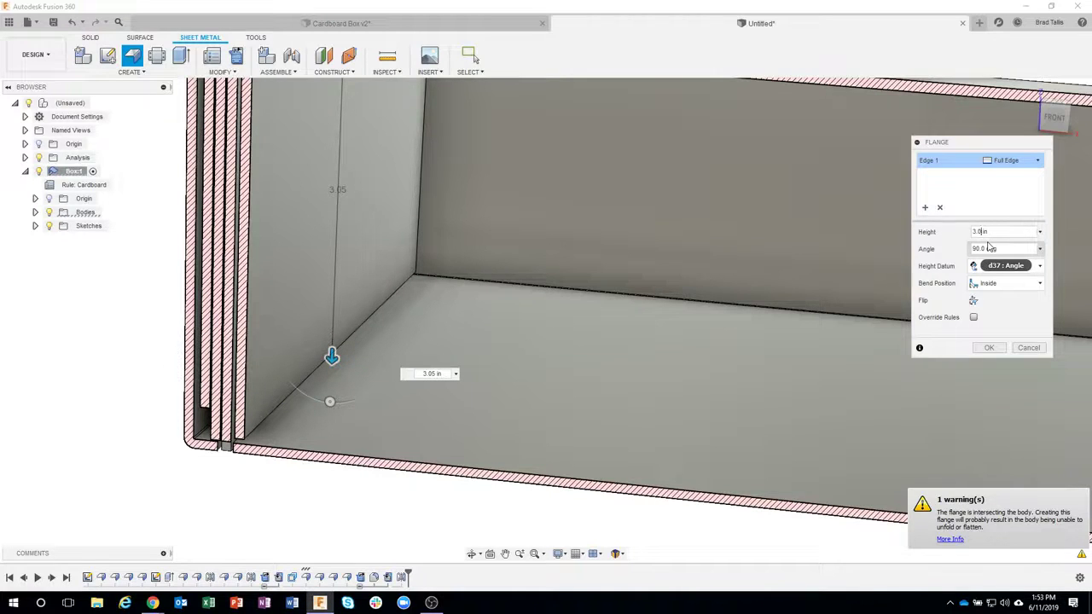
pyautogui.press('Return')
pyautogui.scroll(-3, 661, 308)
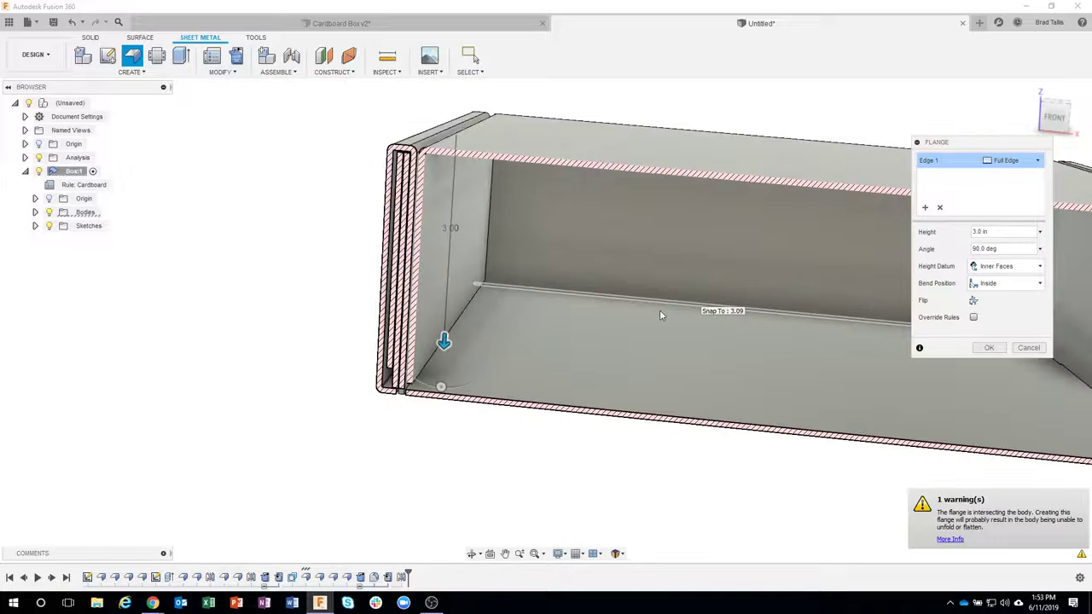
# Change the lid side flange's width type from full edge to Symmetric
pyautogui.keyDown('shift'); pyautogui.moveTo(660, 310); pyautogui.dragTo(904, 269, button='middle'); pyautogui.keyUp('shift')
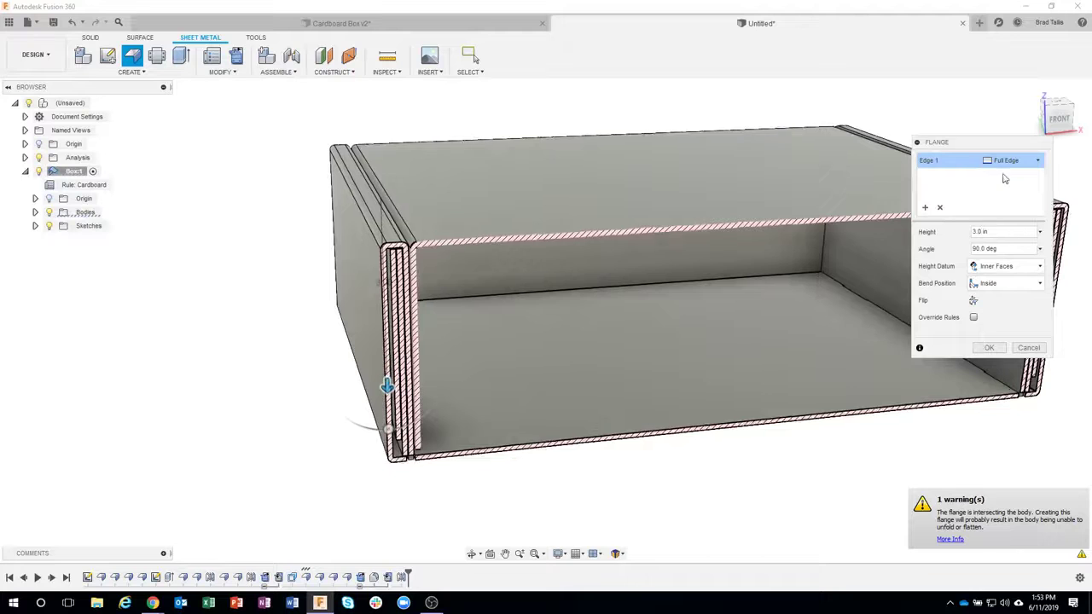
pyautogui.keyDown('shift'); pyautogui.moveTo(589, 183); pyautogui.dragTo(327, 263, button='middle'); pyautogui.keyUp('shift')
pyautogui.scroll(5, 326, 263)
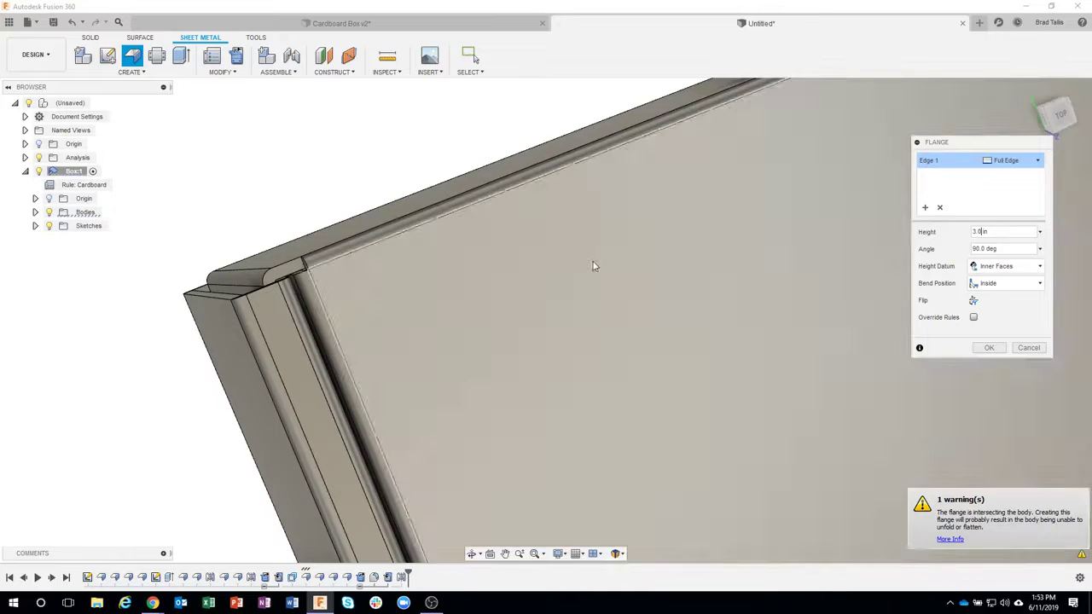
pyautogui.keyDown('shift'); pyautogui.moveTo(595, 266); pyautogui.dragTo(1005, 168, button='middle'); pyautogui.keyUp('shift')
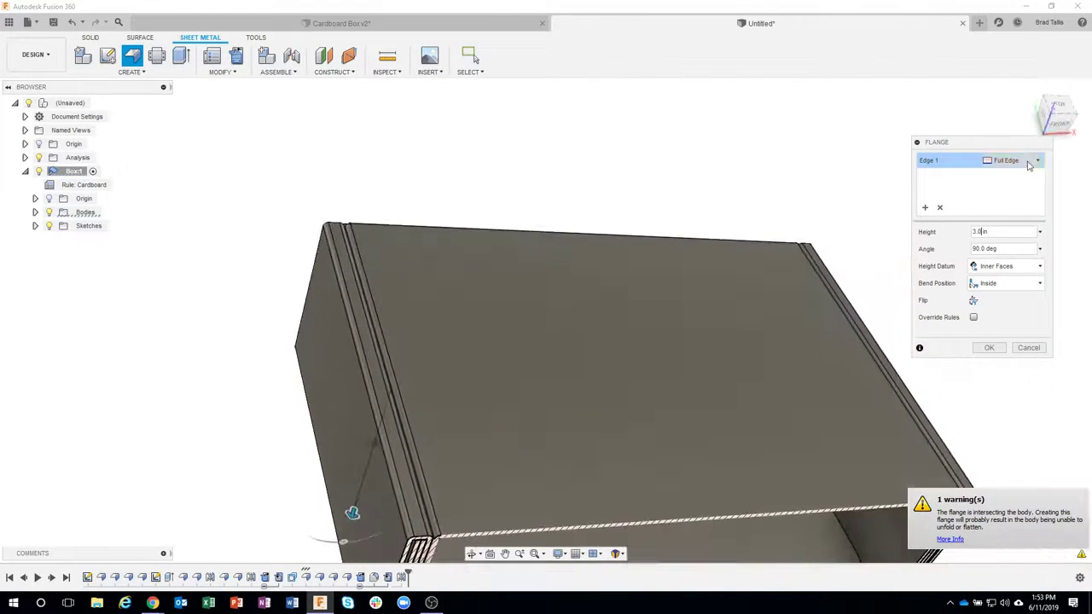
pyautogui.click(1035, 161)
pyautogui.click(1024, 190)
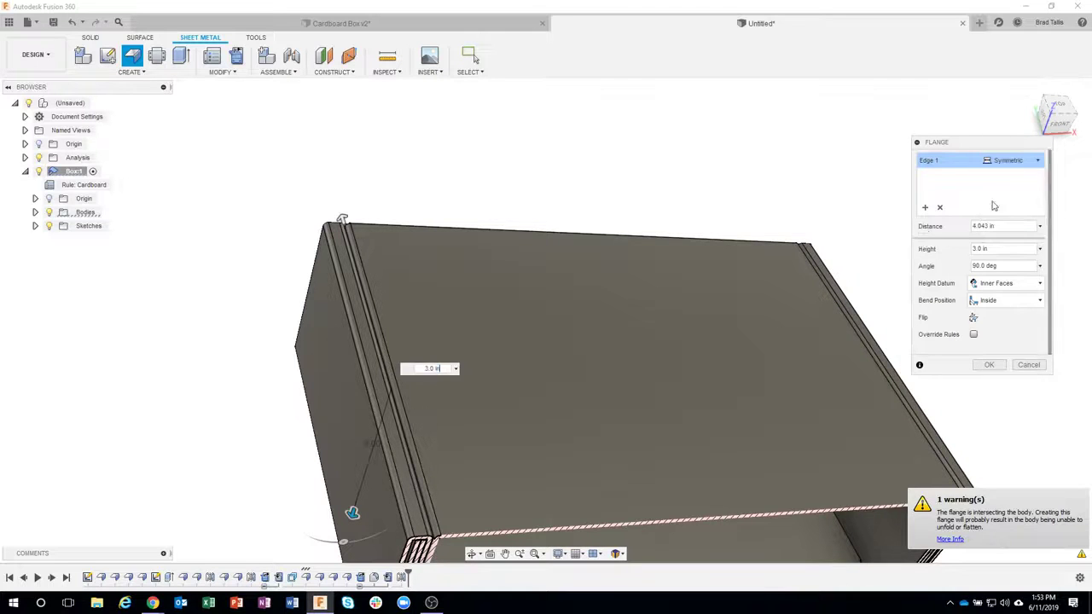
# Hide the section analysis and shorten the lid side flange to a symmetric distance of about 3.957 in at the front corner
pyautogui.keyDown('shift'); pyautogui.moveTo(671, 276); pyautogui.dragTo(486, 263, button='middle'); pyautogui.keyUp('shift')
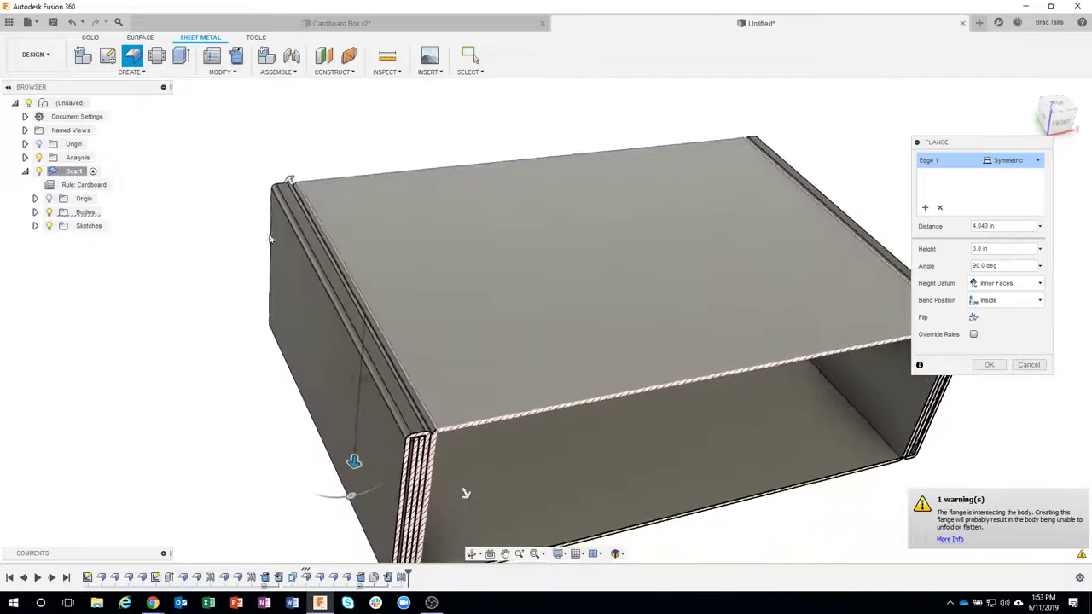
pyautogui.click(39, 161)
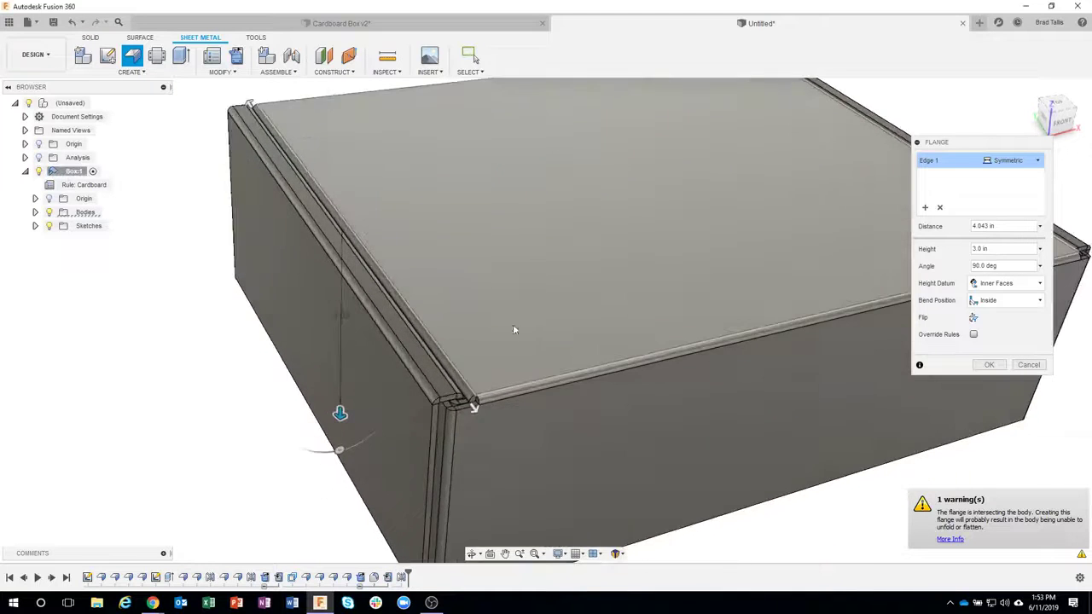
pyautogui.scroll(5, 512, 405)
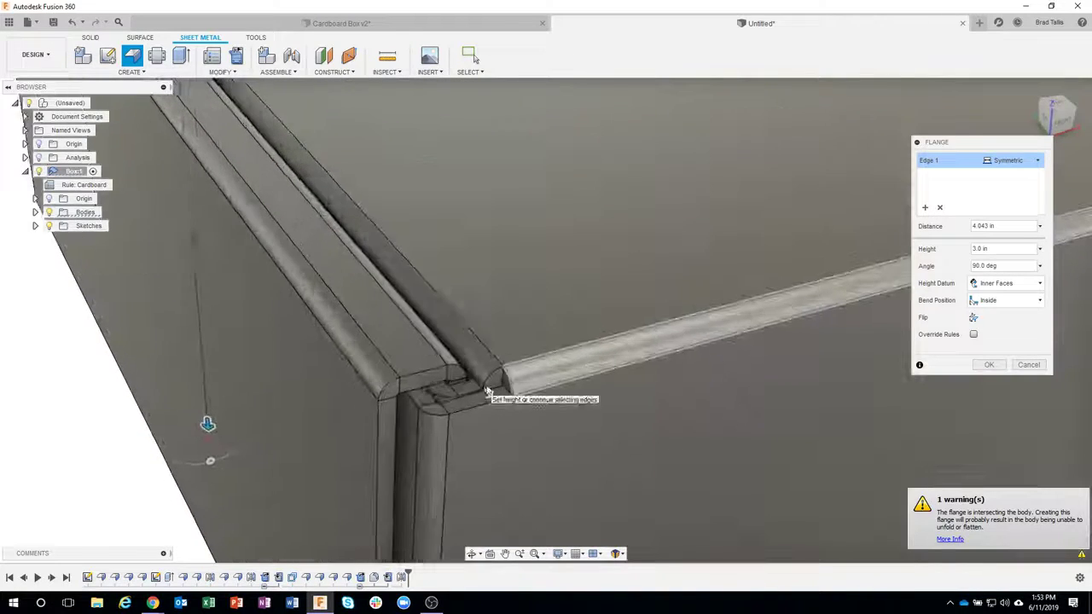
pyautogui.scroll(5, 538, 429)
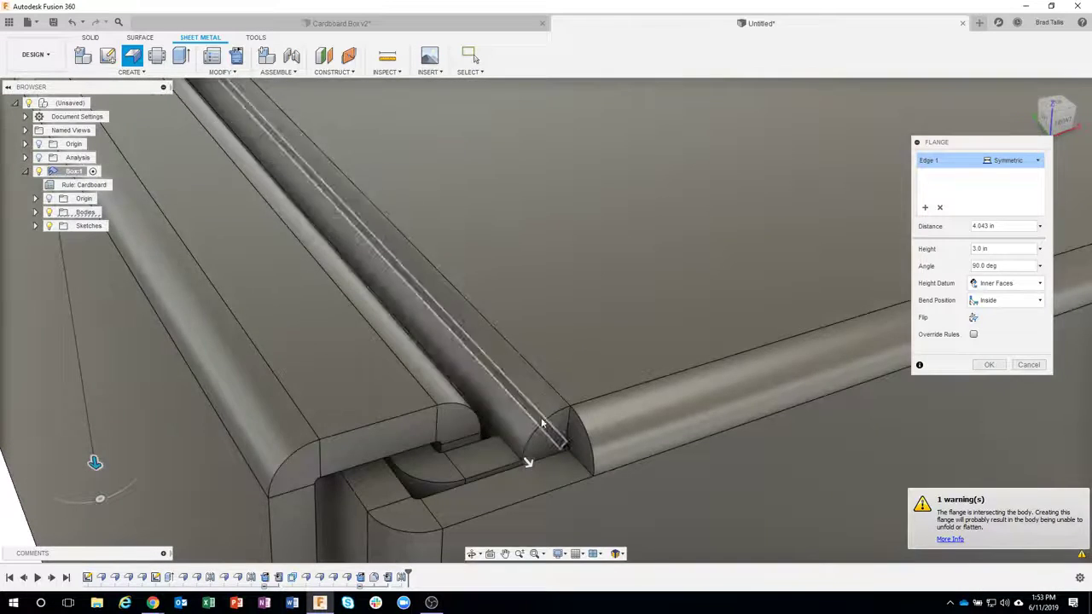
pyautogui.moveTo(527, 462); pyautogui.dragTo(489, 418)
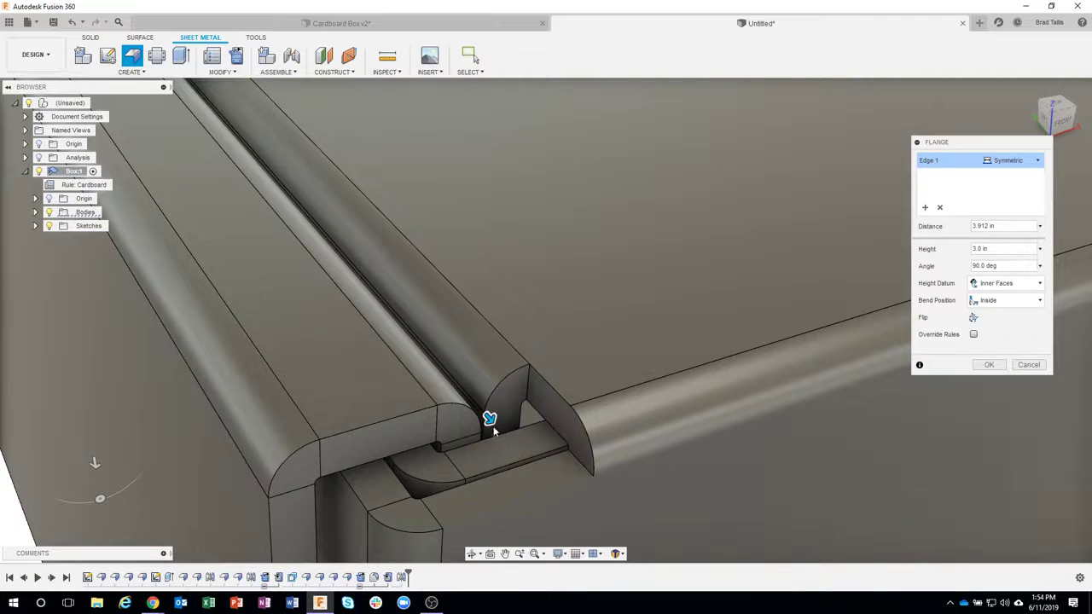
pyautogui.moveTo(495, 430); pyautogui.dragTo(420, 431)
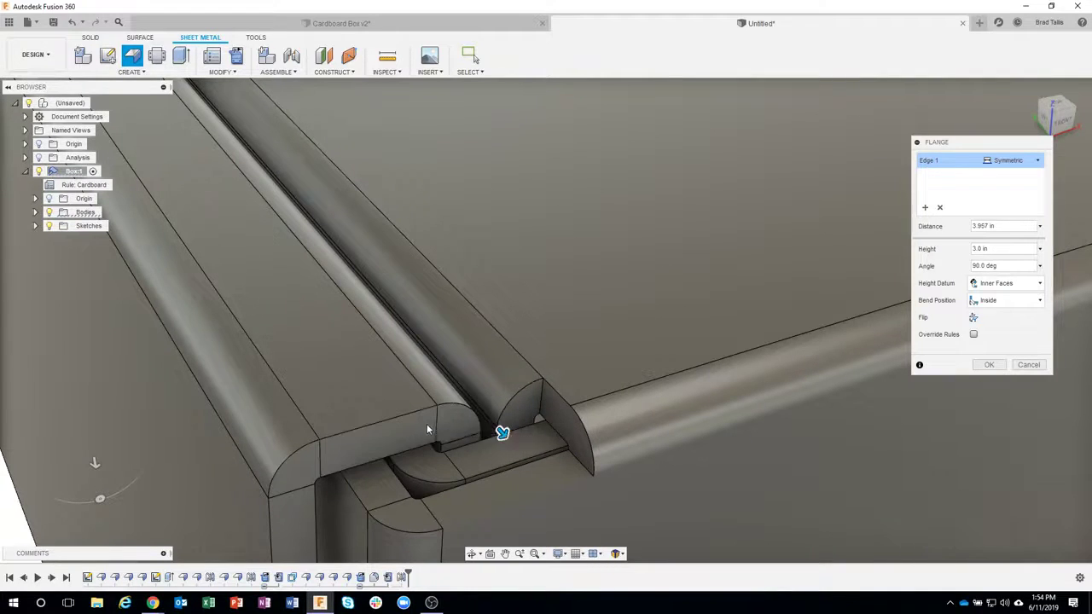
pyautogui.keyDown('shift'); pyautogui.moveTo(401, 437); pyautogui.dragTo(541, 436, button='middle'); pyautogui.keyUp('shift')
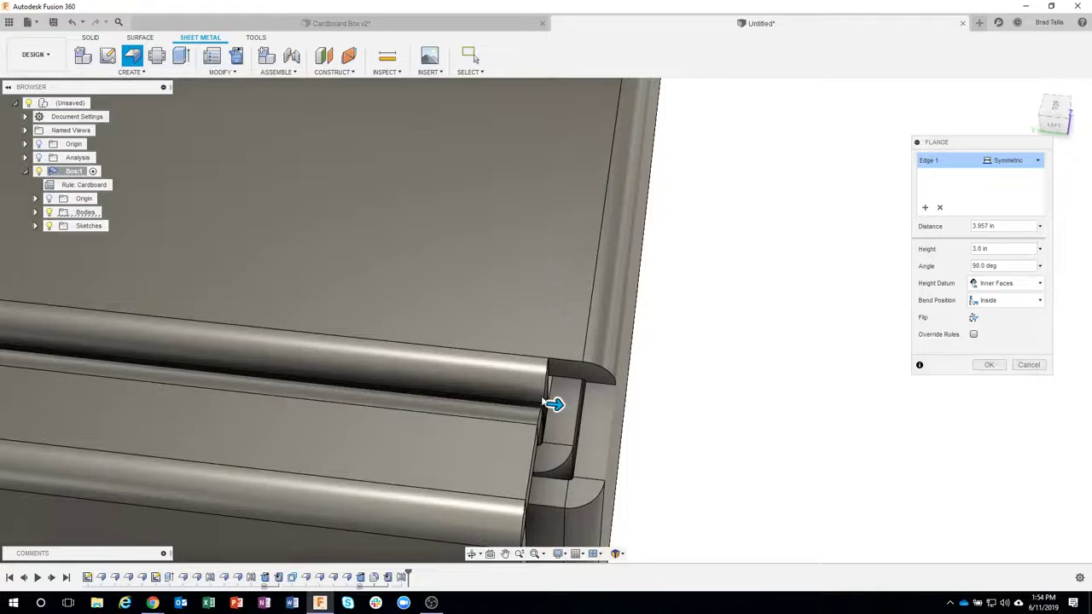
# Check the flange's clearance at the box corner and create the lid side flange
pyautogui.keyDown('shift'); pyautogui.moveTo(680, 400); pyautogui.dragTo(761, 467, button='middle'); pyautogui.keyUp('shift')
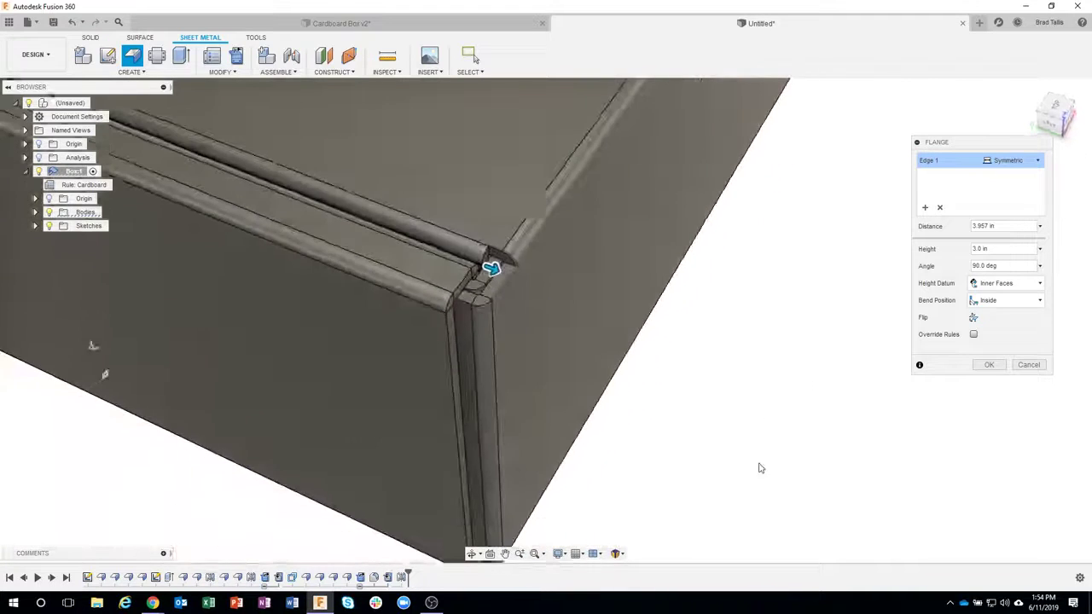
pyautogui.scroll(-6, 761, 468)
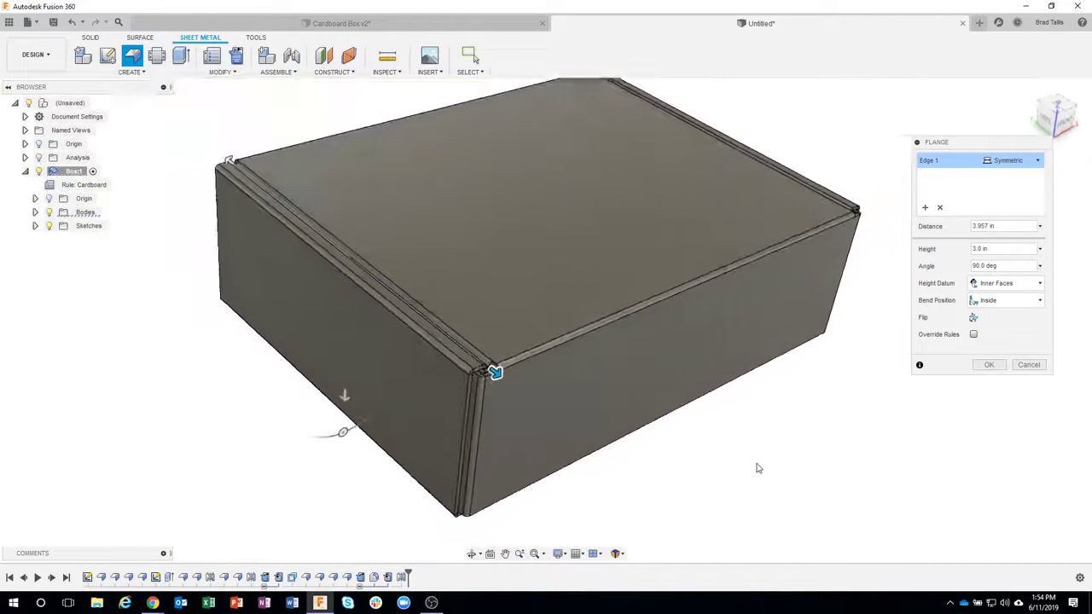
pyautogui.scroll(-1, 759, 468)
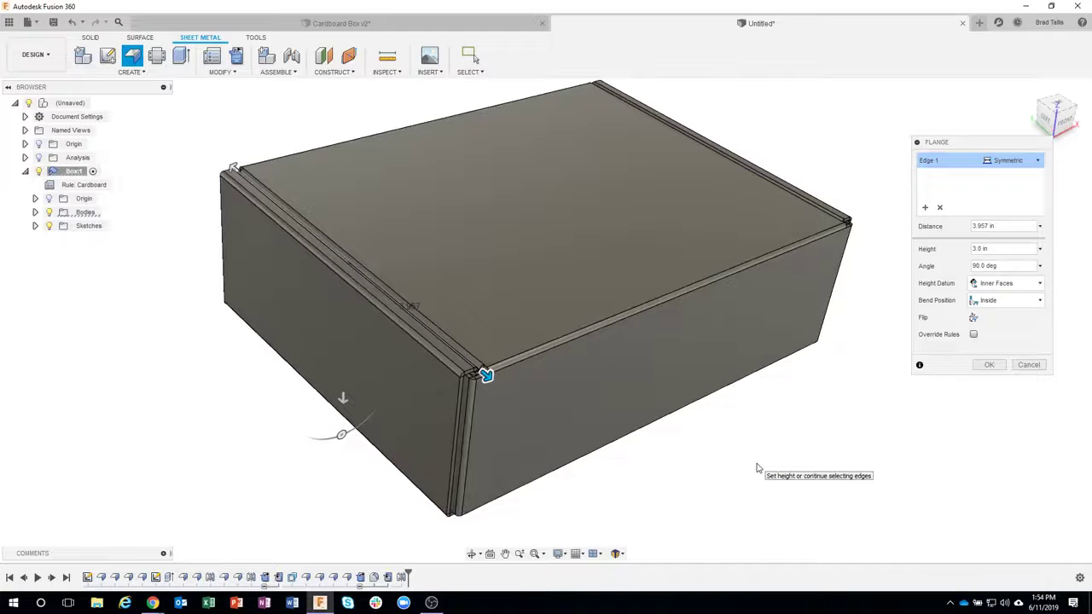
pyautogui.keyDown('shift'); pyautogui.moveTo(756, 469); pyautogui.dragTo(757, 469, button='middle'); pyautogui.keyUp('shift')
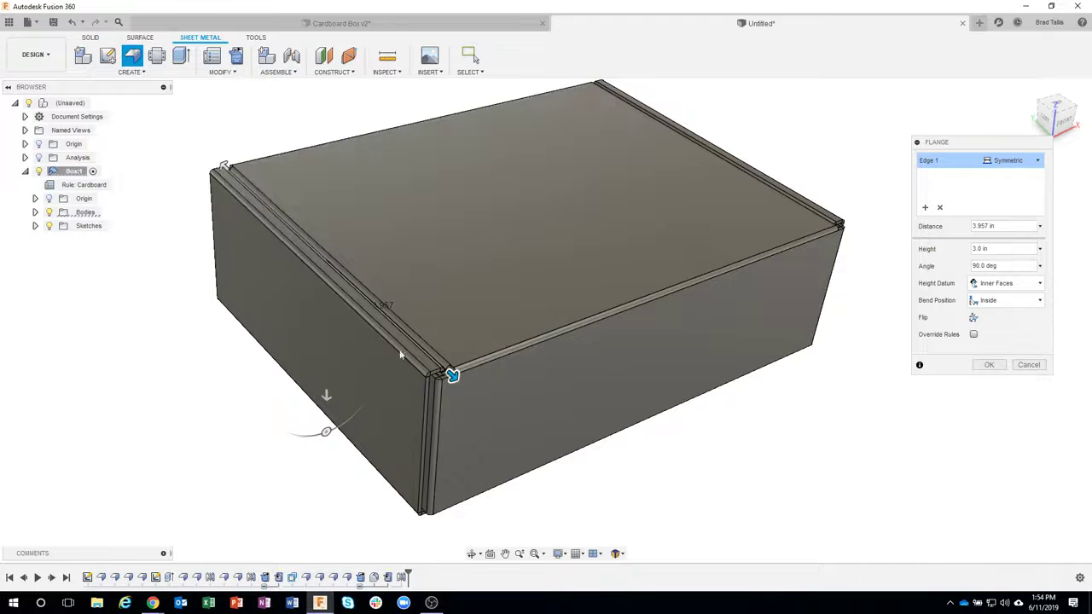
pyautogui.keyDown('shift'); pyautogui.moveTo(604, 515); pyautogui.dragTo(609, 482, button='middle'); pyautogui.keyUp('shift')
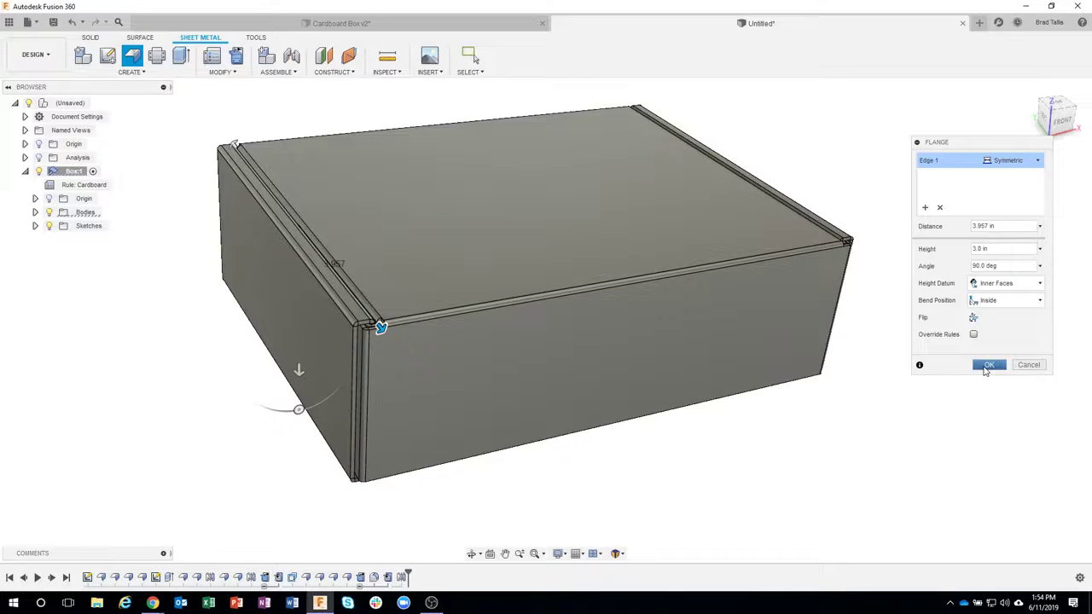
pyautogui.click(988, 365)
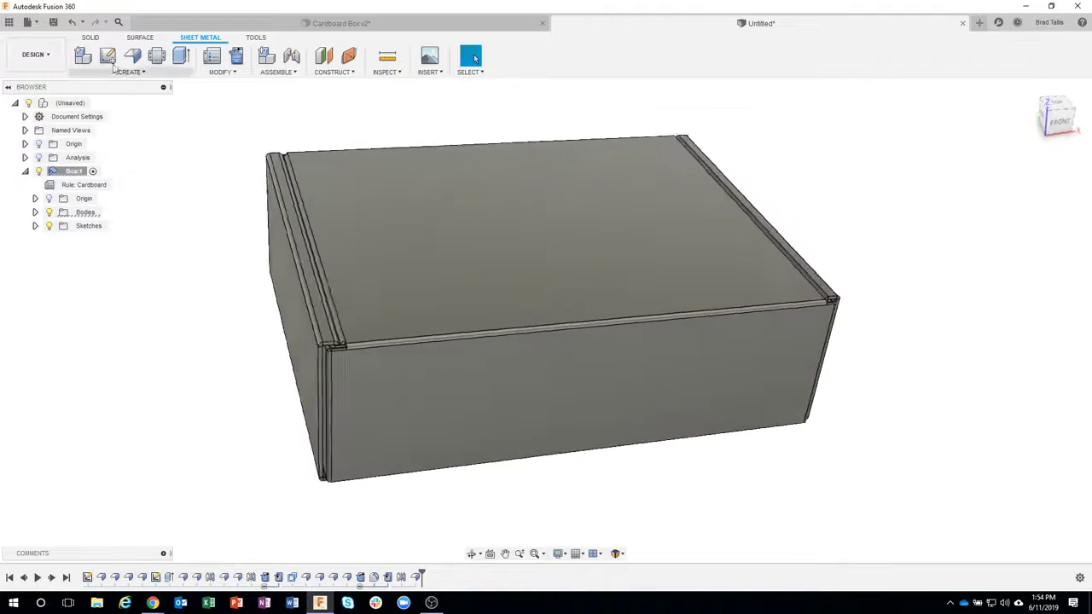
# Mirror the new lid side flange feature across the box's central vertical plane and inspect the opposite front corner
pyautogui.click(90, 38)
pyautogui.click(152, 73)
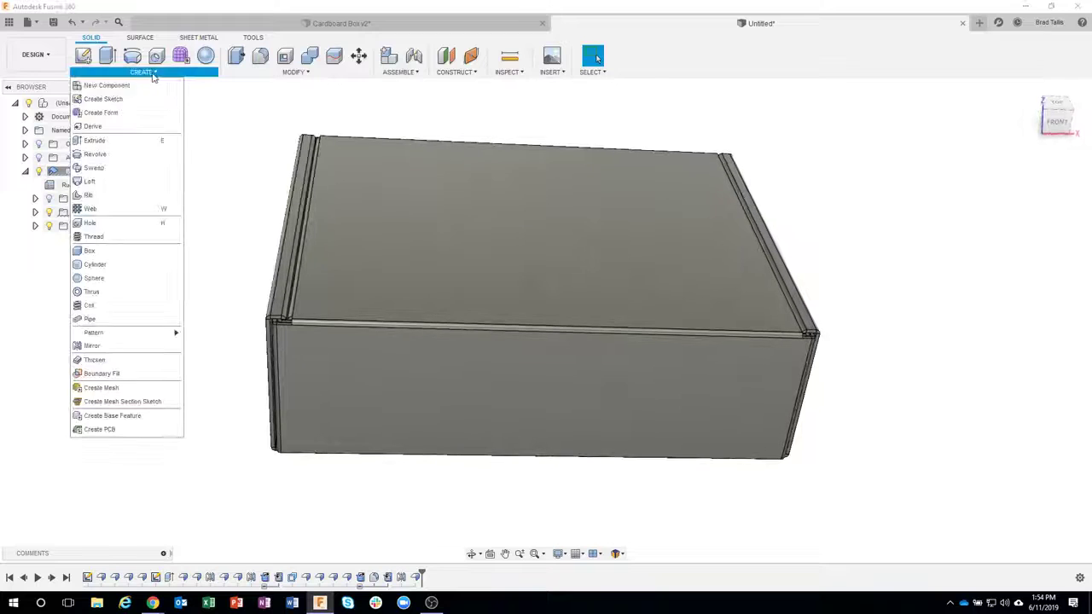
pyautogui.click(98, 346)
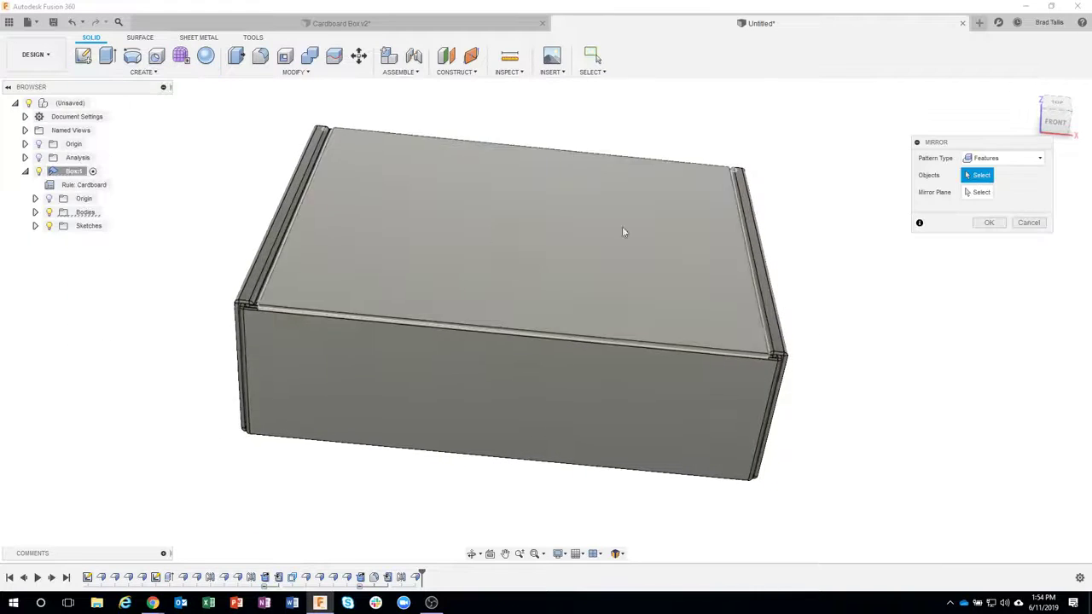
pyautogui.click(417, 578)
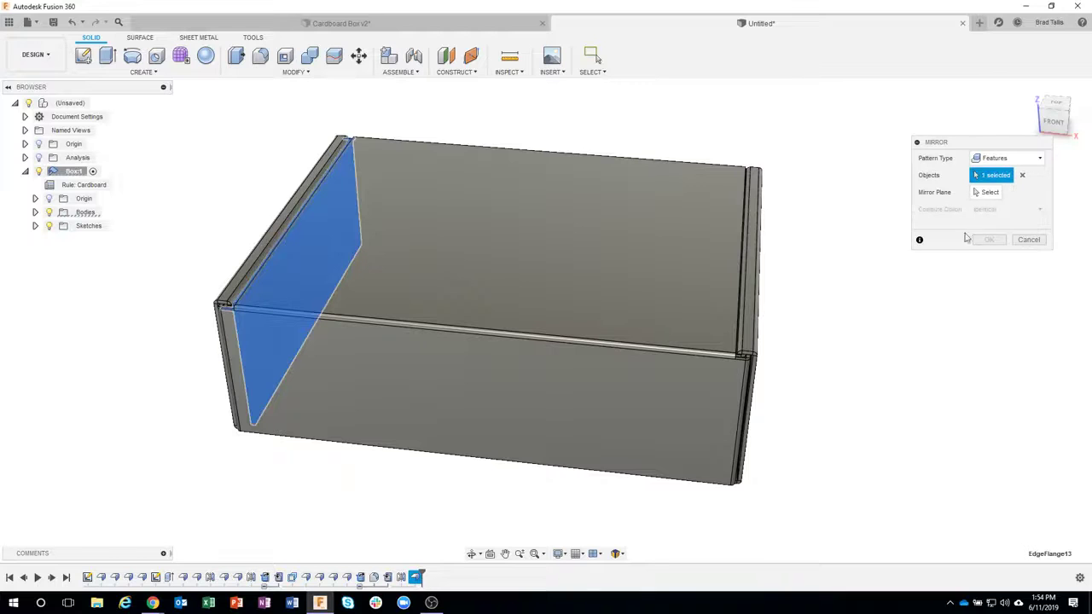
pyautogui.click(995, 196)
pyautogui.keyDown('shift'); pyautogui.moveTo(630, 309); pyautogui.dragTo(480, 295, button='middle'); pyautogui.keyUp('shift')
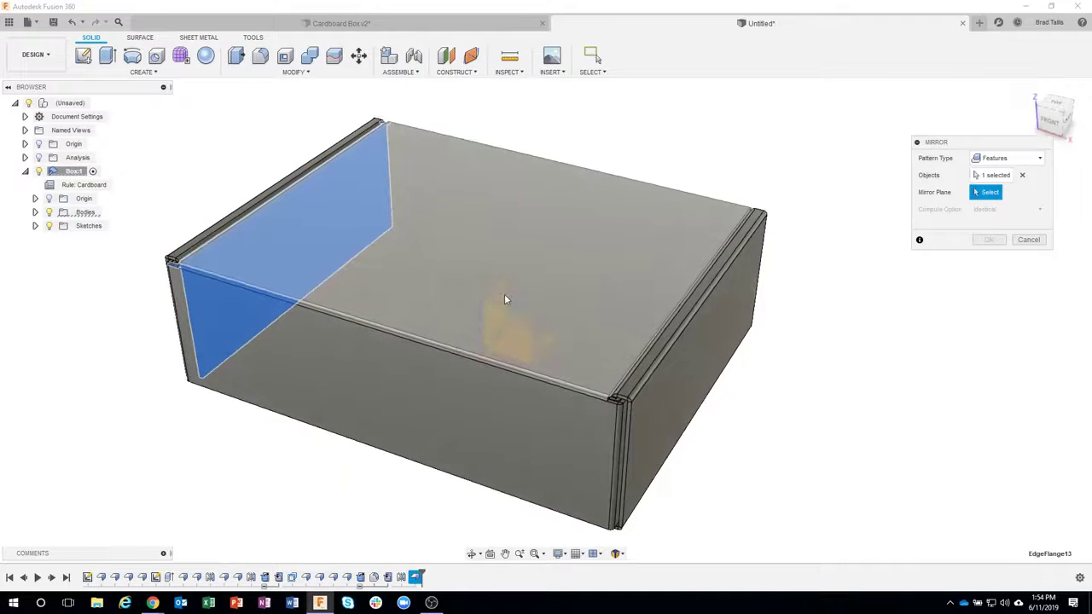
pyautogui.click(504, 298)
pyautogui.click(515, 343)
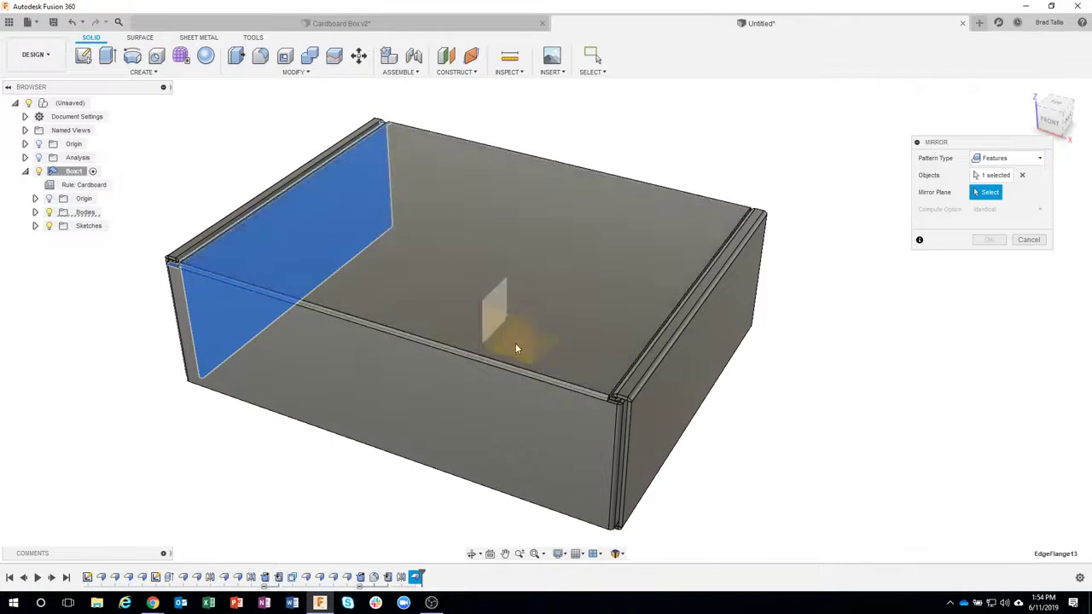
pyautogui.click(989, 240)
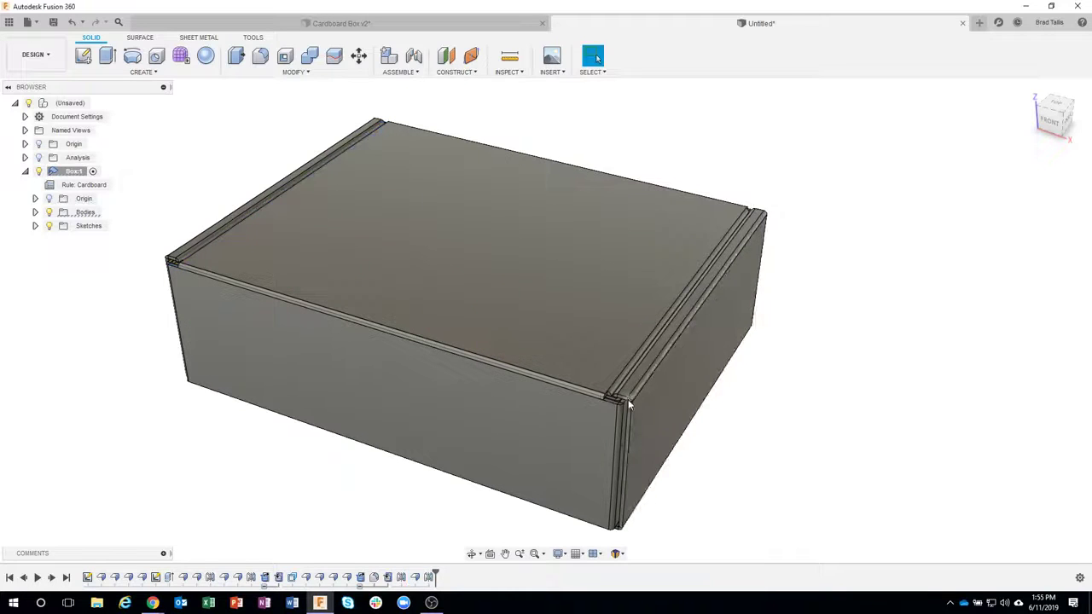
pyautogui.scroll(10, 628, 399)
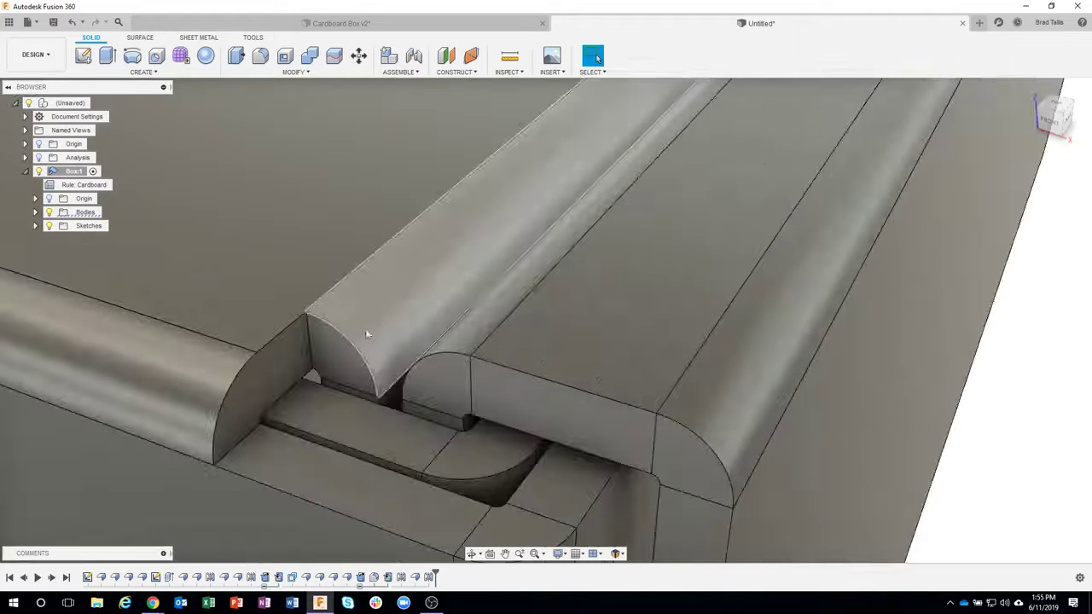
pyautogui.scroll(-10, 414, 342)
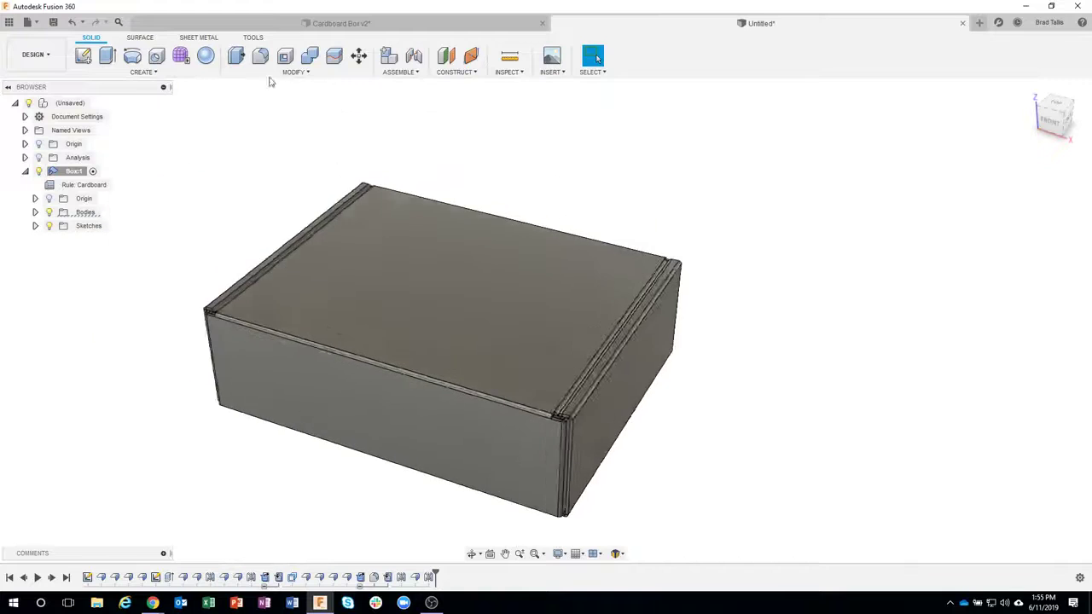
# Preview unfolding all bends with the lid's top face as the stationary entity, and cancel the unfold
pyautogui.click(193, 41)
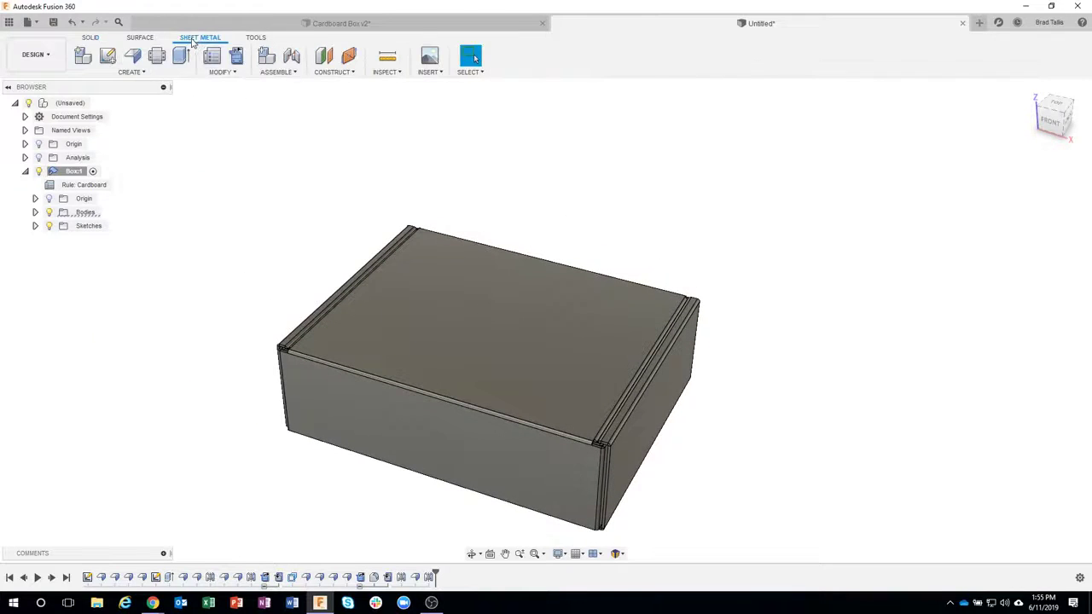
pyautogui.click(235, 59)
pyautogui.click(512, 333)
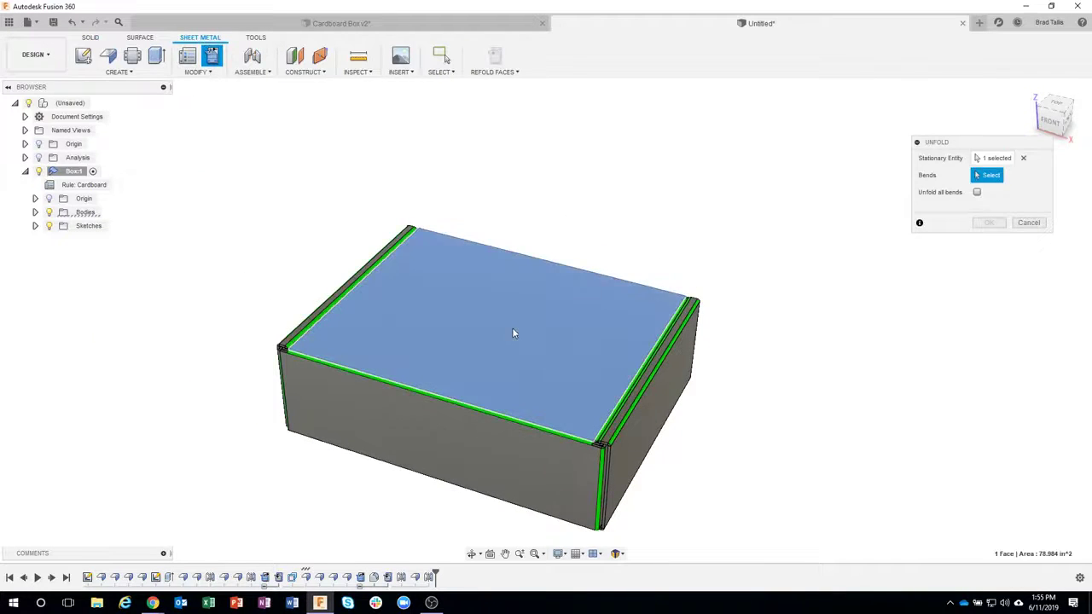
pyautogui.click(978, 193)
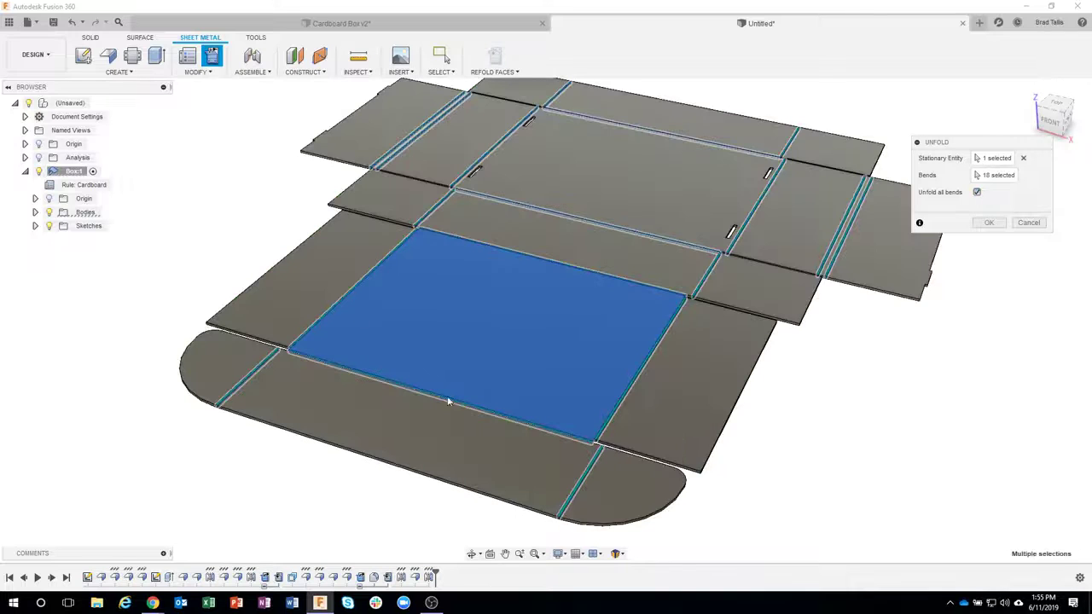
pyautogui.click(1029, 223)
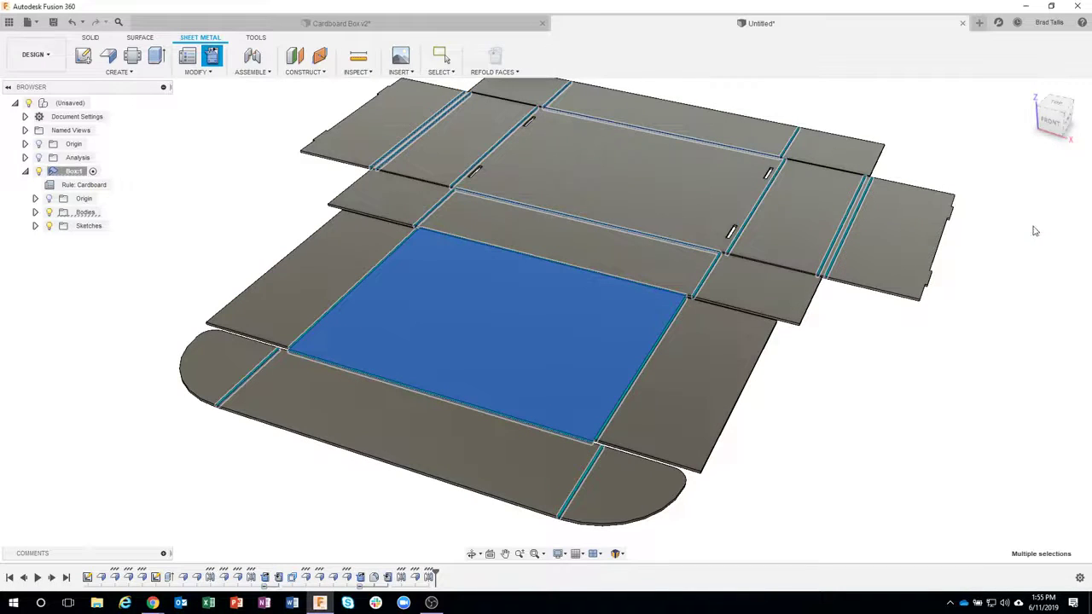
# Unfold all bends of the box with the slotted bottom face as the stationary entity
pyautogui.keyDown('shift'); pyautogui.moveTo(862, 405); pyautogui.dragTo(766, 355, button='middle'); pyautogui.keyUp('shift')
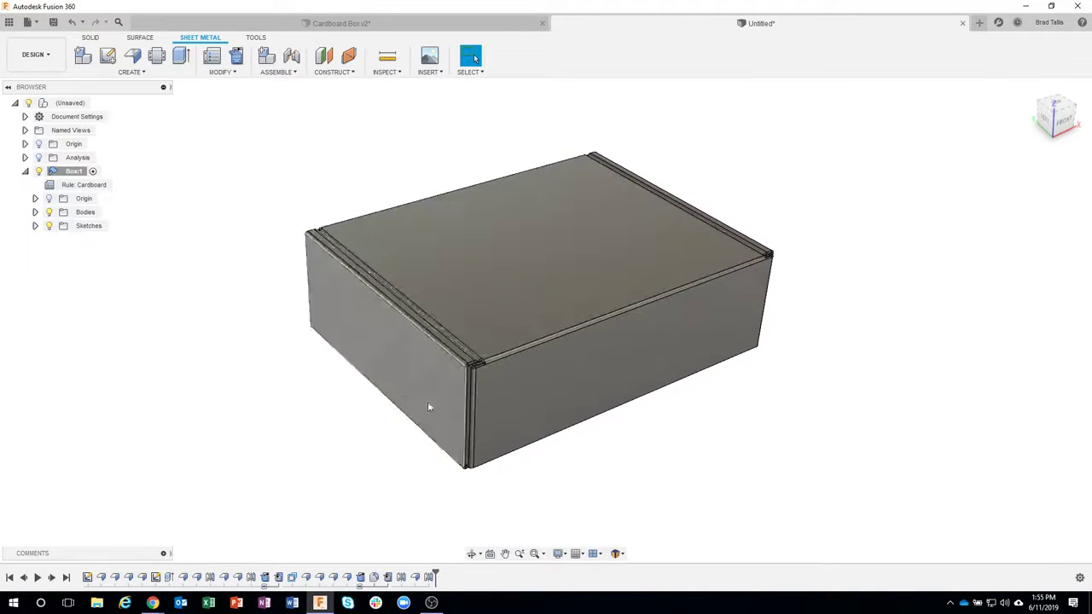
pyautogui.click(238, 56)
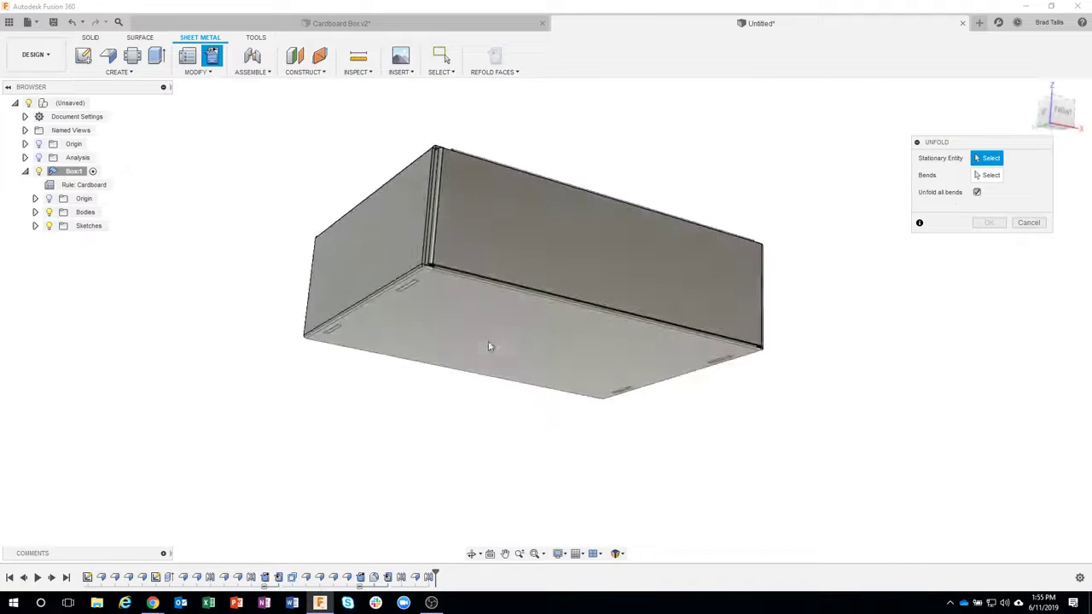
pyautogui.click(713, 371)
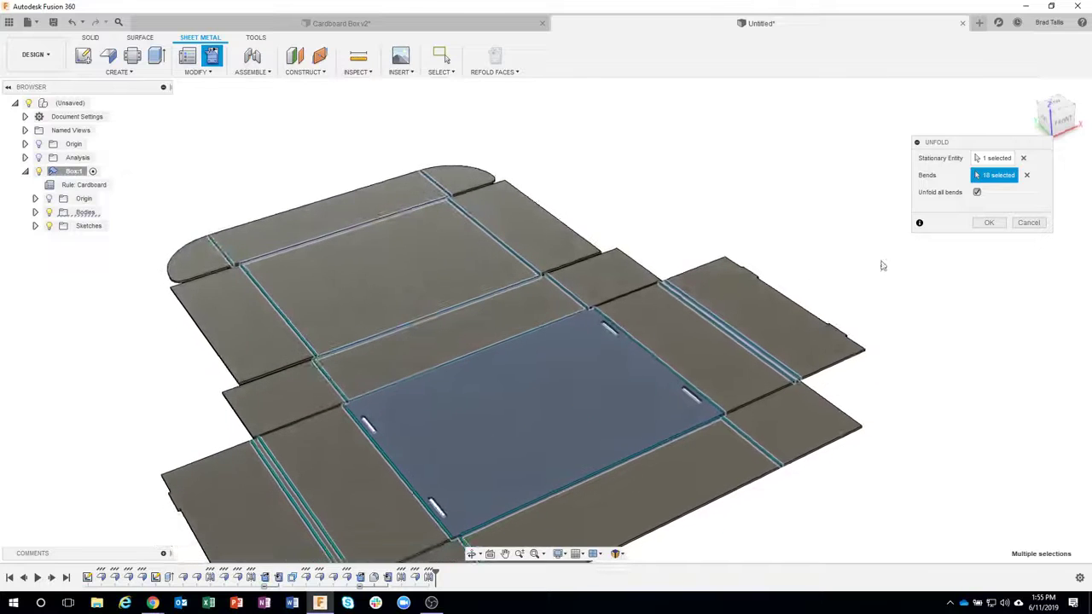
pyautogui.click(989, 223)
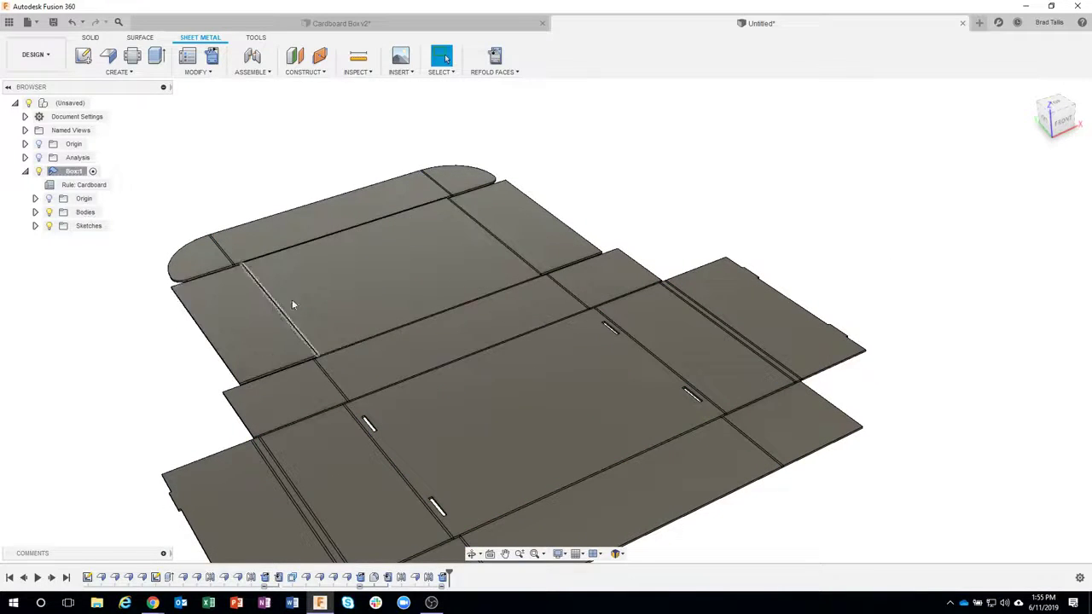
# Start a 10-degree one-sided Draft on one lid side flange's end face, using the small face at its bend corner as the parting plane
pyautogui.moveTo(329, 299); pyautogui.dragTo(433, 290, button='middle')
pyautogui.scroll(5, 388, 300)
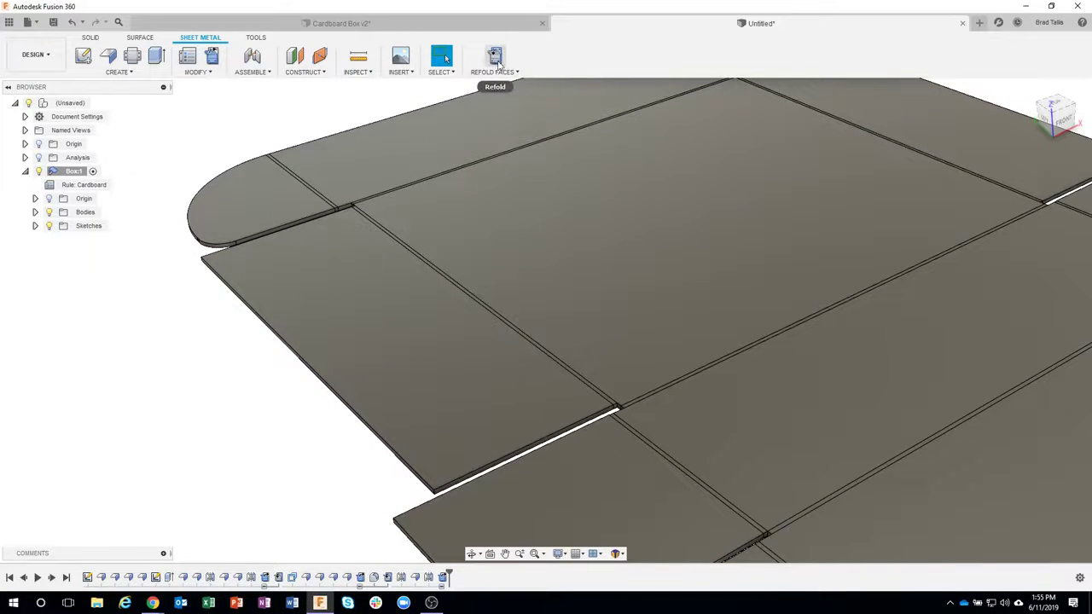
pyautogui.click(95, 39)
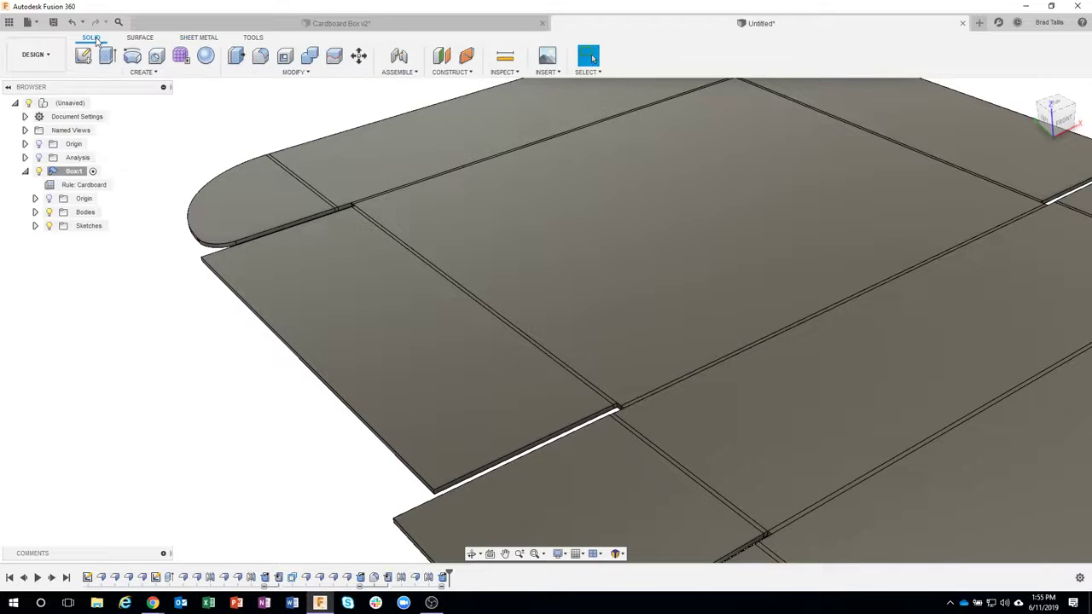
pyautogui.click(156, 75)
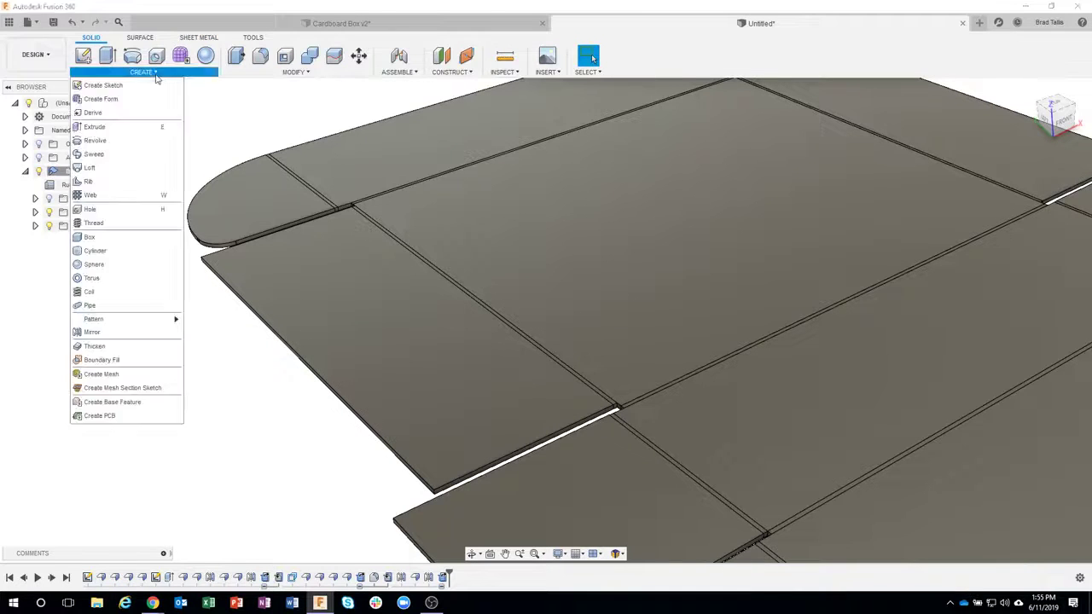
pyautogui.moveTo(244, 75)
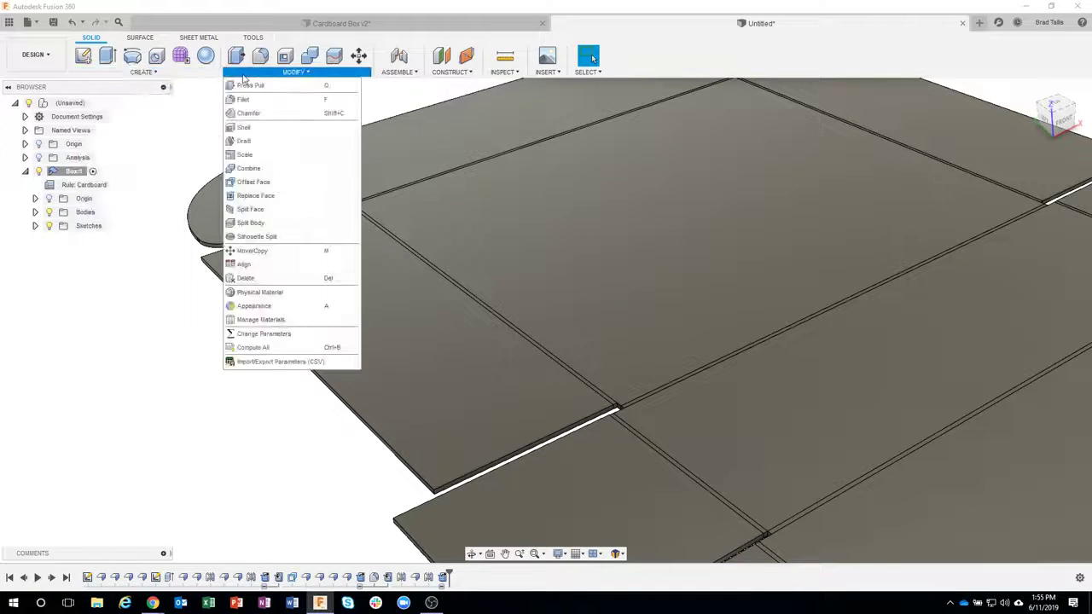
pyautogui.click(262, 142)
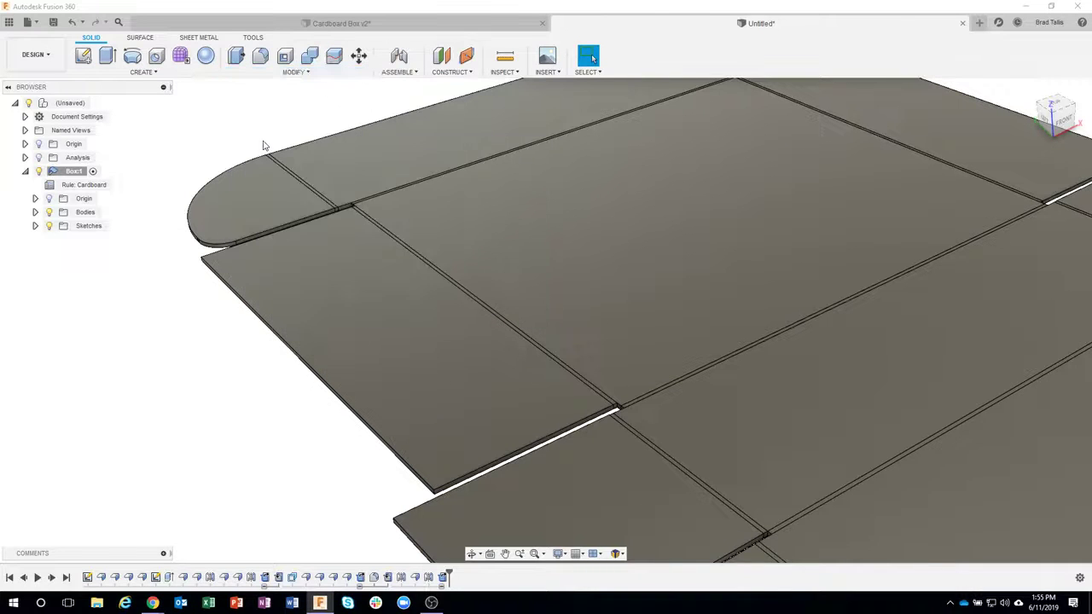
pyautogui.scroll(6, 621, 394)
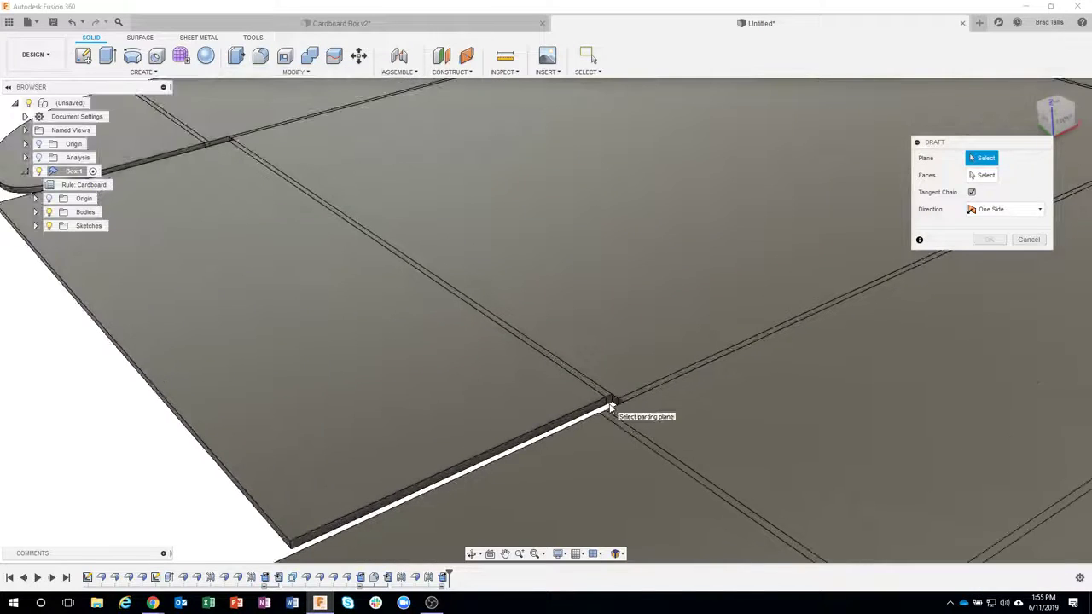
pyautogui.click(621, 398)
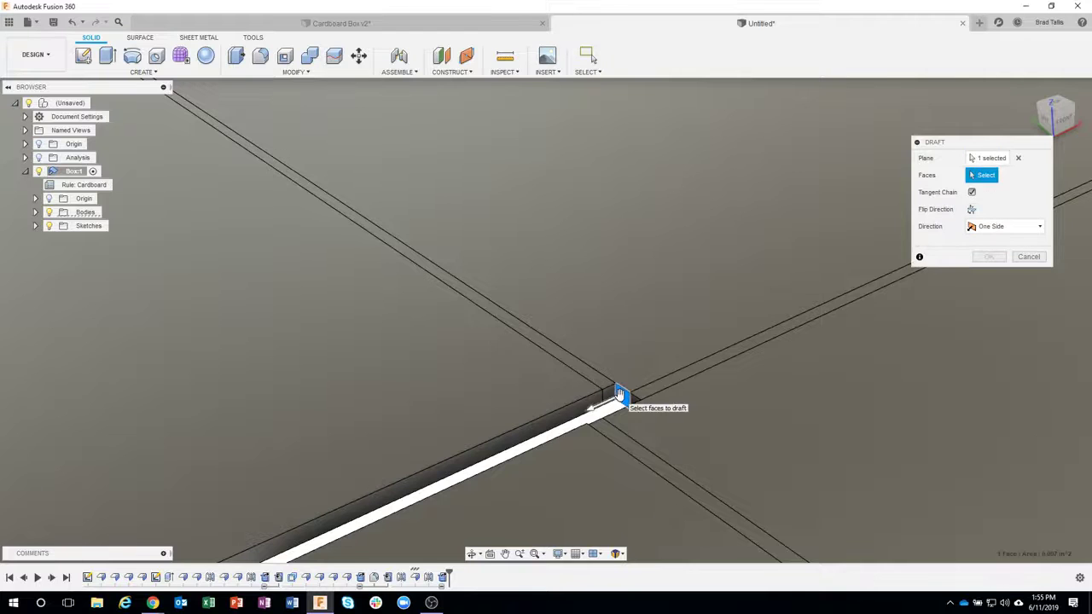
pyautogui.scroll(-5, 621, 394)
pyautogui.scroll(2, 619, 395)
pyautogui.click(559, 424)
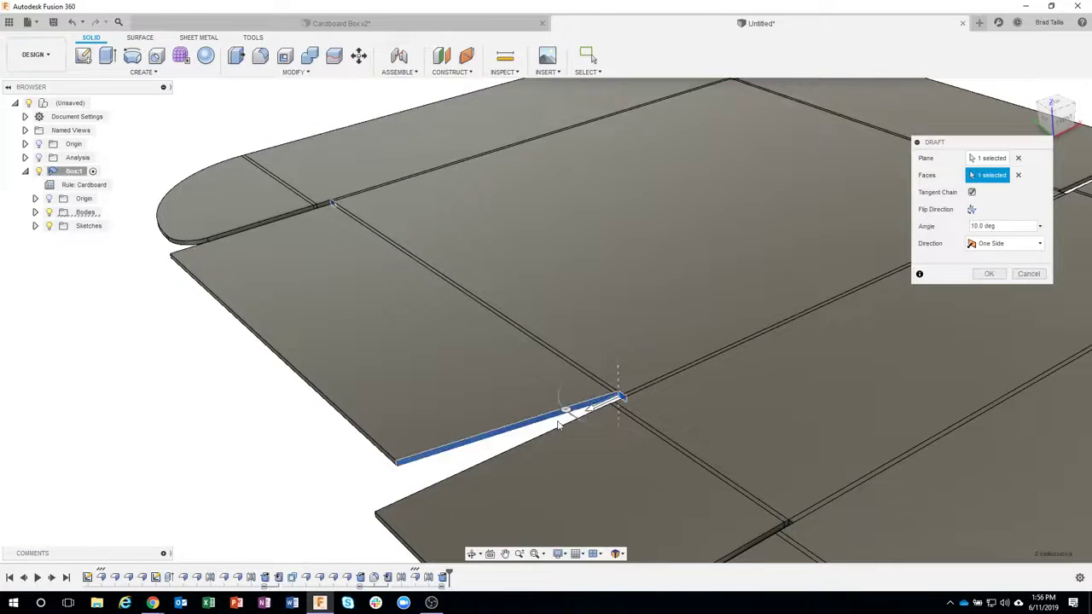
pyautogui.moveTo(991, 226); pyautogui.dragTo(962, 224)
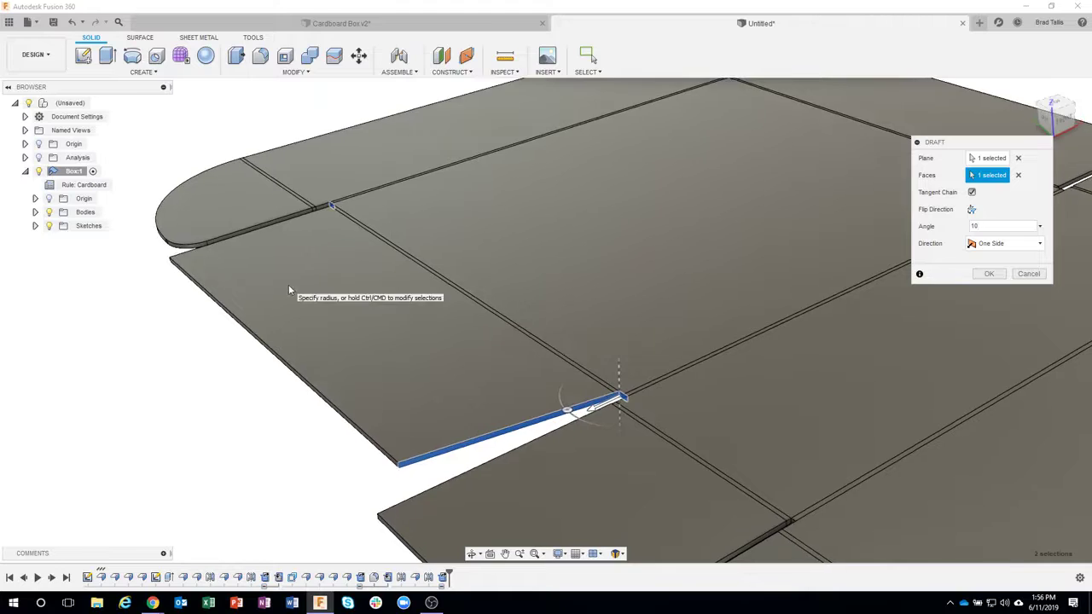
# Add the same flange's opposite end face, beside the rounded front tab, to the 10-degree draft and create it
pyautogui.scroll(6, 288, 284)
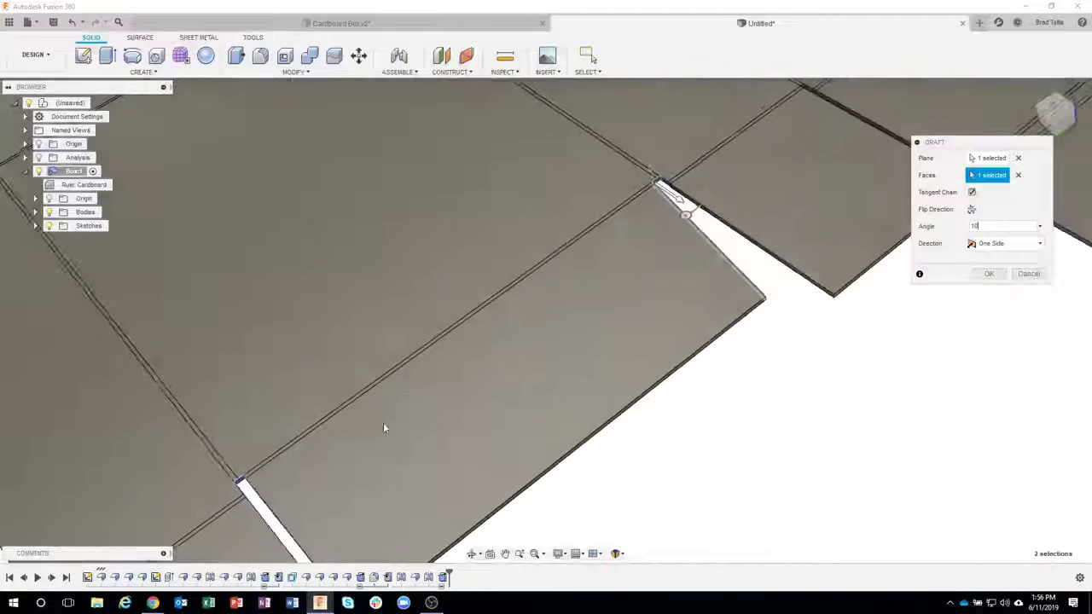
pyautogui.keyDown('shift'); pyautogui.moveTo(384, 428); pyautogui.dragTo(408, 480, button='middle'); pyautogui.keyUp('shift')
pyautogui.scroll(2, 368, 469)
pyautogui.click(353, 467)
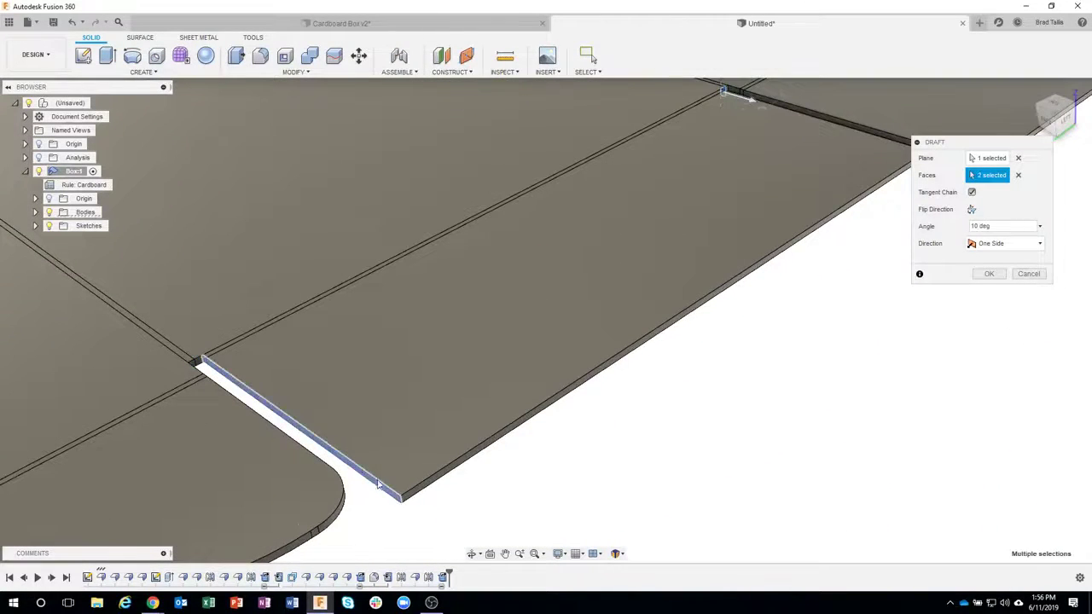
pyautogui.scroll(-3, 538, 488)
pyautogui.keyDown('shift'); pyautogui.moveTo(545, 488); pyautogui.dragTo(981, 274, button='middle'); pyautogui.keyUp('shift')
pyautogui.click(987, 274)
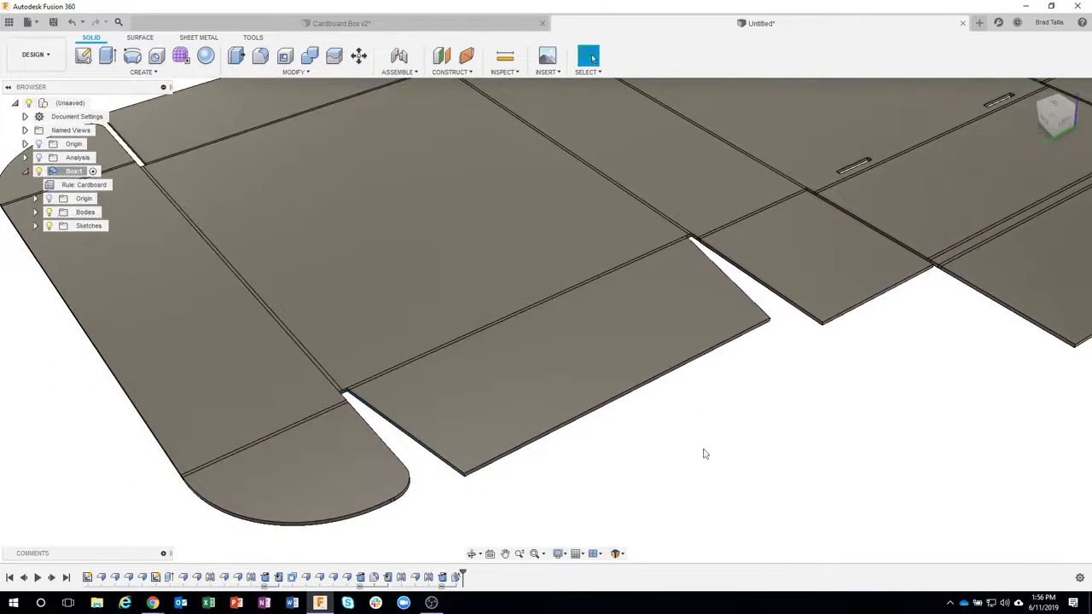
# Draft both end faces of the other lid side flange by 10 degrees, using the small face at its bend corner as the parting plane
pyautogui.keyDown('shift'); pyautogui.moveTo(561, 441); pyautogui.dragTo(329, 499, button='middle'); pyautogui.keyUp('shift')
pyautogui.moveTo(326, 494); pyautogui.dragTo(324, 341, button='right')
pyautogui.scroll(4, 768, 309)
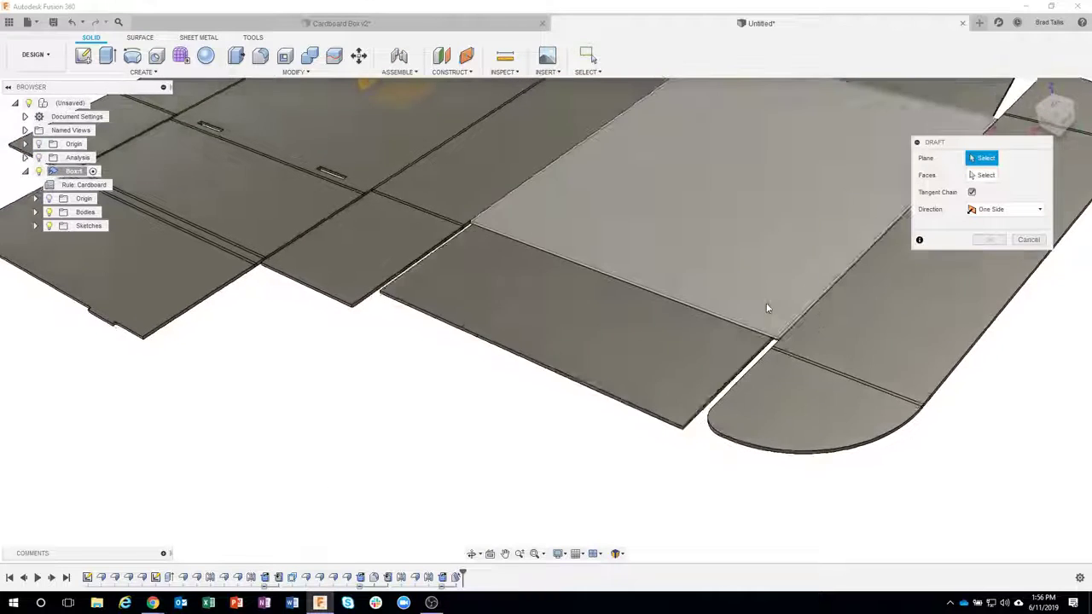
pyautogui.click(813, 357)
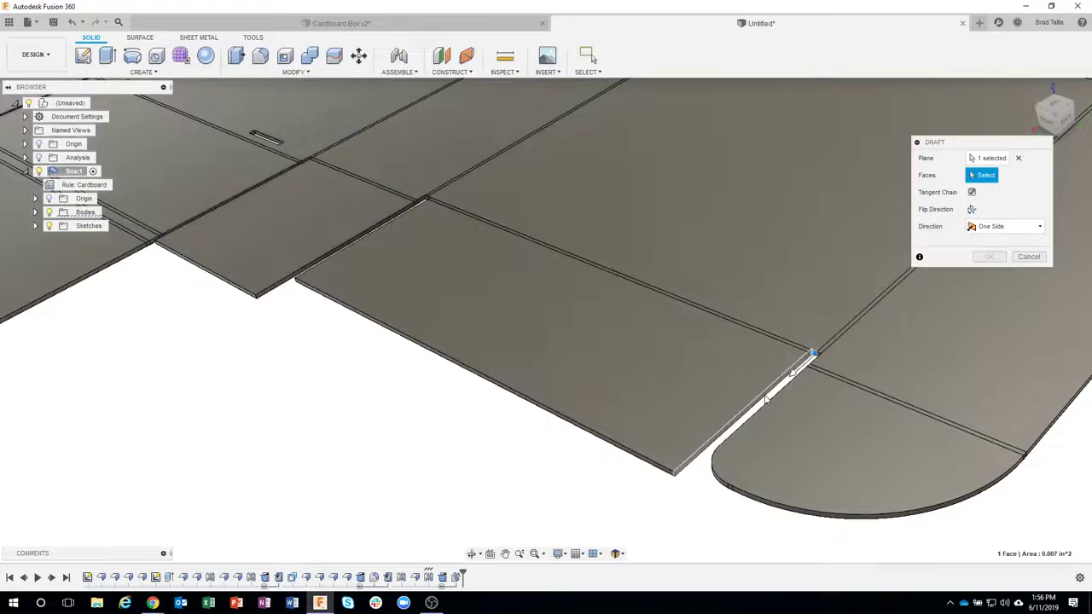
pyautogui.click(751, 390)
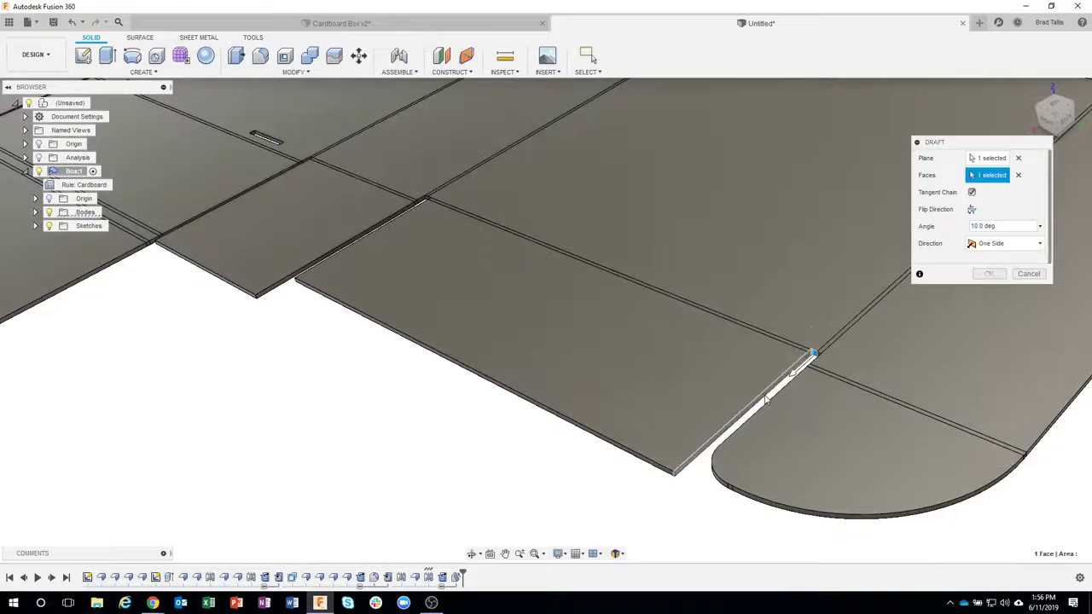
pyautogui.keyDown('shift'); pyautogui.moveTo(676, 403); pyautogui.dragTo(513, 389, button='middle'); pyautogui.keyUp('shift')
pyautogui.click(493, 468)
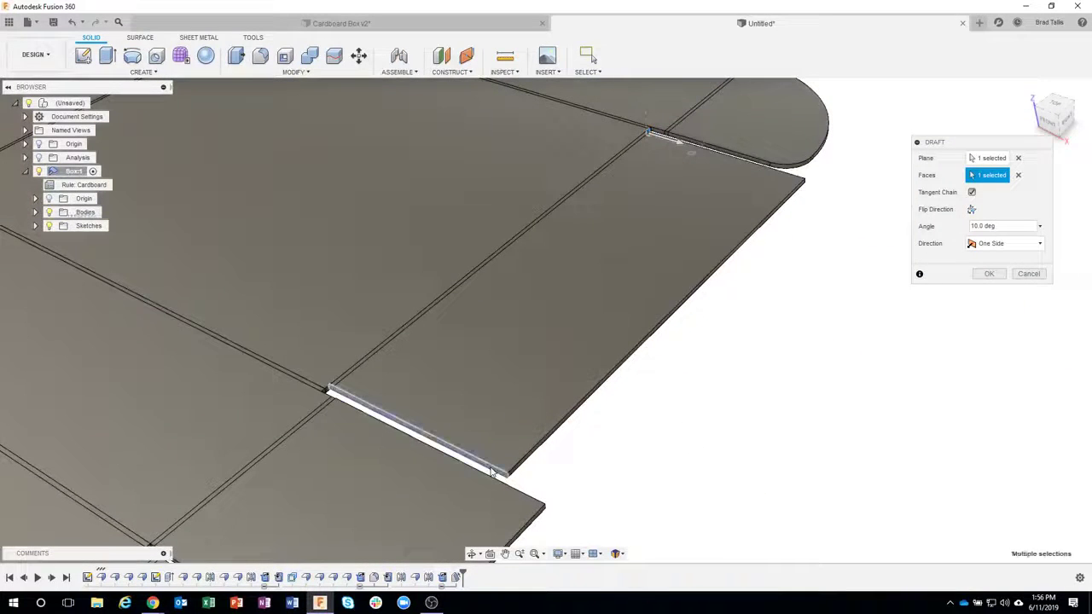
pyautogui.click(990, 274)
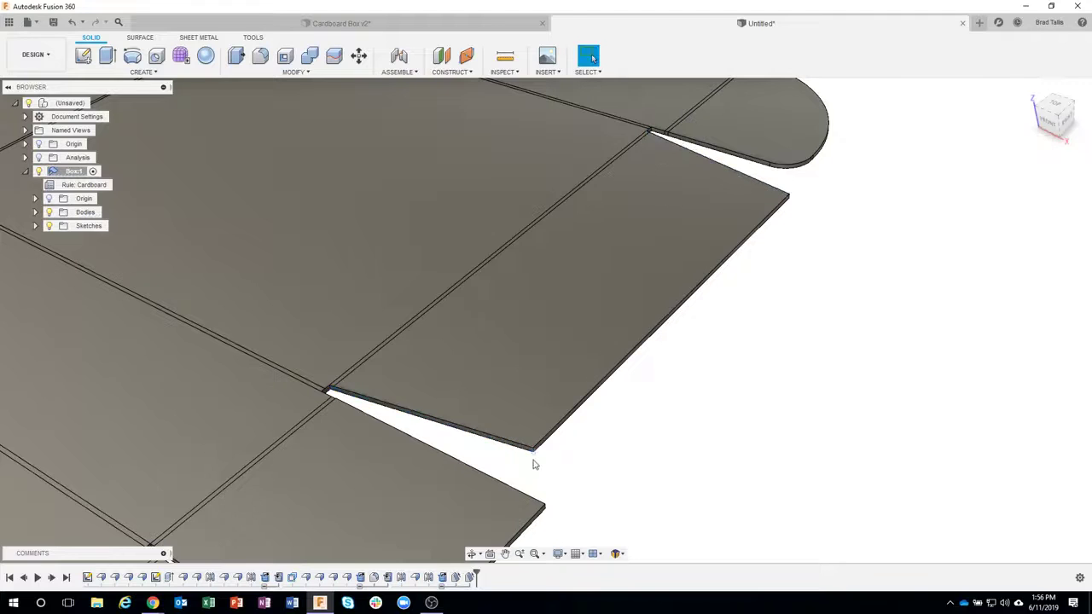
# Start a 0.5 in fillet on the two outer corner edges of the last drafted lid side flange
pyautogui.scroll(5, 534, 461)
pyautogui.rightClick(538, 391)
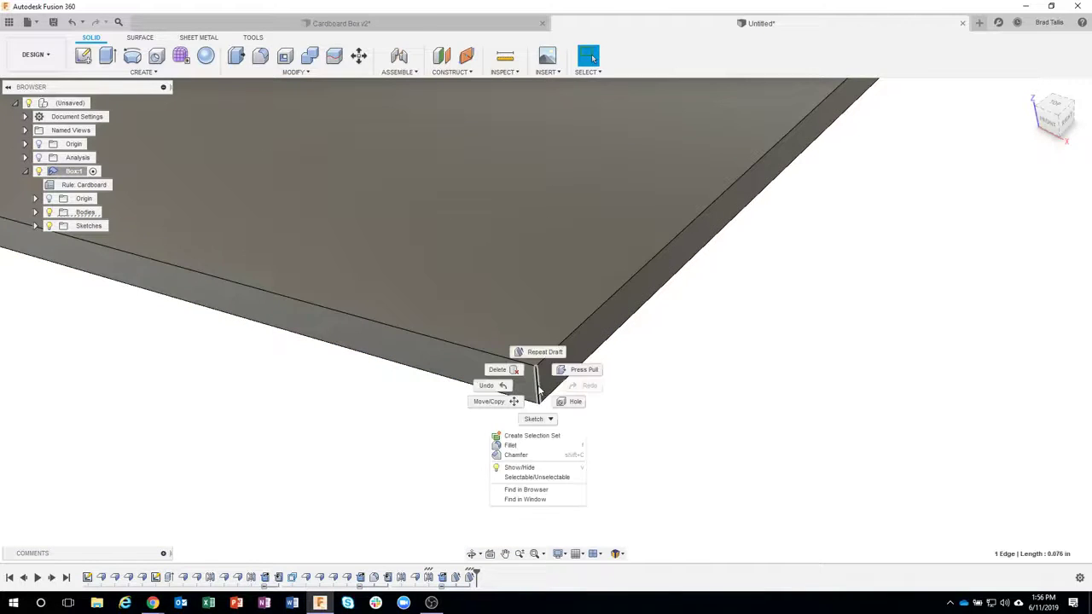
pyautogui.click(516, 445)
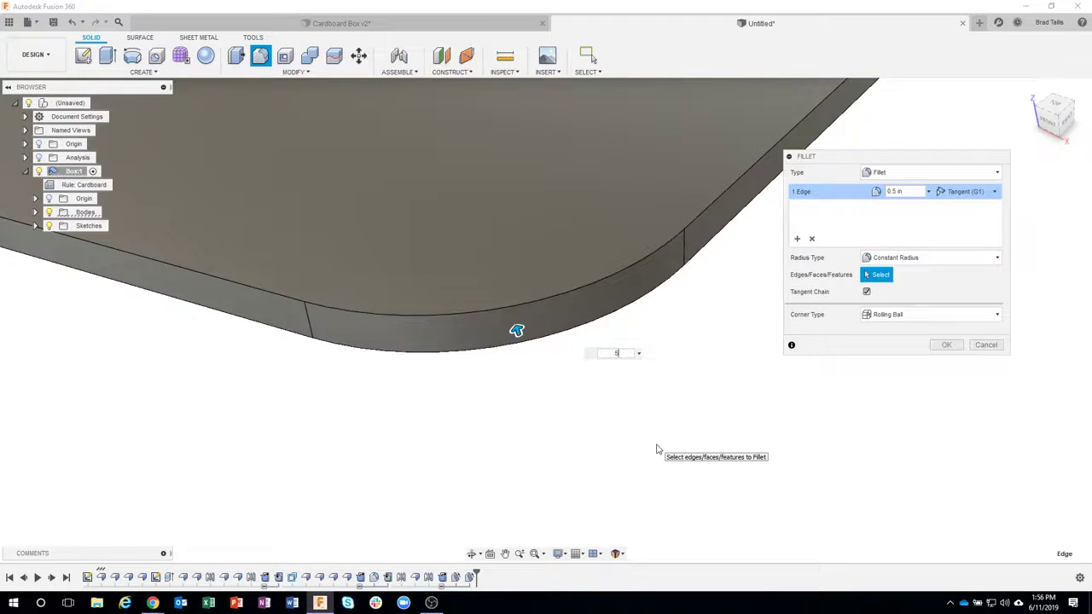
pyautogui.scroll(-5, 657, 449)
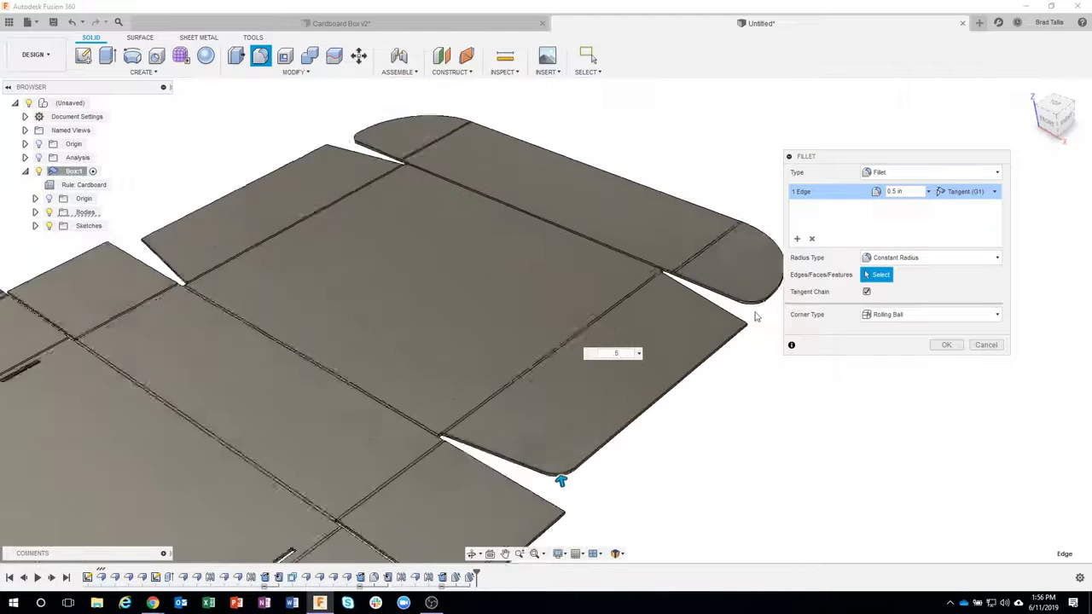
pyautogui.scroll(5, 749, 329)
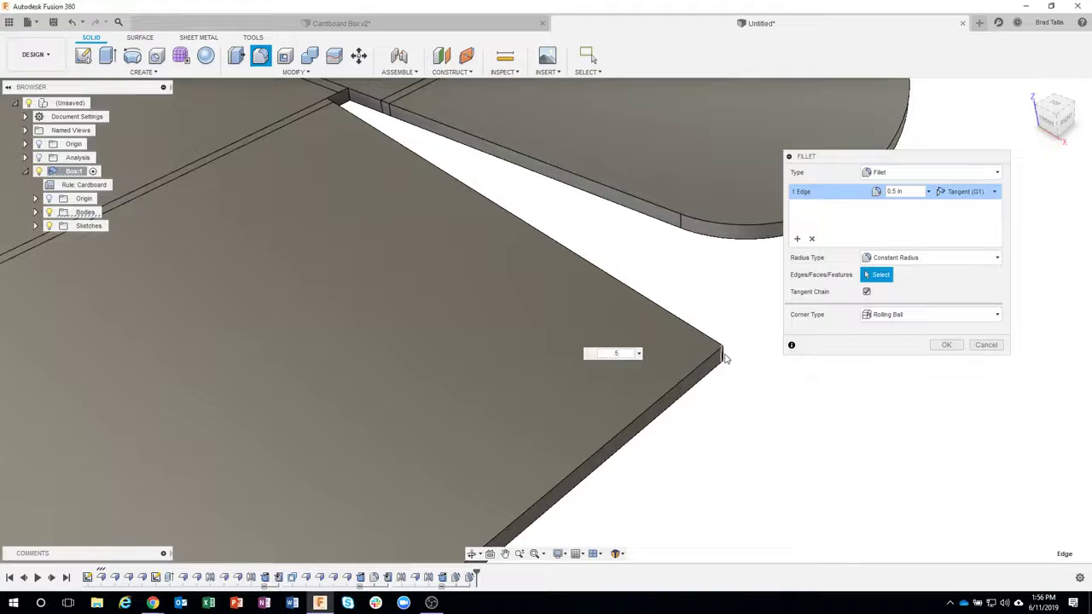
pyautogui.click(722, 357)
pyautogui.scroll(-6, 729, 419)
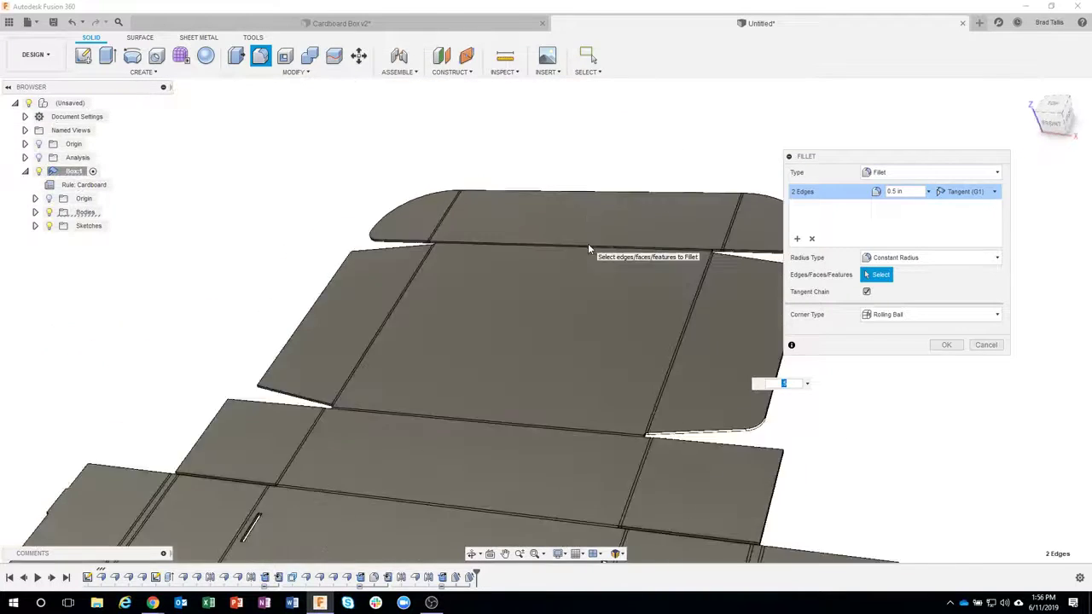
# Add the opposite lid side flange's two outer corner edges to the 0.5 in fillet and create it
pyautogui.keyDown('shift'); pyautogui.moveTo(587, 243); pyautogui.dragTo(536, 350, button='middle'); pyautogui.keyUp('shift')
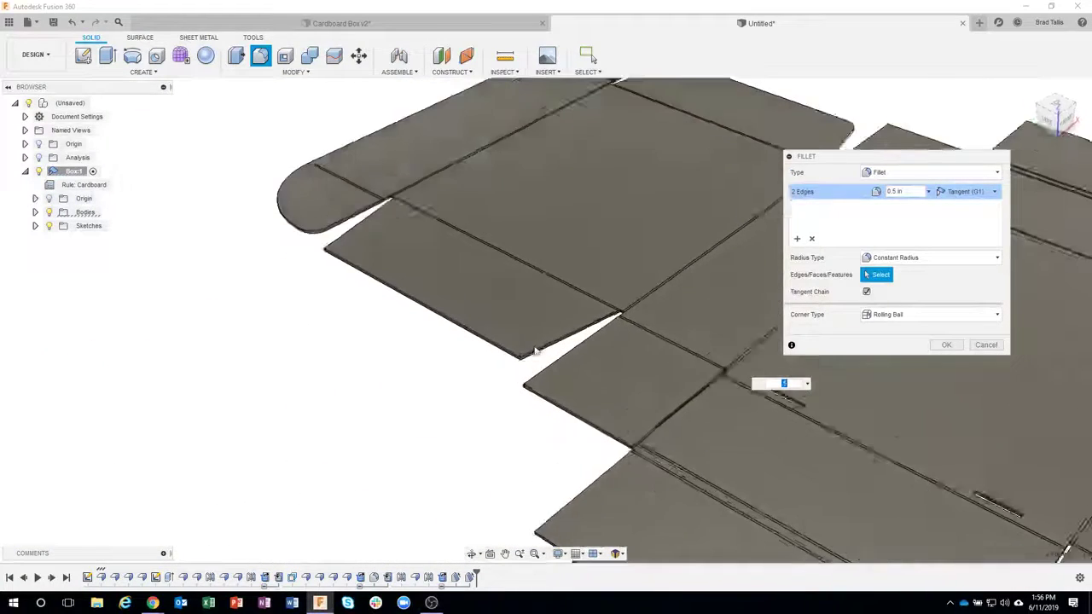
pyautogui.scroll(6, 514, 367)
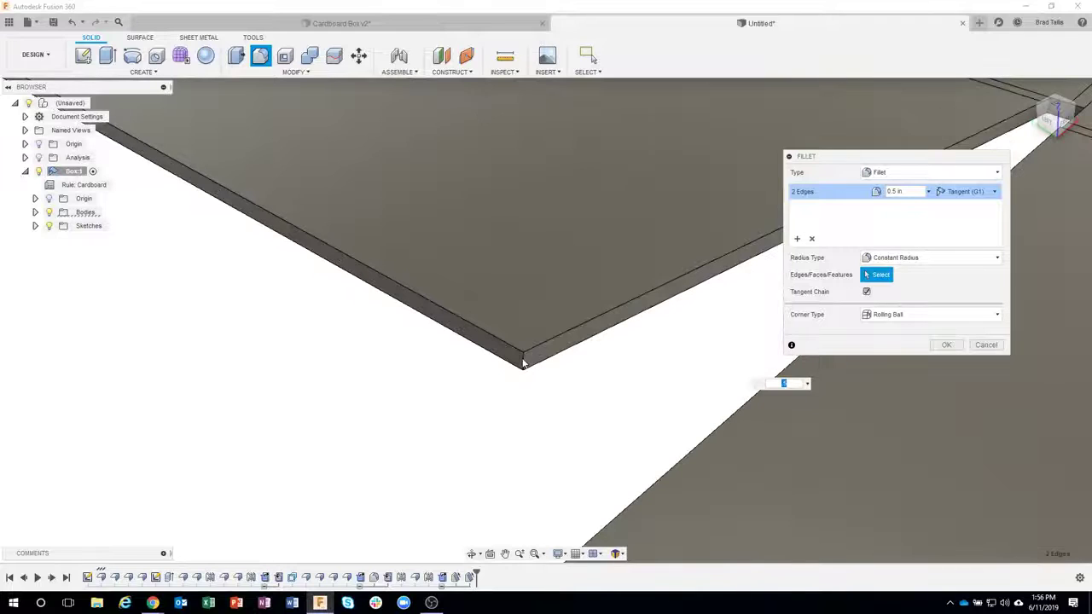
pyautogui.click(523, 361)
pyautogui.scroll(5, 626, 441)
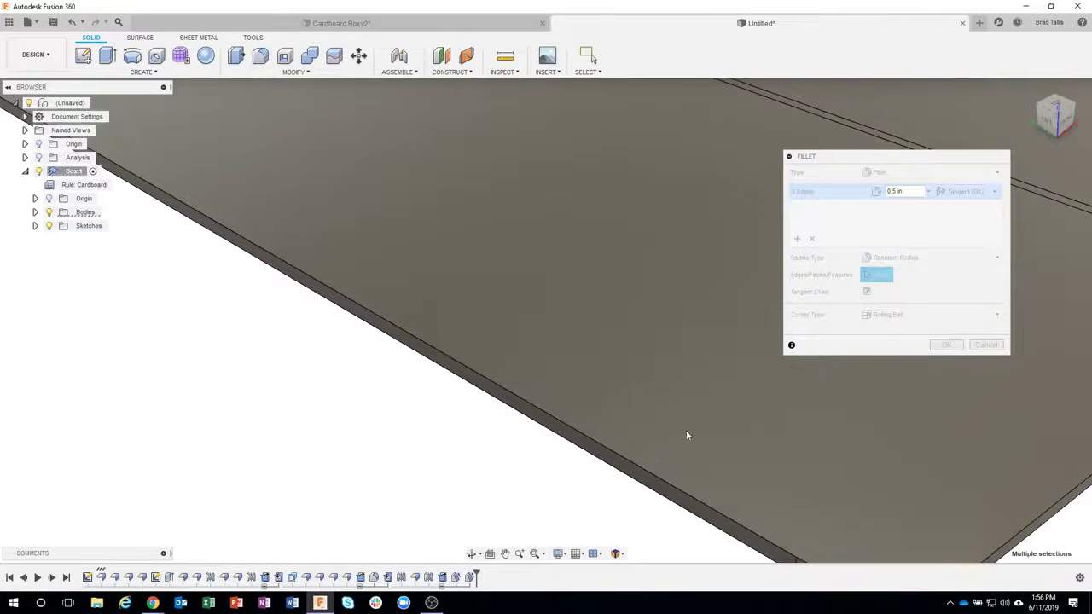
pyautogui.scroll(-3, 503, 332)
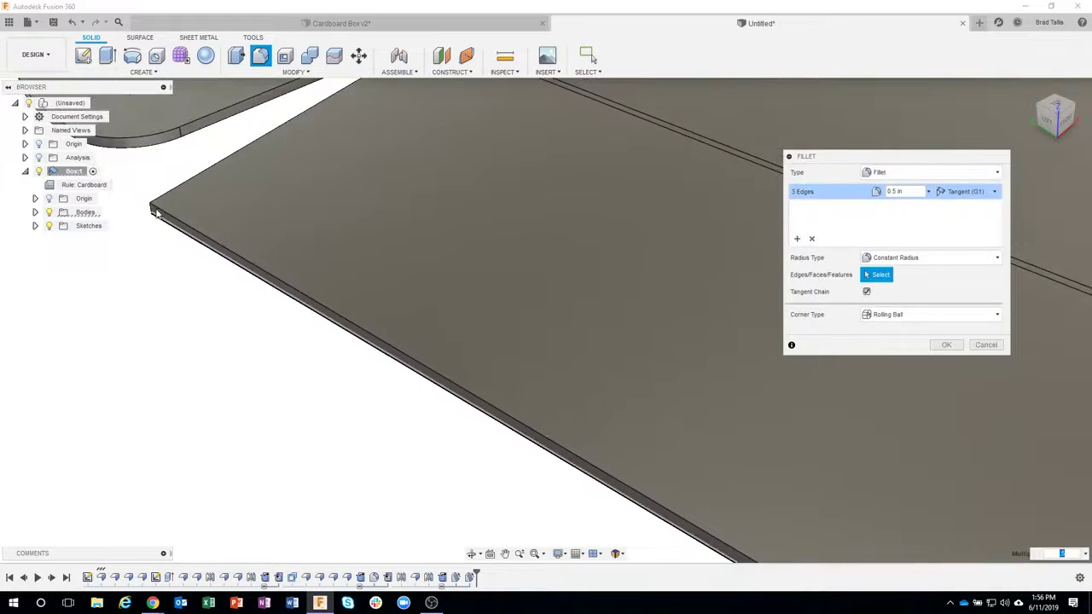
pyautogui.click(241, 258)
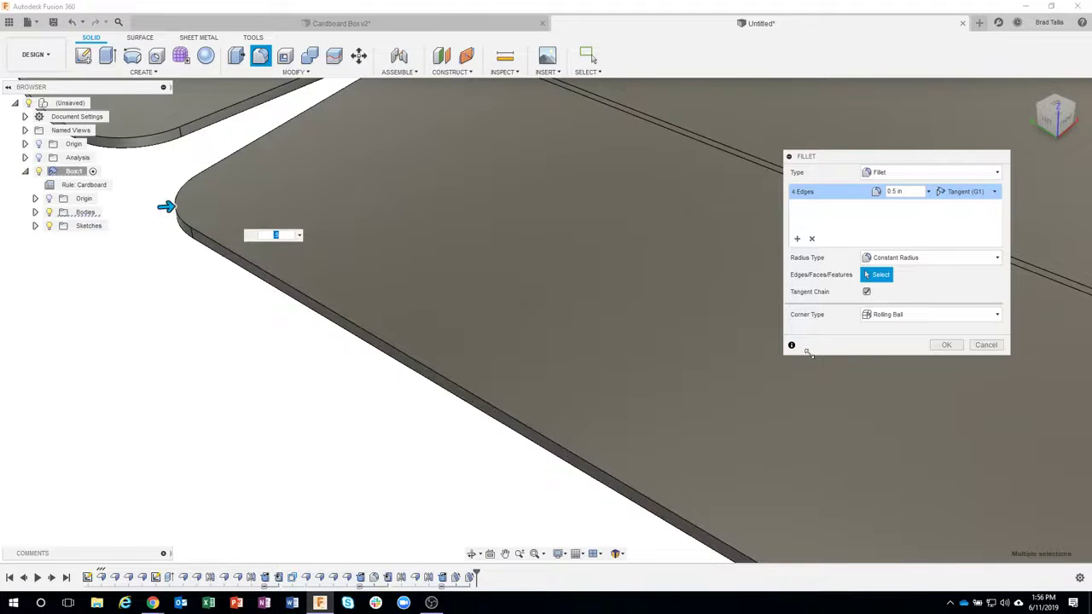
pyautogui.click(946, 344)
# Refold the flattened faces into the closed box and inspect it from the front corner
pyautogui.scroll(-10, 651, 420)
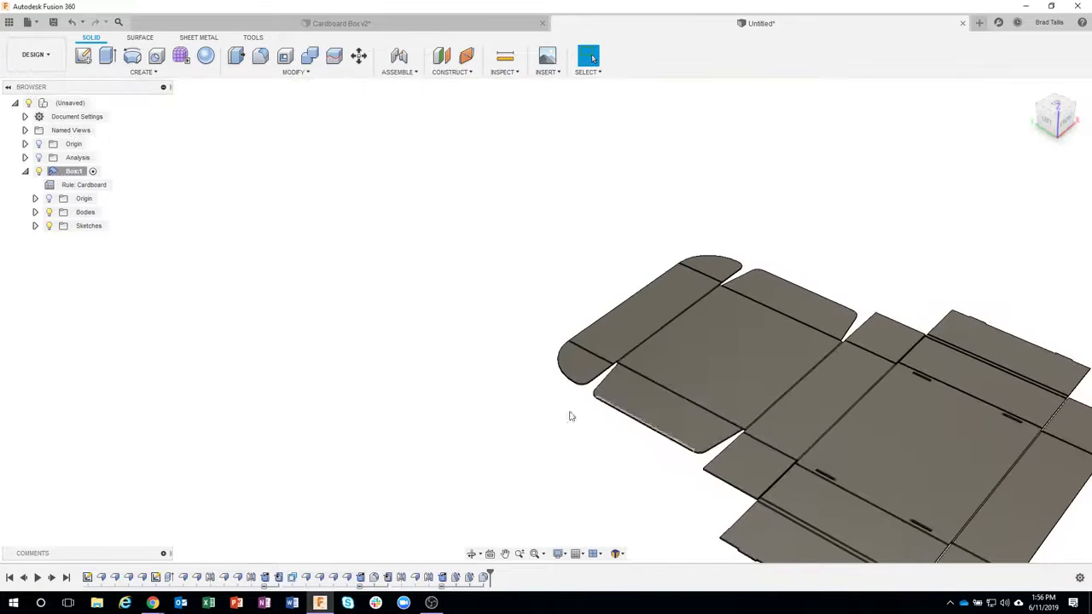
pyautogui.keyDown('shift'); pyautogui.moveTo(453, 416); pyautogui.dragTo(543, 214, button='middle'); pyautogui.keyUp('shift')
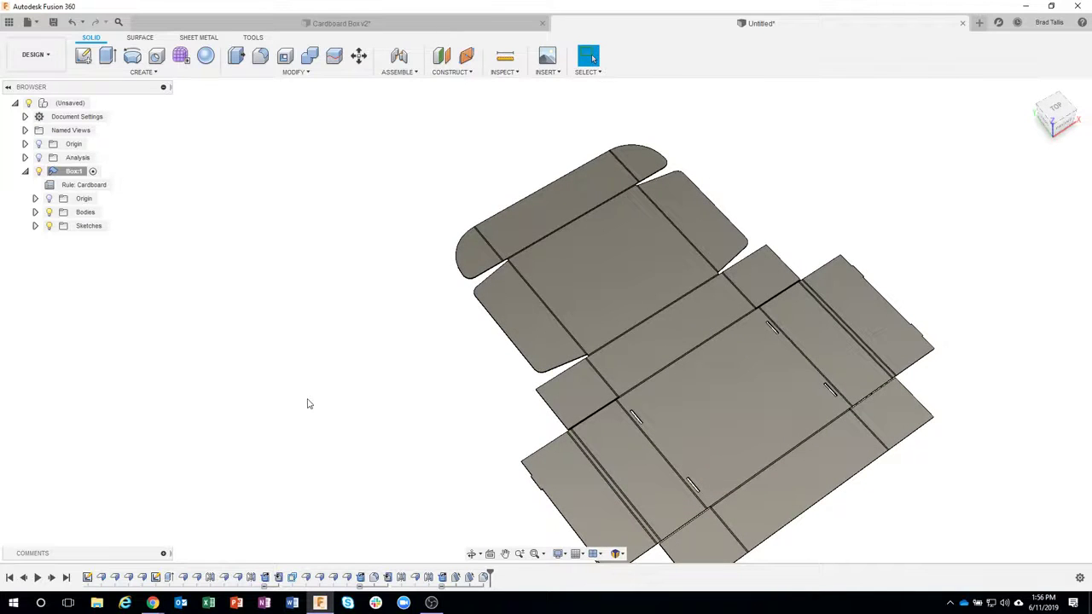
pyautogui.keyDown('shift'); pyautogui.moveTo(309, 404); pyautogui.dragTo(281, 276, button='middle'); pyautogui.keyUp('shift')
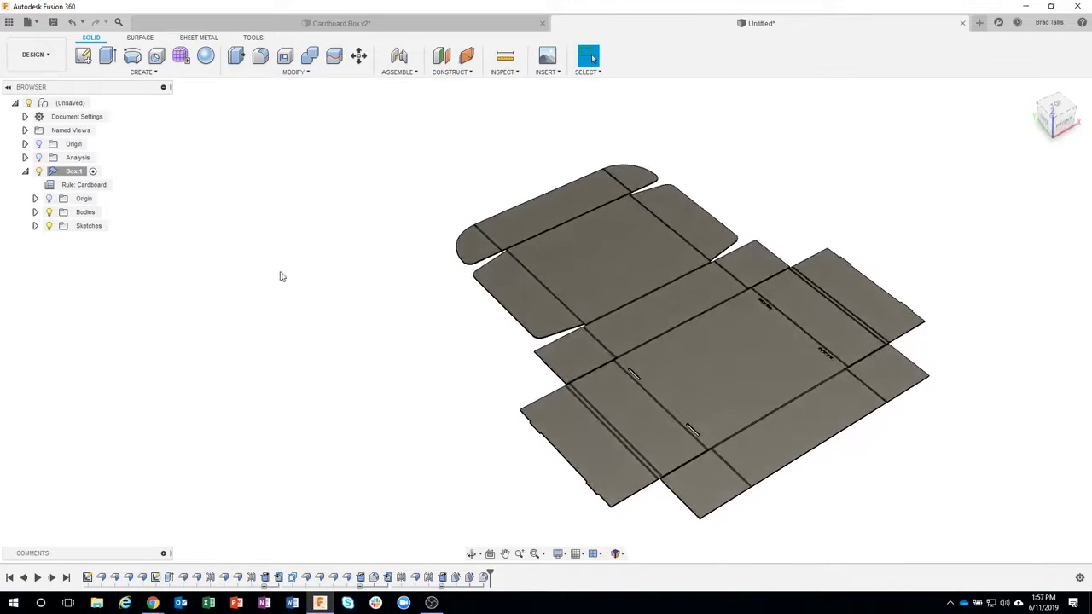
pyautogui.click(190, 39)
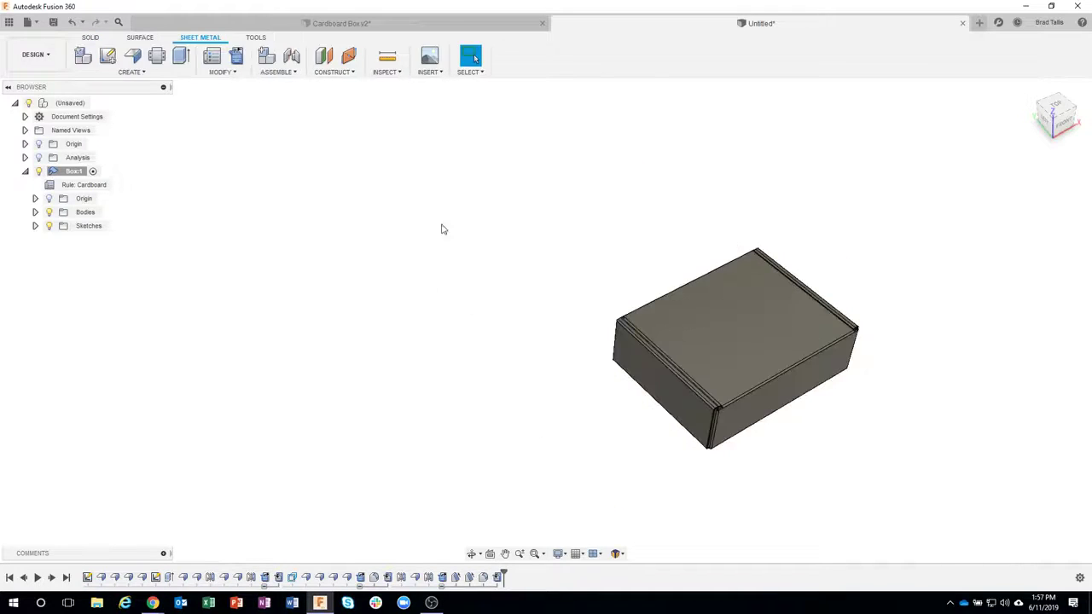
pyautogui.keyDown('shift'); pyautogui.moveTo(519, 305); pyautogui.dragTo(519, 305, button='middle'); pyautogui.keyUp('shift')
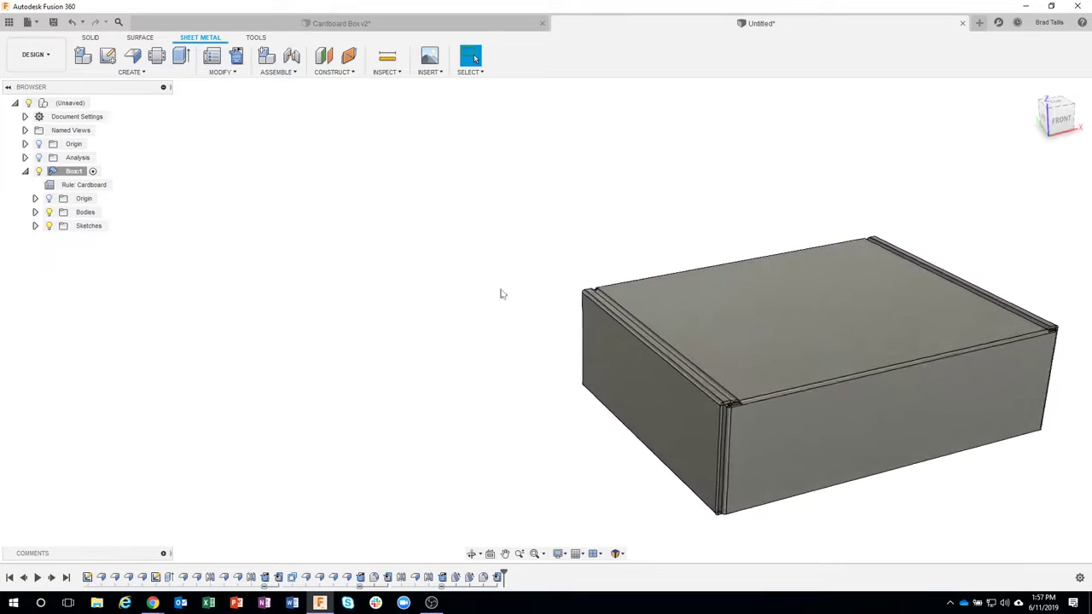
# Preview a section cut 0.445 in inward from the box's side wall, examine the tapered lid flange inside, and dismiss the section
pyautogui.click(389, 72)
pyautogui.click(400, 168)
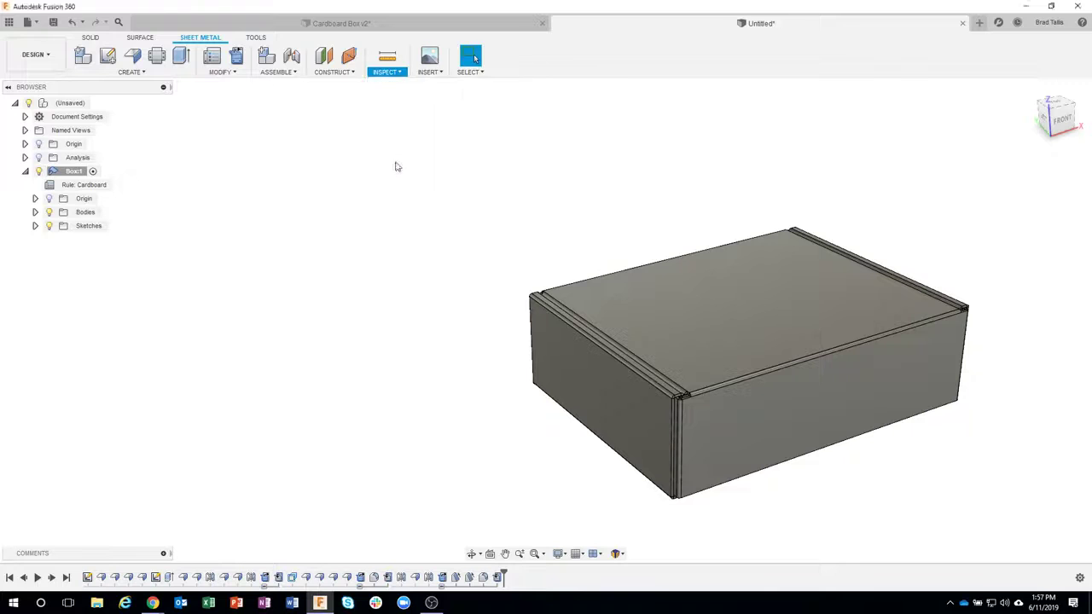
pyautogui.click(606, 415)
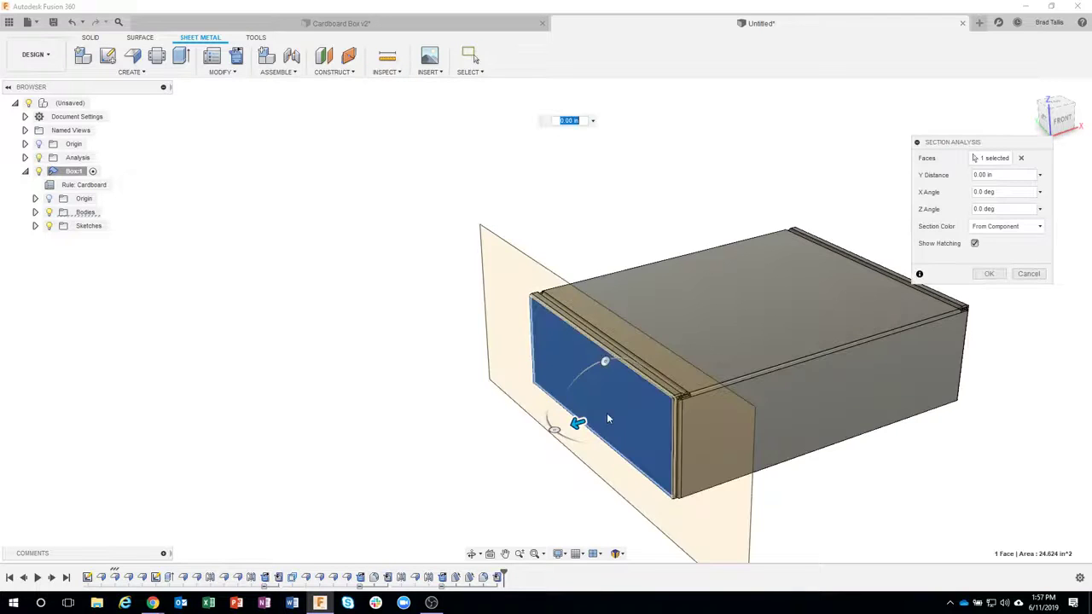
pyautogui.moveTo(579, 423); pyautogui.dragTo(591, 426)
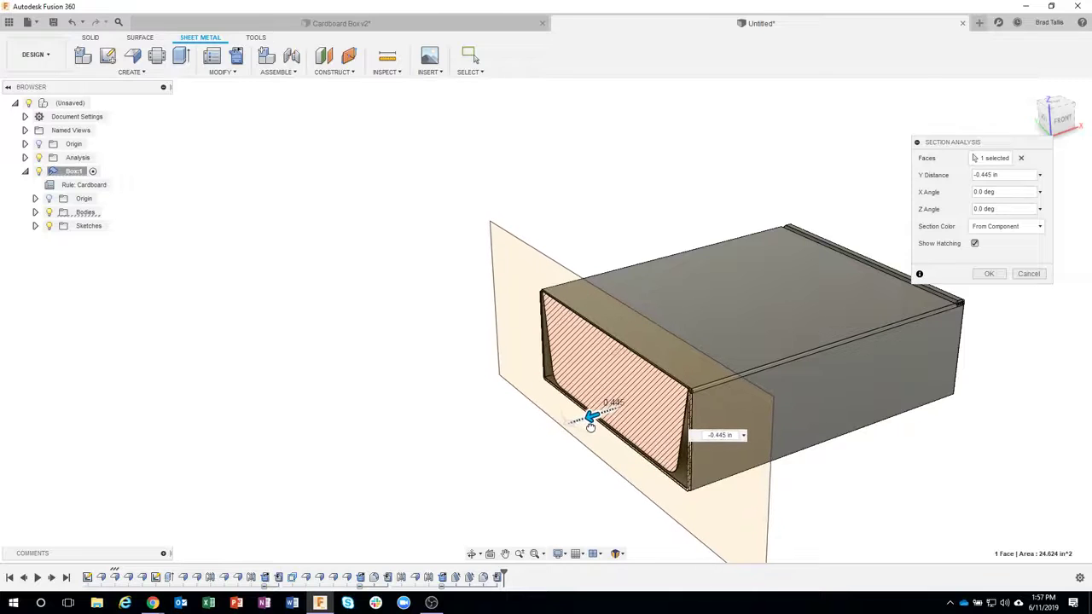
pyautogui.keyDown('shift'); pyautogui.moveTo(684, 407); pyautogui.dragTo(742, 374, button='middle'); pyautogui.keyUp('shift')
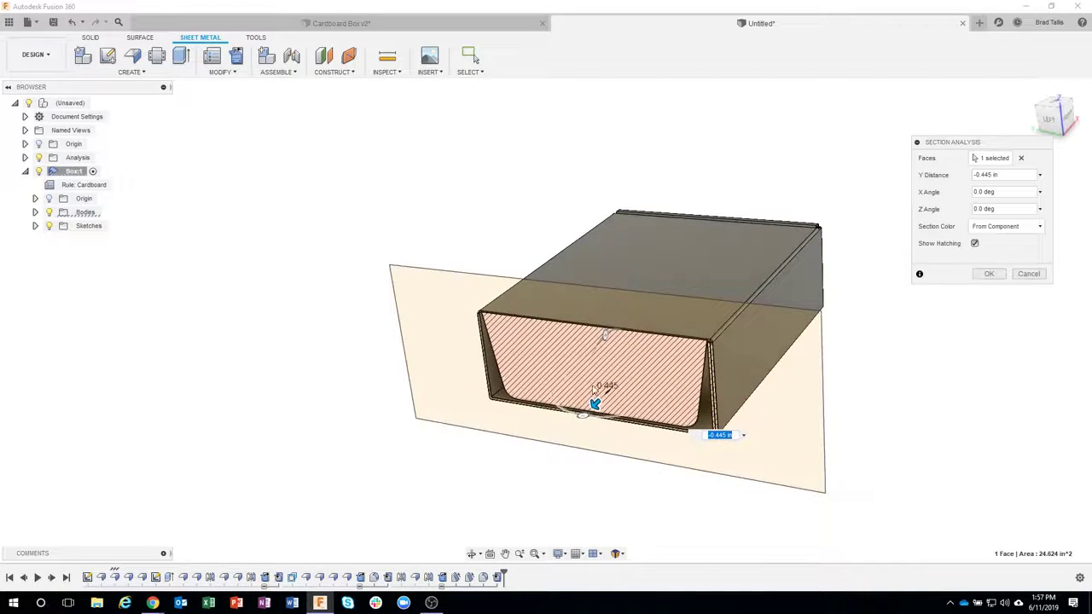
pyautogui.keyDown('shift'); pyautogui.moveTo(674, 384); pyautogui.dragTo(926, 301, button='middle'); pyautogui.keyUp('shift')
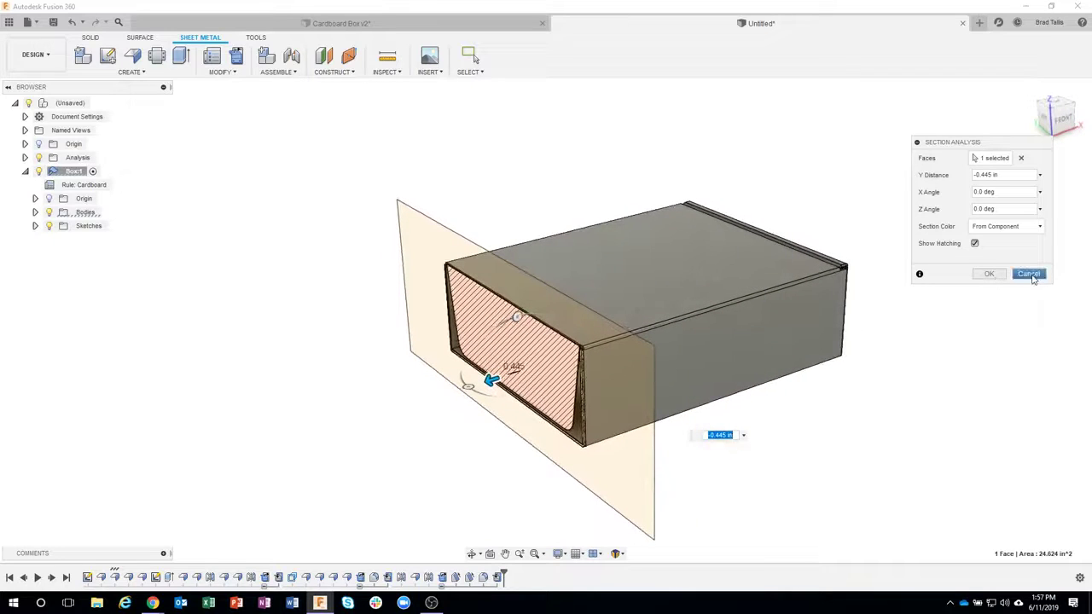
pyautogui.click(1034, 279)
pyautogui.keyDown('shift'); pyautogui.moveTo(888, 403); pyautogui.dragTo(859, 390, button='middle'); pyautogui.keyUp('shift')
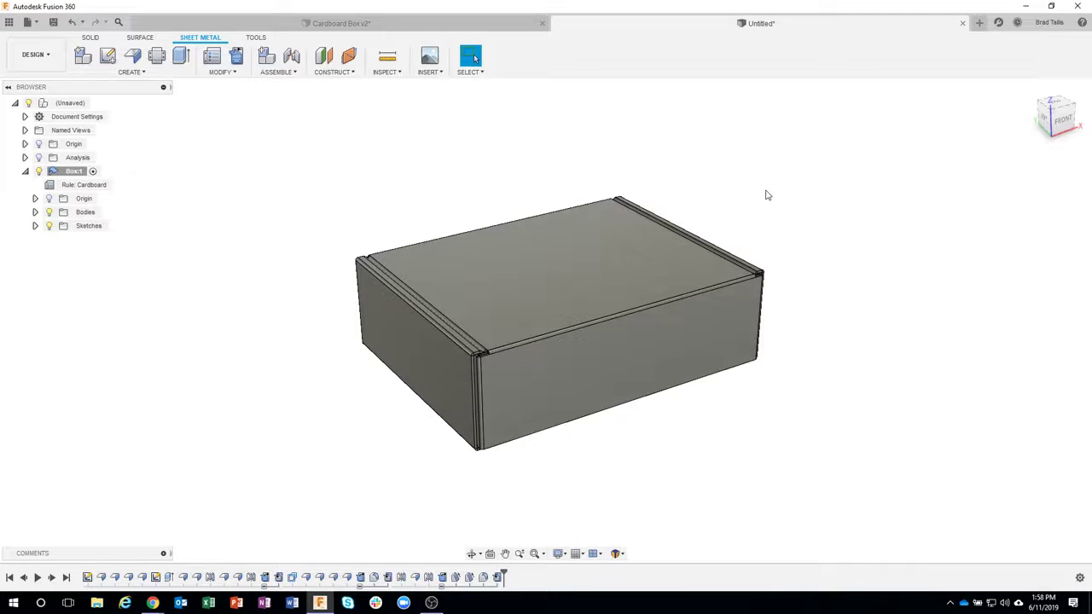
# Switch to the reference Cardboard Box v2 design and refold its flattened faces
pyautogui.keyDown('shift'); pyautogui.moveTo(767, 196); pyautogui.dragTo(567, 279, button='middle'); pyautogui.keyUp('shift')
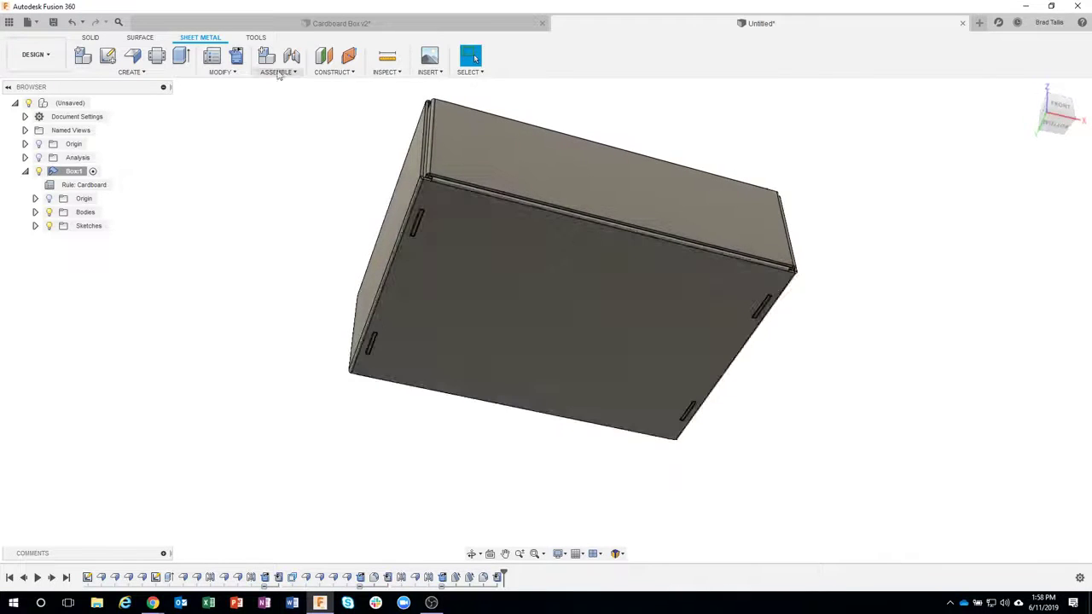
pyautogui.click(341, 23)
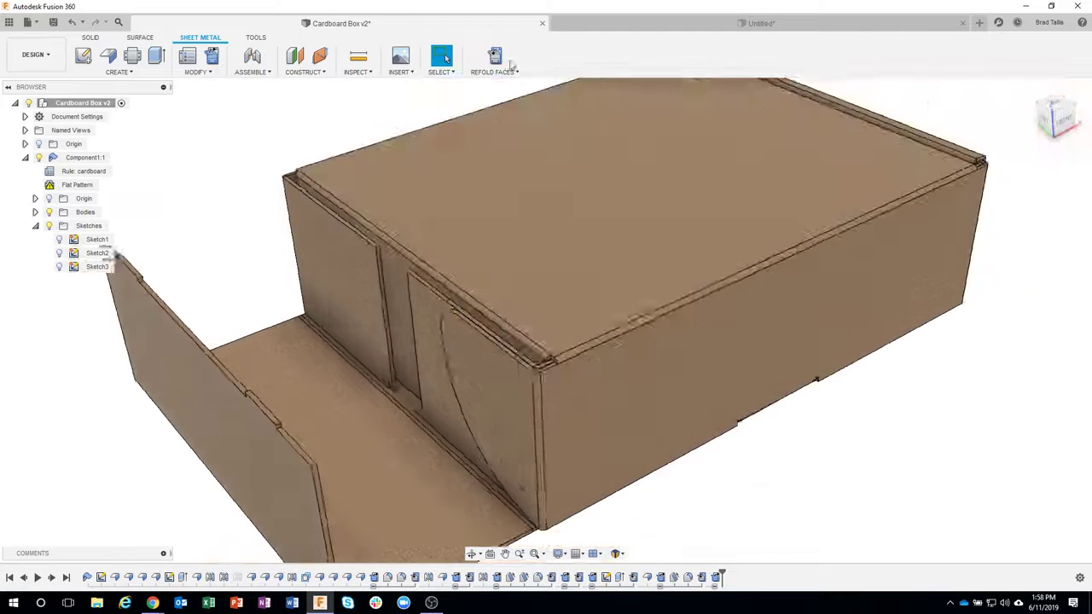
pyautogui.click(499, 61)
# Examine the notch in the reference box's lower front edge, then return to the untitled box design and fit it in view
pyautogui.keyDown('shift'); pyautogui.moveTo(786, 431); pyautogui.dragTo(630, 173, button='middle'); pyautogui.keyUp('shift')
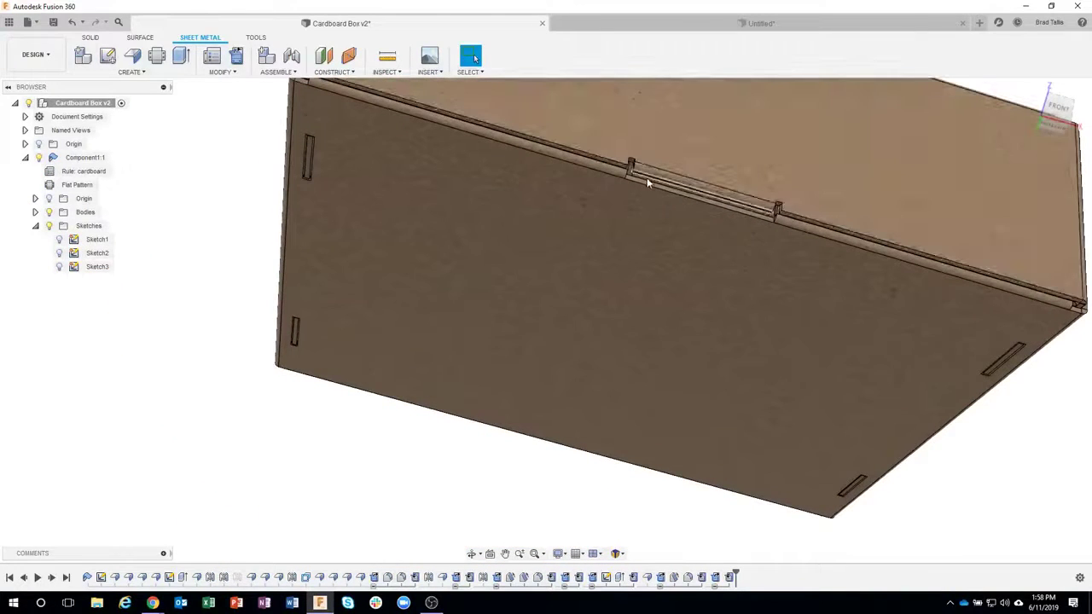
pyautogui.scroll(3, 656, 178)
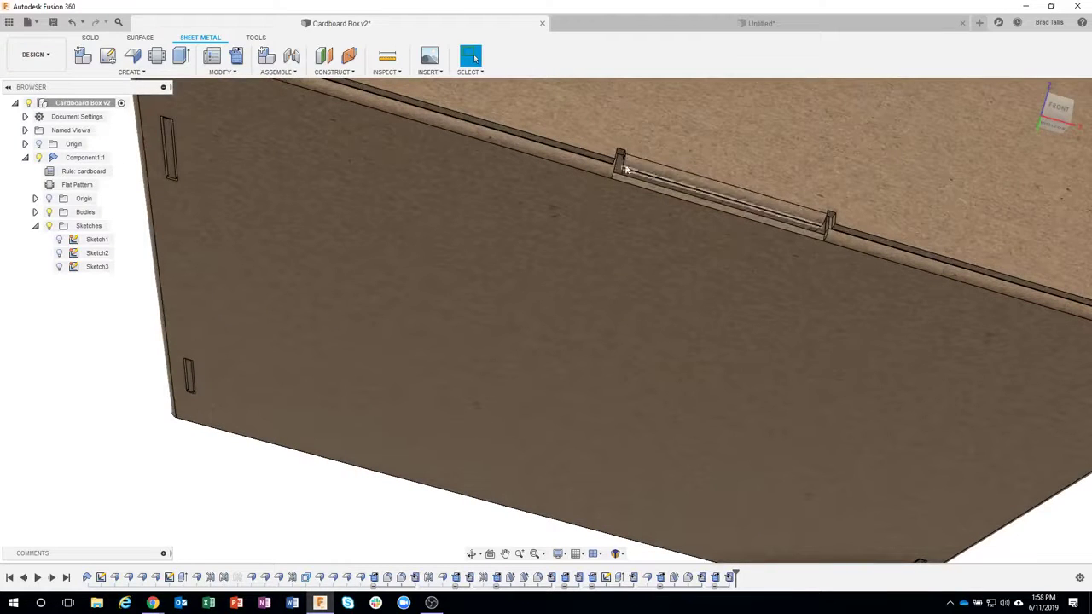
pyautogui.scroll(-3, 589, 303)
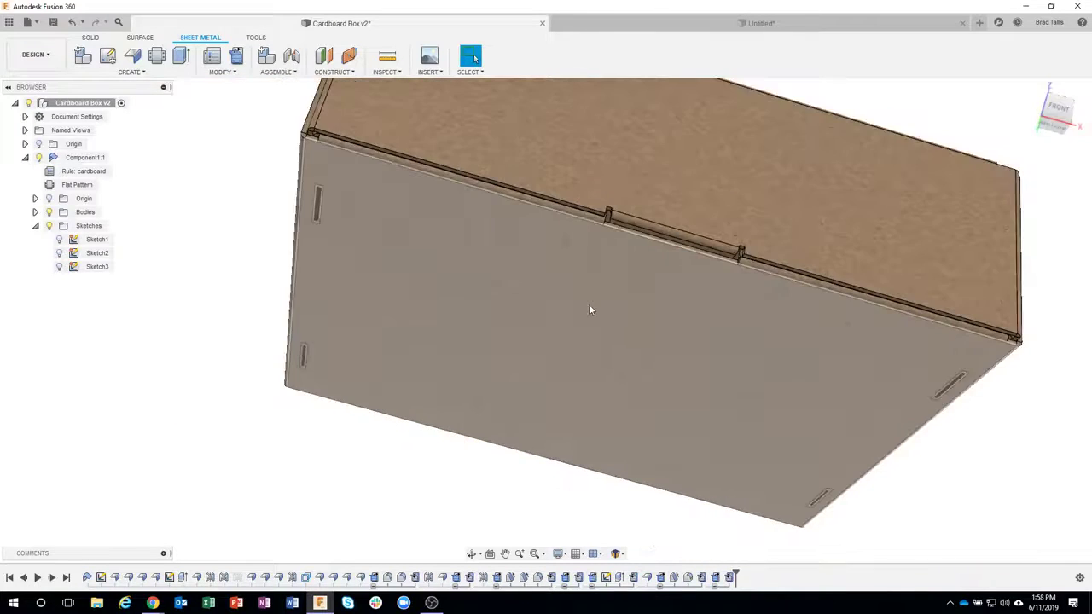
pyautogui.keyDown('shift'); pyautogui.moveTo(373, 284); pyautogui.dragTo(357, 119, button='middle'); pyautogui.keyUp('shift')
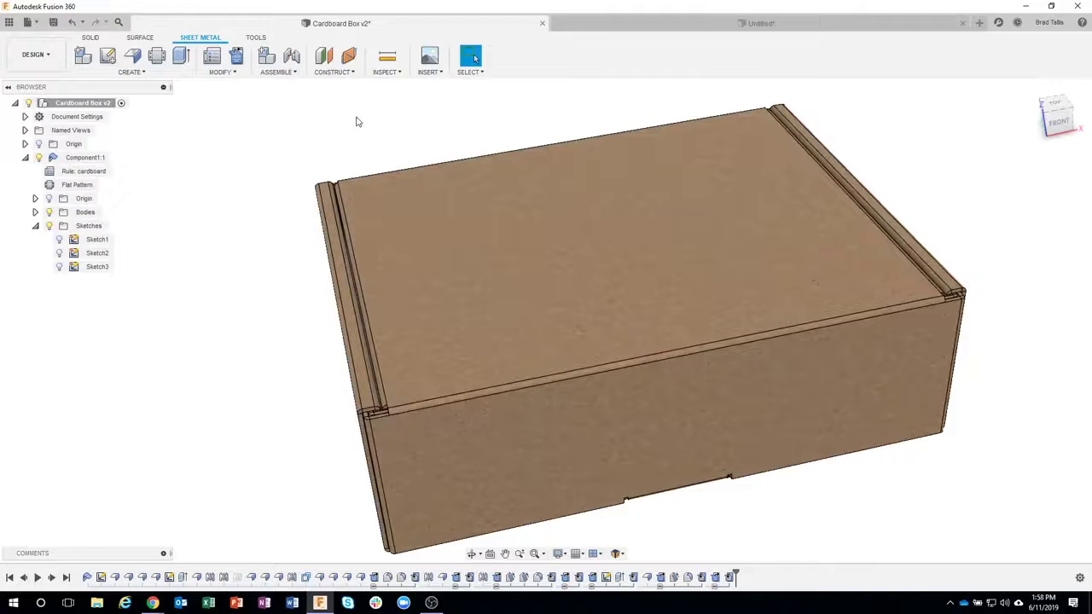
pyautogui.click(600, 31)
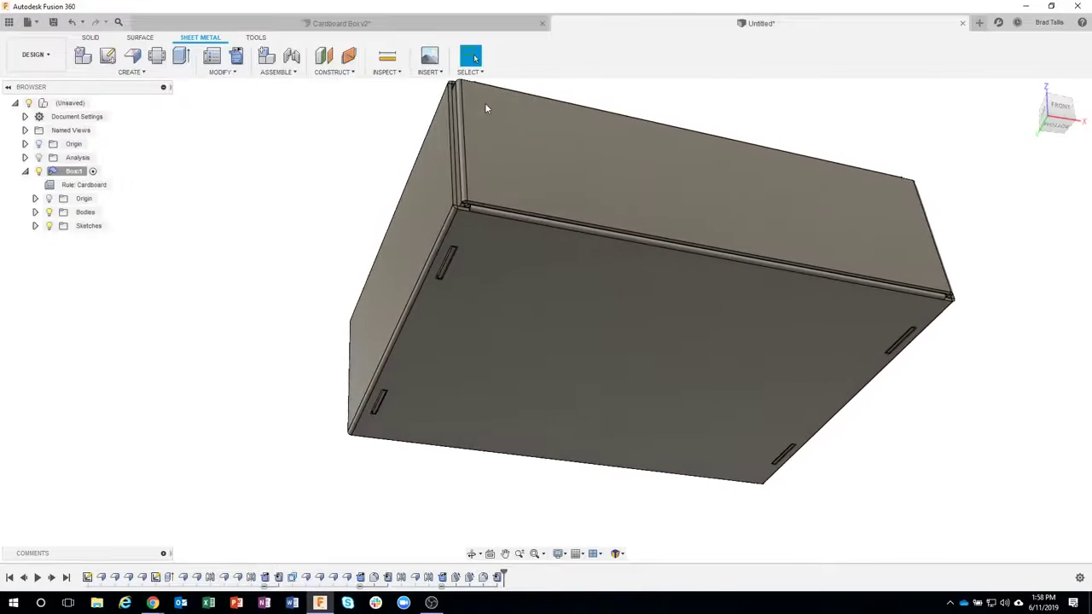
pyautogui.press('F6')
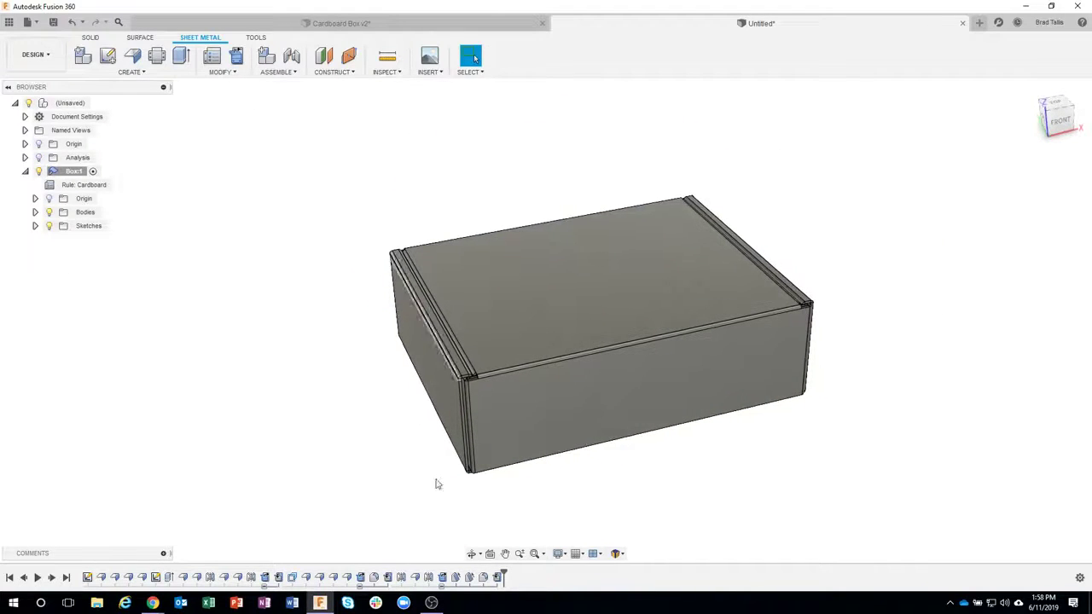
pyautogui.click(498, 579)
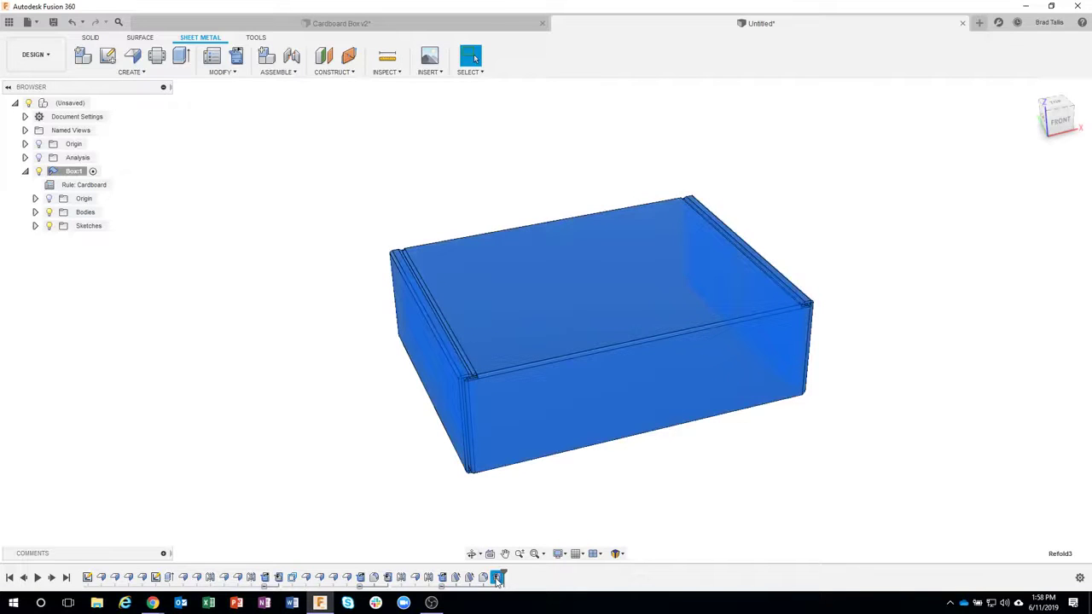
pyautogui.click(587, 524)
pyautogui.rightClick(500, 577)
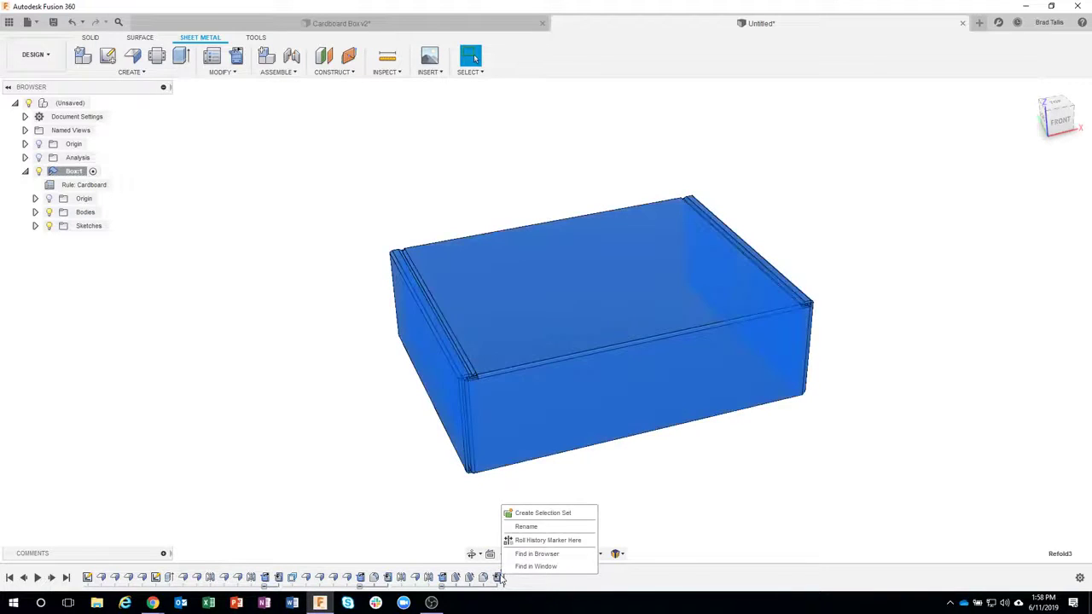
pyautogui.click(639, 511)
pyautogui.click(432, 195)
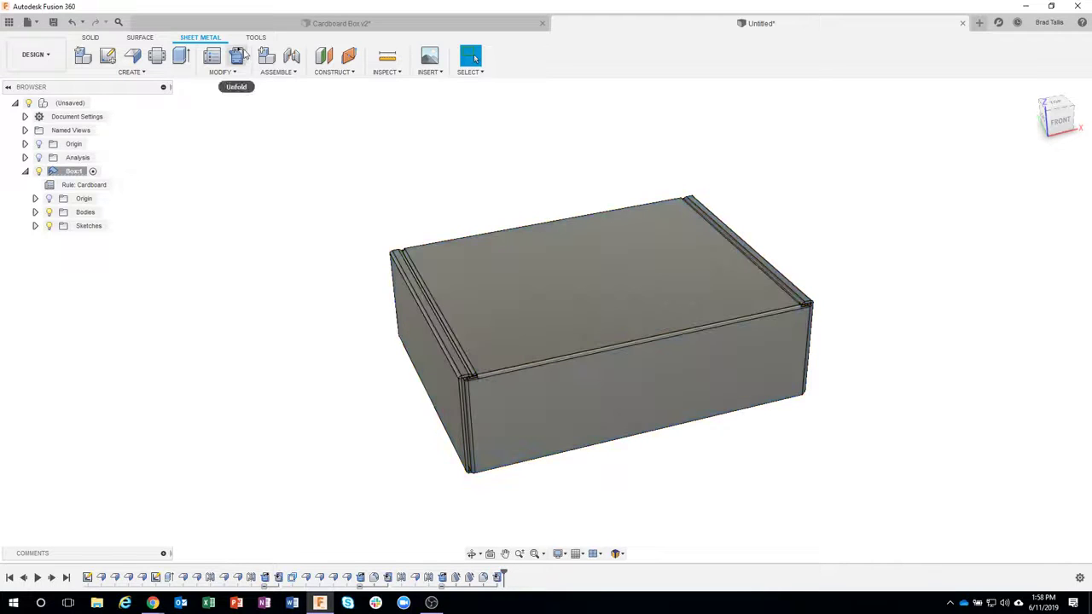
# Unfold all bends of the box, keeping the bottom panel stationary
pyautogui.click(236, 58)
pyautogui.keyDown('shift'); pyautogui.moveTo(638, 277); pyautogui.dragTo(609, 334, button='middle'); pyautogui.keyUp('shift')
pyautogui.click(632, 333)
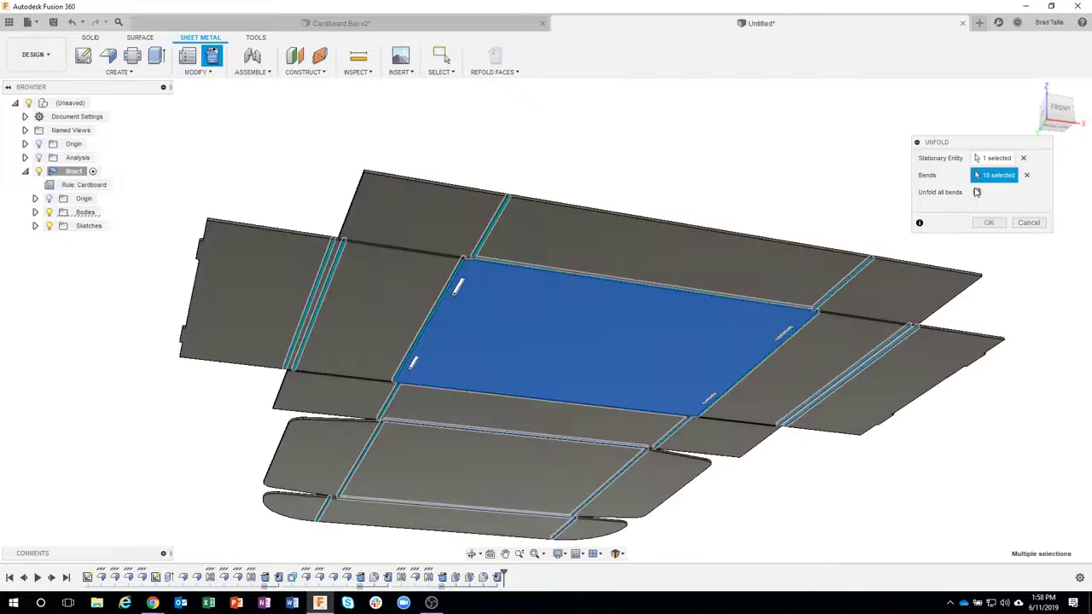
pyautogui.click(988, 222)
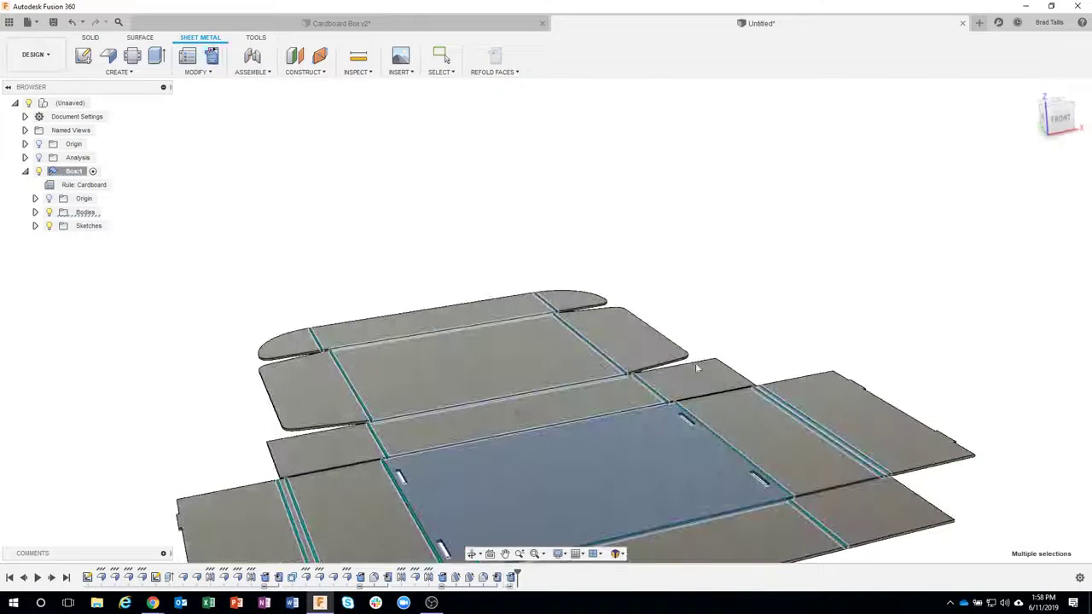
# Sketch a 2 in by 0.75 in center rectangle on the flattened front wall, centered on the midpoint of its bend edge beside the bottom panel
pyautogui.keyDown('shift'); pyautogui.moveTo(696, 363); pyautogui.dragTo(480, 497, button='middle'); pyautogui.keyUp('shift')
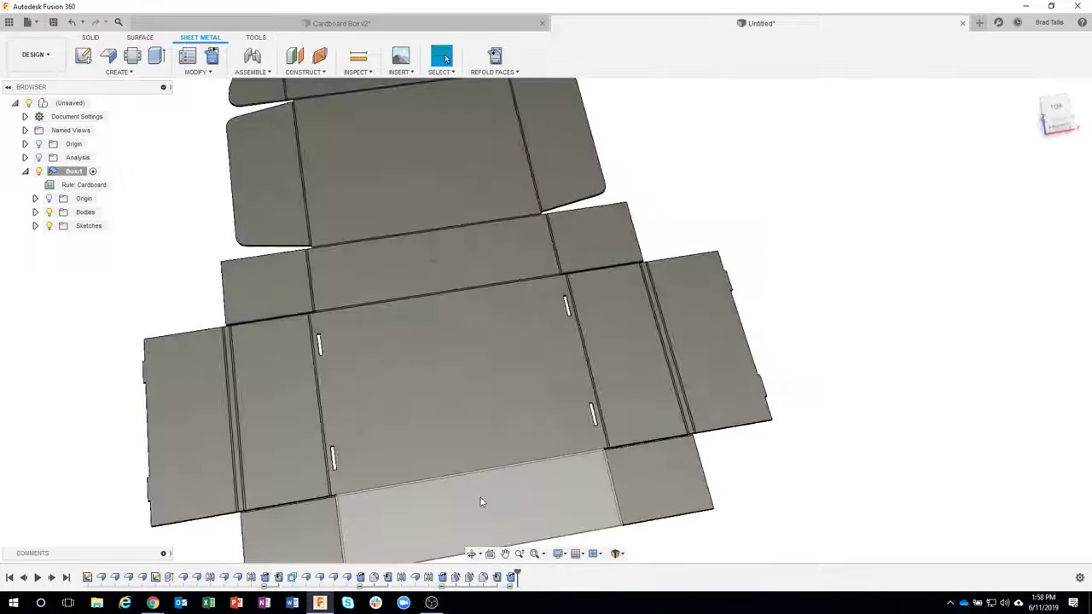
pyautogui.rightClick(481, 500)
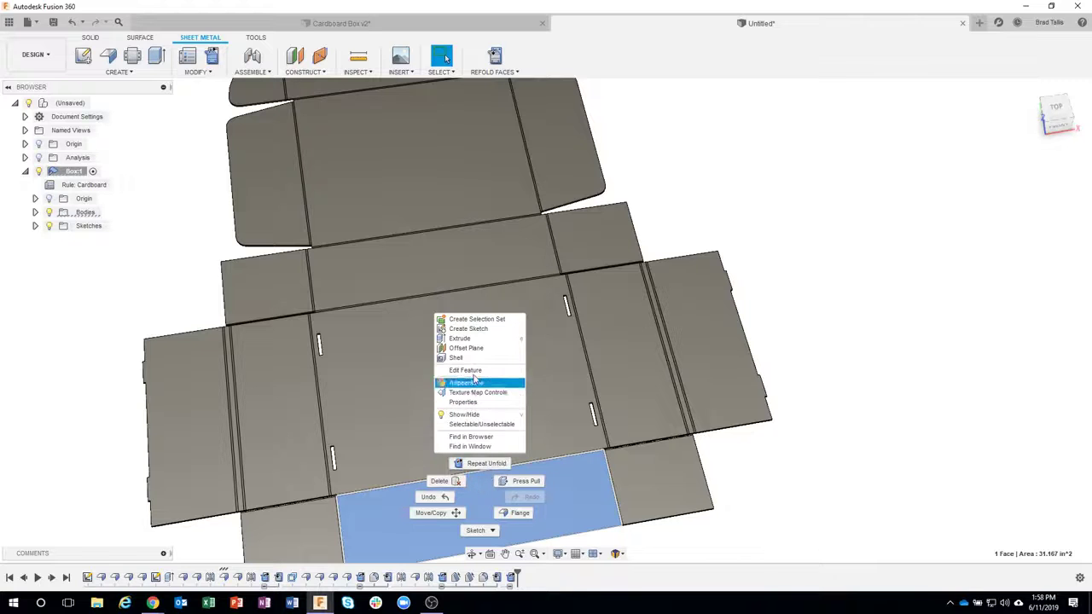
pyautogui.click(475, 330)
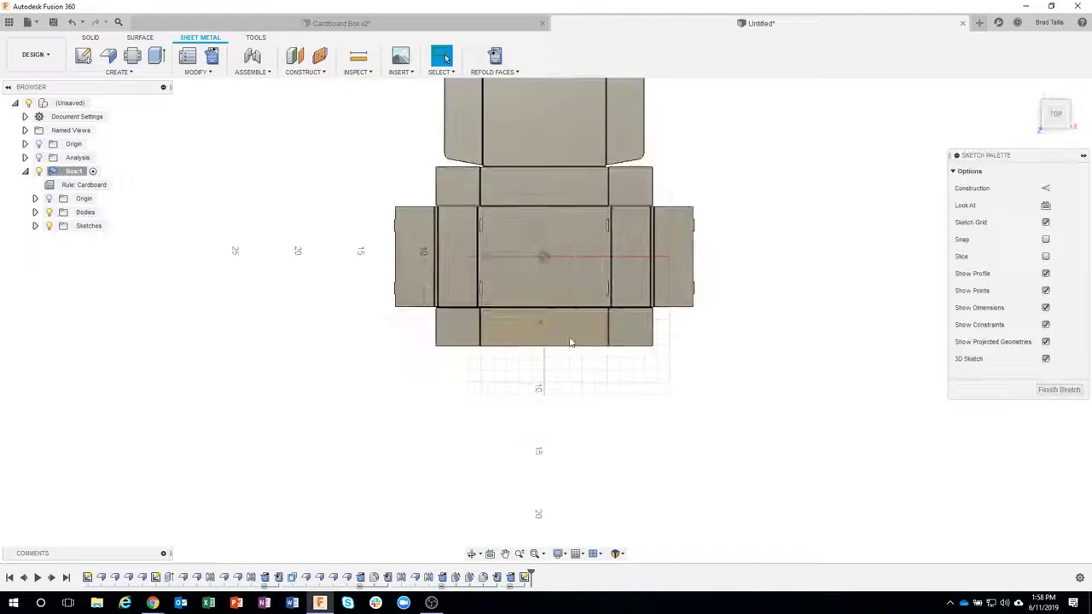
pyautogui.scroll(6, 580, 274)
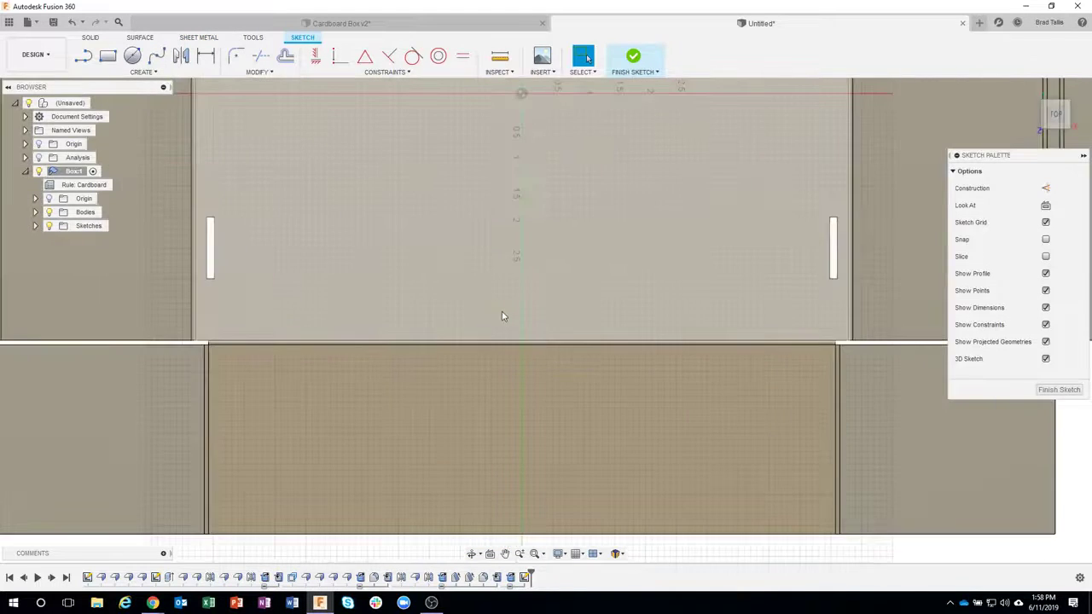
pyautogui.press('r')
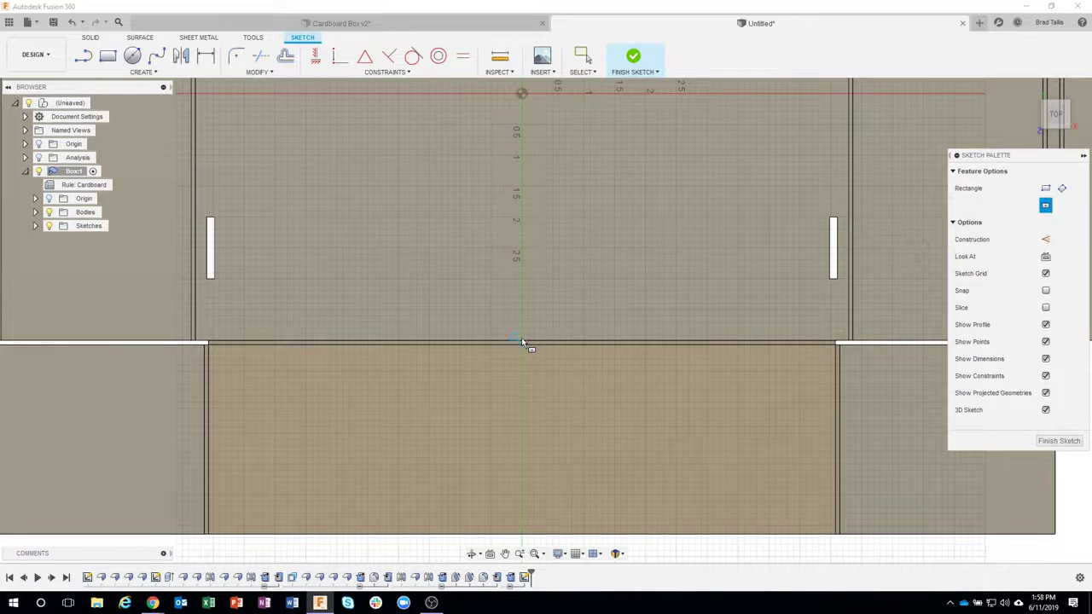
pyautogui.scroll(5, 523, 331)
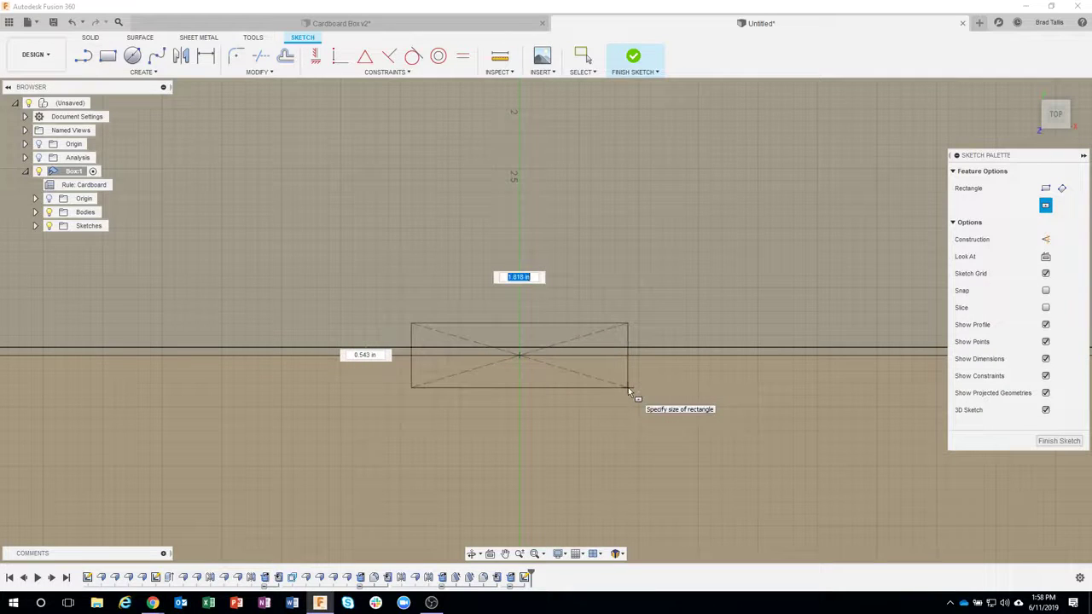
pyautogui.write('2')
pyautogui.press('Tab')
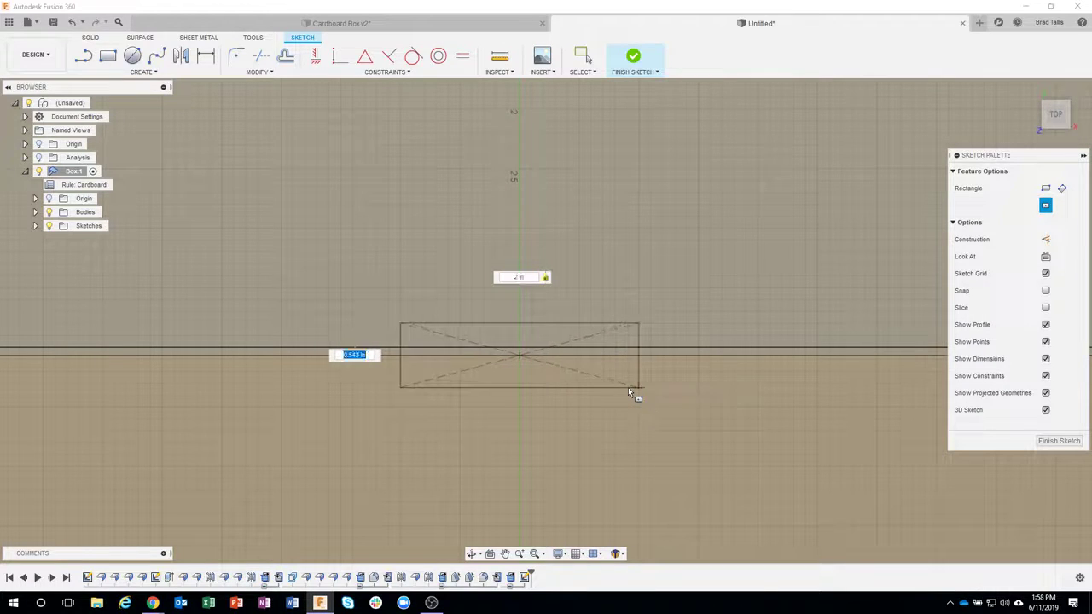
pyautogui.write('.75')
pyautogui.press('Tab')
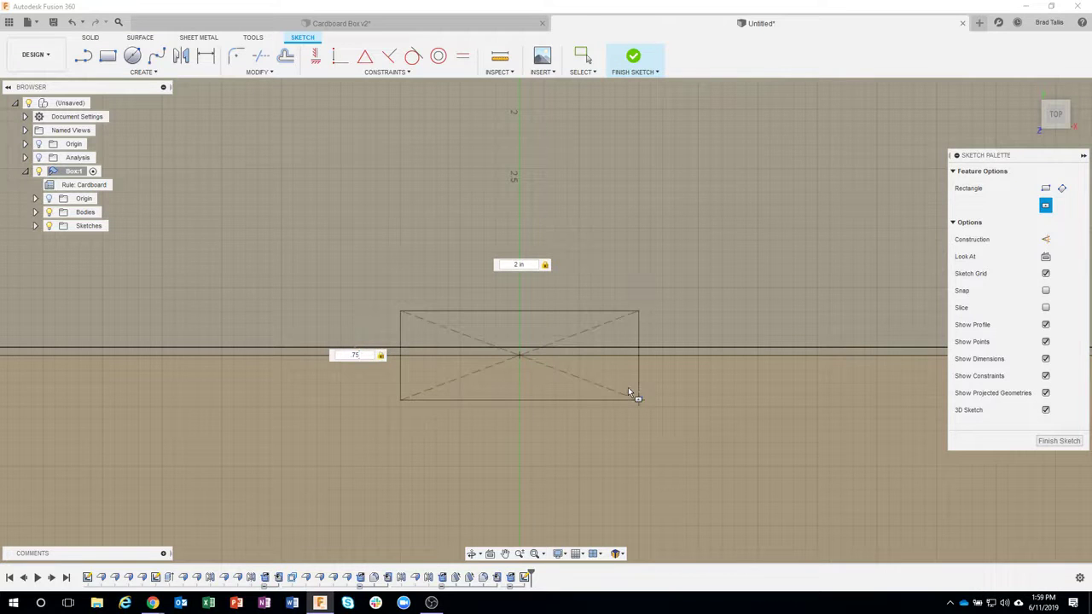
pyautogui.press('Return')
pyautogui.press('Escape')
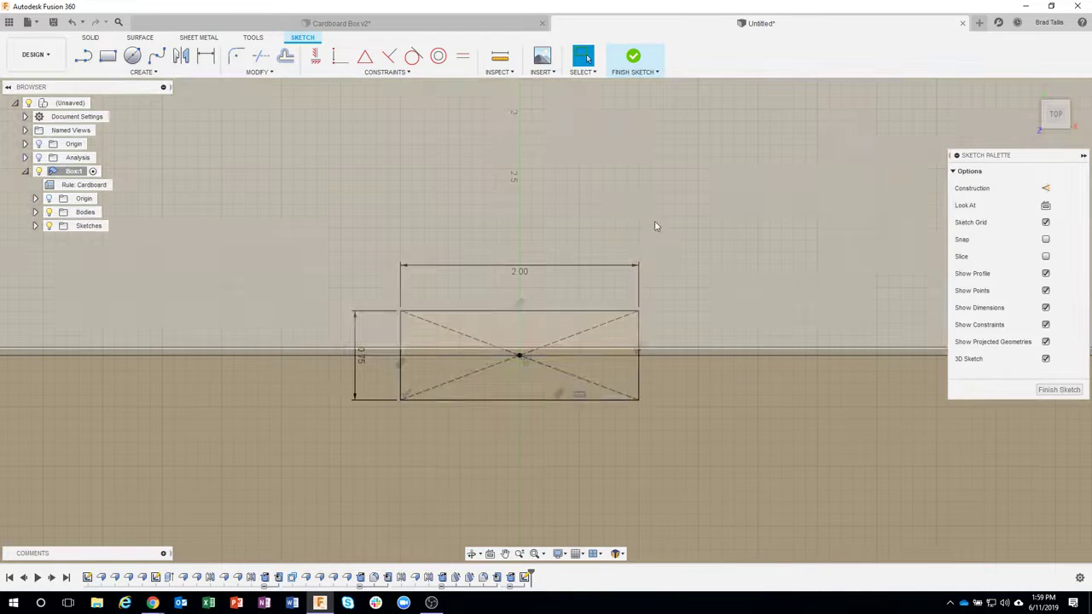
# Extrude the half of the rectangle lying on the front wall downward as a cut through the sheet
pyautogui.moveTo(656, 243)
pyautogui.keyDown('shift'); pyautogui.mouseDown(button='middle')
pyautogui.moveTo(588, 271)
pyautogui.moveTo(532, 313)
pyautogui.moveTo(542, 336)
pyautogui.mouseUp(button='middle'); pyautogui.keyUp('shift')
pyautogui.scroll(-5, 542, 335)
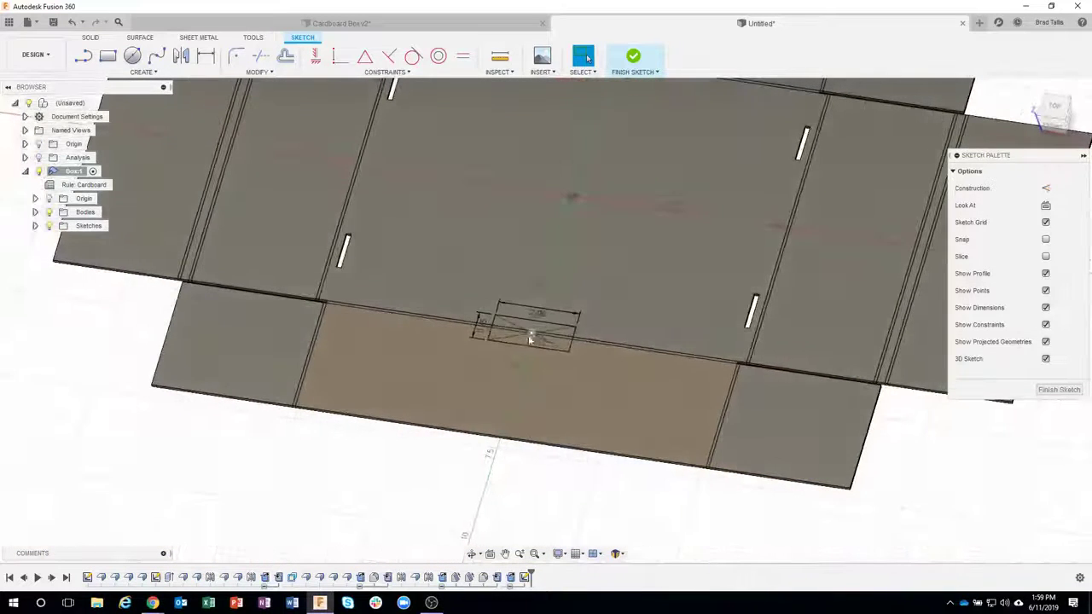
pyautogui.rightClick(524, 343)
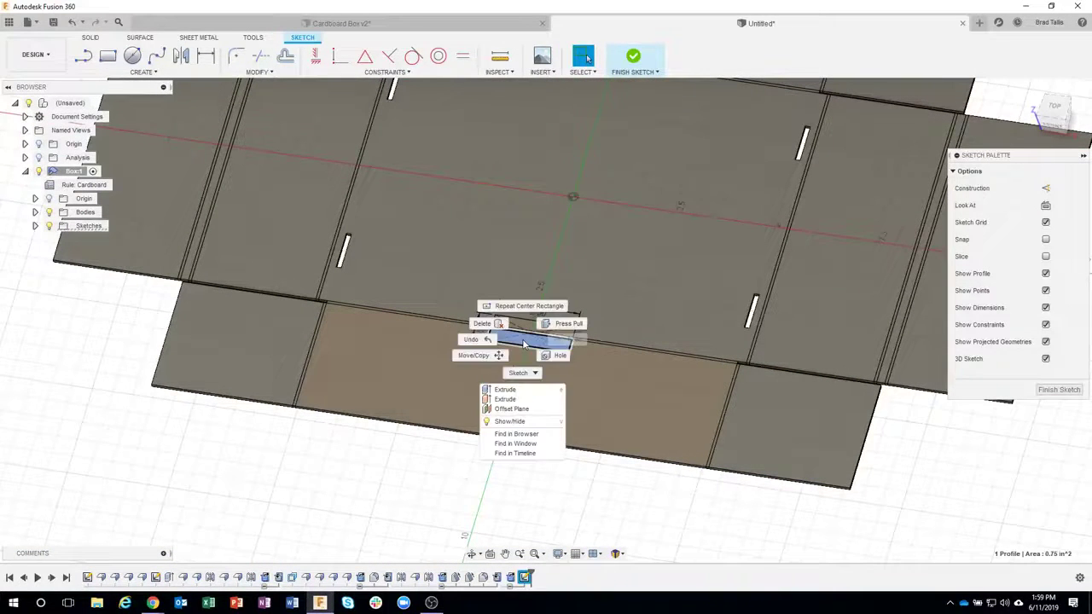
pyautogui.click(515, 391)
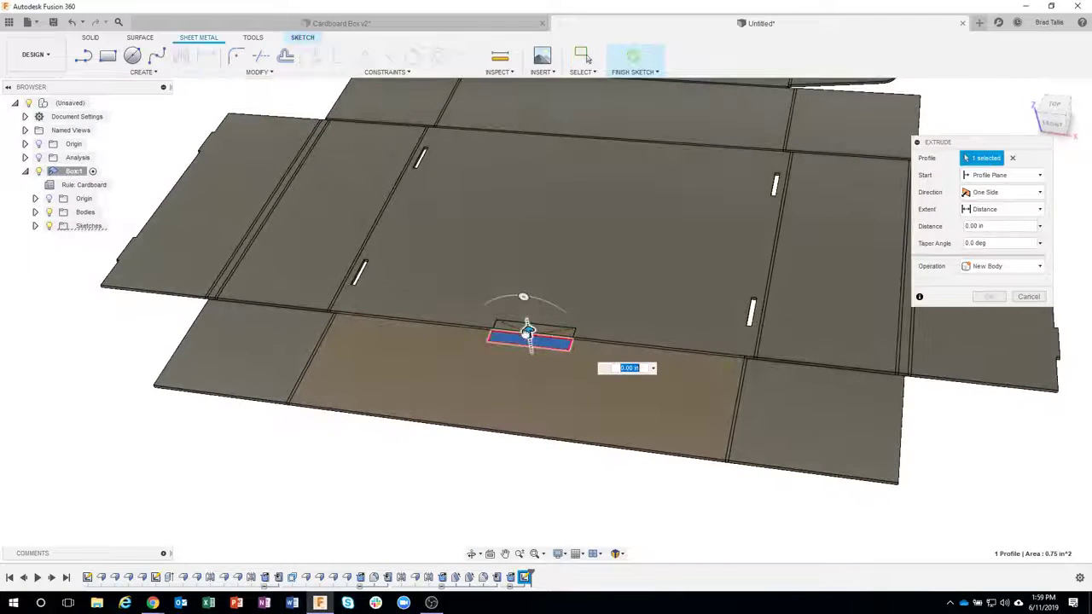
pyautogui.moveTo(529, 331); pyautogui.dragTo(535, 376)
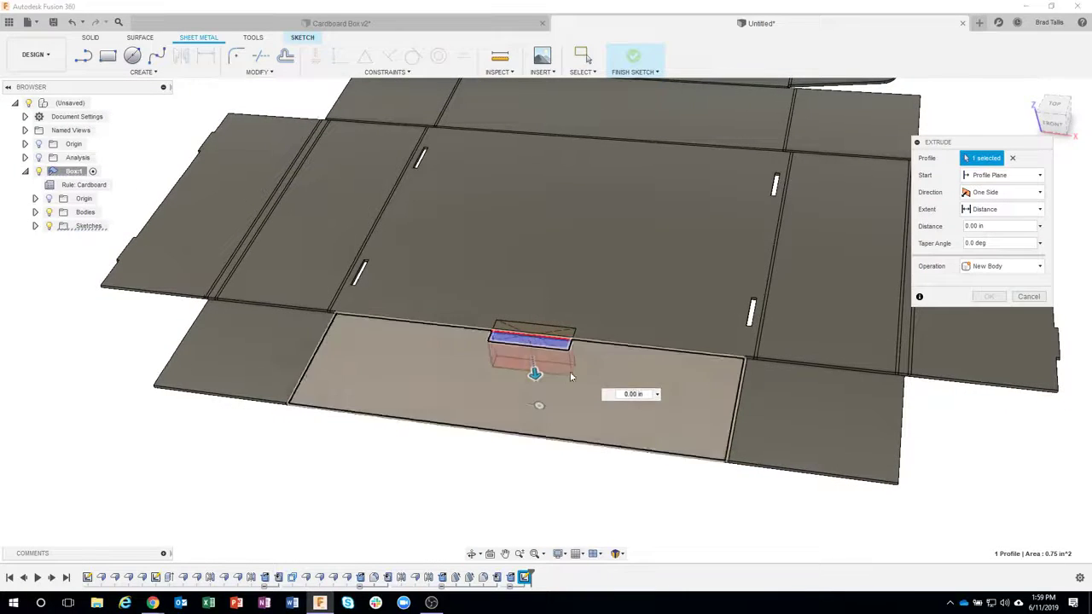
pyautogui.keyDown('shift'); pyautogui.moveTo(572, 373); pyautogui.dragTo(613, 310, button='middle'); pyautogui.keyUp('shift')
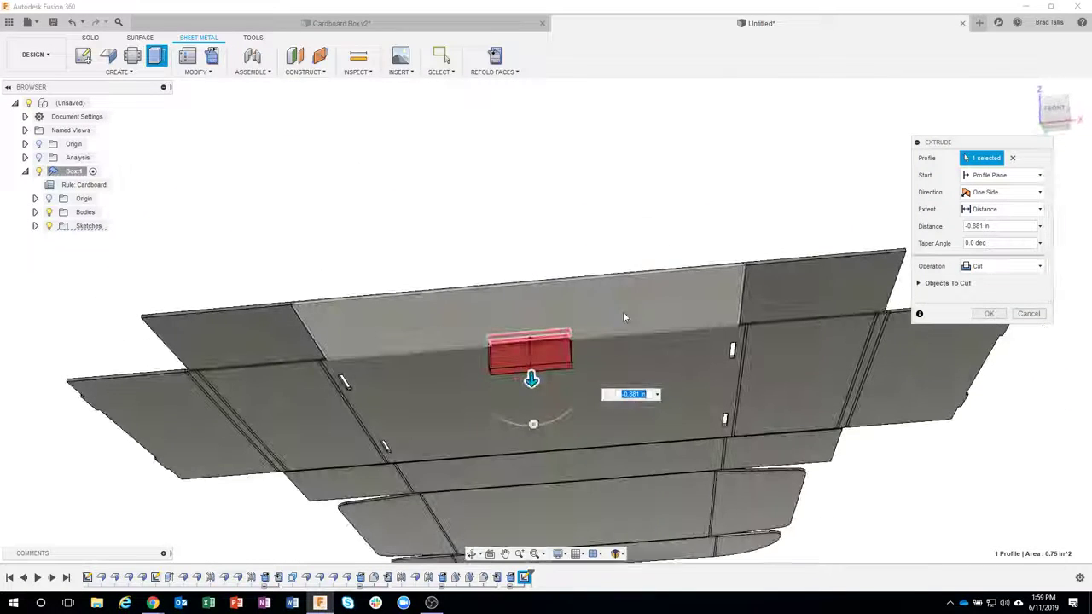
pyautogui.click(623, 313)
pyautogui.click(988, 314)
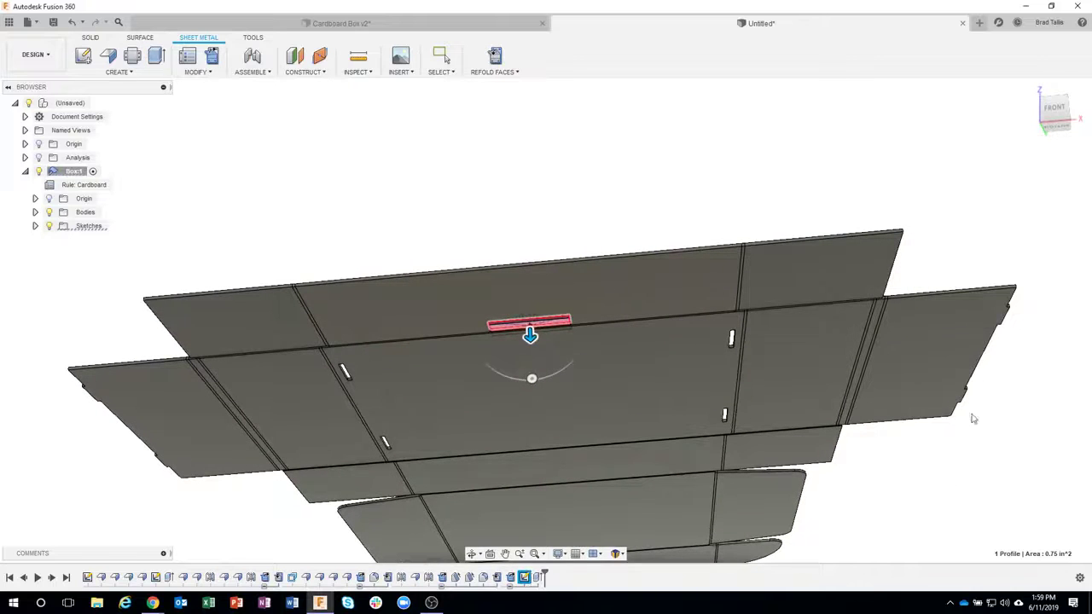
pyautogui.keyDown('shift'); pyautogui.moveTo(955, 499); pyautogui.dragTo(819, 396, button='middle'); pyautogui.keyUp('shift')
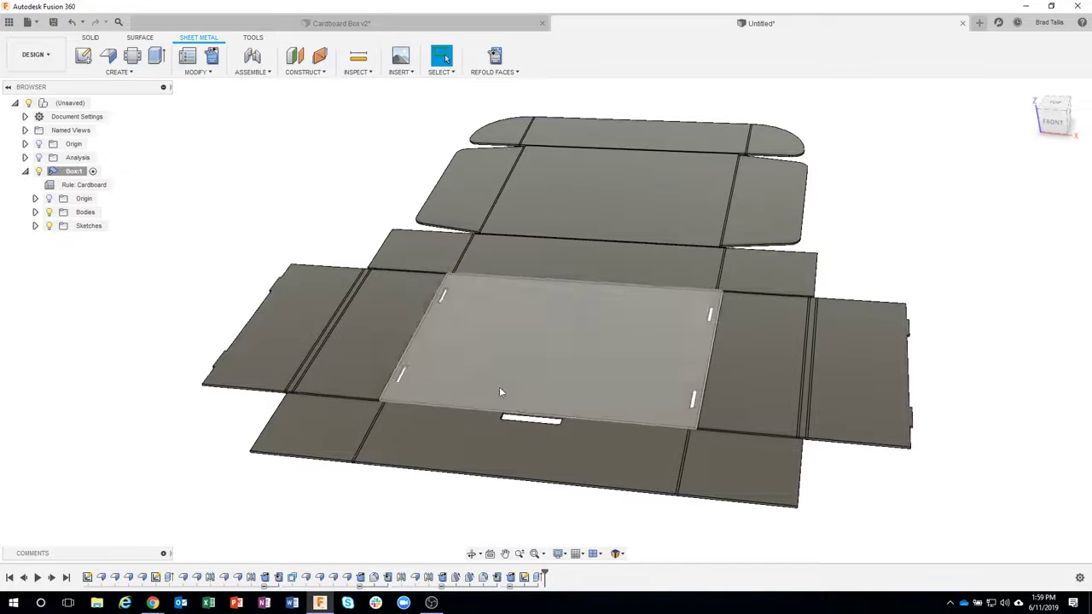
# Try a 4 in width for the notch rectangle by editing its sketch, and undo the change
pyautogui.keyDown('shift'); pyautogui.moveTo(499, 387); pyautogui.dragTo(527, 443, button='middle'); pyautogui.keyUp('shift')
pyautogui.keyDown('shift'); pyautogui.moveTo(299, 202); pyautogui.dragTo(300, 203, button='middle'); pyautogui.keyUp('shift')
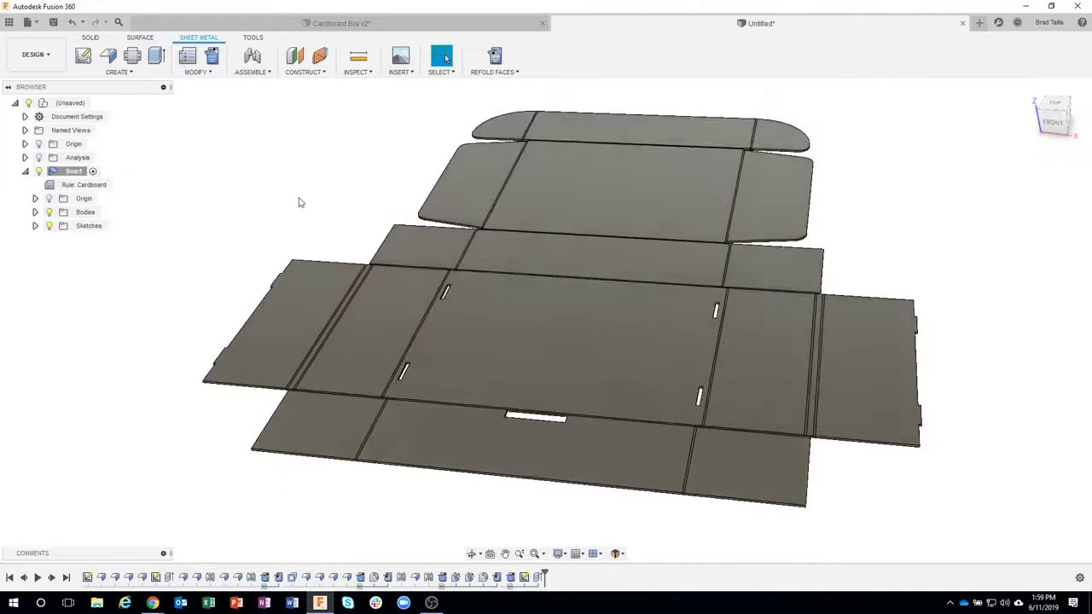
pyautogui.doubleClick(524, 578)
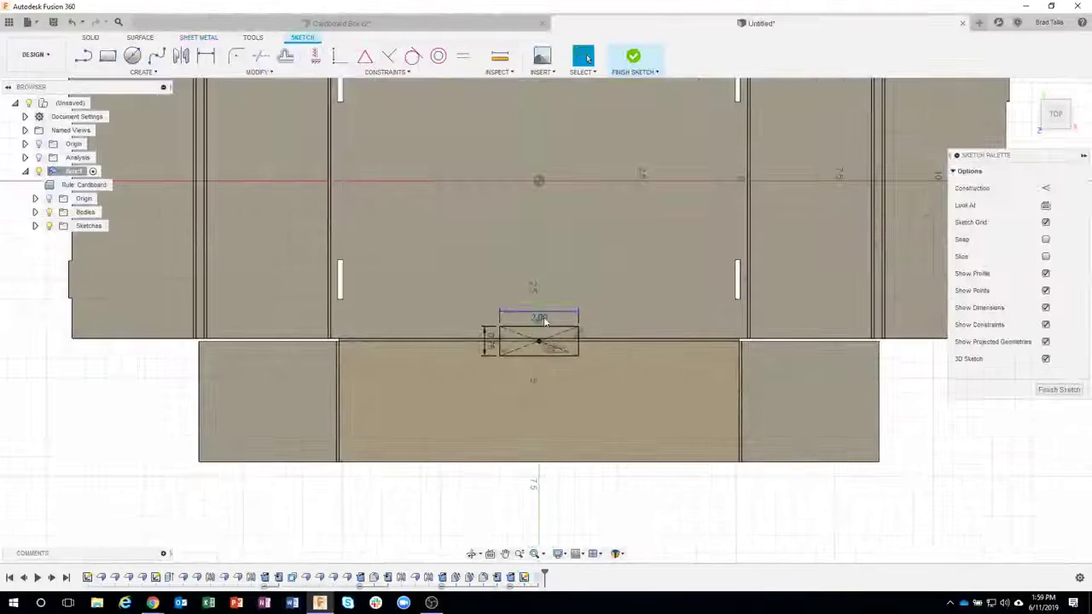
pyautogui.write('4')
pyautogui.press('Return')
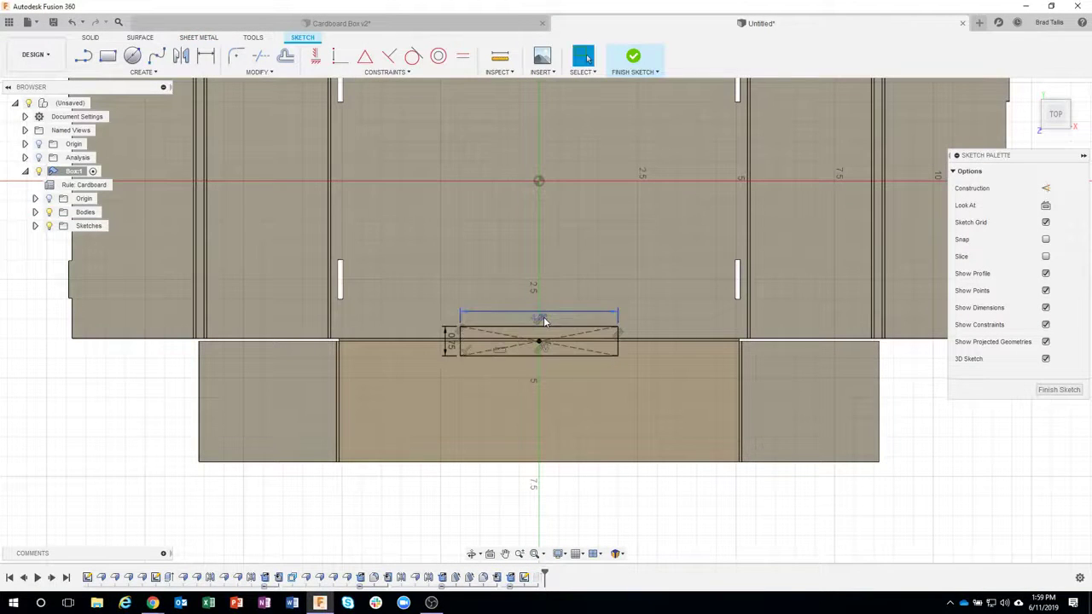
pyautogui.click(629, 61)
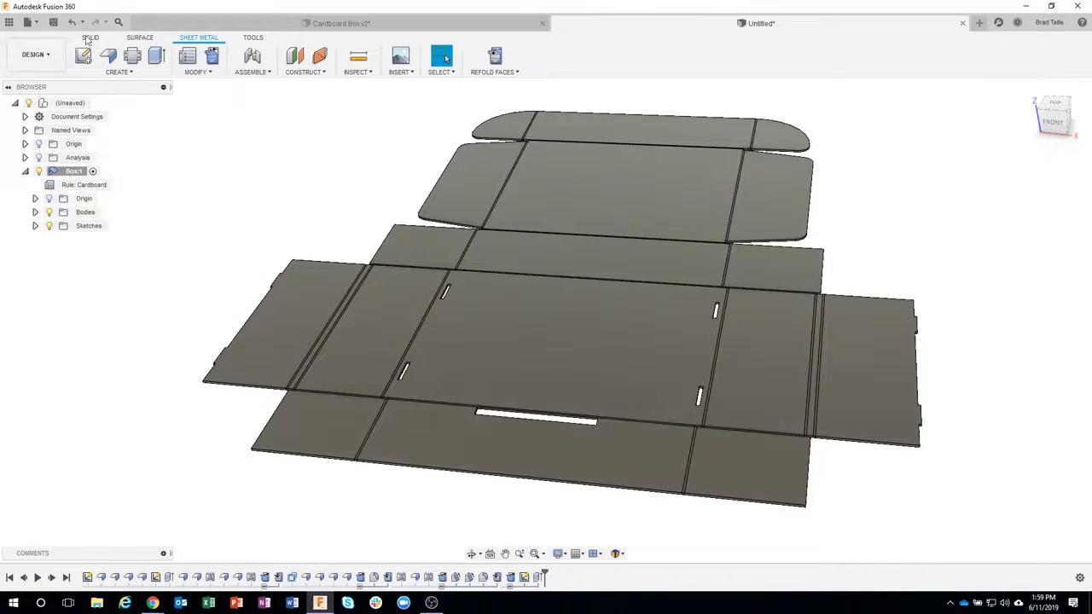
pyautogui.click(71, 23)
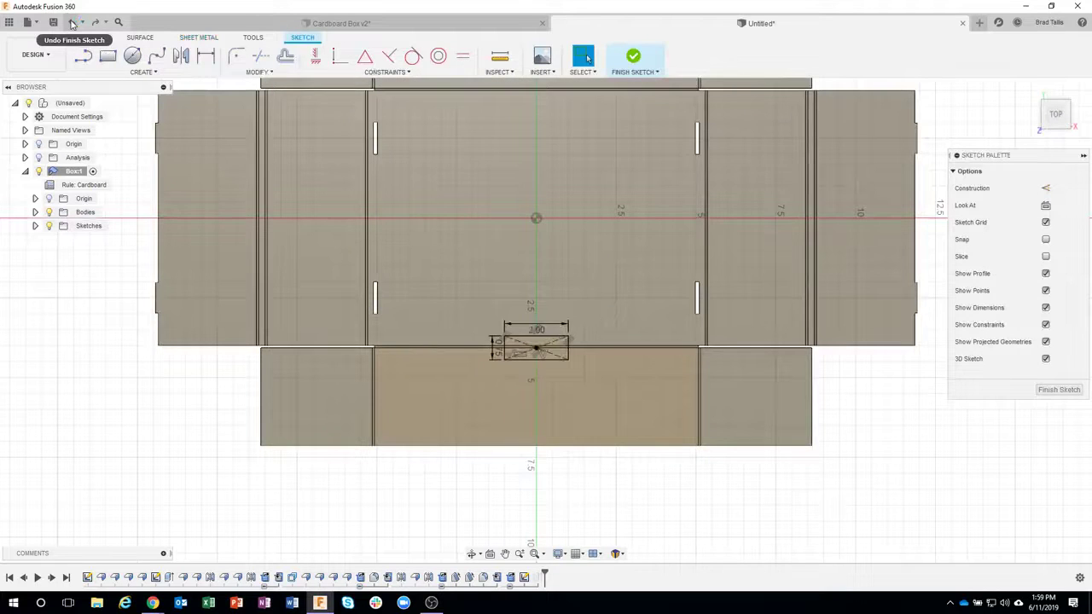
pyautogui.click(71, 24)
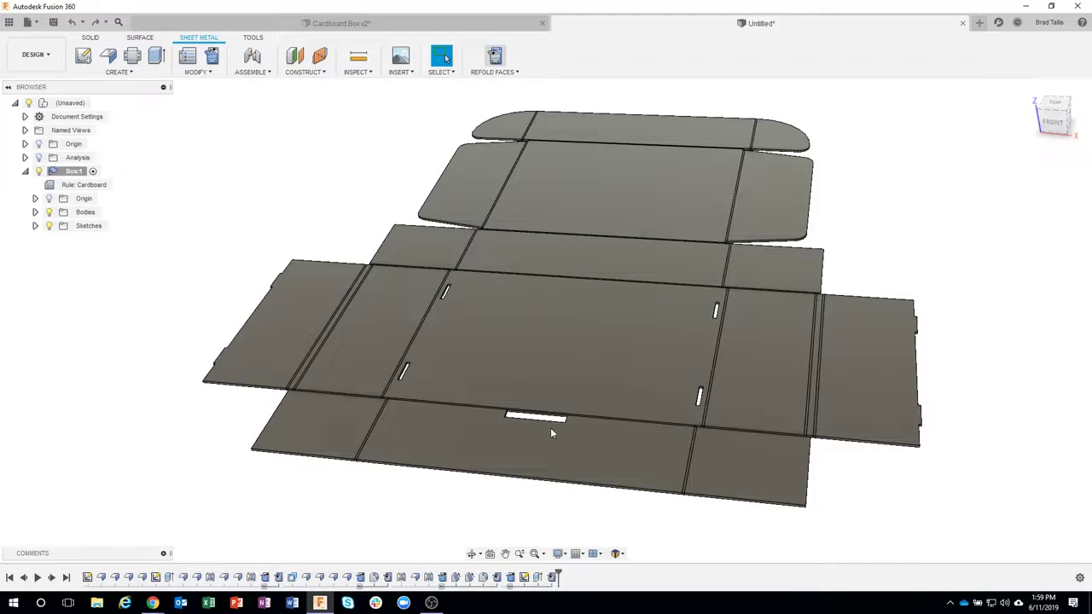
# Refold the box, check the notch area from below, and undo the refold
pyautogui.keyDown('shift'); pyautogui.moveTo(621, 438); pyautogui.dragTo(594, 372, button='middle'); pyautogui.keyUp('shift')
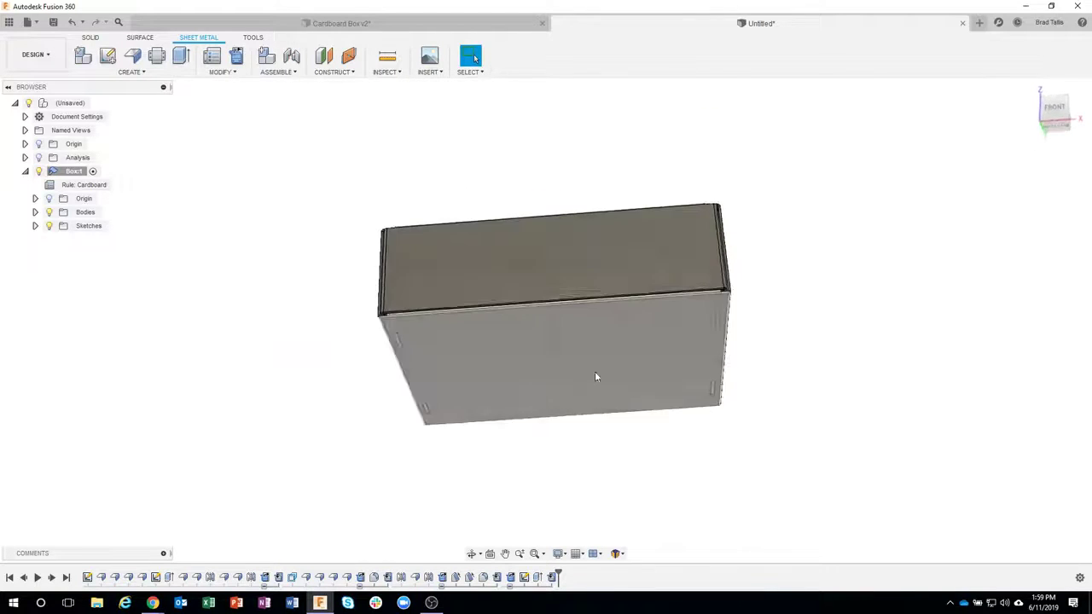
pyautogui.scroll(2, 597, 461)
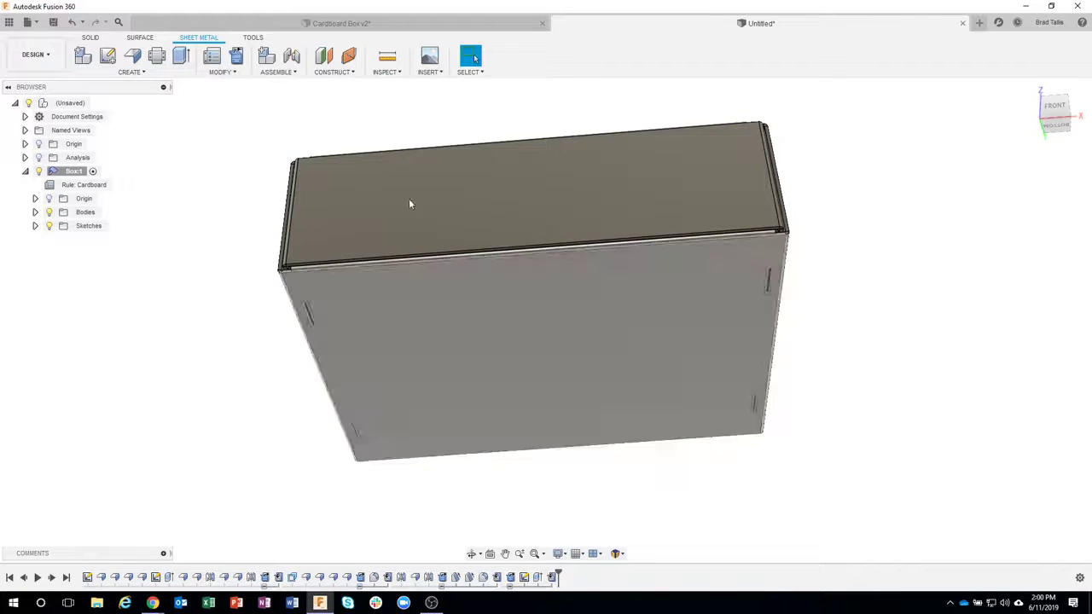
pyautogui.click(75, 23)
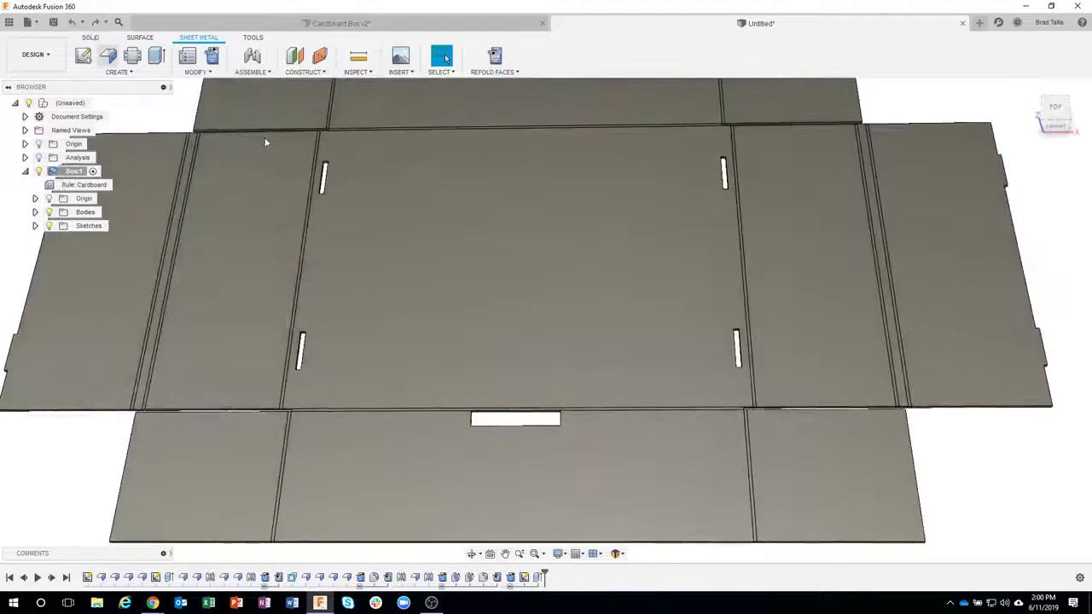
pyautogui.keyDown('shift'); pyautogui.moveTo(463, 411); pyautogui.dragTo(477, 486, button='middle'); pyautogui.keyUp('shift')
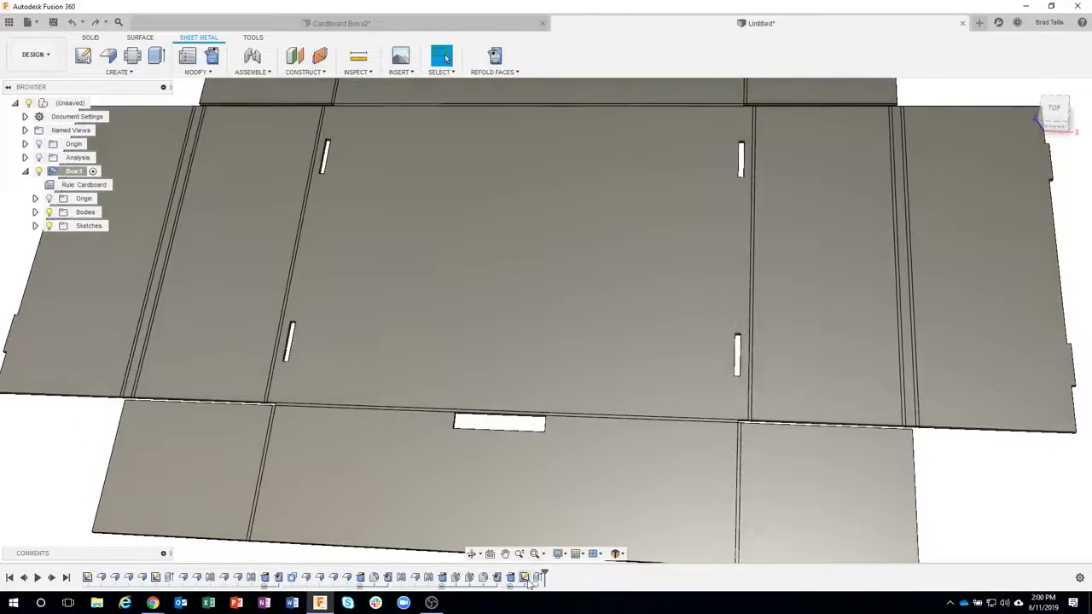
# Edit the notch cut to include the half of the rectangle on the bottom panel, and refold the box
pyautogui.doubleClick(526, 579)
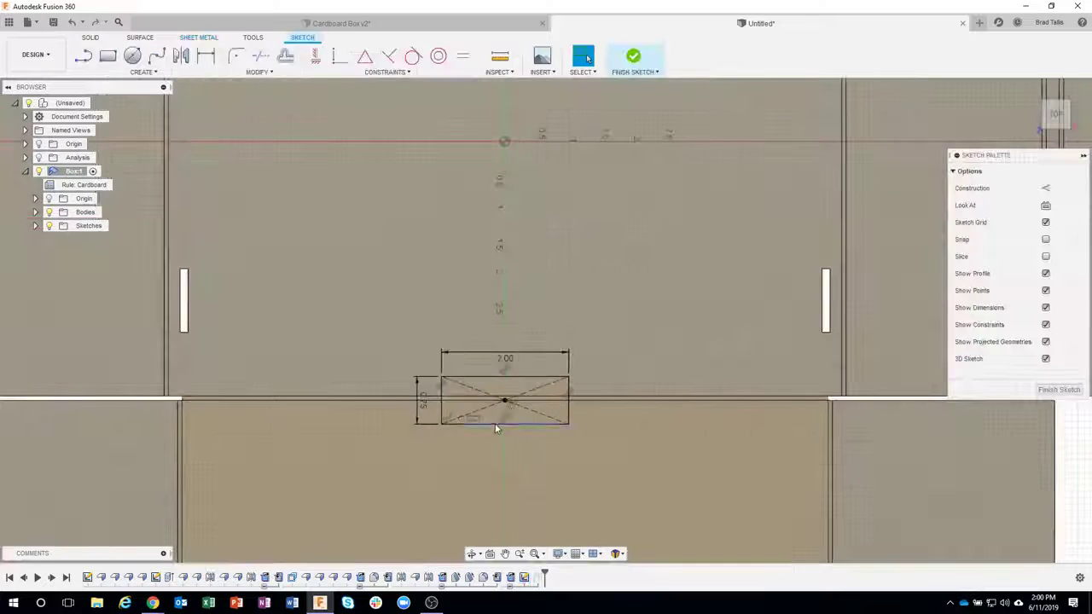
pyautogui.scroll(3, 495, 423)
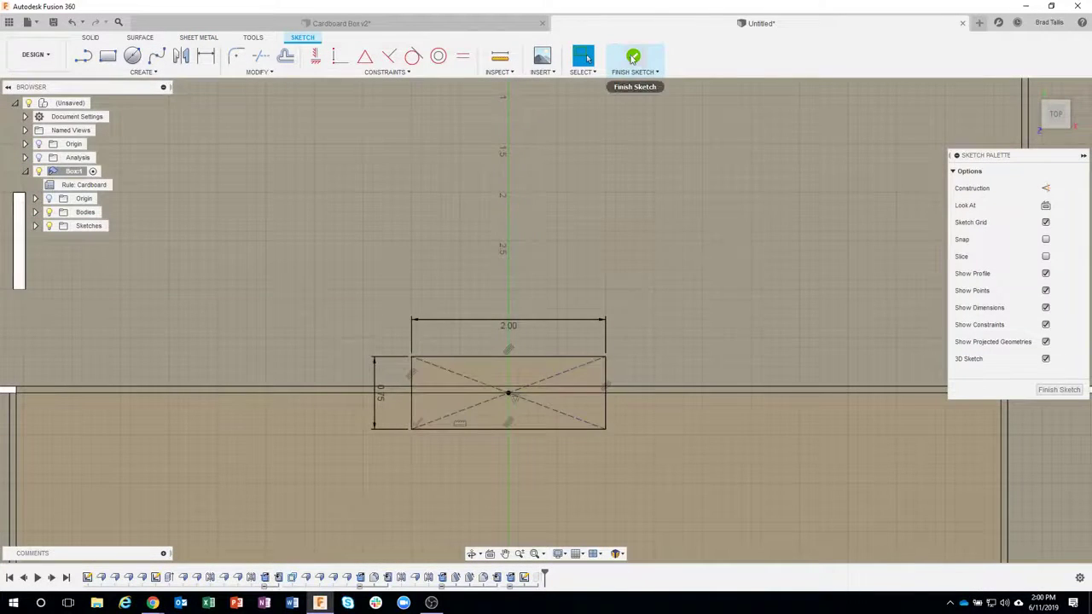
pyautogui.click(633, 57)
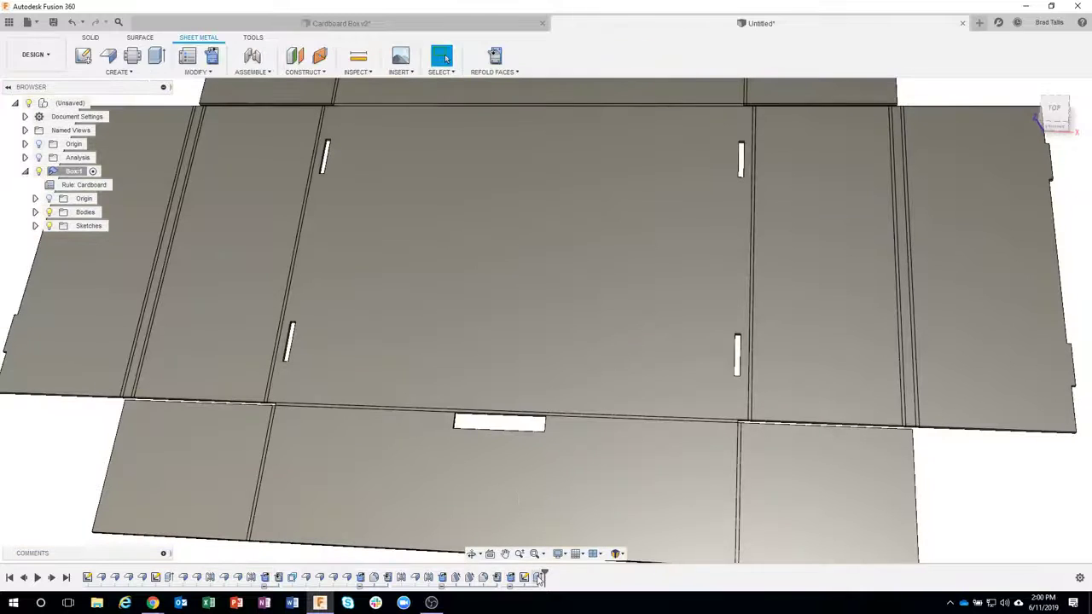
pyautogui.doubleClick(538, 578)
pyautogui.scroll(2, 531, 377)
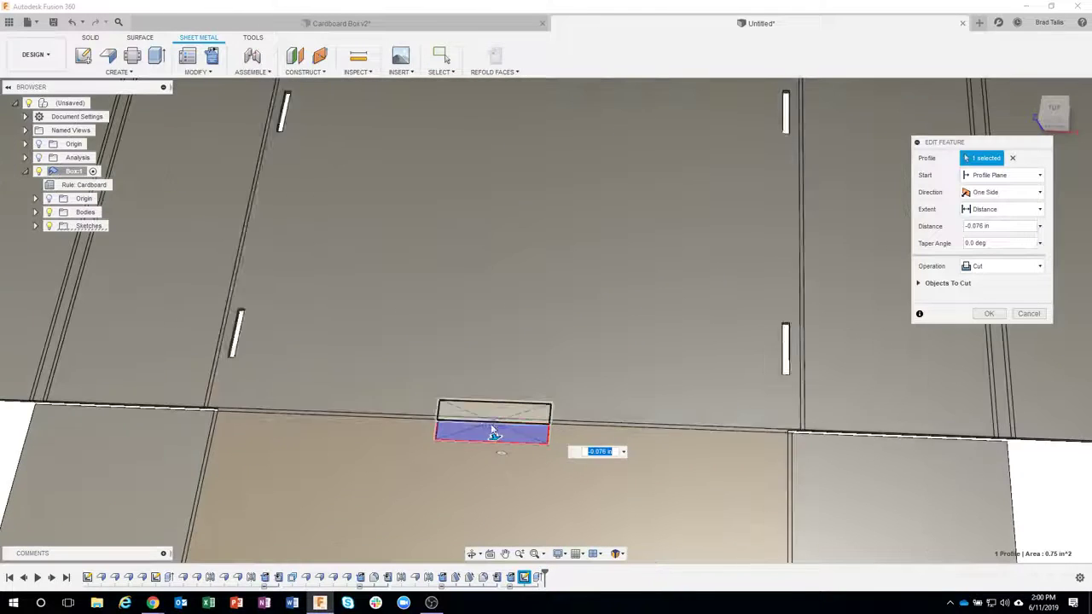
pyautogui.scroll(3, 494, 432)
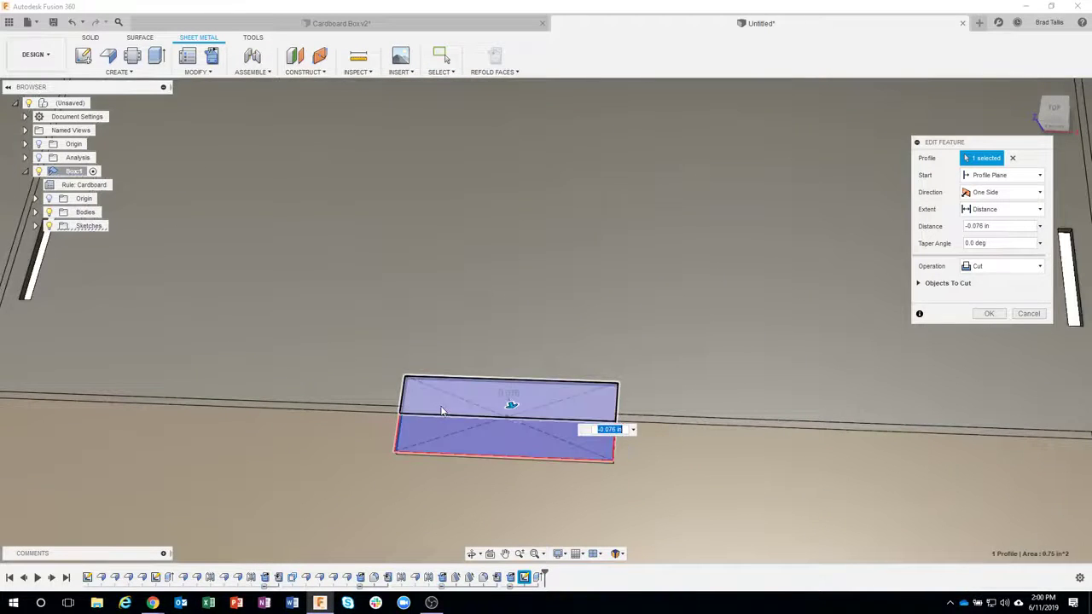
pyautogui.click(442, 411)
pyautogui.click(985, 314)
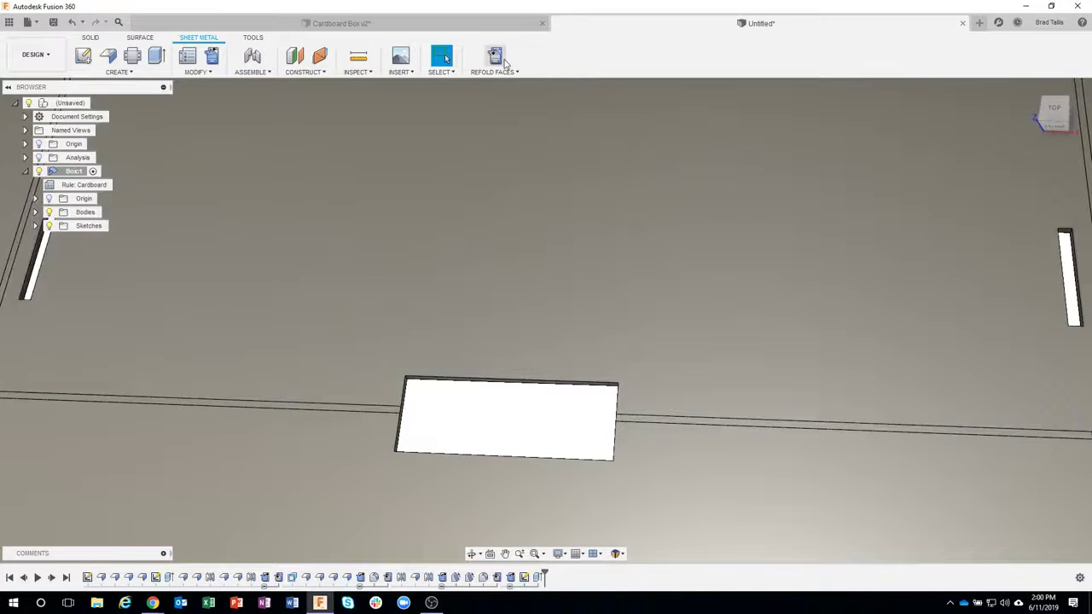
pyautogui.click(500, 59)
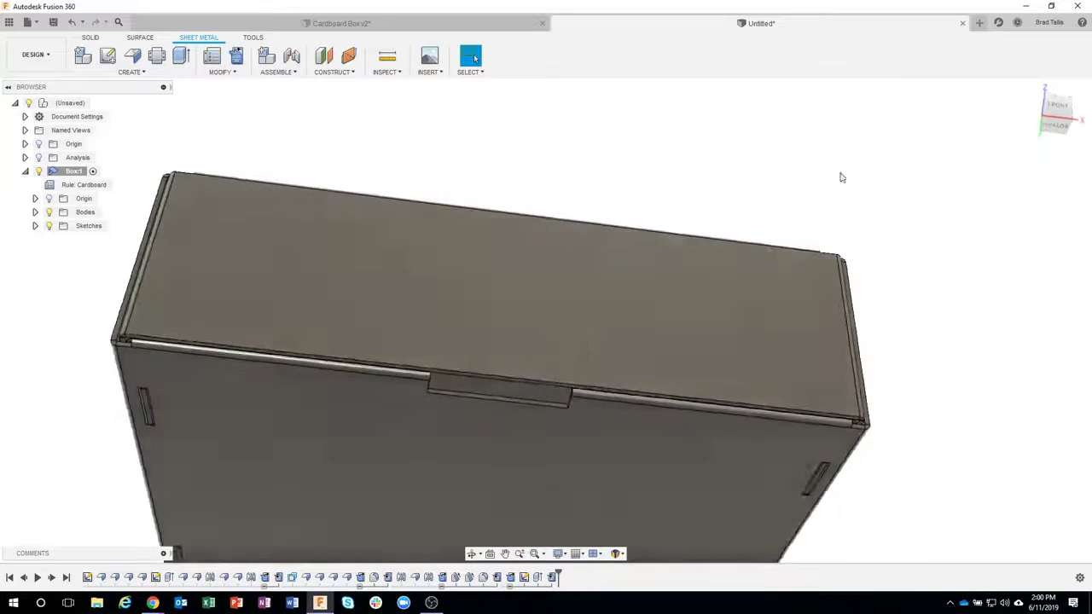
# Start a symmetric flange on the lid front flap's lower edge at the notch, with about 0.70 in distance and 0.56 in height
pyautogui.scroll(2, 574, 253)
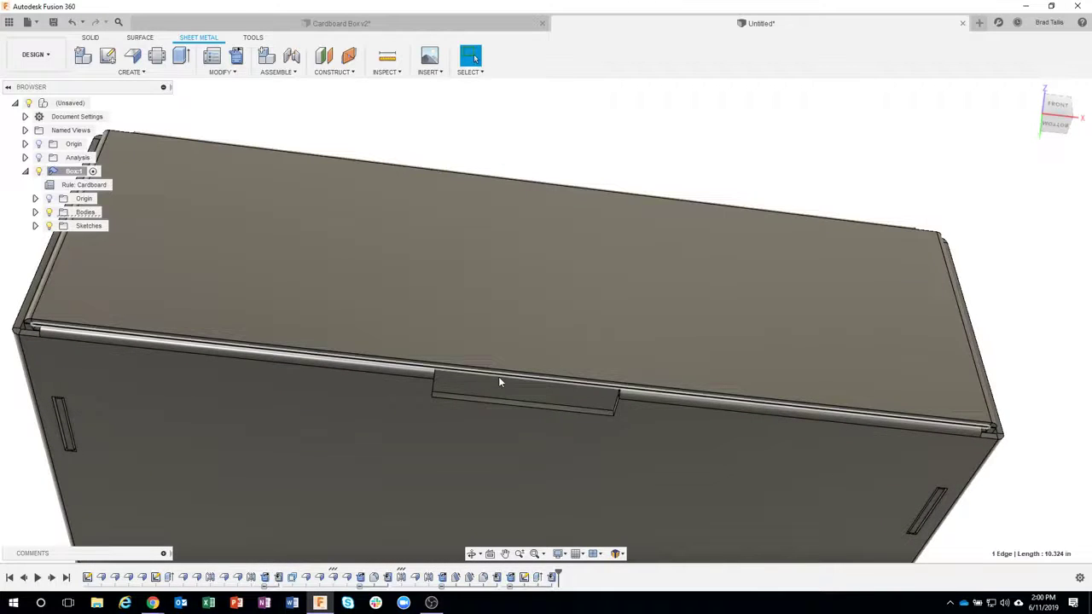
pyautogui.rightClick(500, 382)
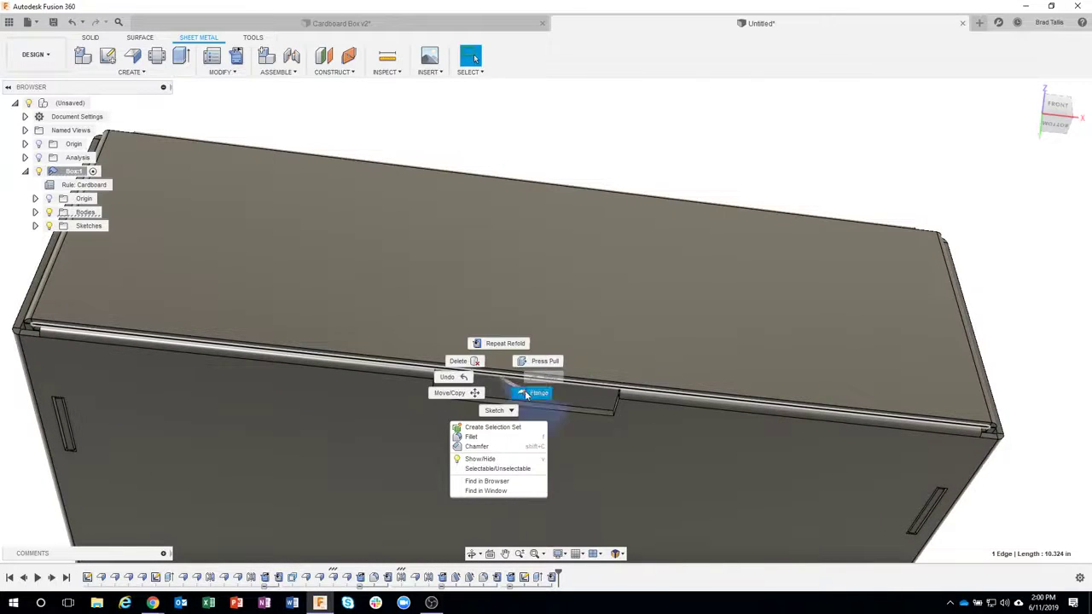
pyautogui.click(527, 392)
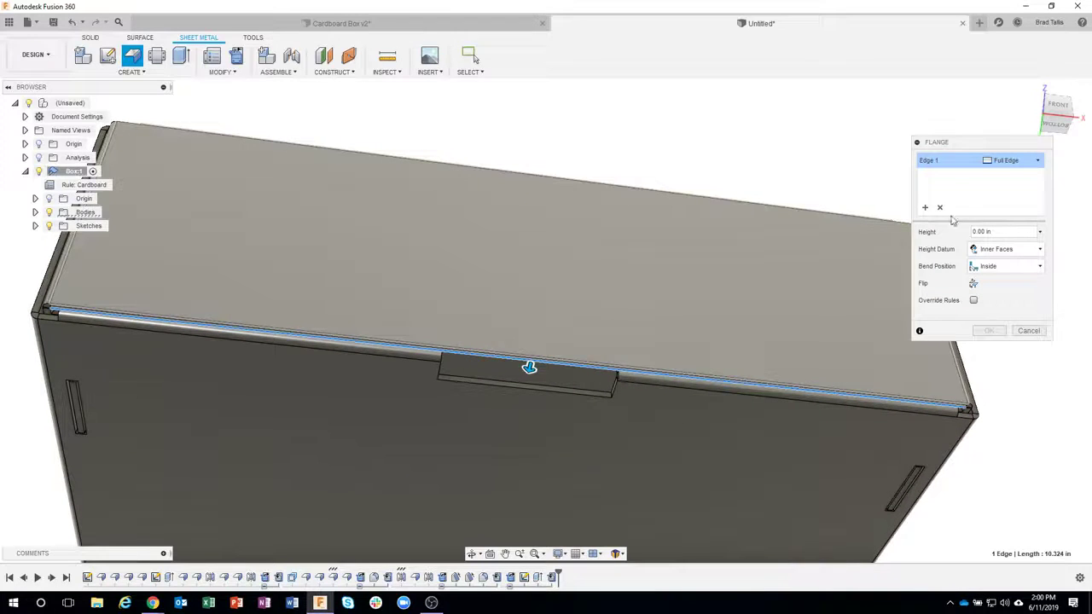
pyautogui.click(1034, 162)
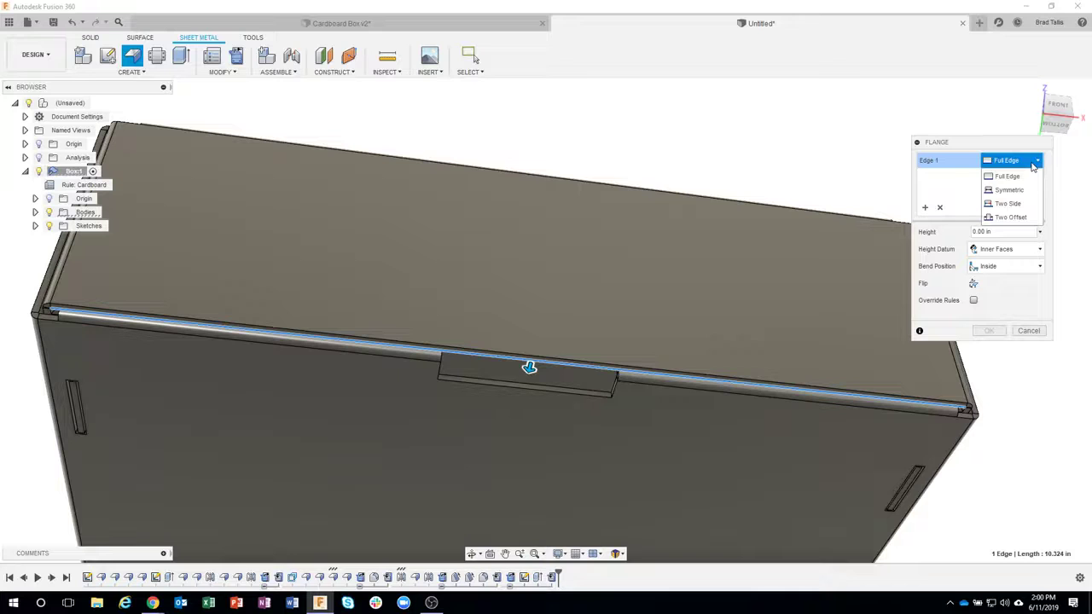
pyautogui.click(1024, 190)
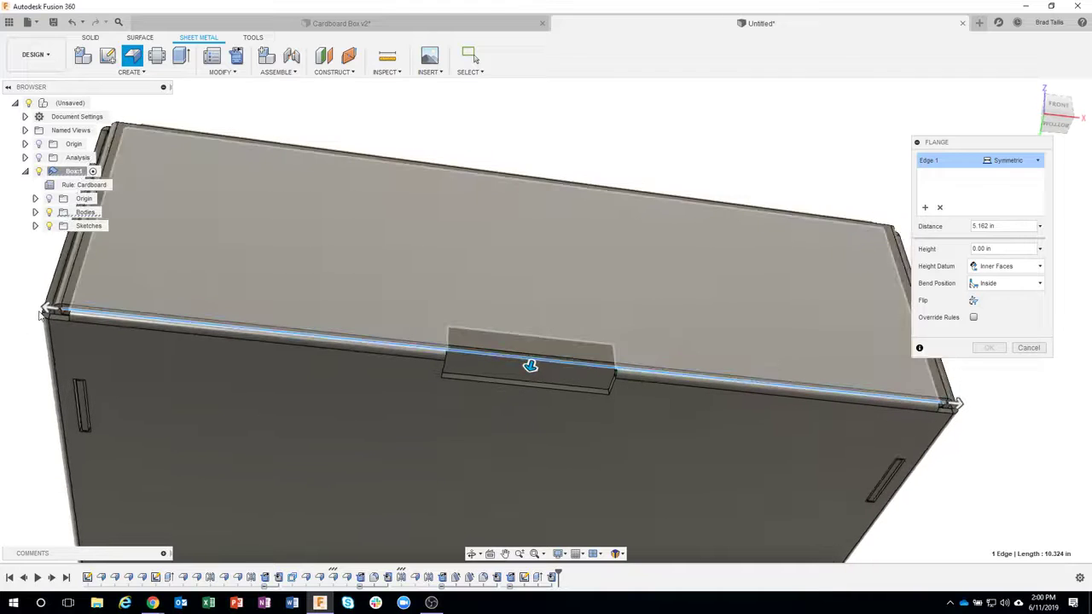
pyautogui.moveTo(52, 312); pyautogui.dragTo(121, 329)
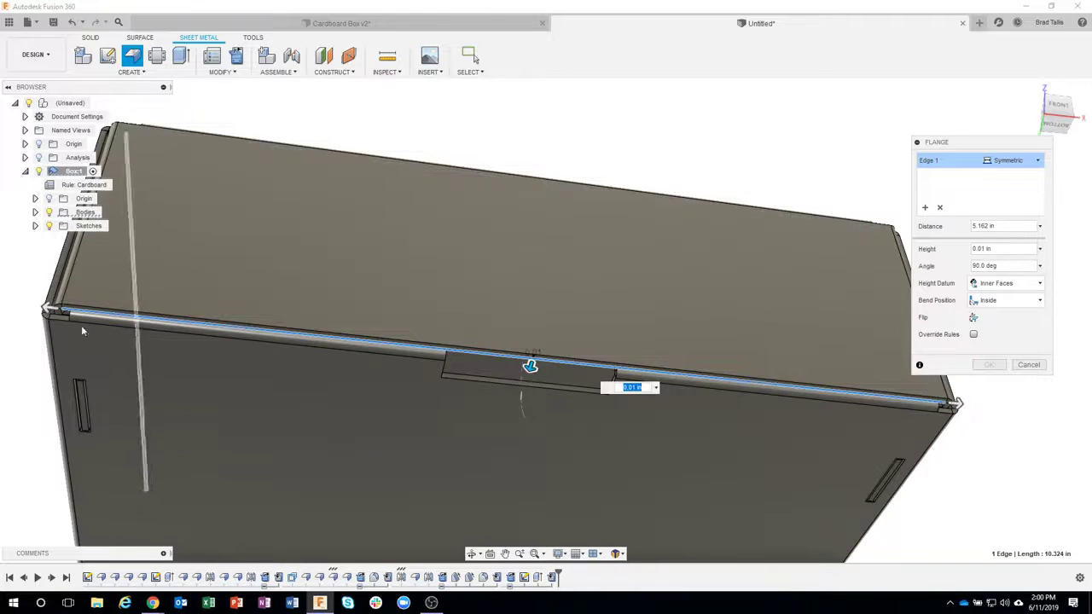
pyautogui.moveTo(53, 309); pyautogui.dragTo(160, 323)
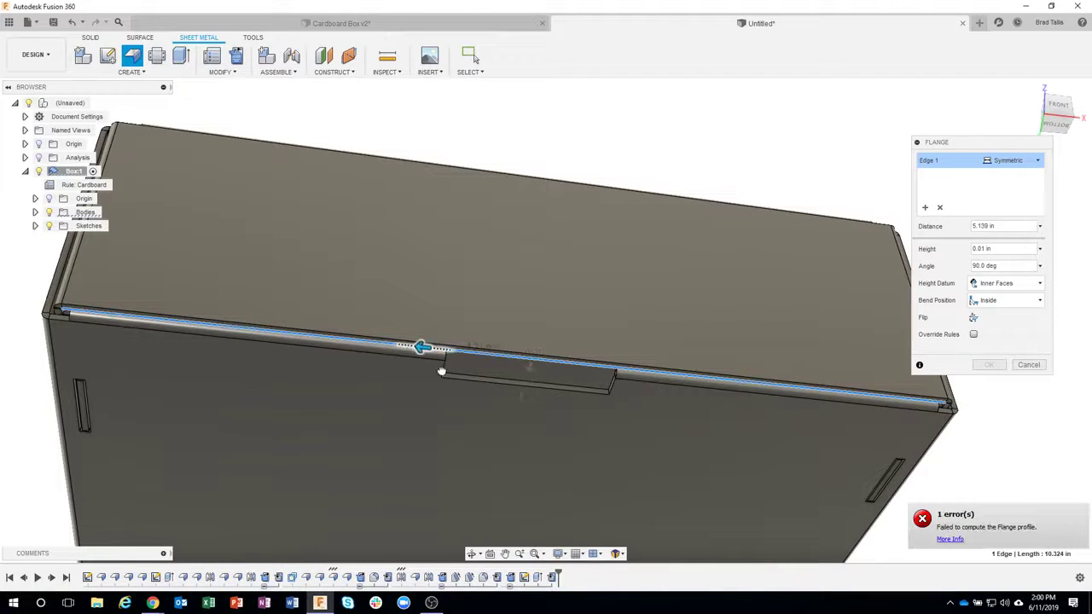
pyautogui.moveTo(530, 366); pyautogui.dragTo(524, 397)
pyautogui.scroll(3, 520, 385)
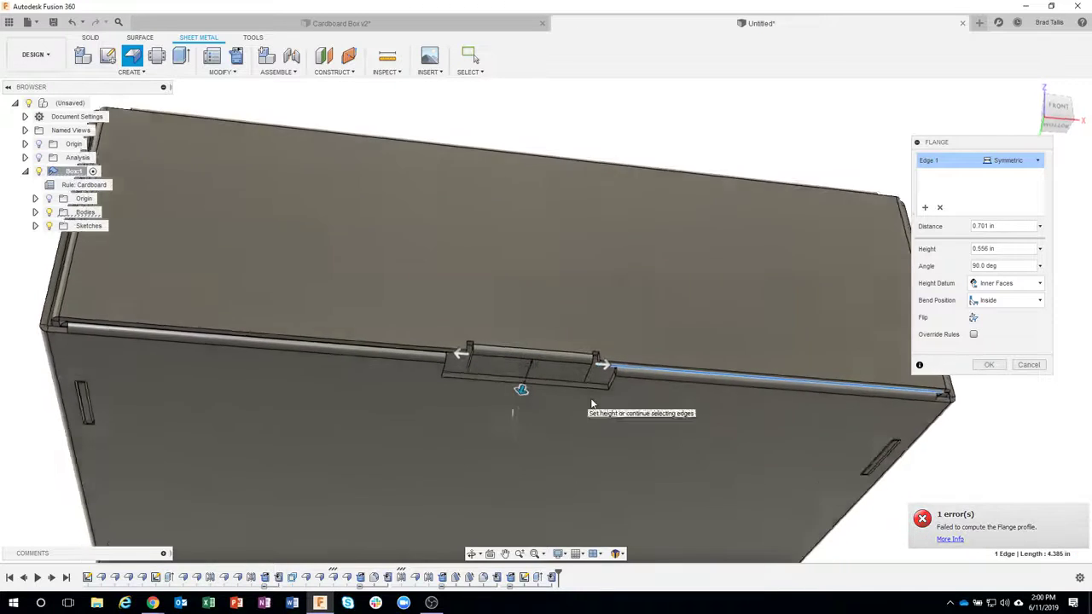
# Set the tab flange's symmetric distance to 0.98 in and height to 0.5 in, and create it
pyautogui.keyDown('shift'); pyautogui.moveTo(538, 347); pyautogui.dragTo(543, 376, button='middle'); pyautogui.keyUp('shift')
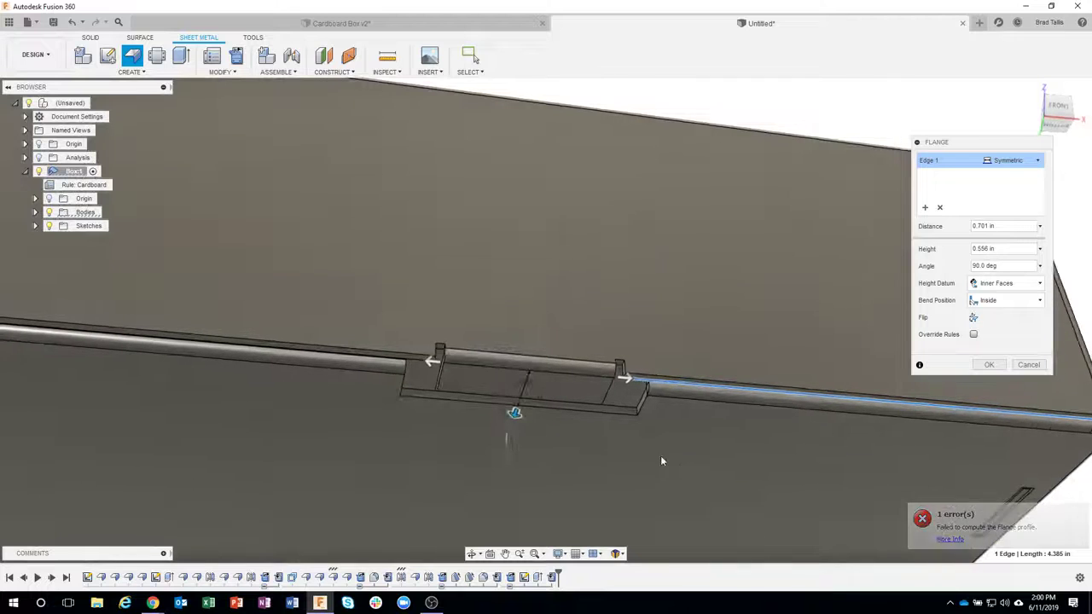
pyautogui.scroll(-1, 645, 454)
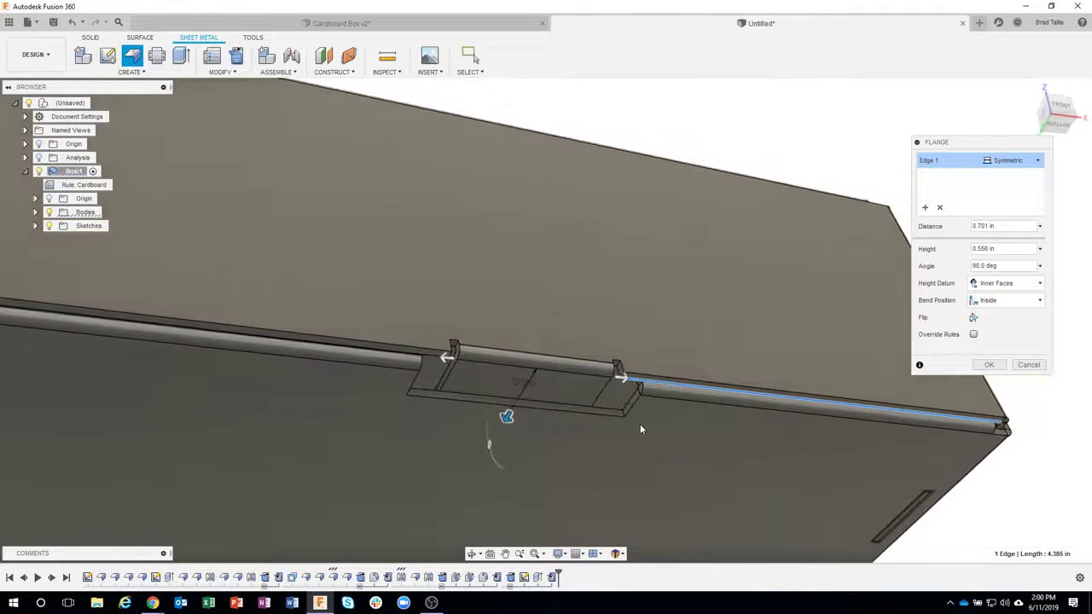
pyautogui.keyDown('shift'); pyautogui.moveTo(640, 424); pyautogui.dragTo(826, 271, button='middle'); pyautogui.keyUp('shift')
pyautogui.scroll(1, 378, 441)
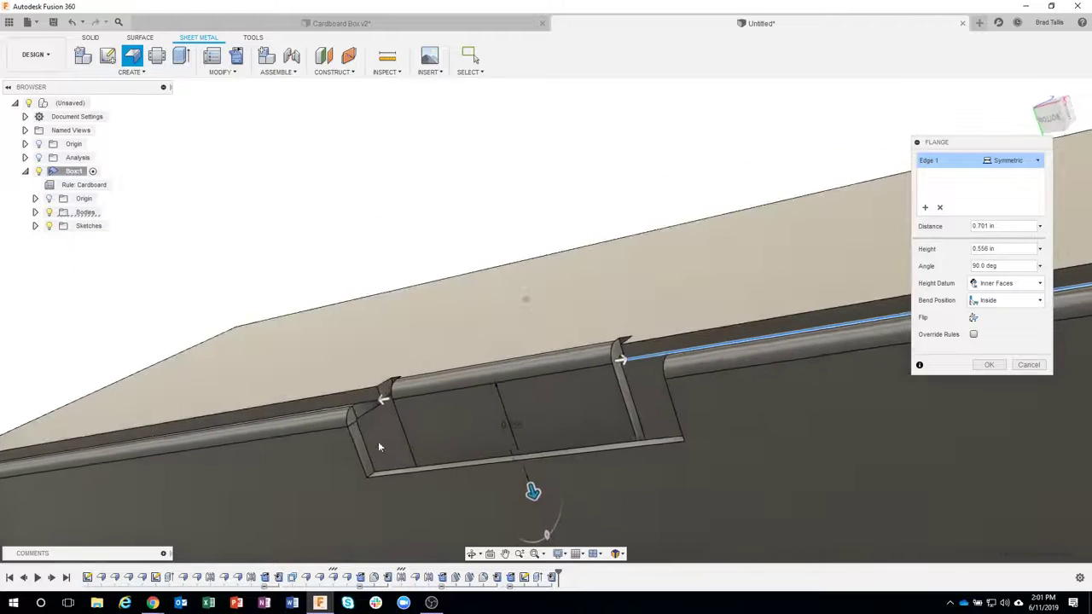
pyautogui.keyDown('shift'); pyautogui.moveTo(433, 418); pyautogui.dragTo(381, 409, button='middle'); pyautogui.keyUp('shift')
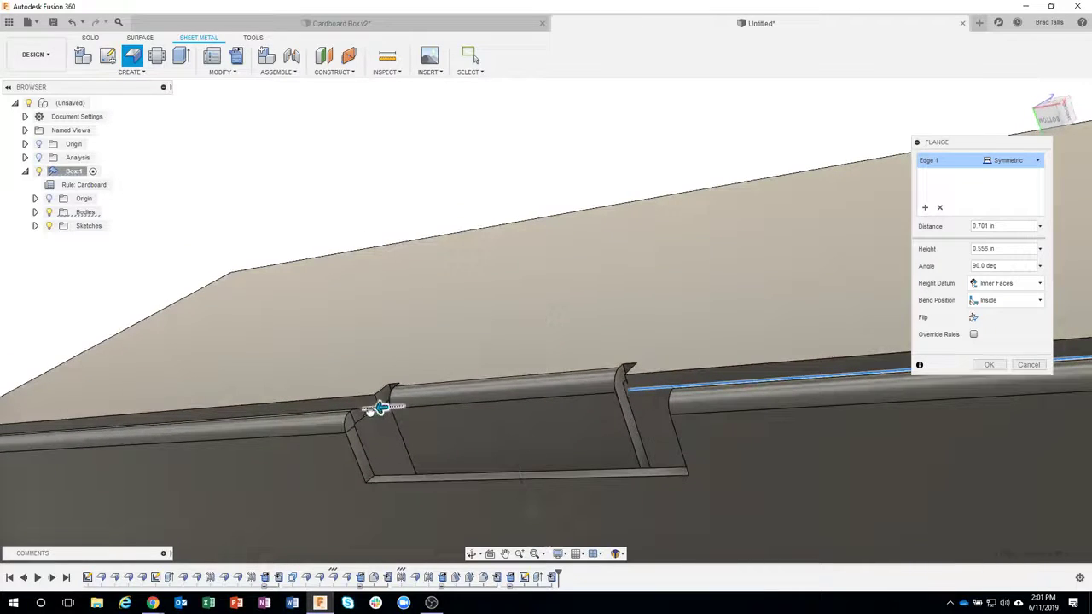
pyautogui.moveTo(381, 408); pyautogui.dragTo(363, 458)
pyautogui.keyDown('shift'); pyautogui.moveTo(419, 492); pyautogui.dragTo(339, 429, button='middle'); pyautogui.keyUp('shift')
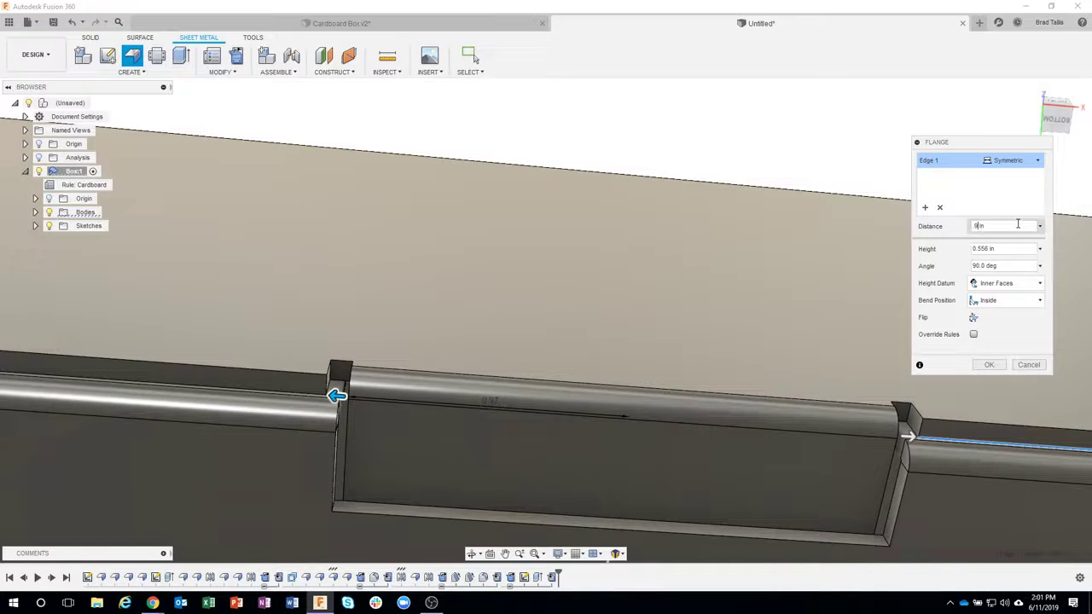
pyautogui.write('8')
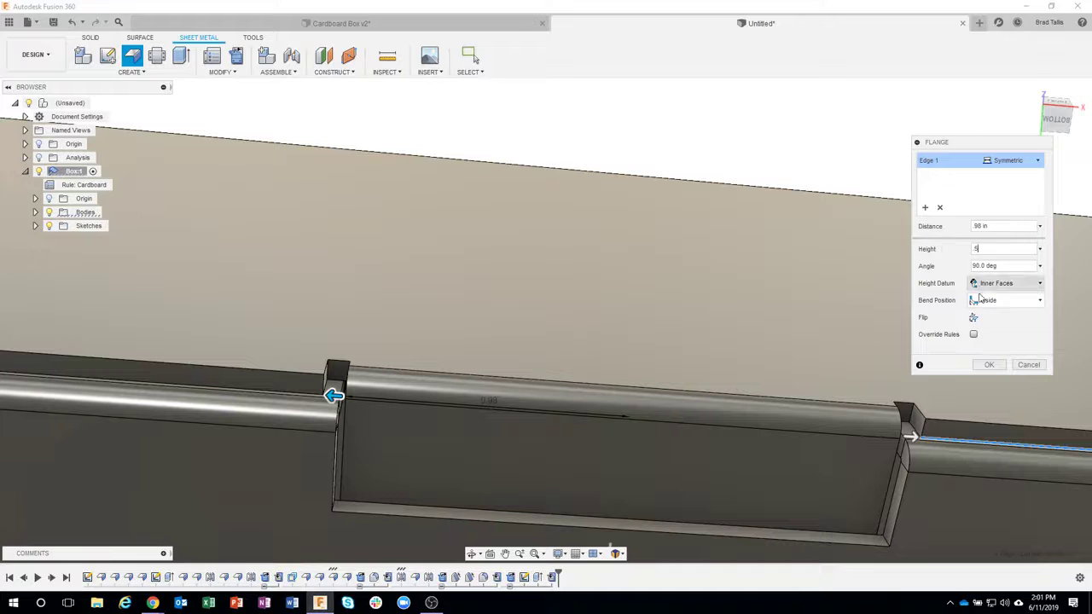
pyautogui.click(988, 365)
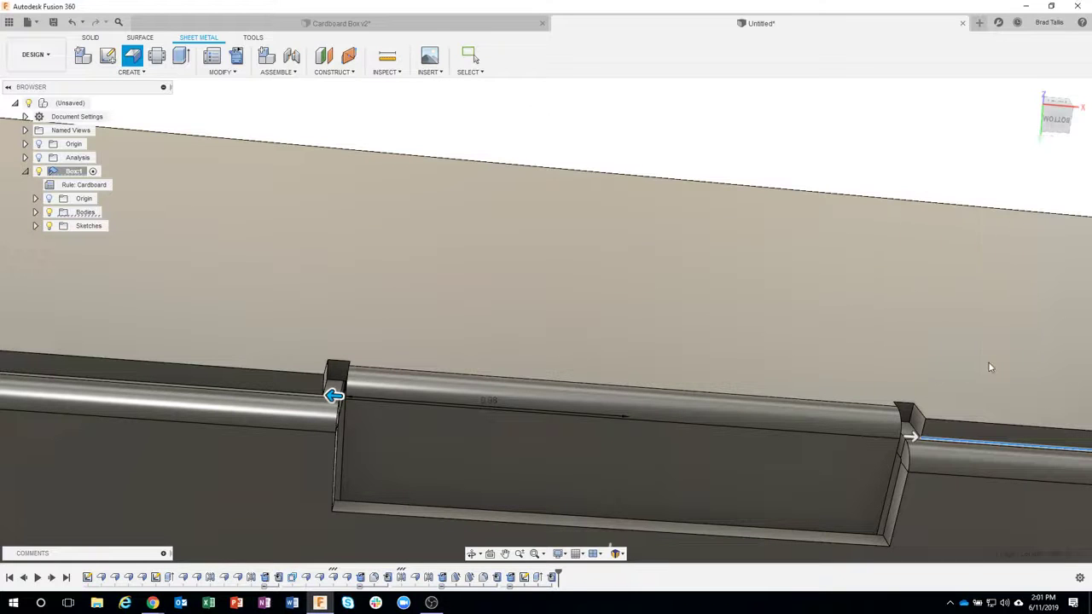
pyautogui.scroll(-4, 819, 384)
pyautogui.moveTo(821, 387)
pyautogui.keyDown('shift'); pyautogui.mouseDown(button='middle')
pyautogui.moveTo(754, 427)
pyautogui.moveTo(739, 417)
pyautogui.moveTo(697, 434)
pyautogui.moveTo(597, 367)
pyautogui.mouseUp(button='middle'); pyautogui.keyUp('shift')
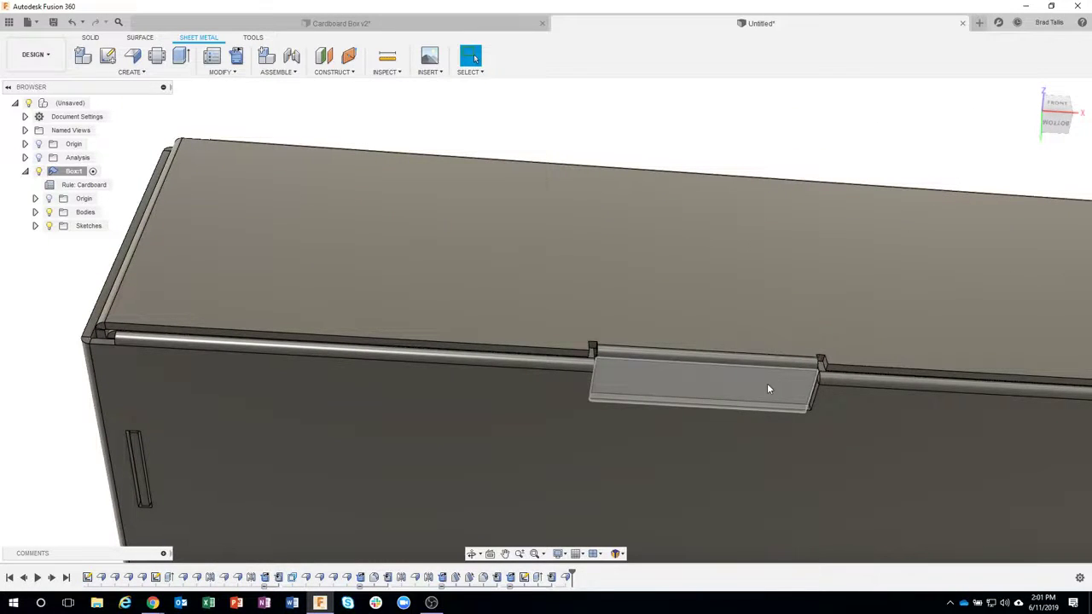
# Try to unfold only the lid tab's bend with the lid front flap held stationary, and cancel the unfold
pyautogui.scroll(-2, 756, 409)
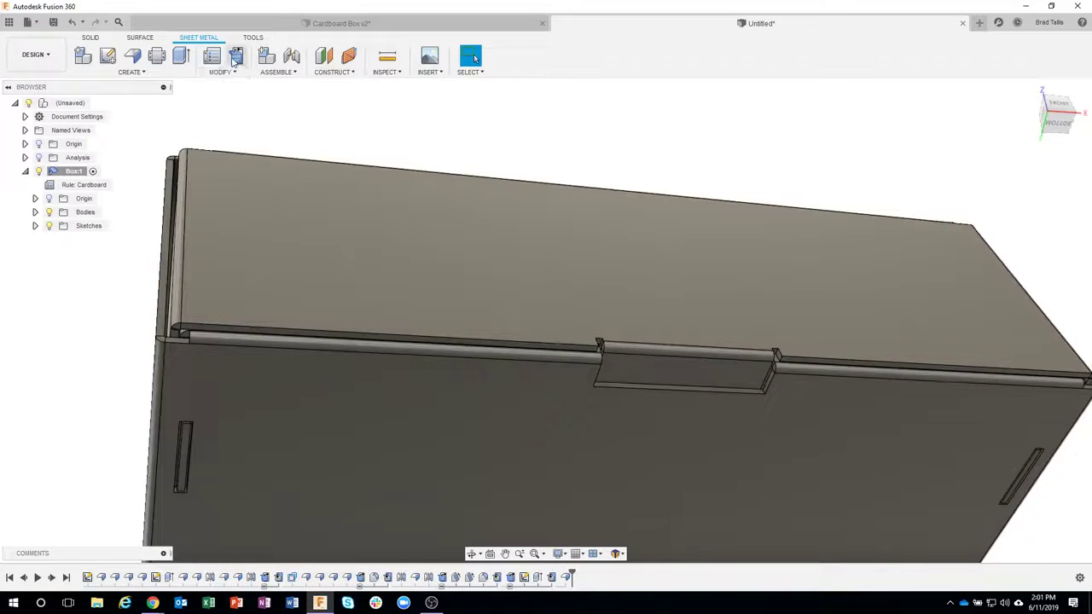
pyautogui.click(235, 58)
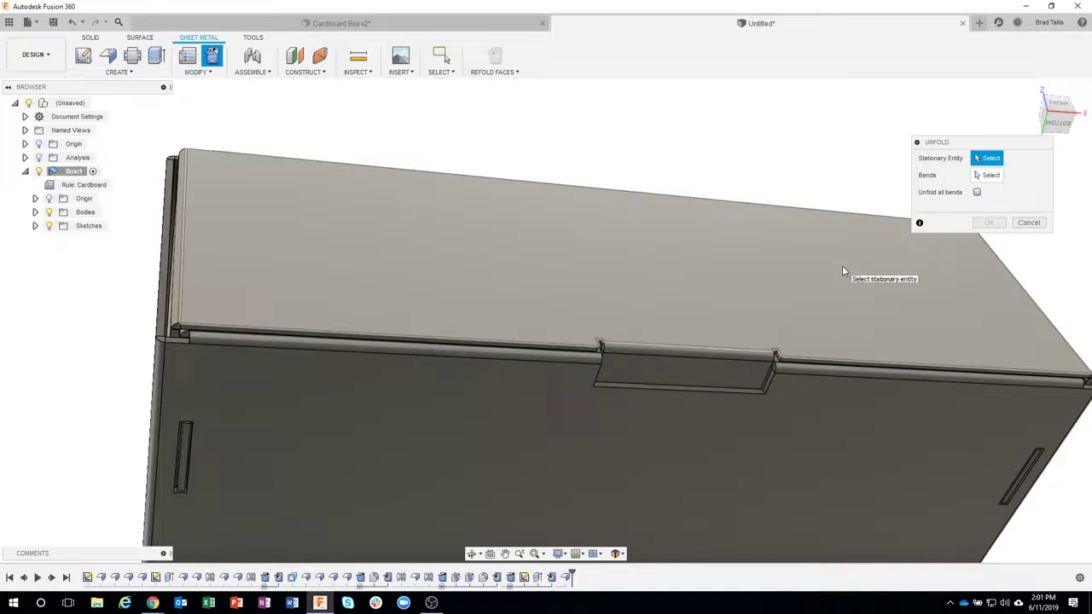
pyautogui.click(842, 265)
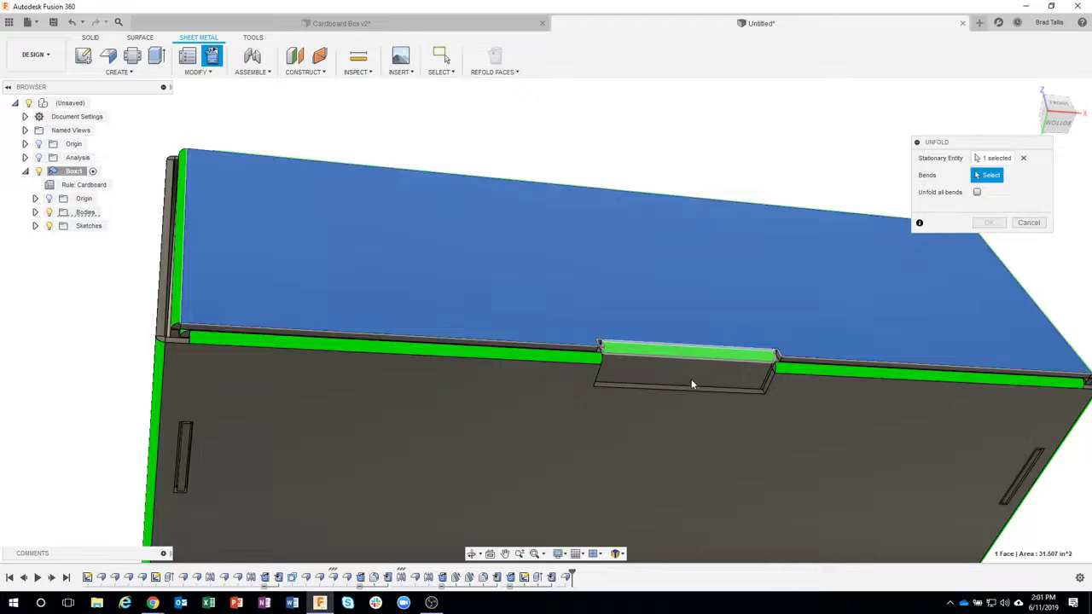
pyautogui.click(662, 359)
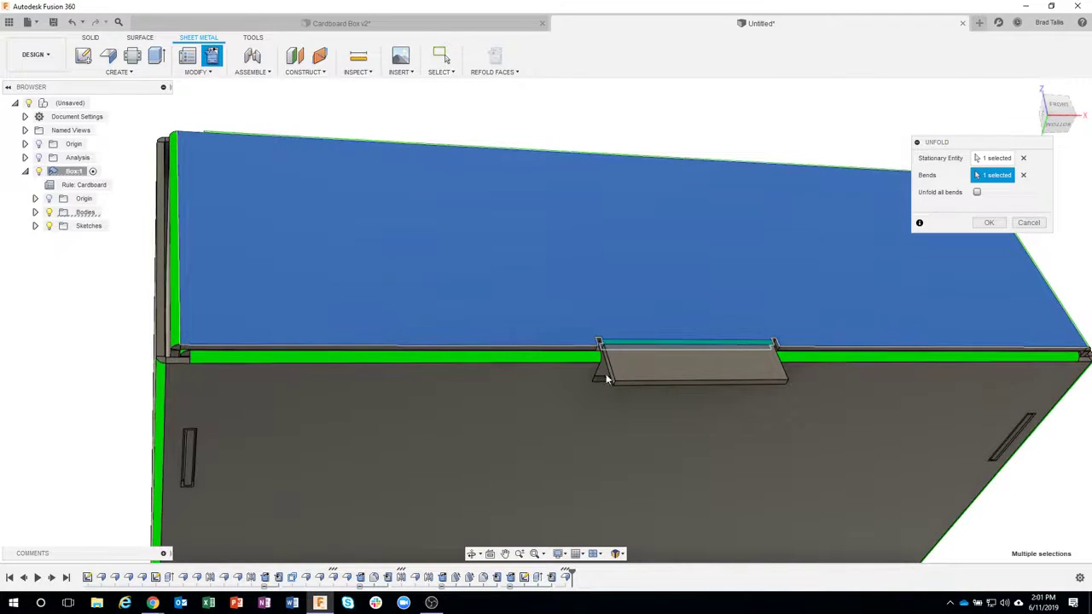
pyautogui.click(1029, 223)
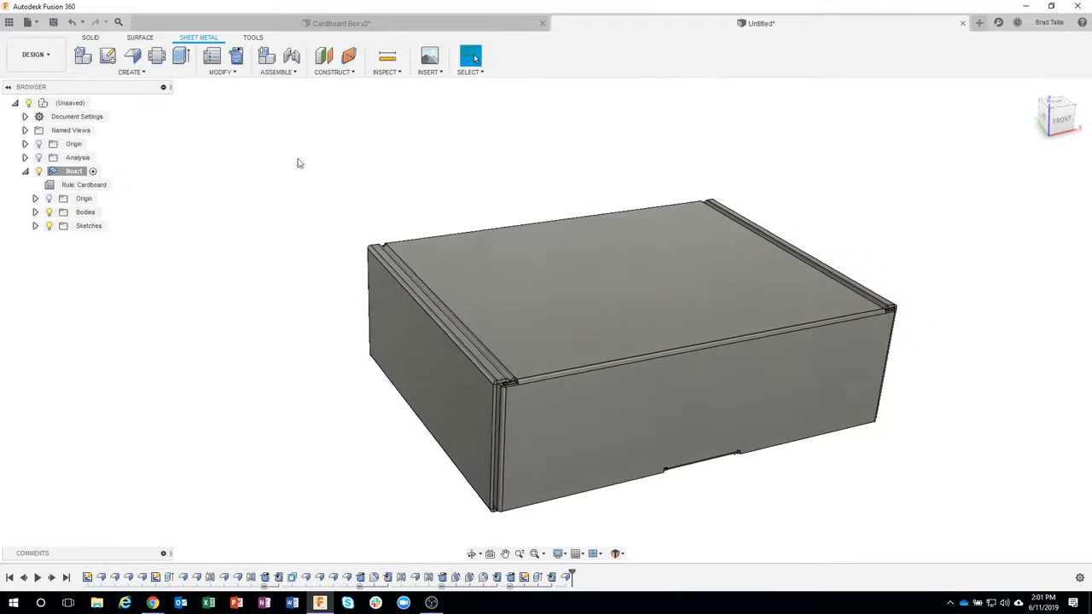
# Preview unfolding all bends of the box with the bottom panel held stationary, and cancel the unfold
pyautogui.click(238, 56)
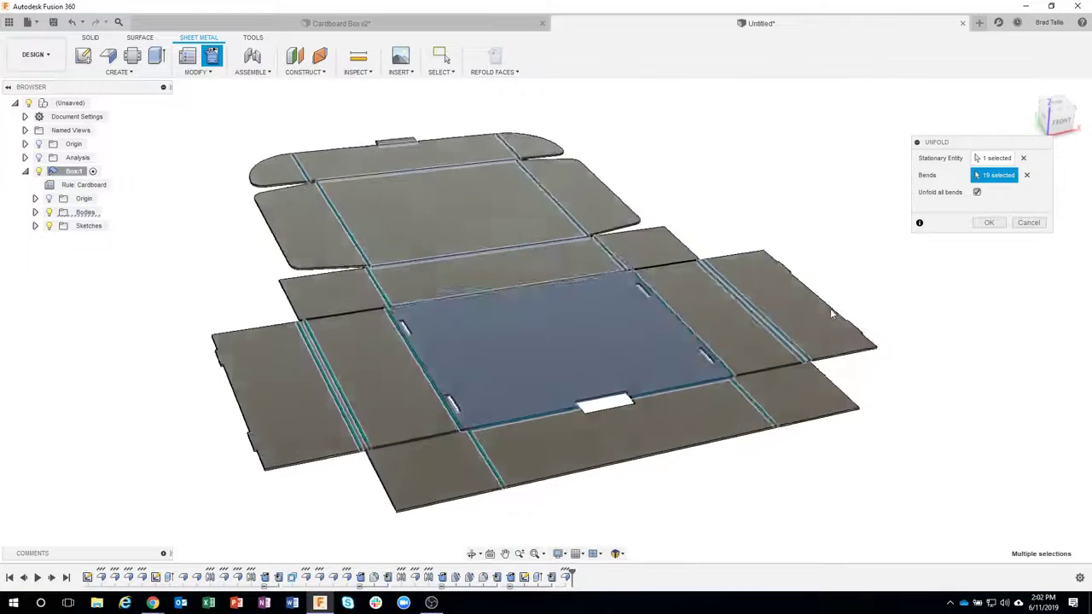
pyautogui.keyDown('shift'); pyautogui.moveTo(665, 435); pyautogui.dragTo(704, 303, button='middle'); pyautogui.keyUp('shift')
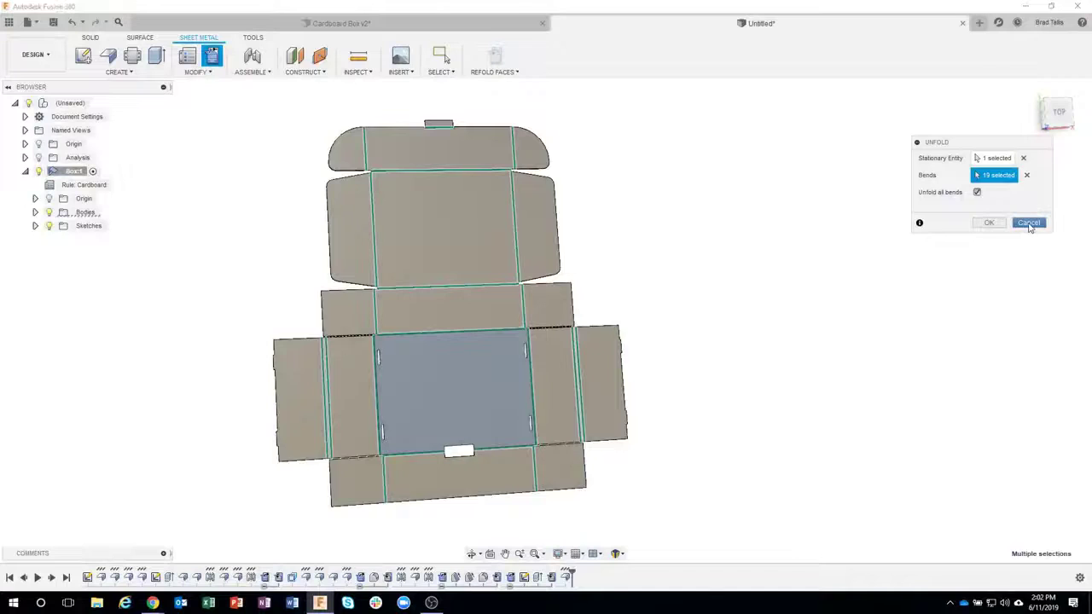
pyautogui.click(1029, 222)
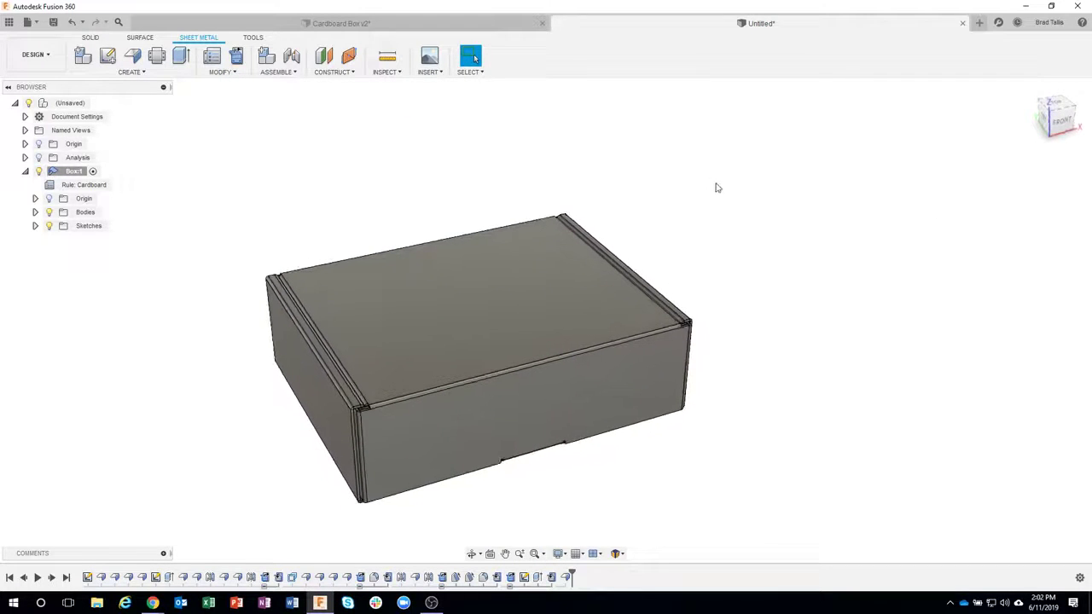
# Apply the Cardboard appearance from the favorites to the whole box body and check its texture up close
pyautogui.press('a')
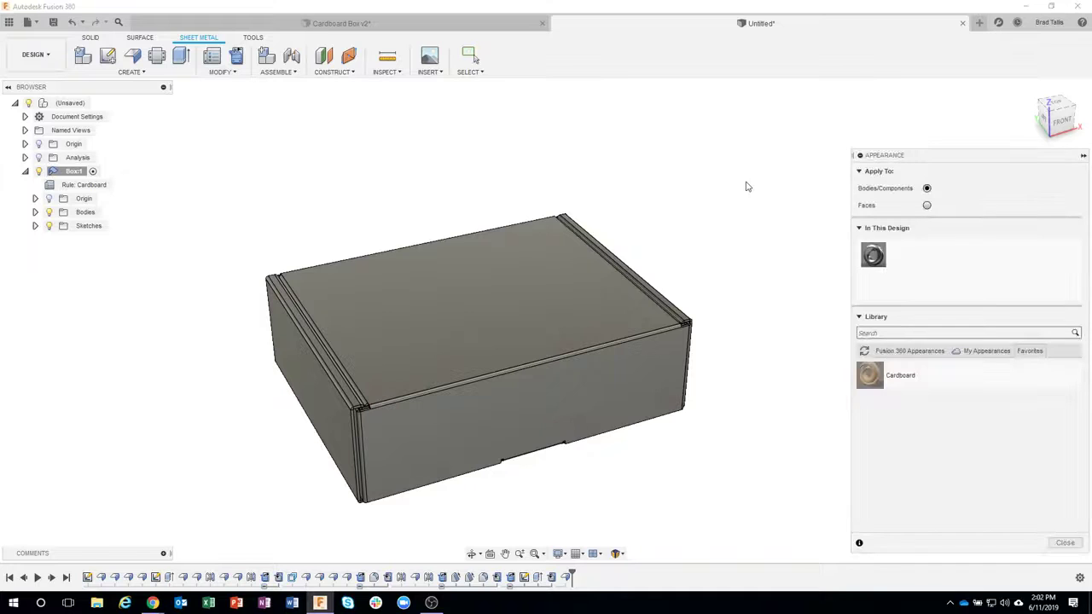
pyautogui.click(1033, 352)
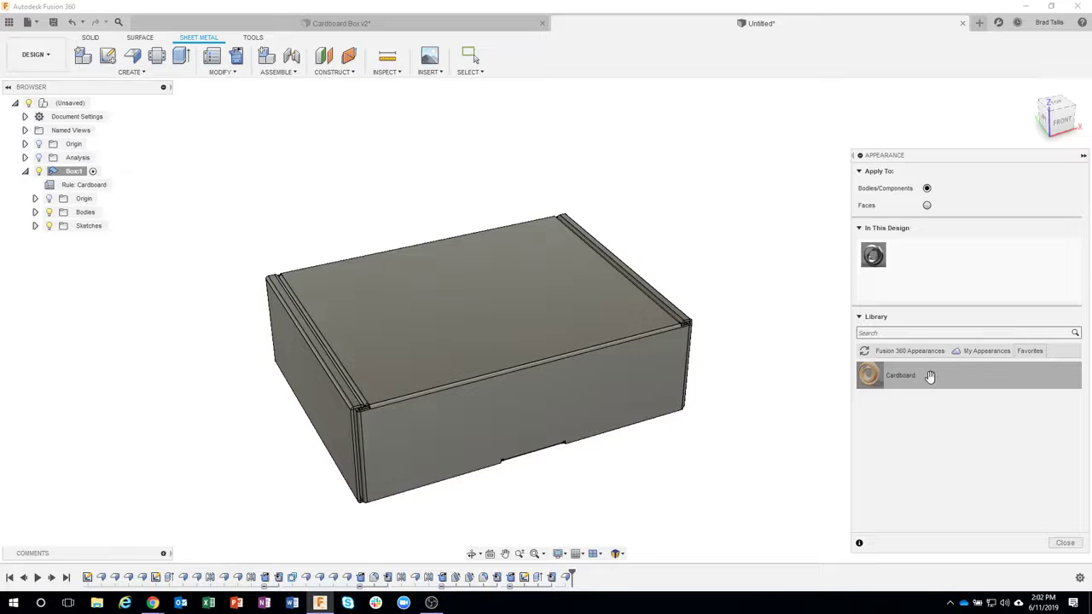
pyautogui.moveTo(921, 378); pyautogui.dragTo(570, 349)
pyautogui.scroll(6, 361, 171)
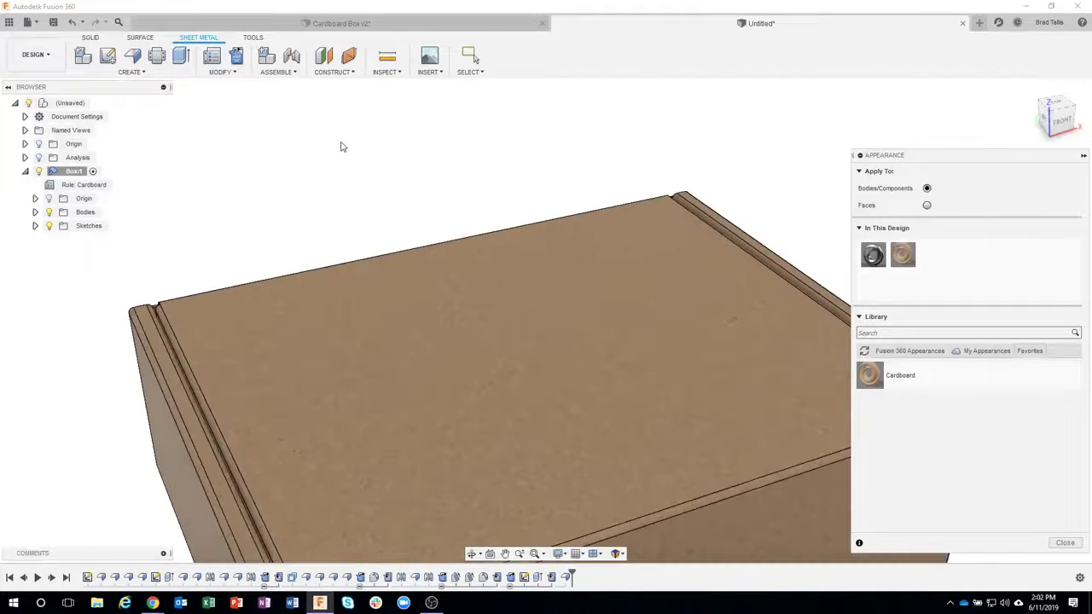
pyautogui.scroll(5, 392, 219)
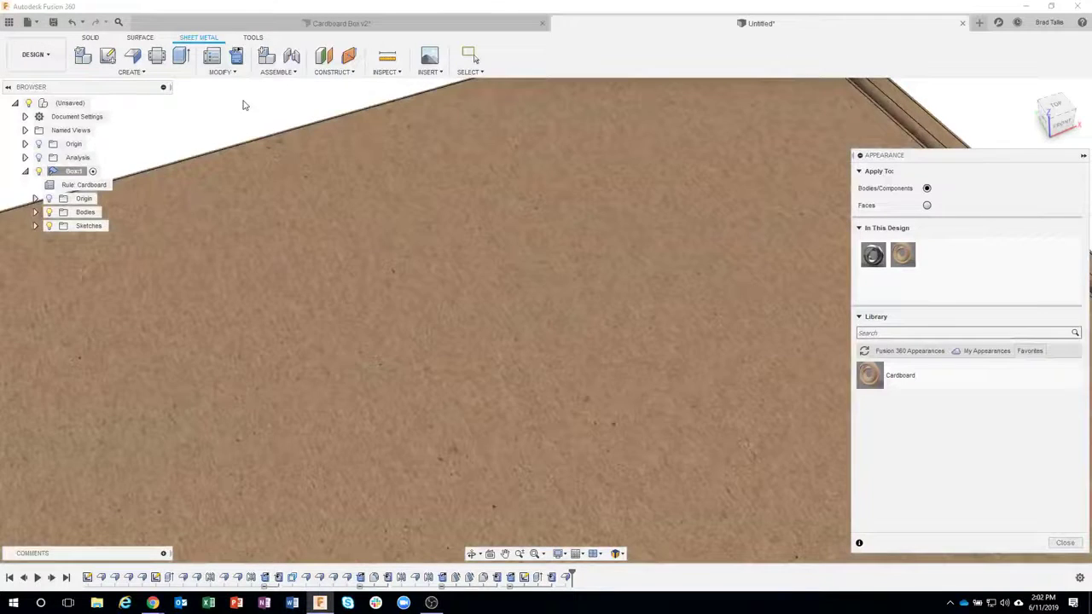
pyautogui.scroll(-8, 449, 281)
pyautogui.keyDown('shift'); pyautogui.moveTo(641, 363); pyautogui.dragTo(609, 317, button='middle'); pyautogui.keyUp('shift')
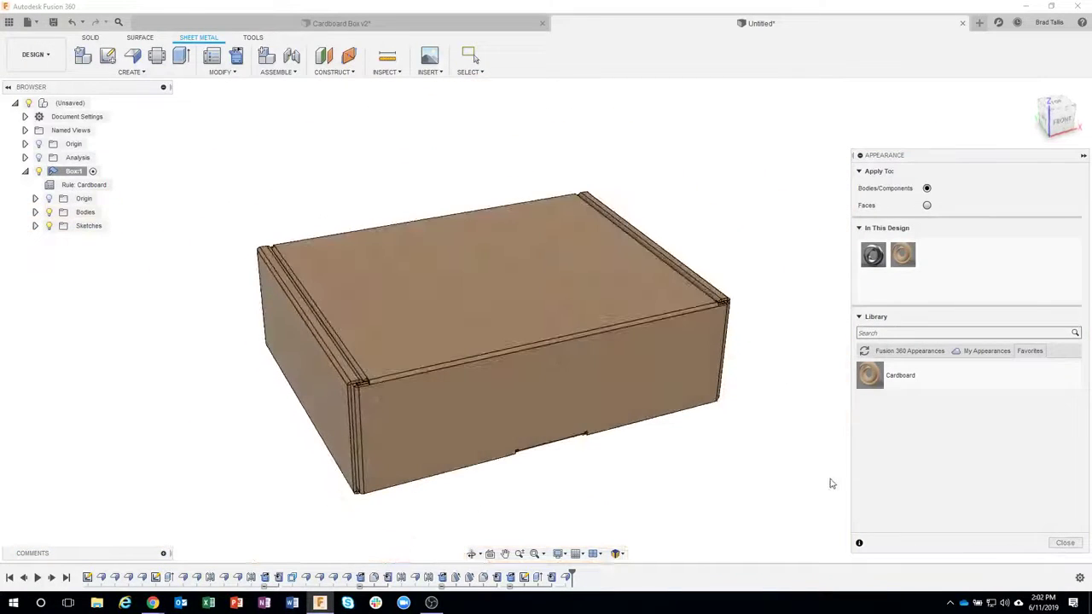
pyautogui.keyDown('shift'); pyautogui.moveTo(831, 480); pyautogui.dragTo(887, 332, button='middle'); pyautogui.keyUp('shift')
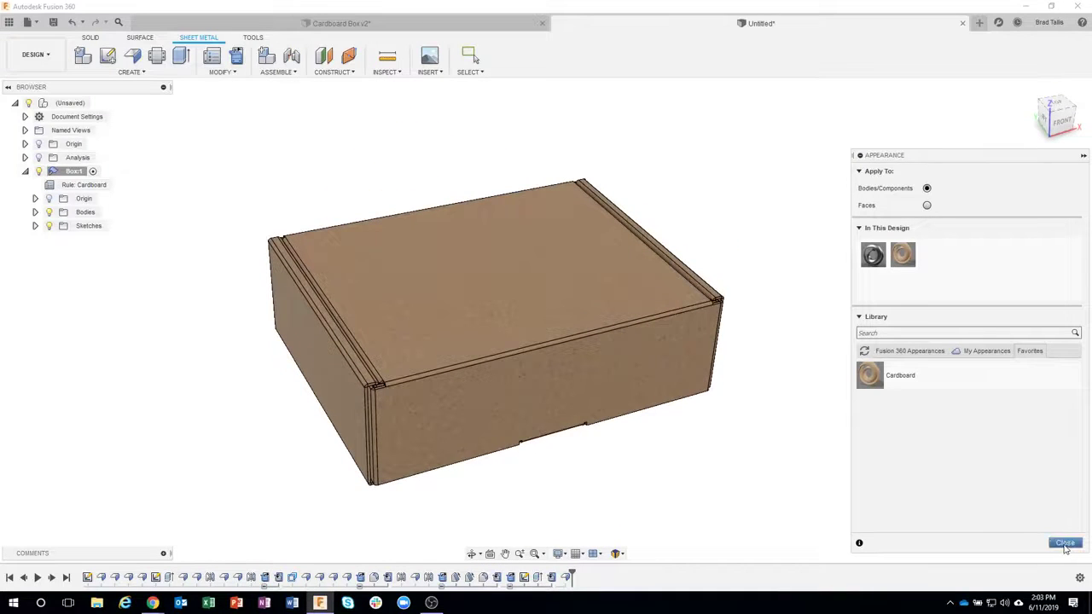
pyautogui.click(1065, 544)
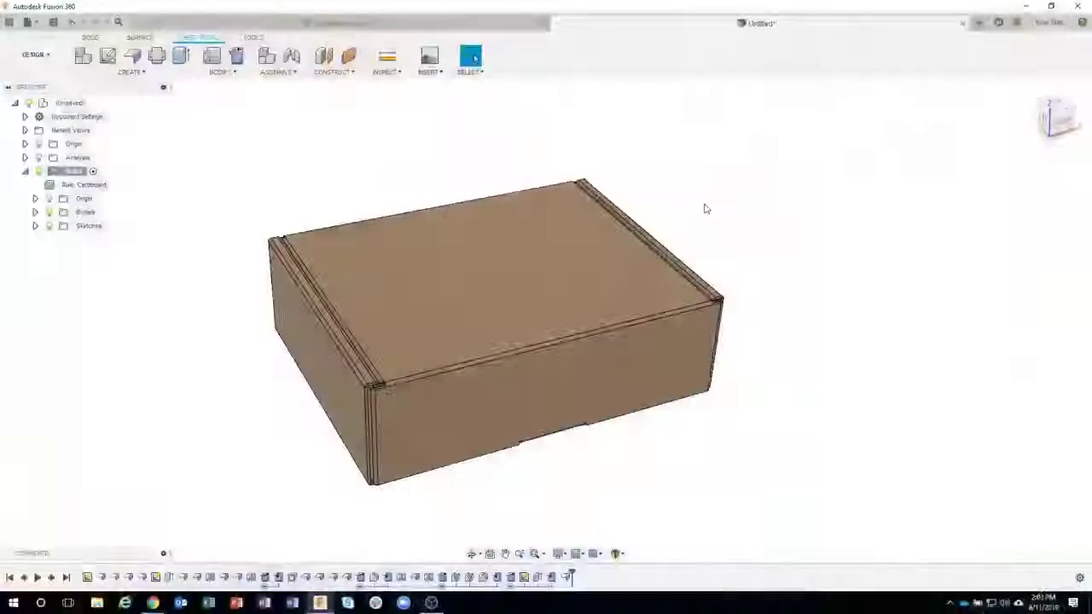
# Create a flat pattern of the box using the inside face of the bottom panel as the stationary face
pyautogui.keyDown('shift'); pyautogui.moveTo(752, 228); pyautogui.dragTo(758, 222, button='middle'); pyautogui.keyUp('shift')
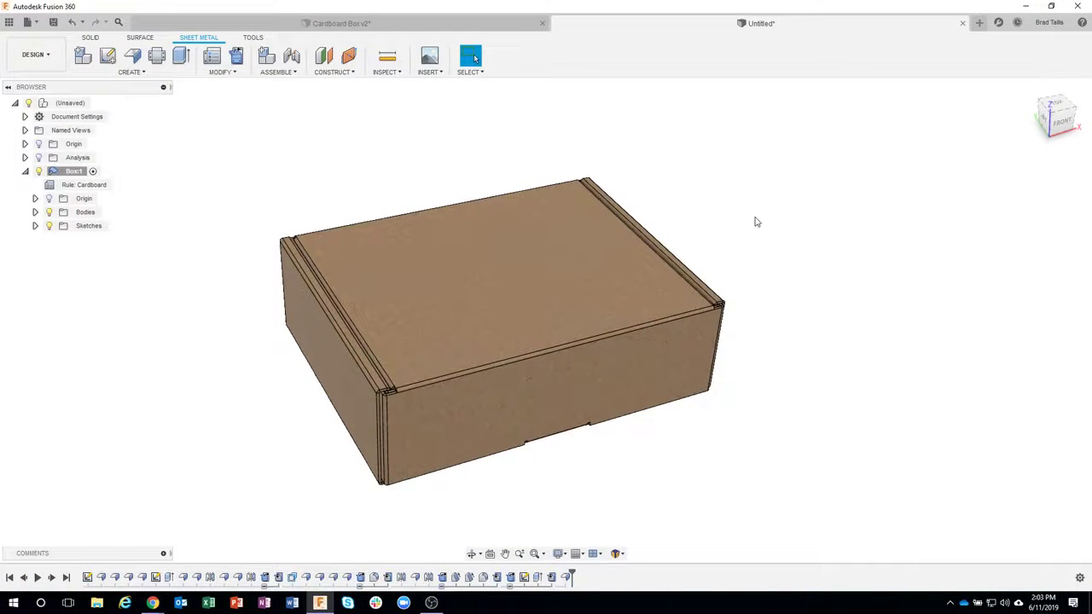
pyautogui.keyDown('shift'); pyautogui.moveTo(755, 221); pyautogui.dragTo(550, 142, button='middle'); pyautogui.keyUp('shift')
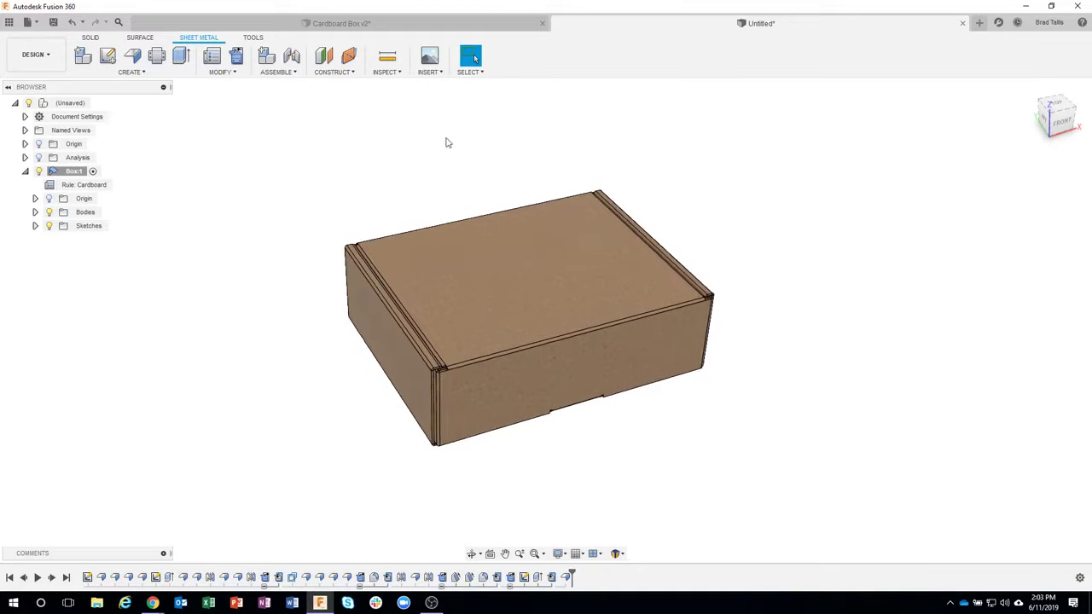
pyautogui.click(171, 75)
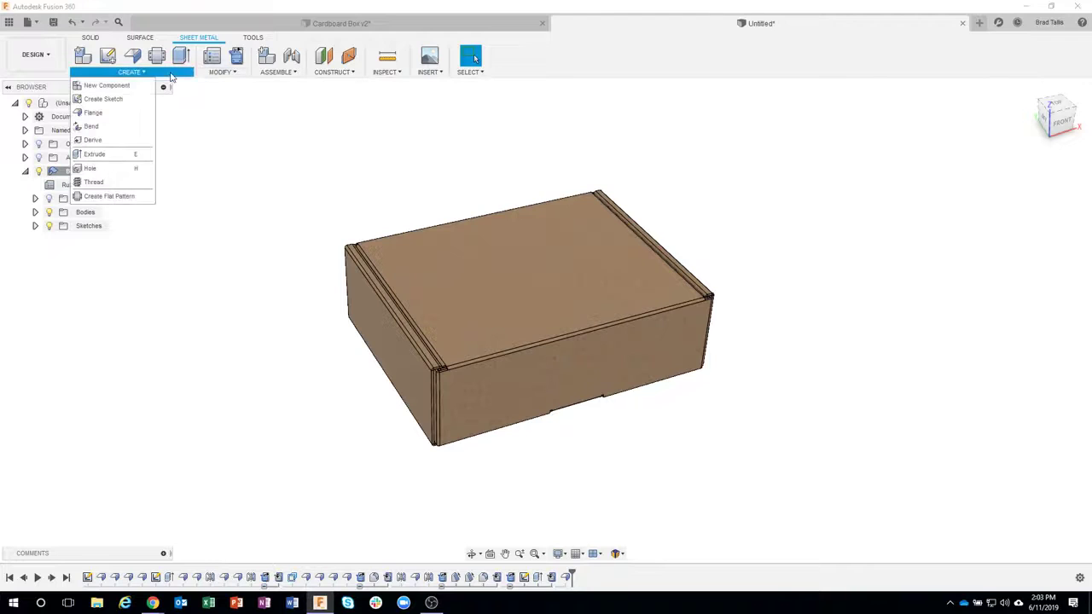
pyautogui.click(109, 197)
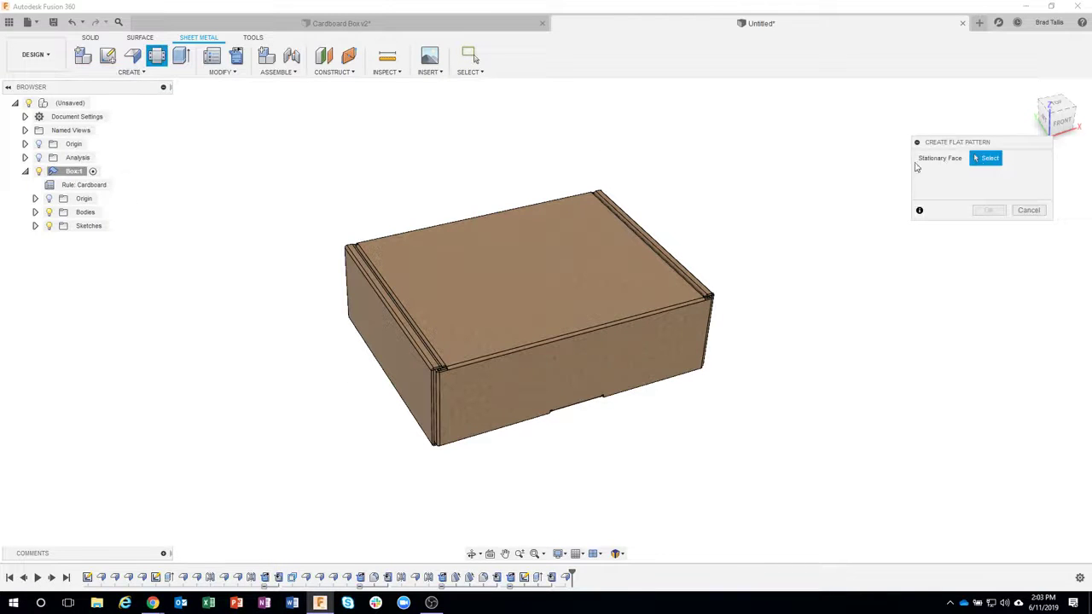
pyautogui.keyDown('shift'); pyautogui.moveTo(793, 344); pyautogui.dragTo(528, 366, button='middle'); pyautogui.keyUp('shift')
pyautogui.click(529, 339)
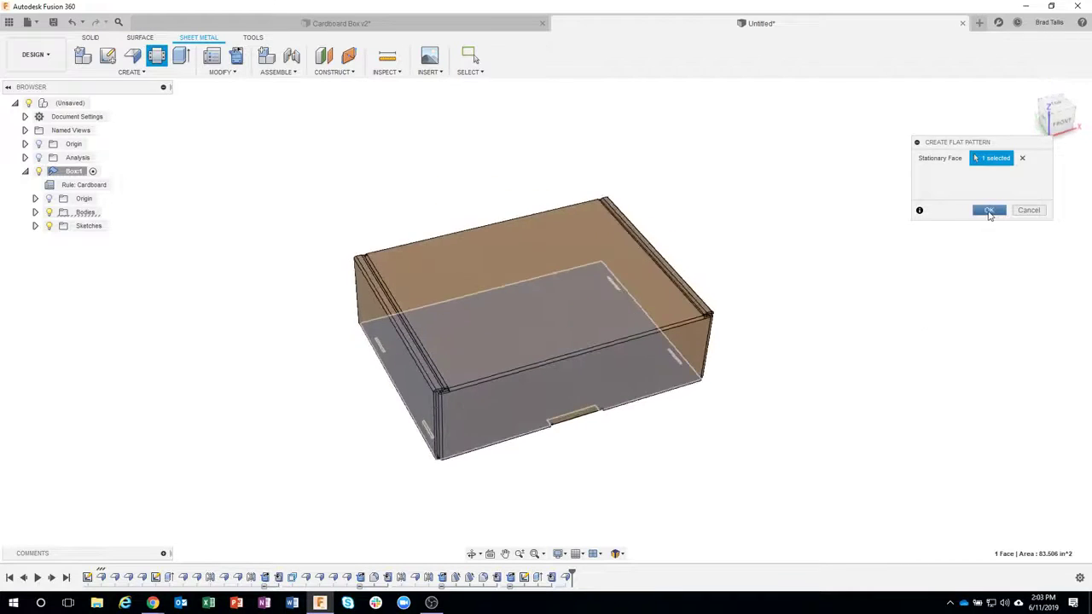
pyautogui.click(988, 210)
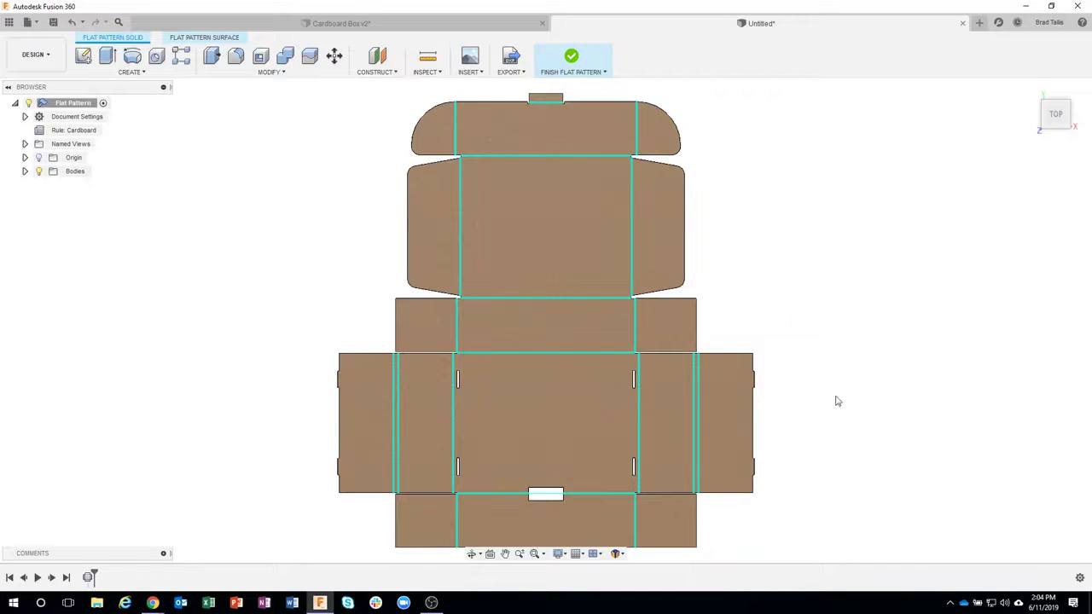
# Examine the flat pattern's outer side flange tabs and compare them with the matching slots in the bottom panel
pyautogui.moveTo(784, 478); pyautogui.dragTo(763, 419, button='middle')
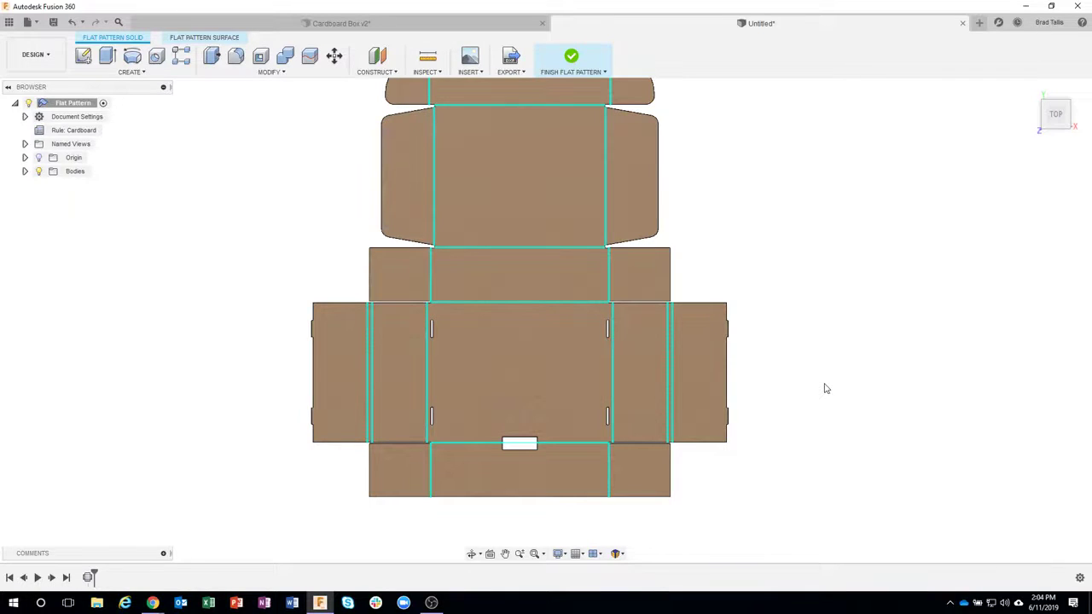
pyautogui.scroll(10, 768, 455)
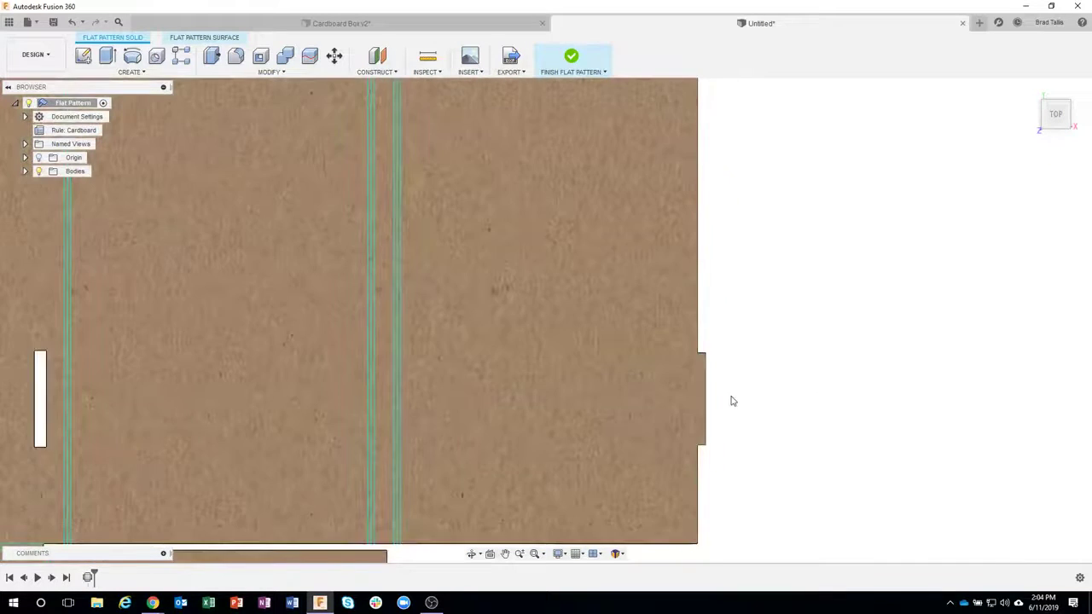
pyautogui.keyDown('shift'); pyautogui.moveTo(732, 401); pyautogui.dragTo(646, 419, button='middle'); pyautogui.keyUp('shift')
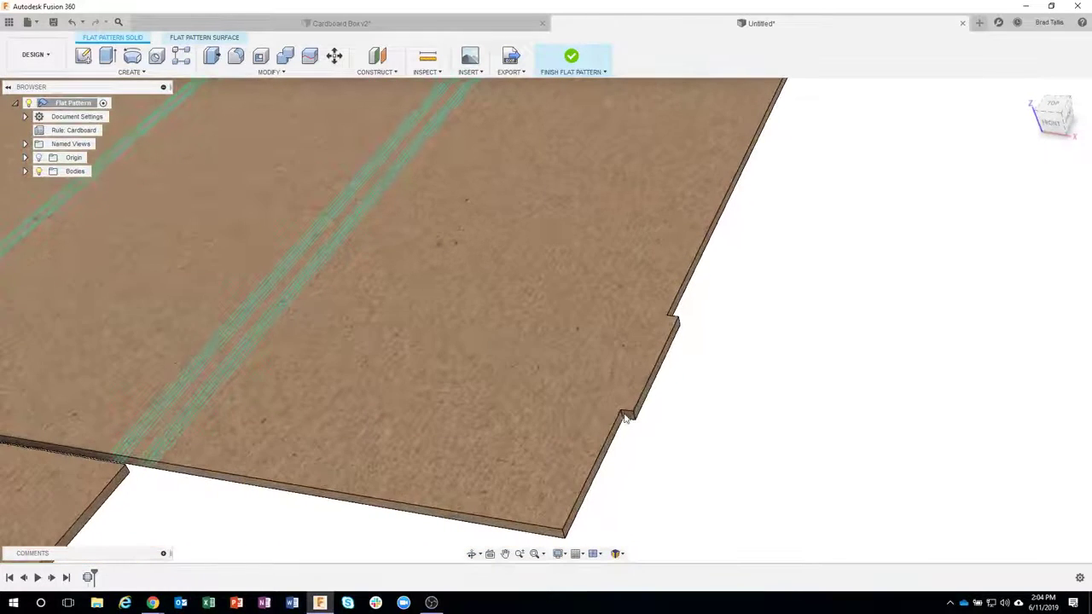
pyautogui.scroll(-3, 612, 413)
pyautogui.moveTo(93, 328); pyautogui.dragTo(143, 340, button='middle')
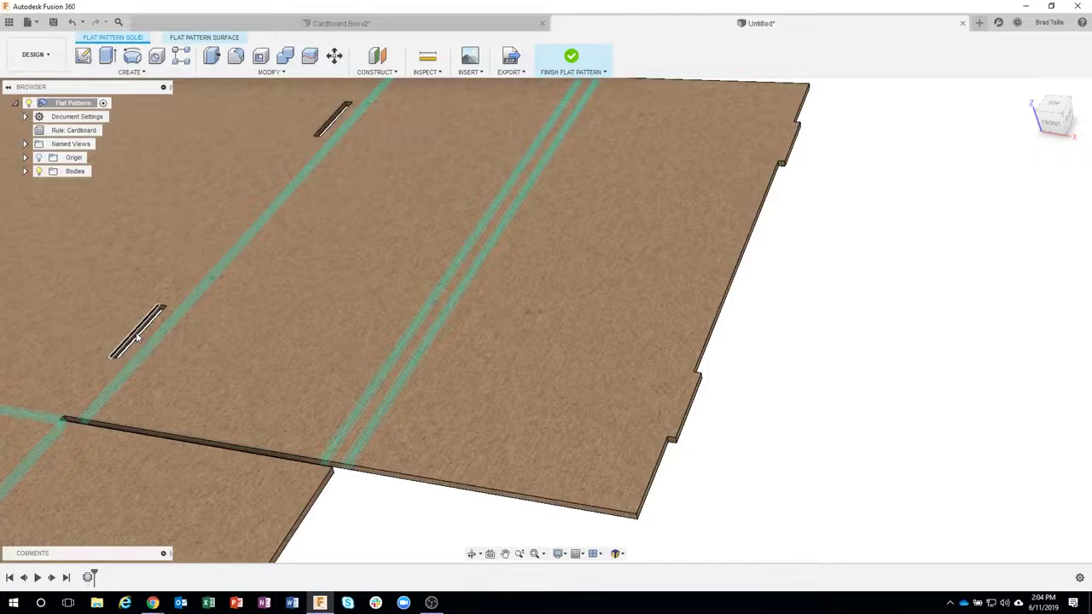
pyautogui.scroll(3, 666, 453)
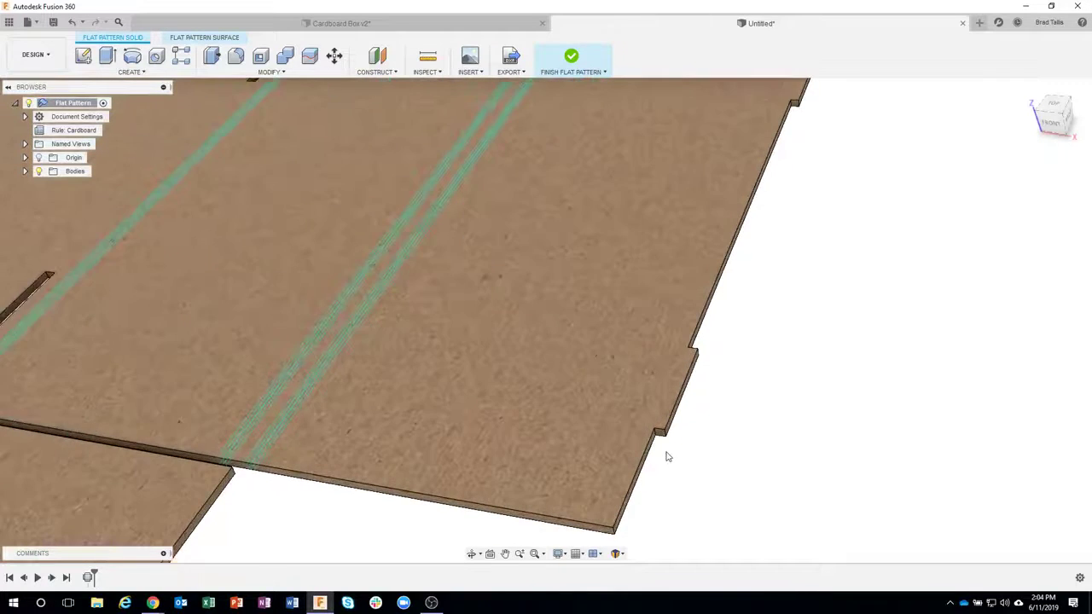
pyautogui.scroll(-3, 64, 256)
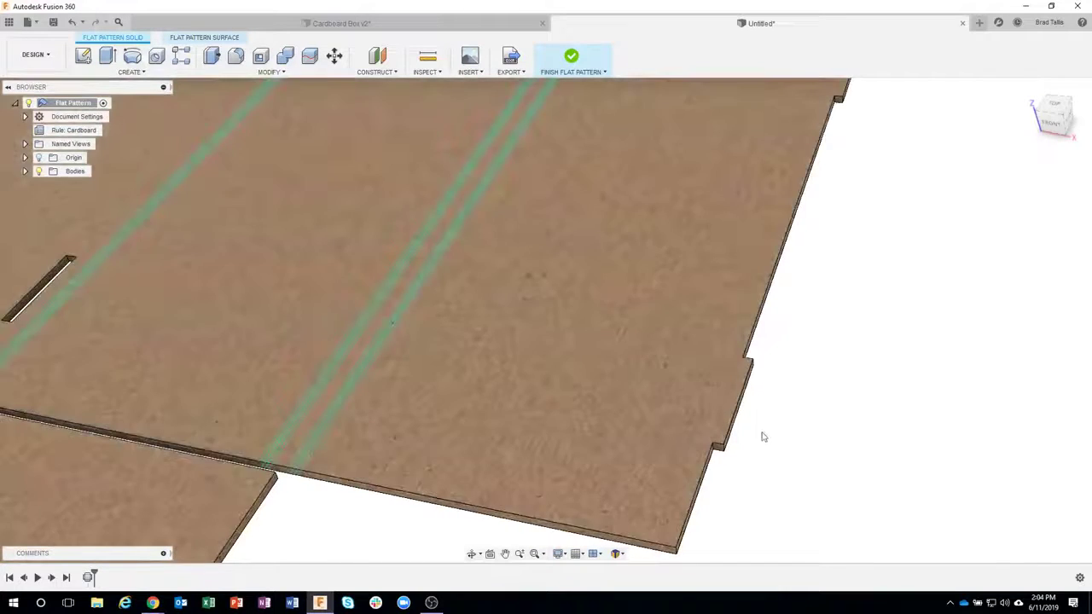
# Lengthen the front tab on the right outer side flange by offsetting both of its end faces 0.345 in outward
pyautogui.keyDown('shift'); pyautogui.moveTo(763, 435); pyautogui.dragTo(713, 428, button='middle'); pyautogui.keyUp('shift')
pyautogui.click(710, 424)
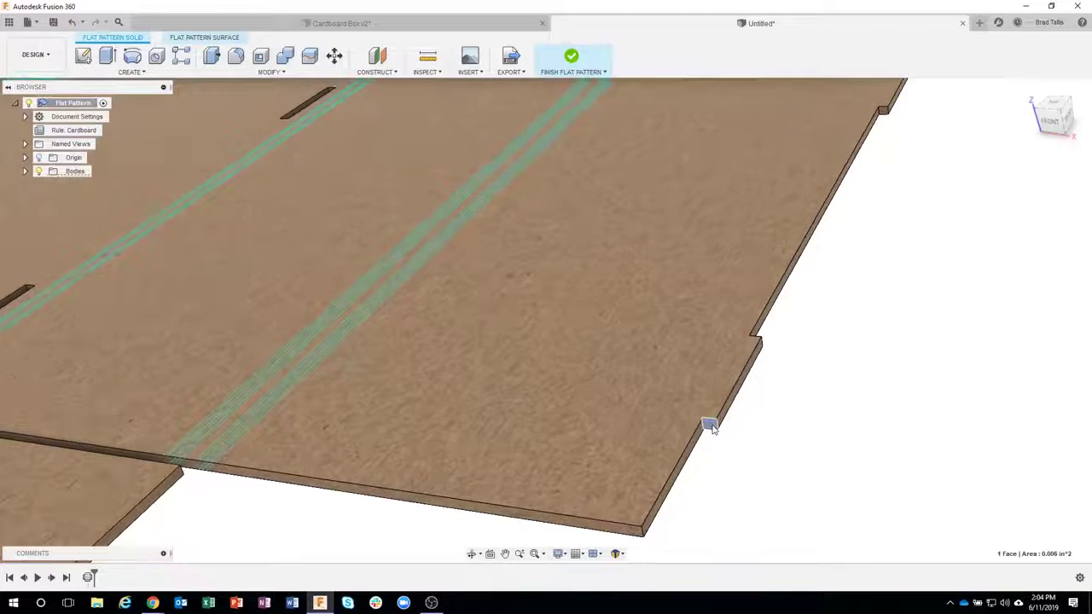
pyautogui.rightClick(712, 423)
pyautogui.press('Escape')
pyautogui.press('q')
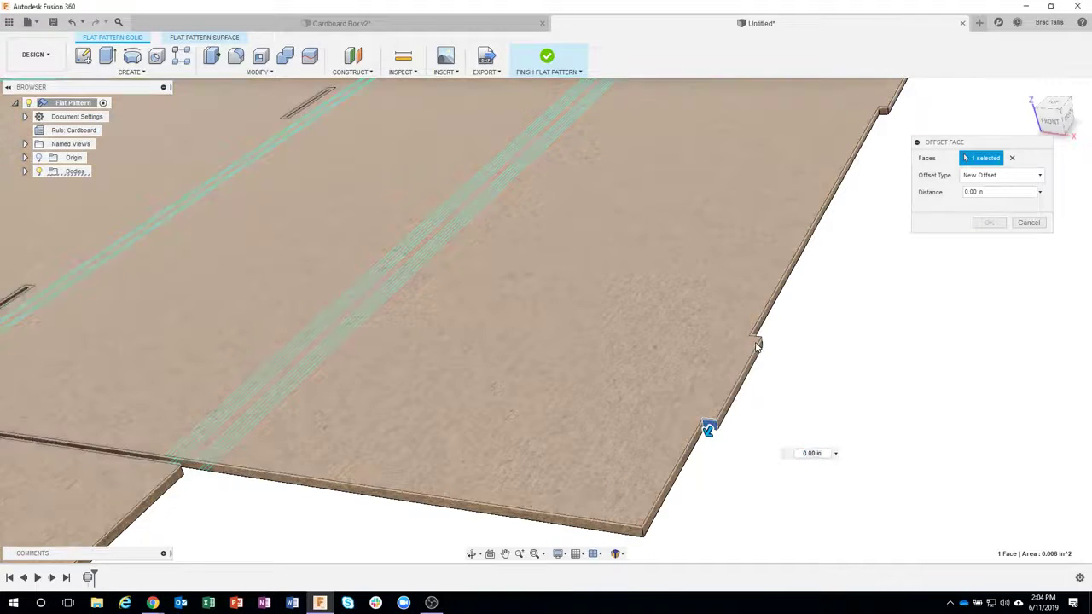
pyautogui.click(758, 346)
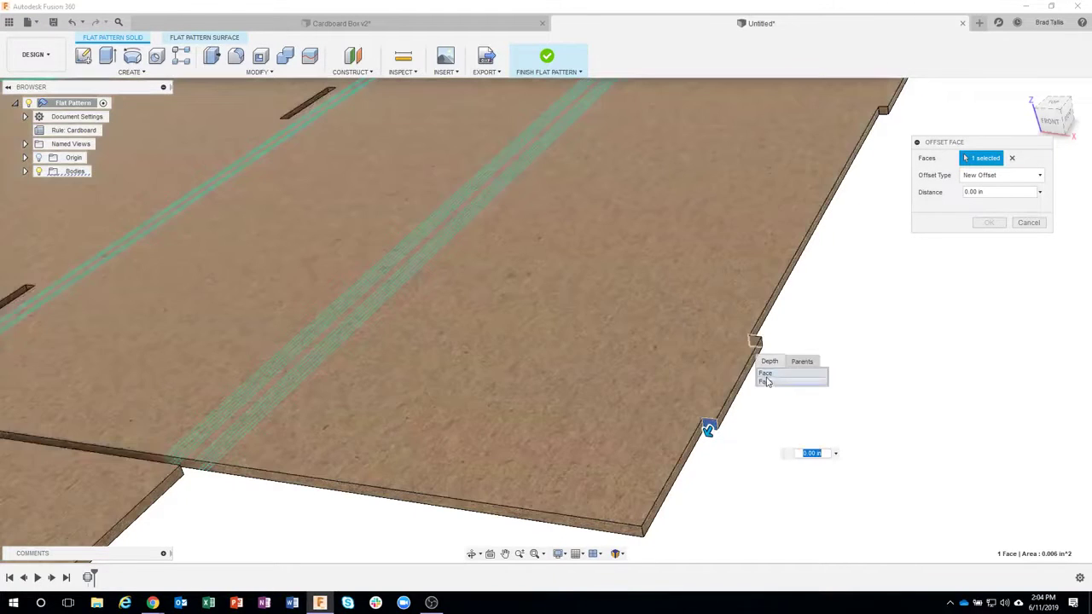
pyautogui.click(767, 382)
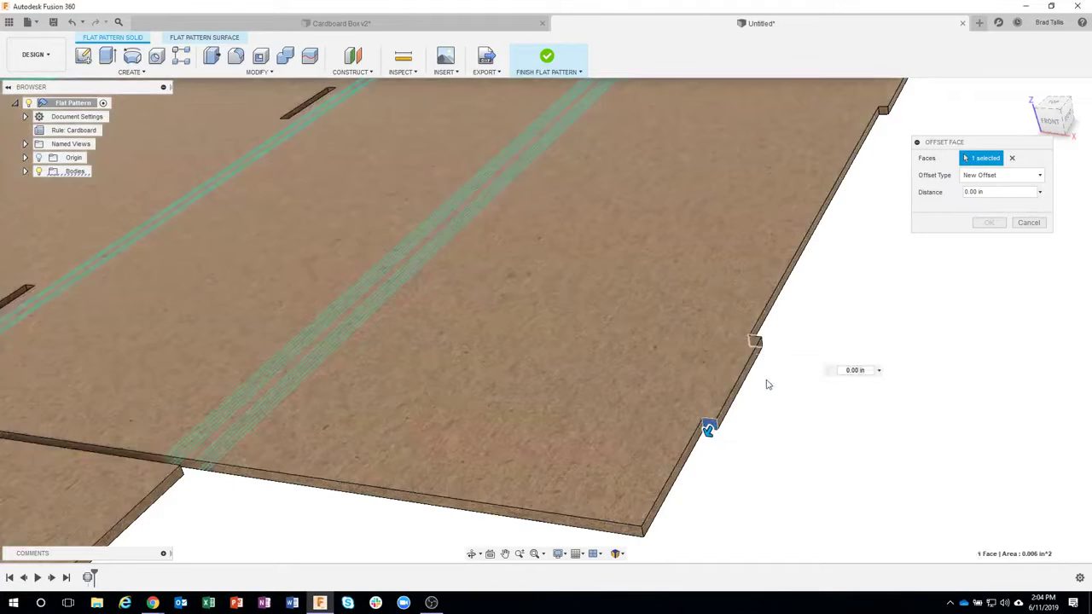
pyautogui.moveTo(758, 334); pyautogui.dragTo(773, 309)
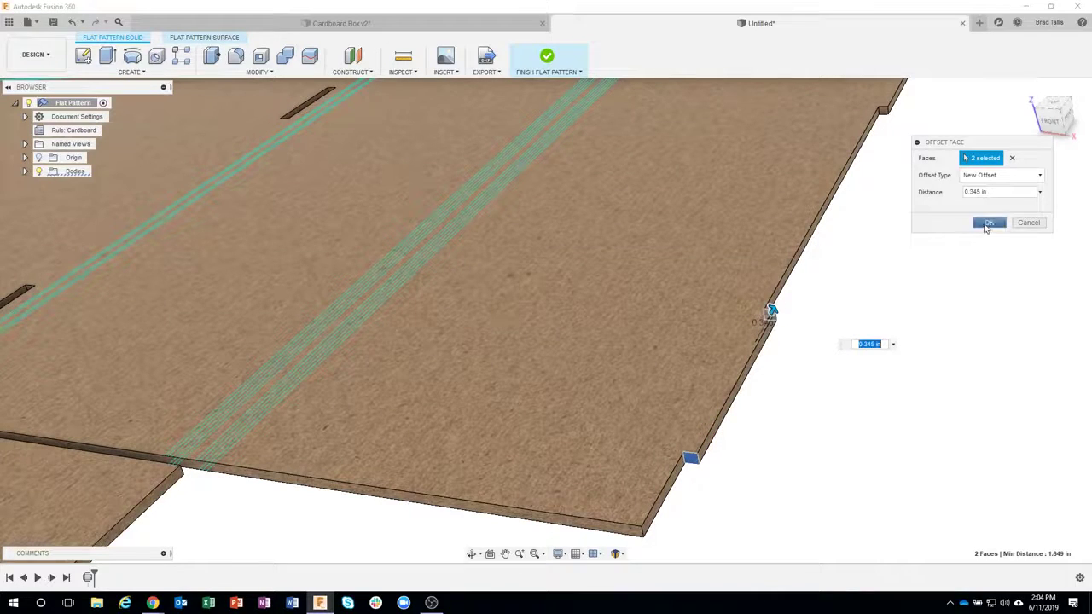
pyautogui.click(987, 223)
# Offset the outer face of the same side flange tab outward by 0.307 in
pyautogui.scroll(3, 747, 377)
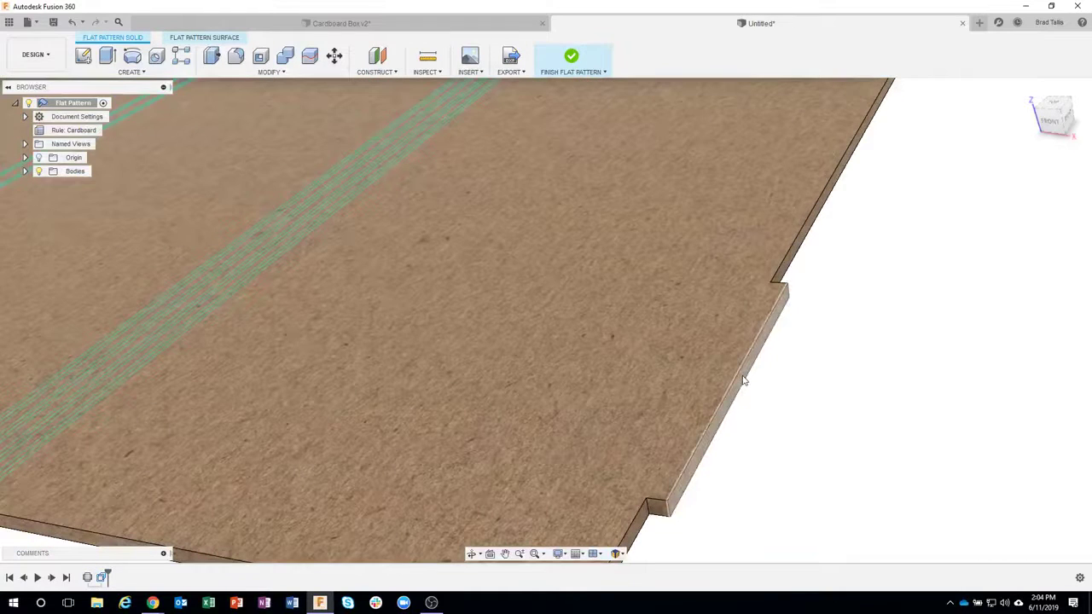
pyautogui.rightClick(743, 375)
pyautogui.click(780, 358)
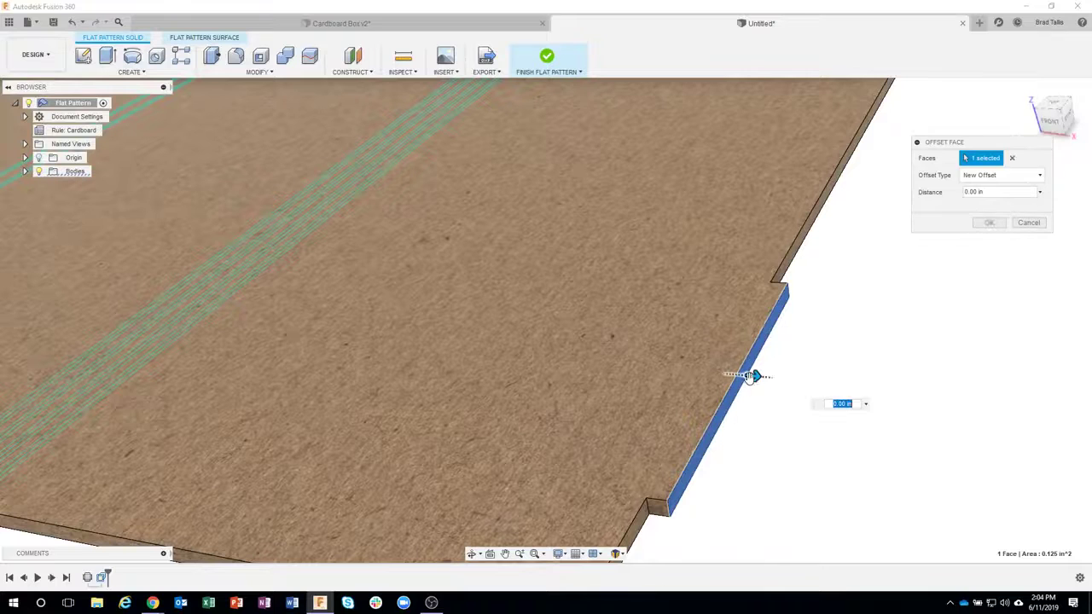
pyautogui.moveTo(751, 377); pyautogui.dragTo(828, 383)
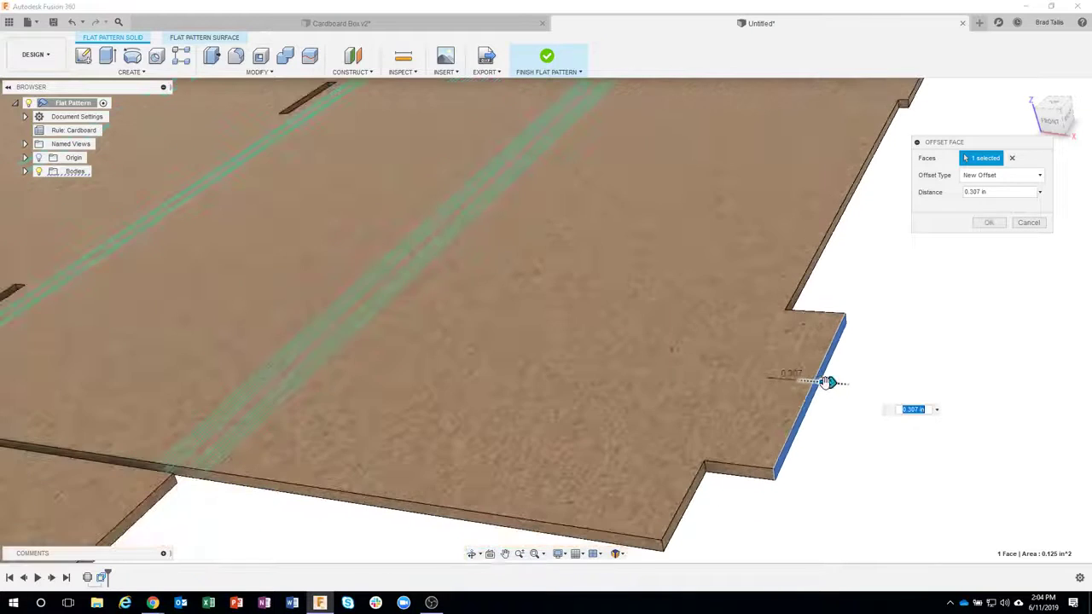
pyautogui.scroll(-5, 829, 380)
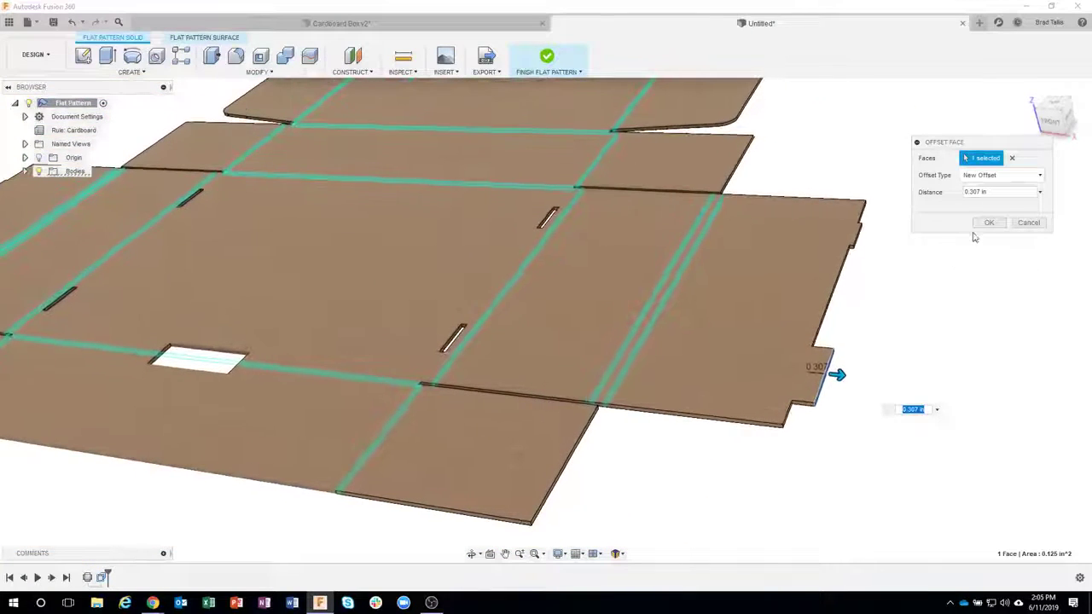
pyautogui.click(981, 224)
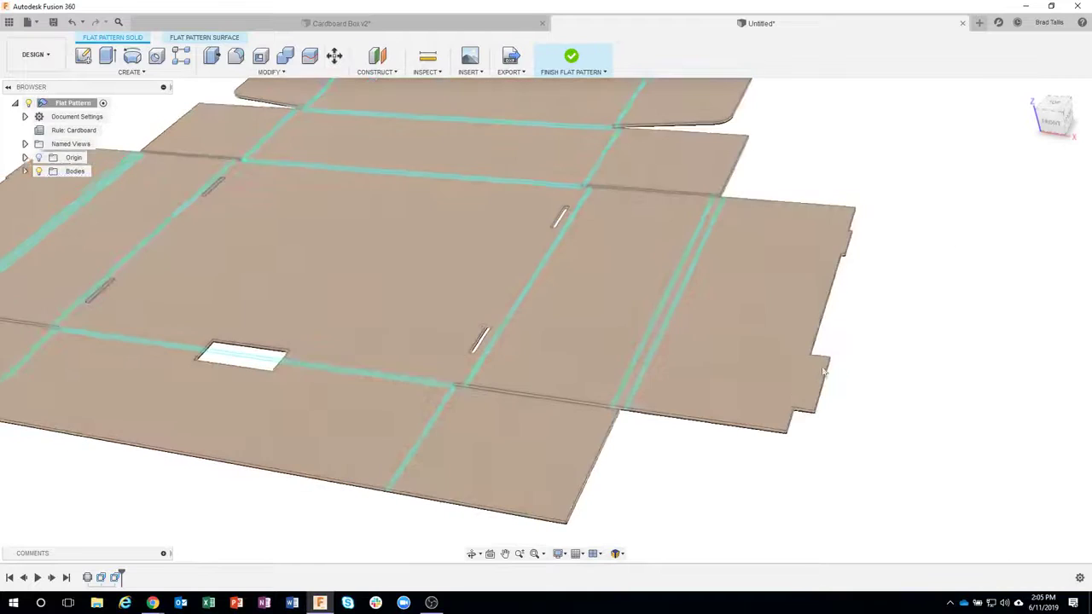
# Finish the flat pattern to return to the folded box, and reactivate the saved flat pattern
pyautogui.scroll(-5, 824, 372)
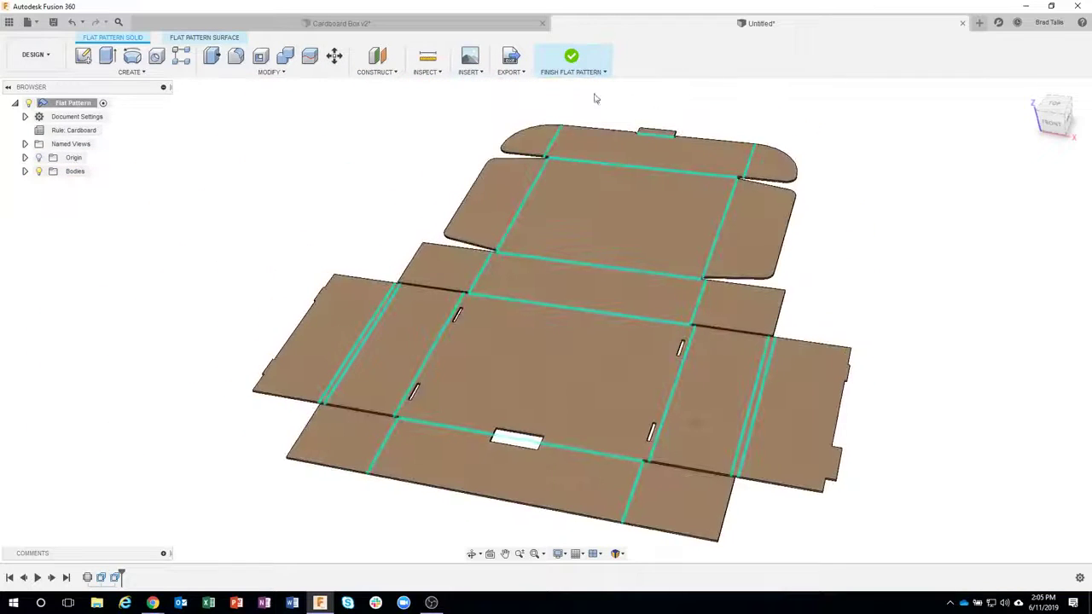
pyautogui.click(571, 58)
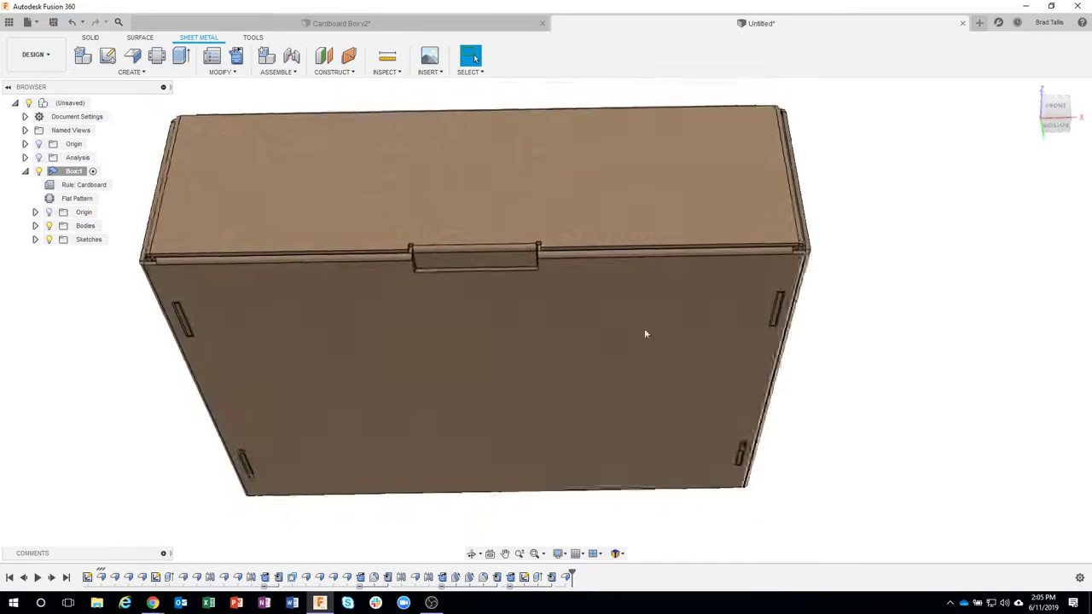
pyautogui.click(85, 202)
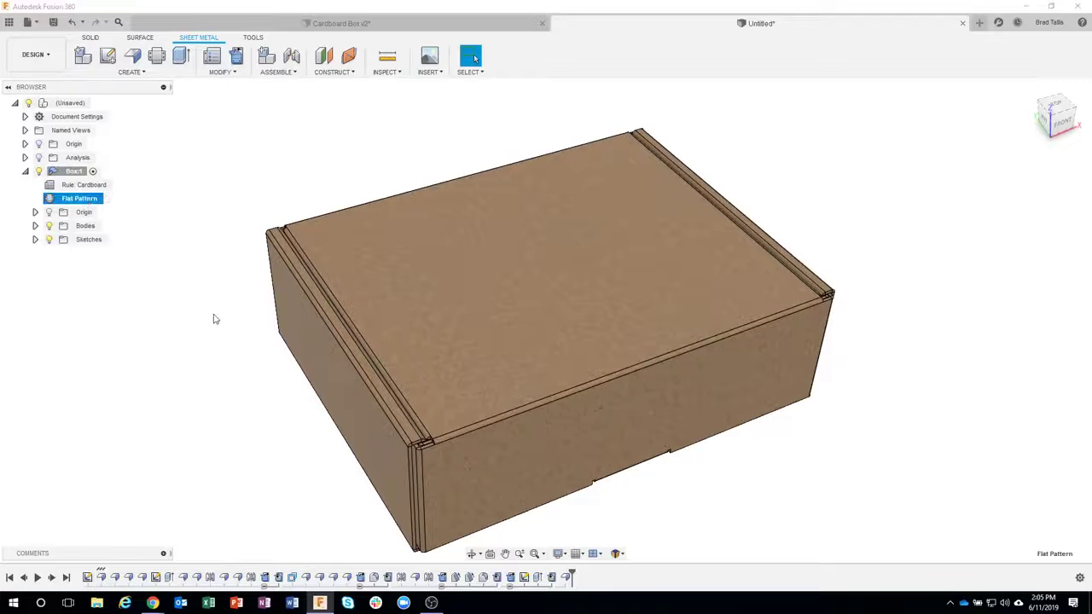
pyautogui.click(108, 200)
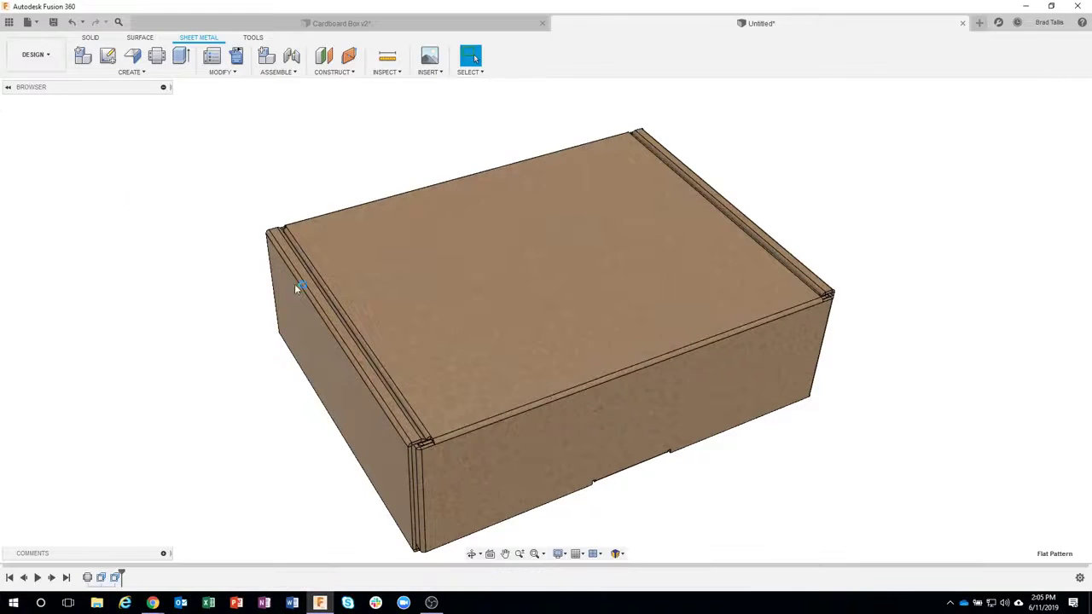
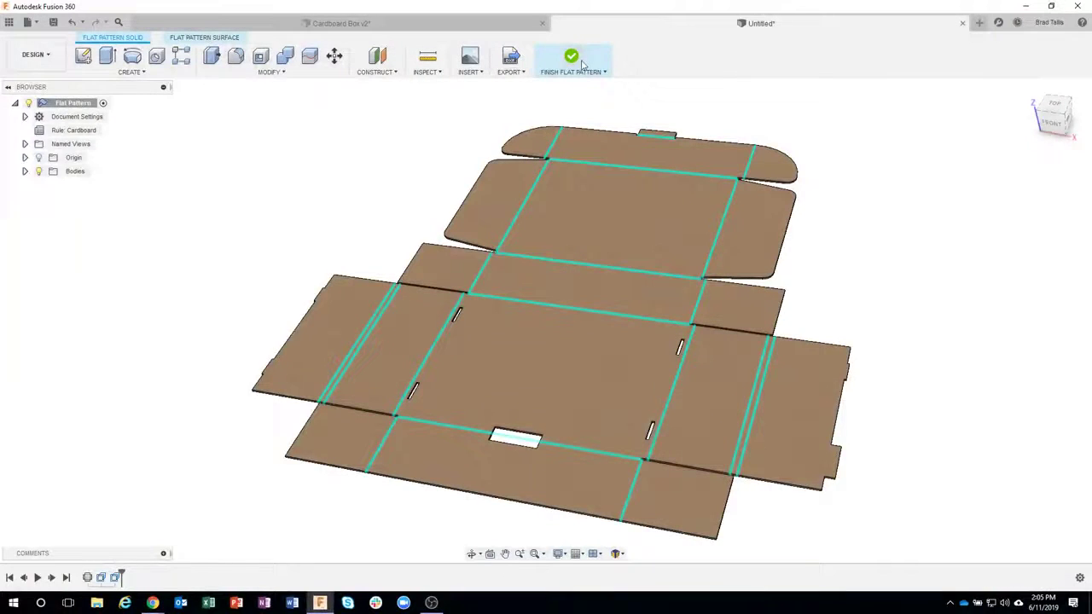
# Return to the folded box, reopen the flat pattern to check its export options, and finish the flat pattern
pyautogui.click(582, 64)
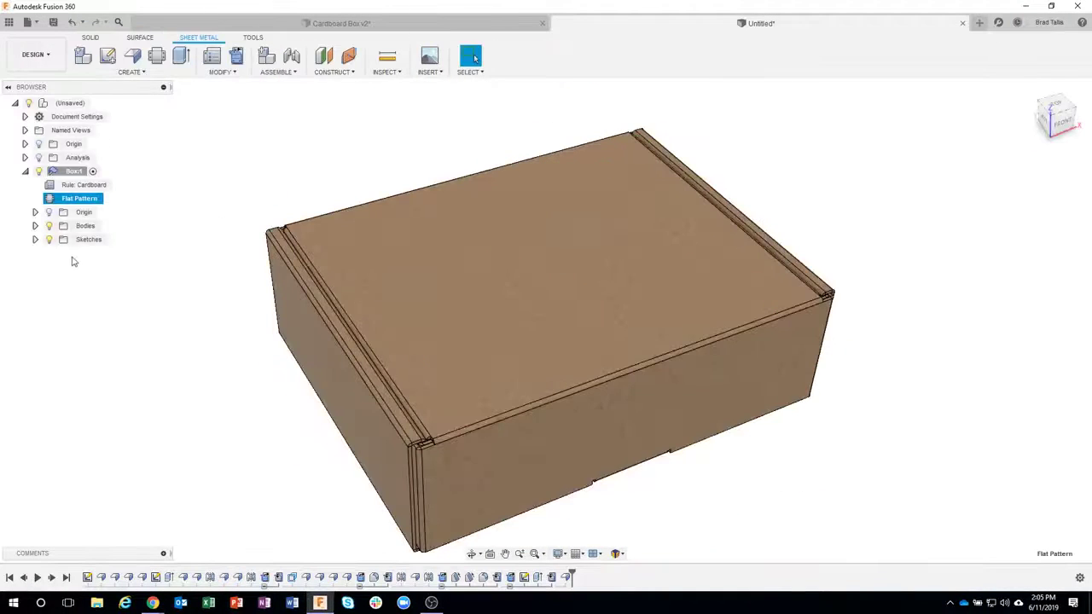
pyautogui.click(111, 202)
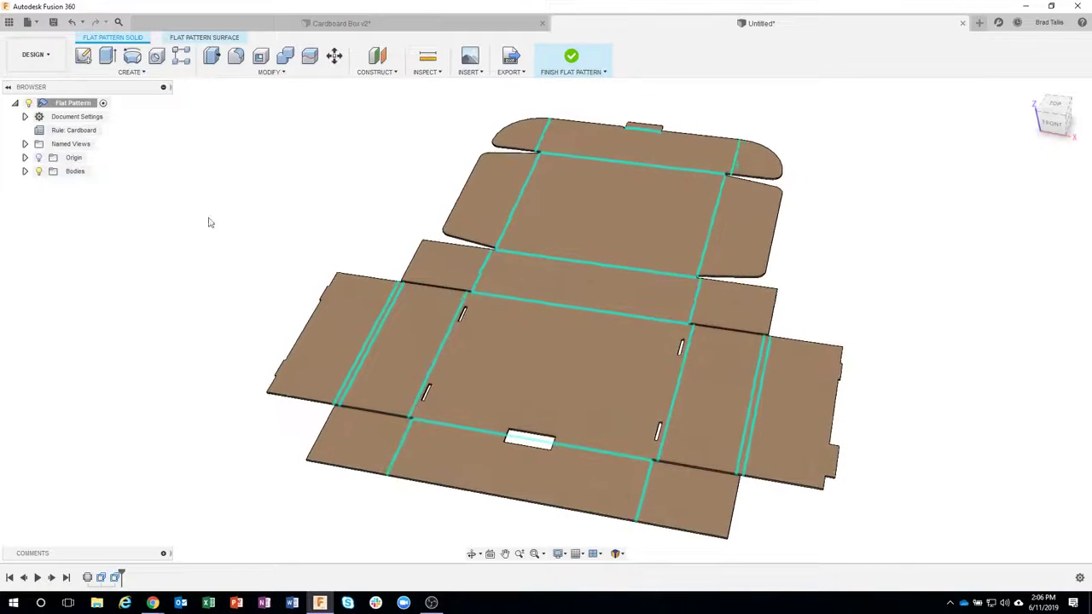
pyautogui.click(509, 72)
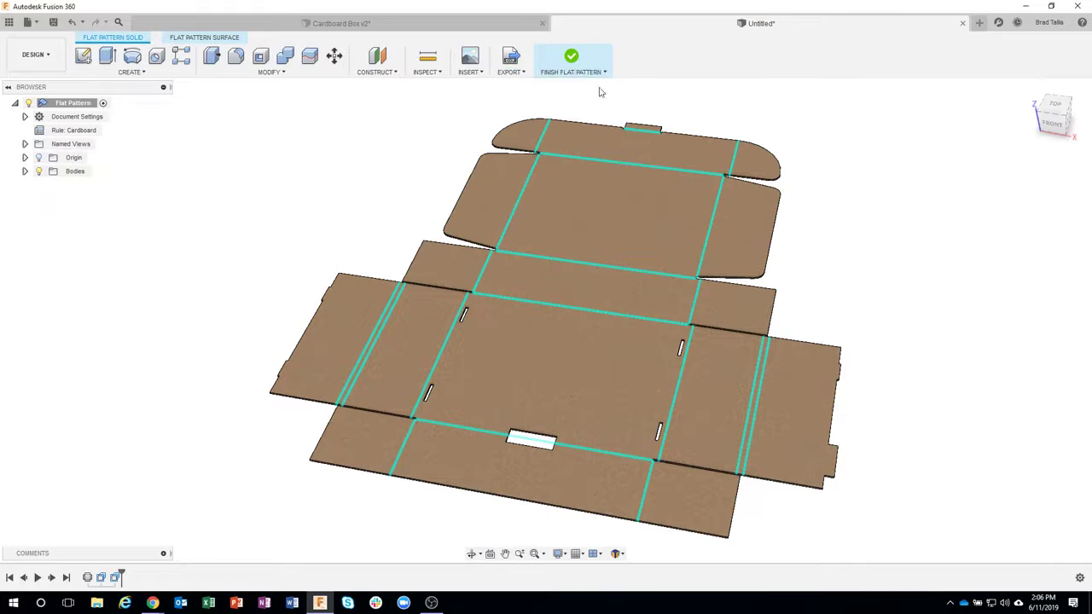
pyautogui.click(575, 62)
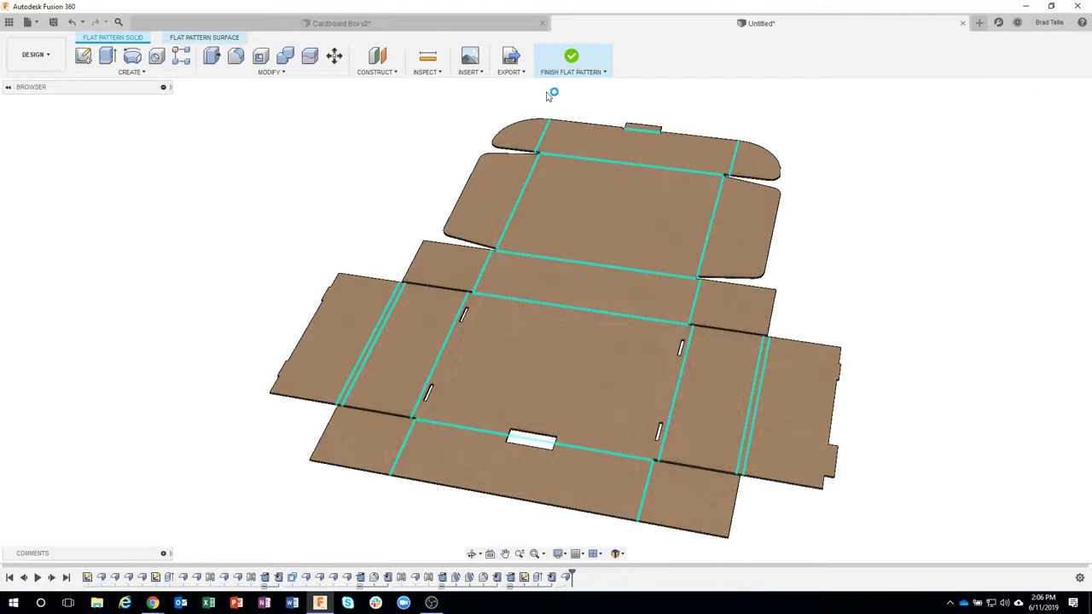
# Start a drawing from the design and save the design as Cardboard Box in the Tech Tuesdays project
pyautogui.click(44, 58)
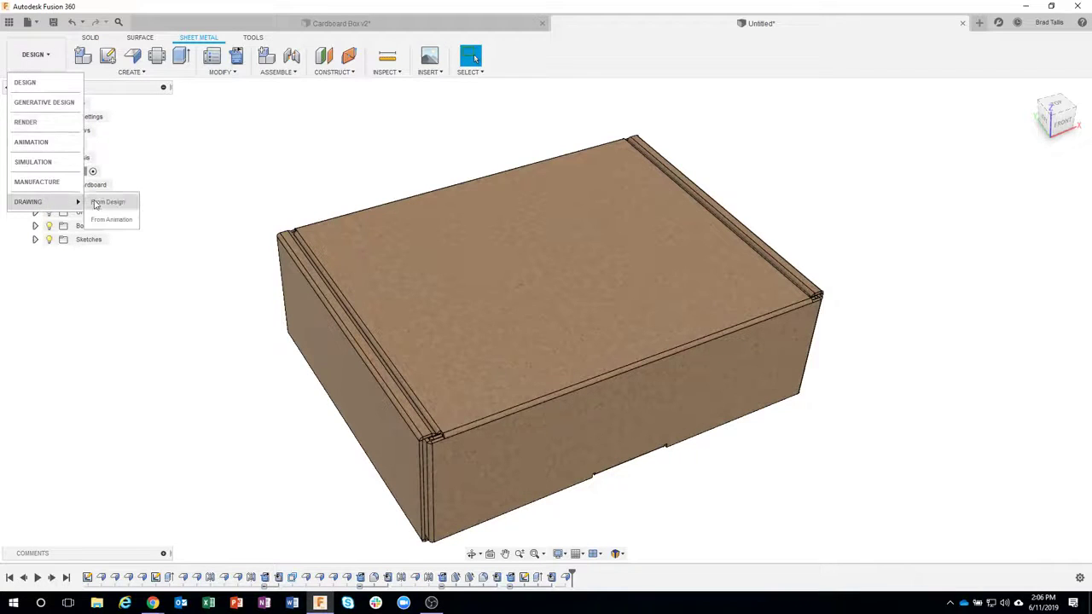
pyautogui.click(103, 202)
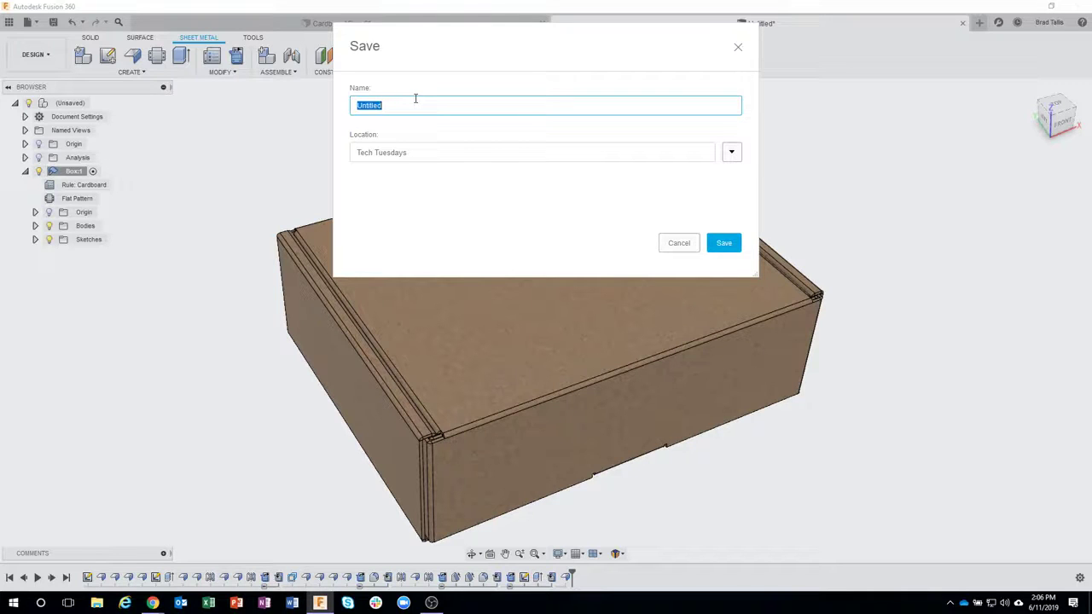
pyautogui.write('Cardboard Box')
pyautogui.press('Return')
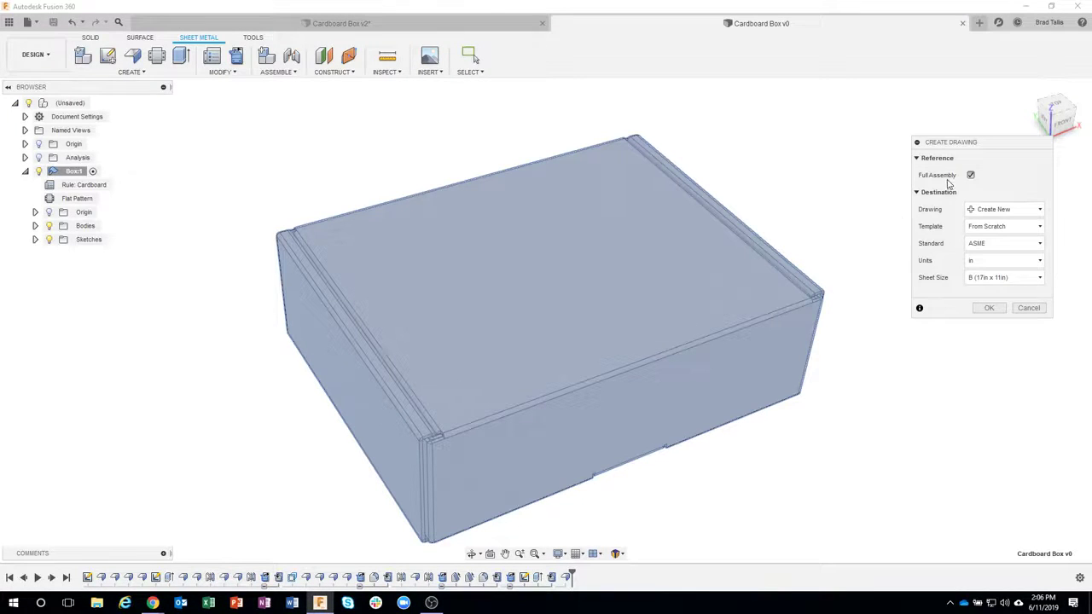
# Create a new inch drawing of only the Box component using its Flat Pattern representation on a D (34in x 22in) sheet
pyautogui.click(971, 174)
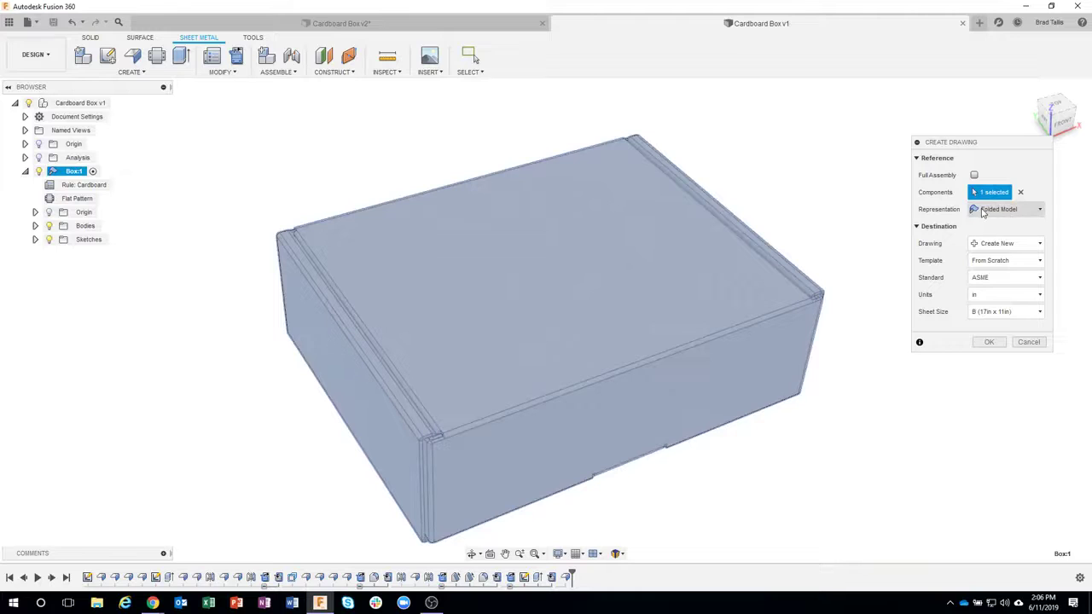
pyautogui.click(995, 211)
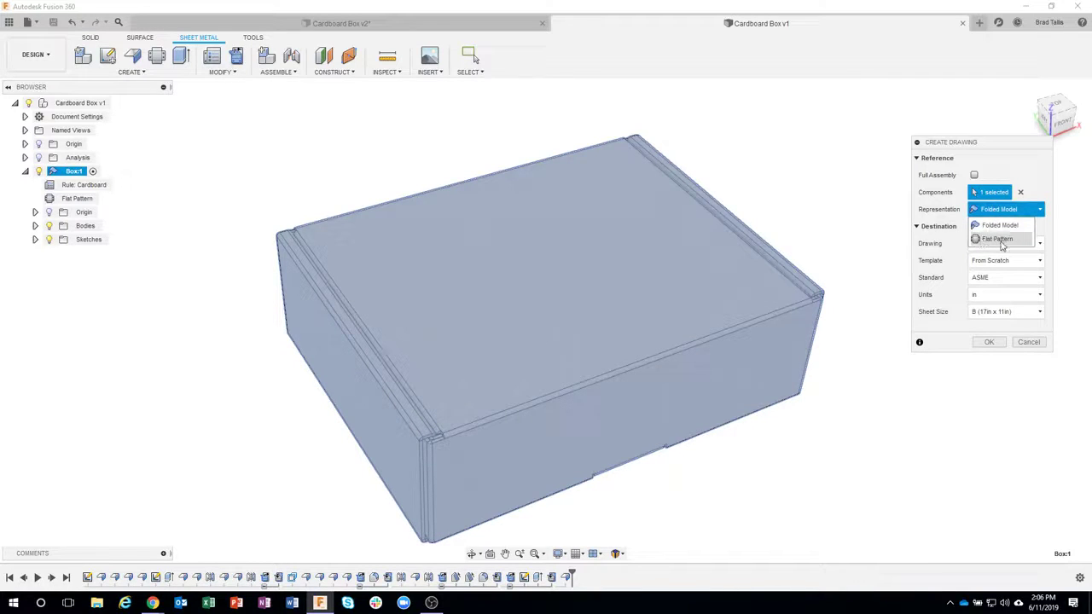
pyautogui.click(1000, 242)
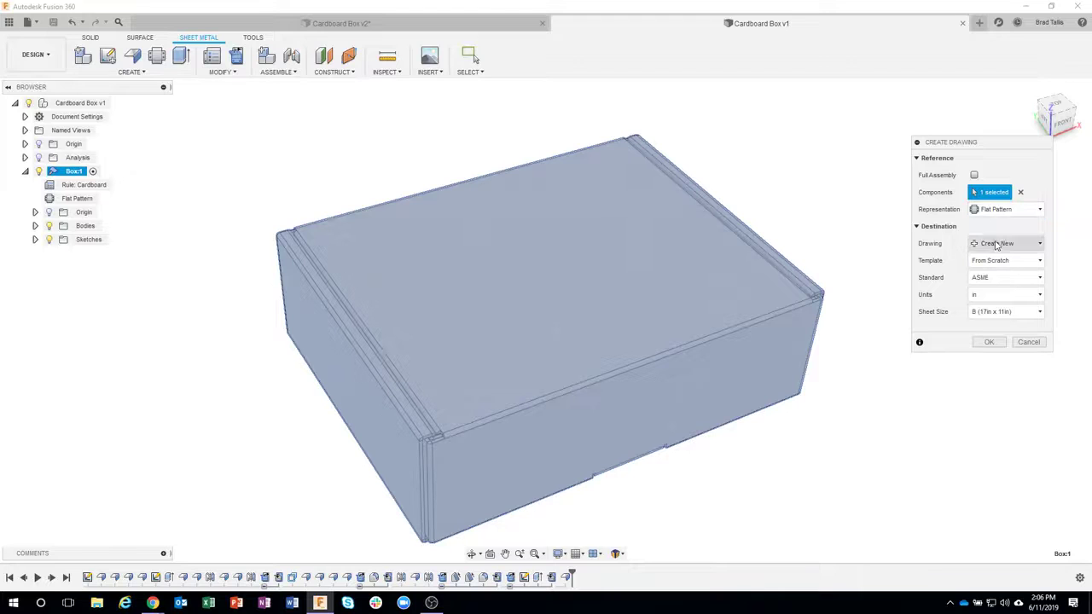
pyautogui.click(1000, 311)
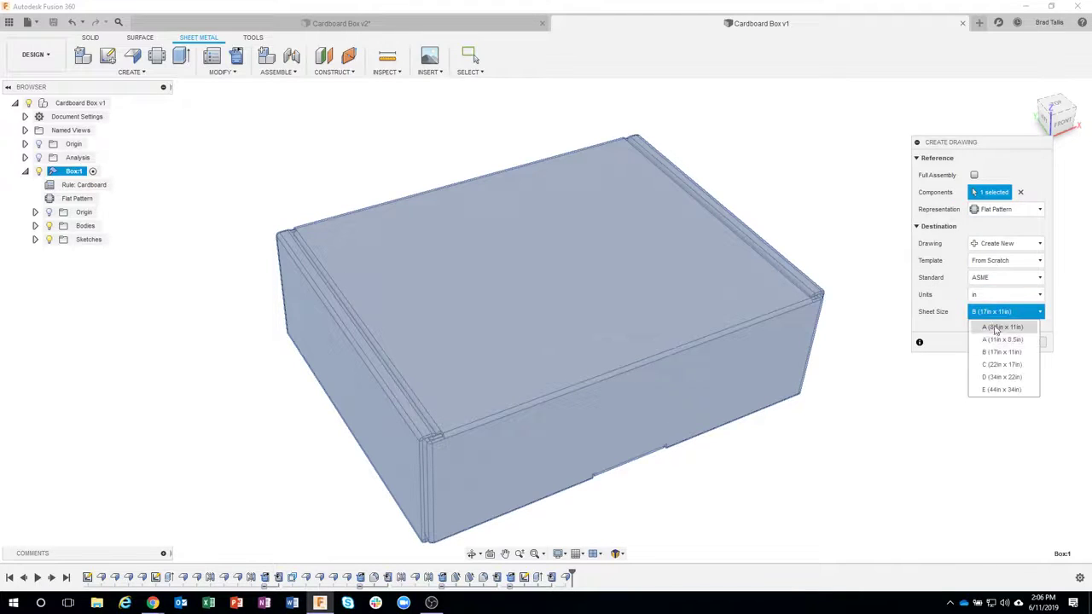
pyautogui.click(991, 377)
pyautogui.click(988, 343)
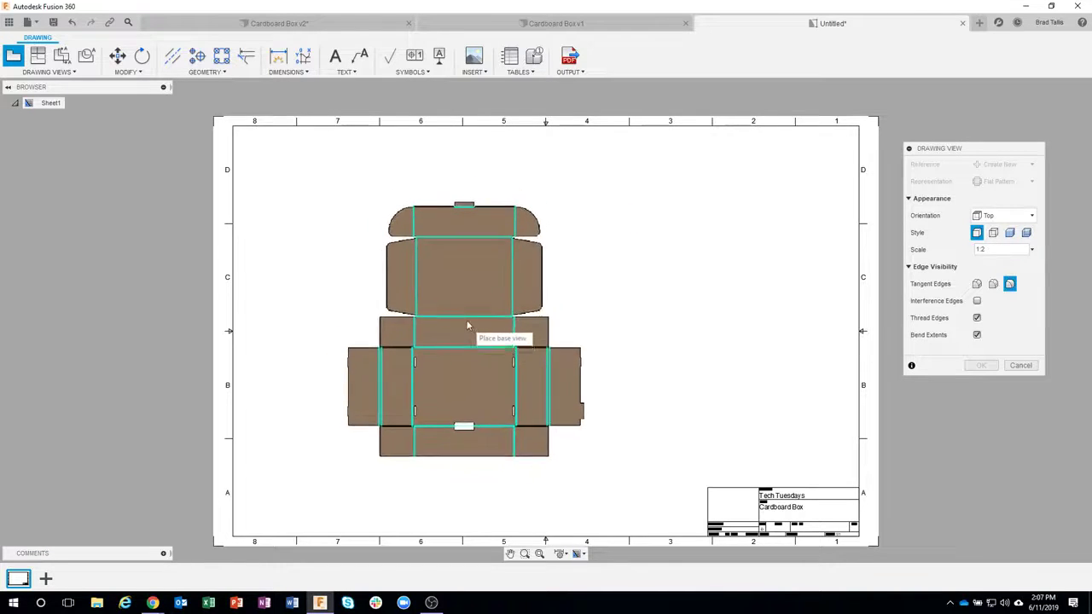
# Place the flat pattern's Top base view at 1:2 scale on the left half of the sheet
pyautogui.click(423, 325)
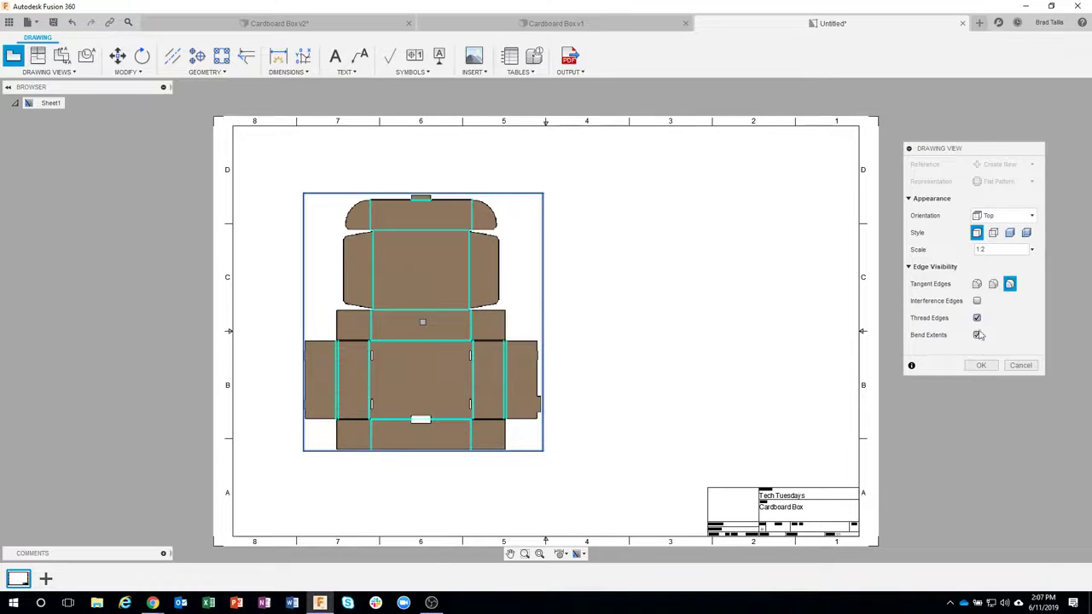
pyautogui.click(980, 366)
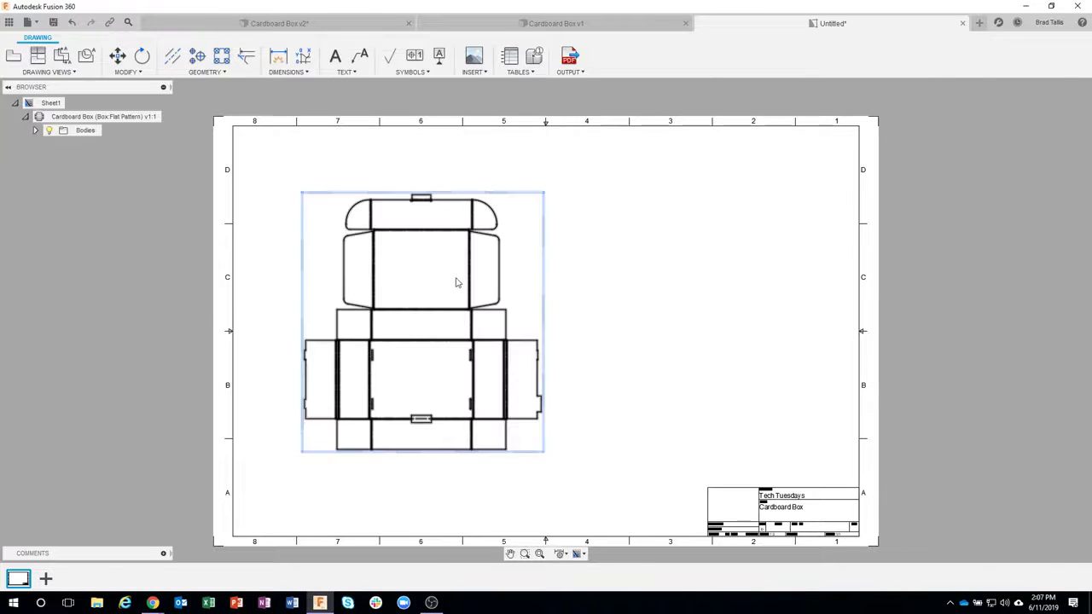
pyautogui.scroll(7, 453, 282)
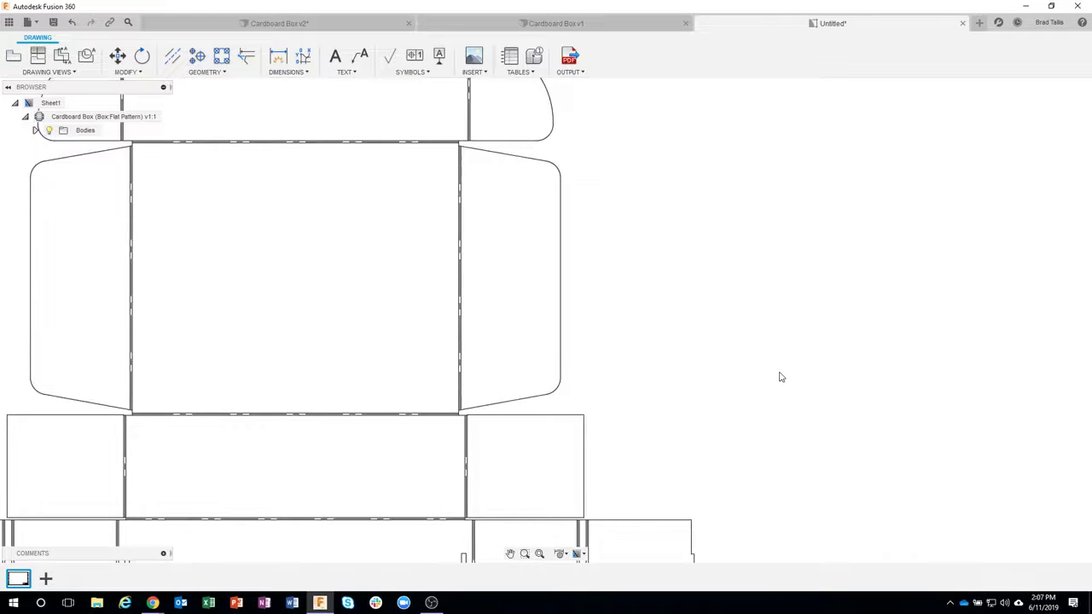
pyautogui.scroll(-6, 780, 374)
pyautogui.moveTo(798, 338); pyautogui.dragTo(626, 260, button='middle')
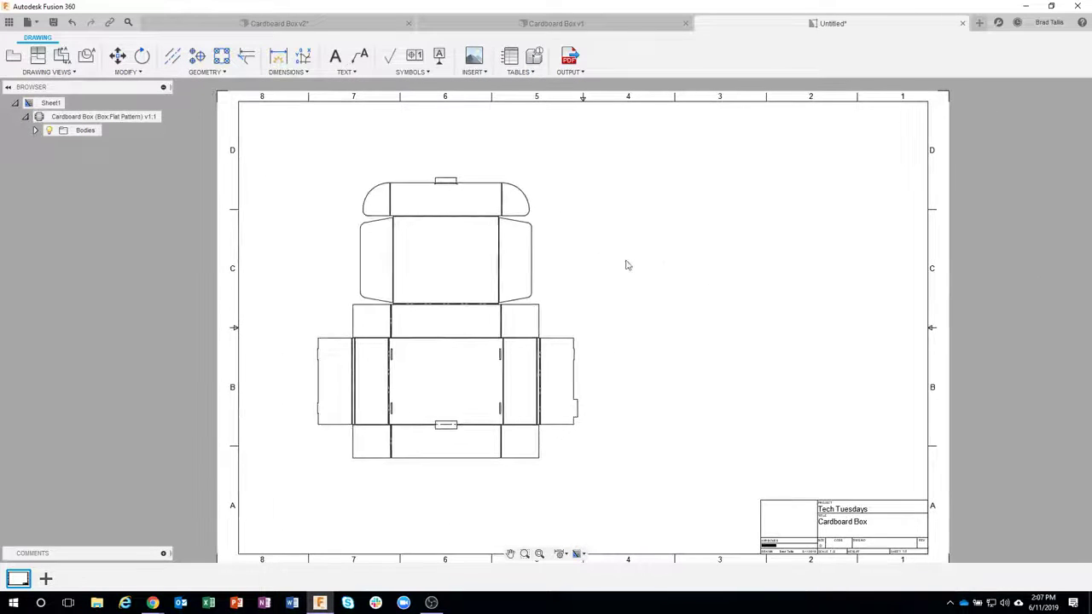
# Change the drawing's annotation text height and place the flat pattern's bend table in the sheet's upper-right corner
pyautogui.click(510, 57)
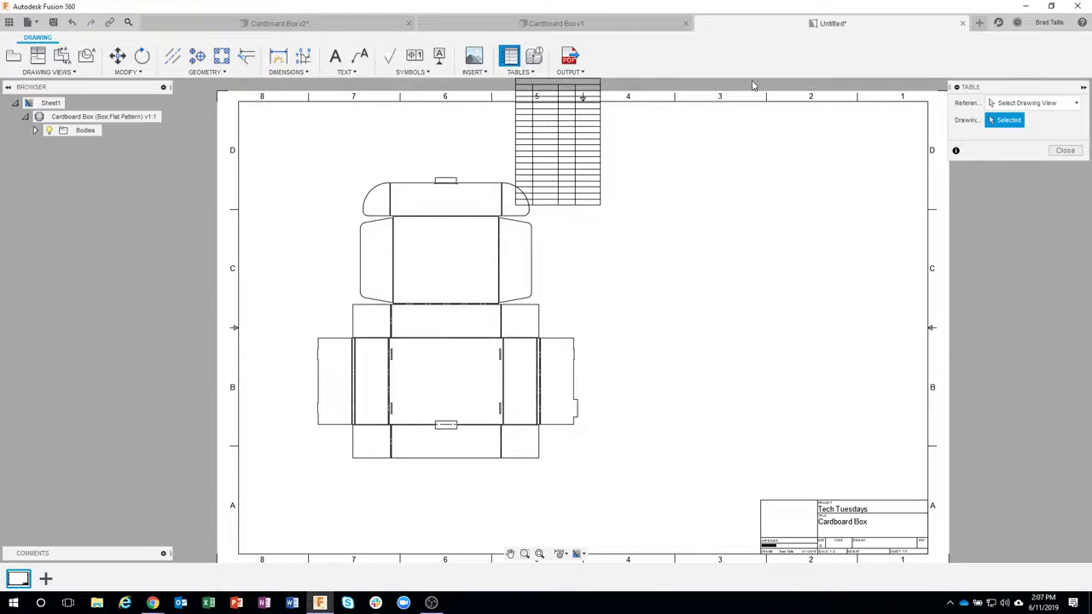
pyautogui.press('Escape')
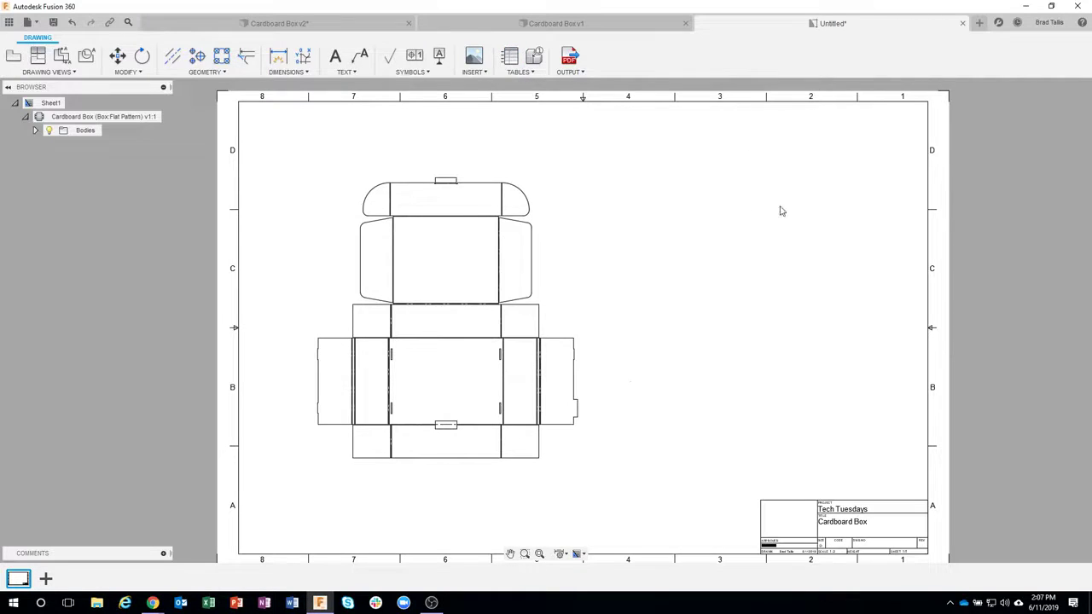
pyautogui.click(562, 554)
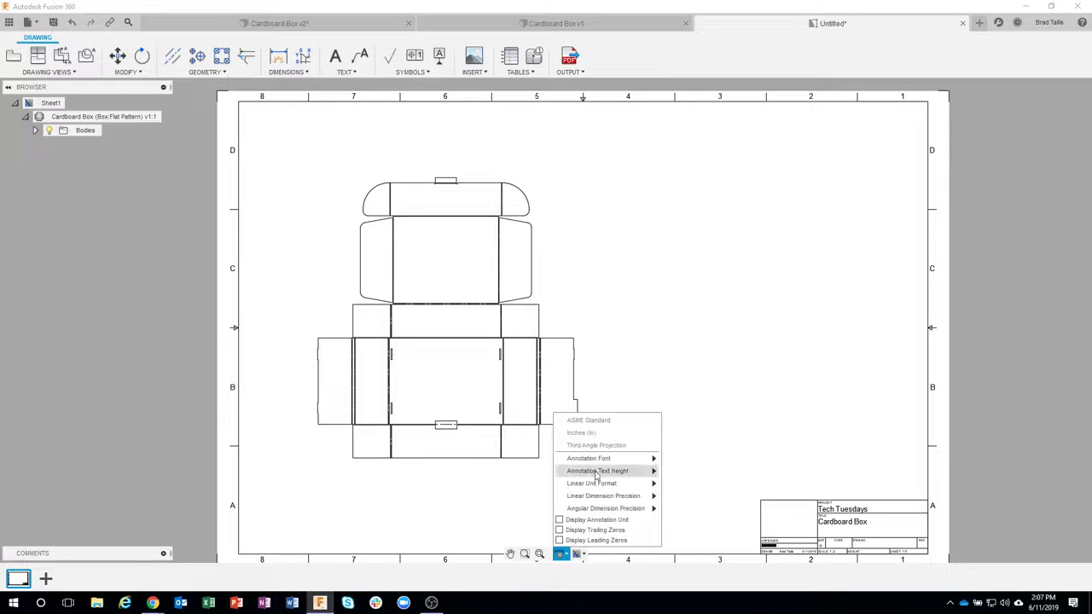
pyautogui.moveTo(599, 472)
pyautogui.click(680, 500)
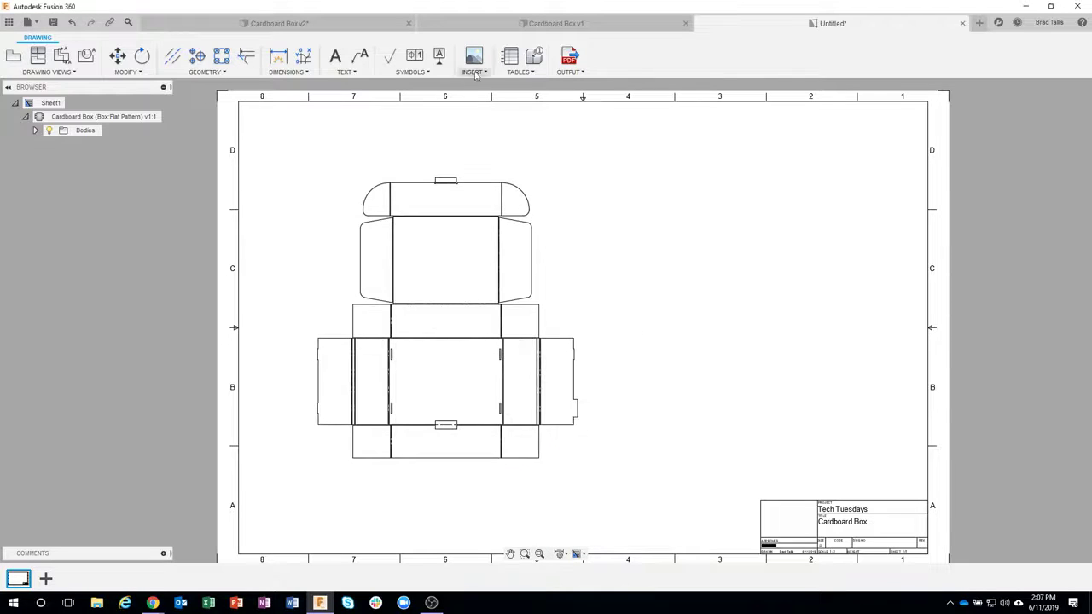
pyautogui.click(509, 56)
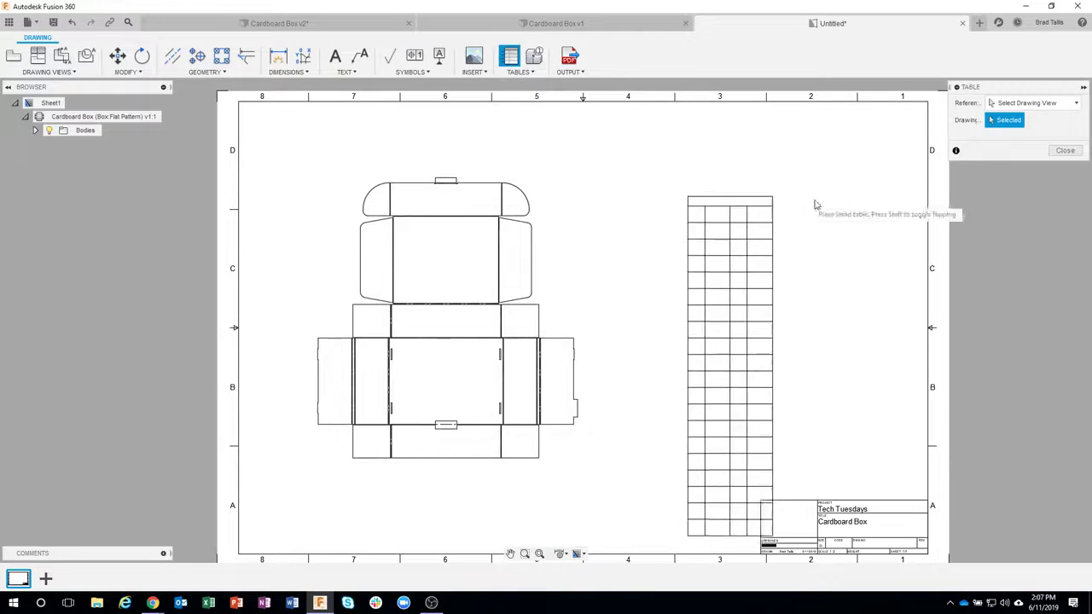
pyautogui.click(930, 101)
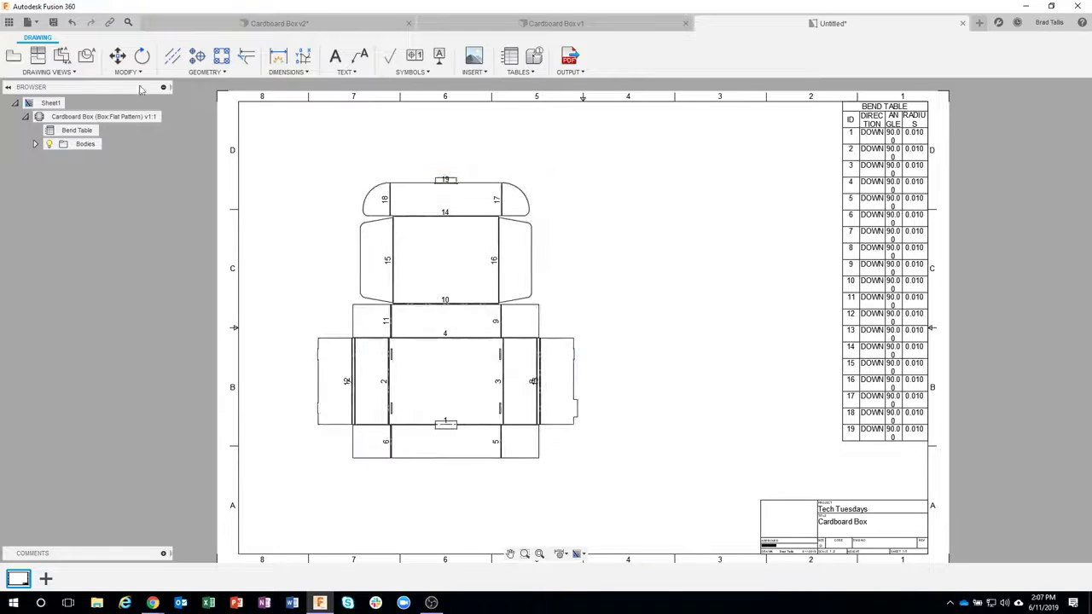
# Add a shaded NE Isometric base view of the folded model at 1:2 scale beside the bend table
pyautogui.click(13, 56)
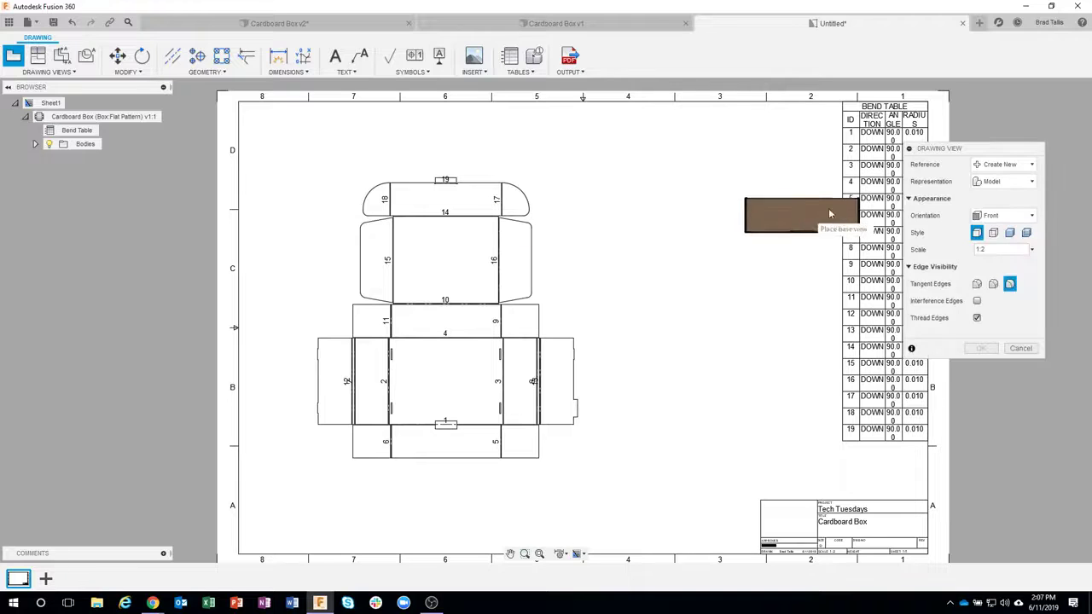
pyautogui.click(1004, 215)
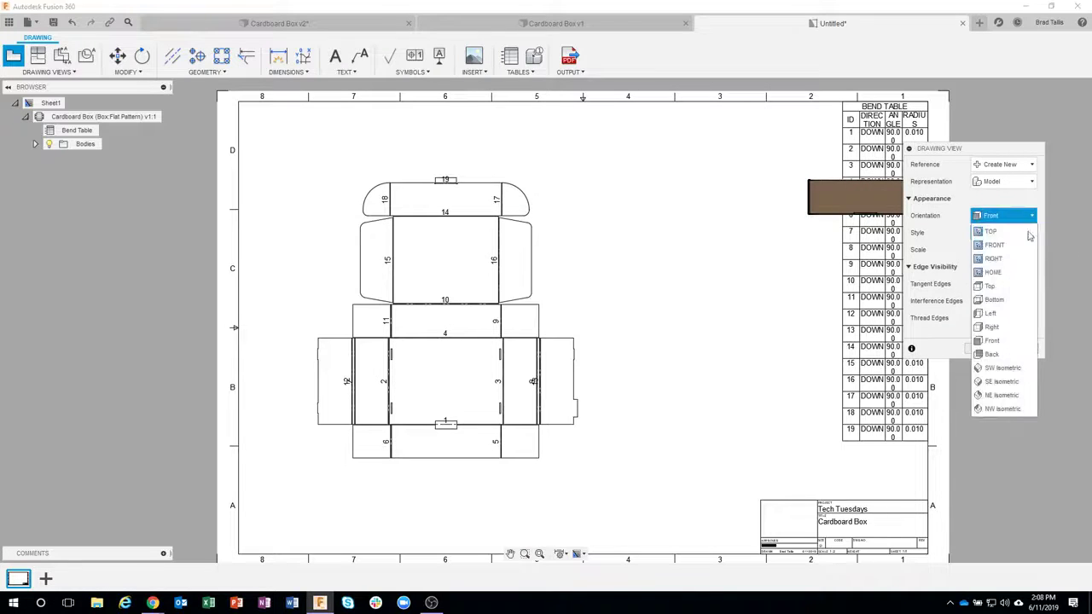
pyautogui.click(995, 394)
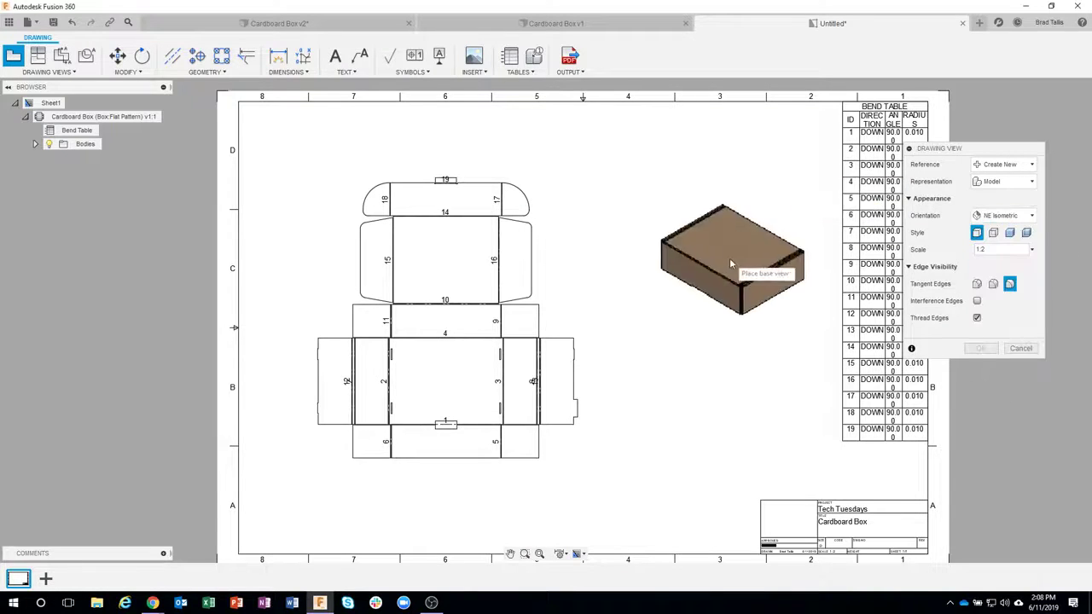
pyautogui.click(725, 217)
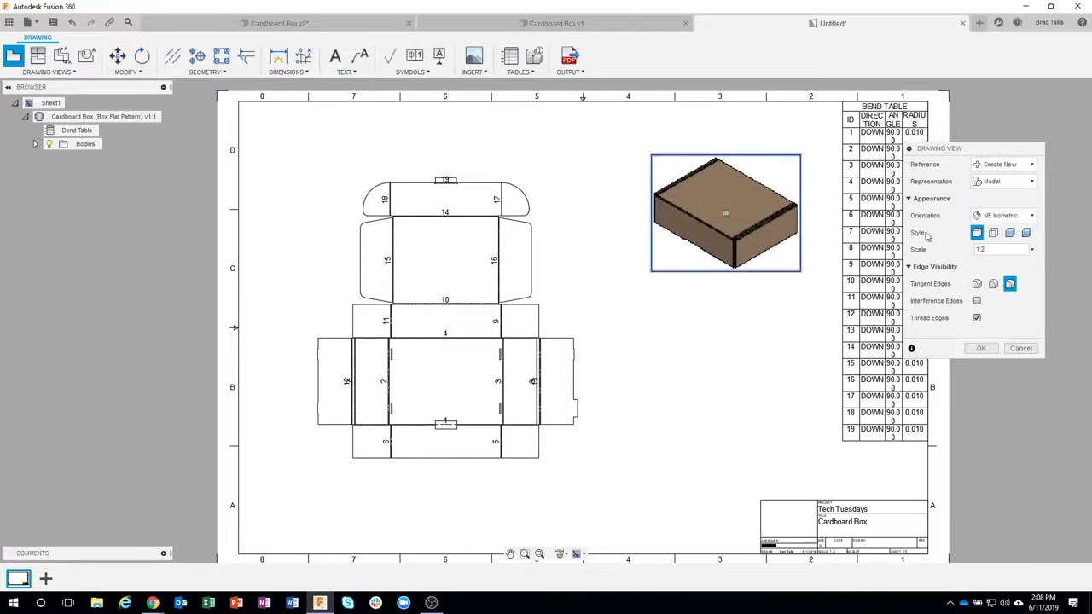
pyautogui.click(1010, 232)
pyautogui.click(981, 348)
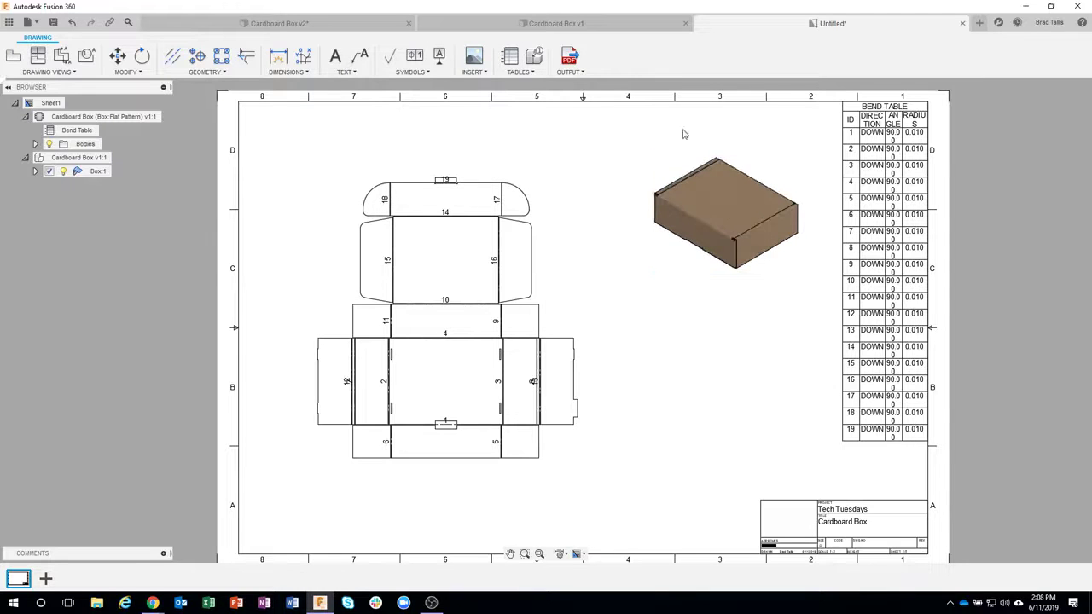
# Edit the isometric view to show full-length tangent edges on the folded box
pyautogui.scroll(2, 763, 201)
pyautogui.scroll(5, 810, 176)
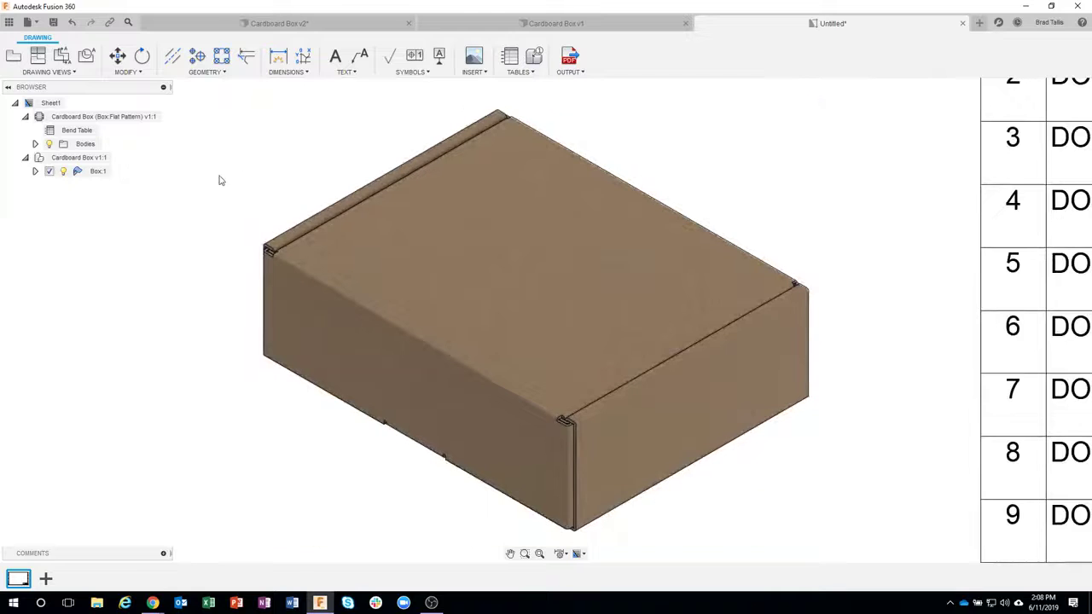
pyautogui.rightClick(816, 227)
pyautogui.click(863, 206)
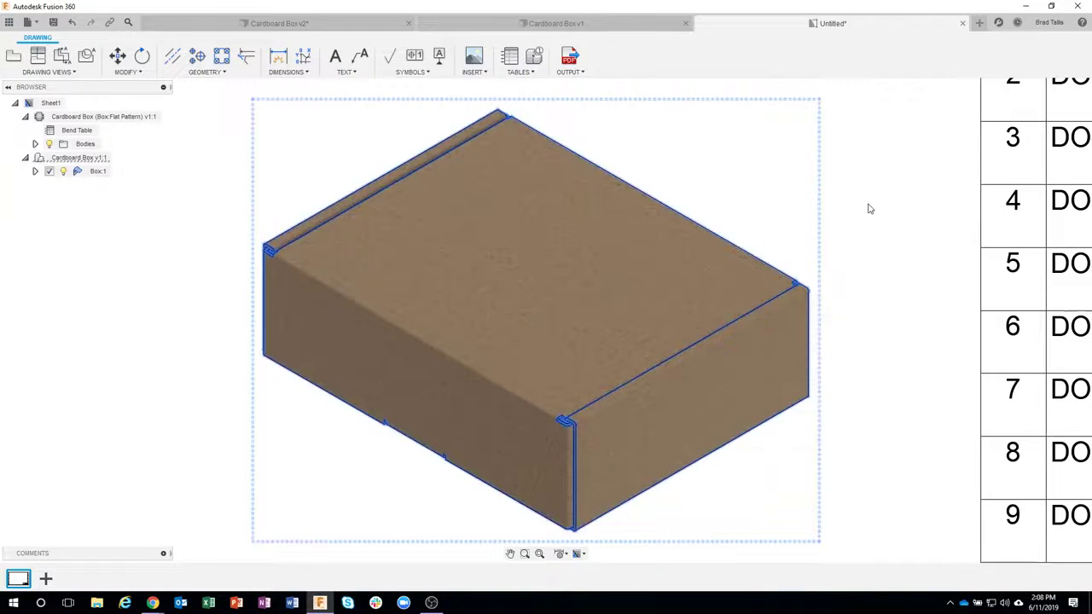
pyautogui.click(977, 249)
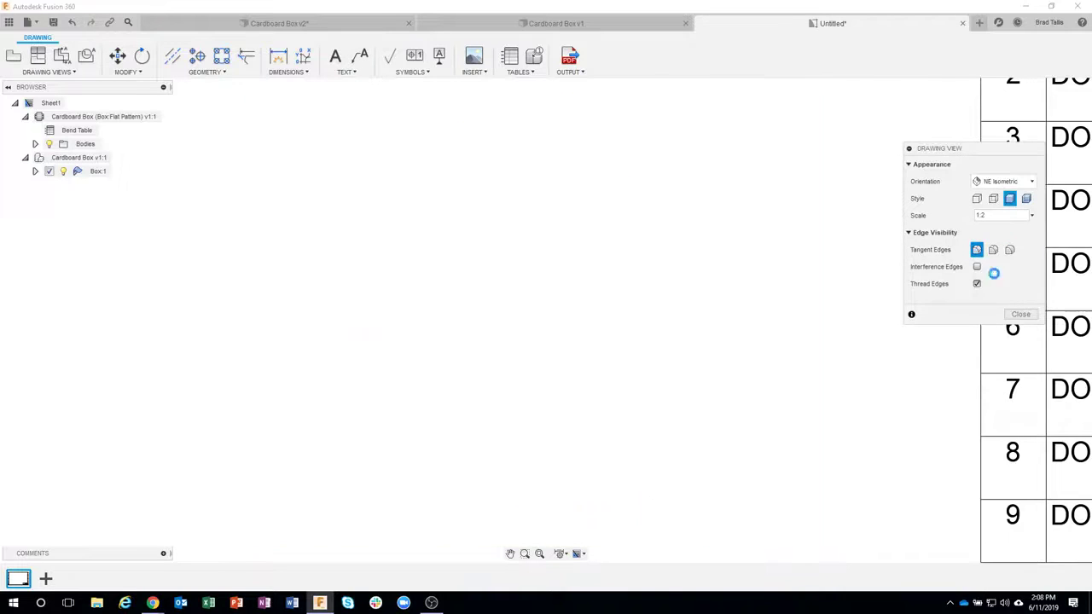
pyautogui.click(1020, 315)
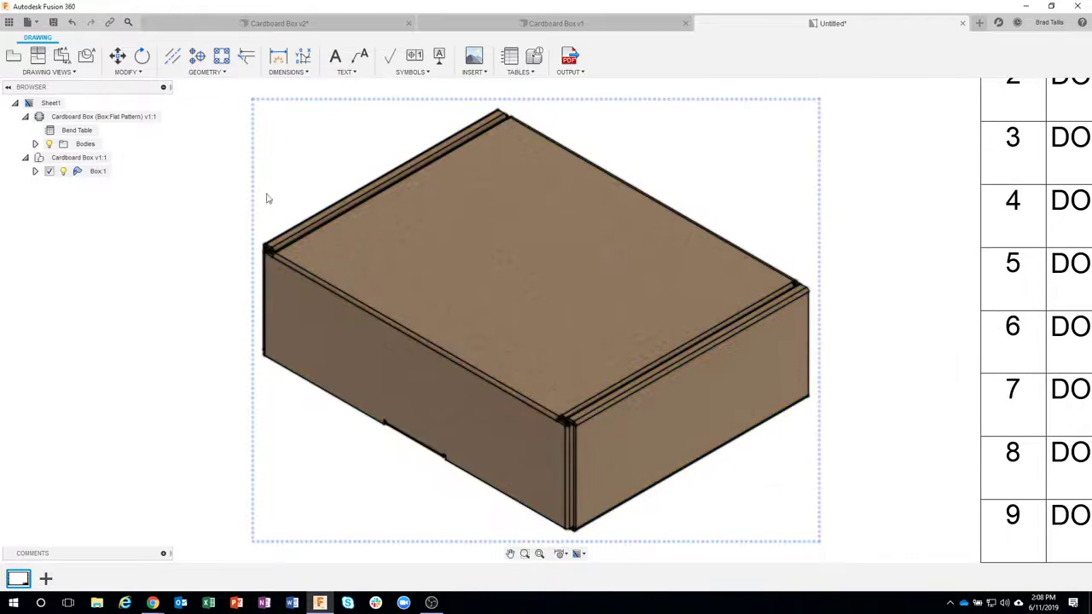
pyautogui.scroll(-5, 221, 375)
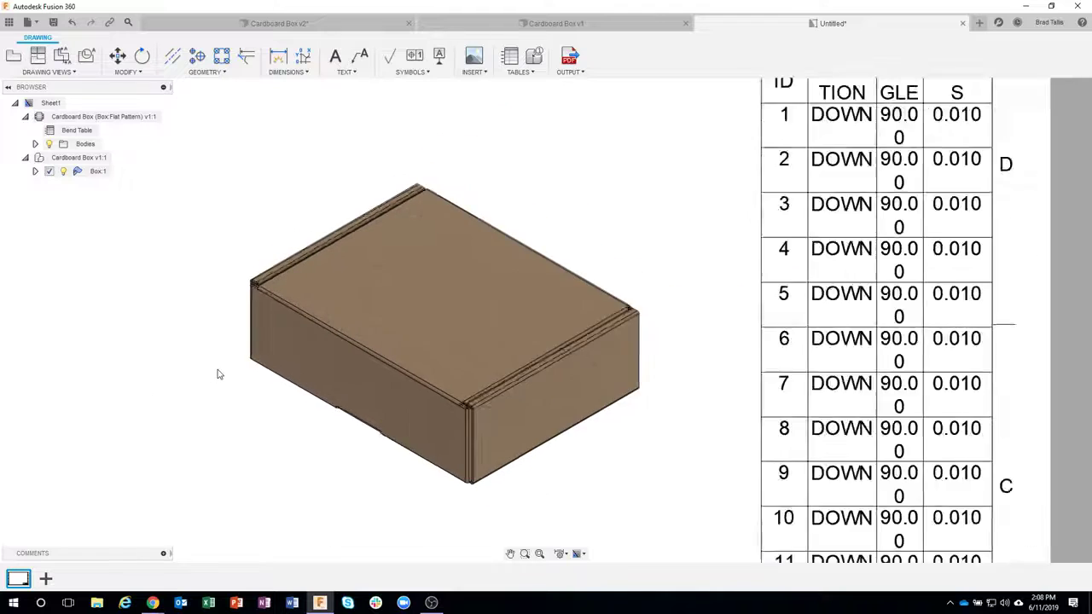
pyautogui.scroll(1, 366, 324)
pyautogui.scroll(-3, 528, 270)
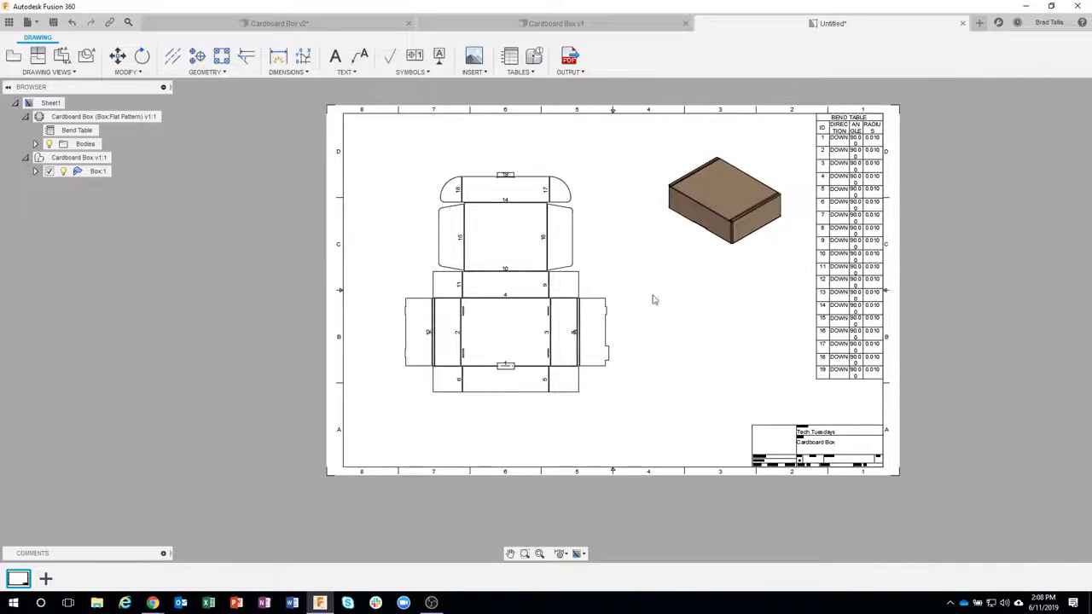
# Go back to the Cardboard Box design and switch it to the Manufacture workspace
pyautogui.click(443, 26)
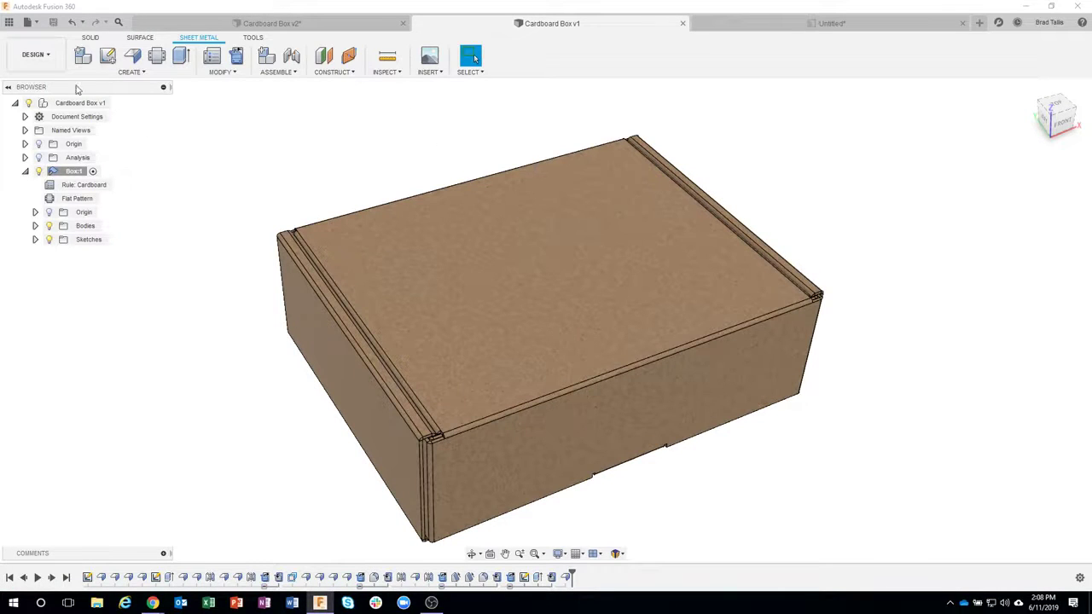
pyautogui.click(38, 55)
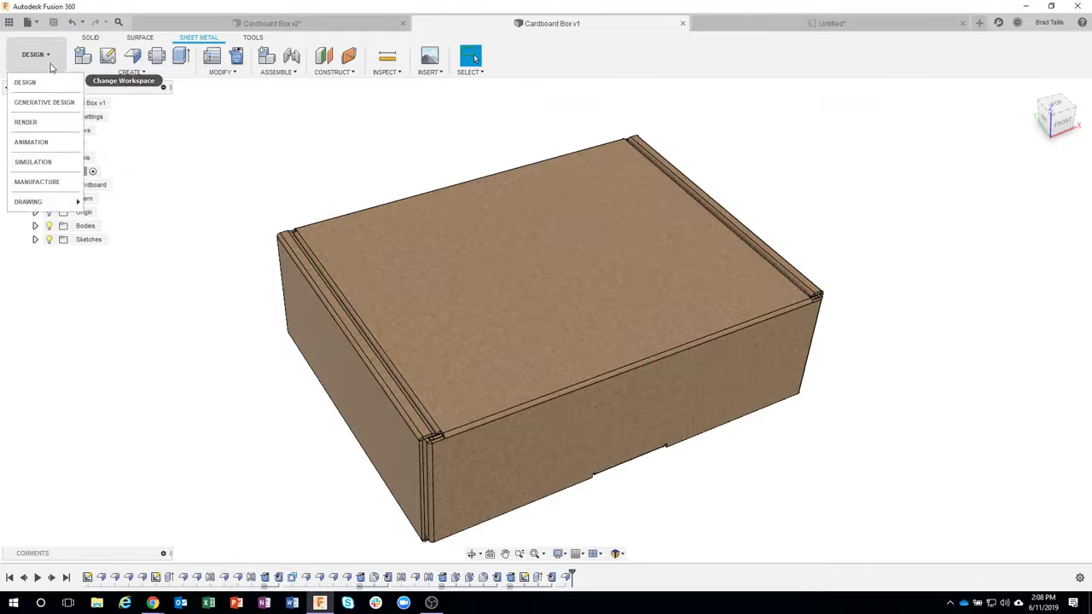
pyautogui.click(38, 182)
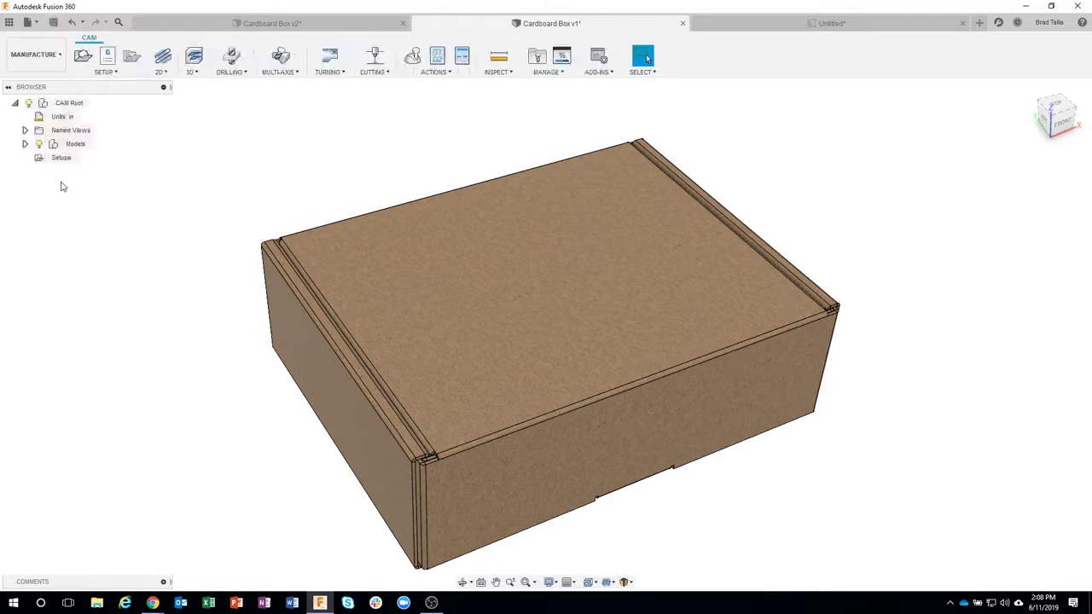
# Expand the model list and activate Box Flat Pattern in place of the folded box for machining
pyautogui.click(25, 144)
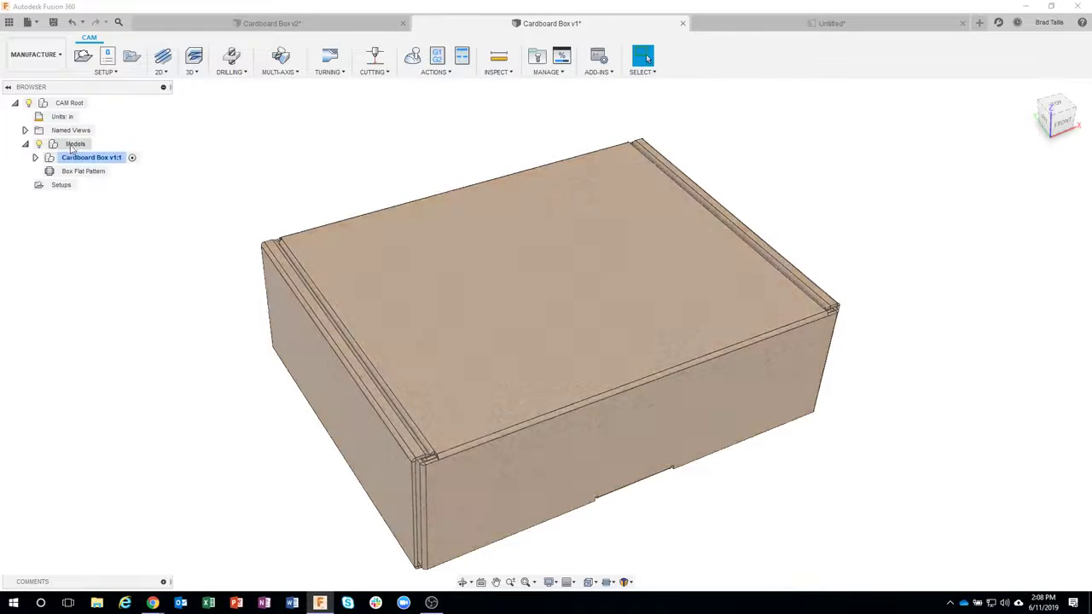
pyautogui.click(100, 160)
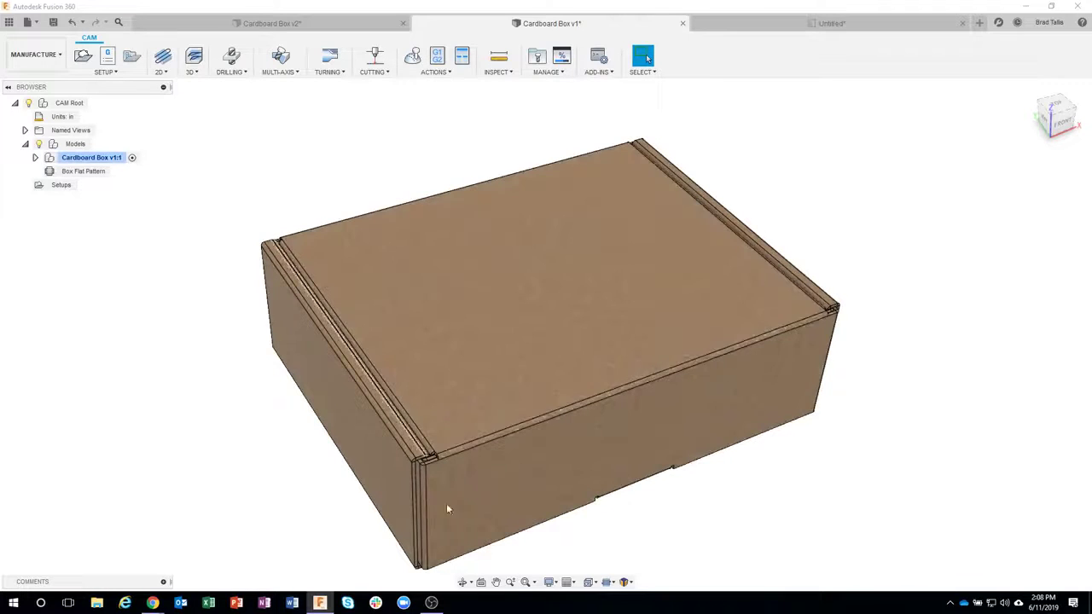
pyautogui.click(122, 171)
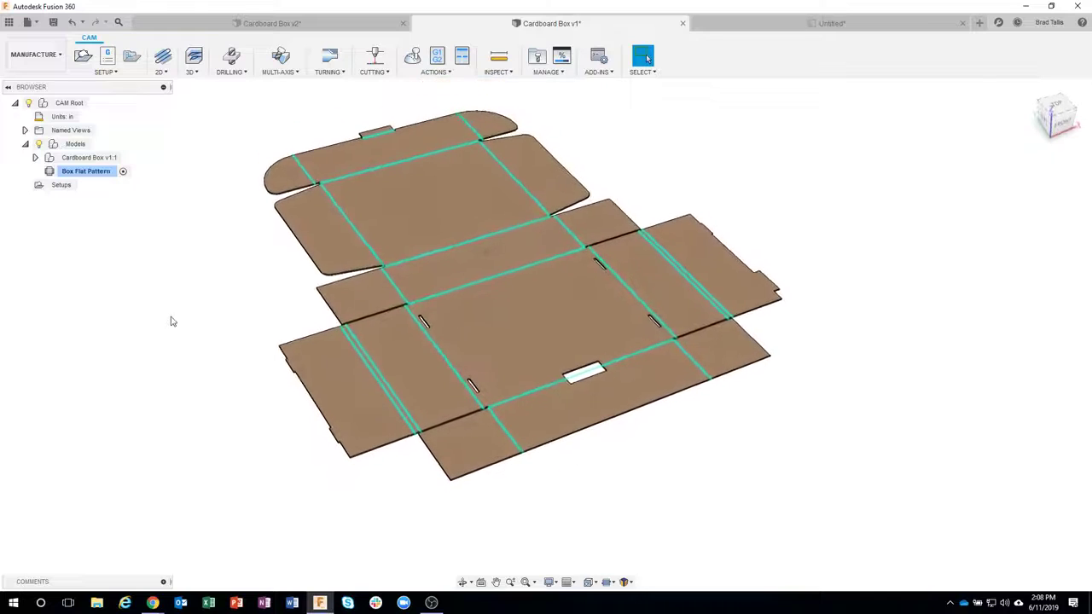
# Create a cutting setup for the flat pattern with its origin at the stock box's front-left corner point
pyautogui.click(83, 58)
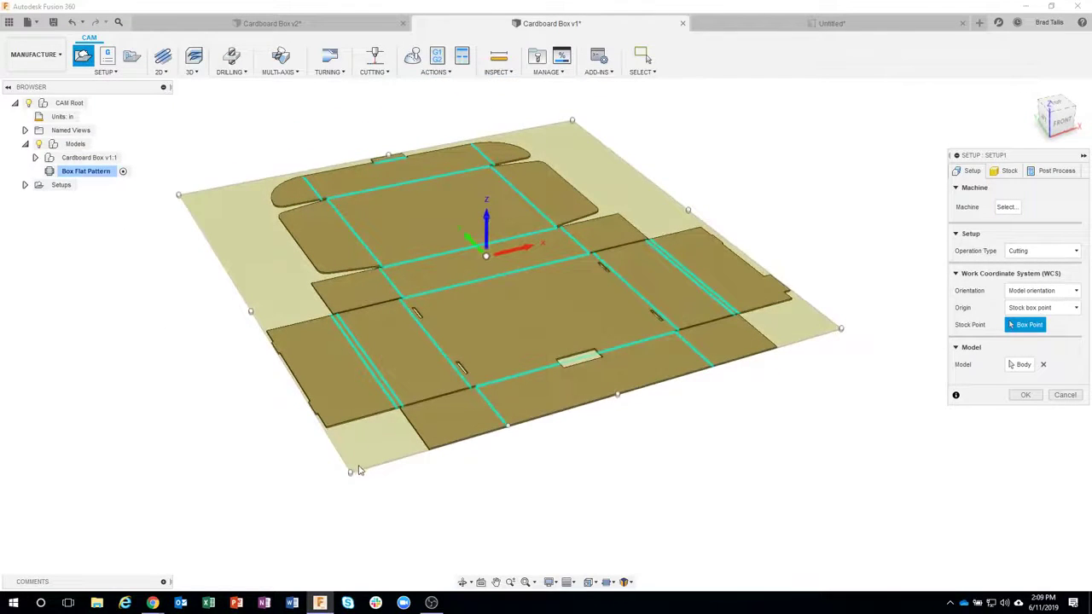
pyautogui.click(351, 472)
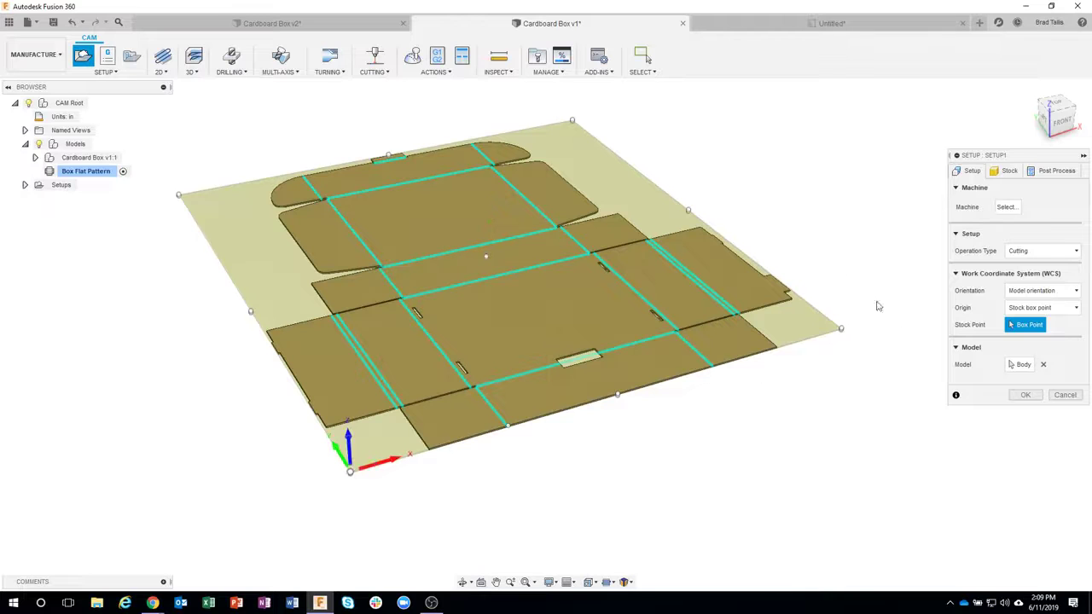
pyautogui.click(1025, 395)
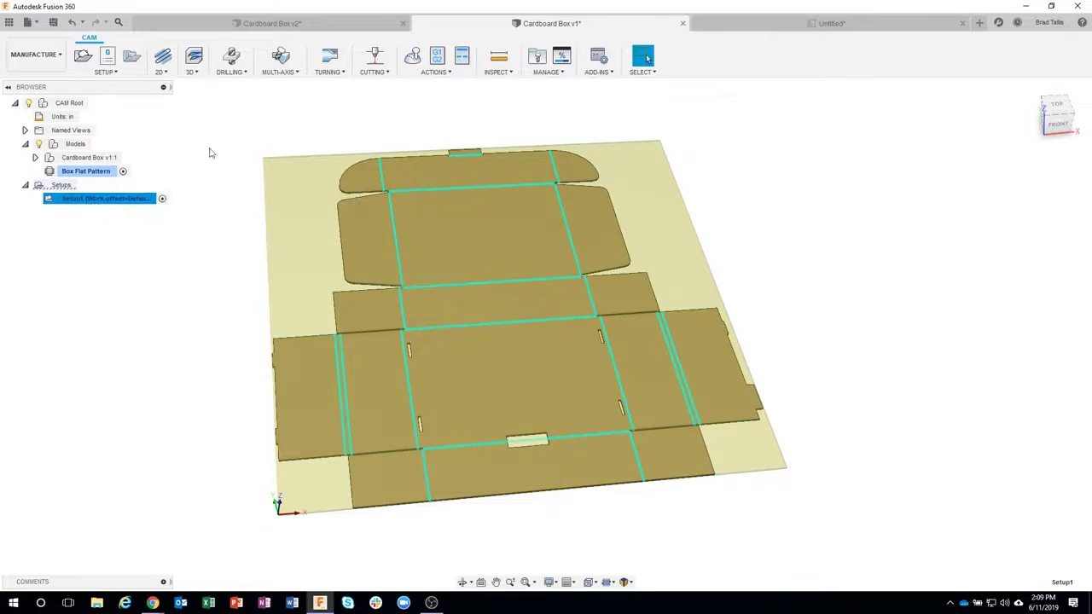
# Start a 2D Profile cutting operation with the Ø0.015" laser cutter from the inch Sample Profile Tools library
pyautogui.click(375, 58)
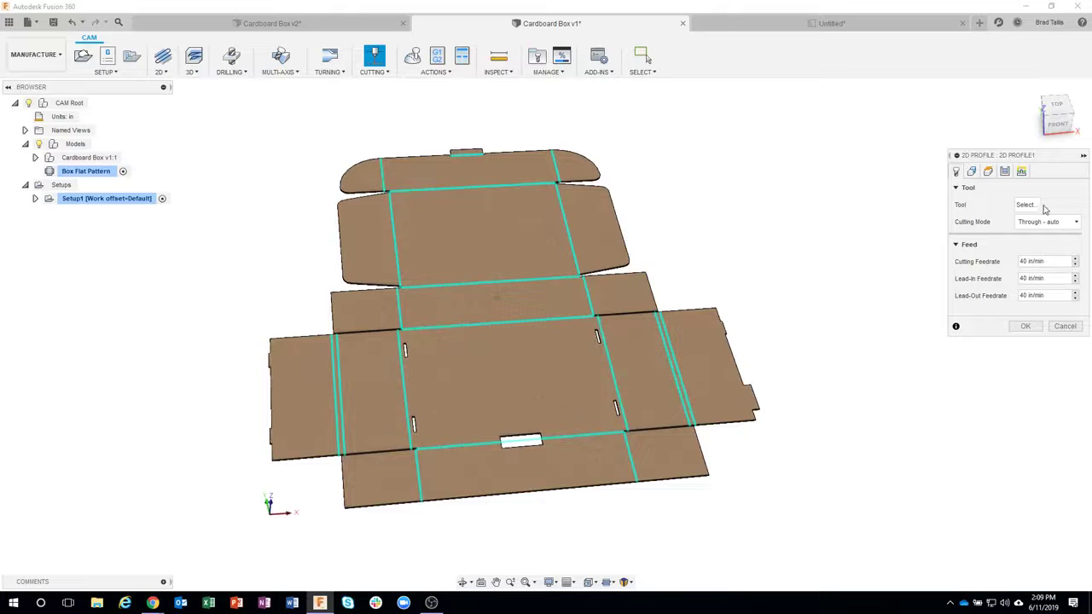
pyautogui.click(1031, 207)
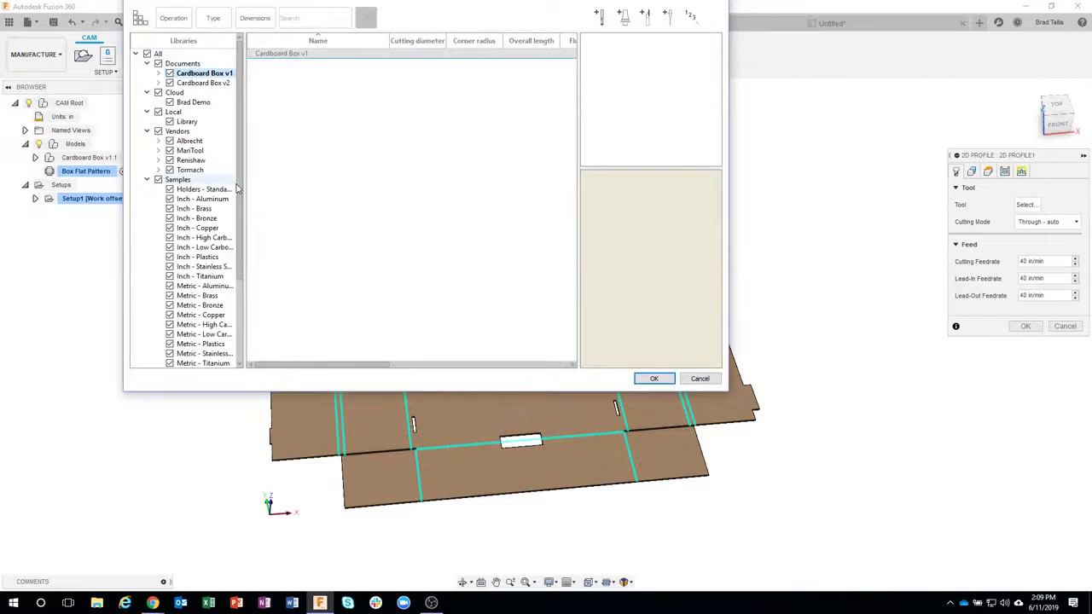
pyautogui.scroll(-3, 238, 222)
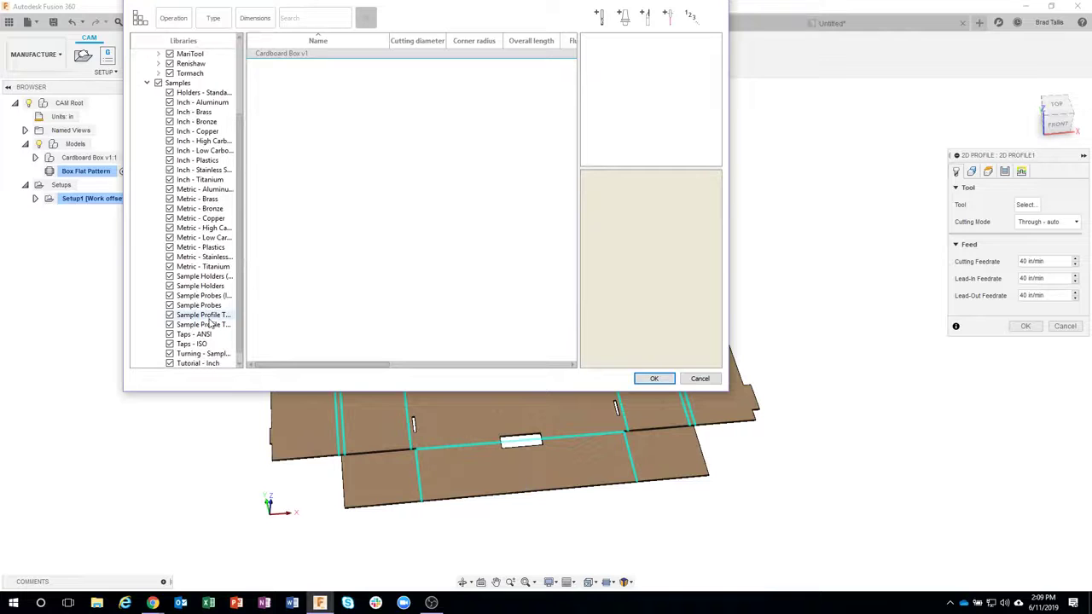
pyautogui.click(205, 315)
pyautogui.click(312, 78)
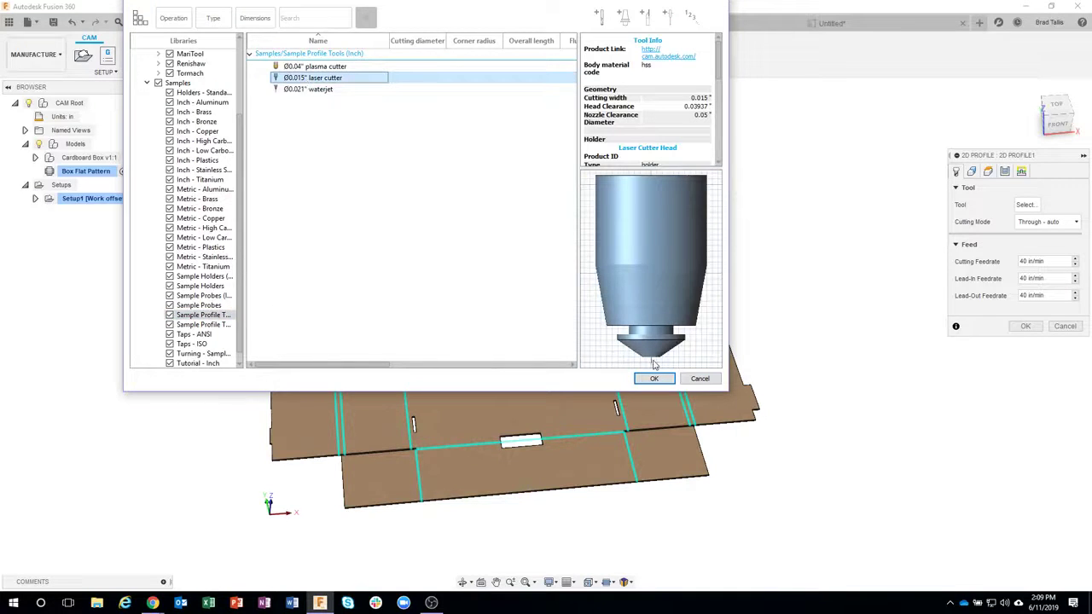
pyautogui.click(654, 378)
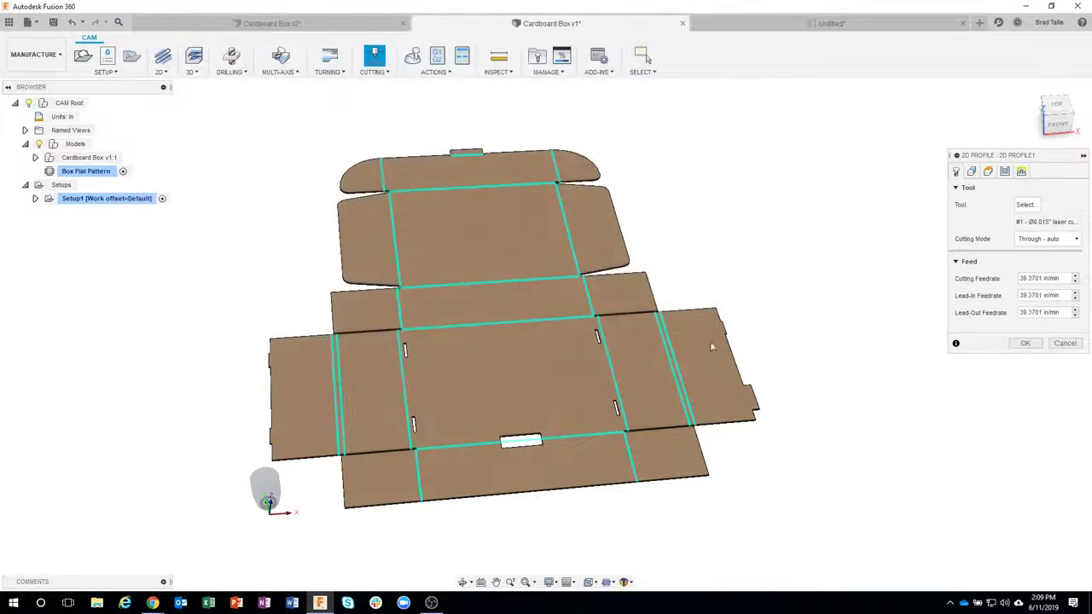
# Choose all loops of the flat pattern's bottom face as the cutting contours and generate the 2D profile toolpath
pyautogui.click(972, 172)
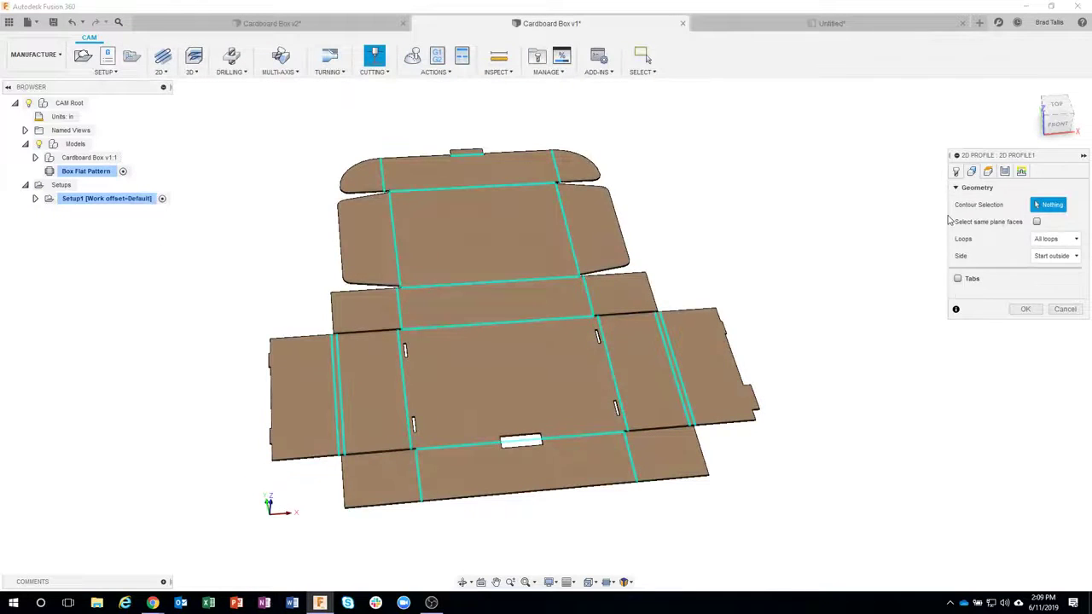
pyautogui.keyDown('shift'); pyautogui.moveTo(819, 443); pyautogui.dragTo(550, 282, button='middle'); pyautogui.keyUp('shift')
pyautogui.click(553, 284)
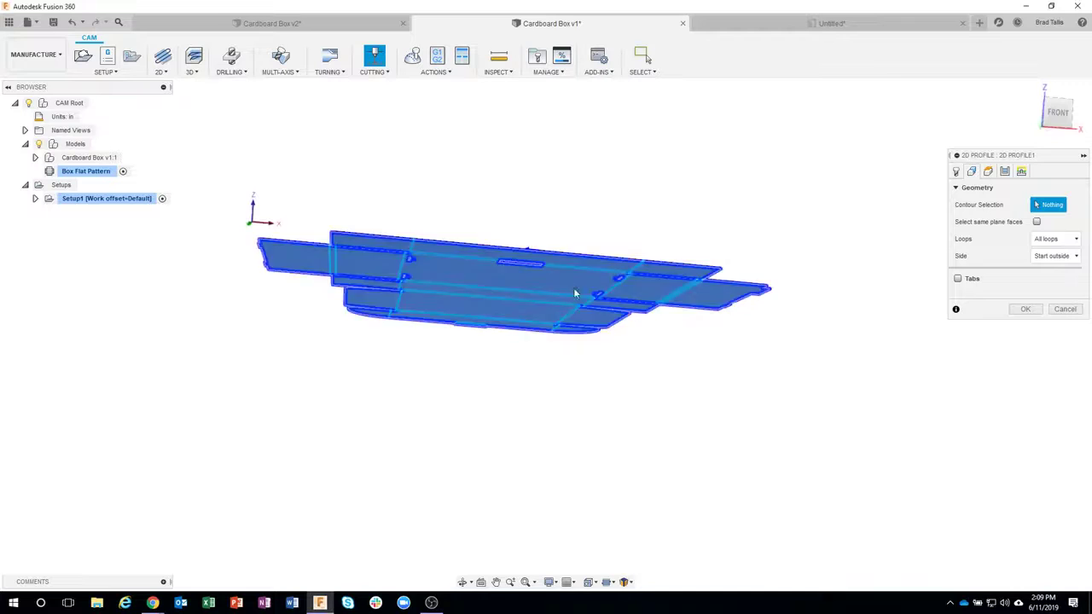
pyautogui.keyDown('shift'); pyautogui.moveTo(817, 368); pyautogui.dragTo(220, 405, button='middle'); pyautogui.keyUp('shift')
pyautogui.keyDown('shift'); pyautogui.moveTo(198, 326); pyautogui.dragTo(200, 324, button='middle'); pyautogui.keyUp('shift')
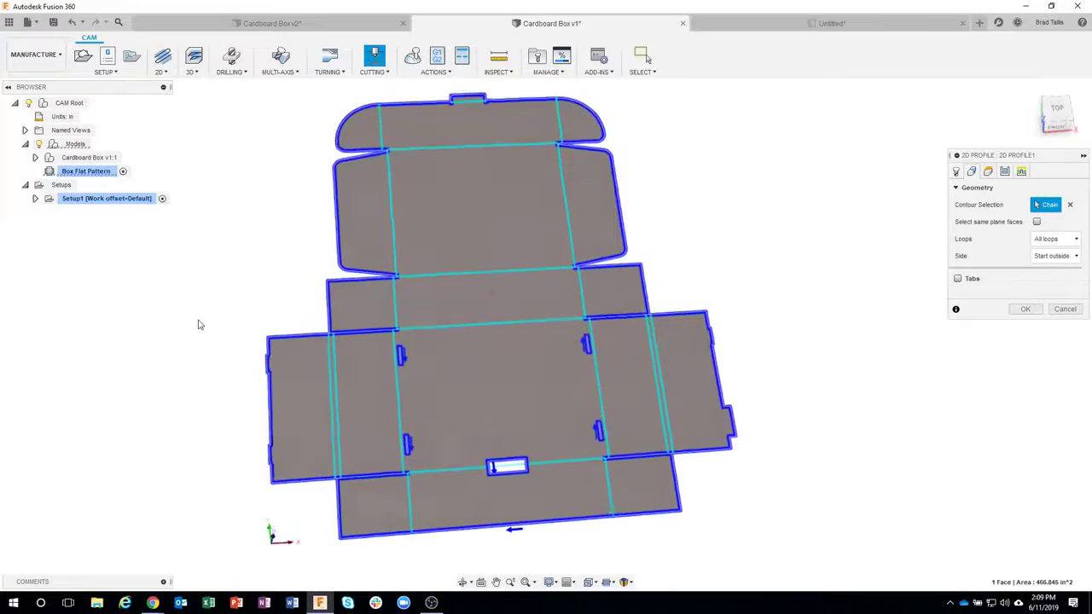
pyautogui.keyDown('shift'); pyautogui.moveTo(718, 316); pyautogui.dragTo(853, 324, button='middle'); pyautogui.keyUp('shift')
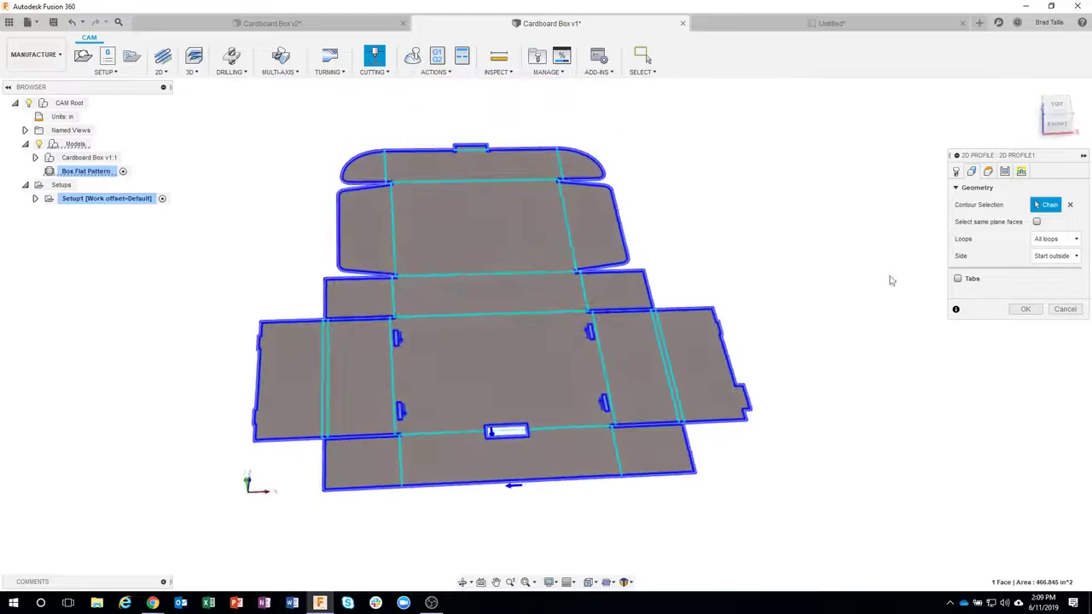
pyautogui.click(1025, 309)
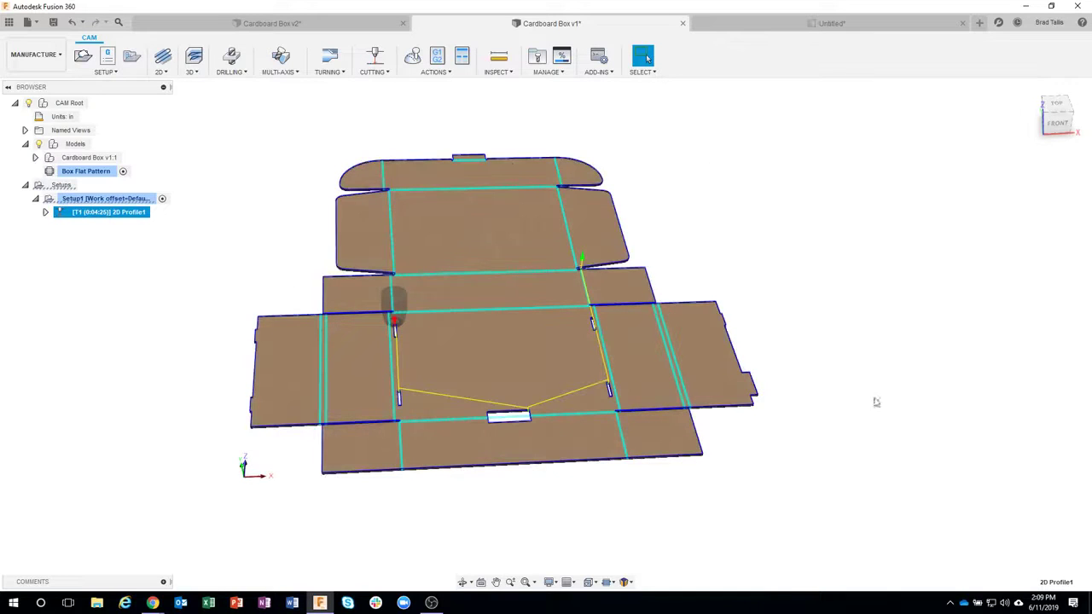
# Simulate the 2D profile toolpath on the stock and raise the playback to maximum speed
pyautogui.moveTo(877, 402)
pyautogui.keyDown('shift'); pyautogui.mouseDown(button='middle')
pyautogui.moveTo(851, 405)
pyautogui.moveTo(872, 400)
pyautogui.mouseUp(button='middle'); pyautogui.keyUp('shift')
pyautogui.rightClick(109, 218)
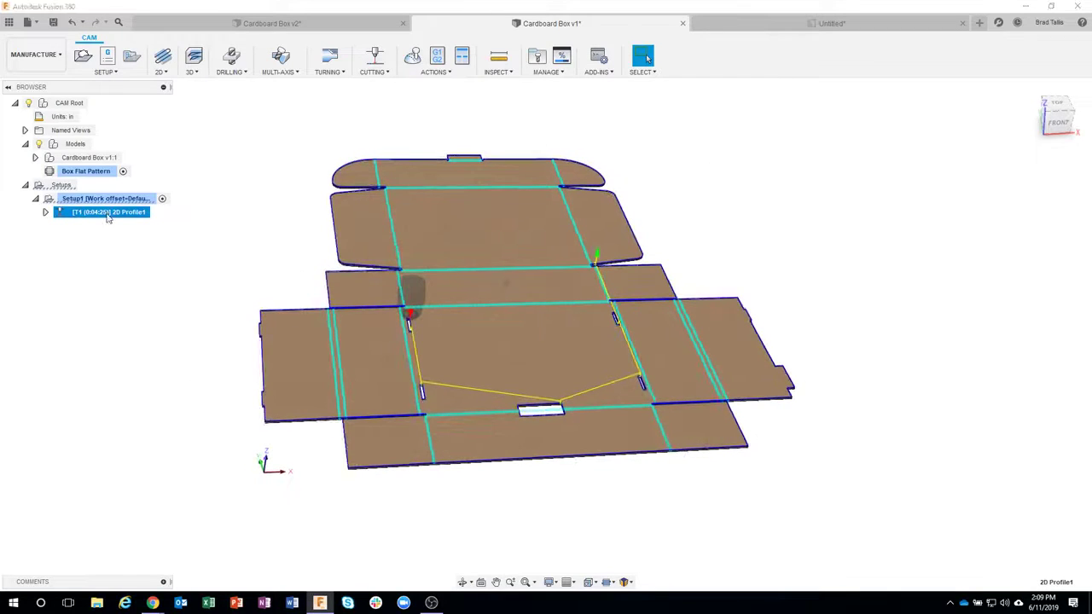
pyautogui.rightClick(107, 218)
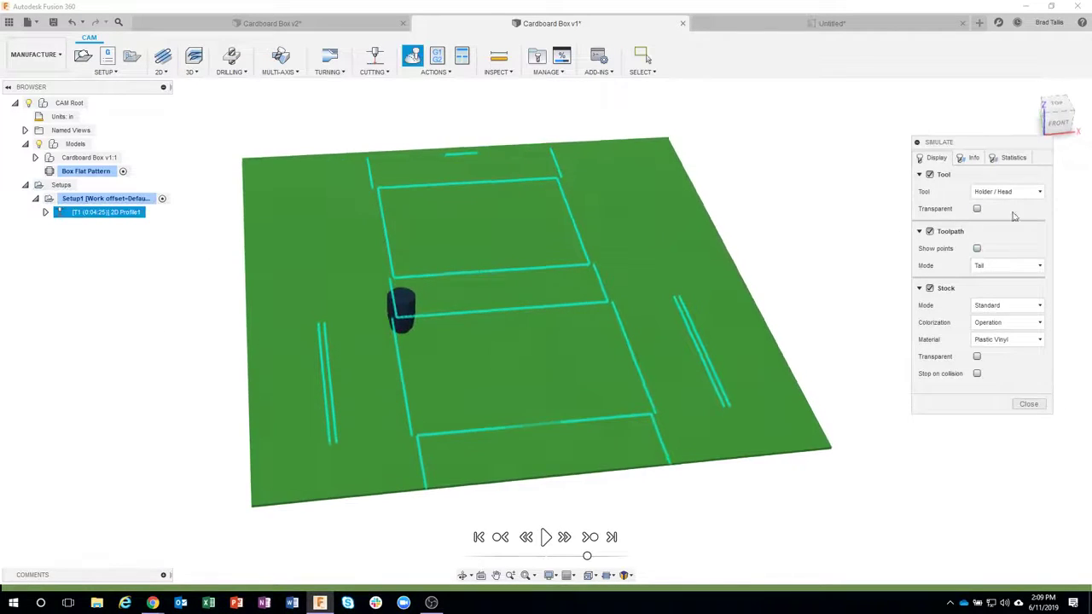
pyautogui.click(546, 536)
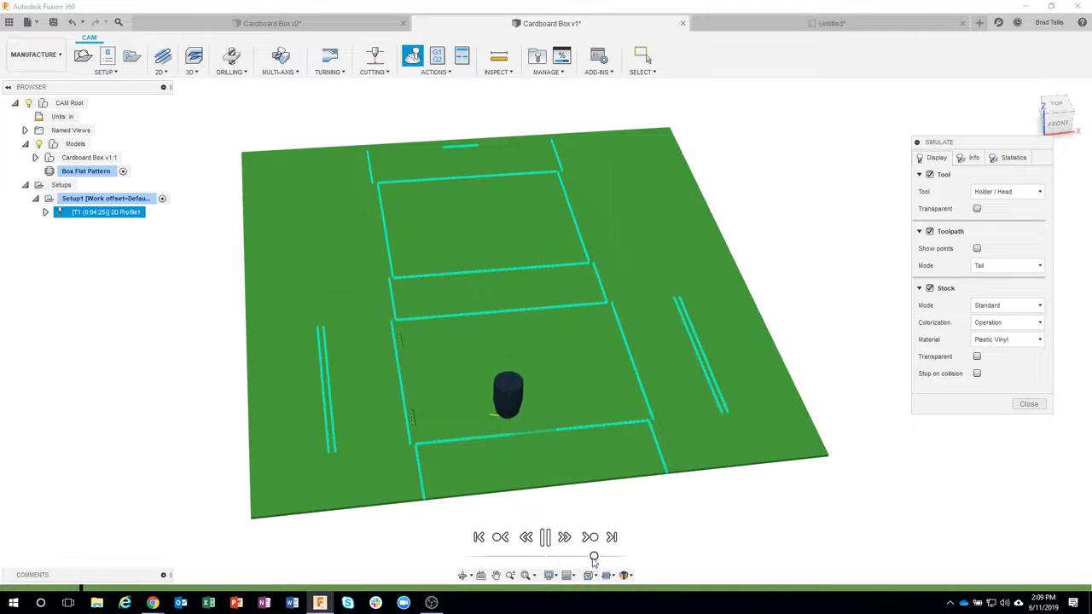
pyautogui.keyDown('shift'); pyautogui.moveTo(648, 502); pyautogui.dragTo(668, 532, button='middle'); pyautogui.keyUp('shift')
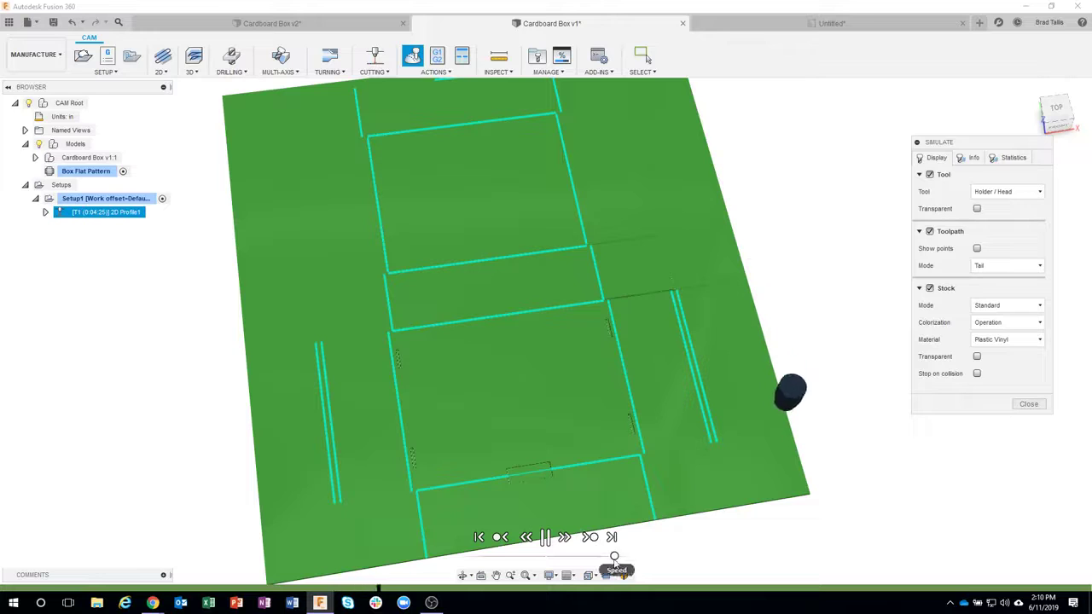
pyautogui.moveTo(614, 557); pyautogui.dragTo(628, 557)
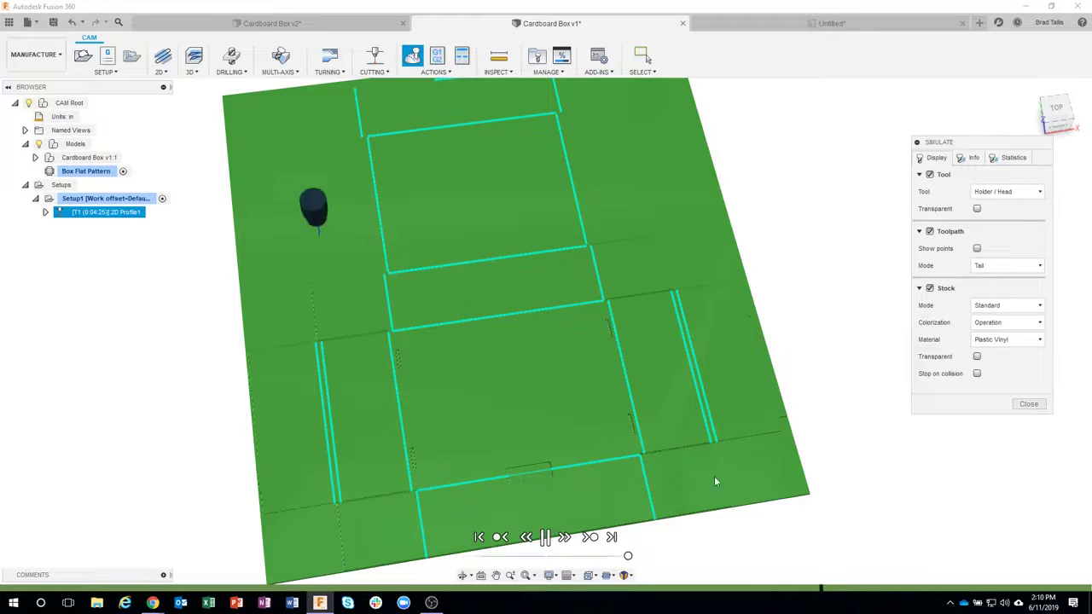
# Examine the simulated cuts around the slots and corner reliefs up close, then close the simulation
pyautogui.scroll(6, 620, 297)
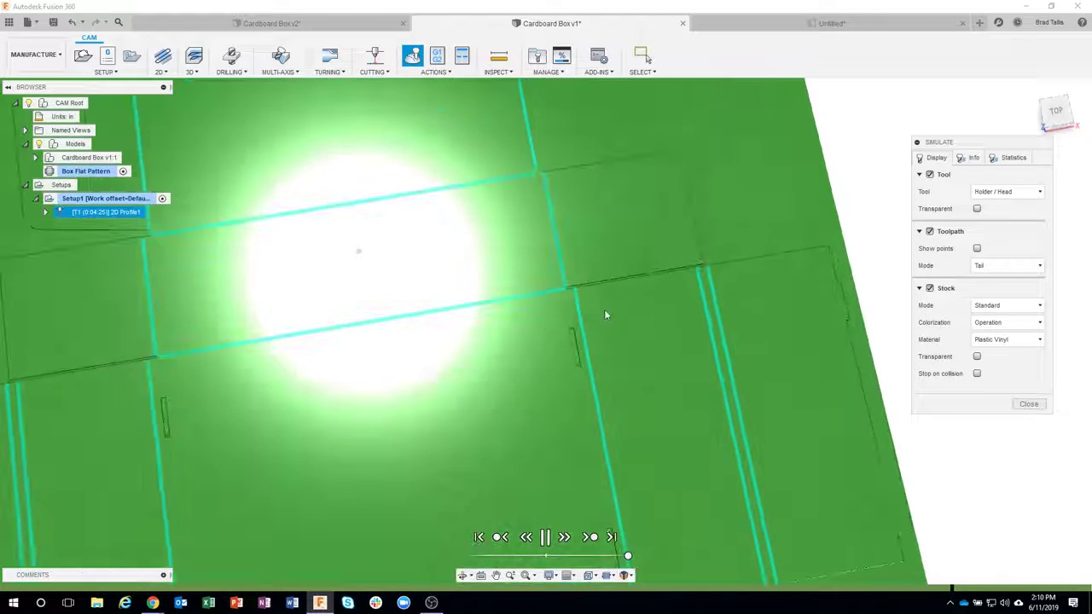
pyautogui.scroll(4, 605, 314)
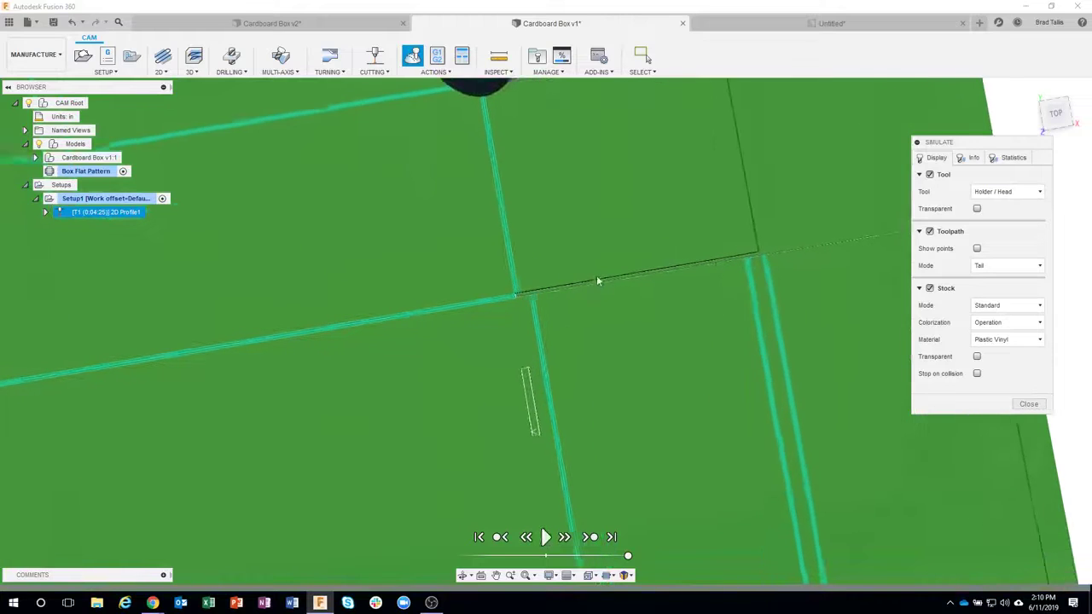
pyautogui.scroll(3, 596, 281)
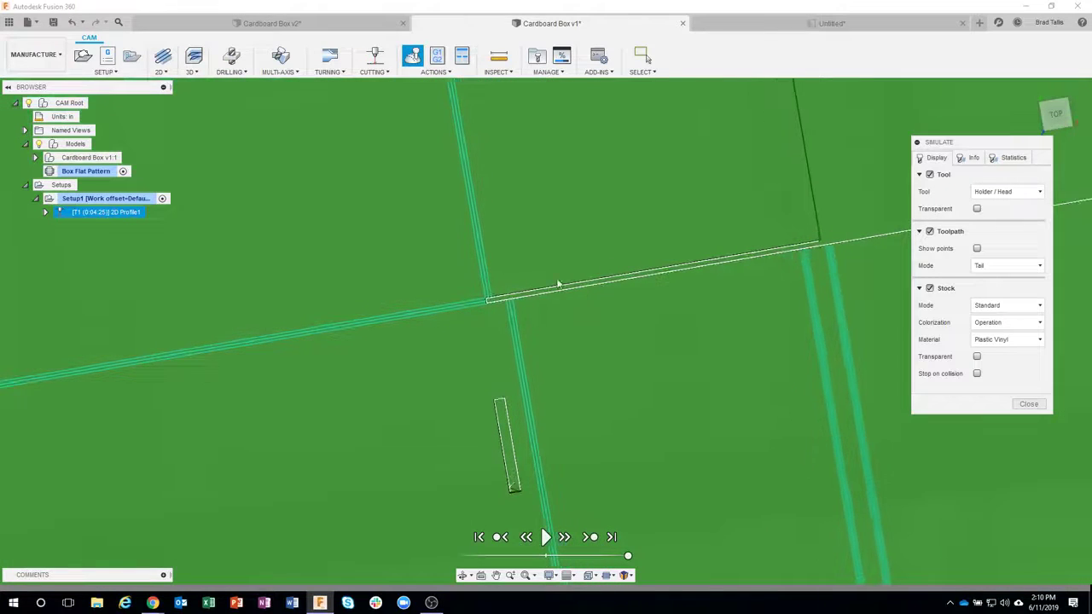
pyautogui.scroll(-5, 603, 389)
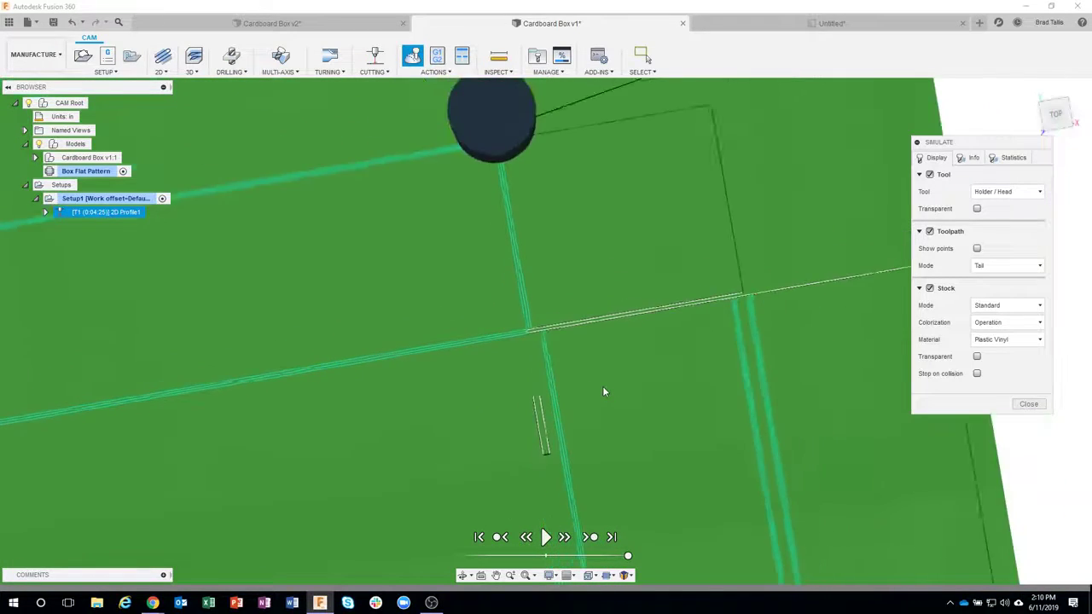
pyautogui.scroll(-4, 603, 390)
pyautogui.keyDown('shift'); pyautogui.moveTo(653, 381); pyautogui.dragTo(674, 337, button='middle'); pyautogui.keyUp('shift')
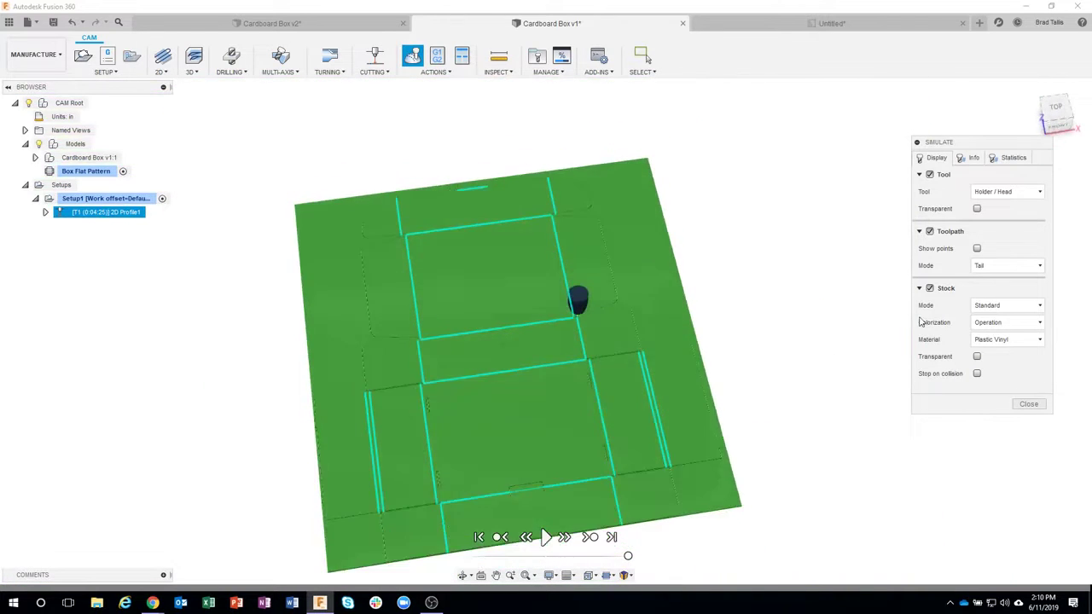
pyautogui.click(1033, 405)
# Edit the 2D profile to add 0.1 in wide tabs at four points on the outer edges of the side flaps
pyautogui.rightClick(124, 215)
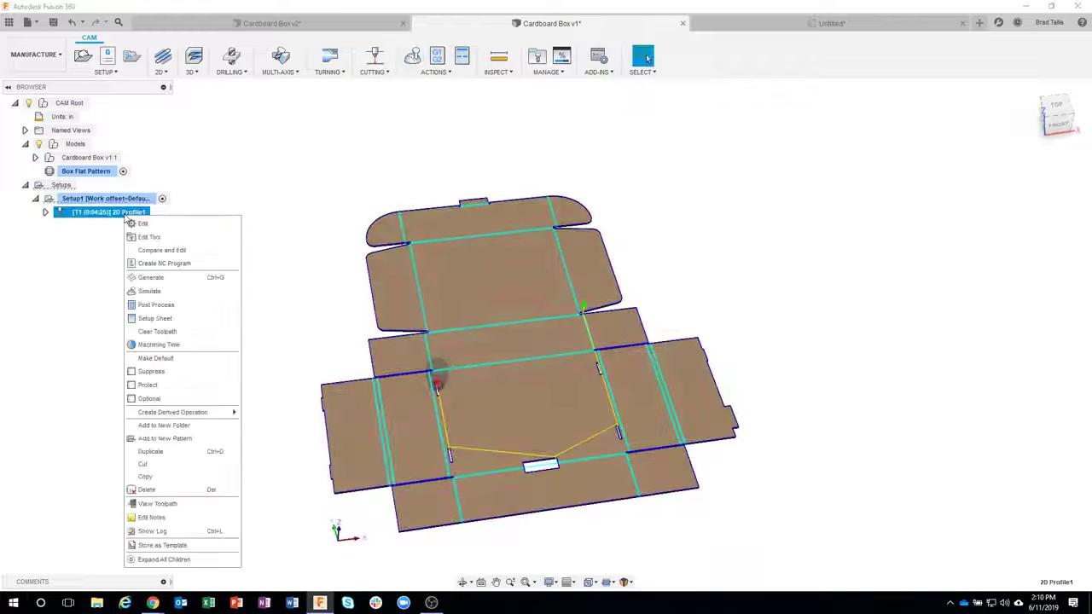
pyautogui.click(134, 226)
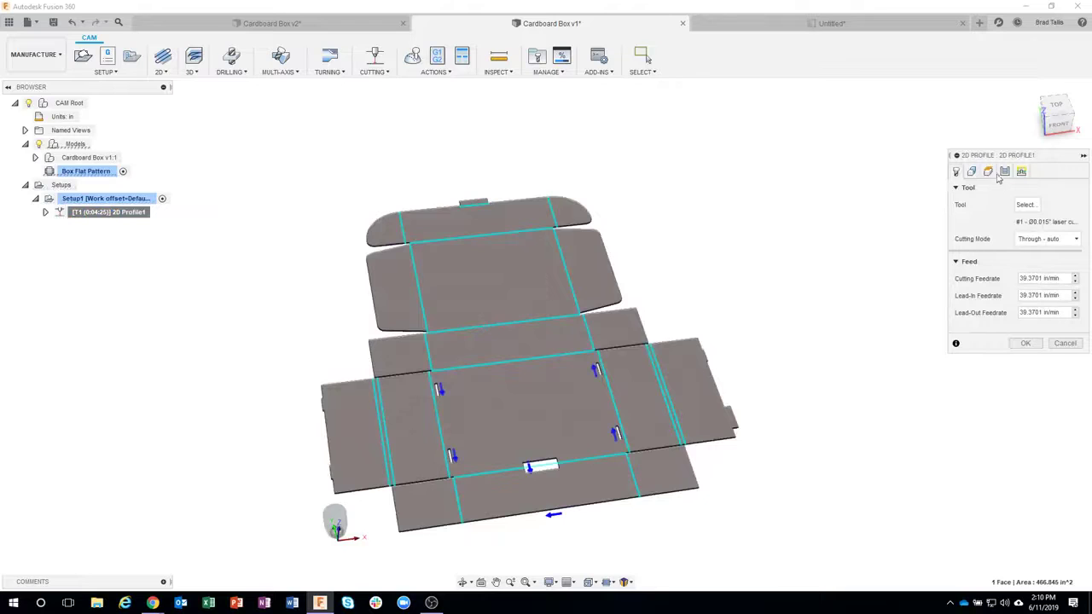
pyautogui.click(1005, 173)
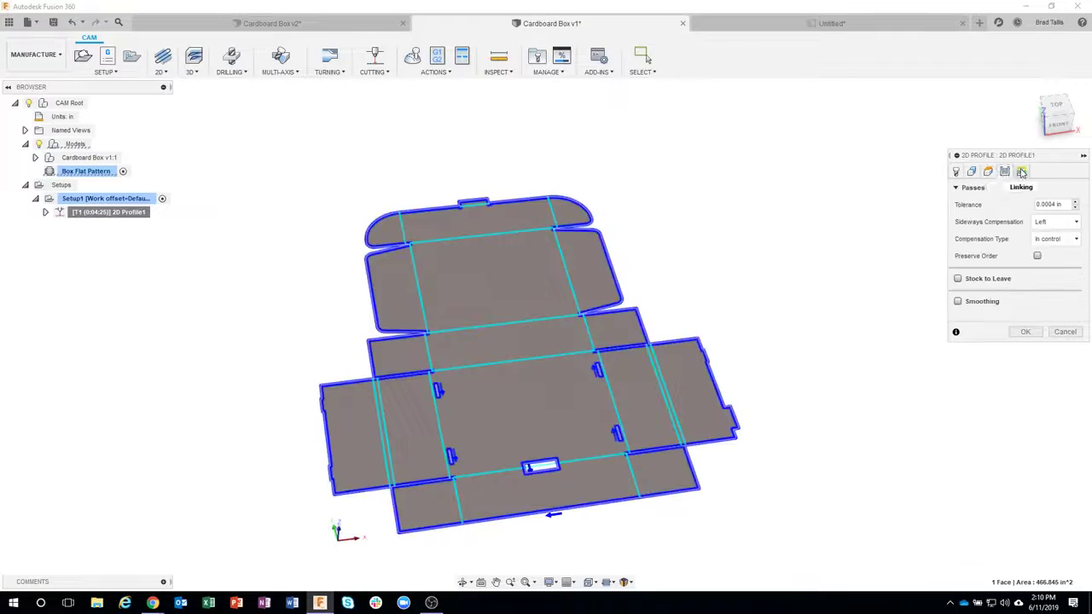
pyautogui.click(1023, 173)
pyautogui.click(972, 173)
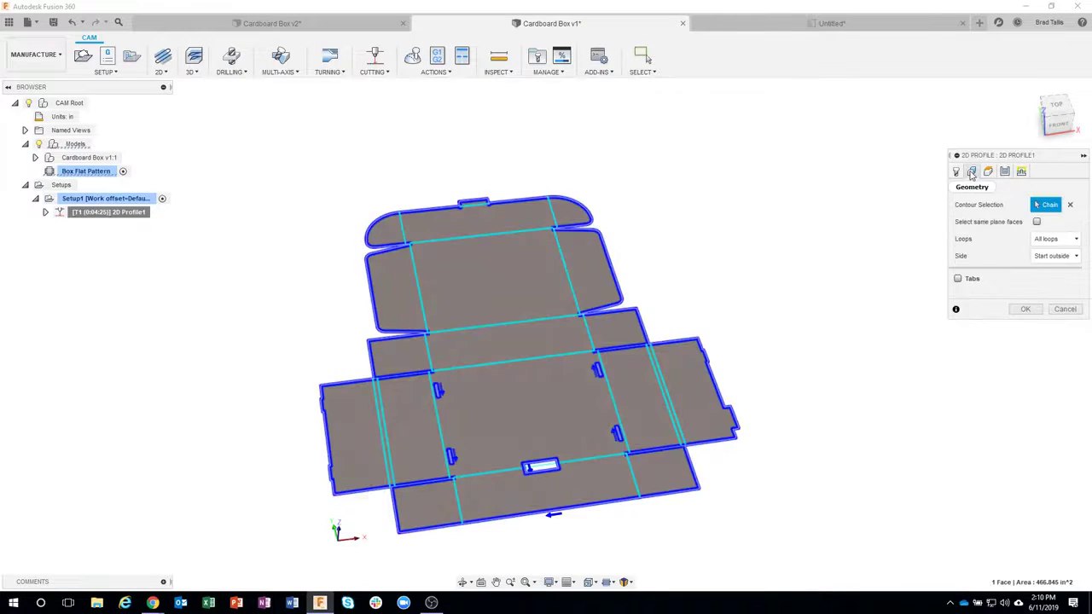
pyautogui.click(959, 279)
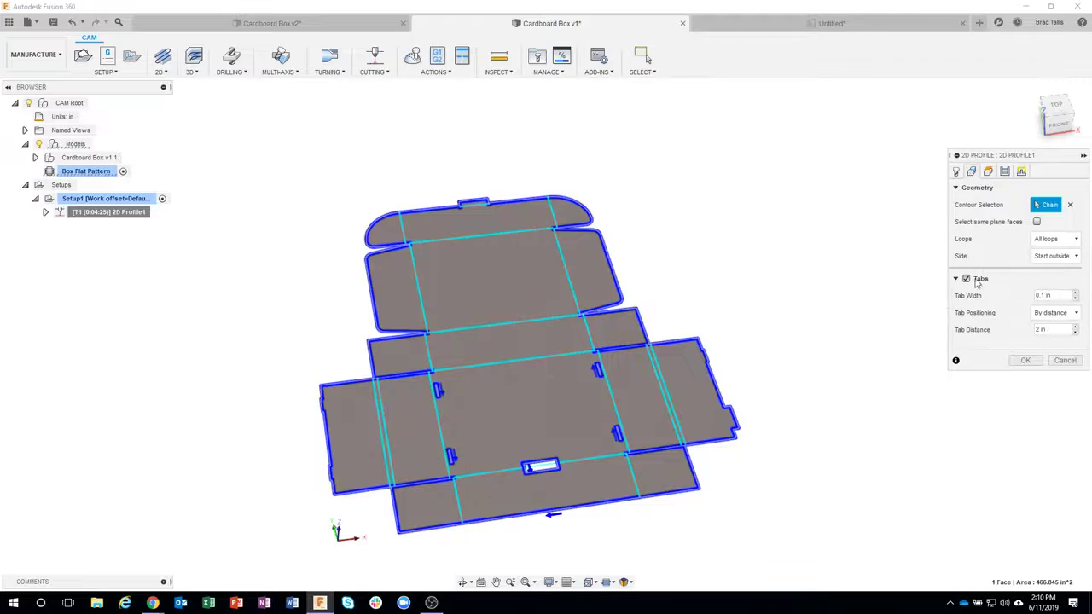
pyautogui.keyDown('shift'); pyautogui.moveTo(795, 341); pyautogui.dragTo(732, 348, button='middle'); pyautogui.keyUp('shift')
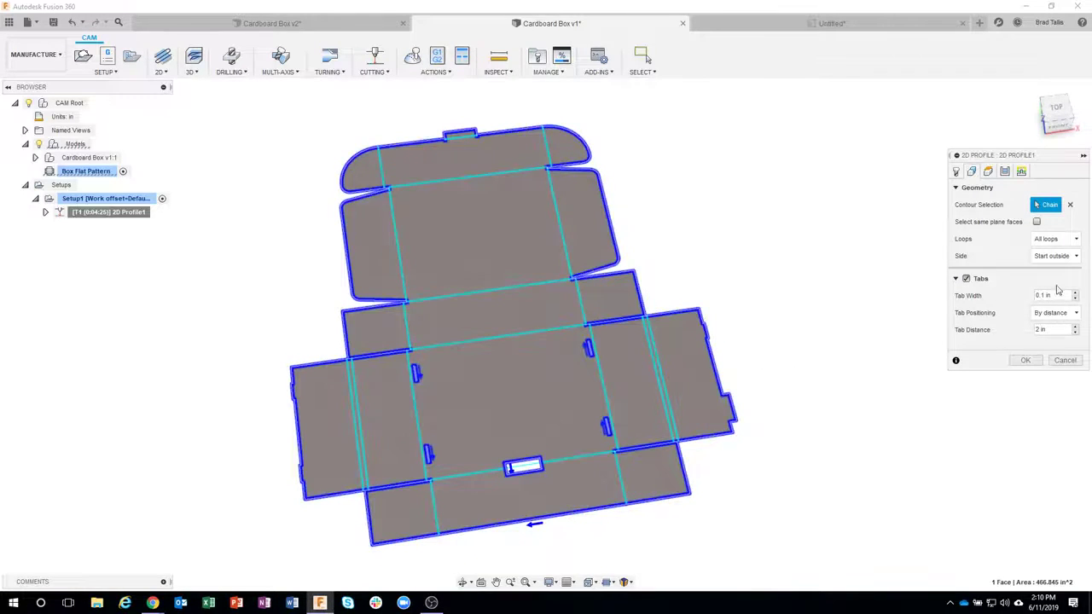
pyautogui.click(1058, 313)
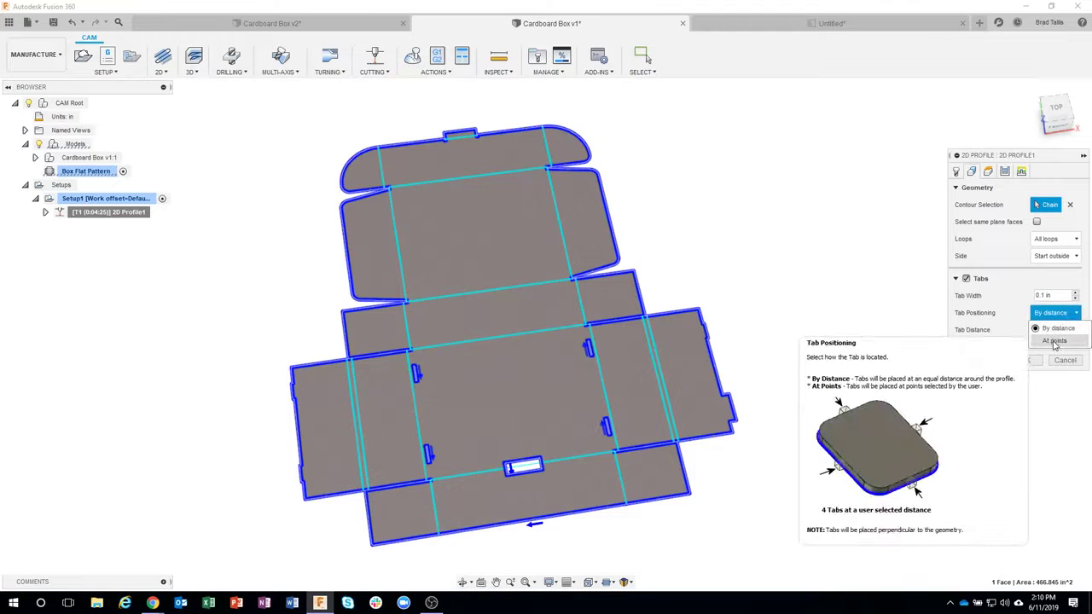
pyautogui.click(1054, 341)
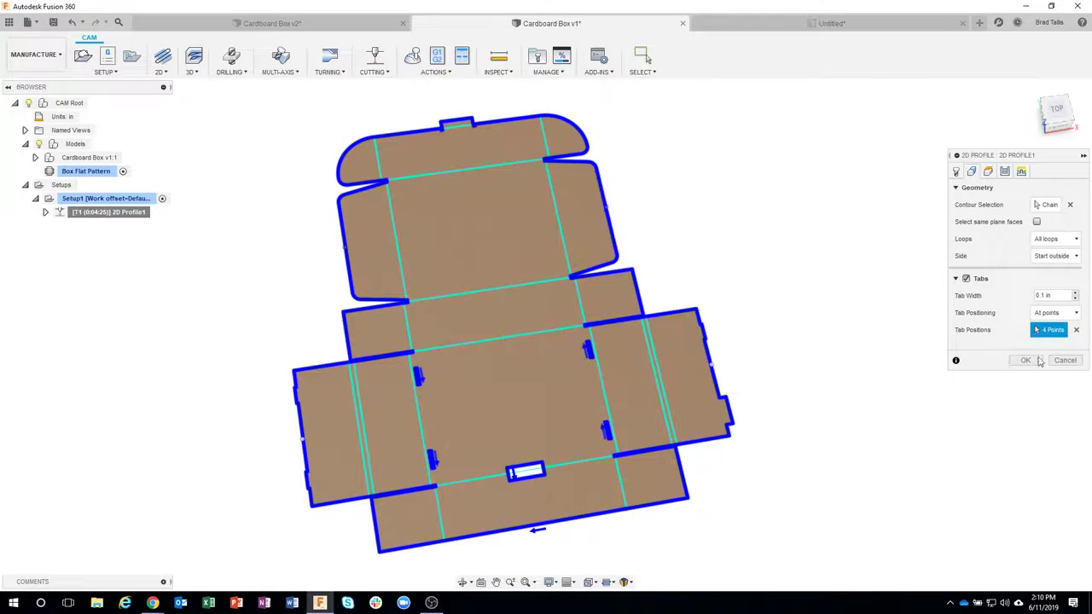
pyautogui.click(1038, 360)
# Examine the tab gap in the toolpath along a side flap's outer edge up close, then clear the selection
pyautogui.keyDown('shift'); pyautogui.moveTo(690, 305); pyautogui.dragTo(676, 364, button='middle'); pyautogui.keyUp('shift')
pyautogui.scroll(5, 739, 353)
pyautogui.scroll(3, 706, 351)
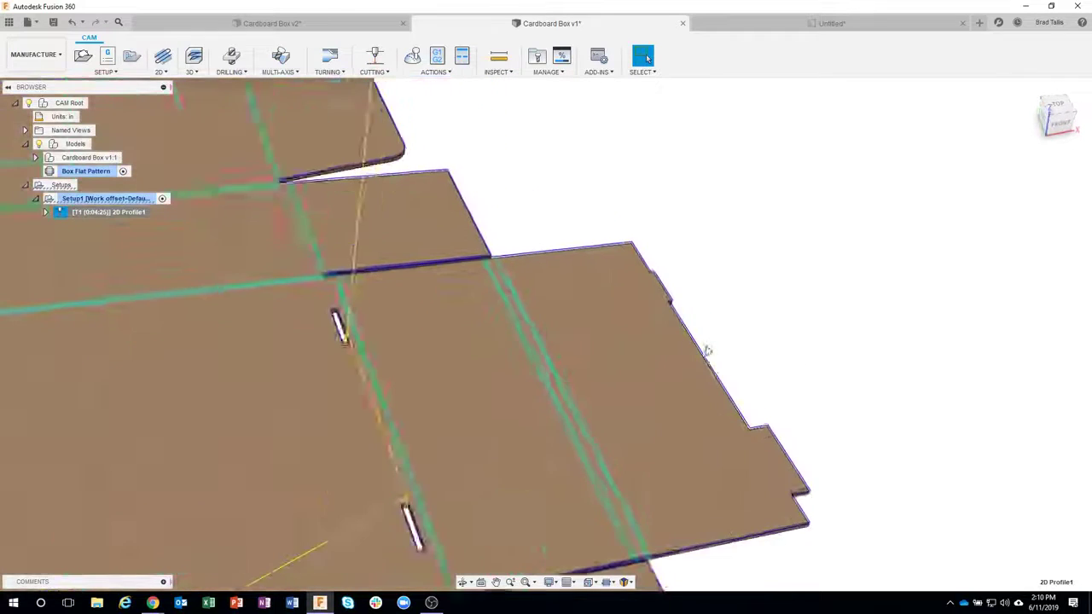
pyautogui.scroll(8, 707, 351)
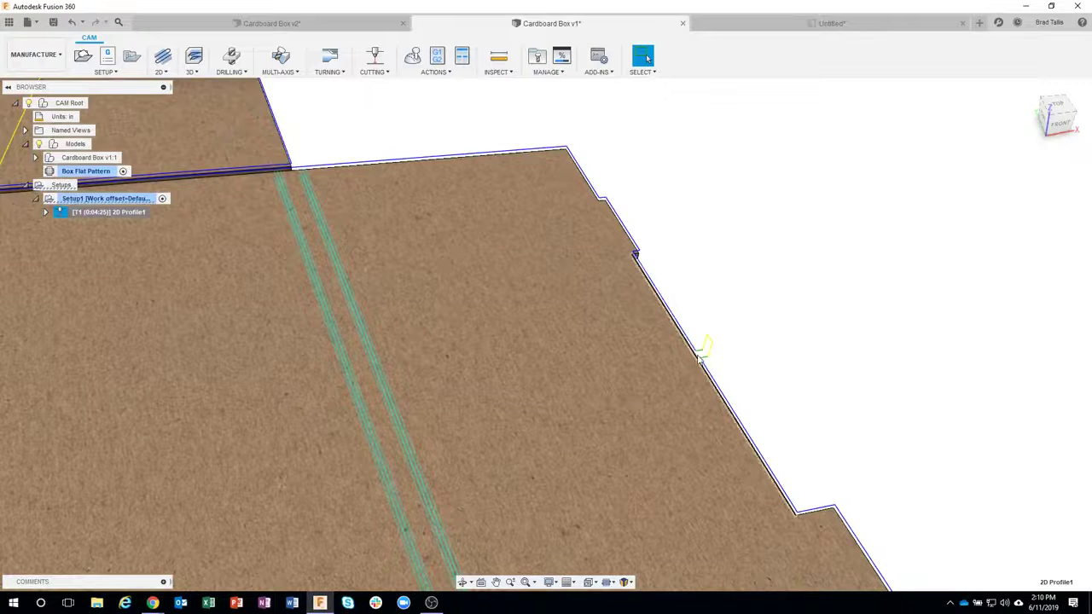
pyautogui.scroll(-10, 702, 350)
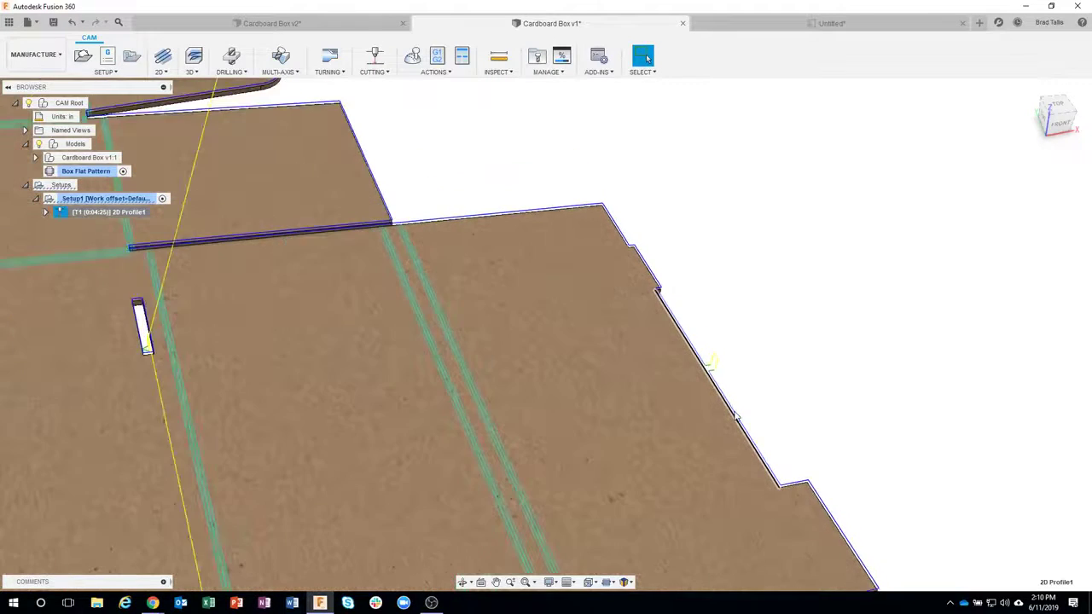
pyautogui.scroll(-3, 736, 416)
pyautogui.click(731, 259)
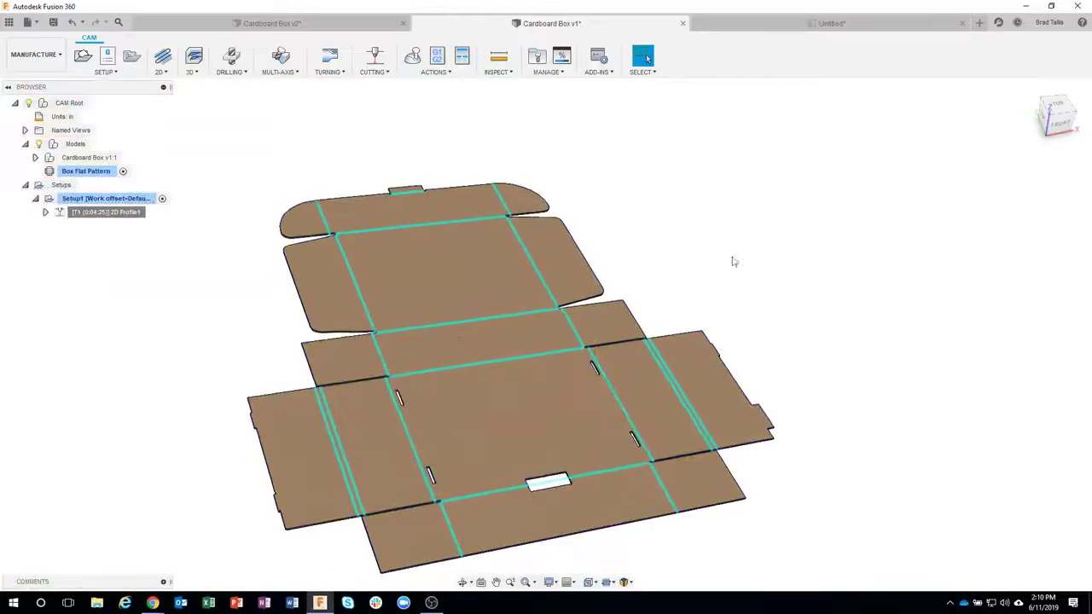
# Duplicate the 2D profile operation and set the copy's cutting mode to Etch
pyautogui.rightClick(110, 214)
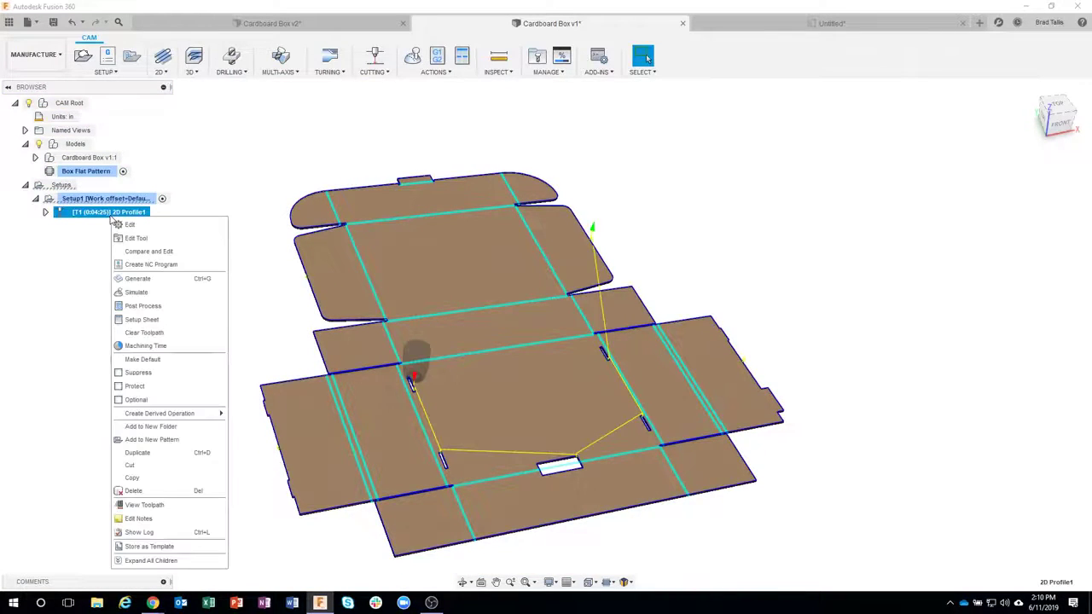
pyautogui.click(139, 453)
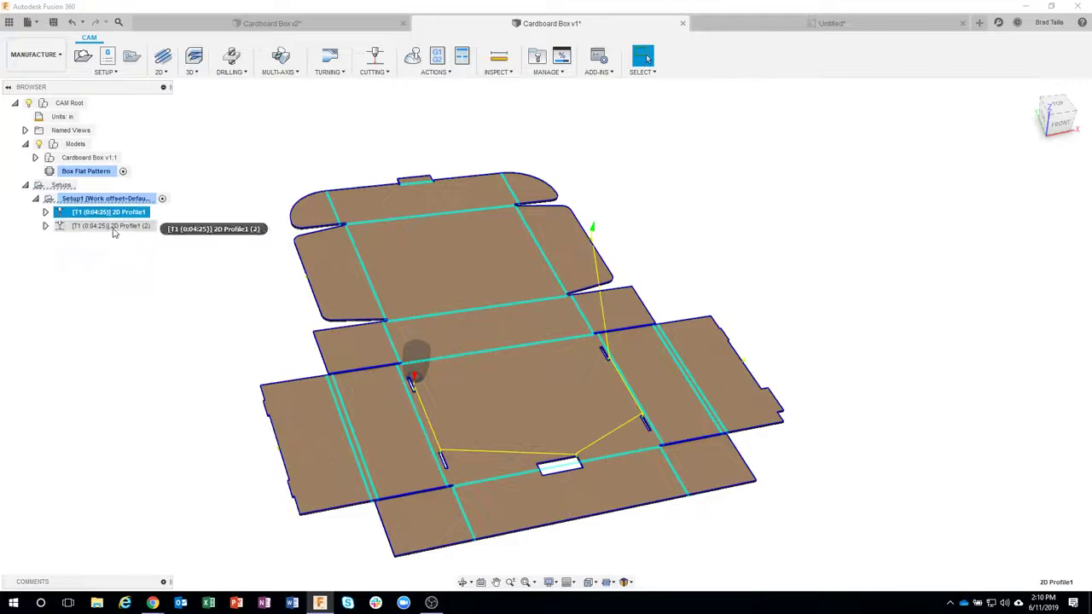
pyautogui.click(114, 227)
pyautogui.rightClick(114, 227)
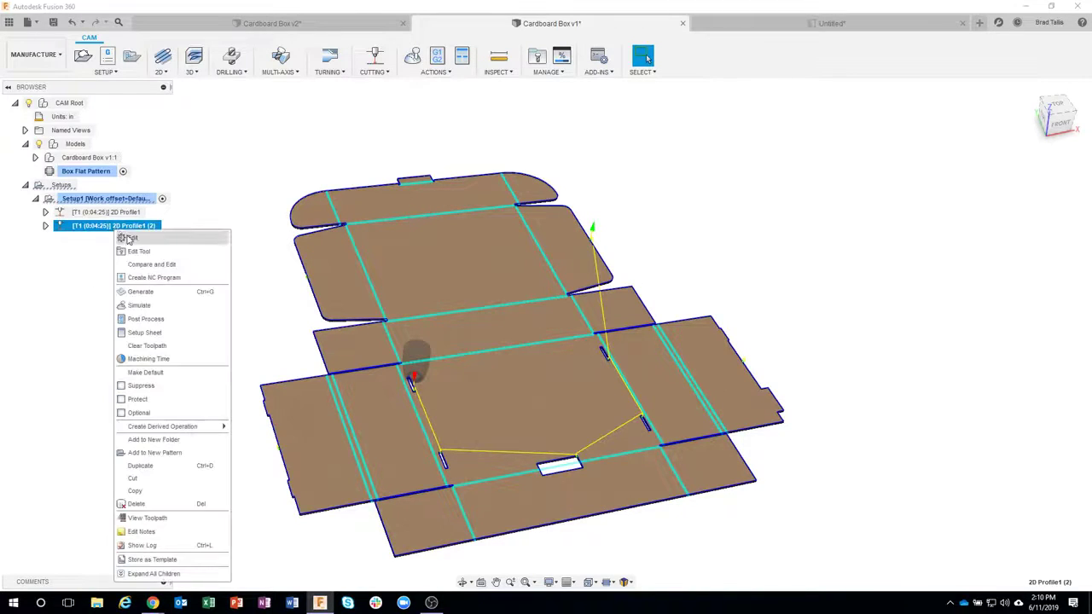
pyautogui.click(127, 236)
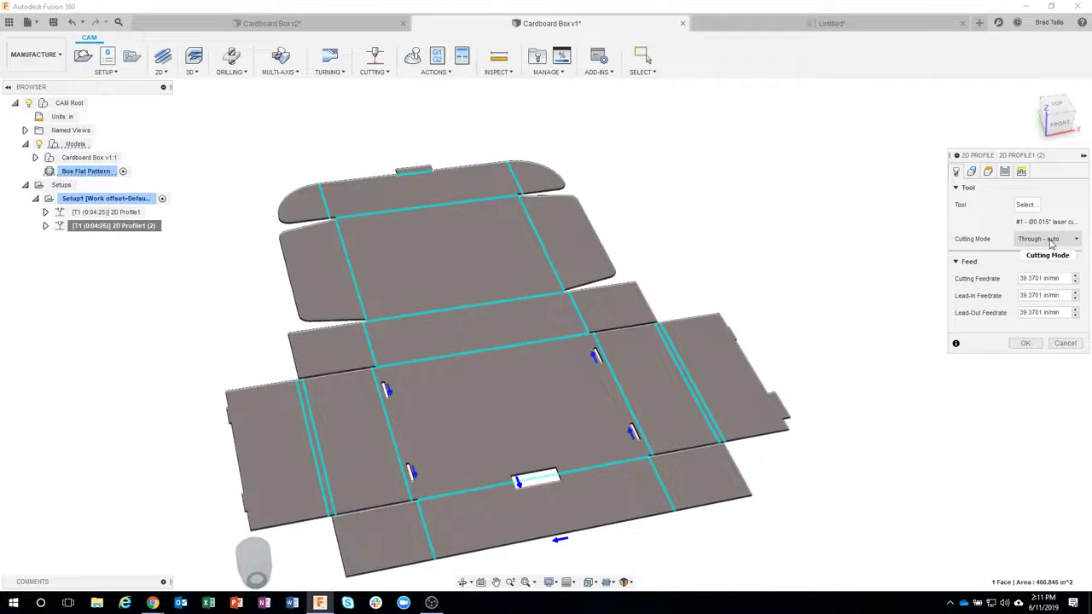
pyautogui.click(1047, 241)
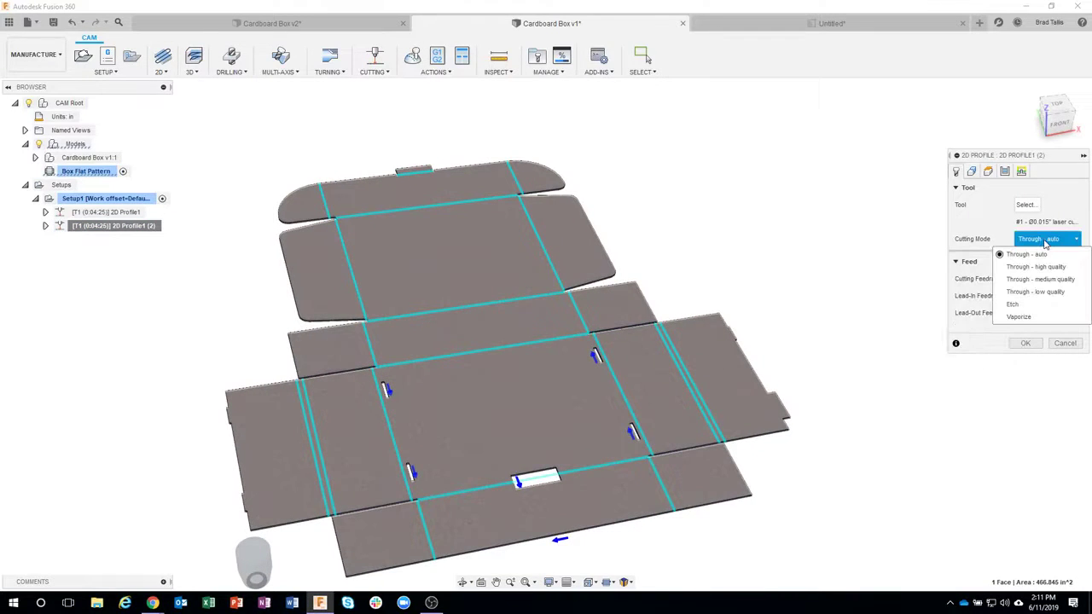
pyautogui.click(1029, 308)
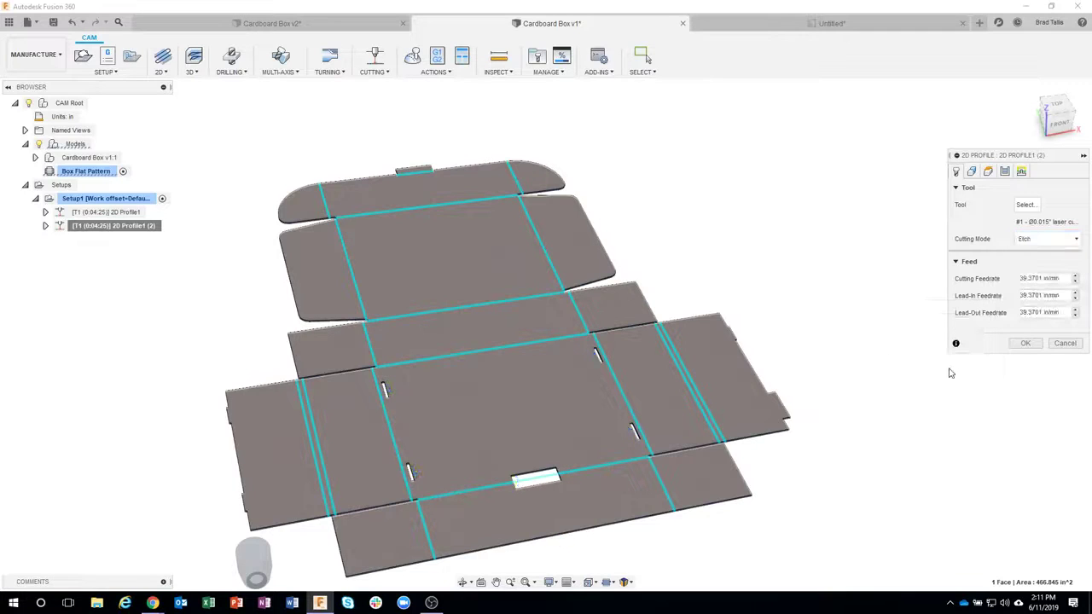
# Replace the etch profile's contours with the three bend centerlines bordering the front panel and generate the toolpath
pyautogui.click(971, 173)
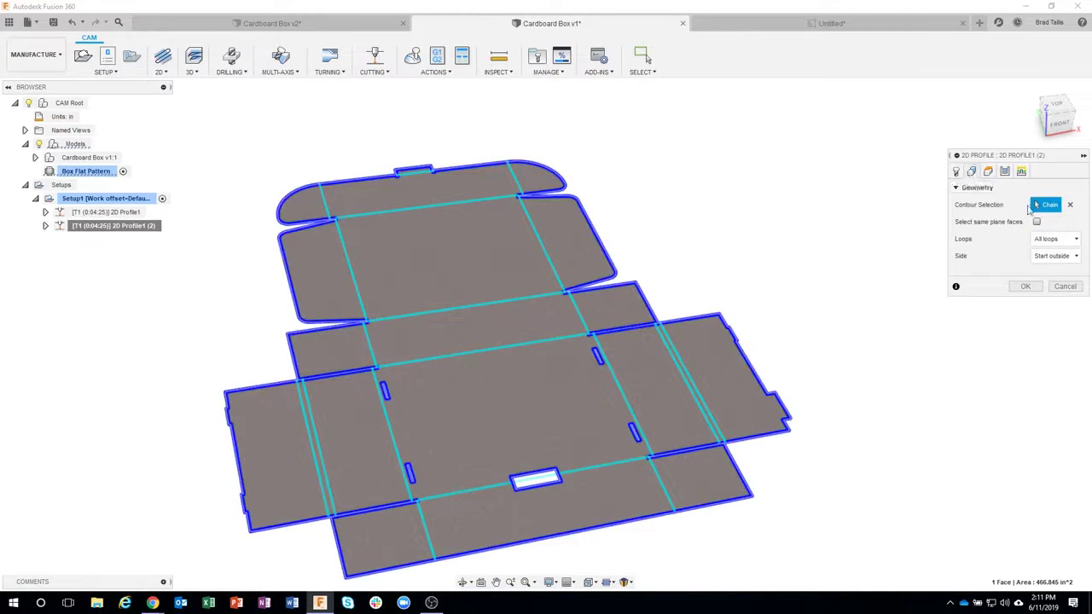
pyautogui.click(1070, 205)
pyautogui.scroll(10, 747, 464)
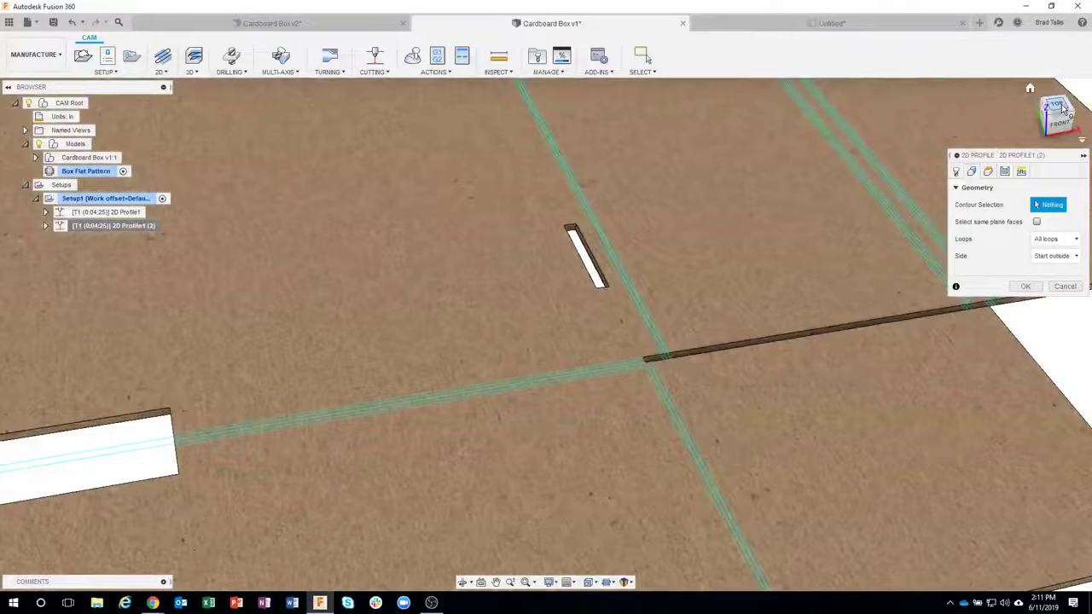
pyautogui.click(1063, 107)
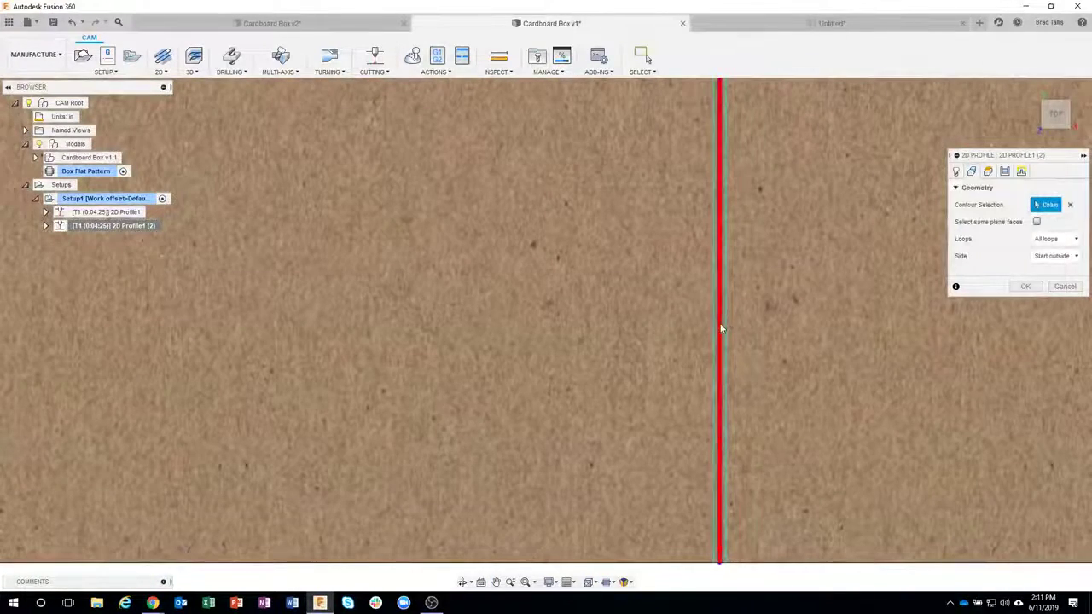
pyautogui.click(723, 320)
pyautogui.scroll(-5, 724, 320)
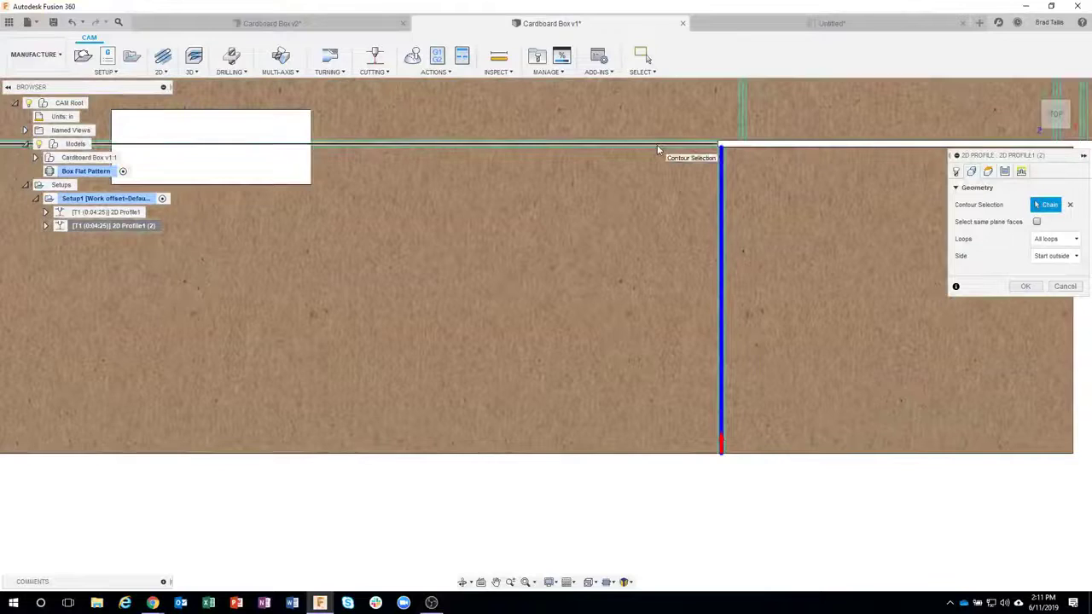
pyautogui.click(662, 149)
pyautogui.moveTo(740, 249); pyautogui.dragTo(1083, 278, button='middle')
pyautogui.moveTo(544, 290); pyautogui.dragTo(896, 291, button='middle')
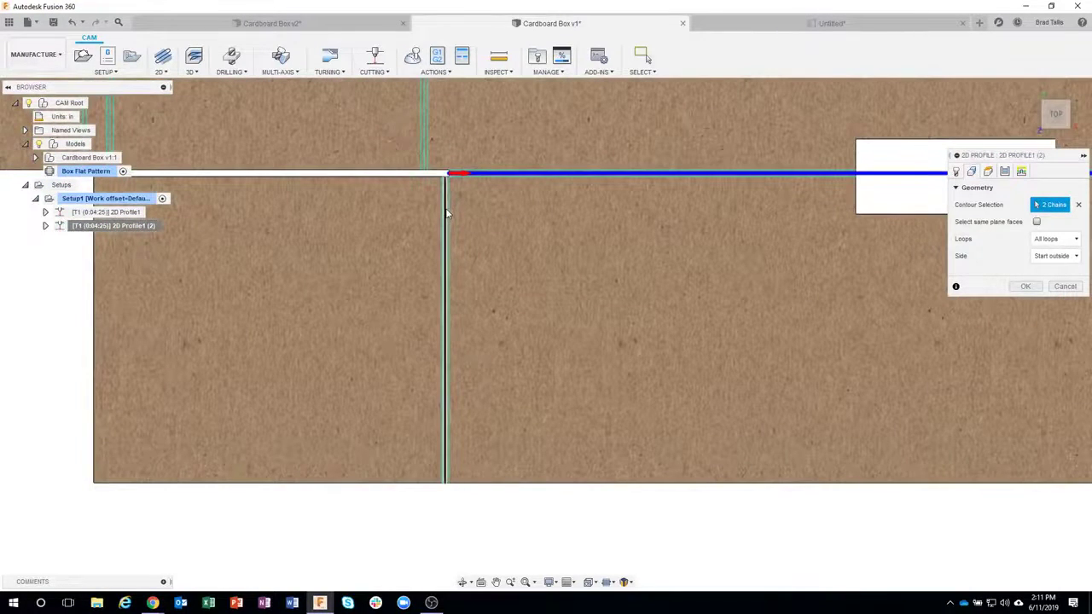
pyautogui.click(447, 214)
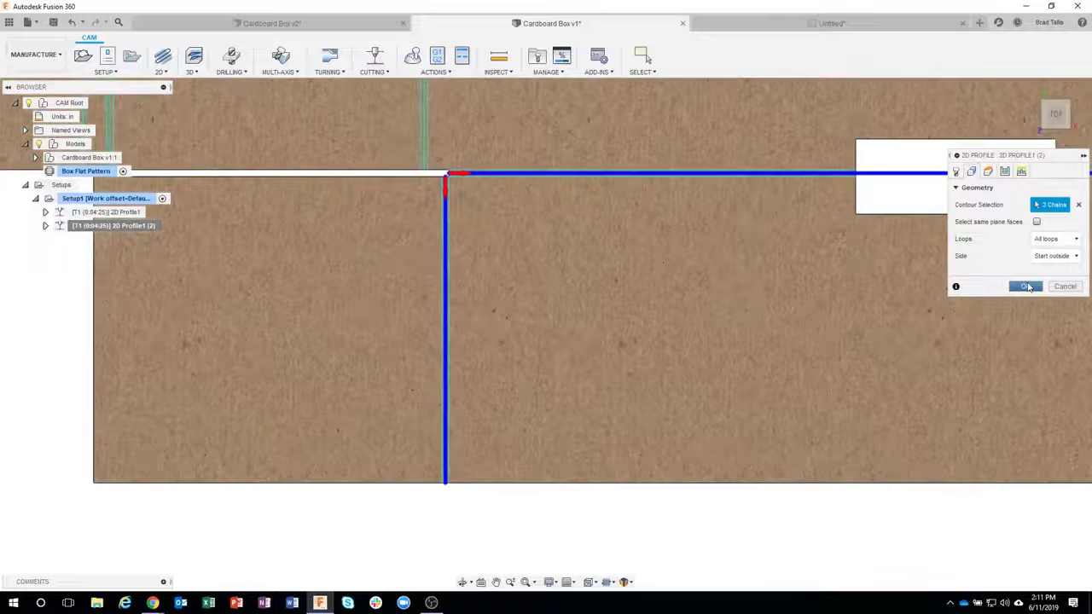
pyautogui.click(1027, 287)
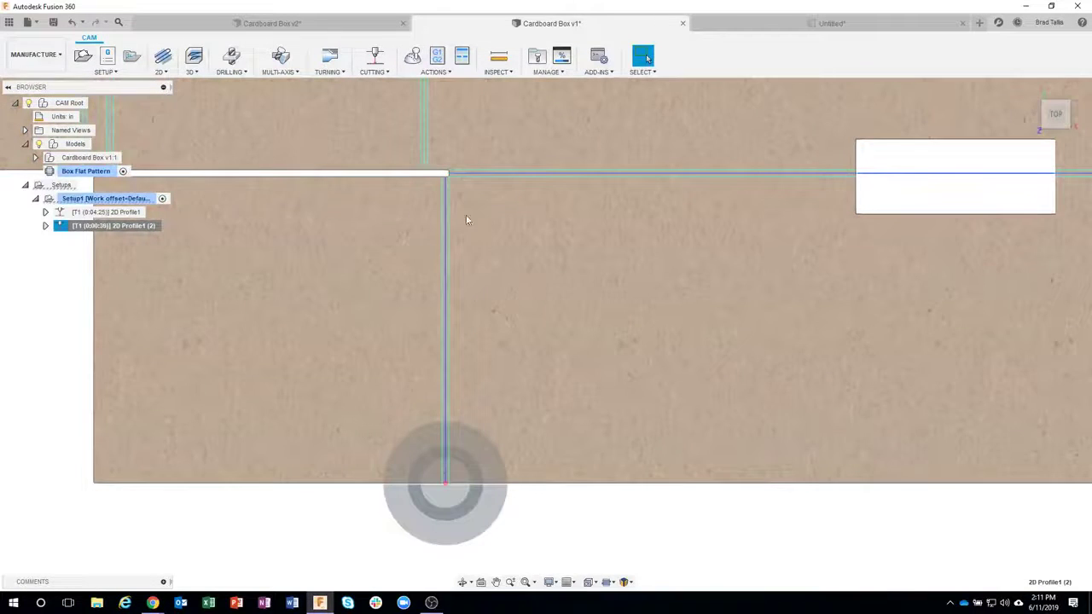
# Reorder the setup so the etch profile runs before the through-cutting profile
pyautogui.scroll(-5, 556, 357)
pyautogui.keyDown('shift'); pyautogui.moveTo(558, 356); pyautogui.dragTo(327, 346, button='middle'); pyautogui.keyUp('shift')
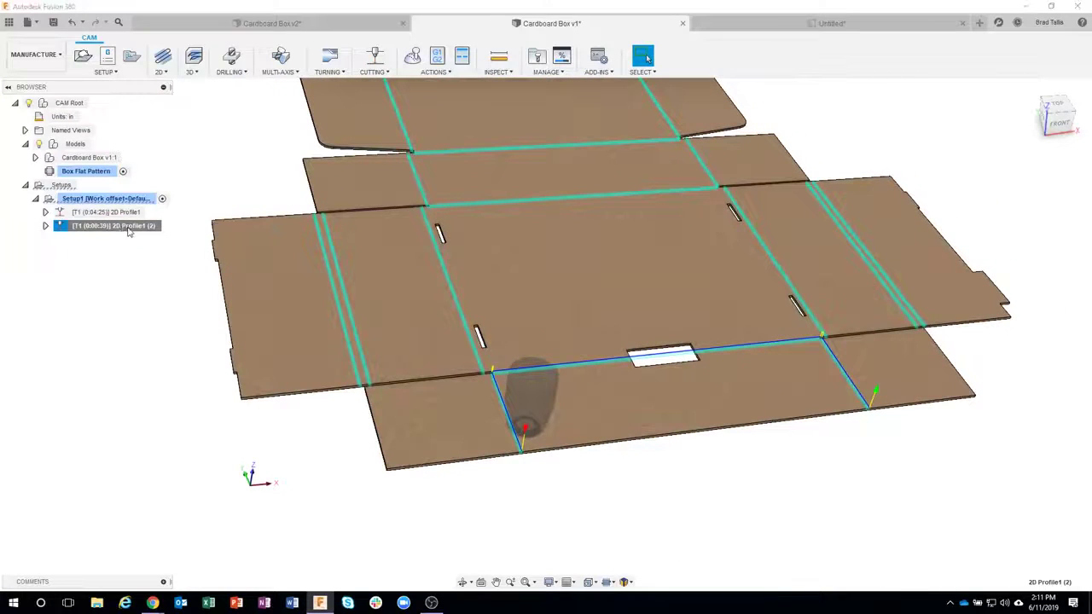
pyautogui.moveTo(124, 227); pyautogui.dragTo(133, 211)
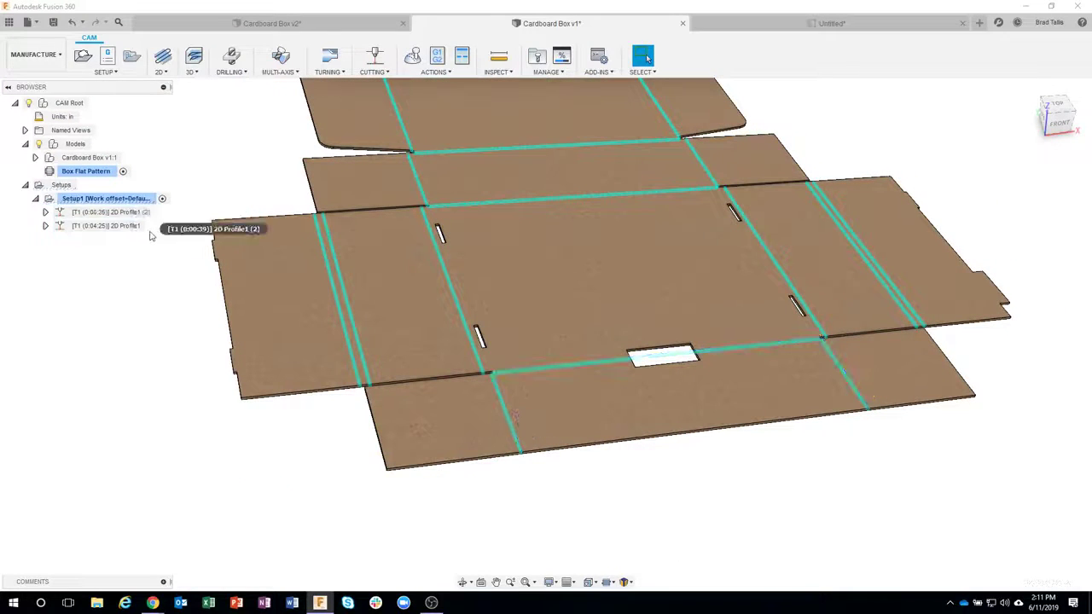
# Simulate all operations in Setup1 and skip the playback to the end
pyautogui.rightClick(120, 200)
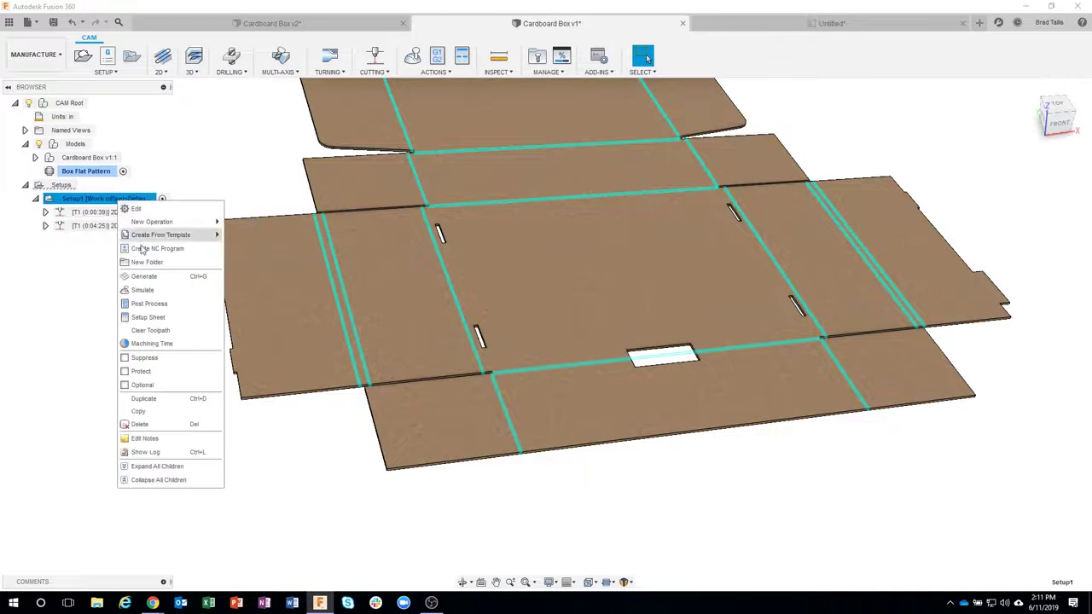
pyautogui.click(143, 290)
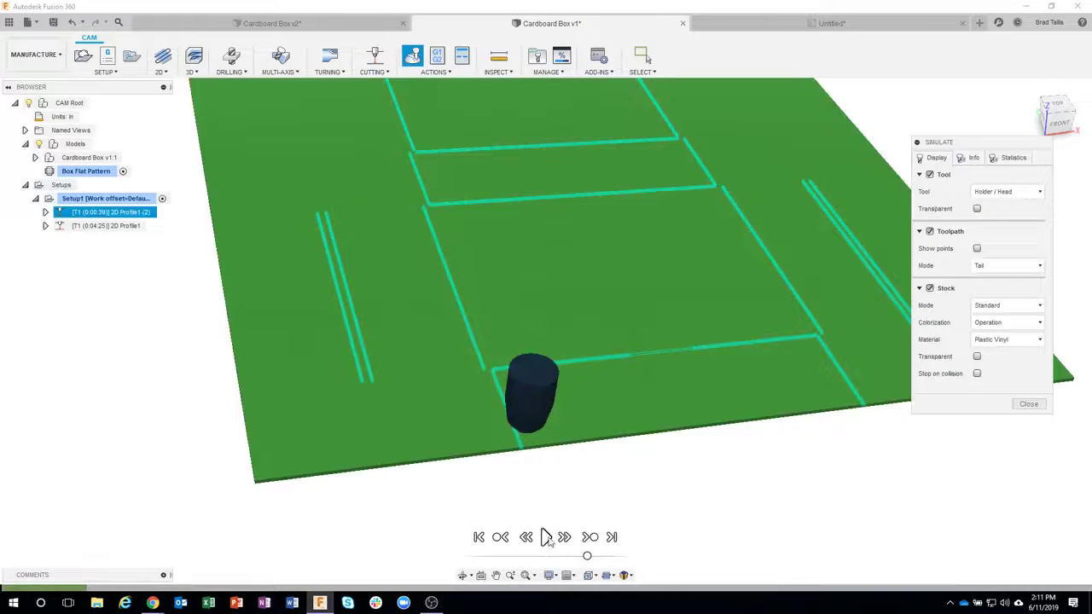
pyautogui.click(546, 537)
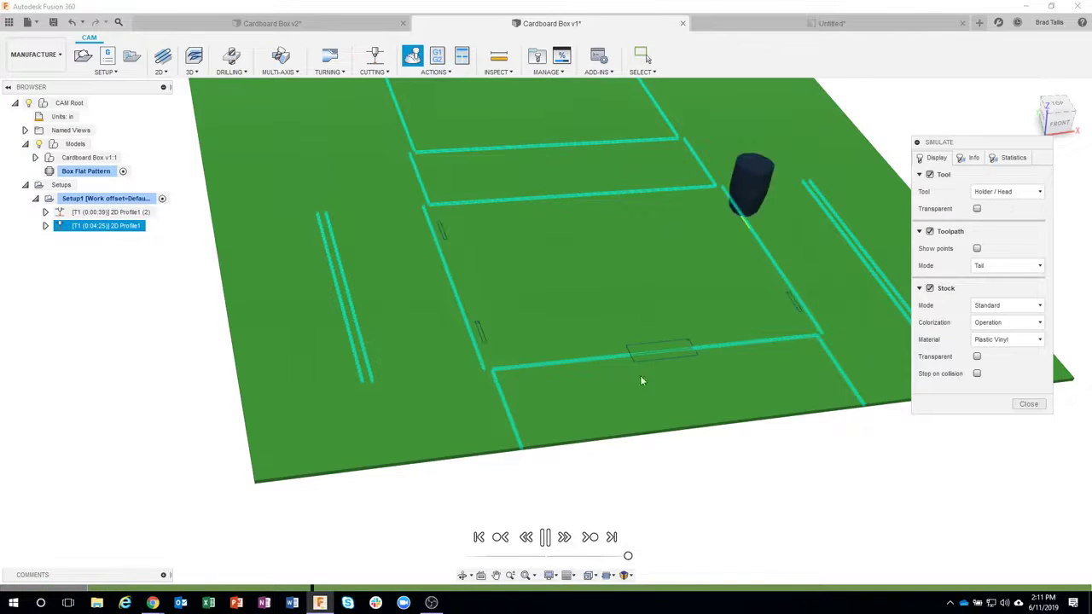
pyautogui.click(612, 539)
# Examine the simulated etch lines where they meet the cut corner relief, then view the whole sheet
pyautogui.scroll(10, 506, 407)
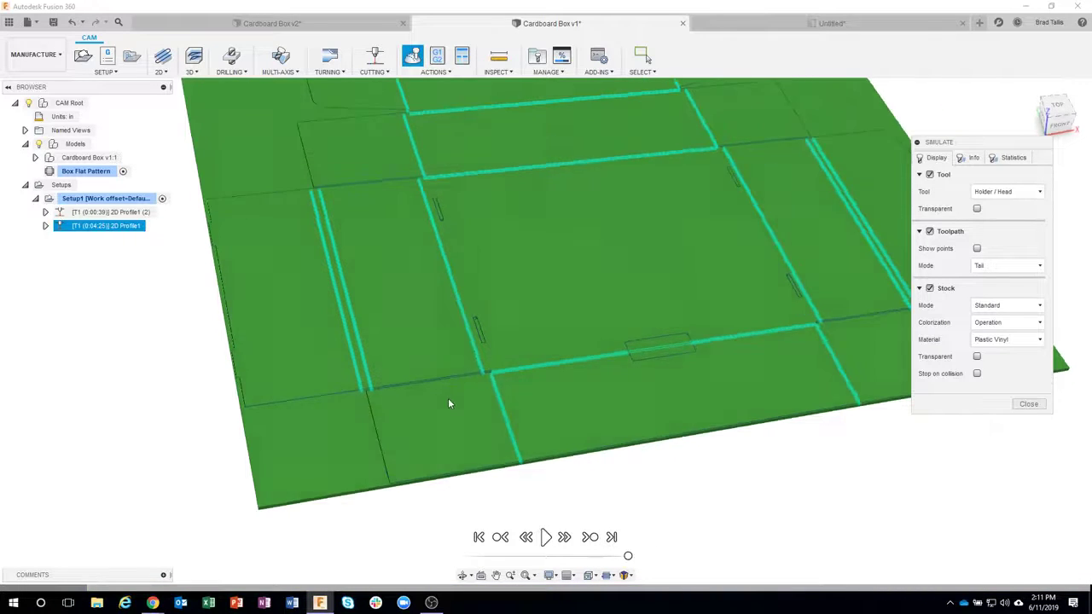
pyautogui.scroll(3, 478, 356)
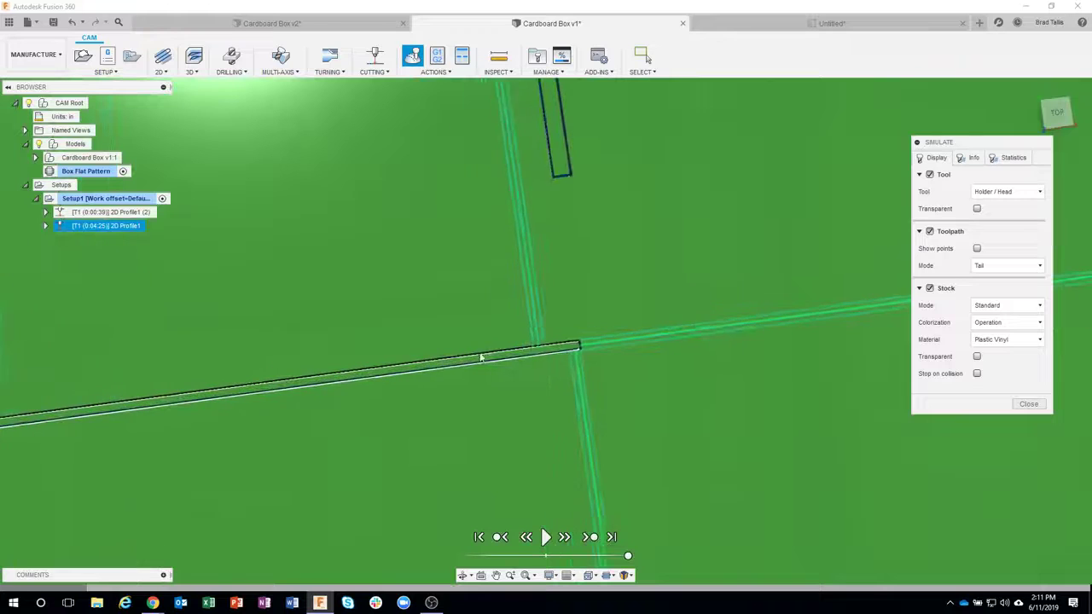
pyautogui.scroll(5, 604, 348)
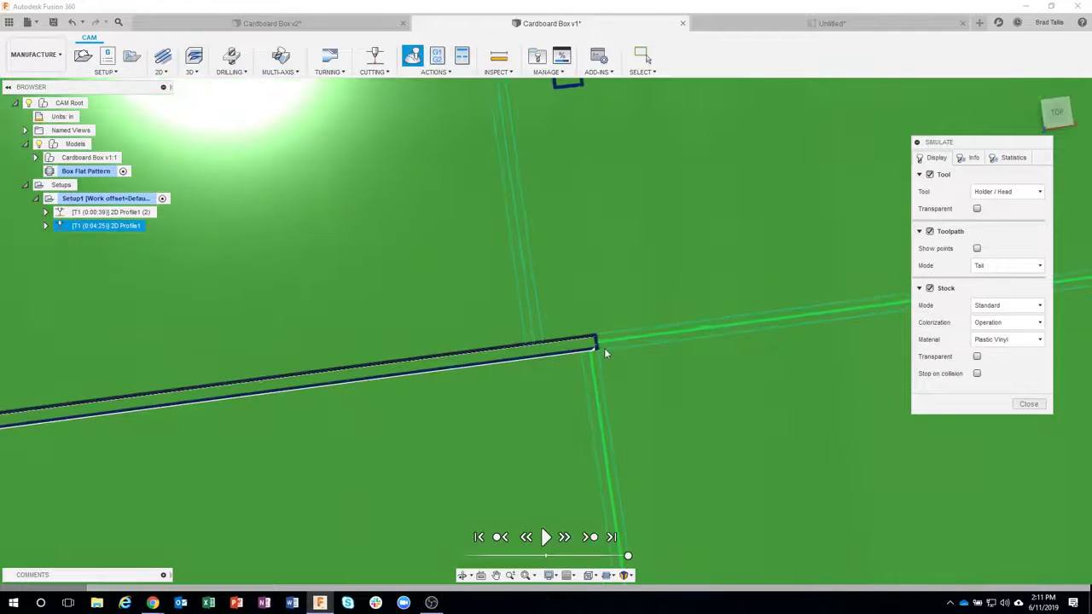
pyautogui.keyDown('shift'); pyautogui.moveTo(604, 338); pyautogui.dragTo(608, 326, button='middle'); pyautogui.keyUp('shift')
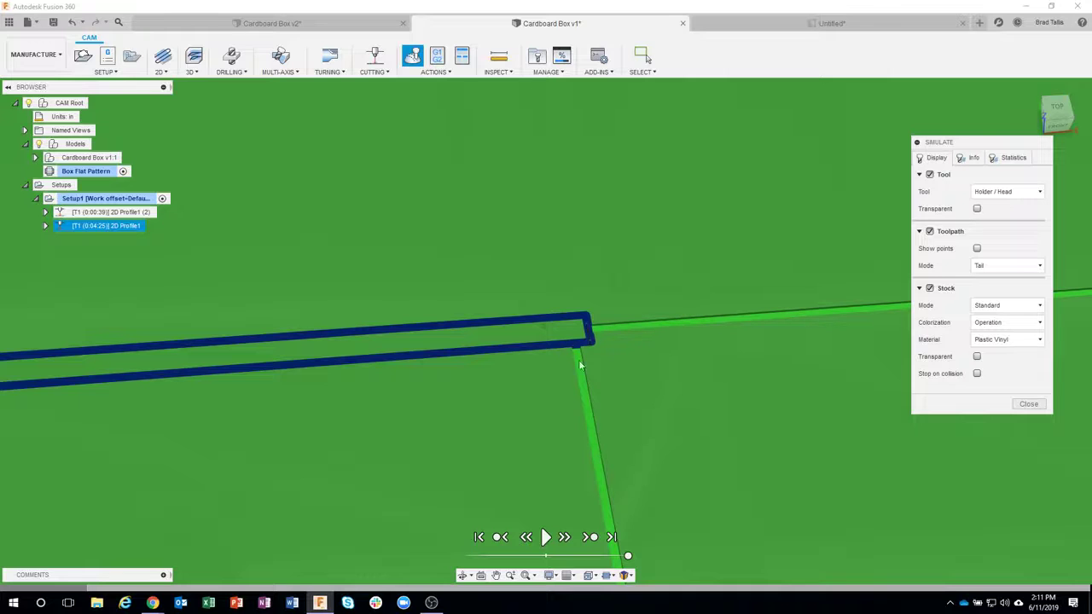
pyautogui.scroll(-10, 598, 420)
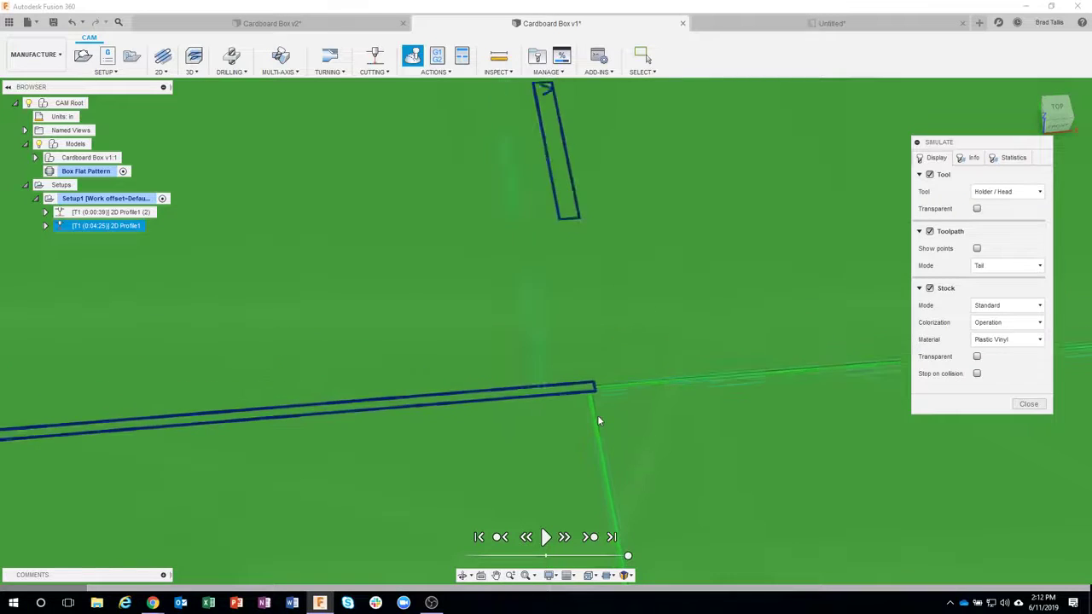
pyautogui.scroll(-6, 597, 414)
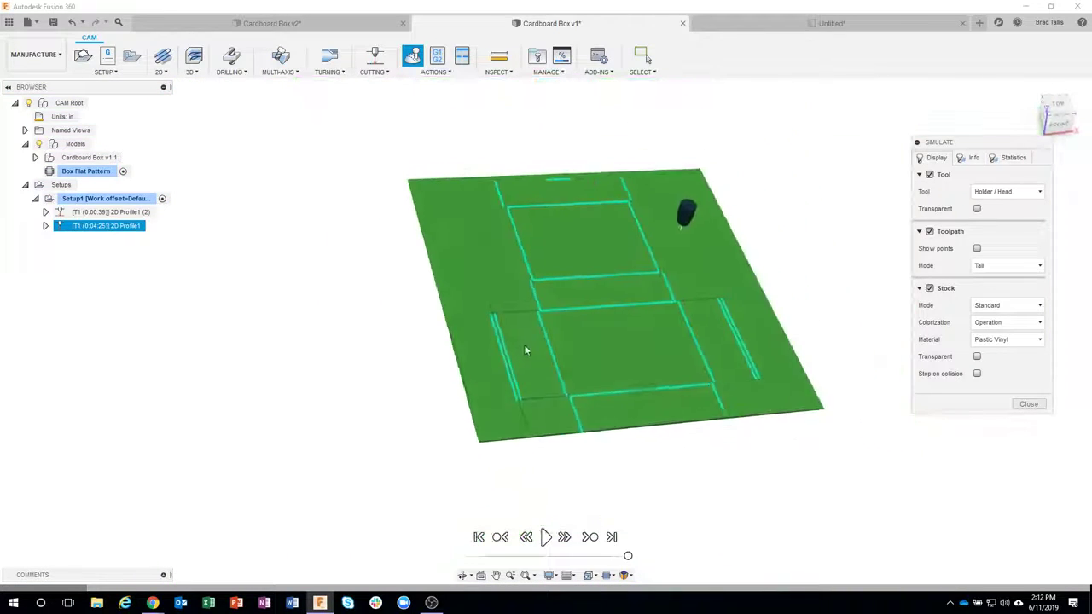